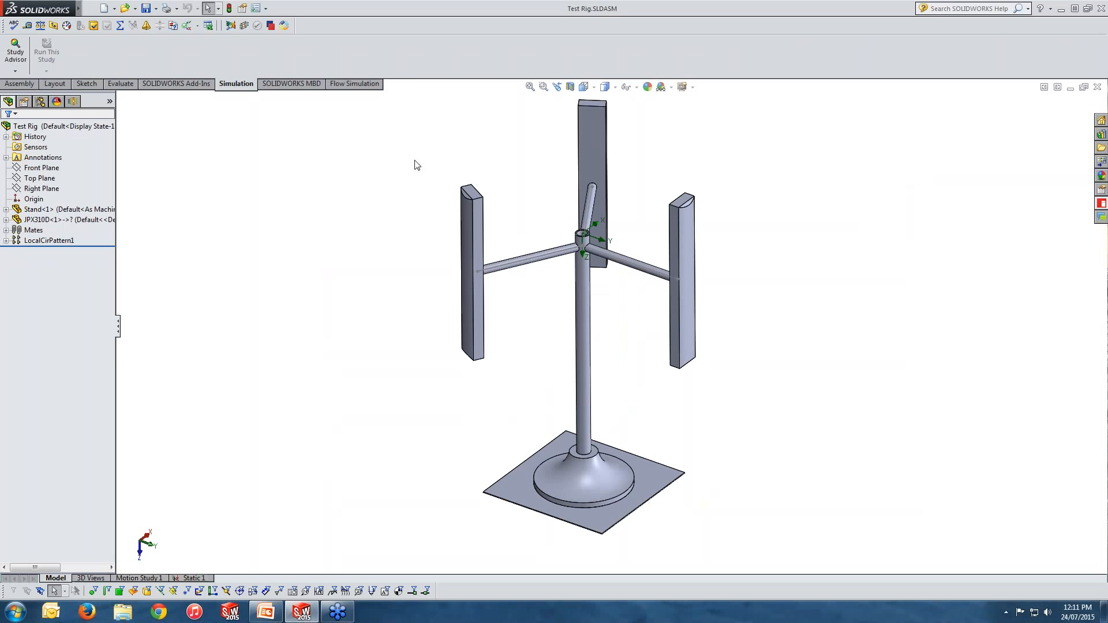
Step: Expand the Stand component's cut list and inspect each weldment body and its features in the model
{"action": "left_click", "coordinate": [87, 211]}
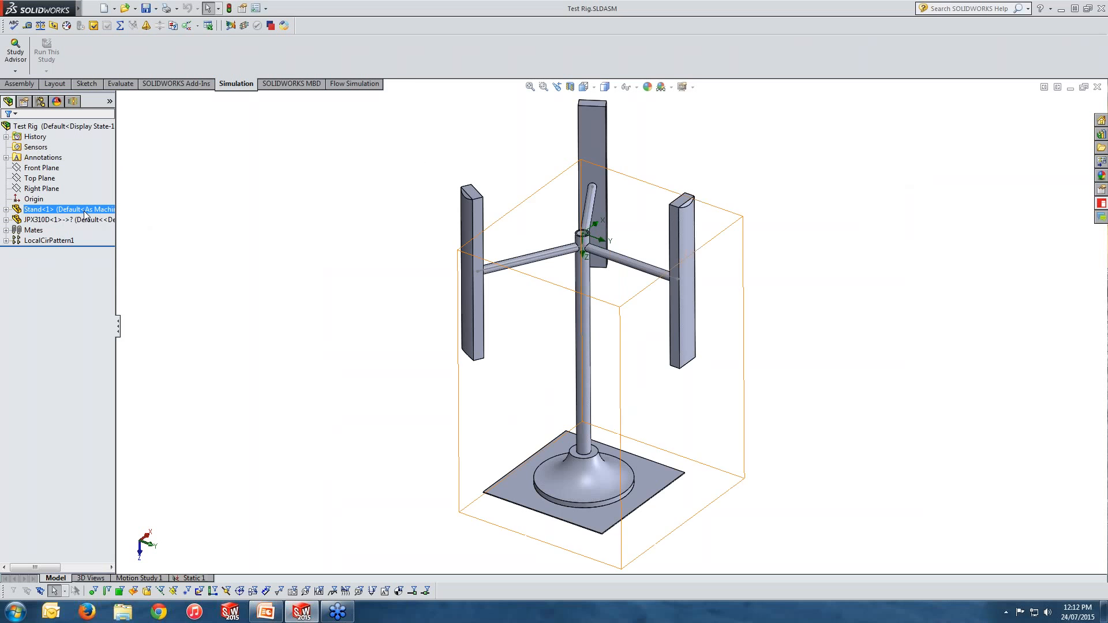
{"action": "left_click", "coordinate": [5, 210]}
{"action": "left_click_drag", "start_coordinate": [116, 242], "coordinate": [176, 242]}
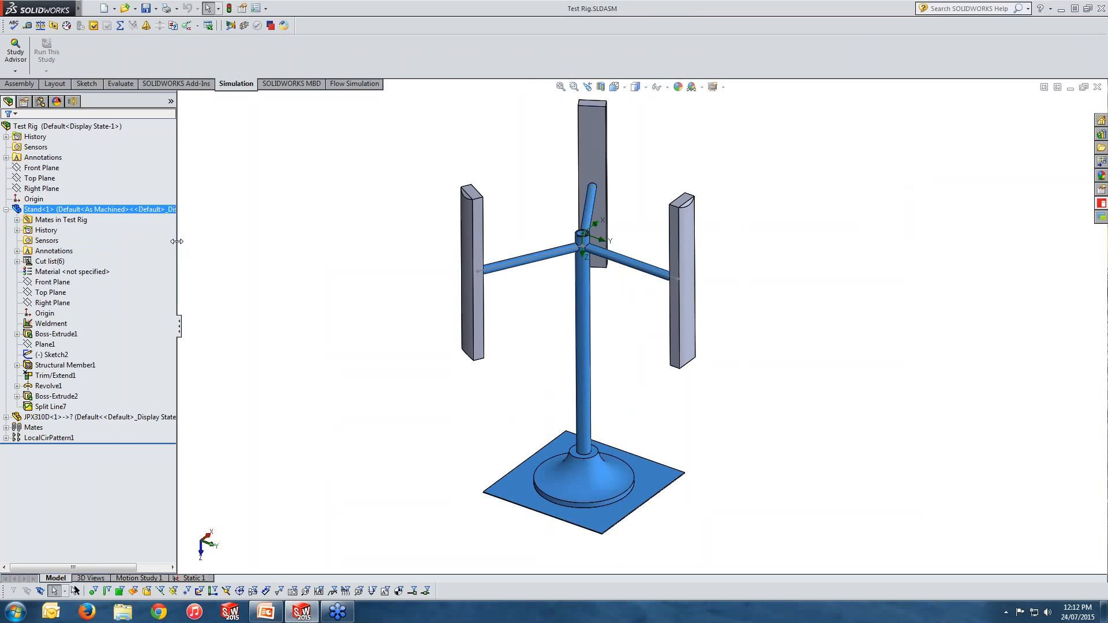
{"action": "left_click", "coordinate": [16, 262]}
{"action": "left_click", "coordinate": [30, 283]}
{"action": "left_click", "coordinate": [28, 283]}
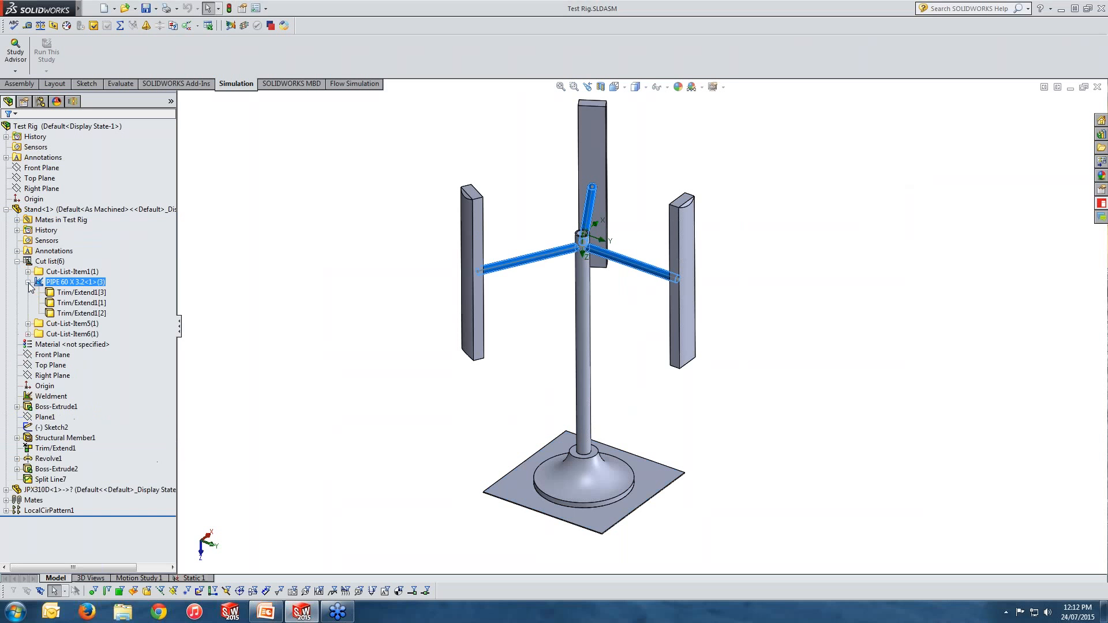
{"action": "left_click", "coordinate": [69, 293]}
{"action": "left_click", "coordinate": [67, 305]}
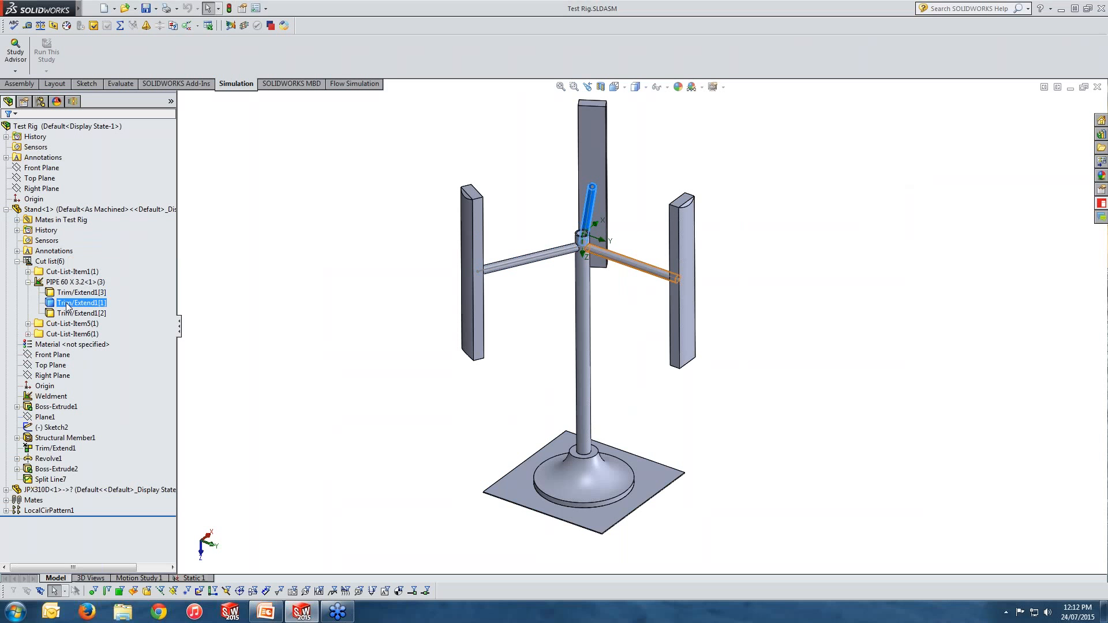
{"action": "left_click", "coordinate": [67, 314]}
{"action": "left_click", "coordinate": [67, 303]}
{"action": "left_click", "coordinate": [65, 292]}
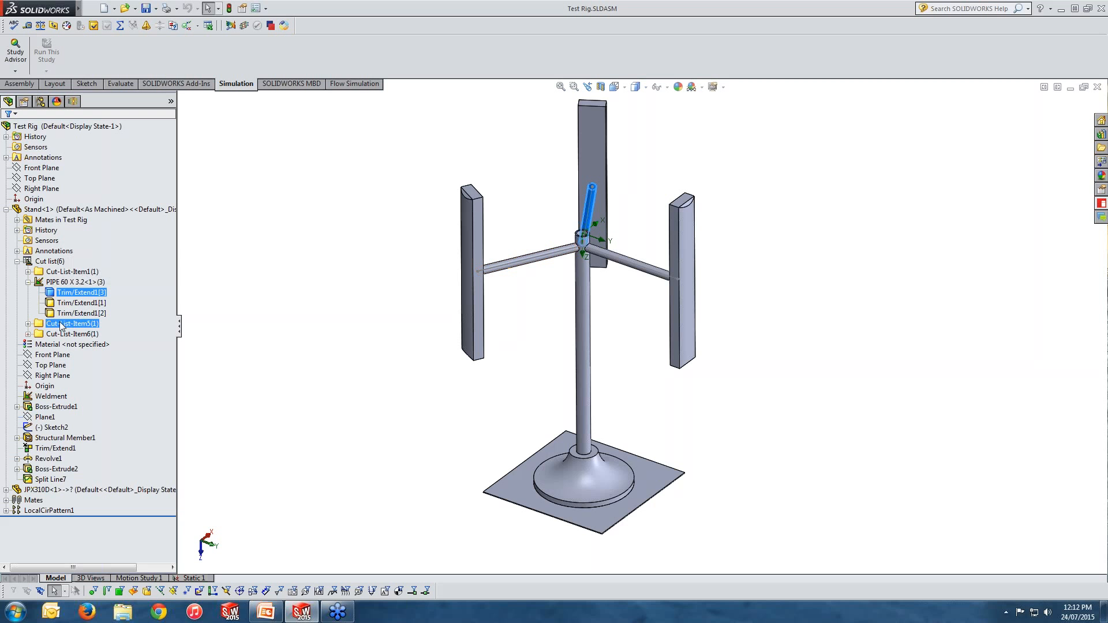
{"action": "left_click", "coordinate": [38, 272]}
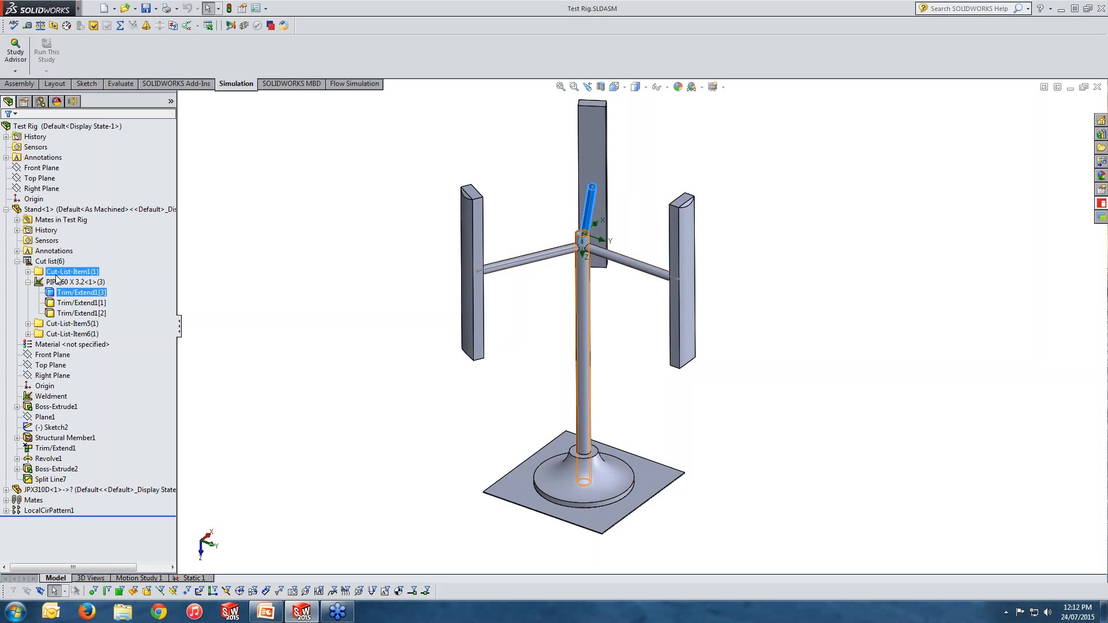
{"action": "left_click", "coordinate": [27, 272]}
{"action": "left_click", "coordinate": [75, 283]}
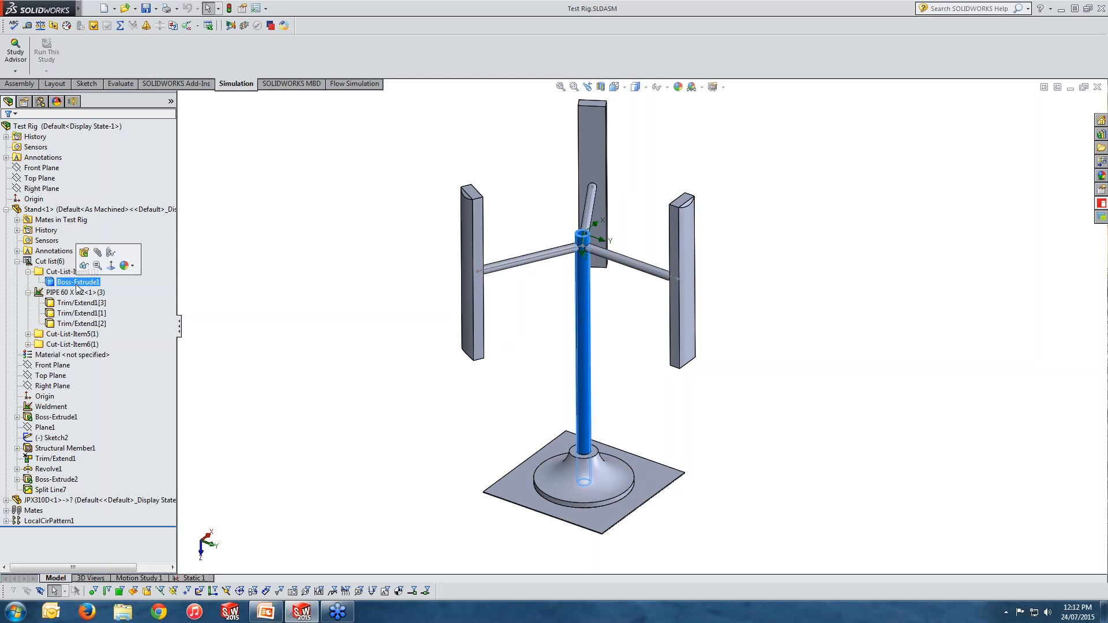
{"action": "left_click", "coordinate": [37, 336]}
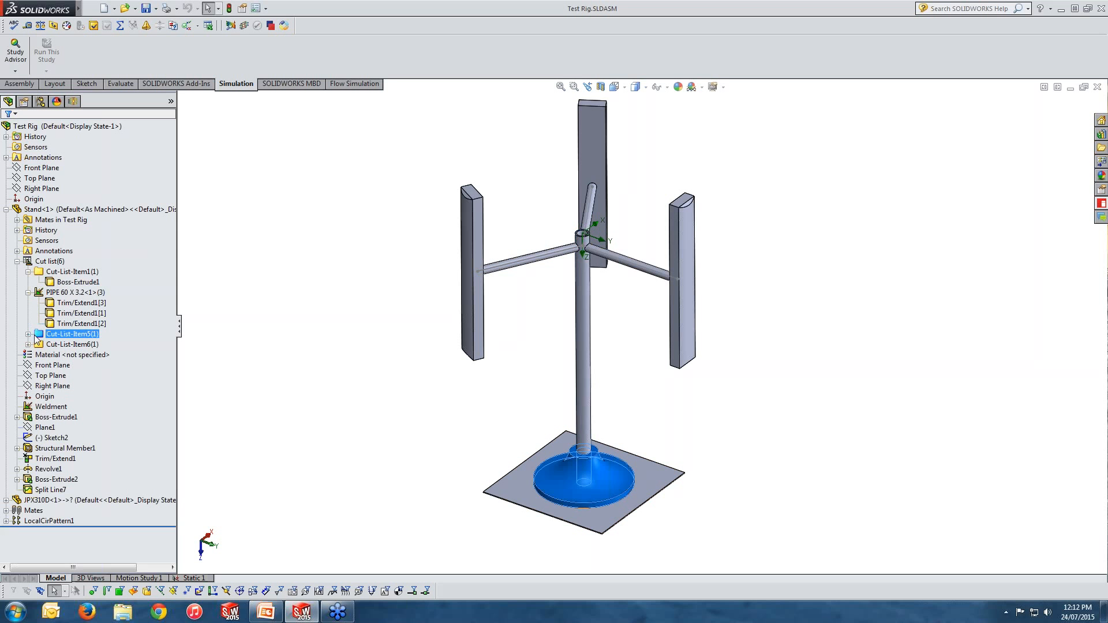
{"action": "left_click", "coordinate": [28, 335]}
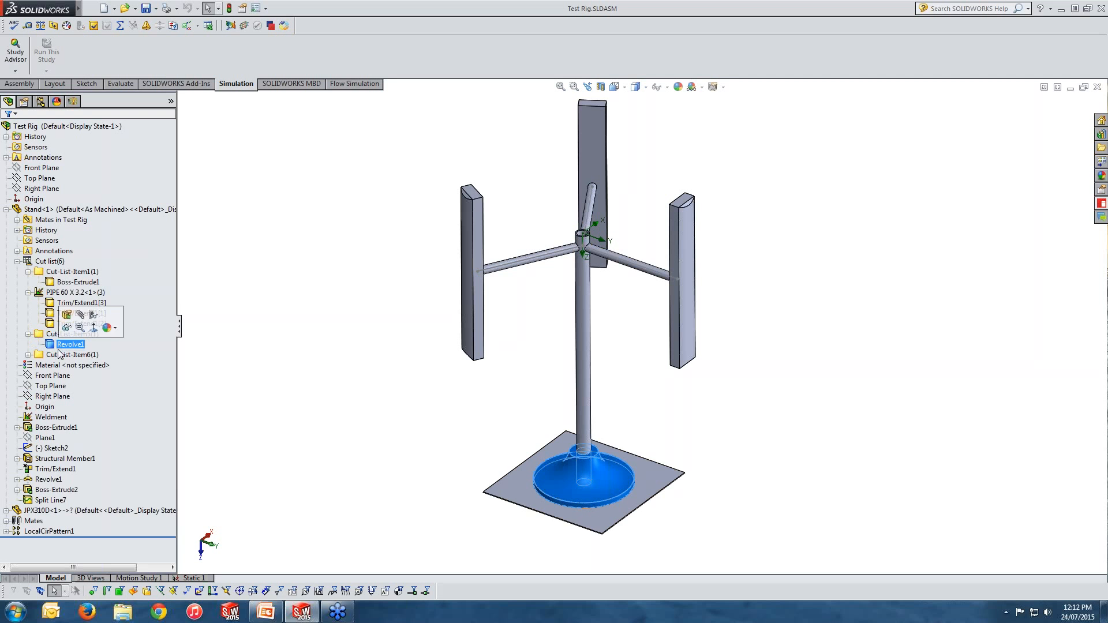
{"action": "double_click", "coordinate": [57, 355]}
{"action": "left_click", "coordinate": [62, 366]}
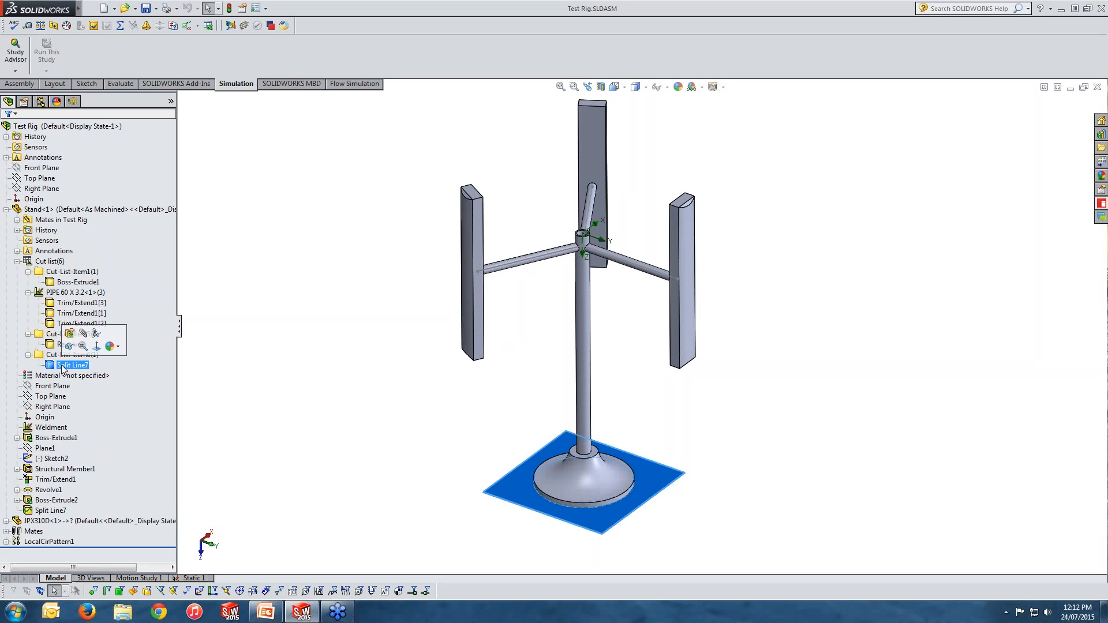
Step: Inspect the blade component and the instances of the circular pattern LocalCirPattern1
{"action": "left_click", "coordinate": [6, 210]}
{"action": "left_click", "coordinate": [41, 211]}
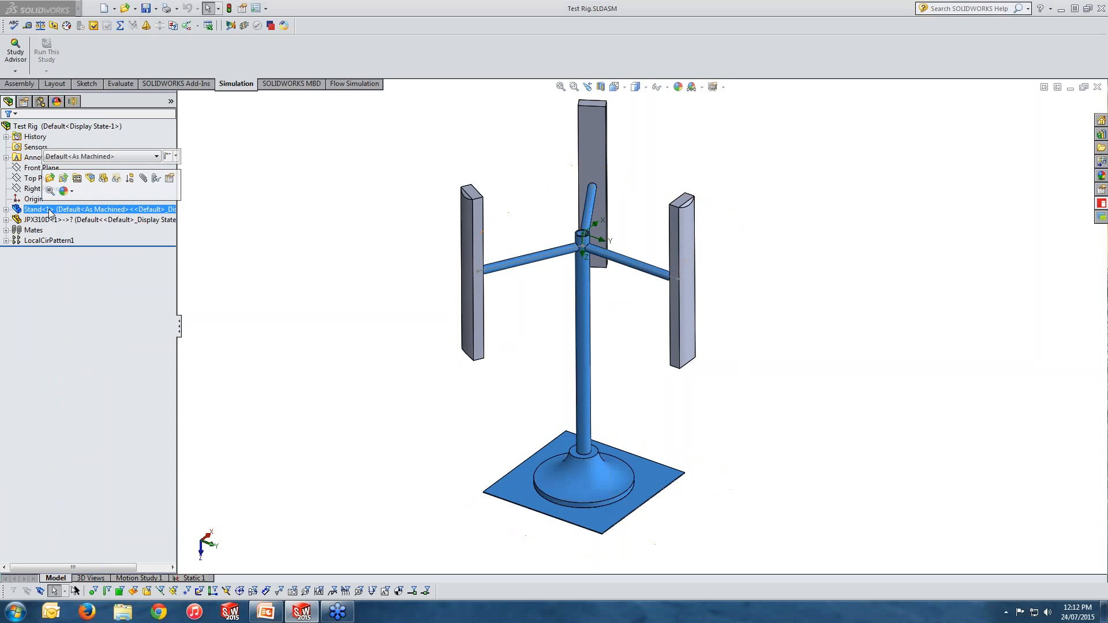
{"action": "left_click", "coordinate": [56, 222]}
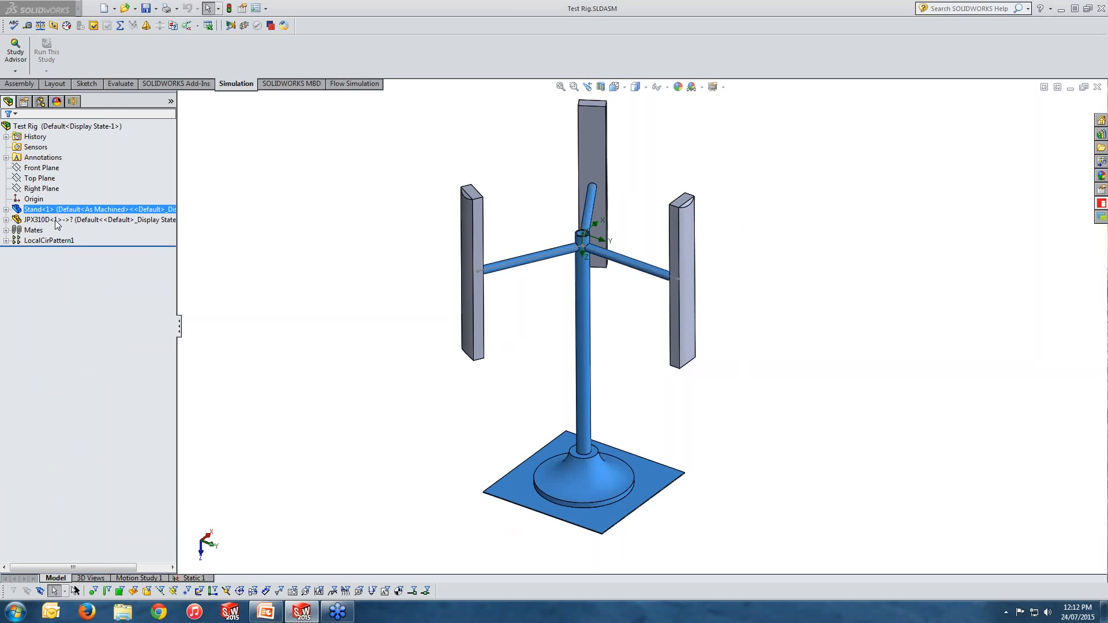
{"action": "left_click", "coordinate": [6, 240]}
{"action": "left_click", "coordinate": [51, 251]}
{"action": "left_click", "coordinate": [48, 261]}
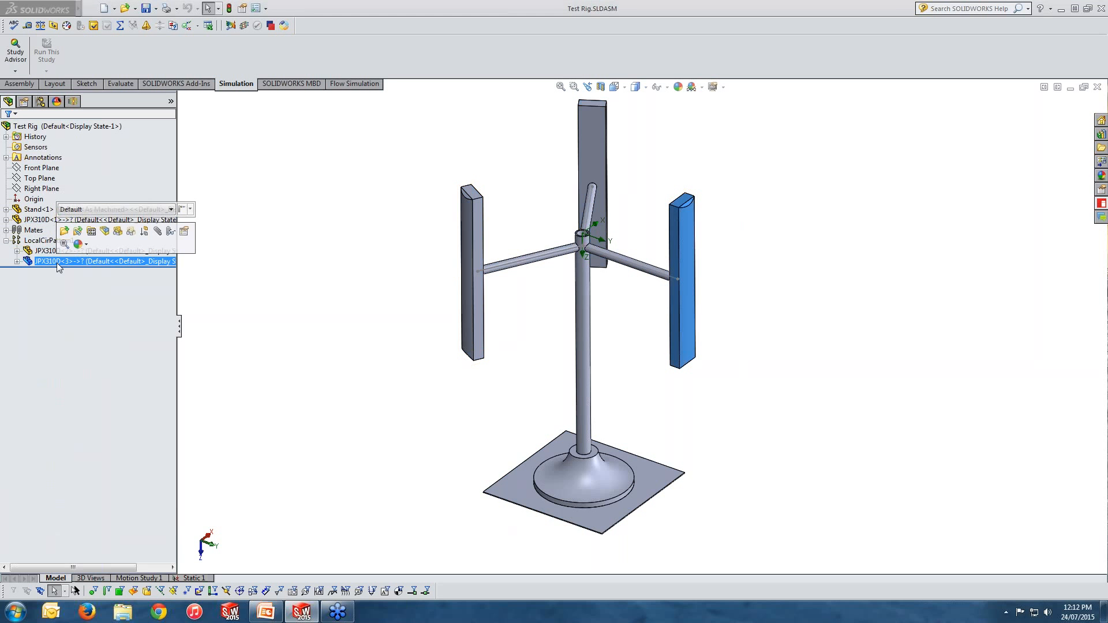
{"action": "left_click", "coordinate": [40, 253]}
{"action": "left_click", "coordinate": [338, 285]}
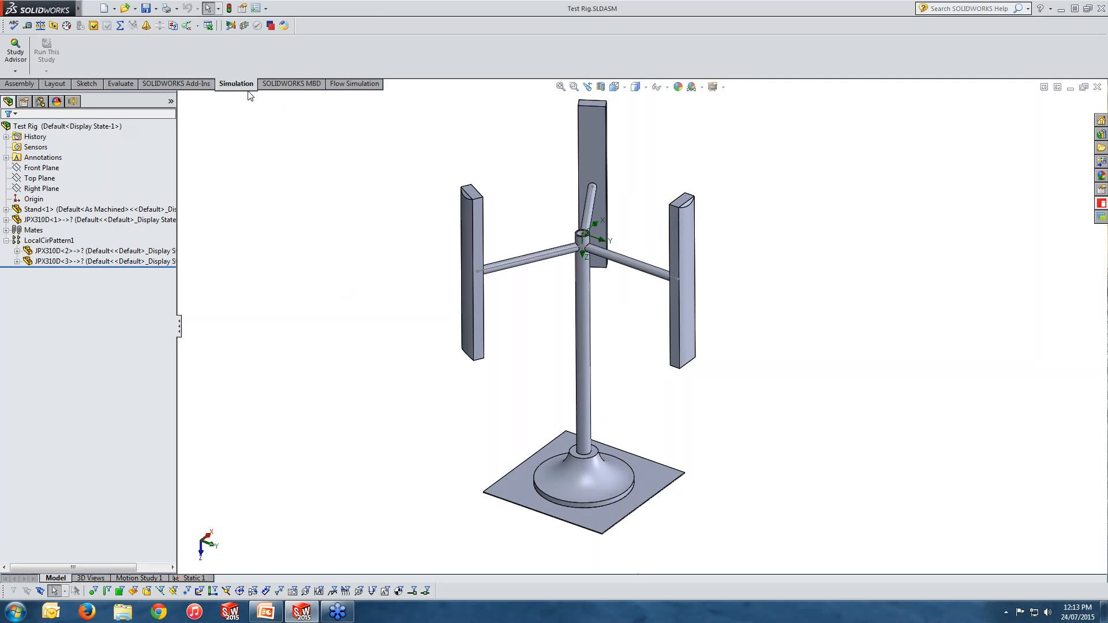
Step: Review the list of active add-ins, including SOLIDWORKS Flow Simulation 2015, without changing anything
{"action": "left_click", "coordinate": [266, 8]}
{"action": "left_click", "coordinate": [284, 45]}
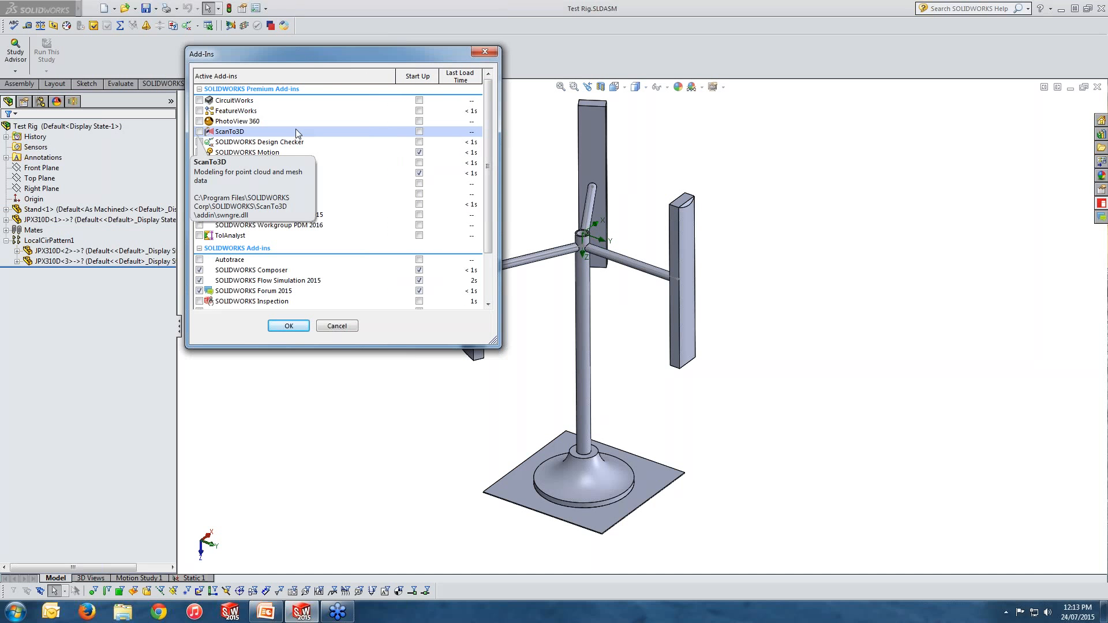
{"action": "scroll", "coordinate": [245, 144], "scroll_direction": "down", "scroll_amount": 1}
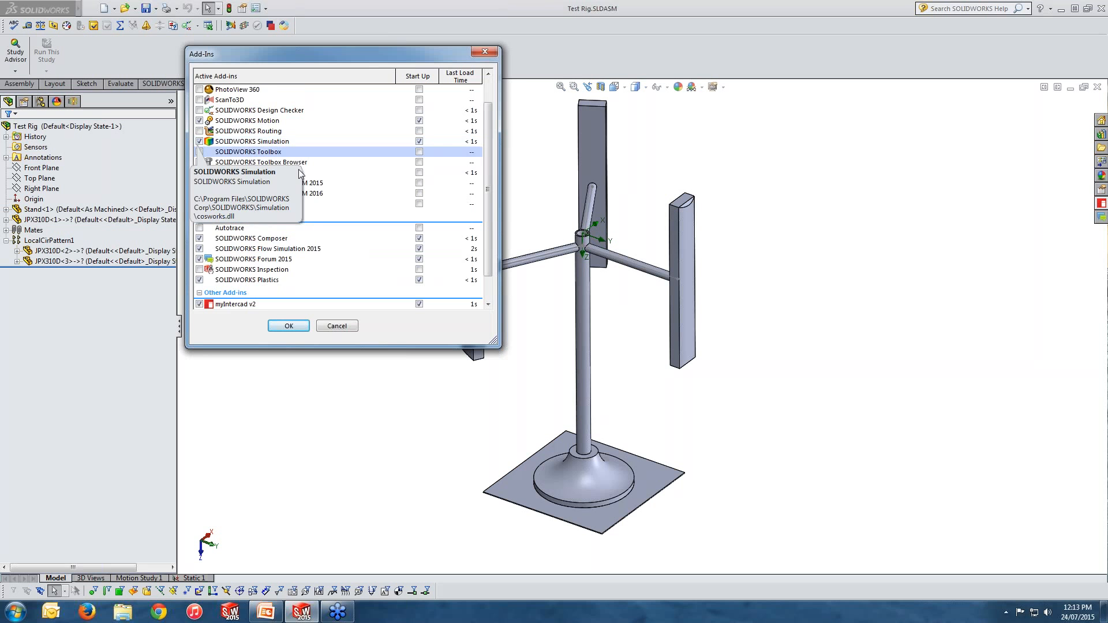
{"action": "scroll", "coordinate": [331, 213], "scroll_direction": "down", "scroll_amount": 1}
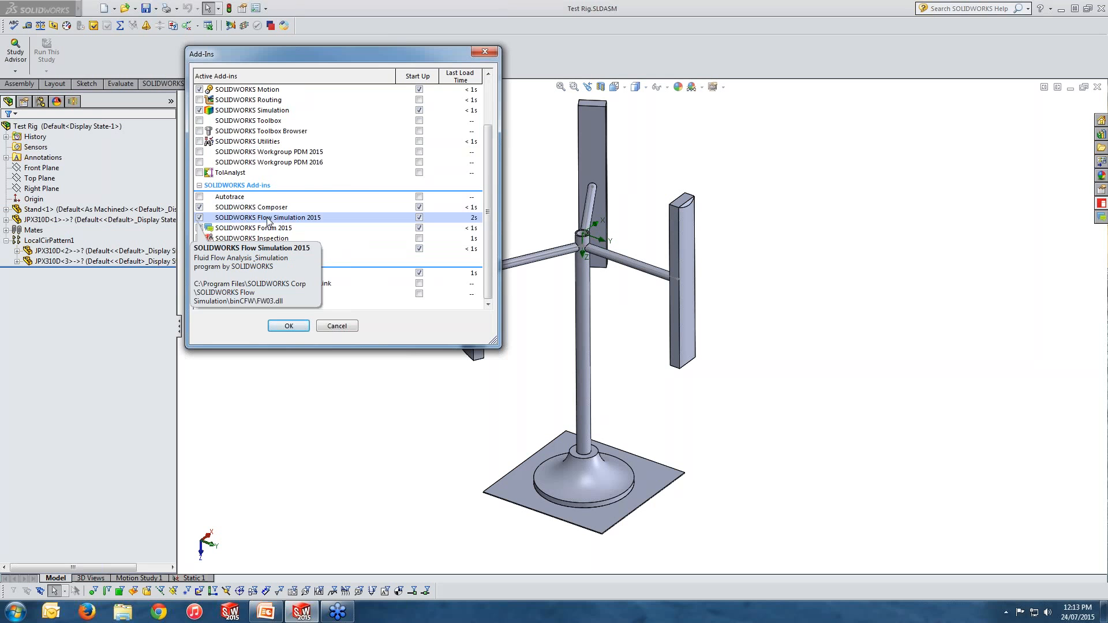
{"action": "left_click", "coordinate": [340, 327]}
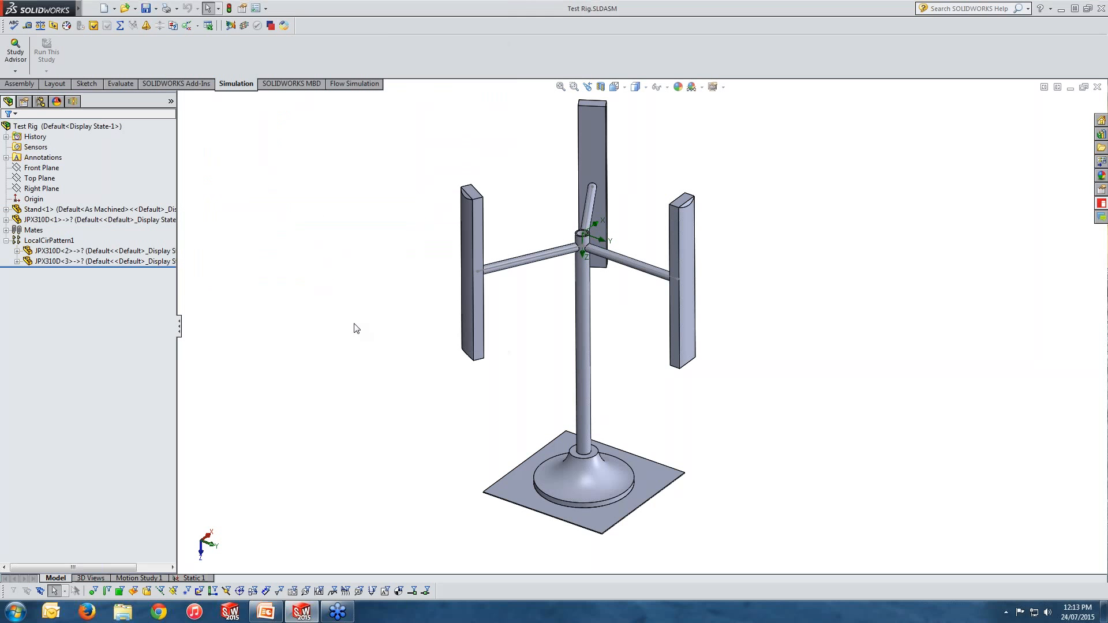
Step: Start a new Flow Simulation project with the Wizard, keeping the name Project(1) and the current configuration
{"action": "left_click", "coordinate": [363, 87]}
{"action": "left_click", "coordinate": [244, 87]}
{"action": "left_click", "coordinate": [355, 87]}
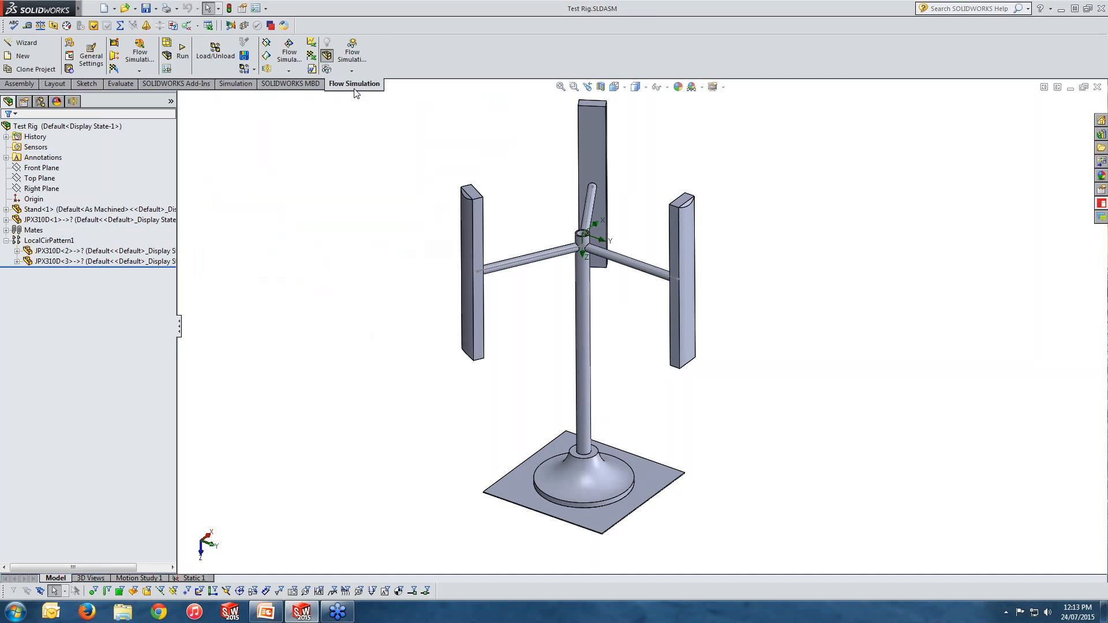
{"action": "left_click", "coordinate": [8, 43]}
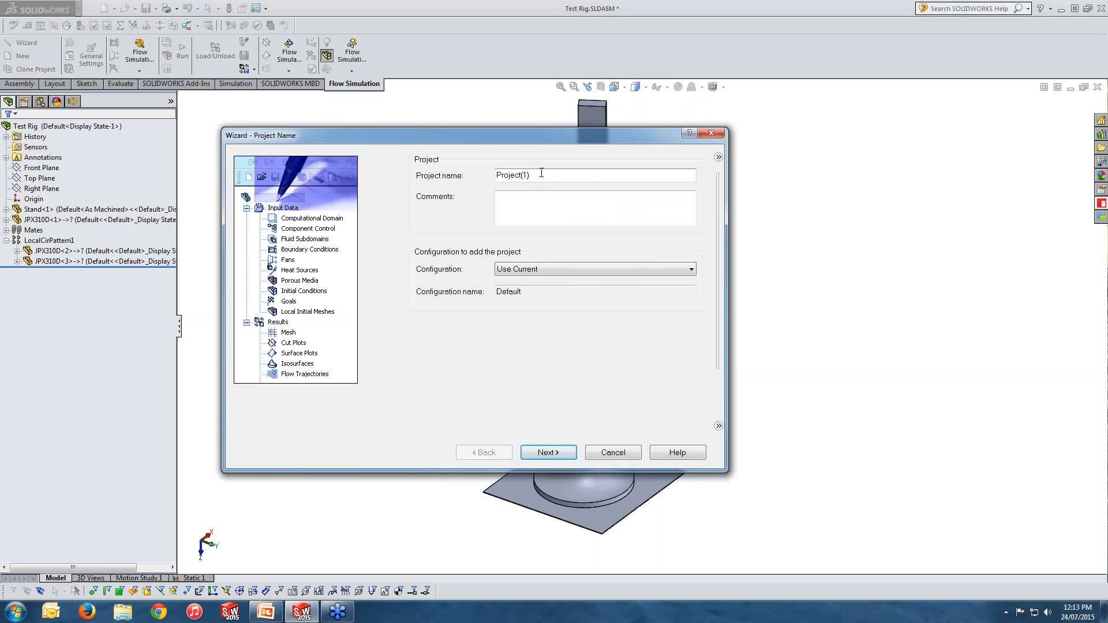
{"action": "left_click", "coordinate": [560, 272]}
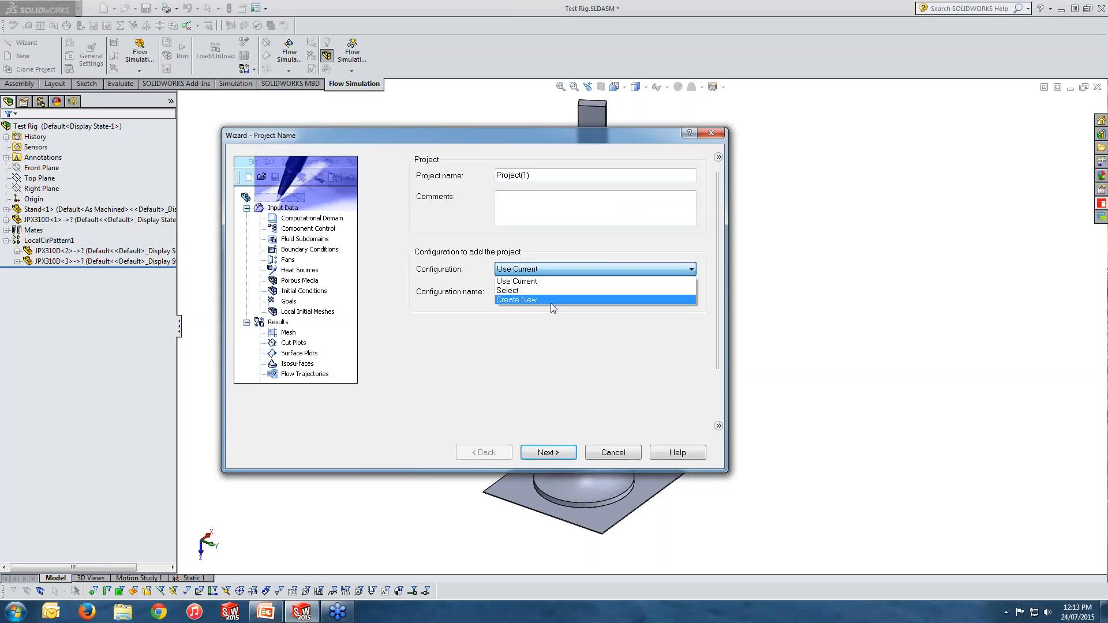
{"action": "left_click", "coordinate": [557, 281]}
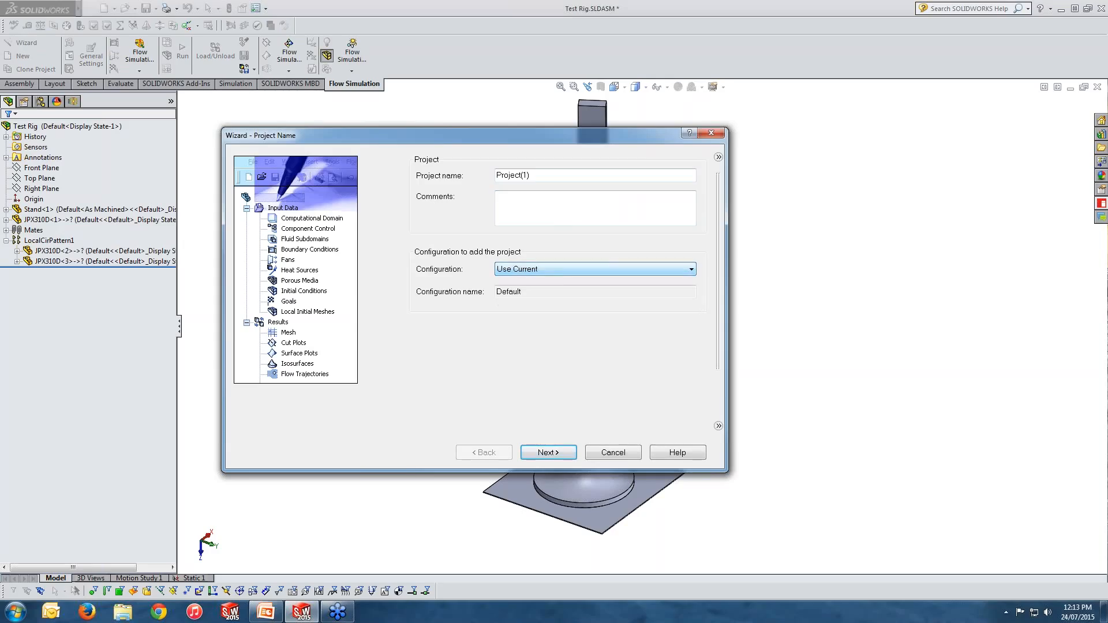
{"action": "left_click", "coordinate": [548, 454]}
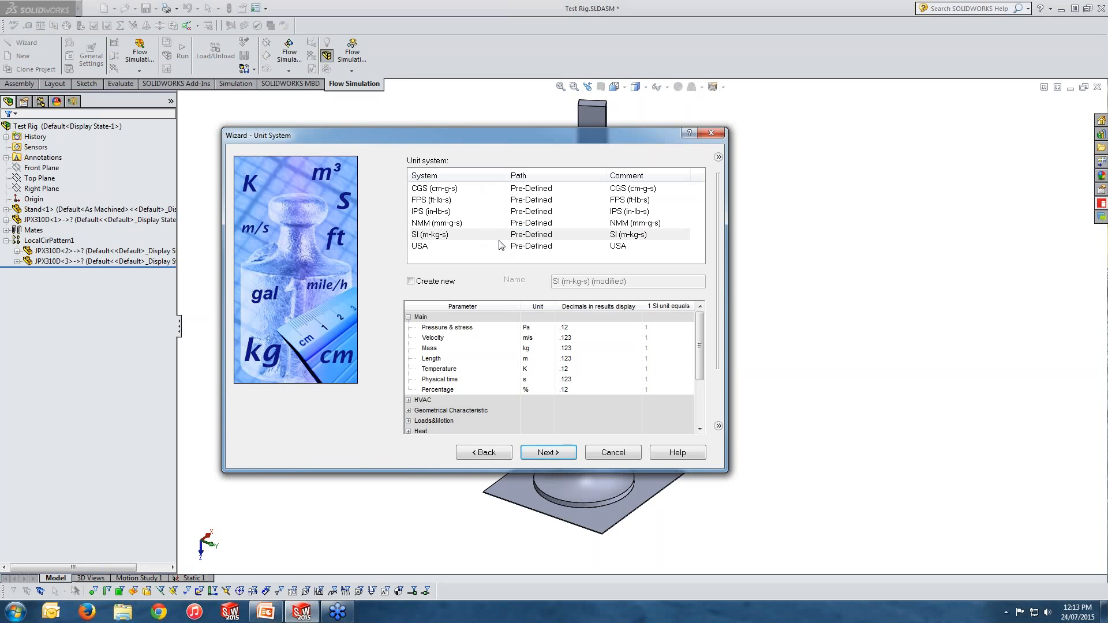
Step: Choose the SI (m-kg-s) unit system with temperature in °C and continue
{"action": "left_click", "coordinate": [432, 235]}
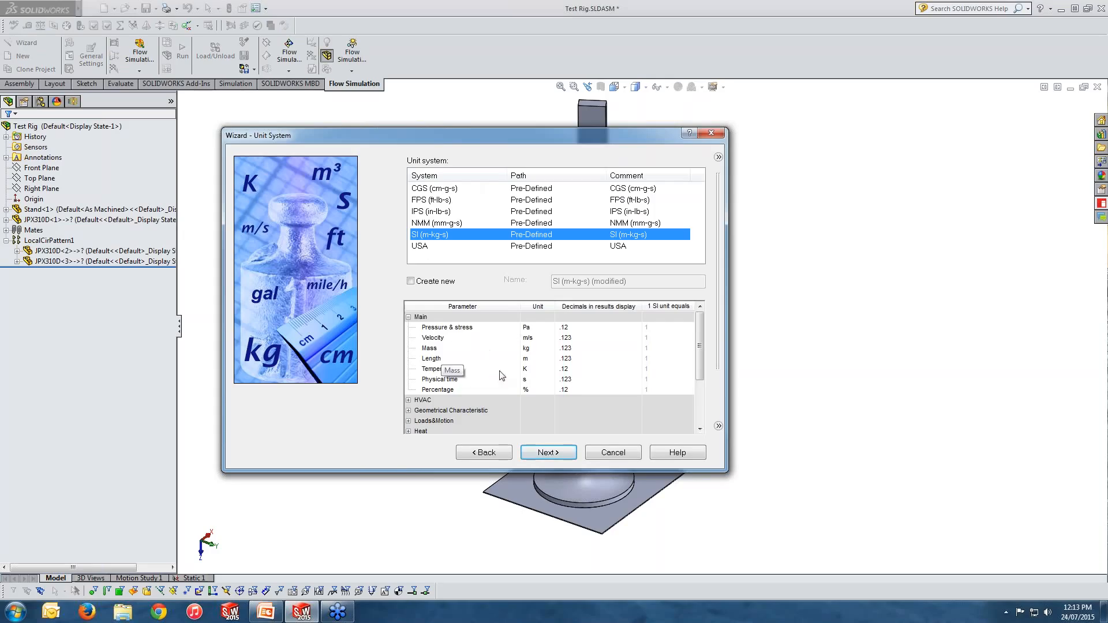
{"action": "left_click", "coordinate": [530, 369]}
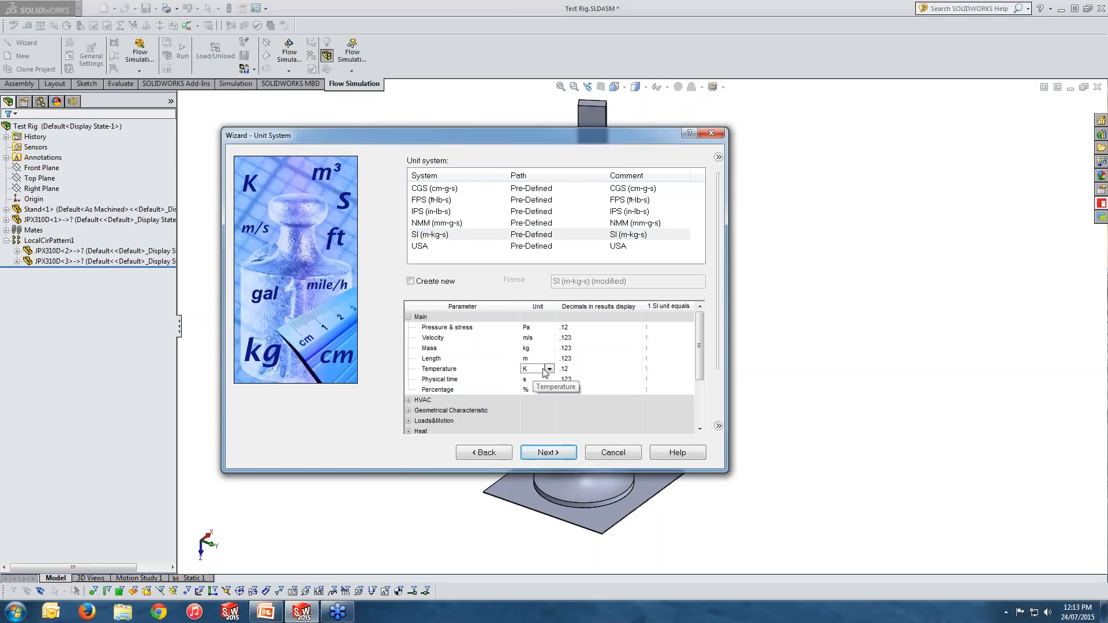
{"action": "left_click", "coordinate": [549, 369]}
{"action": "left_click", "coordinate": [534, 387]}
{"action": "left_click", "coordinate": [547, 454]}
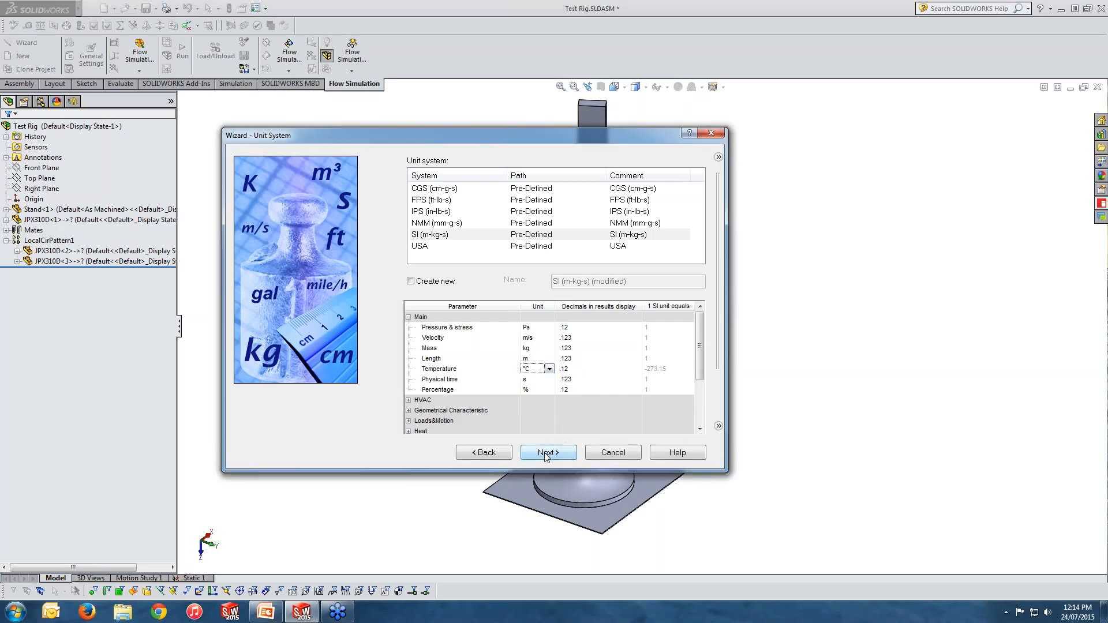
{"action": "left_click", "coordinate": [545, 456]}
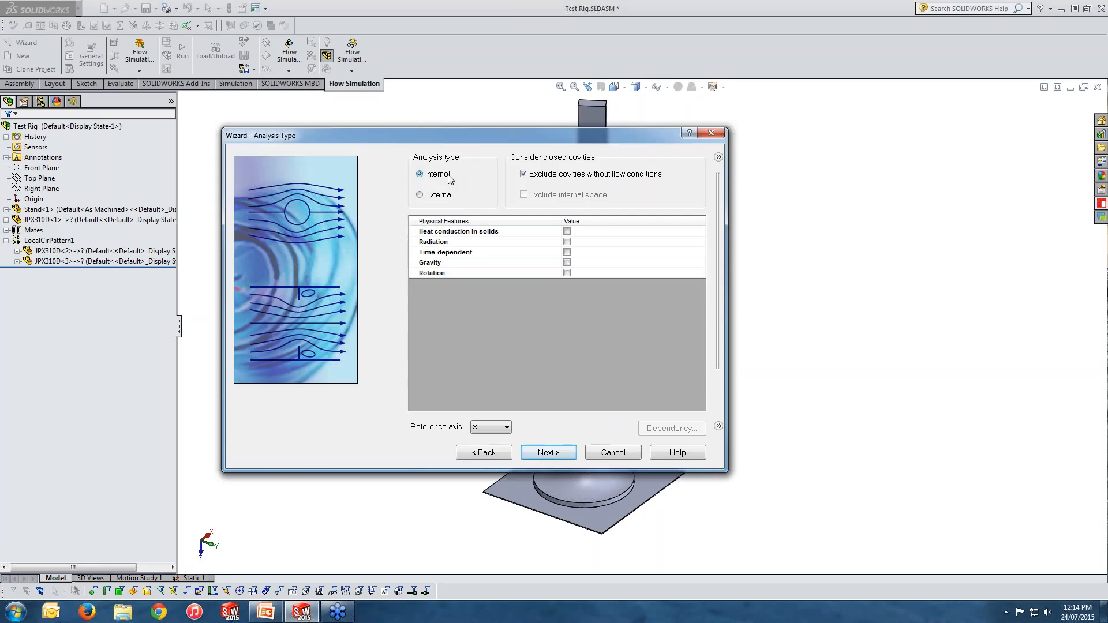
Step: Set the analysis type to External and try the heat conduction in solids options
{"action": "left_click", "coordinate": [446, 197]}
{"action": "left_click", "coordinate": [566, 232]}
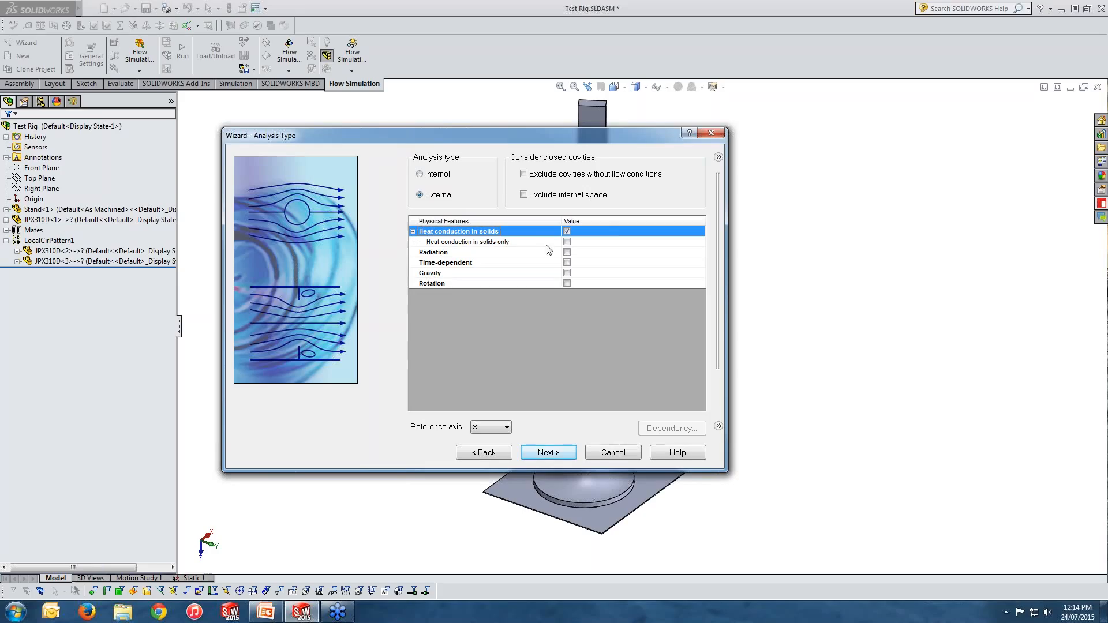
{"action": "left_click", "coordinate": [567, 242]}
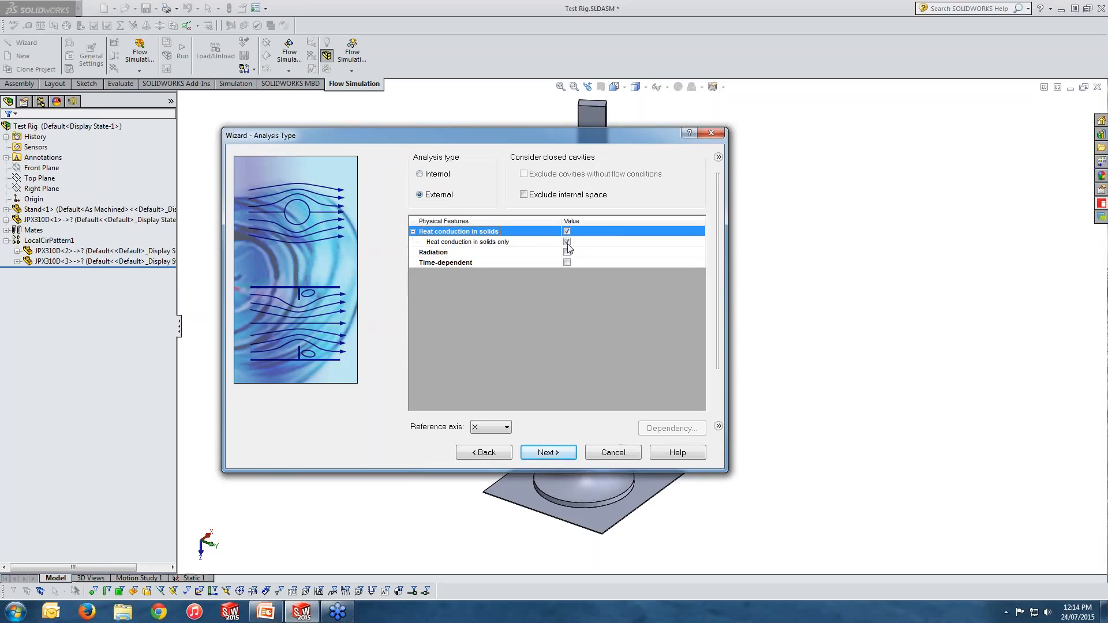
{"action": "left_click", "coordinate": [566, 242]}
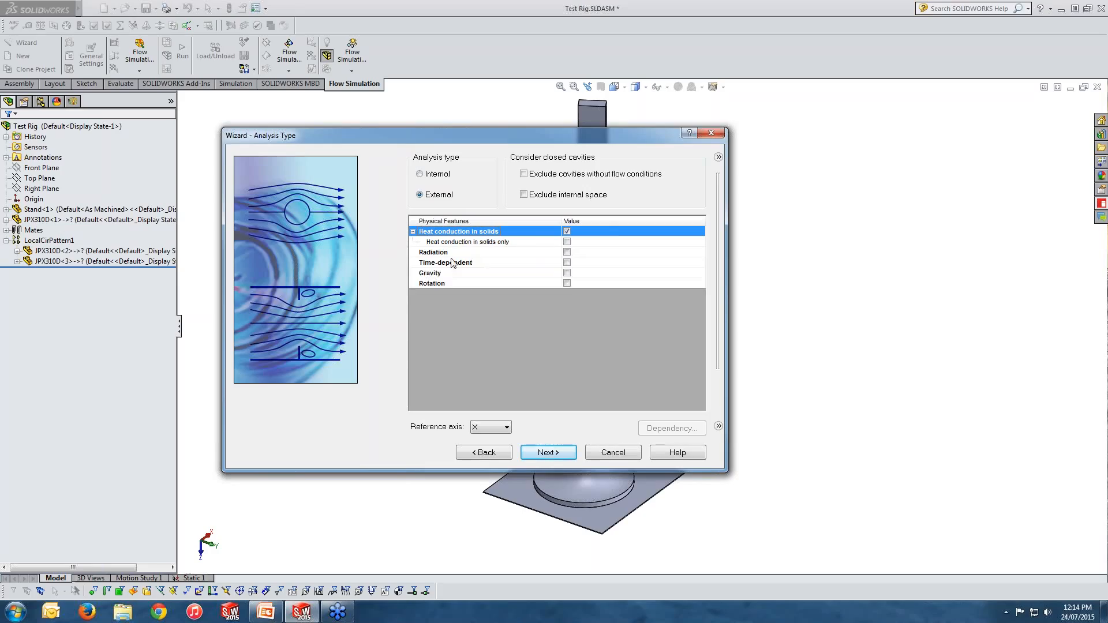
Step: Try enabling radiation with solar radiation, then clear radiation and heat conduction in solids
{"action": "left_click", "coordinate": [567, 252]}
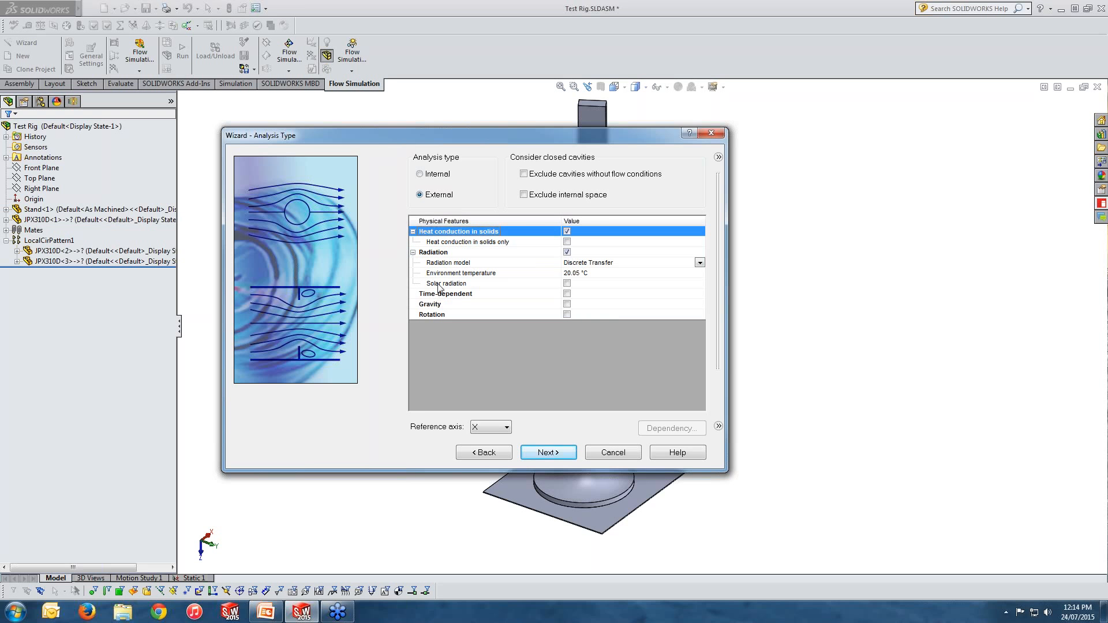
{"action": "left_click", "coordinate": [566, 283]}
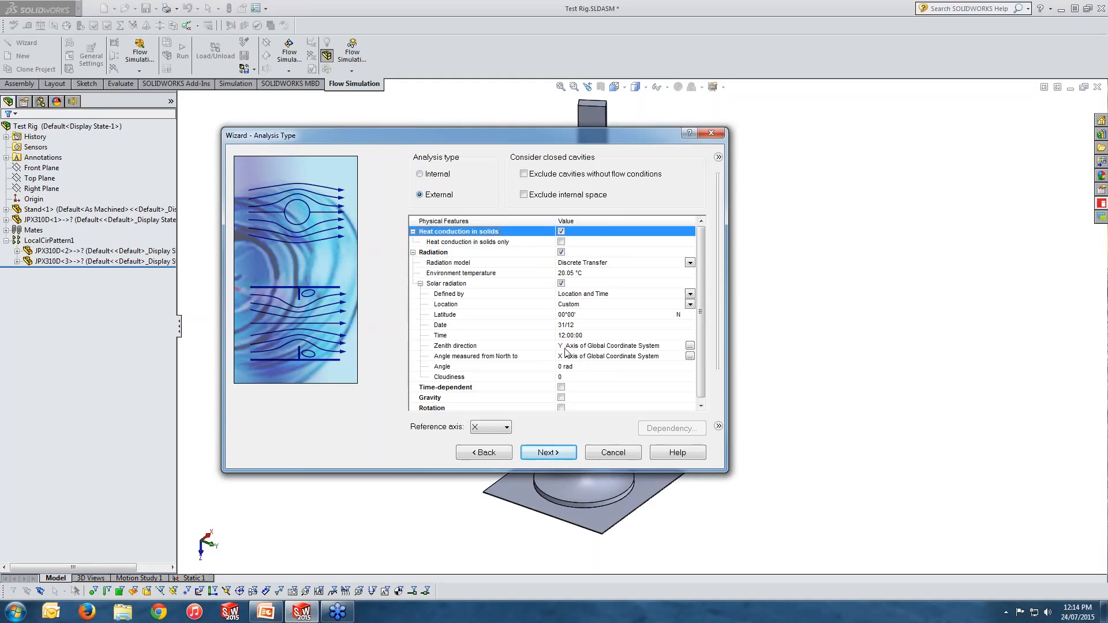
{"action": "left_click", "coordinate": [561, 253]}
{"action": "left_click", "coordinate": [568, 232]}
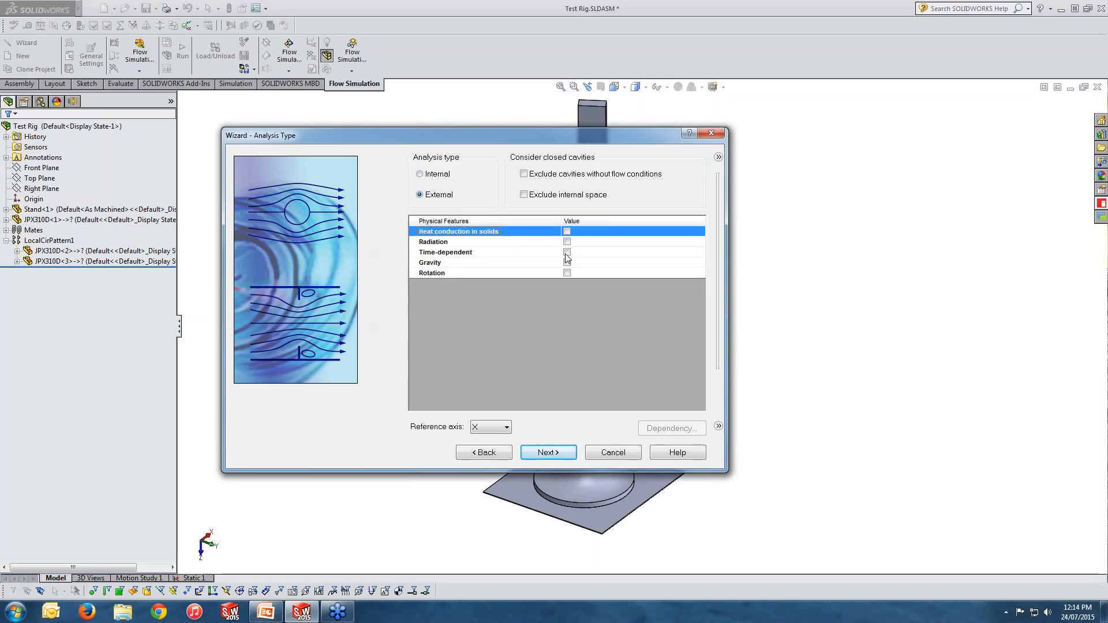
Step: Switch on Gravity as a physical feature after toggling Time-dependent on and off
{"action": "left_click", "coordinate": [566, 253]}
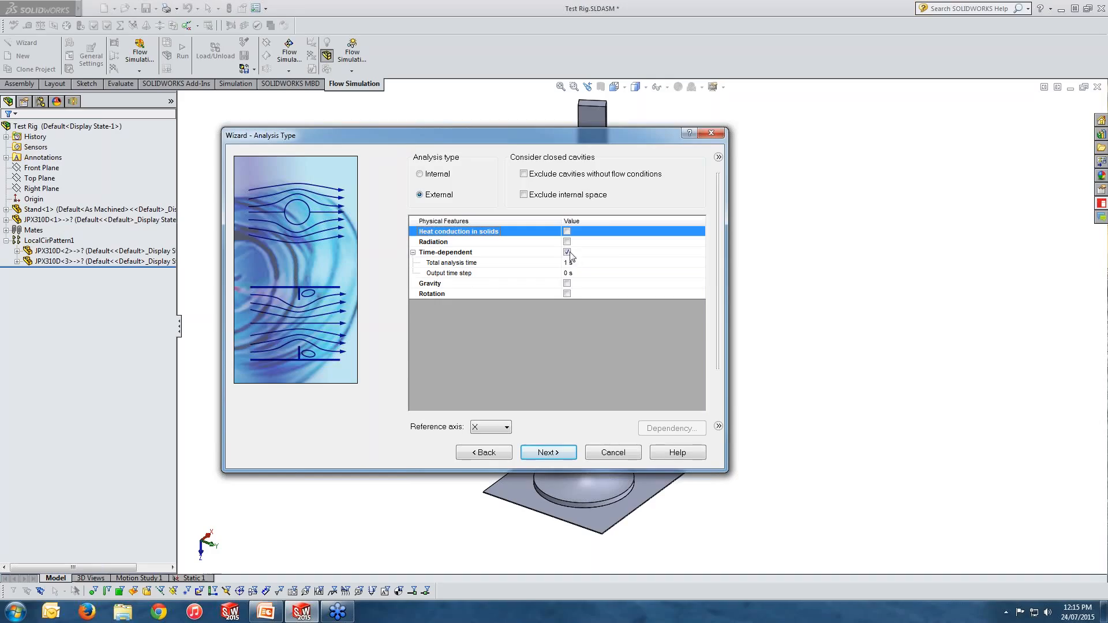
{"action": "left_click", "coordinate": [567, 253]}
{"action": "left_click", "coordinate": [566, 262]}
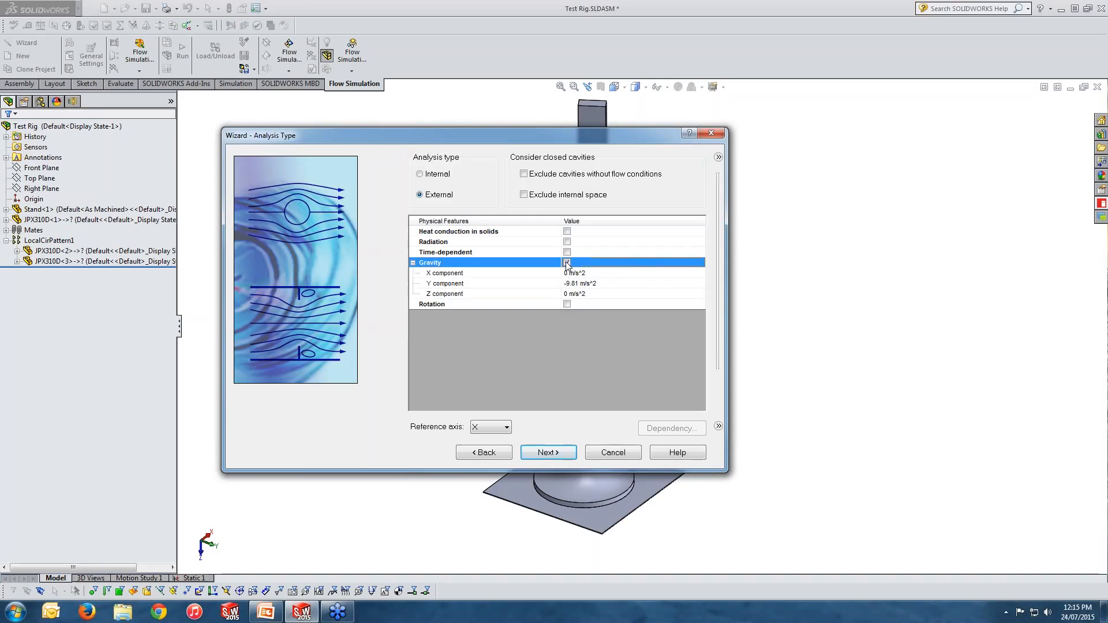
Step: Clear Gravity, try enabling Rotation and clear it again, and continue to the fluid page
{"action": "left_click", "coordinate": [567, 262]}
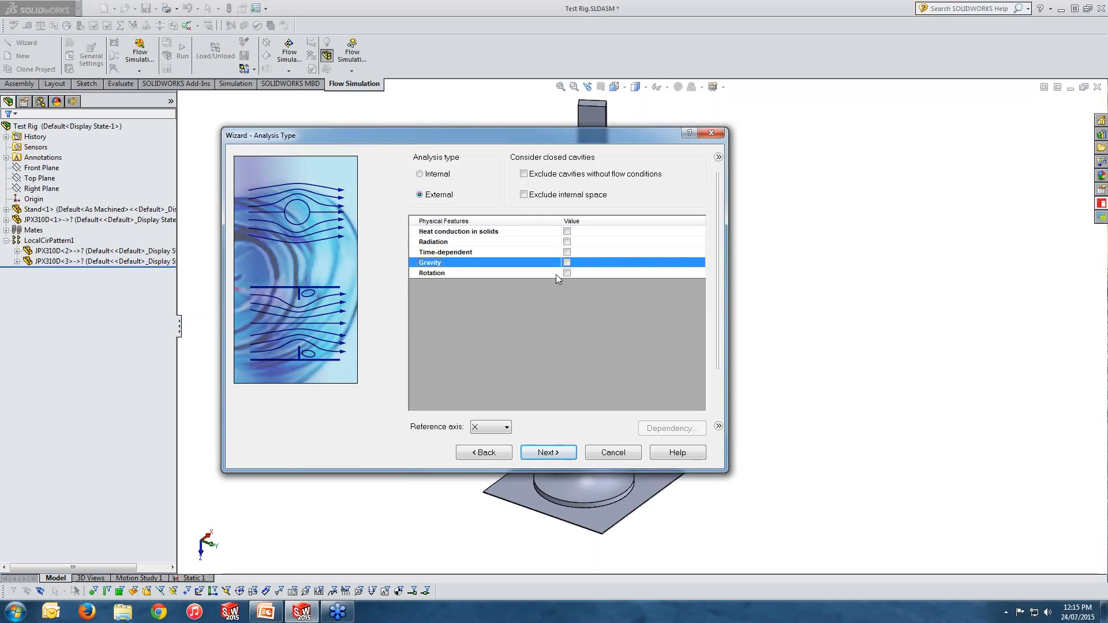
{"action": "left_click", "coordinate": [566, 273]}
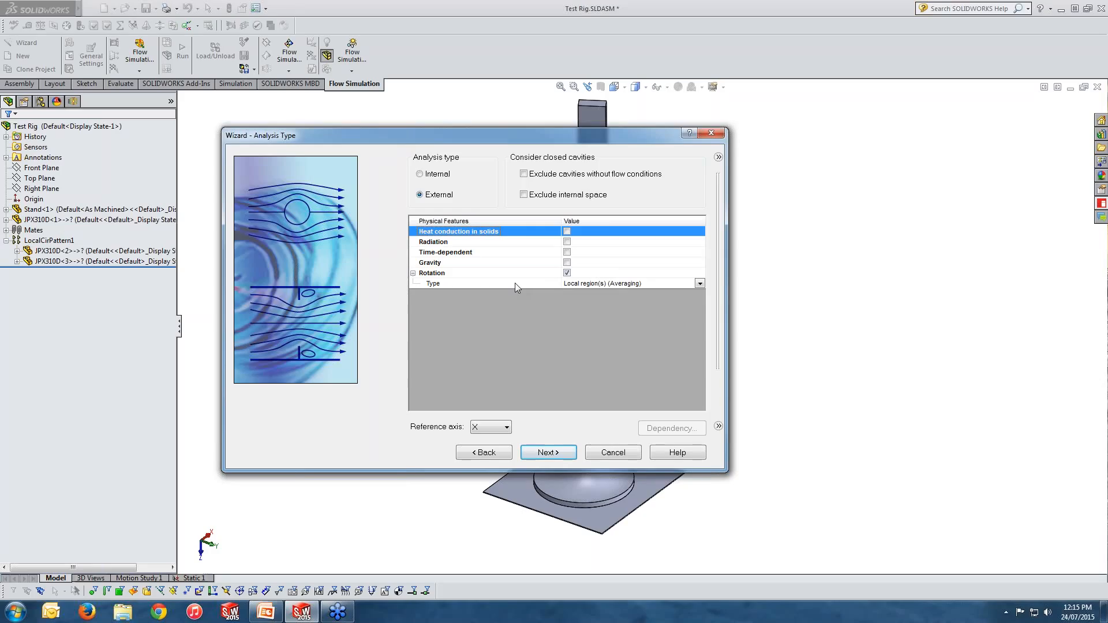
{"action": "left_click", "coordinate": [567, 273]}
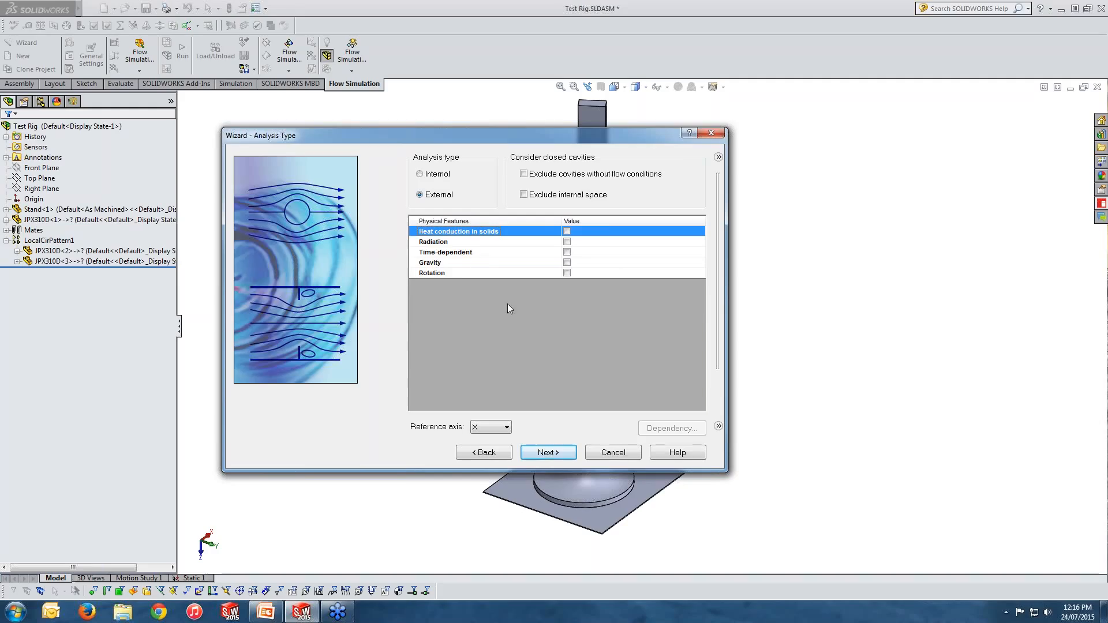
{"action": "left_click", "coordinate": [558, 454]}
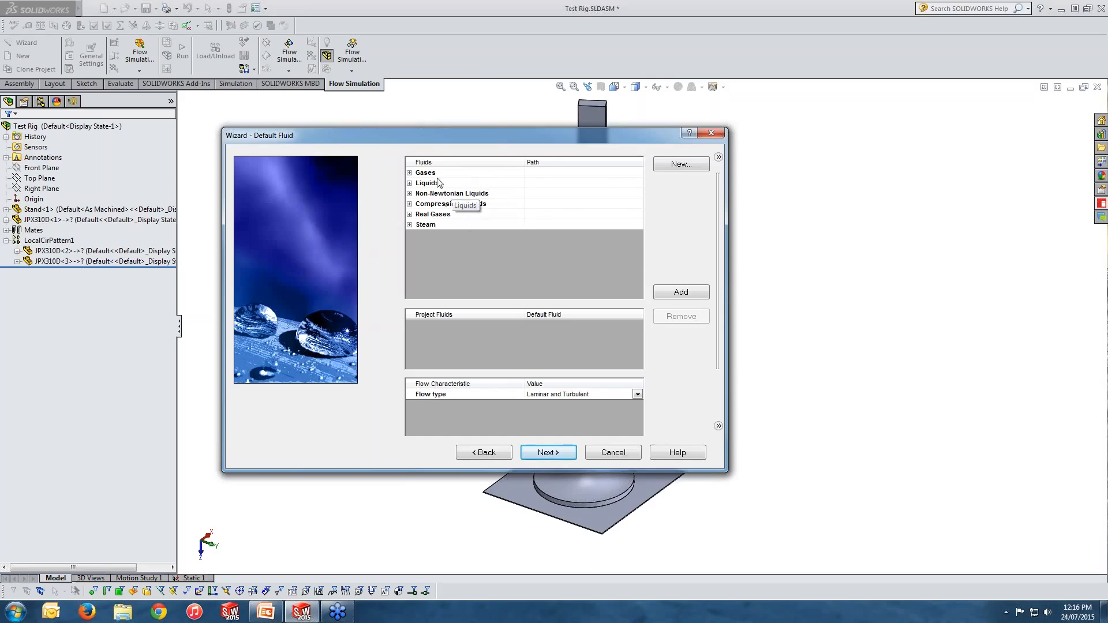
Step: Add Air from the predefined gases as the project's default fluid
{"action": "left_click", "coordinate": [410, 173]}
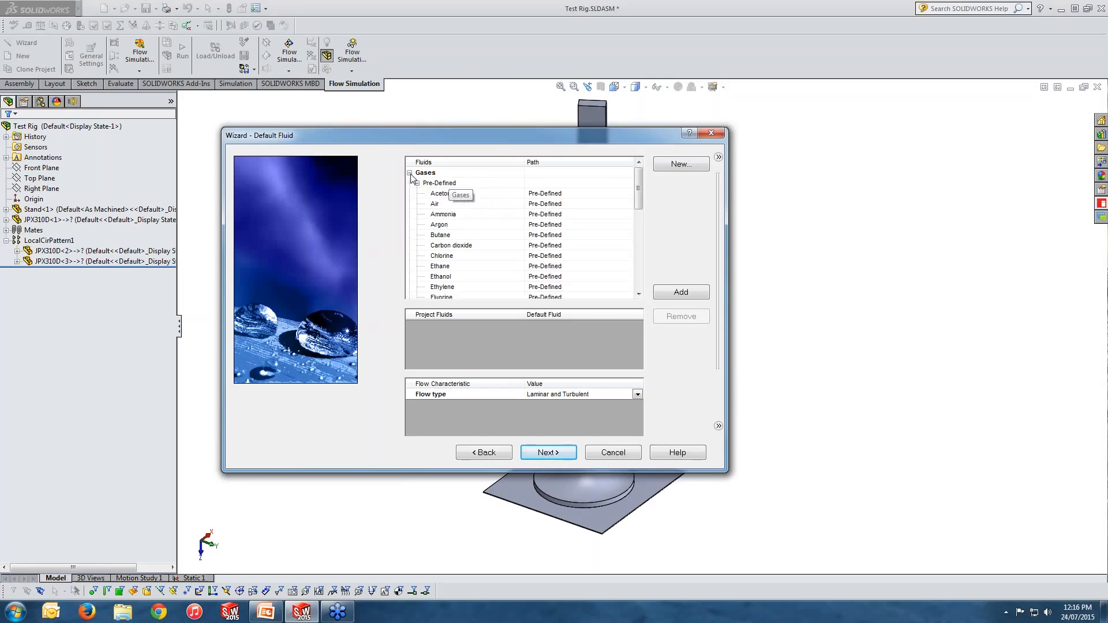
{"action": "left_click", "coordinate": [436, 203]}
{"action": "double_click", "coordinate": [437, 203]}
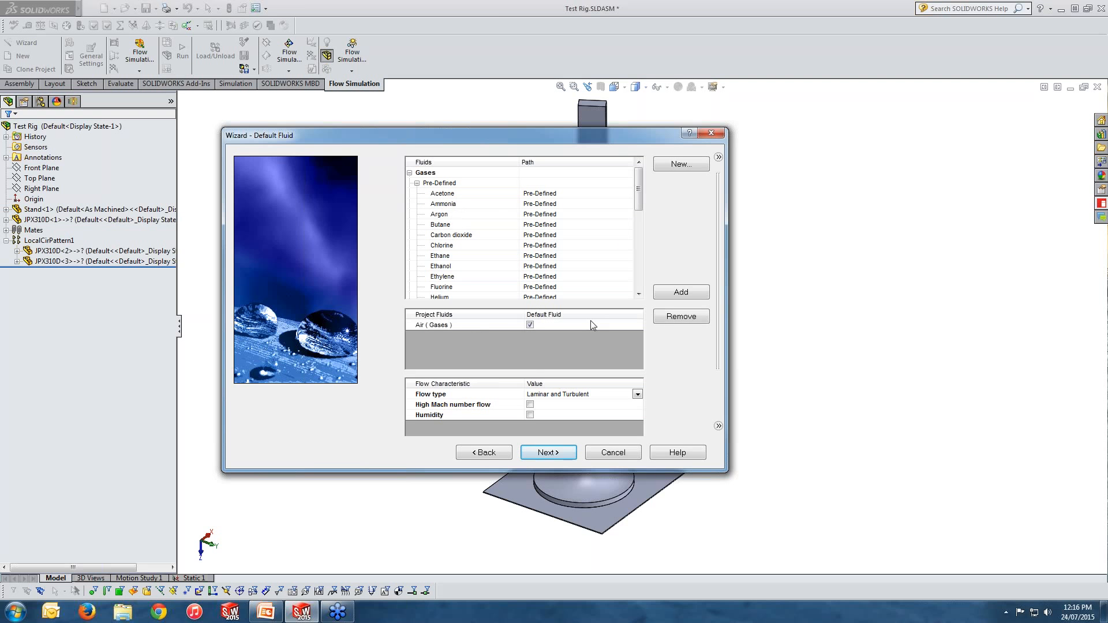
{"action": "left_click", "coordinate": [417, 183]}
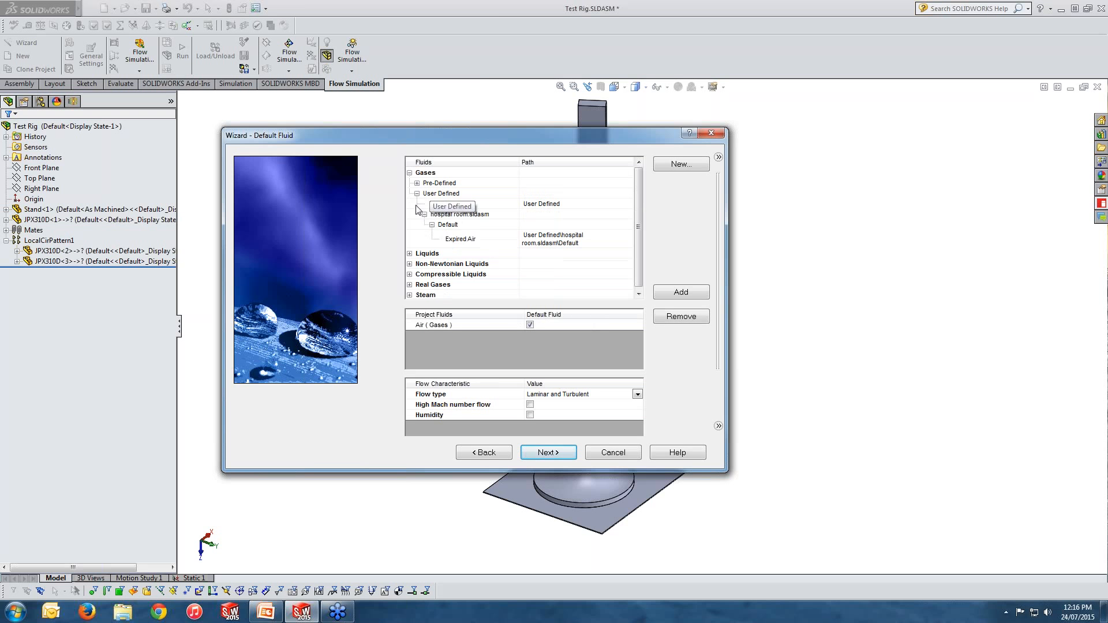
{"action": "left_click", "coordinate": [410, 173]}
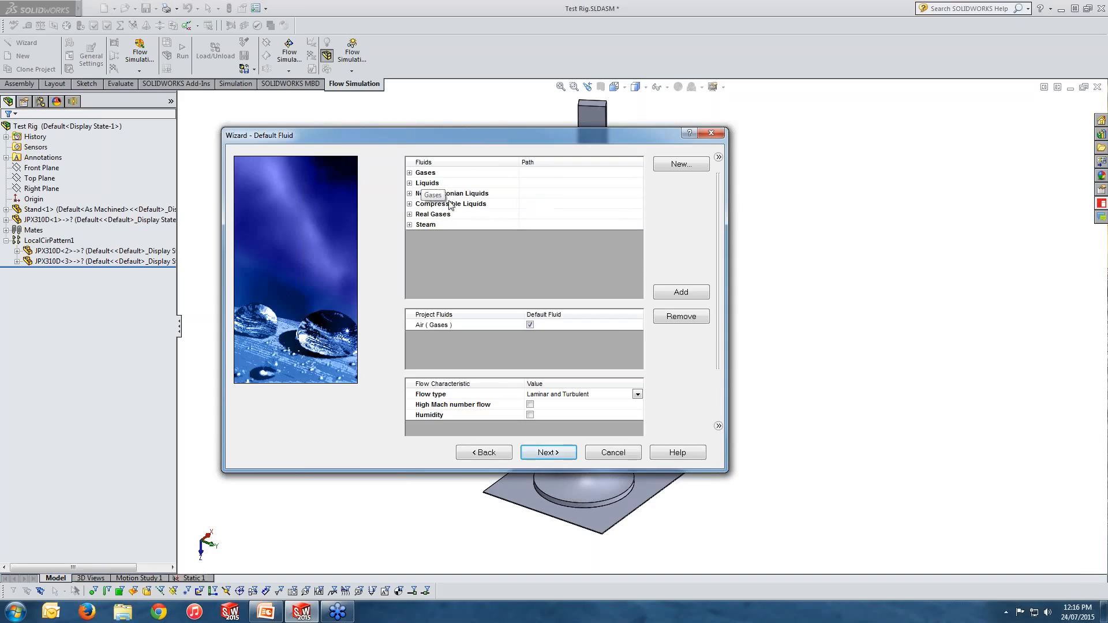
{"action": "left_click", "coordinate": [530, 325]}
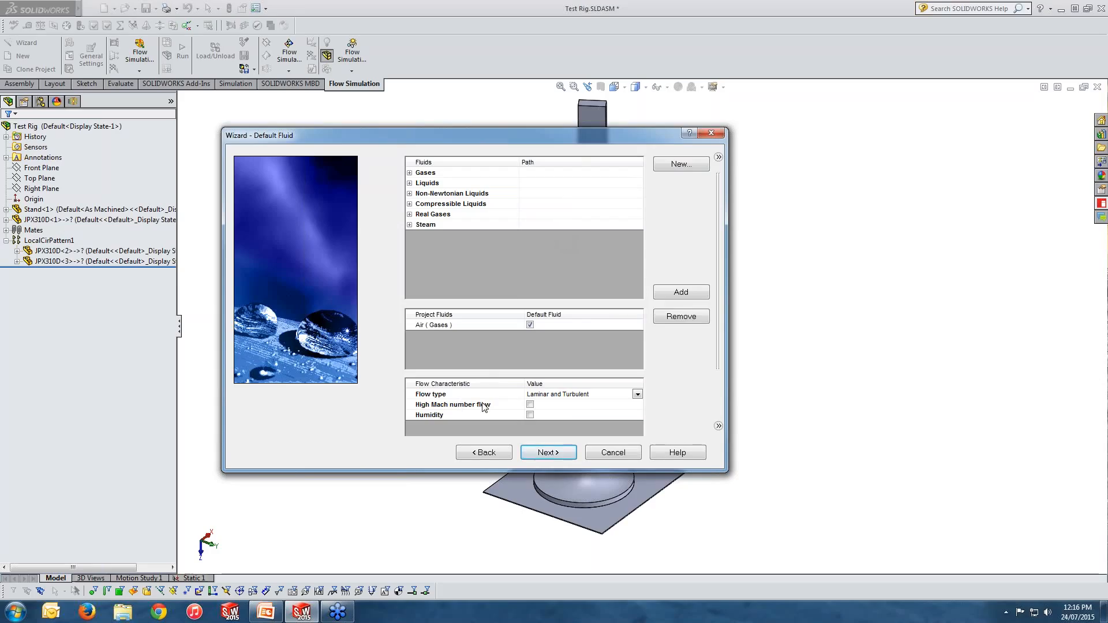
Step: Keep the flow type as Laminar and Turbulent and continue to the wall conditions
{"action": "left_click", "coordinate": [594, 397]}
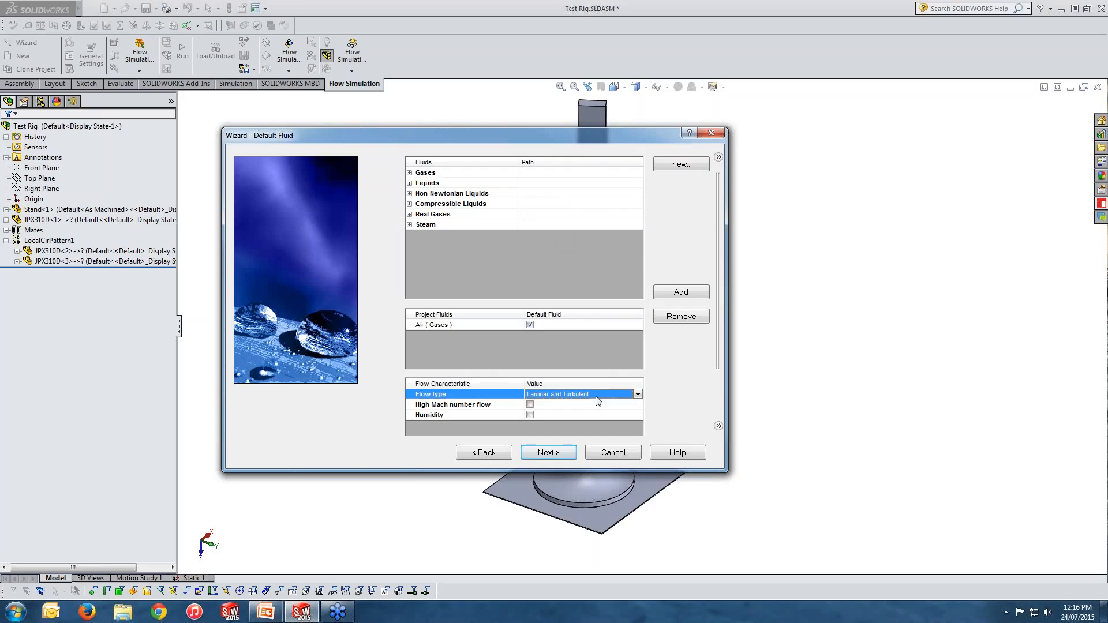
{"action": "left_click", "coordinate": [638, 396]}
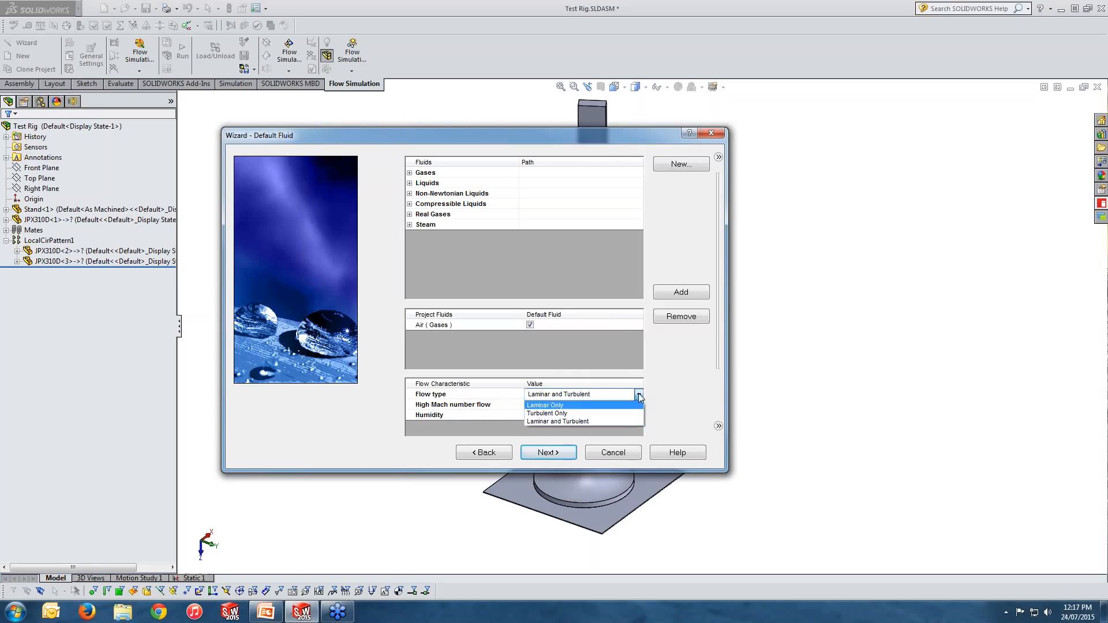
{"action": "left_click", "coordinate": [638, 394]}
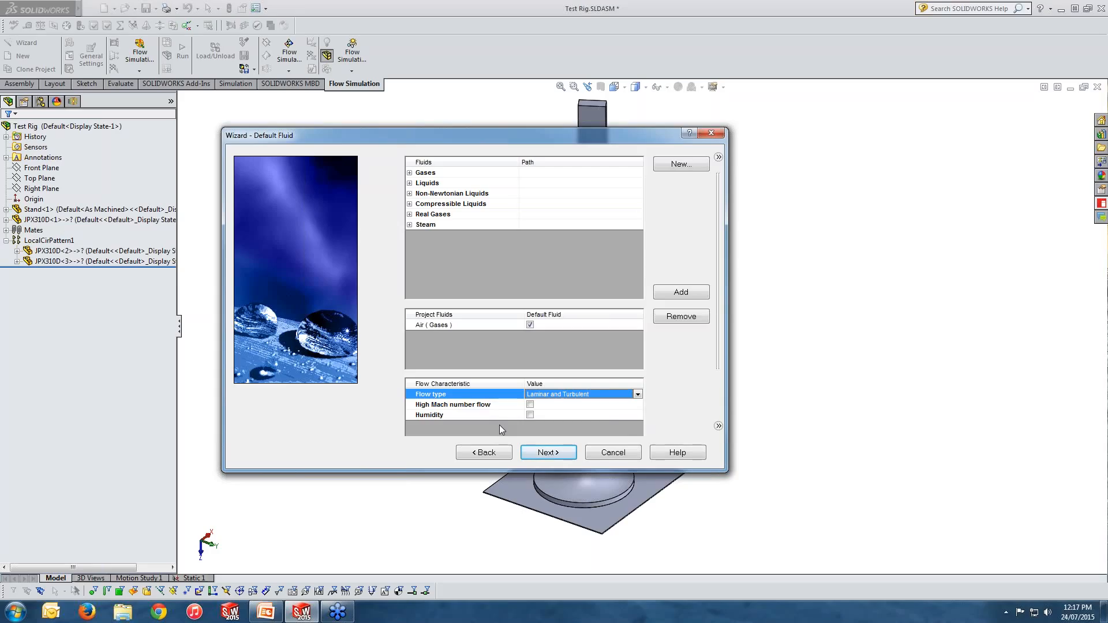
{"action": "left_click", "coordinate": [557, 455]}
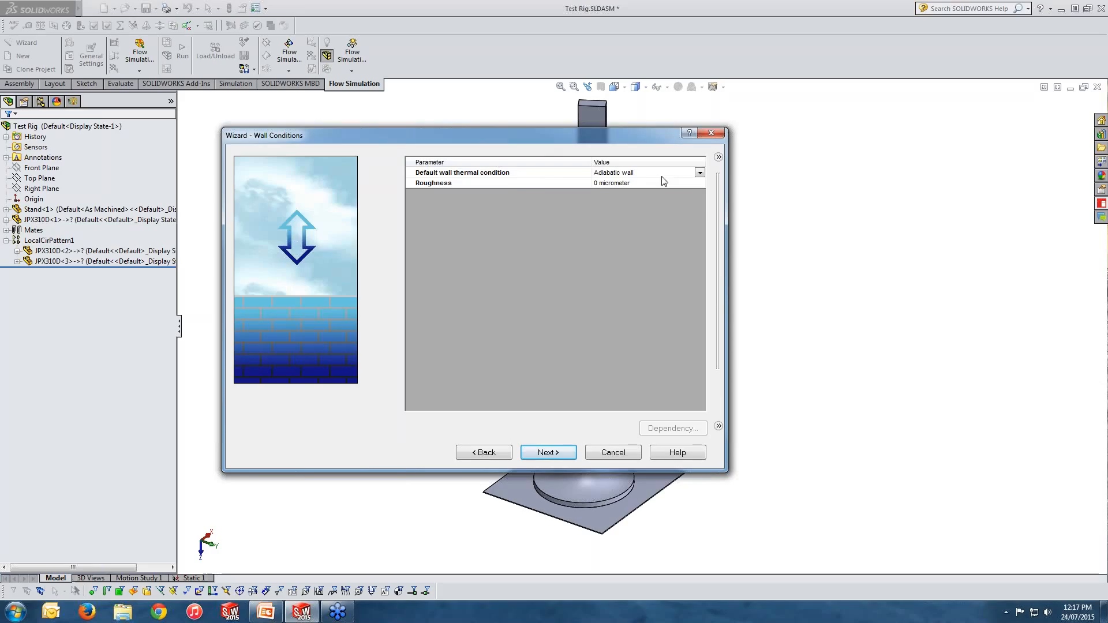
Step: Keep Adiabatic wall as the default wall thermal condition and continue to initial conditions
{"action": "left_click", "coordinate": [697, 174]}
{"action": "left_click", "coordinate": [699, 173]}
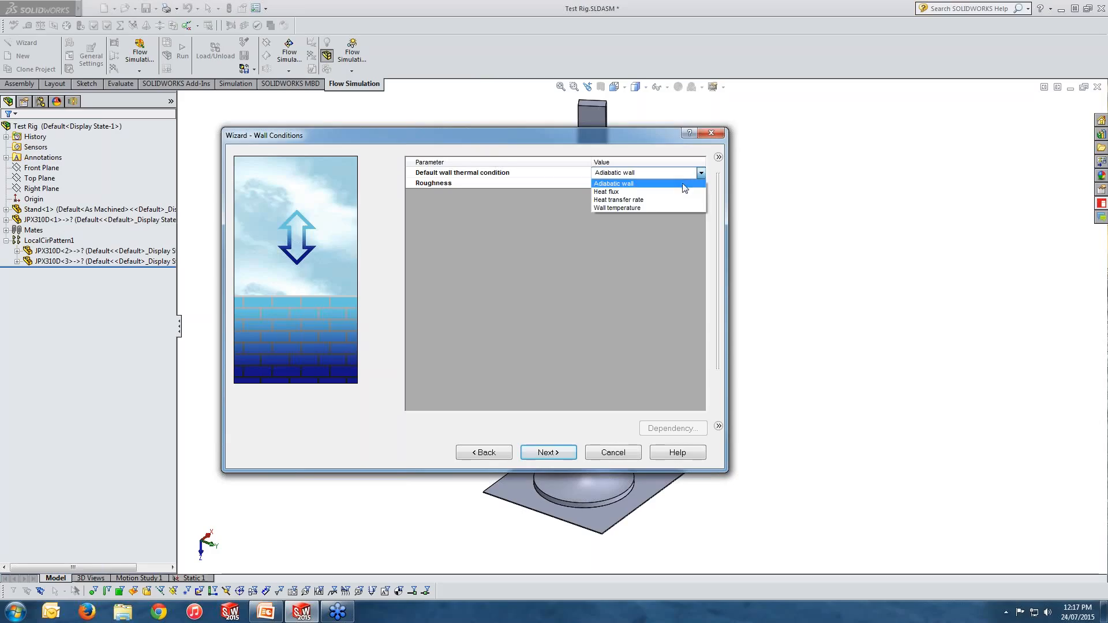
{"action": "left_click", "coordinate": [682, 184]}
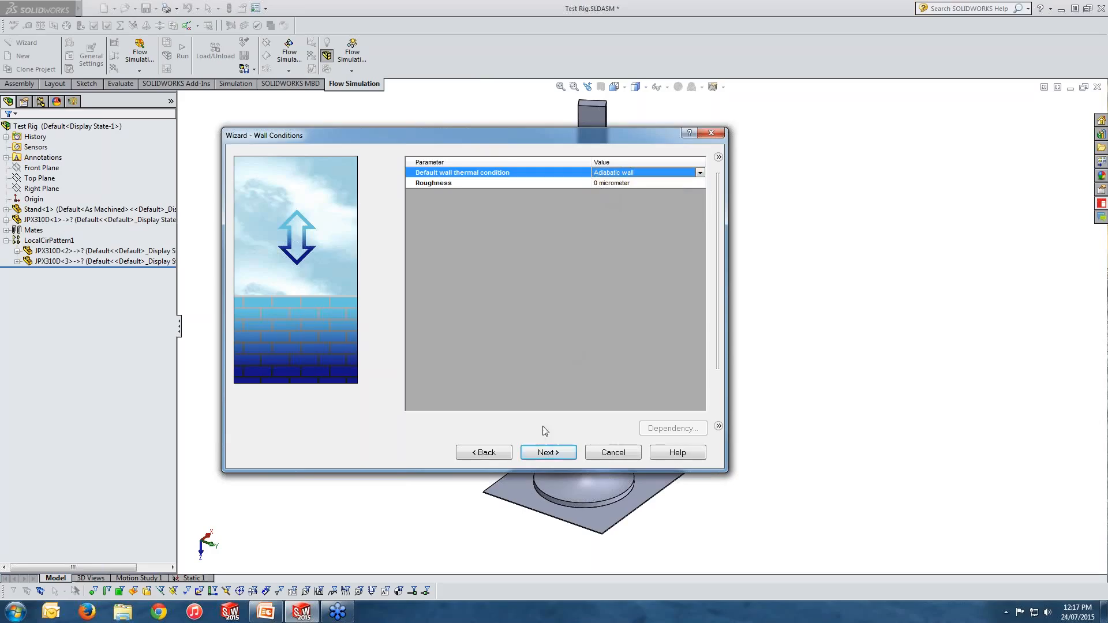
{"action": "left_click", "coordinate": [551, 451]}
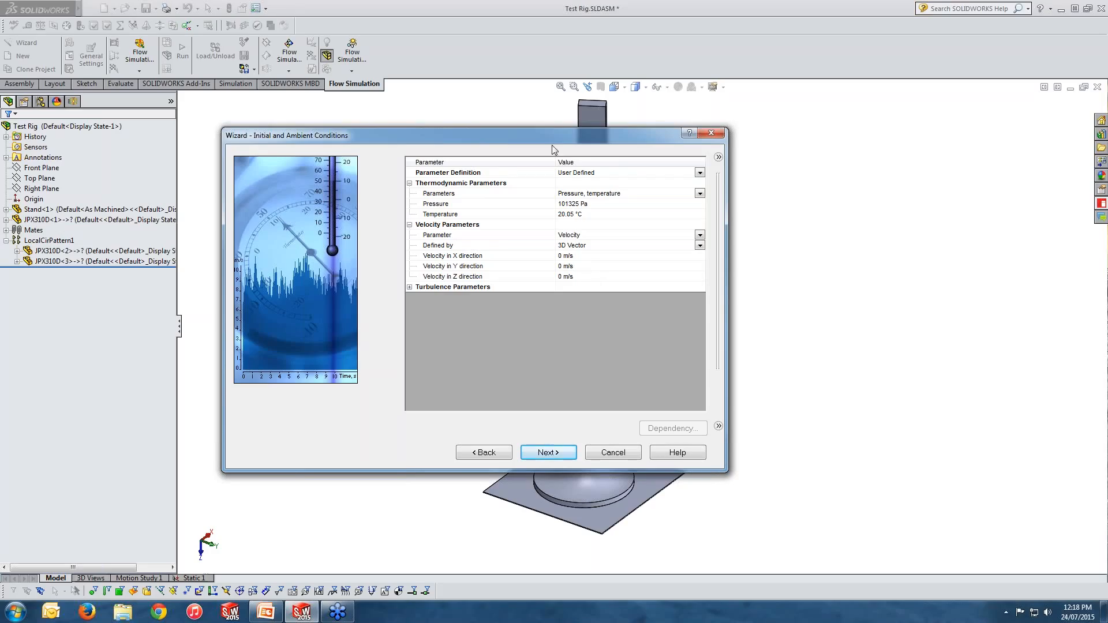
Step: Set the ambient velocity in the X direction to 12 m/s
{"action": "left_click_drag", "start_coordinate": [629, 141], "coordinate": [764, 136]}
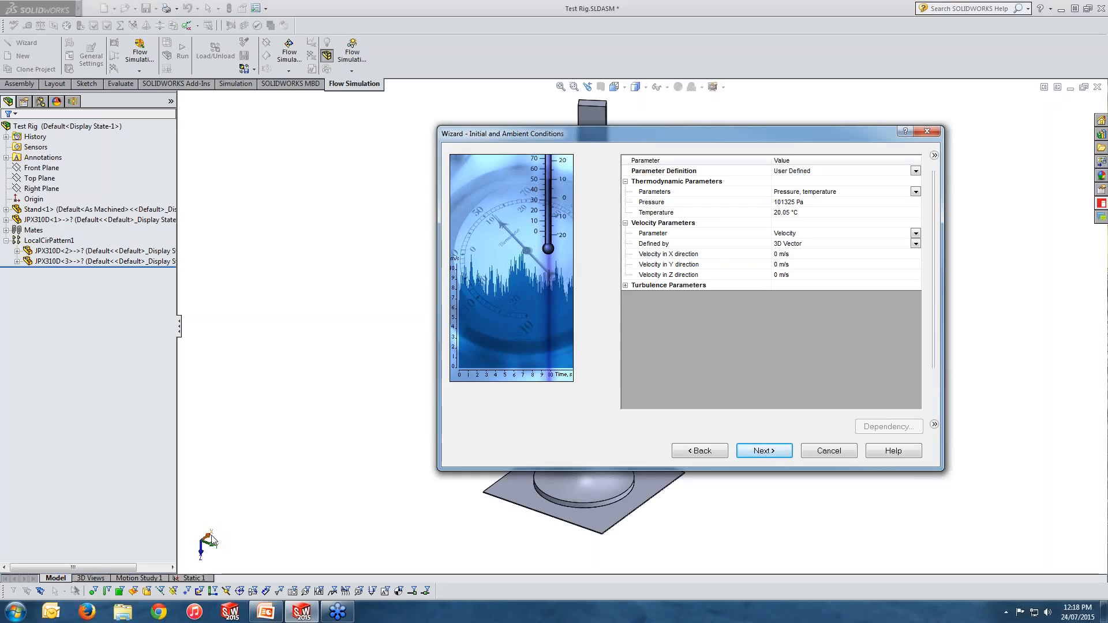
{"action": "left_click", "coordinate": [777, 255]}
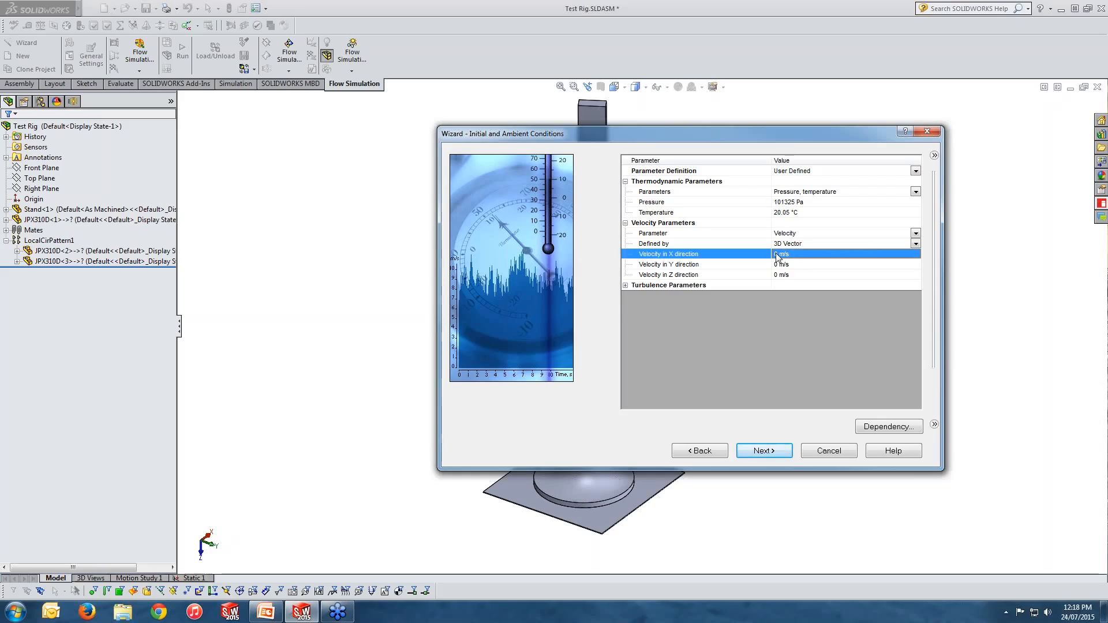
{"action": "left_click", "coordinate": [776, 255]}
{"action": "type", "text": "12"}
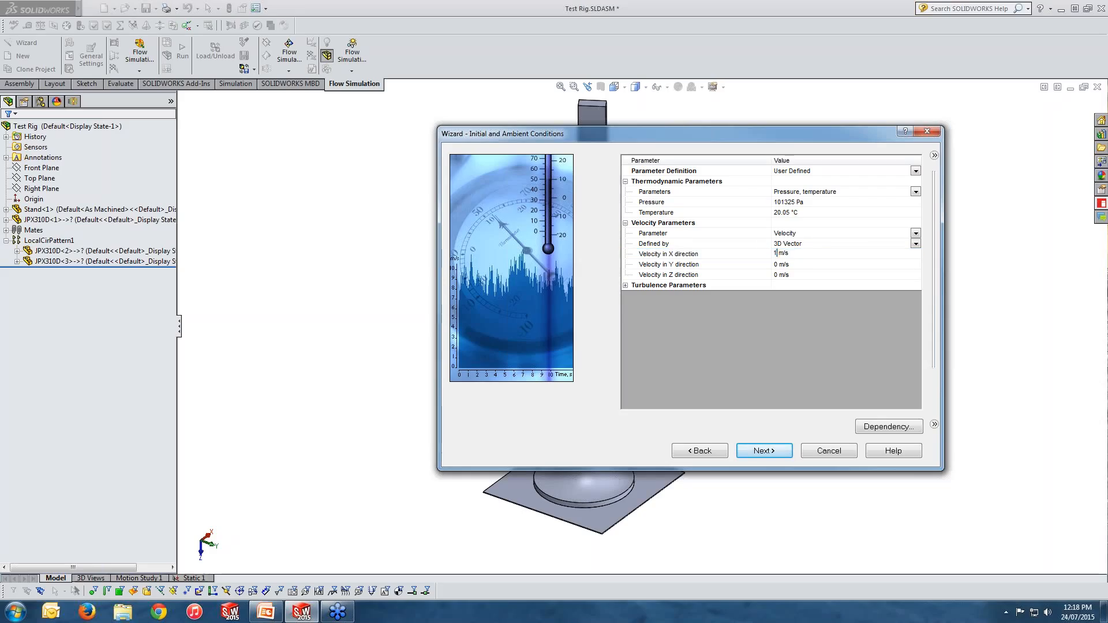
{"action": "key", "text": "Return"}
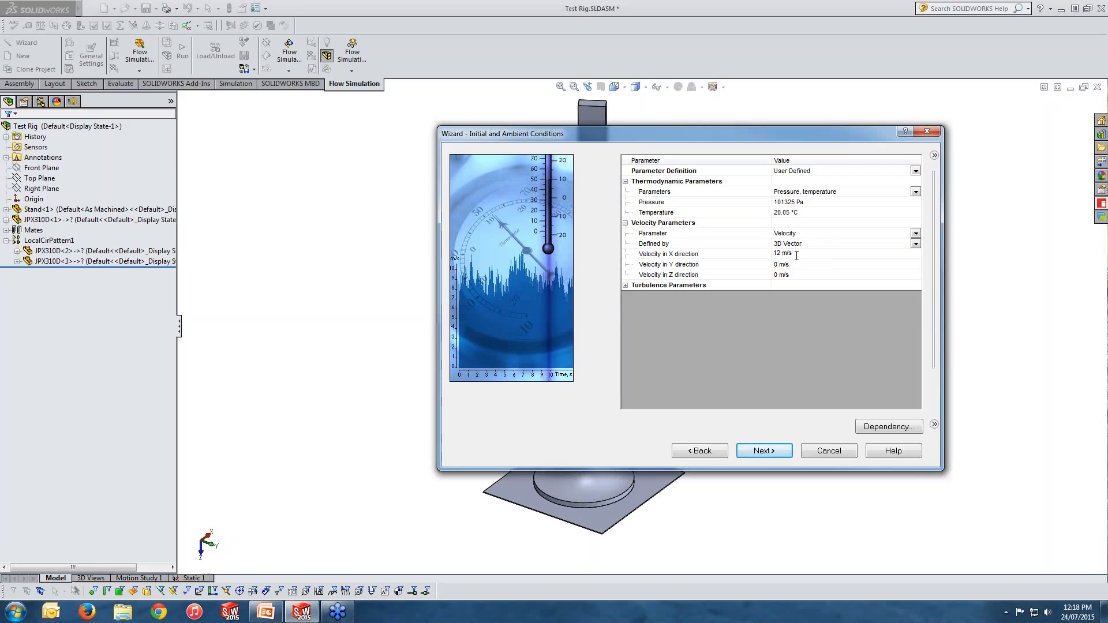
Step: Keep the turbulence parameters as Turbulence intensity and length and continue to the resolution page
{"action": "left_click", "coordinate": [626, 286]}
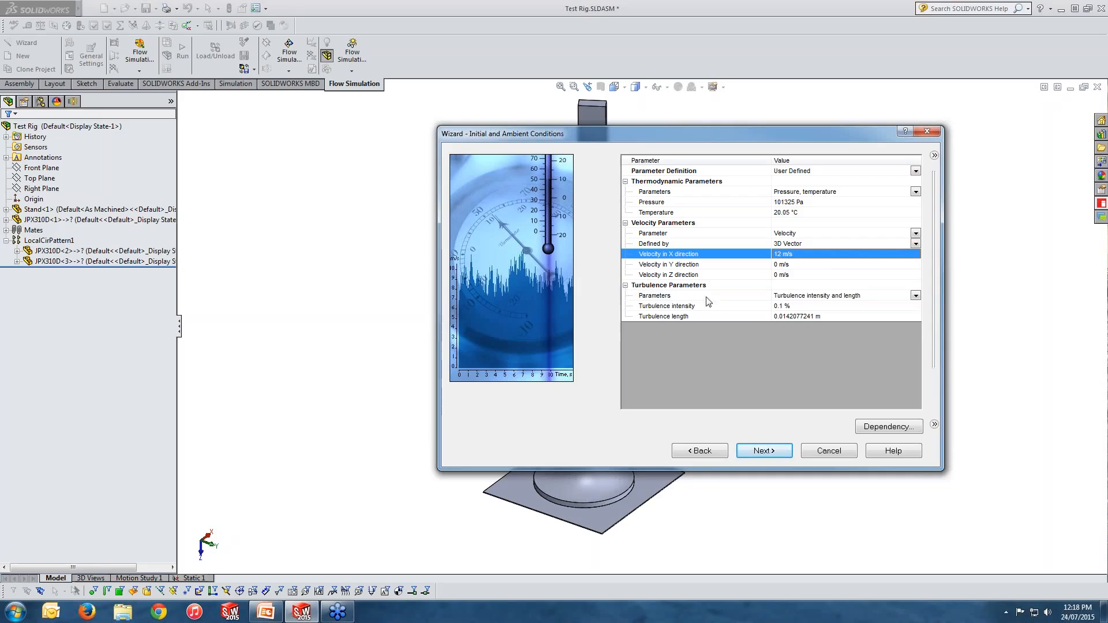
{"action": "left_click", "coordinate": [915, 295]}
{"action": "left_click", "coordinate": [916, 295]}
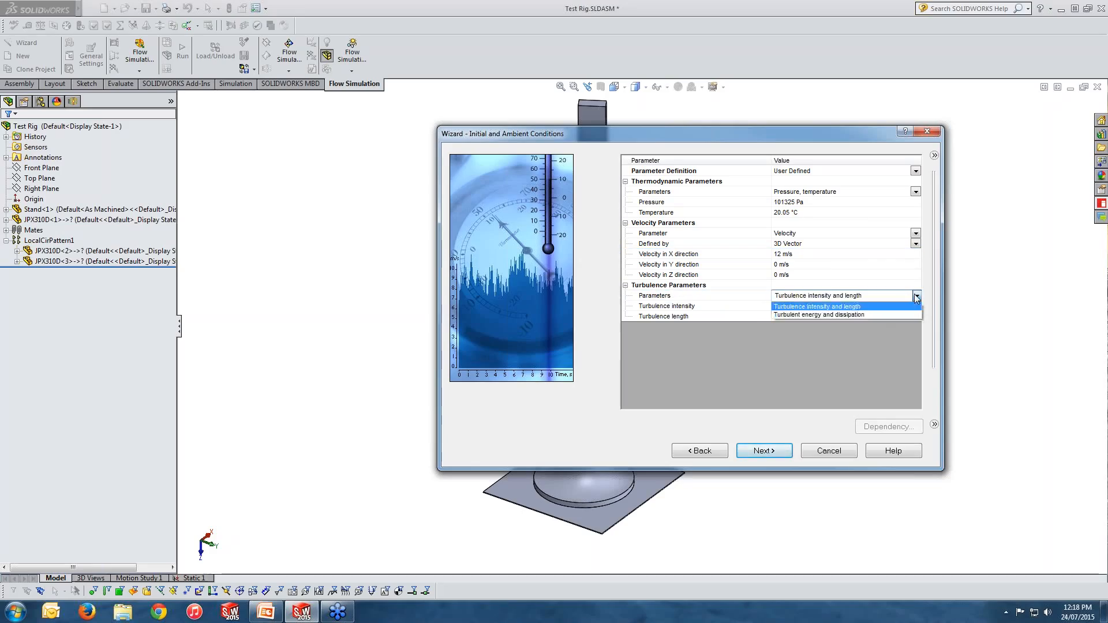
{"action": "left_click", "coordinate": [815, 306]}
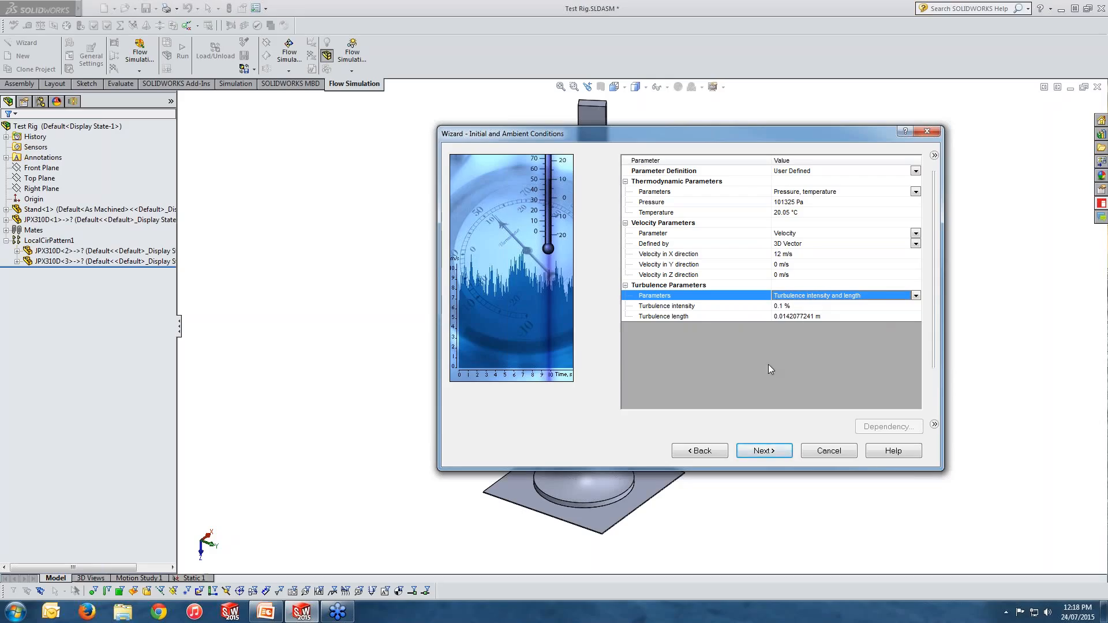
{"action": "left_click", "coordinate": [772, 454]}
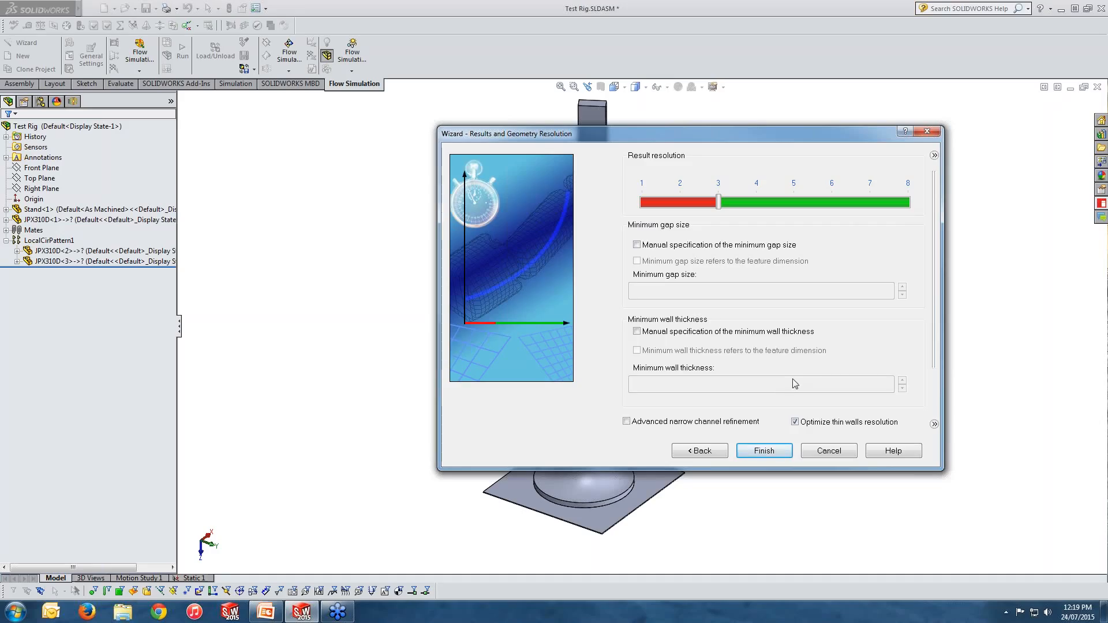
Step: Finish the wizard and open the Wind Loads project's input data in the Flow Simulation analysis tree
{"action": "left_click", "coordinate": [757, 449]}
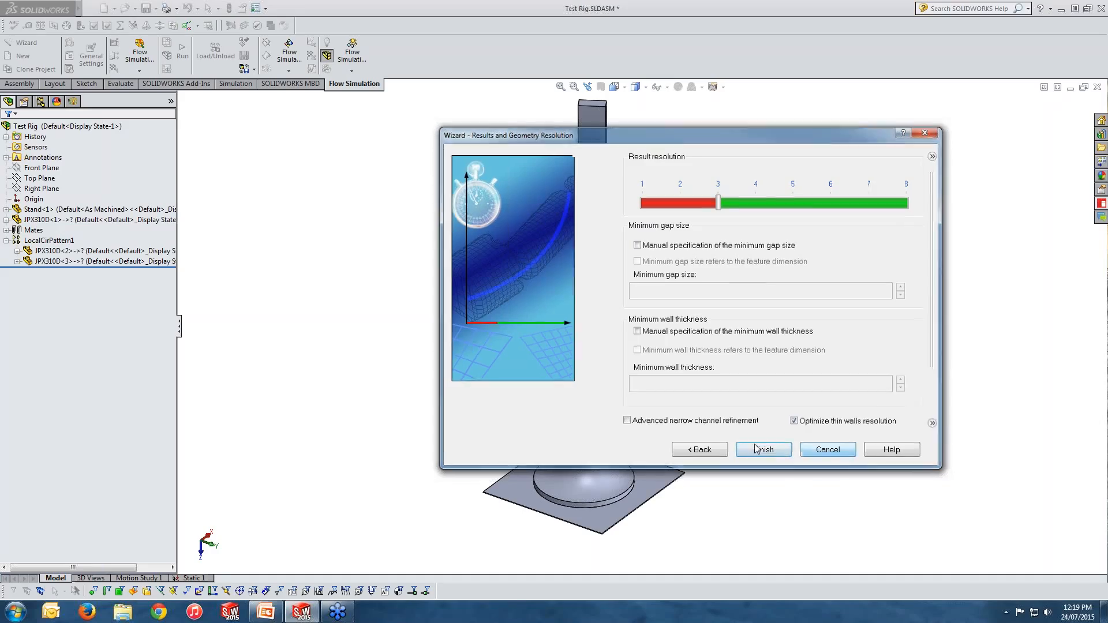
{"action": "left_click", "coordinate": [74, 102]}
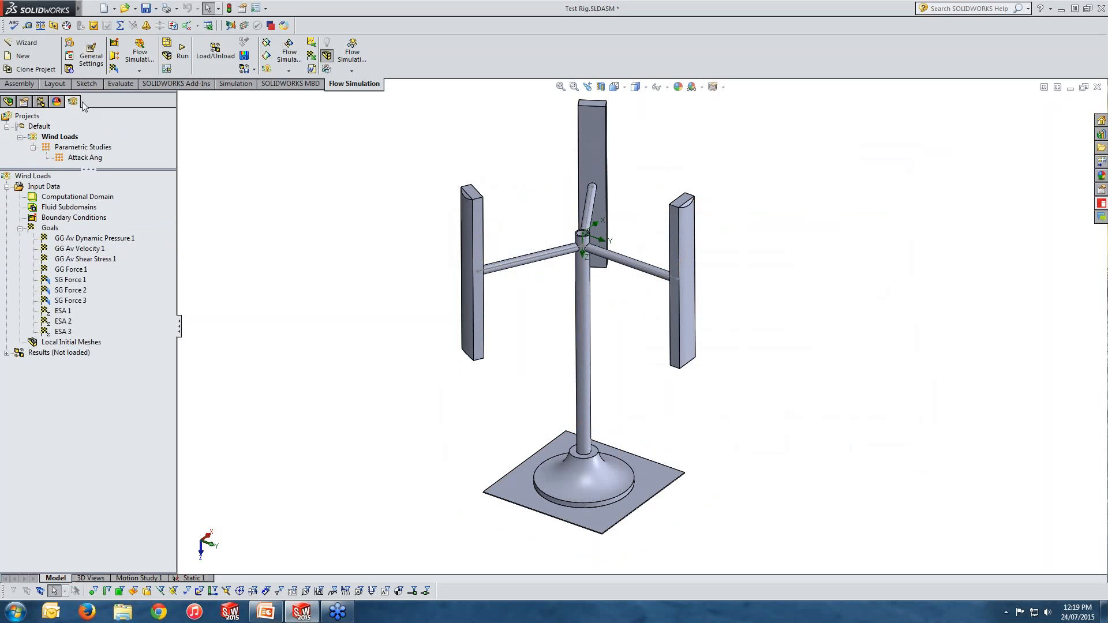
{"action": "left_click", "coordinate": [60, 137]}
{"action": "left_click", "coordinate": [7, 186]}
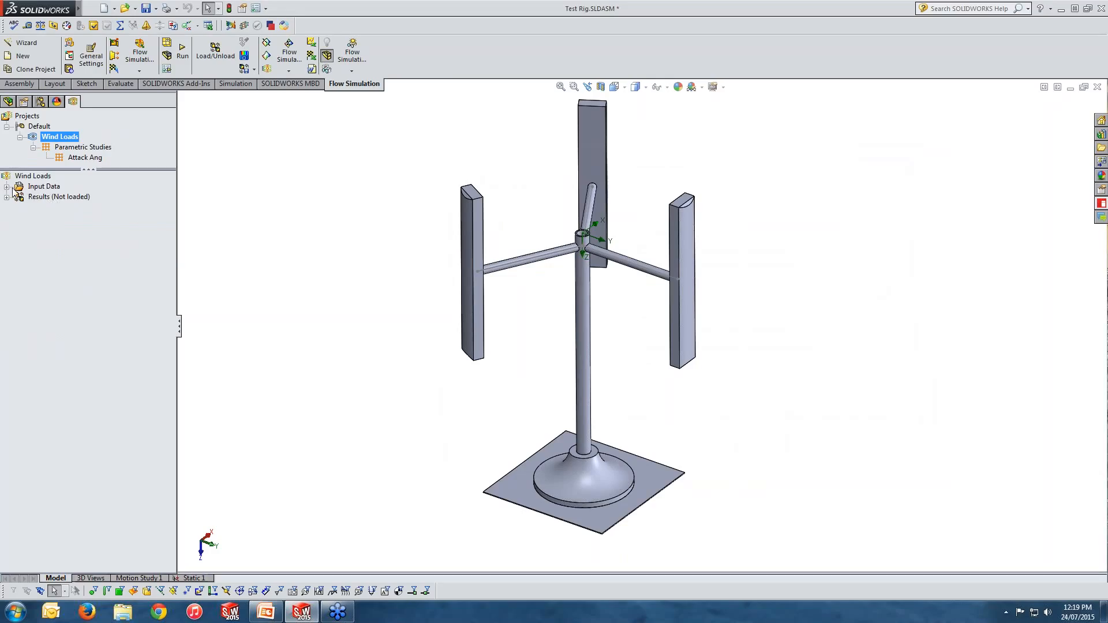
{"action": "left_click", "coordinate": [7, 187]}
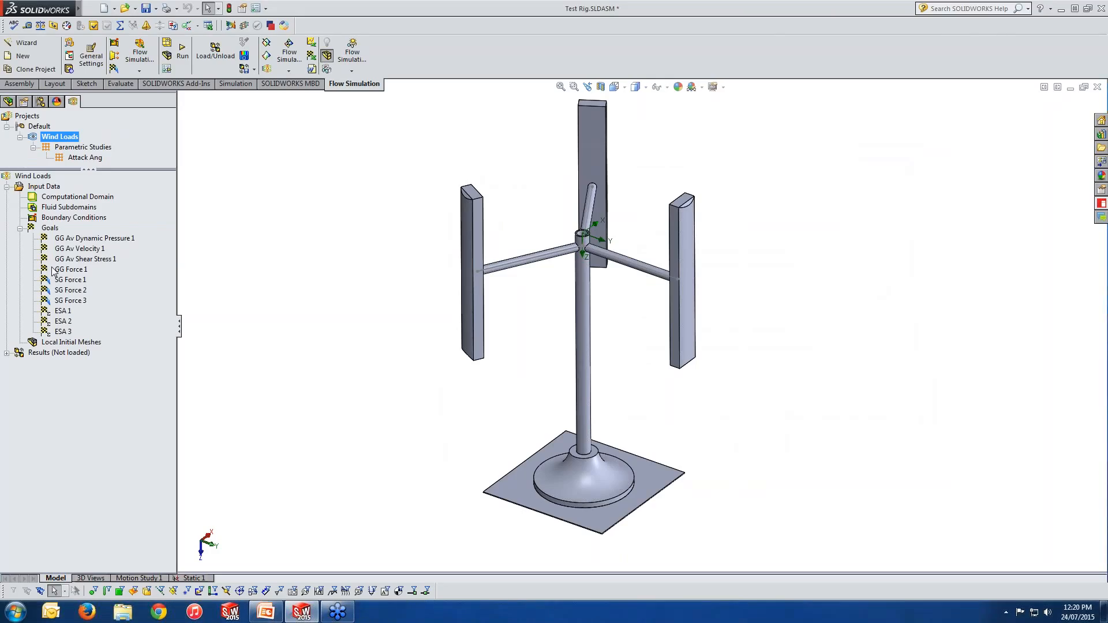
Step: Review the project's general settings for analysis type, fluids, wall conditions and initial conditions, then close them
{"action": "right_click", "coordinate": [39, 187]}
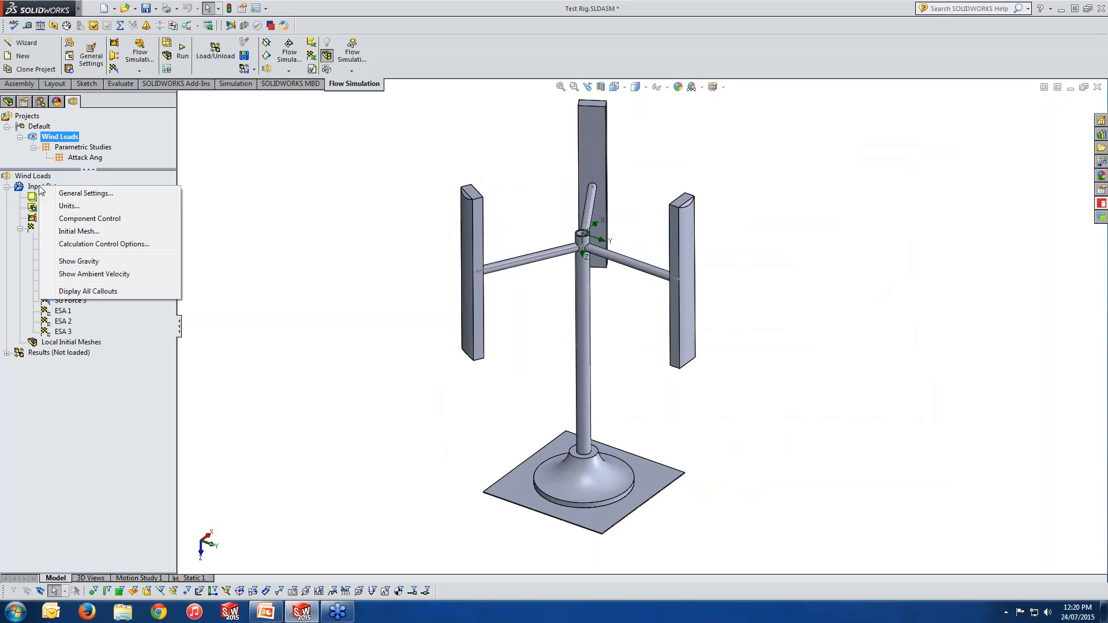
{"action": "left_click", "coordinate": [74, 195]}
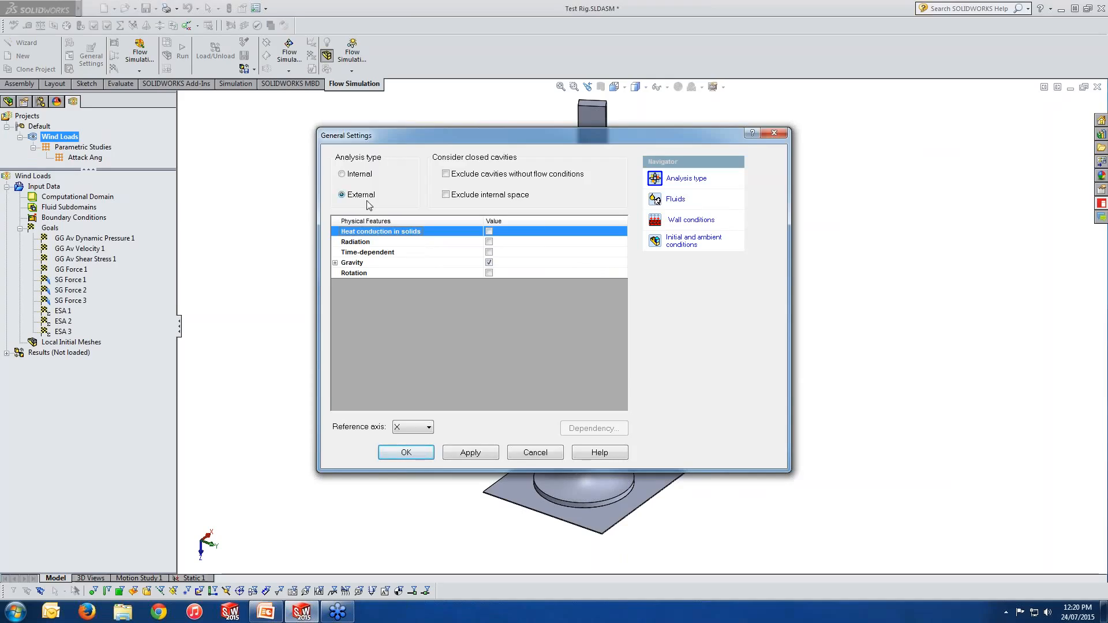
{"action": "left_click", "coordinate": [676, 199]}
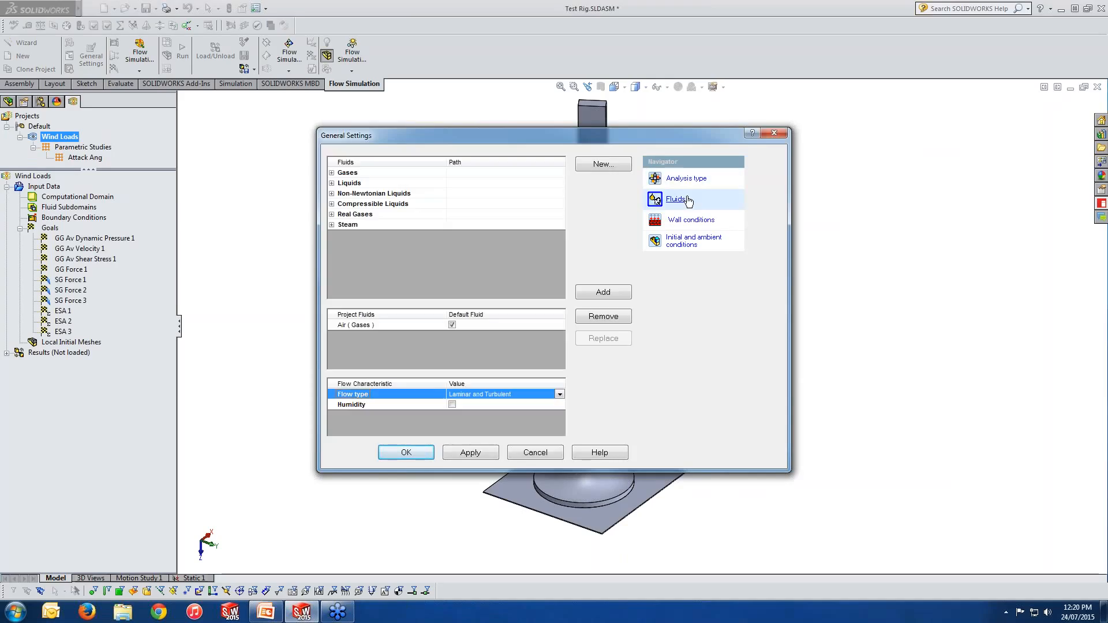
{"action": "left_click", "coordinate": [692, 221]}
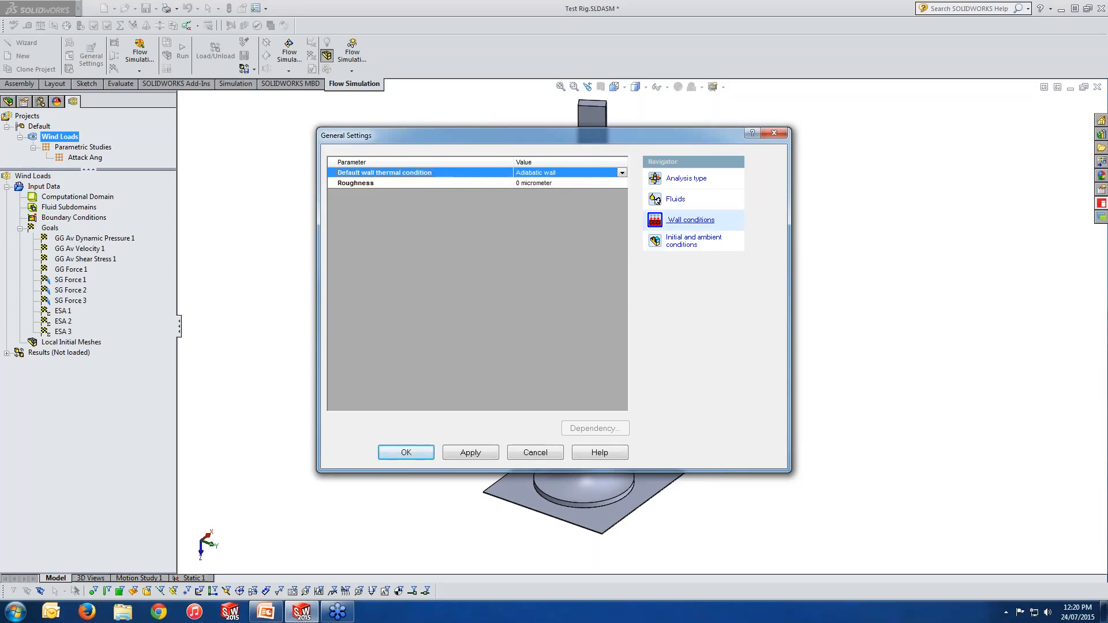
{"action": "left_click", "coordinate": [695, 245]}
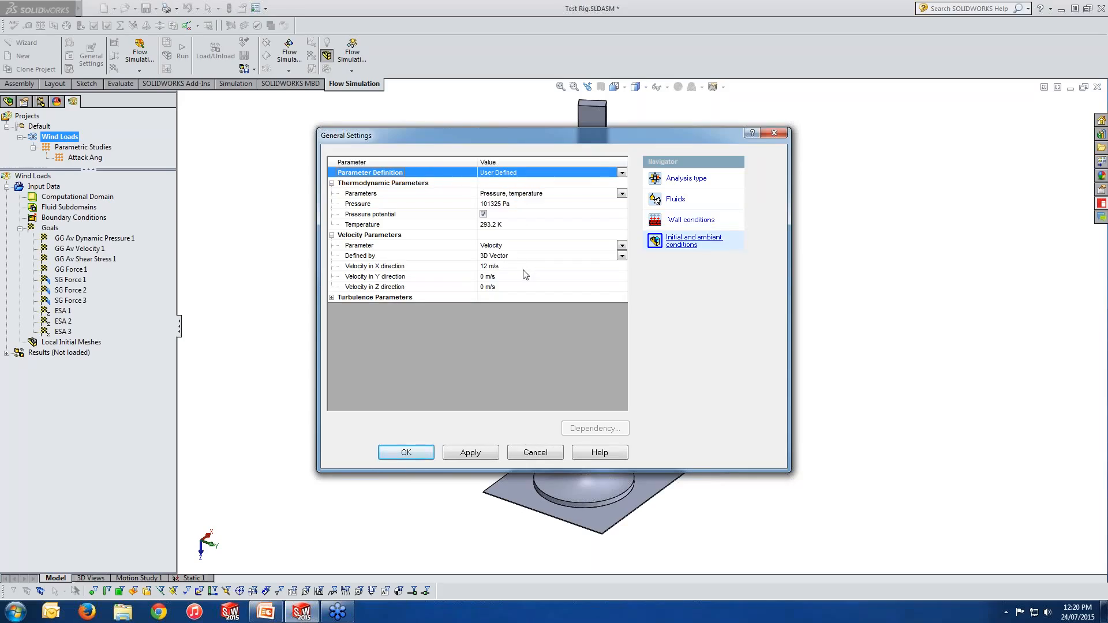
{"action": "left_click", "coordinate": [774, 134]}
Step: Open the project's unit system settings to review them, then close the dialog
{"action": "right_click", "coordinate": [52, 187]}
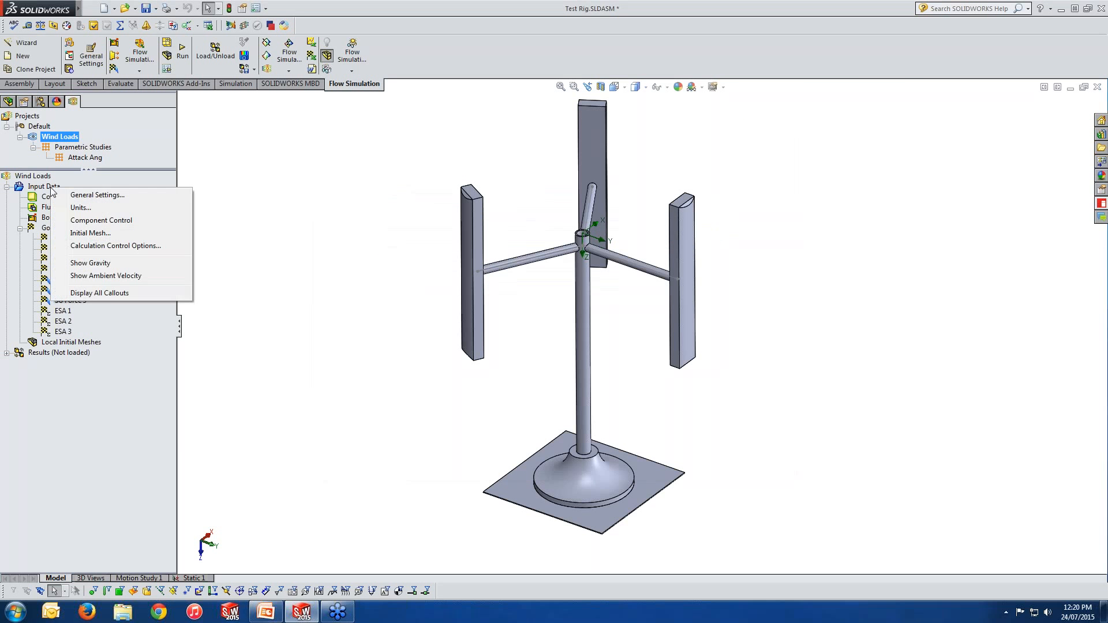
{"action": "left_click", "coordinate": [80, 208]}
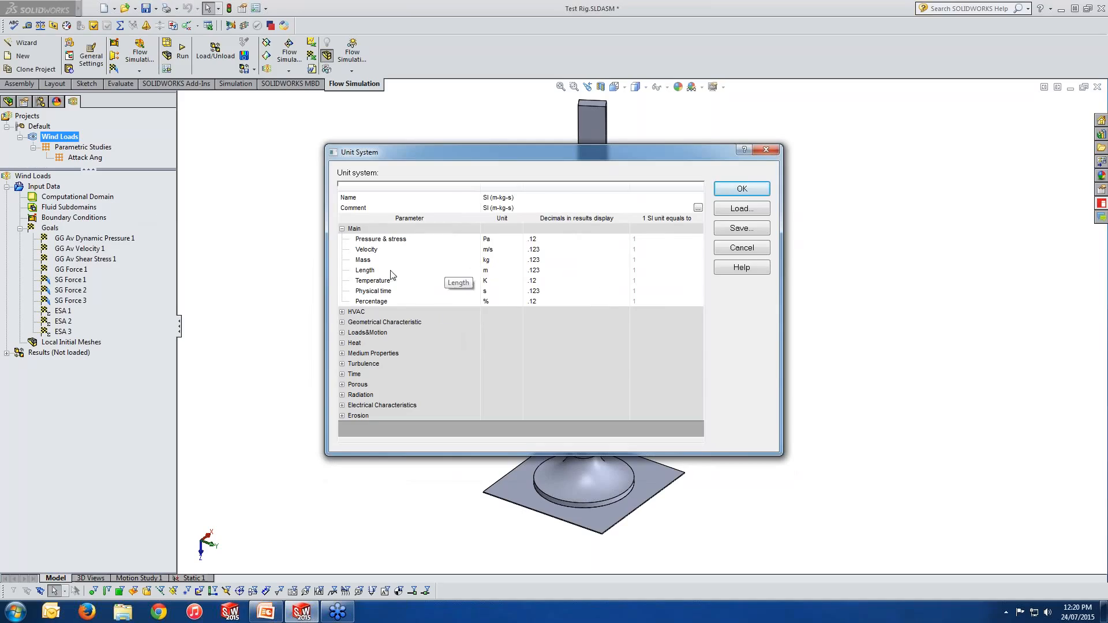
{"action": "left_click", "coordinate": [766, 150]}
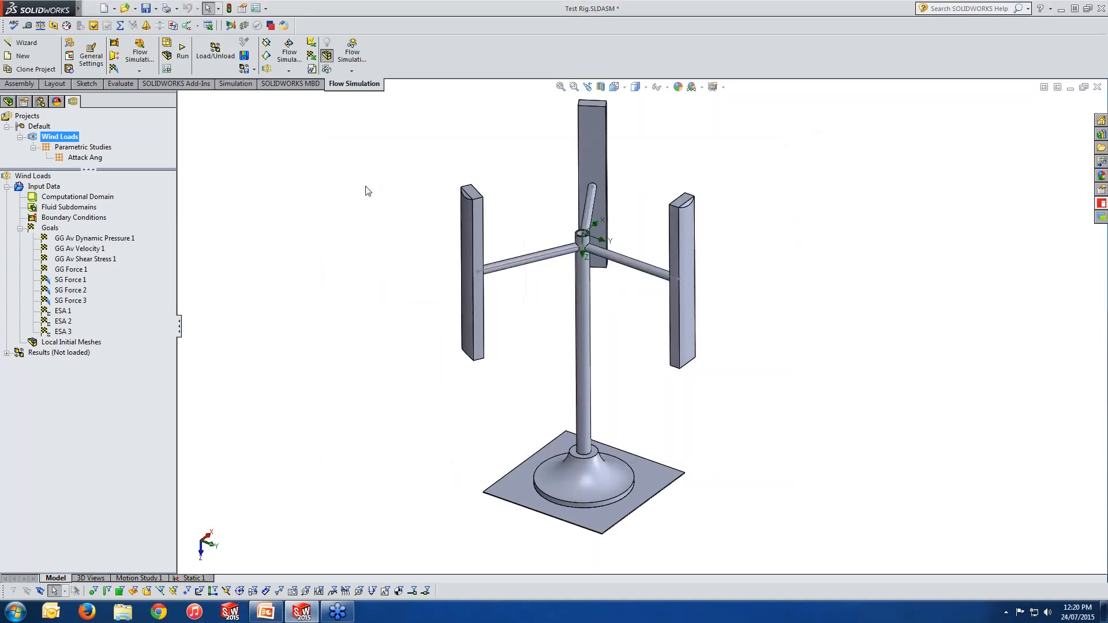
Step: Open Component Control to review which Test Rig components are included, then close it without changes
{"action": "right_click", "coordinate": [47, 189]}
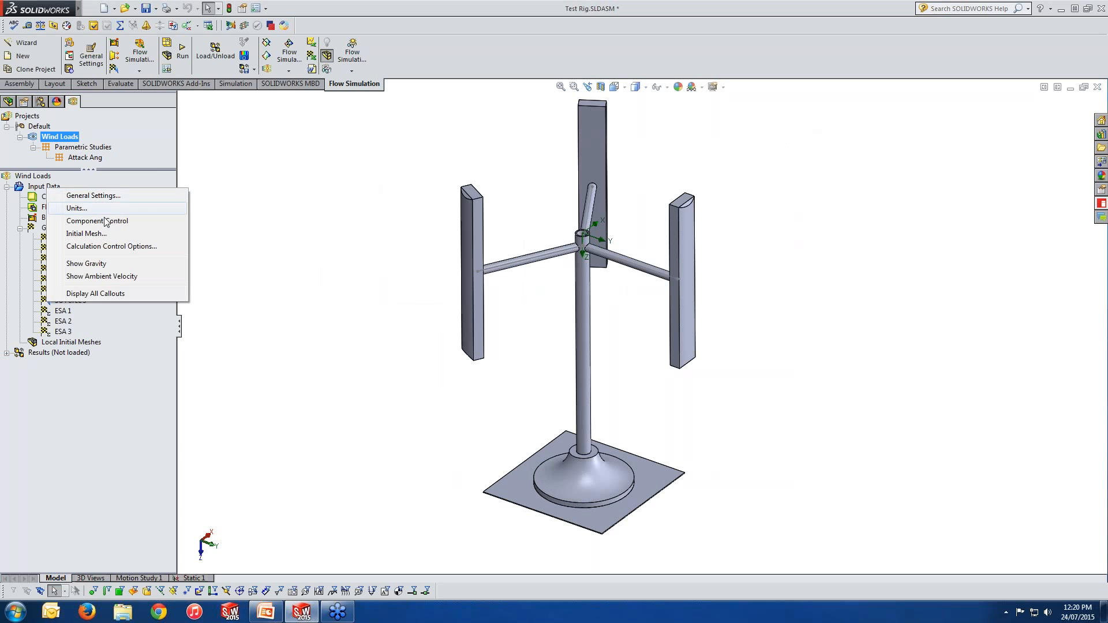
{"action": "left_click", "coordinate": [126, 221]}
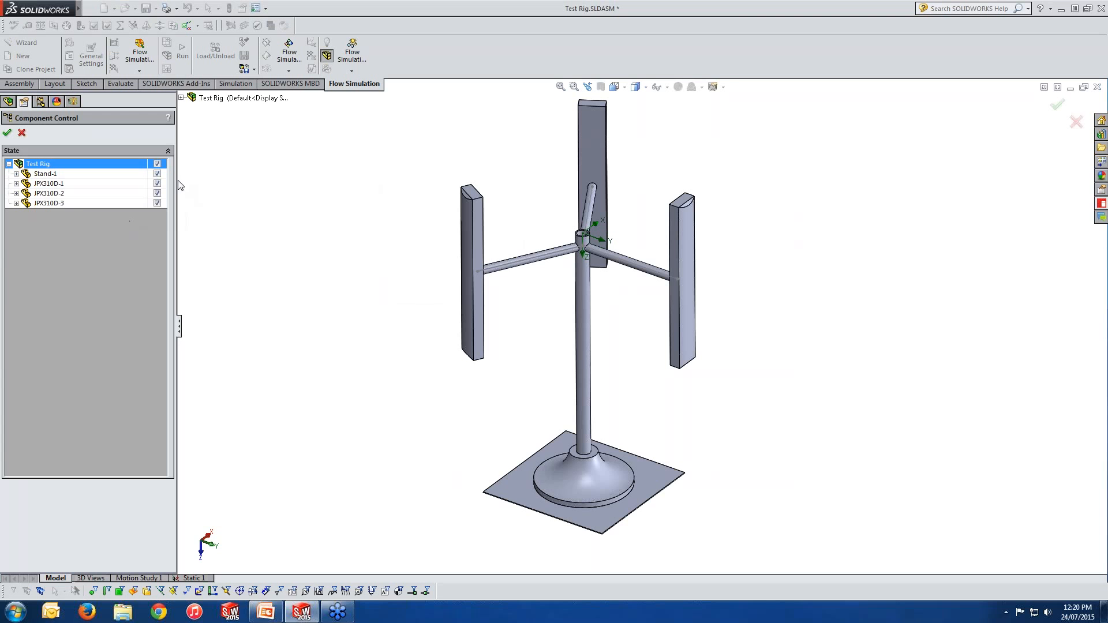
{"action": "left_click_drag", "start_coordinate": [176, 180], "coordinate": [206, 180]}
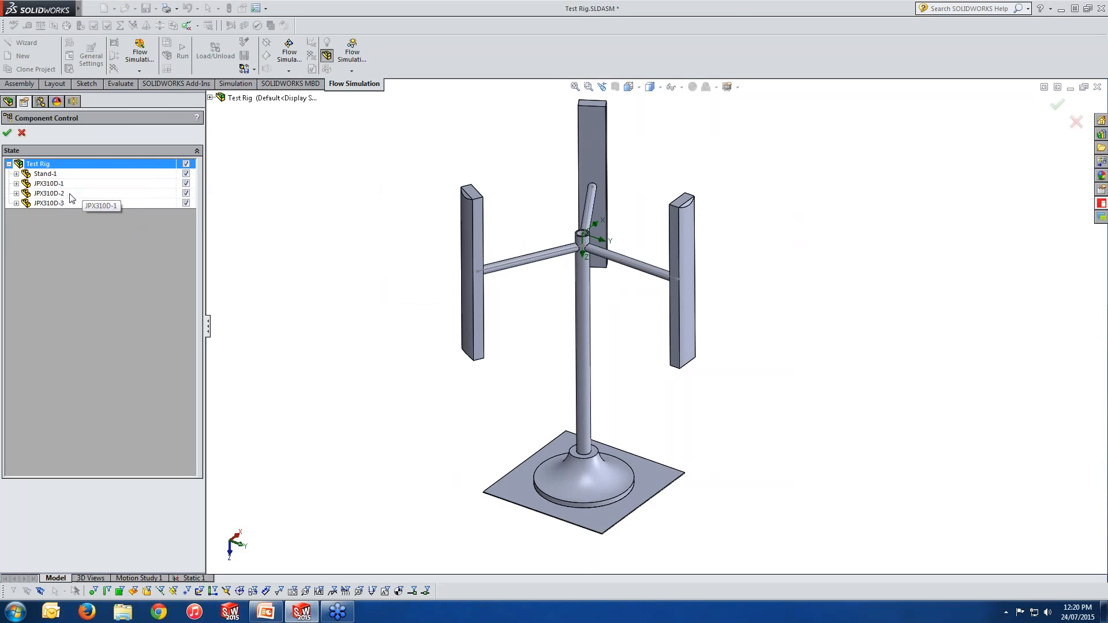
{"action": "left_click", "coordinate": [186, 203]}
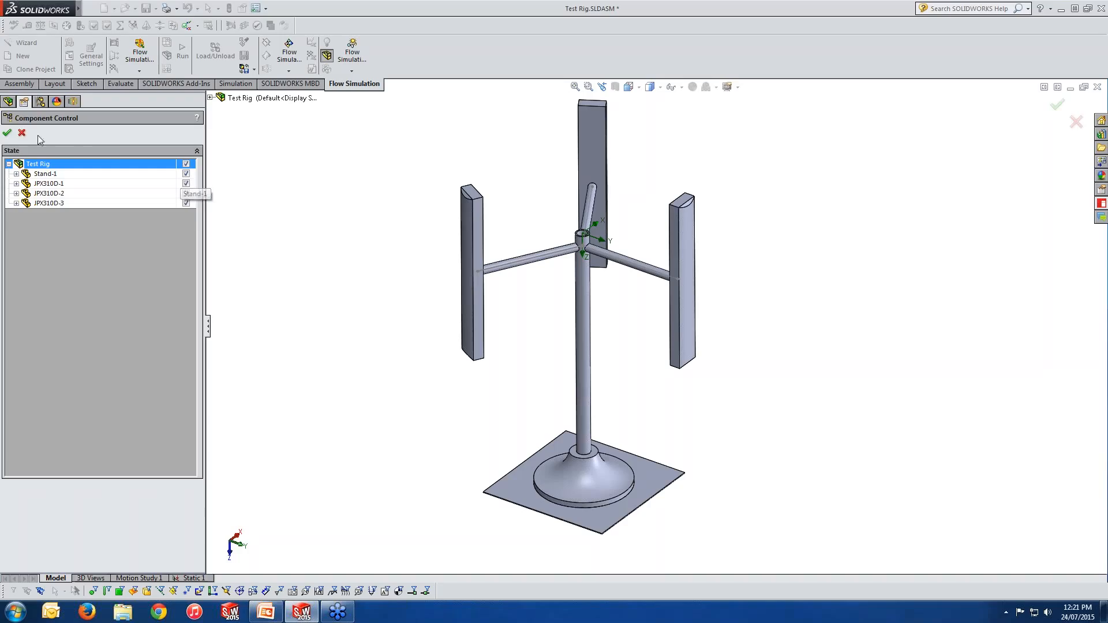
{"action": "left_click", "coordinate": [22, 133]}
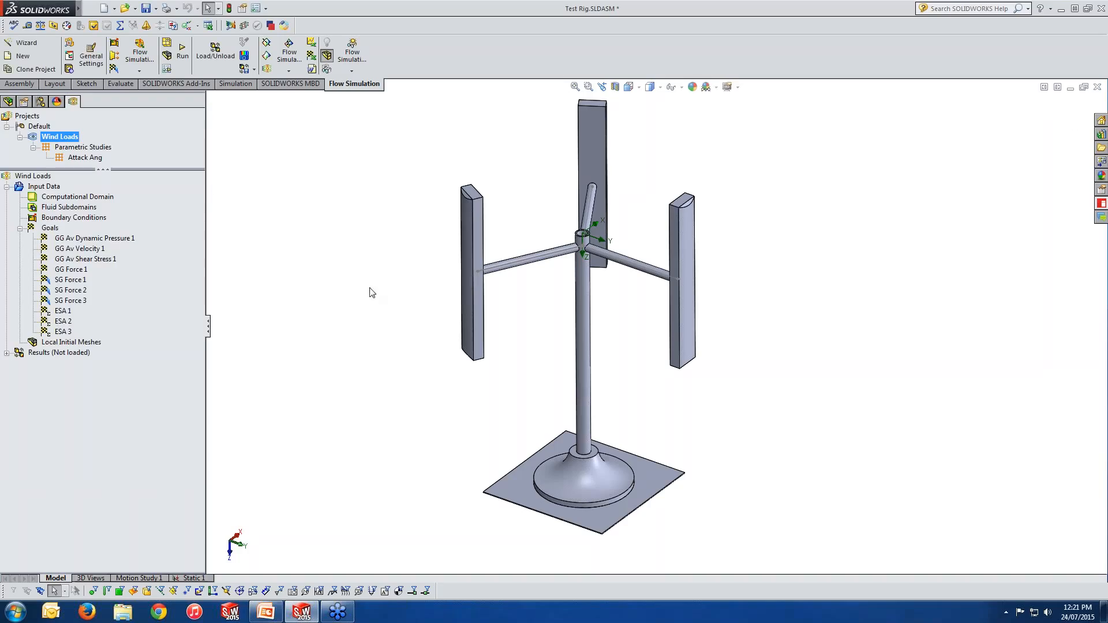
Step: Show the computational domain and open its definition to review its X, Y and Z size limits
{"action": "scroll", "coordinate": [465, 416], "scroll_direction": "up", "scroll_amount": 2}
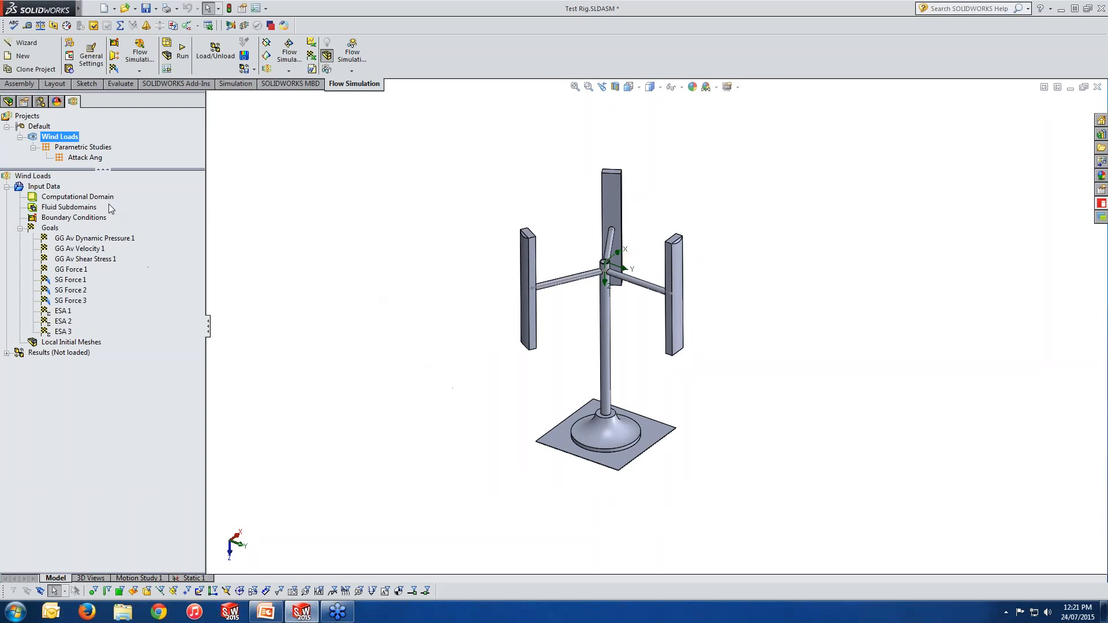
{"action": "left_click", "coordinate": [81, 198]}
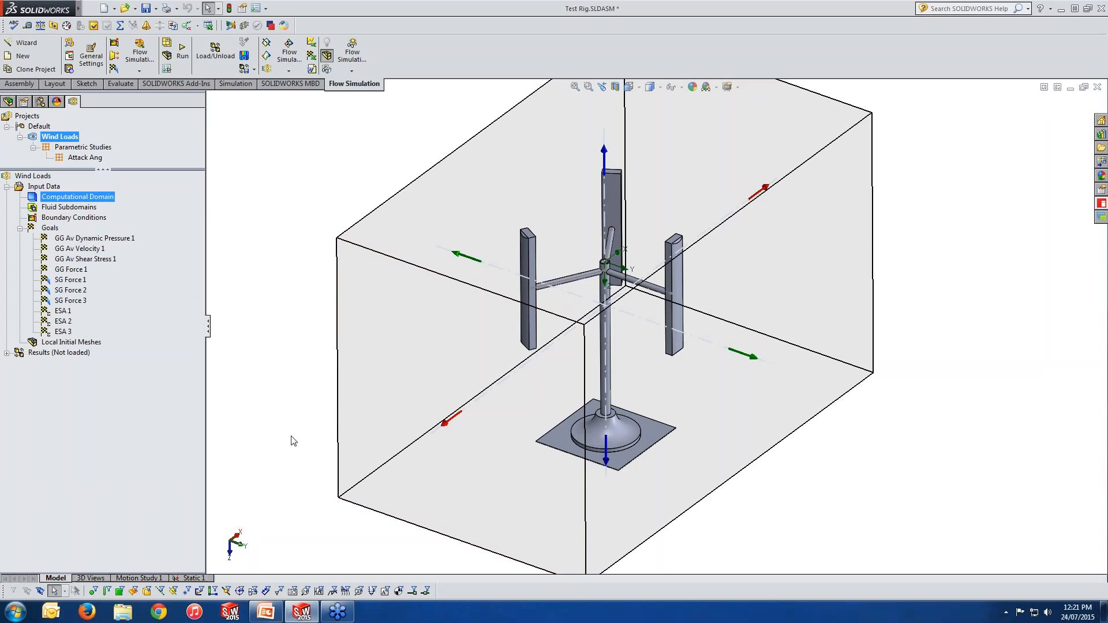
{"action": "middle_click_drag", "start_coordinate": [292, 436], "coordinate": [290, 398]}
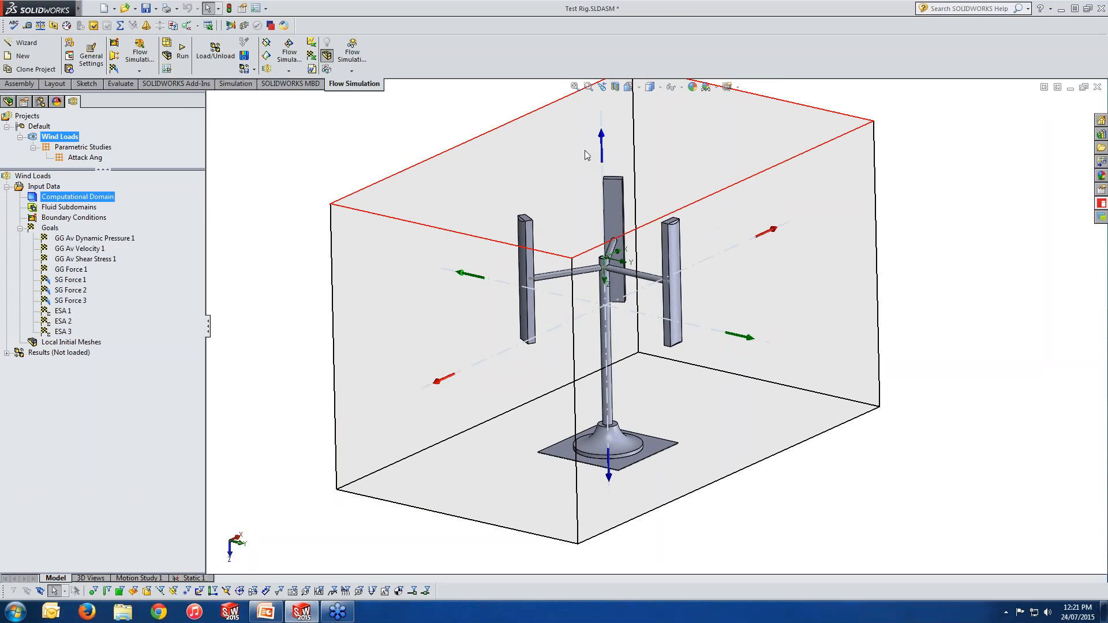
{"action": "right_click", "coordinate": [85, 200]}
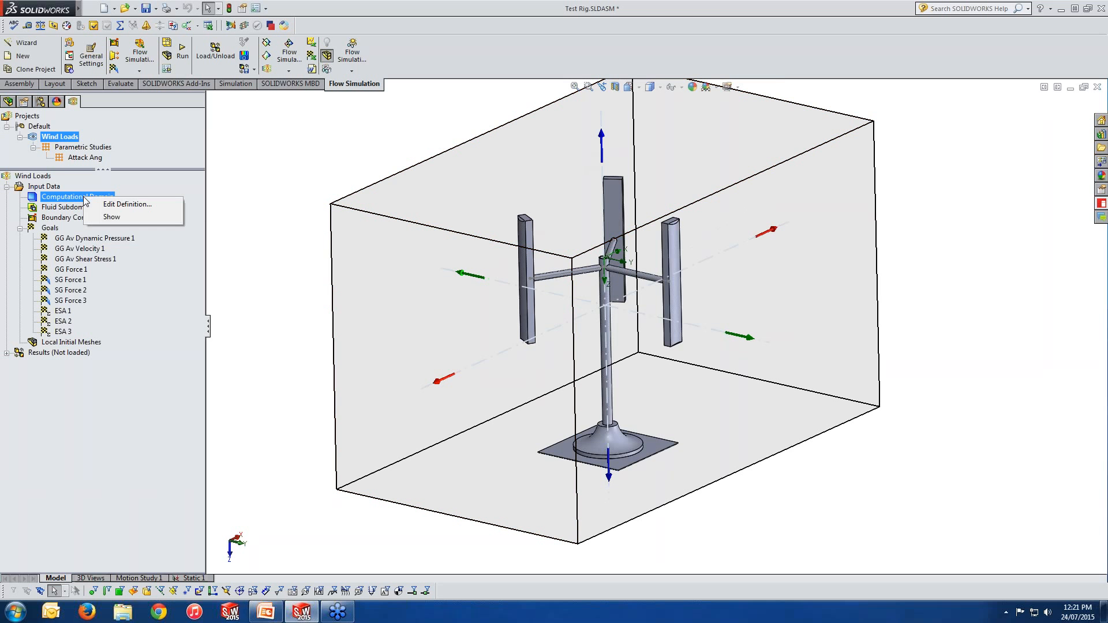
{"action": "left_click", "coordinate": [127, 204]}
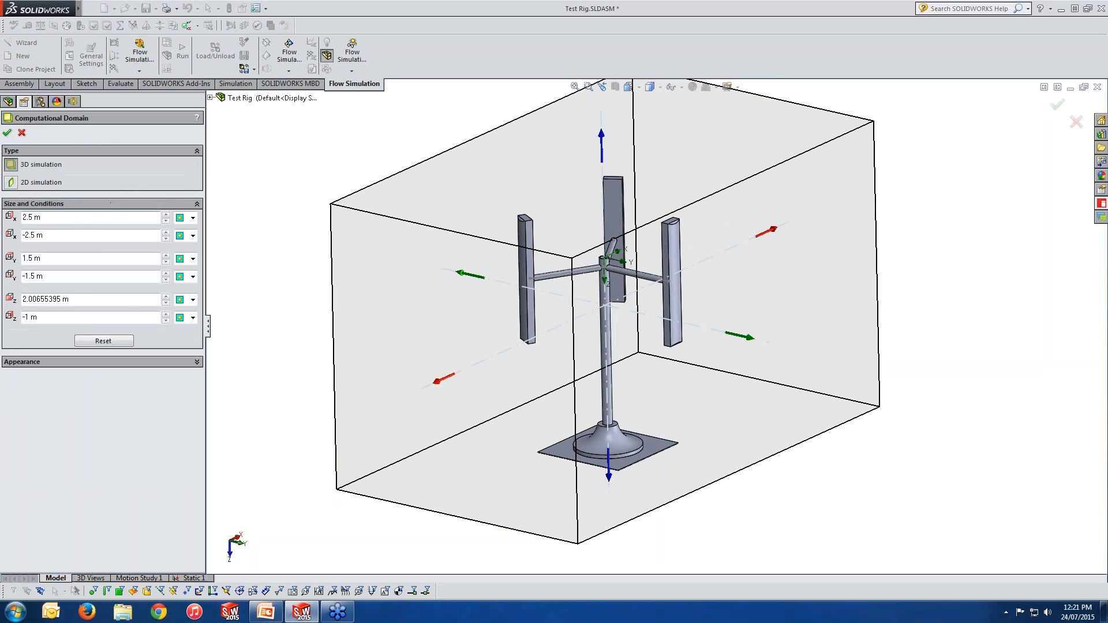
{"action": "left_click", "coordinate": [77, 217]}
{"action": "left_click", "coordinate": [69, 262]}
{"action": "left_click", "coordinate": [75, 302]}
{"action": "scroll", "coordinate": [688, 408], "scroll_direction": "up", "scroll_amount": 3}
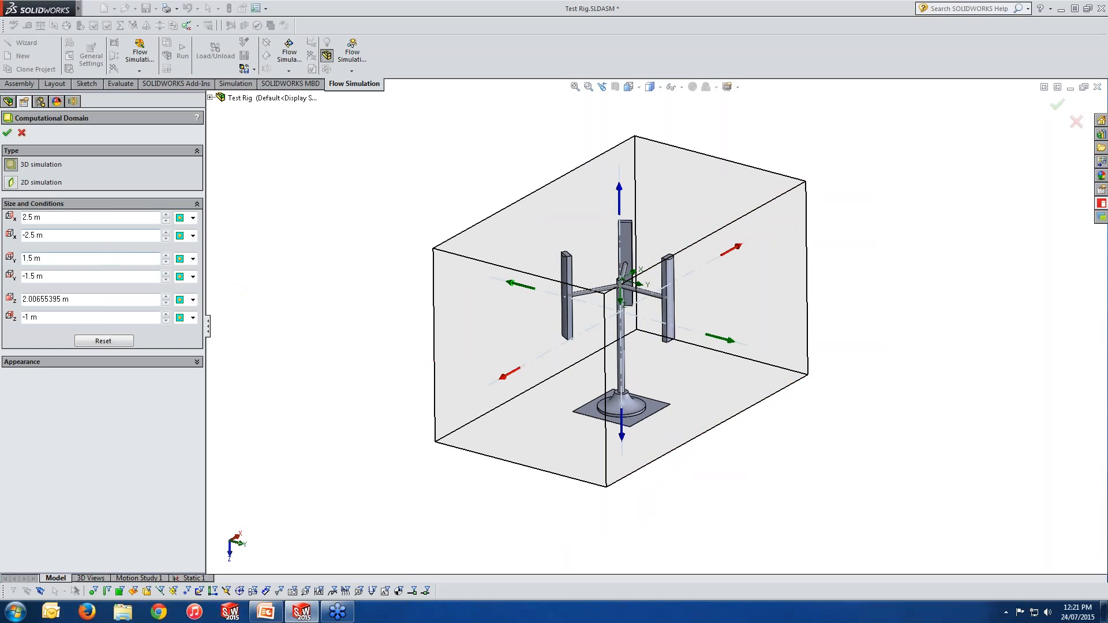
Step: Try Symmetry and then Periodicity conditions on the domain's X boundaries, then cancel the domain edit
{"action": "left_click", "coordinate": [193, 223]}
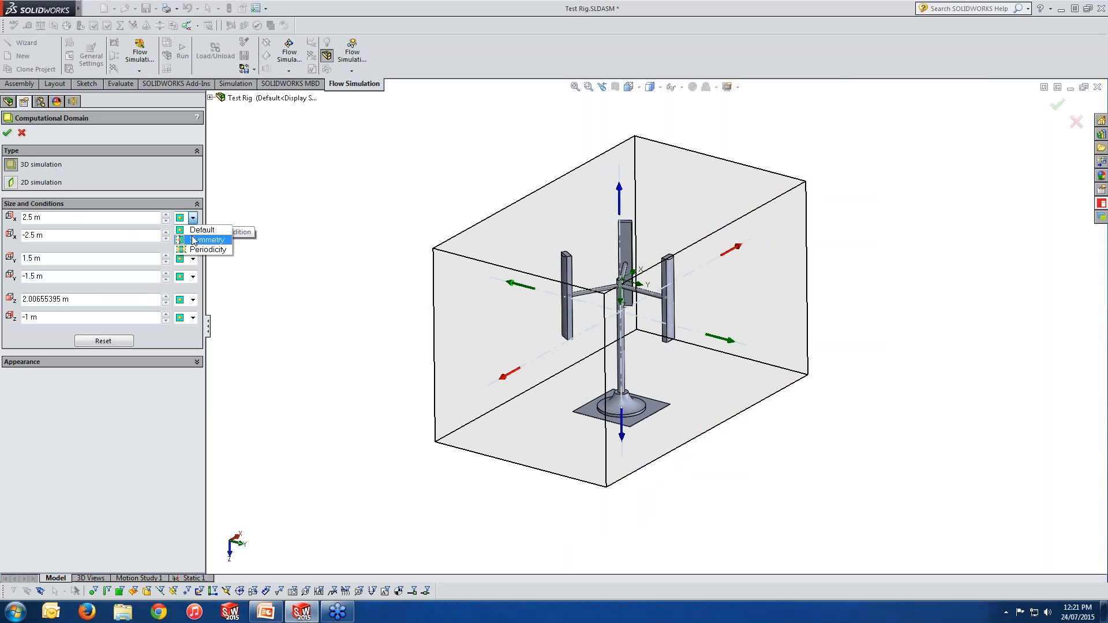
{"action": "left_click", "coordinate": [193, 239]}
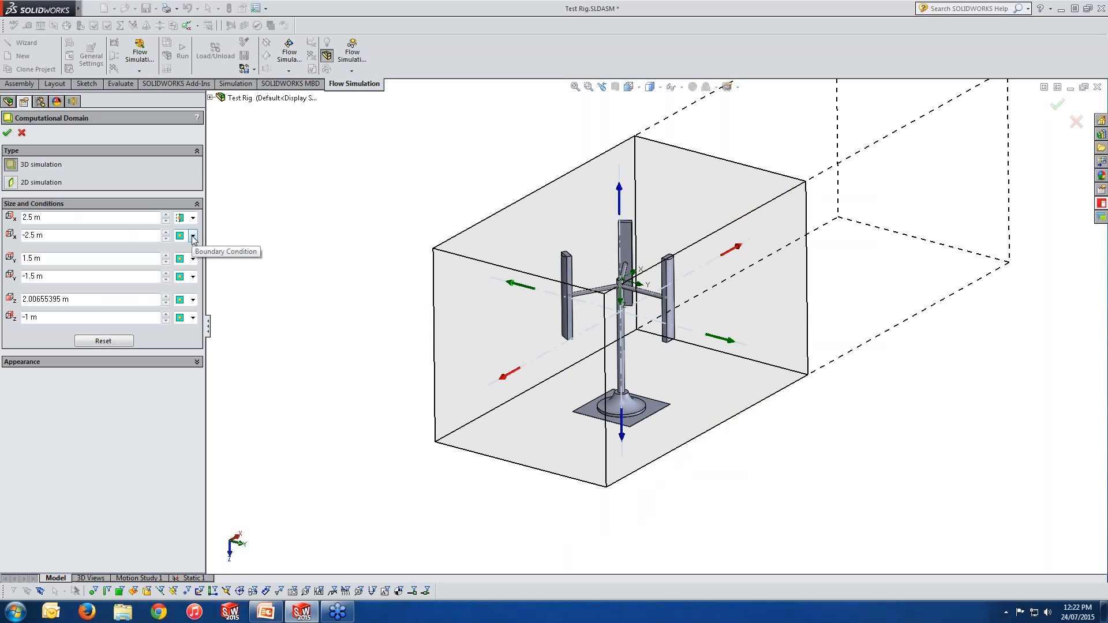
{"action": "left_click", "coordinate": [193, 218]}
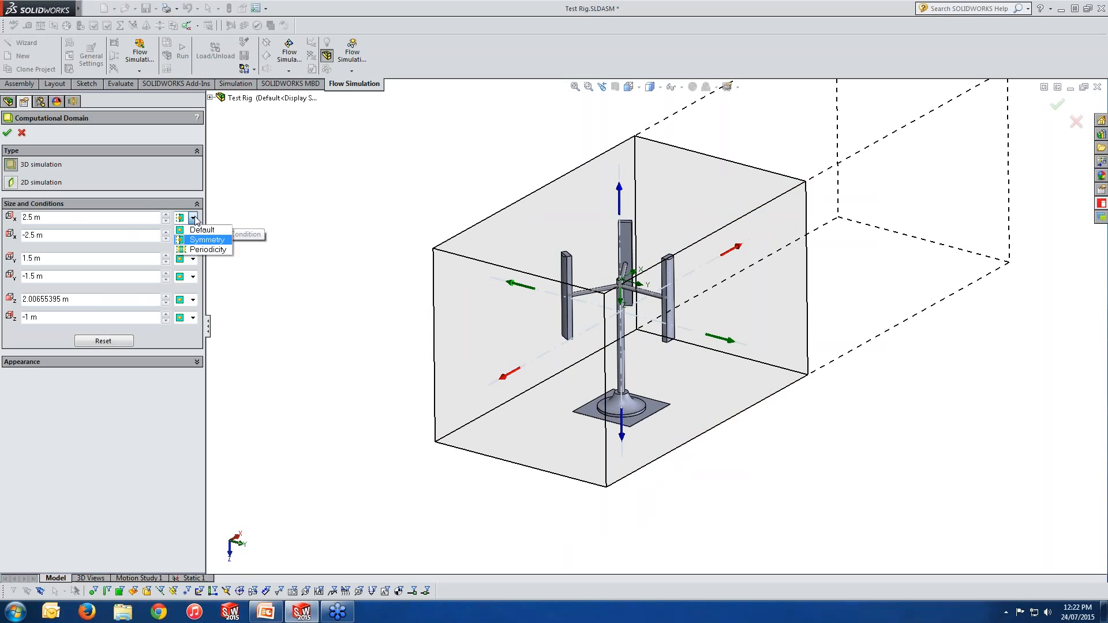
{"action": "left_click", "coordinate": [208, 250]}
{"action": "scroll", "coordinate": [487, 365], "scroll_direction": "up", "scroll_amount": 2}
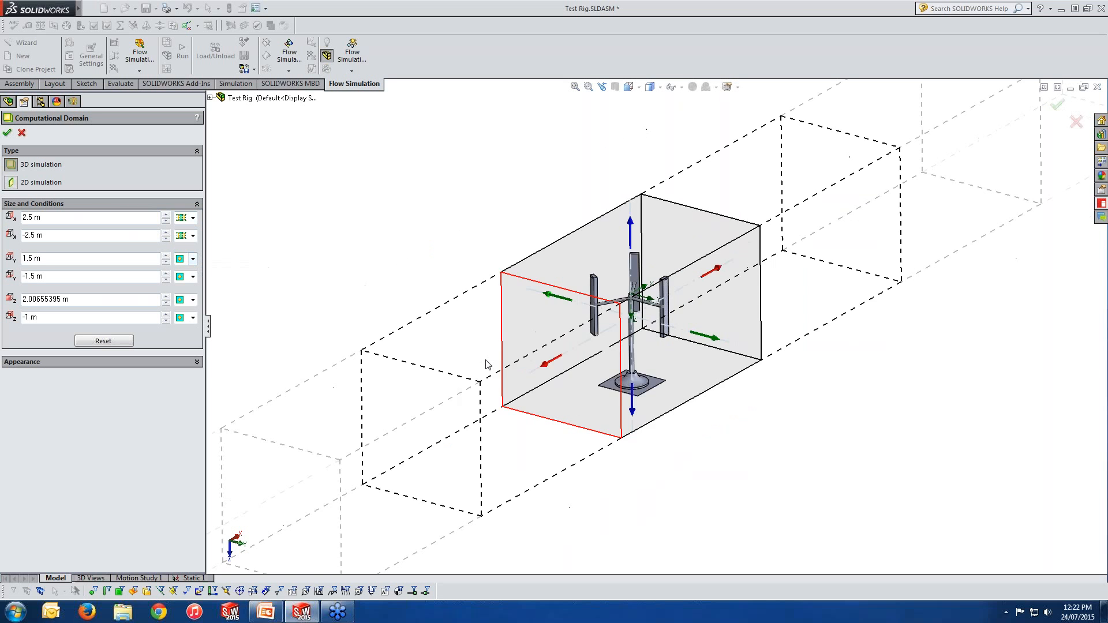
{"action": "scroll", "coordinate": [487, 364], "scroll_direction": "up", "scroll_amount": 1}
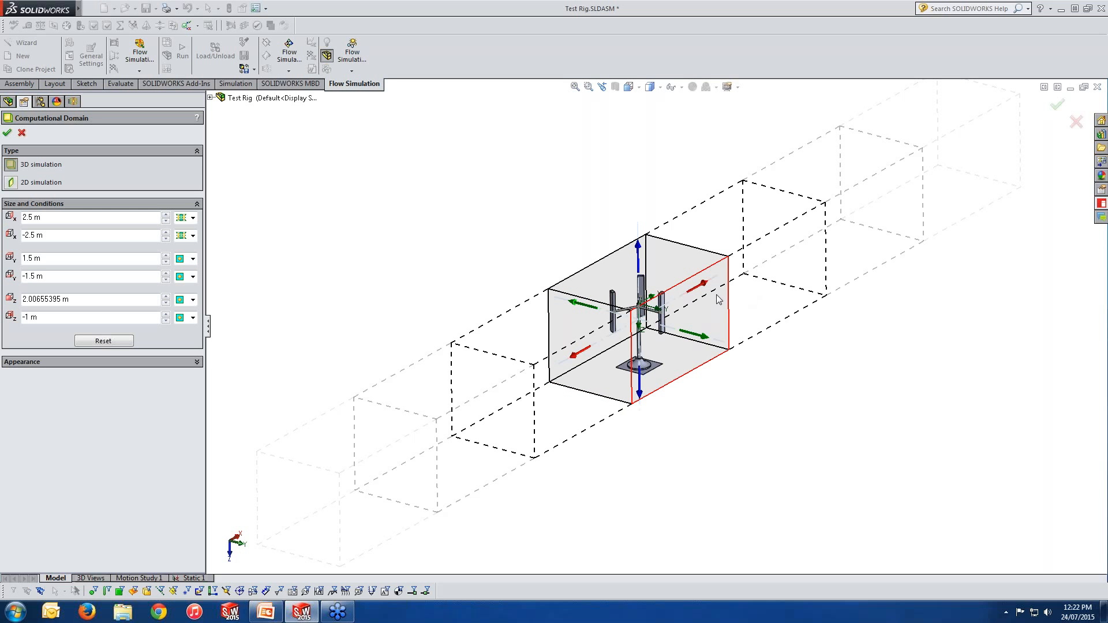
{"action": "left_click", "coordinate": [194, 236]}
{"action": "left_click", "coordinate": [202, 248]}
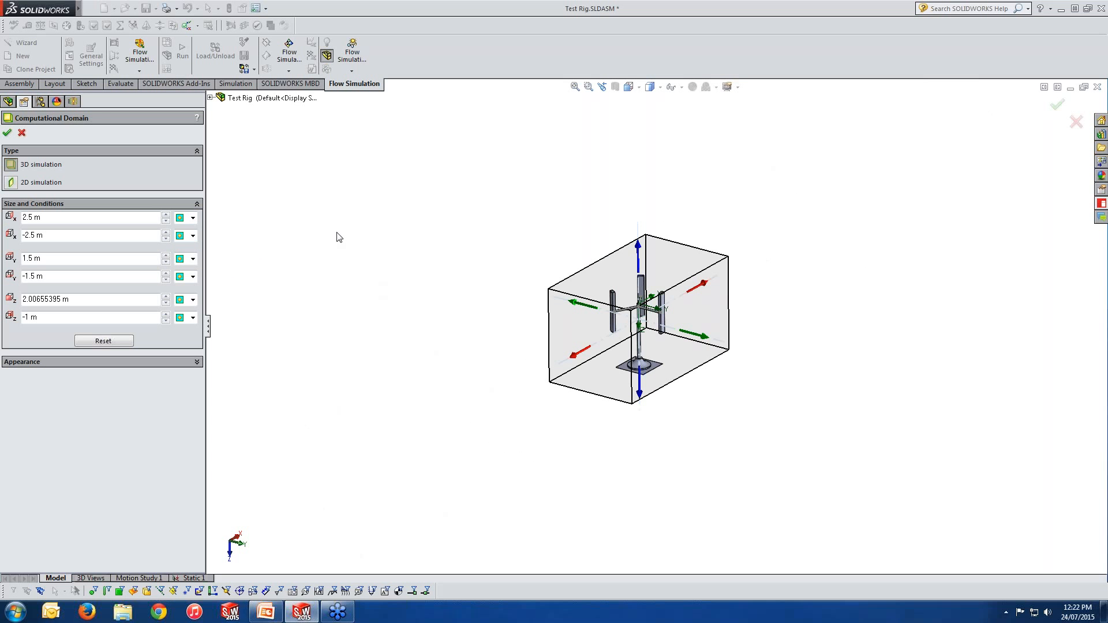
{"action": "scroll", "coordinate": [756, 354], "scroll_direction": "up", "scroll_amount": 3}
{"action": "middle_click_drag", "start_coordinate": [730, 366], "coordinate": [713, 374]}
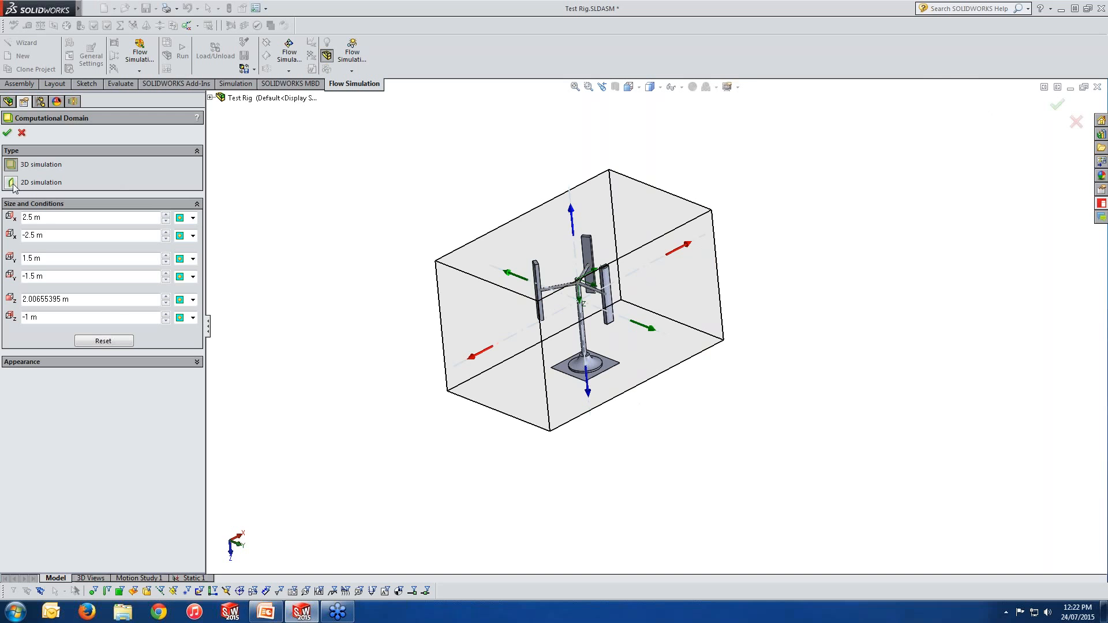
{"action": "left_click", "coordinate": [21, 132]}
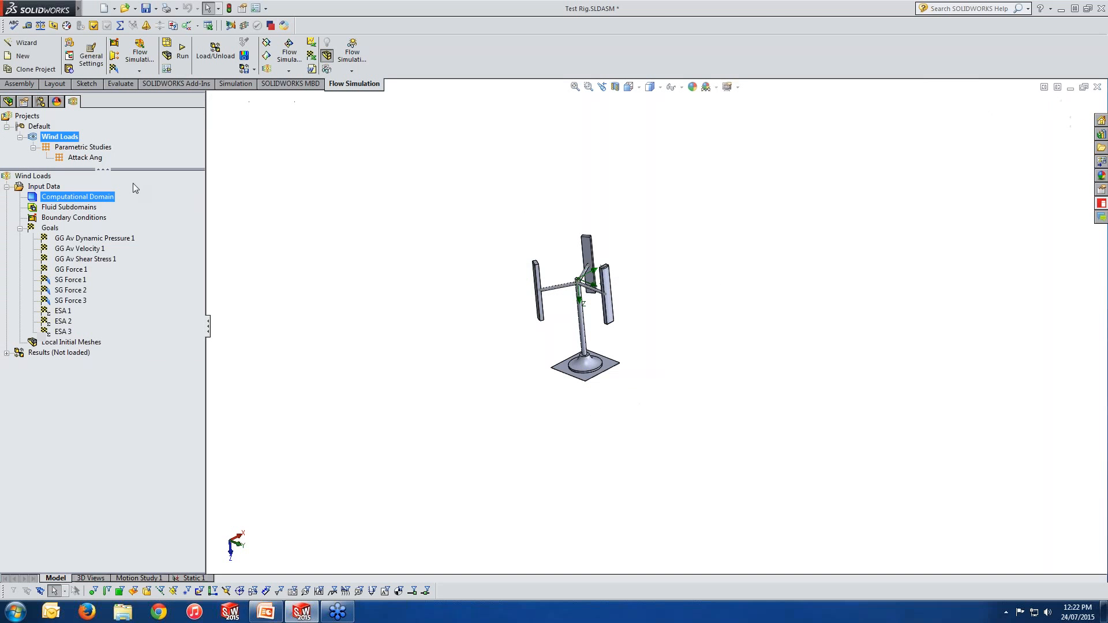
Step: Start a new boundary condition and browse the flow opening types, then switch to the pressure opening types
{"action": "right_click", "coordinate": [76, 197]}
{"action": "left_click", "coordinate": [106, 216]}
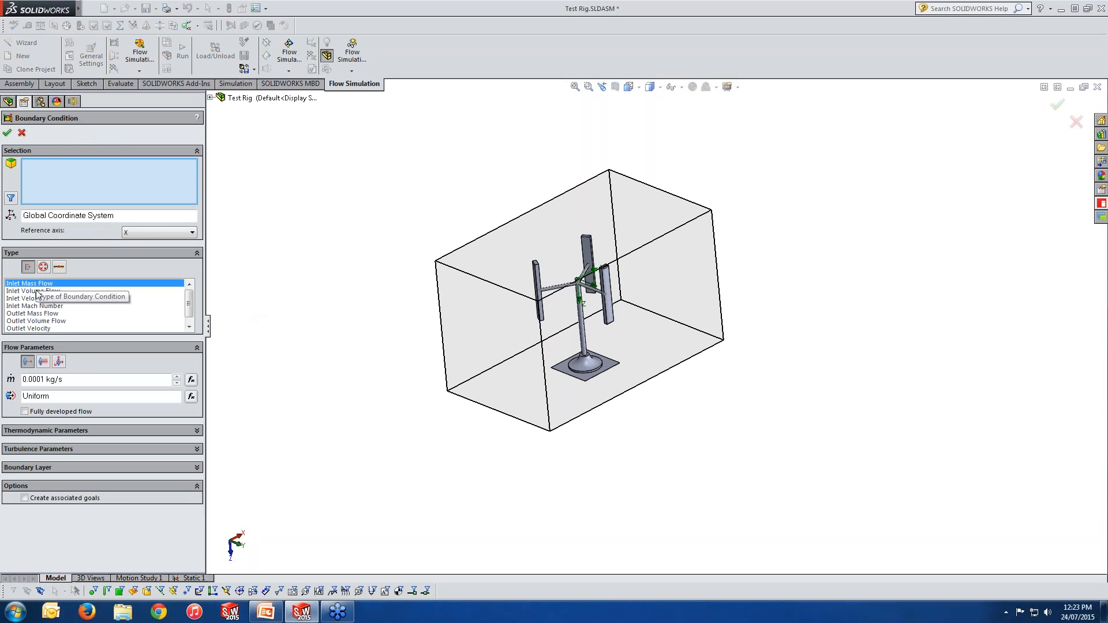
{"action": "left_click", "coordinate": [42, 298]}
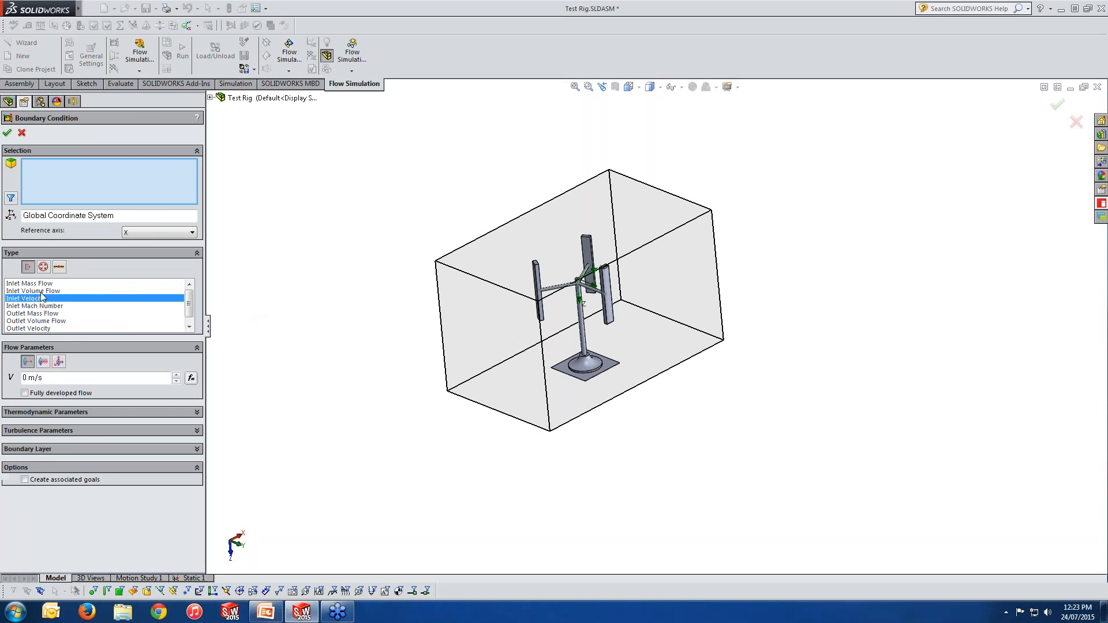
{"action": "left_click", "coordinate": [40, 293]}
{"action": "left_click", "coordinate": [42, 286]}
{"action": "left_click", "coordinate": [41, 292]}
{"action": "left_click", "coordinate": [42, 297]}
{"action": "left_click", "coordinate": [43, 266]}
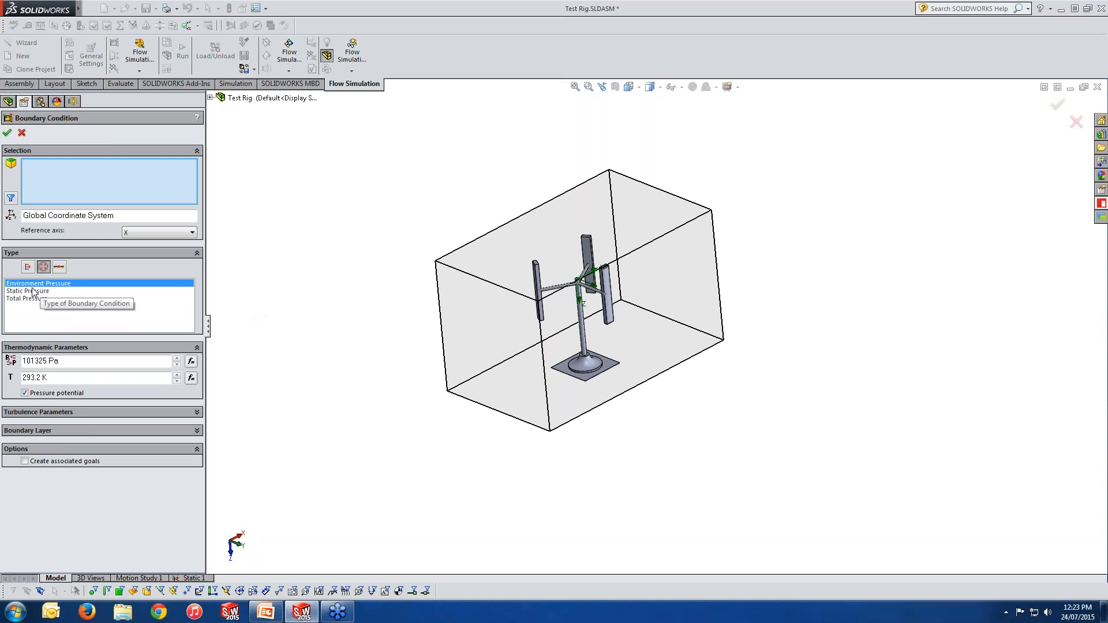
Step: Select the stand's base face and compare Static and Total Pressure openings with their turbulence and boundary layer parameters
{"action": "left_click", "coordinate": [579, 371]}
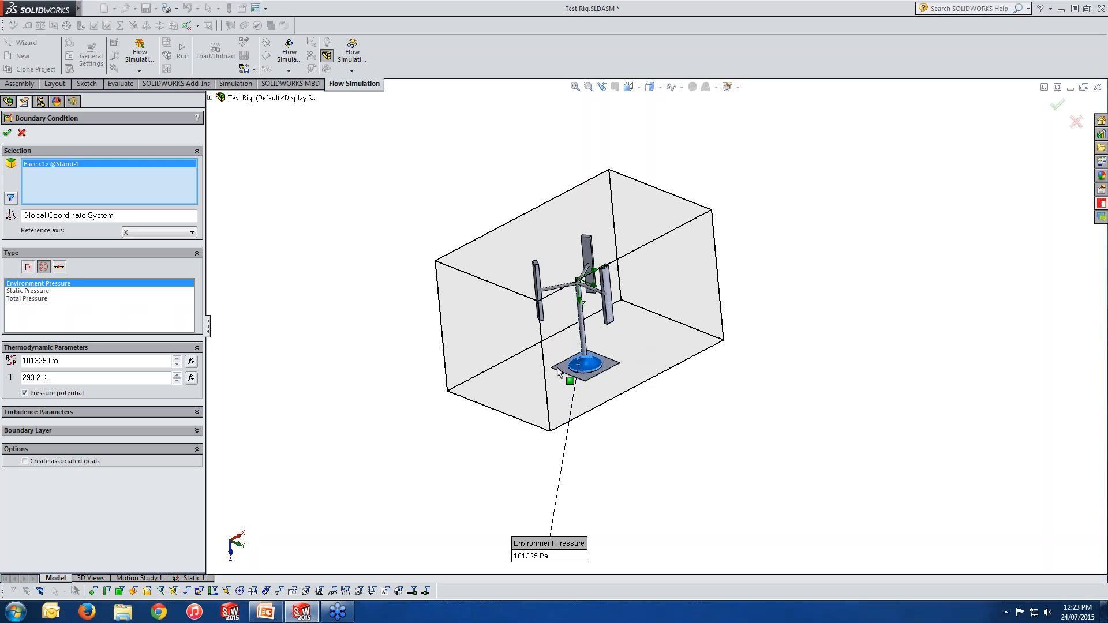
{"action": "left_click", "coordinate": [43, 291]}
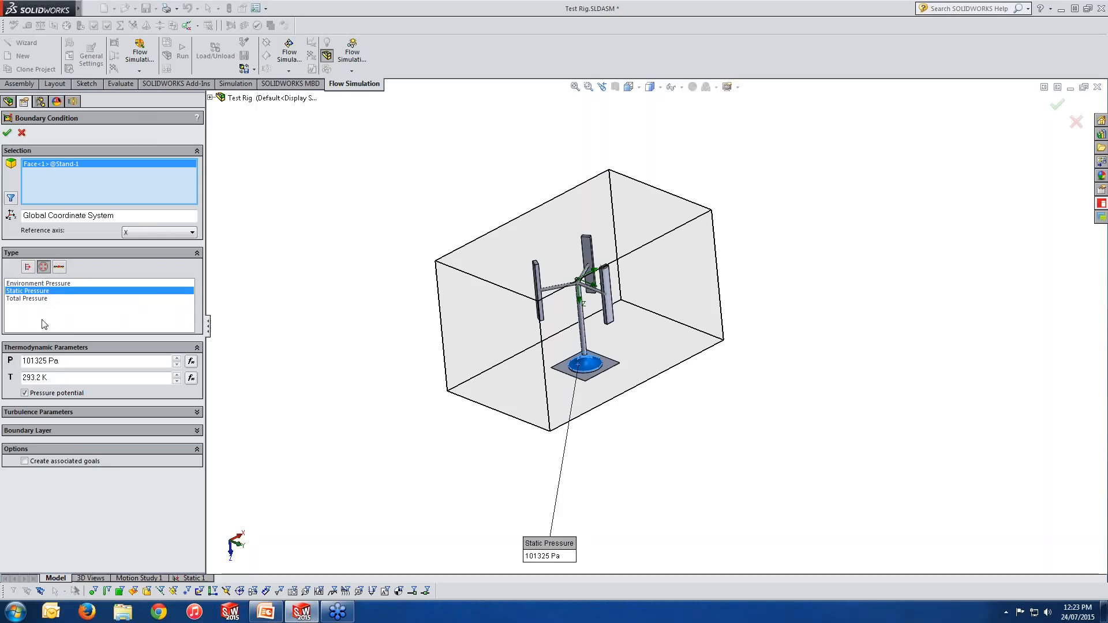
{"action": "left_click", "coordinate": [43, 298]}
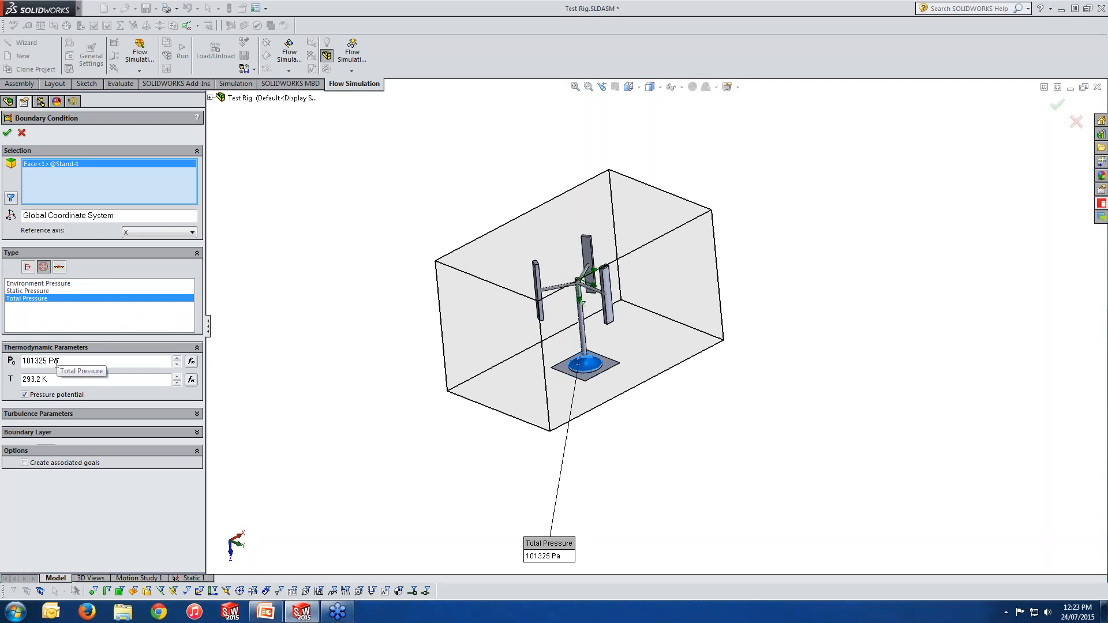
{"action": "left_click", "coordinate": [51, 415]}
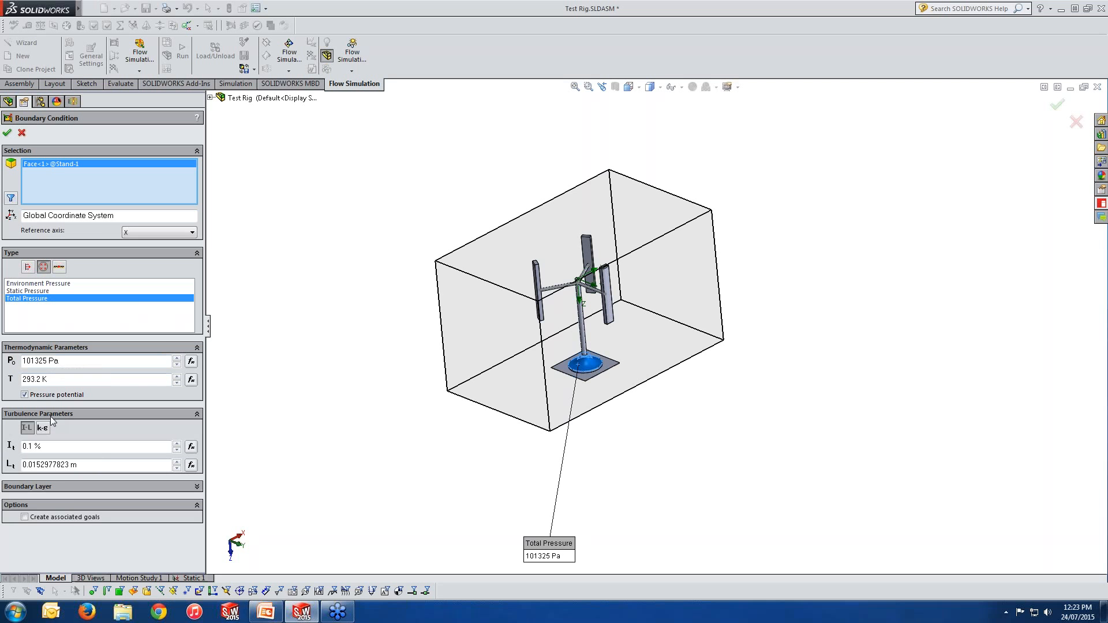
{"action": "left_click", "coordinate": [75, 489]}
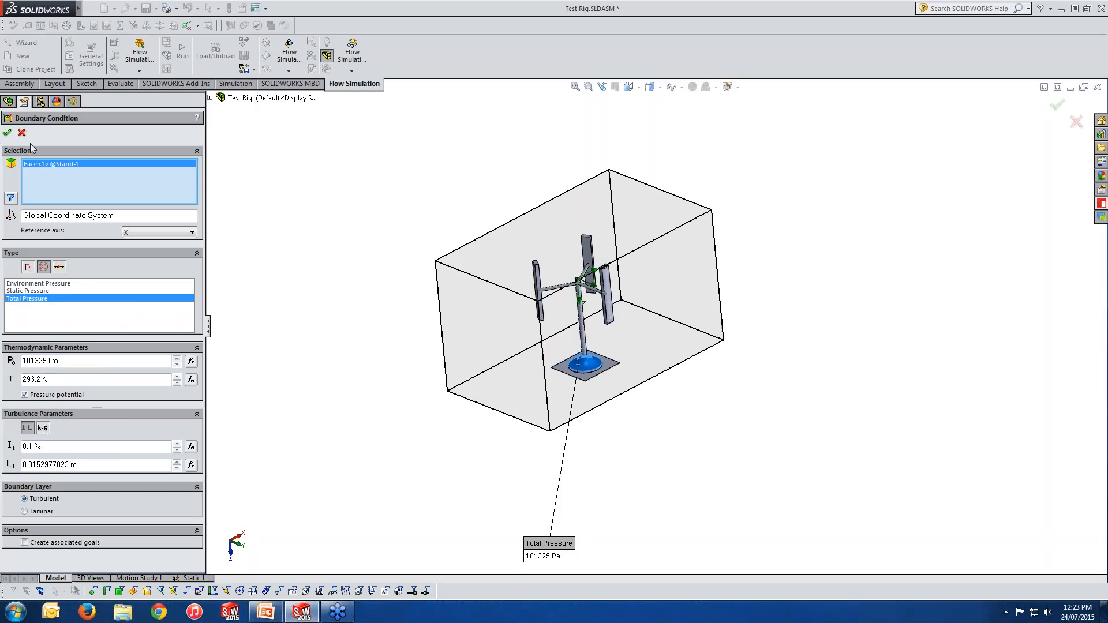
Step: Switch to wall conditions, compare Ideal Wall and Real Wall, enable Wall Motion, then cancel the boundary condition
{"action": "left_click", "coordinate": [59, 267]}
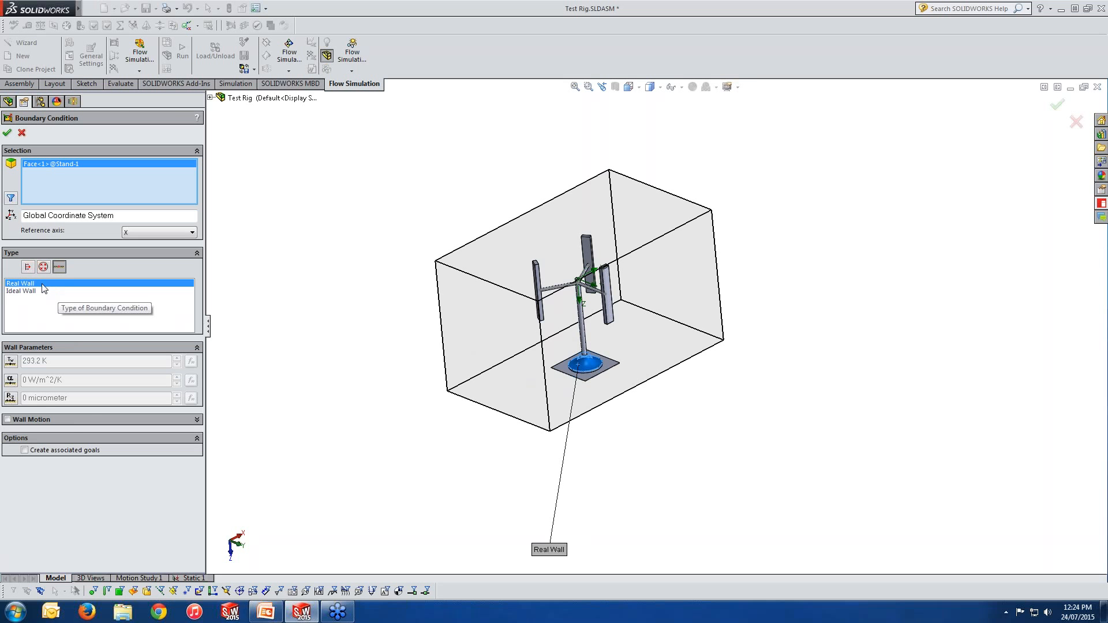
{"action": "left_click", "coordinate": [23, 294]}
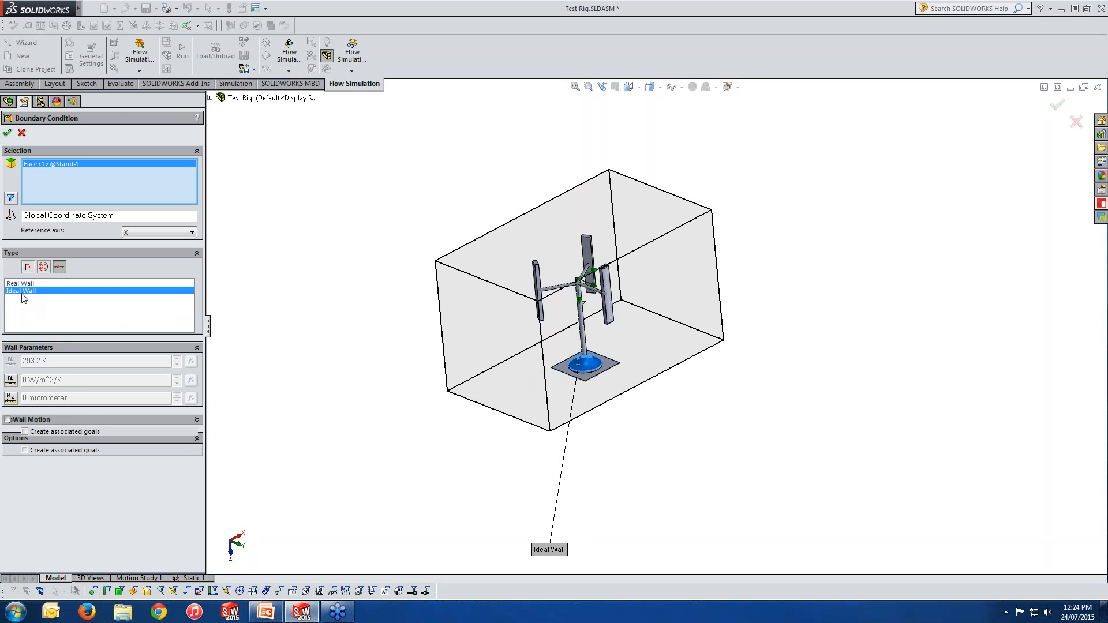
{"action": "left_click", "coordinate": [24, 283]}
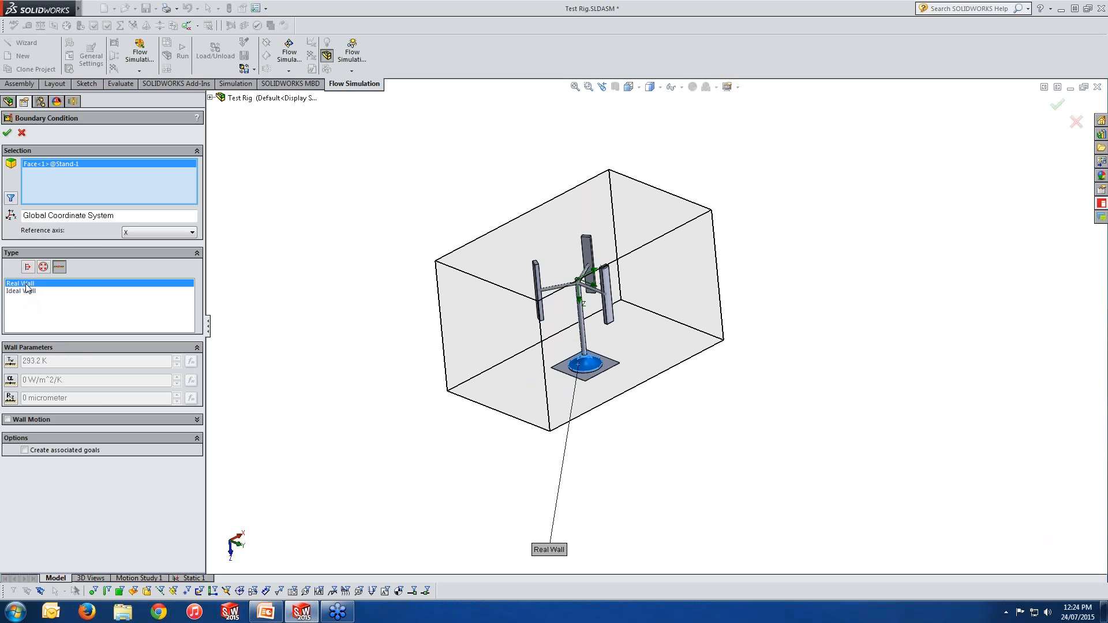
{"action": "left_click", "coordinate": [7, 420]}
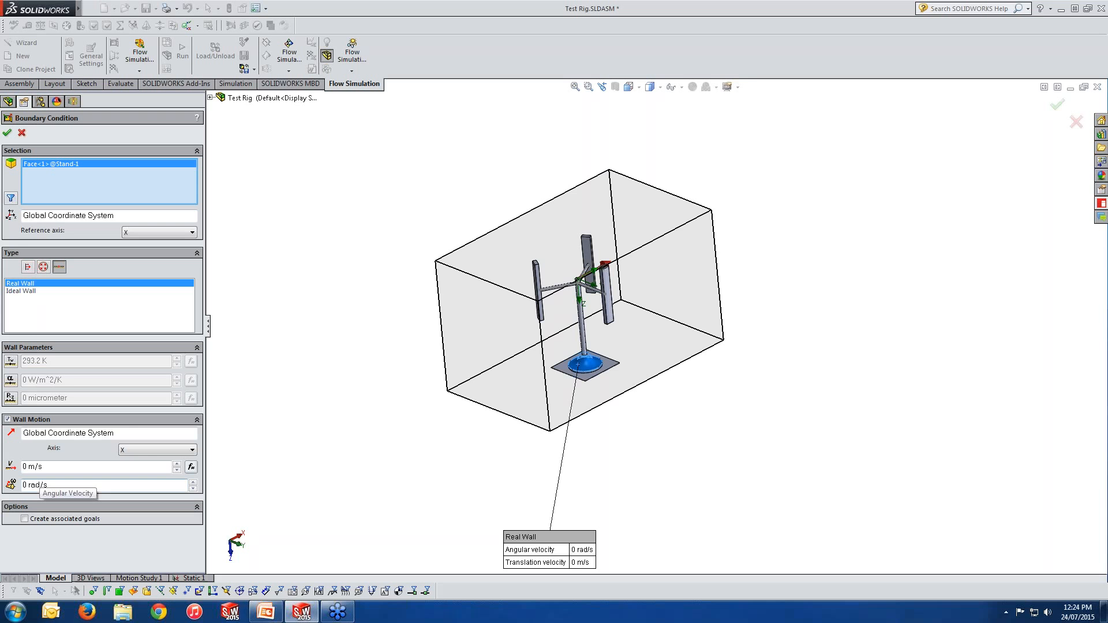
{"action": "left_click", "coordinate": [22, 133]}
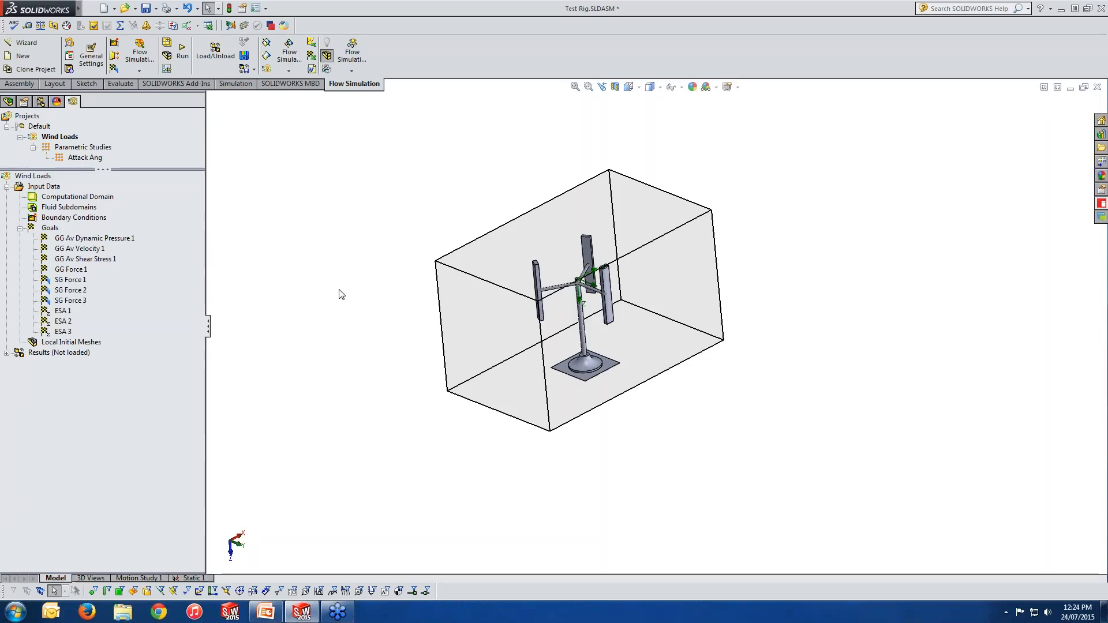
Step: Review the existing goals in the tree, opening the average dynamic pressure goal's definition and cancelling it
{"action": "mouse_move", "coordinate": [384, 314]}
{"action": "middle_mouse_down"}
{"action": "mouse_move", "coordinate": [415, 304]}
{"action": "mouse_move", "coordinate": [392, 314]}
{"action": "middle_mouse_up"}
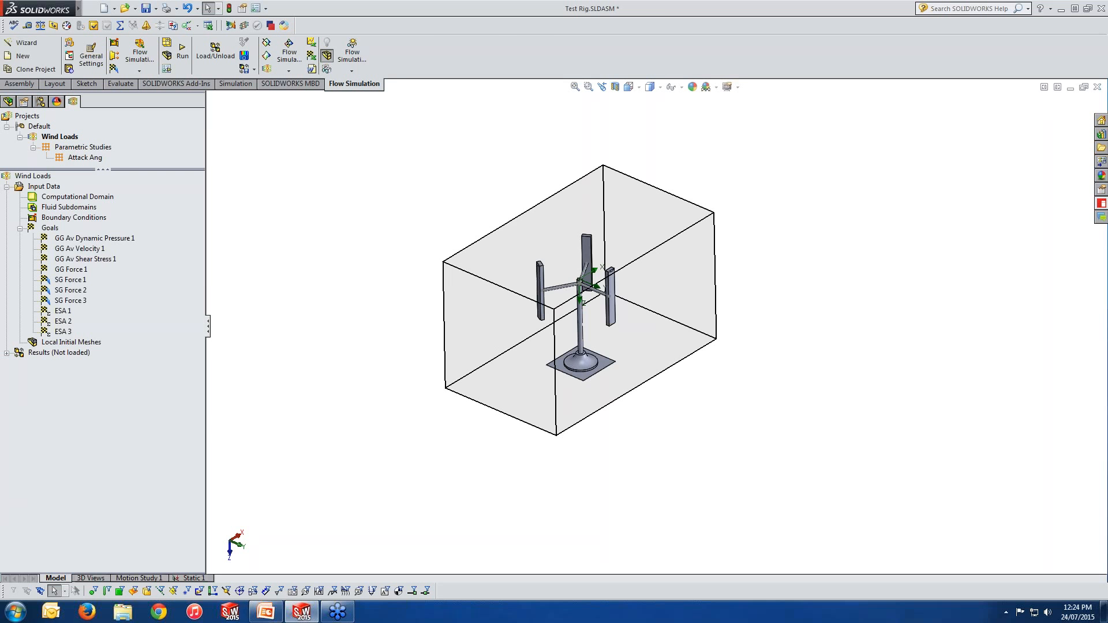
{"action": "middle_click_drag", "start_coordinate": [437, 323], "coordinate": [432, 311]}
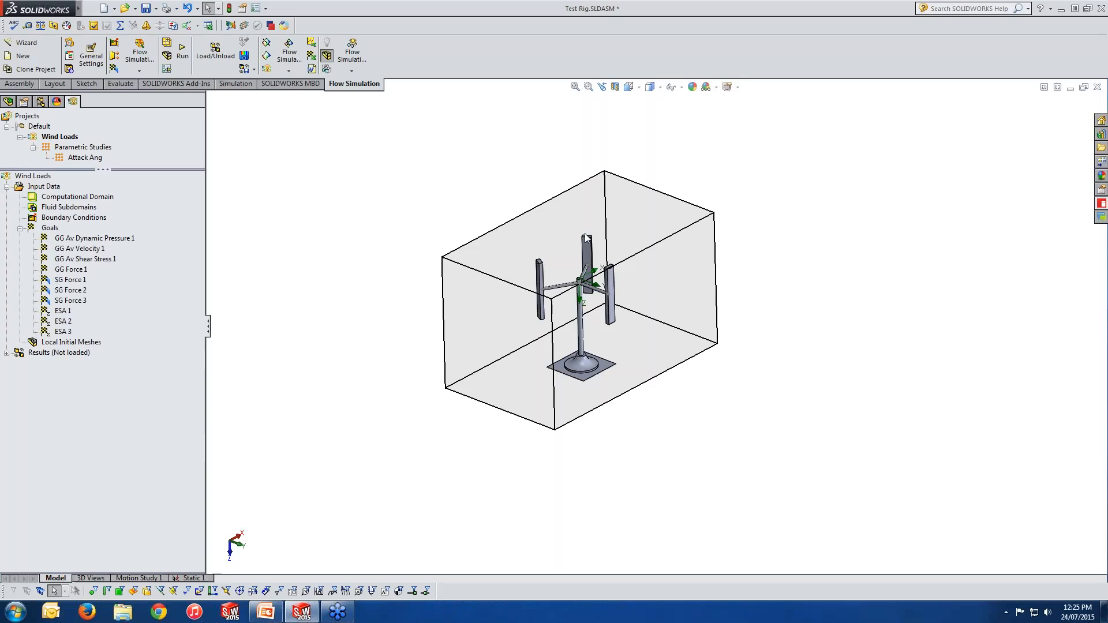
{"action": "right_click", "coordinate": [51, 230]}
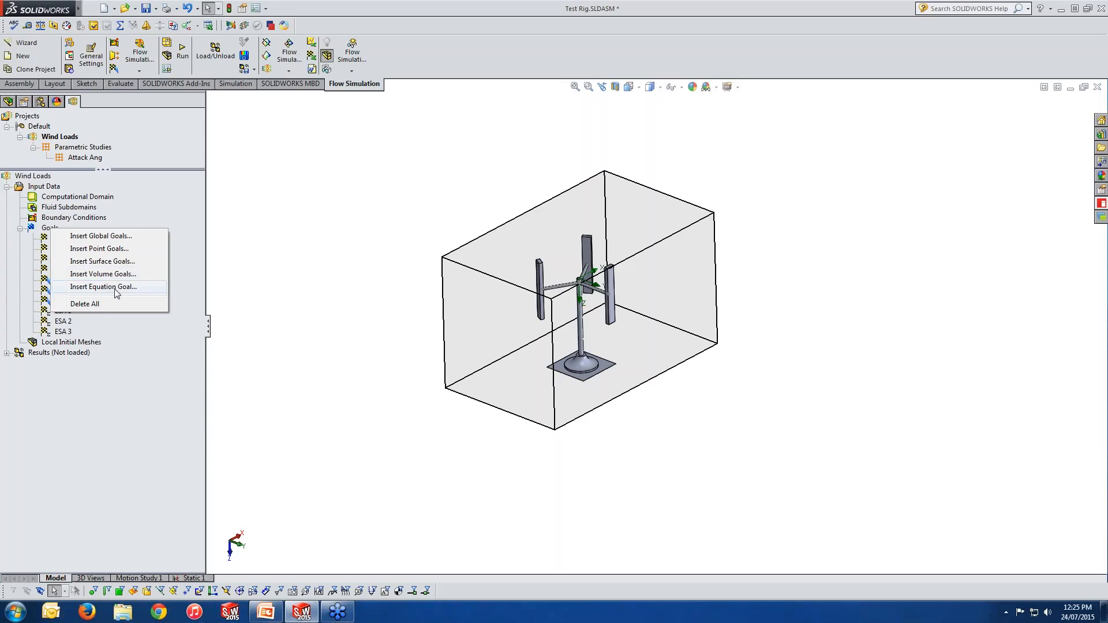
{"action": "left_click", "coordinate": [307, 284]}
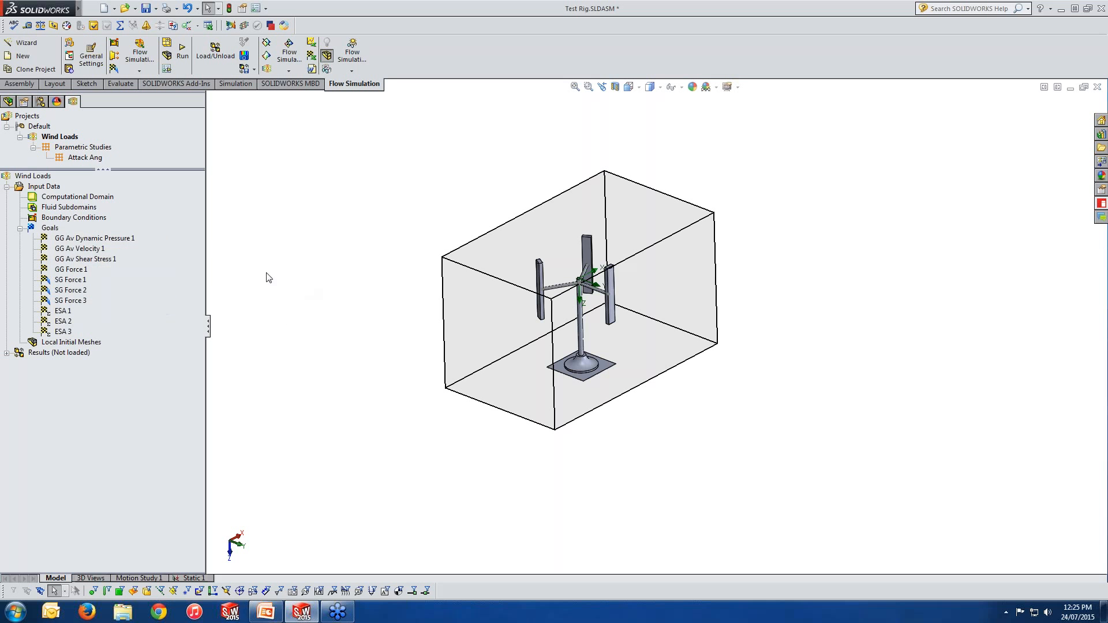
{"action": "left_click", "coordinate": [127, 239]}
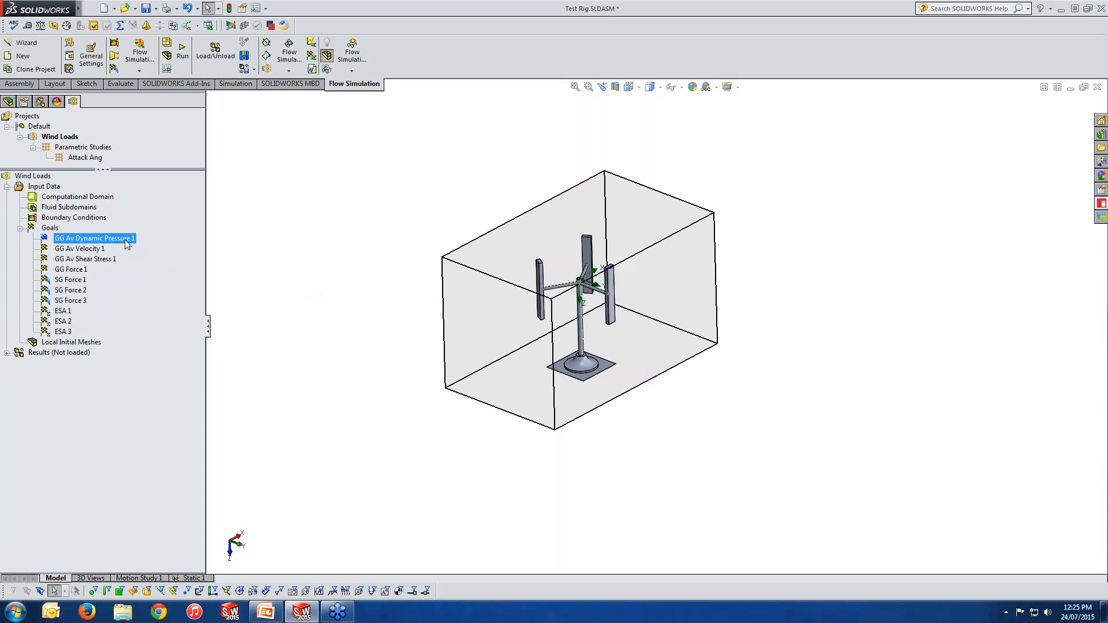
{"action": "left_click", "coordinate": [96, 251]}
{"action": "left_click", "coordinate": [97, 260]}
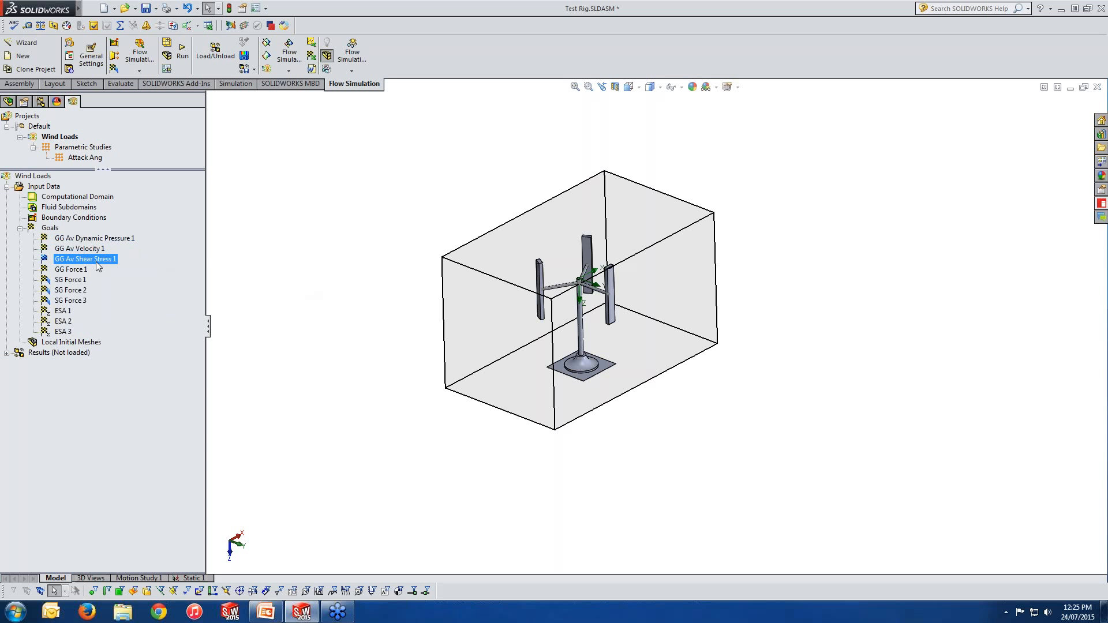
{"action": "left_click", "coordinate": [79, 274]}
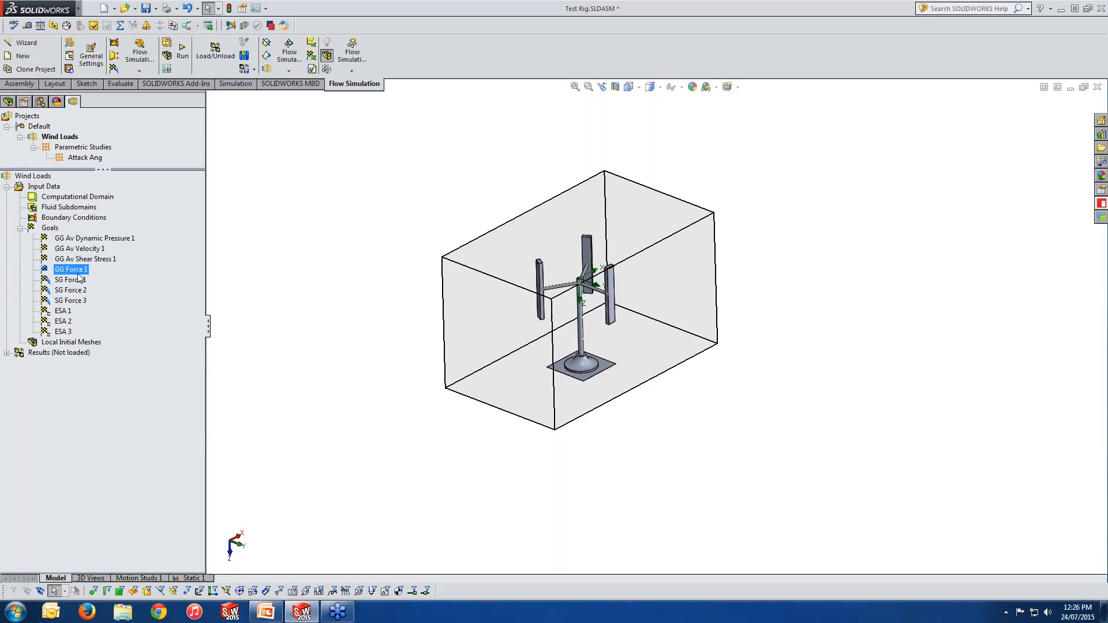
{"action": "right_click", "coordinate": [85, 239]}
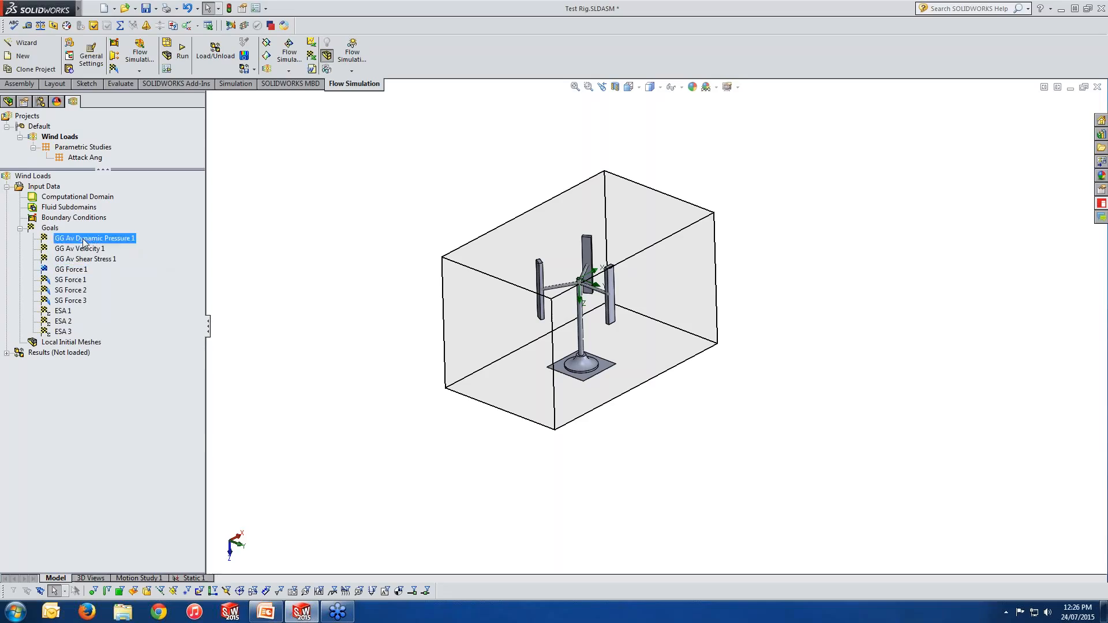
{"action": "left_click", "coordinate": [109, 247]}
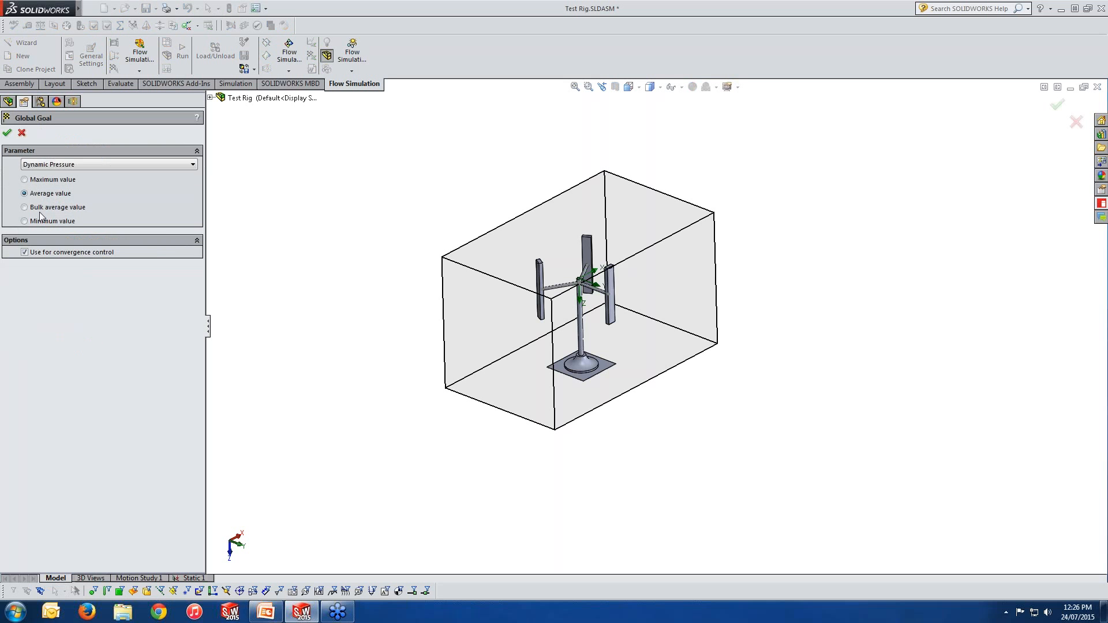
{"action": "left_click", "coordinate": [22, 134]}
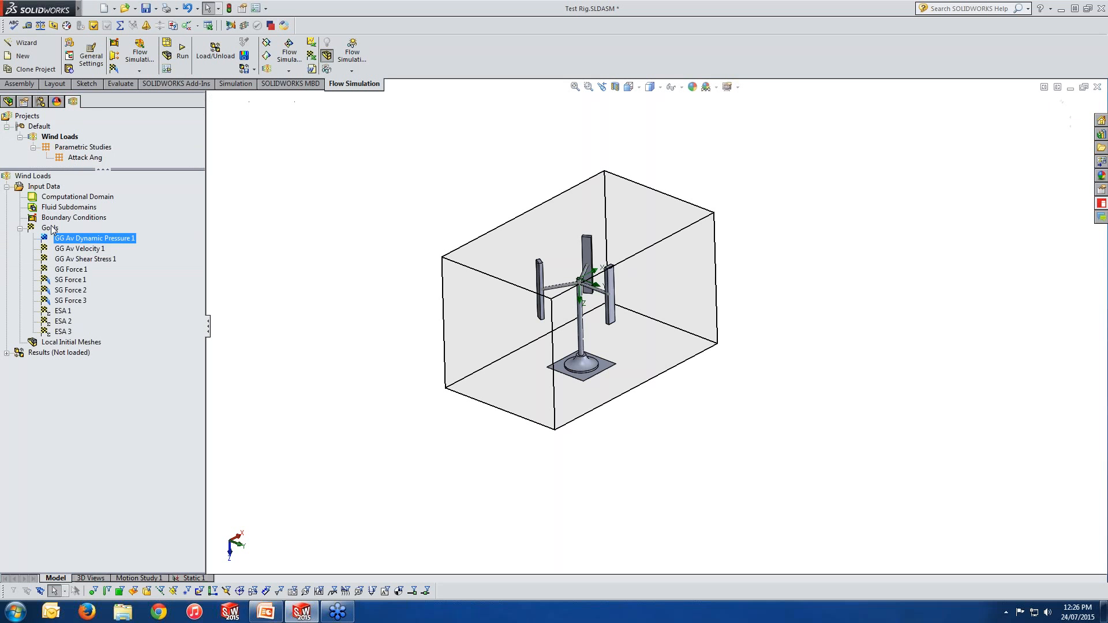
Step: Start a new global goal, tick Min, Av and Max dynamic pressure and mass flow rate, then cancel it
{"action": "right_click", "coordinate": [51, 228]}
{"action": "left_click", "coordinate": [73, 233]}
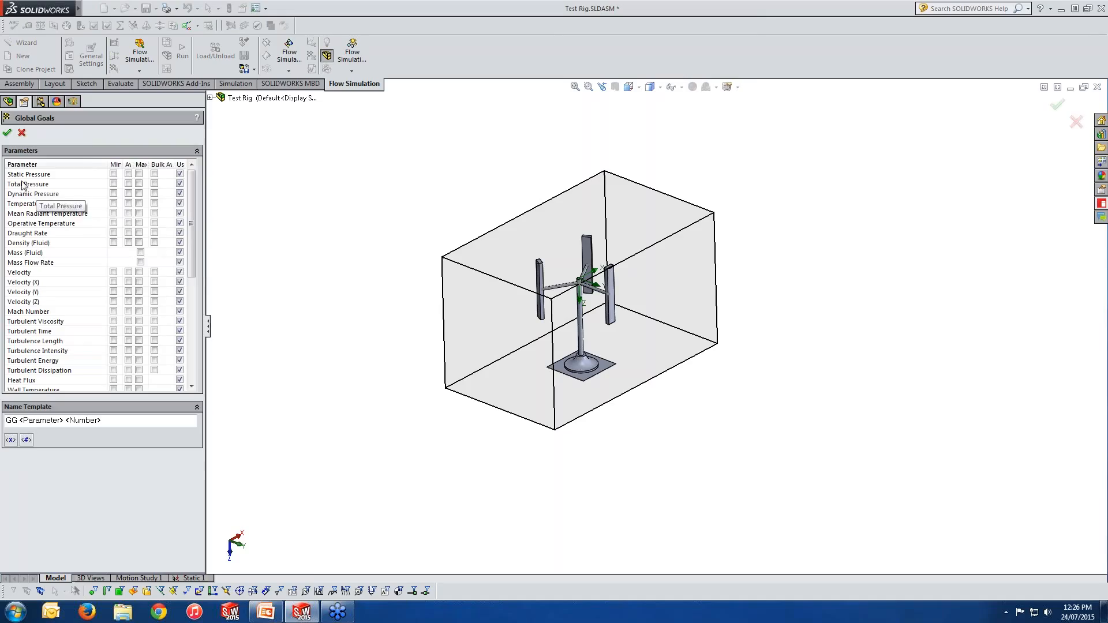
{"action": "left_click_drag", "start_coordinate": [206, 219], "coordinate": [334, 220]}
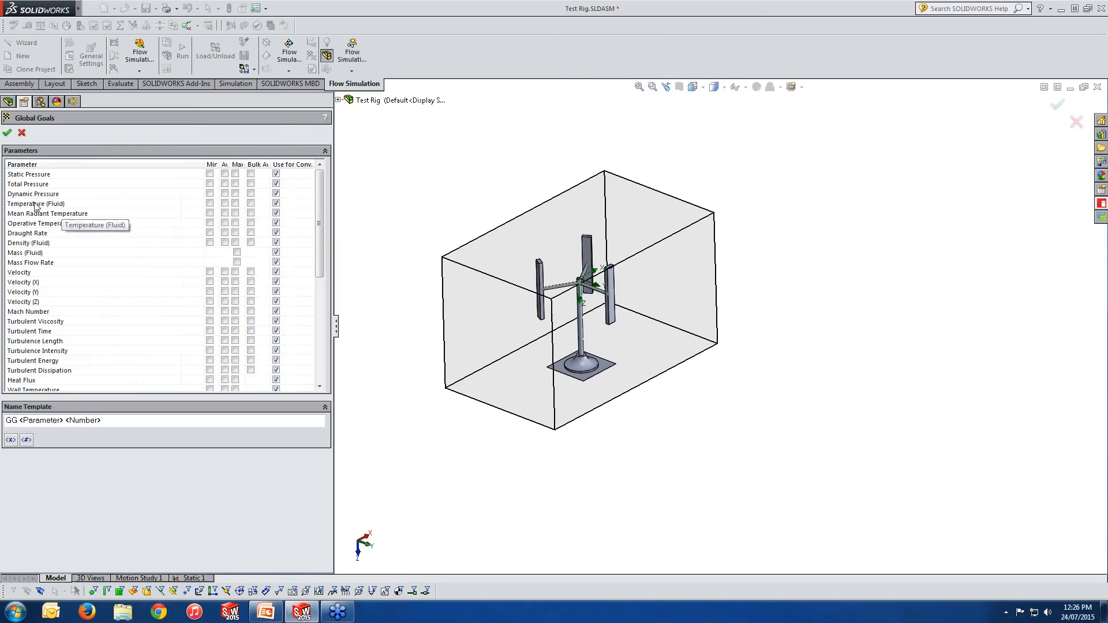
{"action": "left_click", "coordinate": [210, 194]}
{"action": "left_click", "coordinate": [224, 194]}
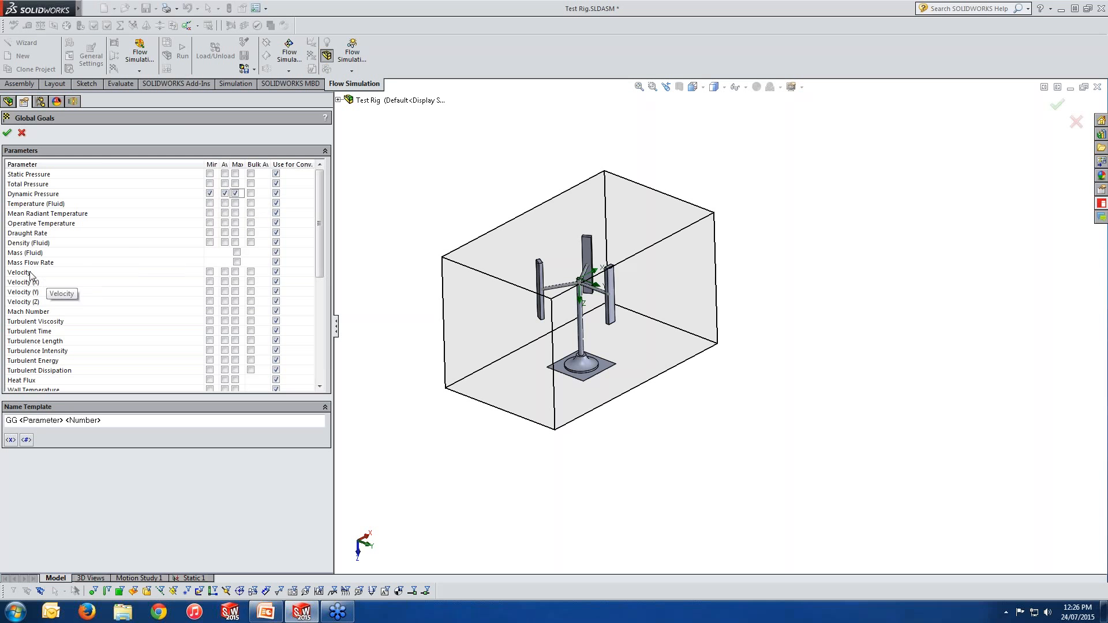
{"action": "left_click", "coordinate": [236, 262]}
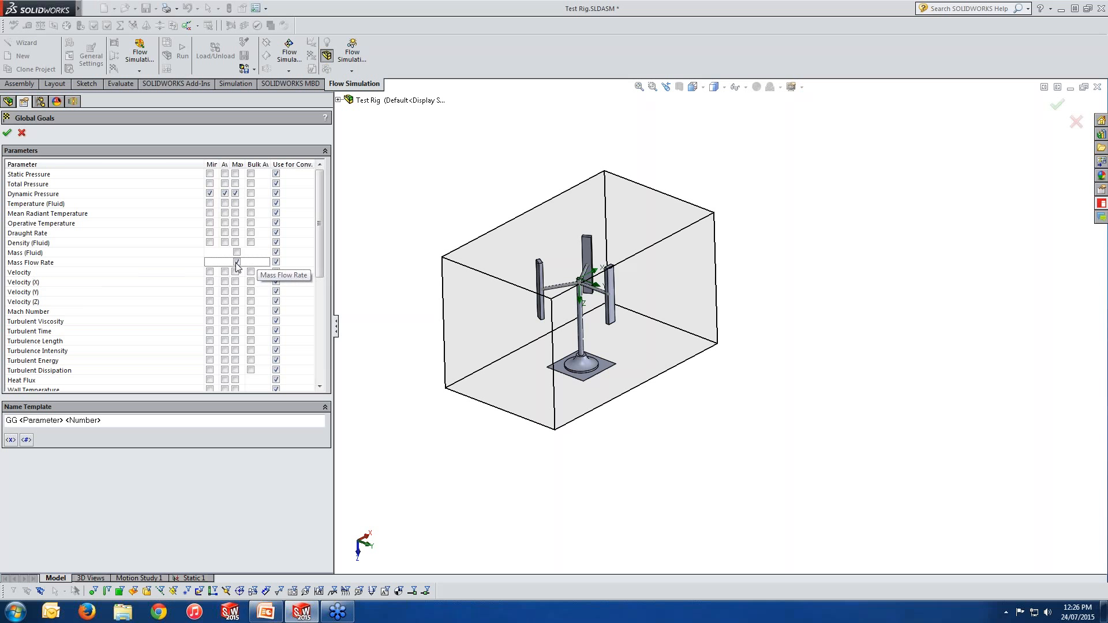
{"action": "left_click", "coordinate": [22, 135]}
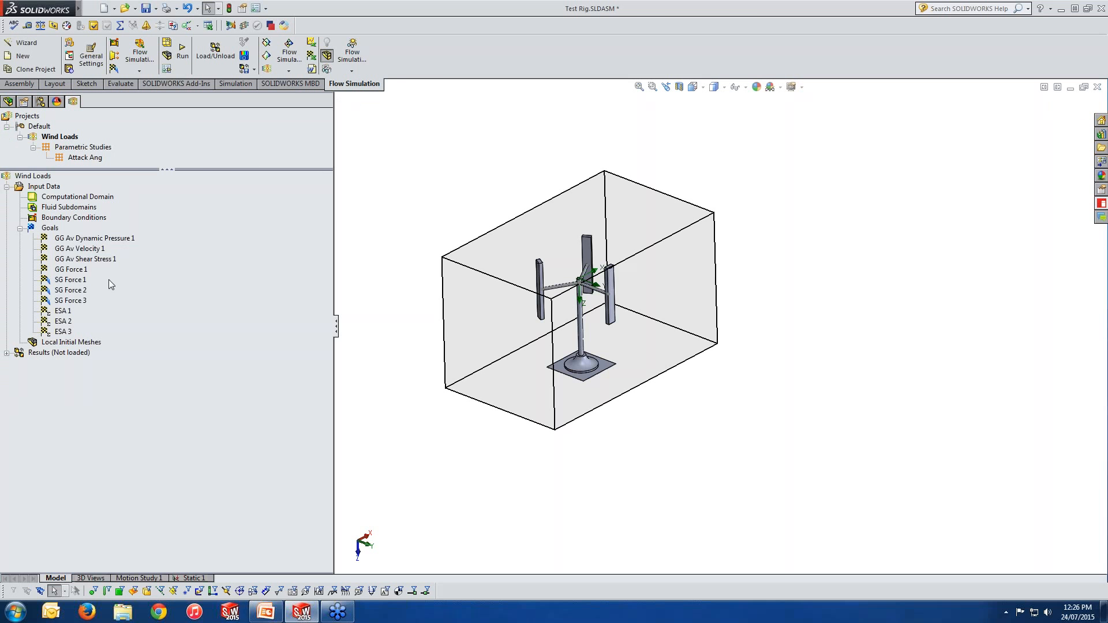
Step: Select the global goals one after another to review them
{"action": "left_click", "coordinate": [100, 238]}
{"action": "left_click", "coordinate": [99, 250]}
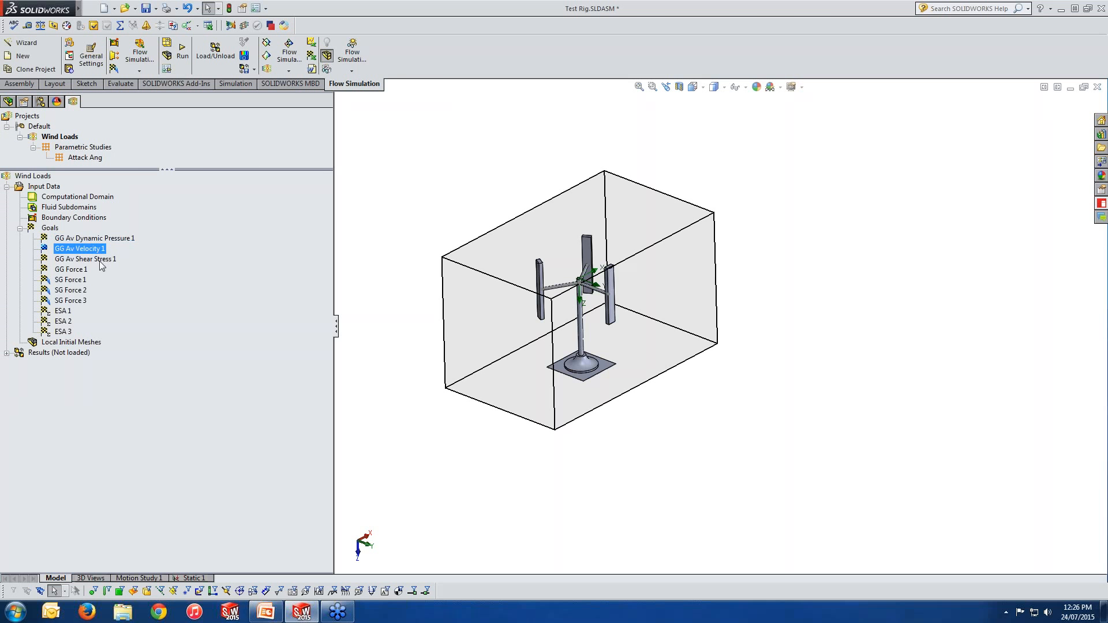
{"action": "left_click", "coordinate": [103, 260]}
{"action": "left_click", "coordinate": [83, 271]}
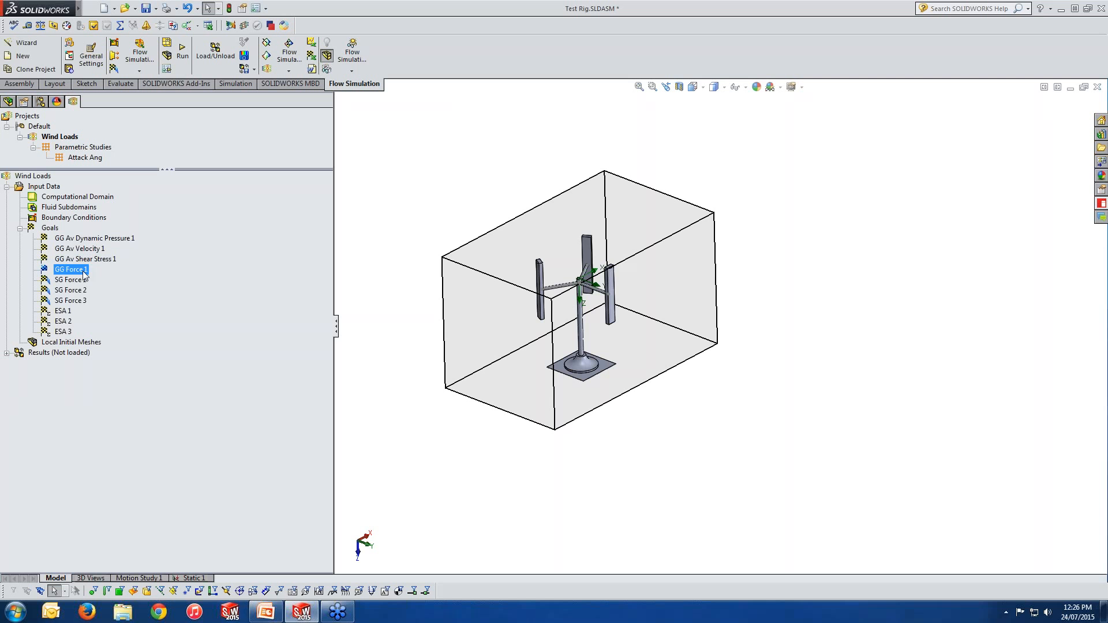
Step: Start a surface goal on the JPX310D-1 rotor component and tick the Force parameter
{"action": "right_click", "coordinate": [55, 228]}
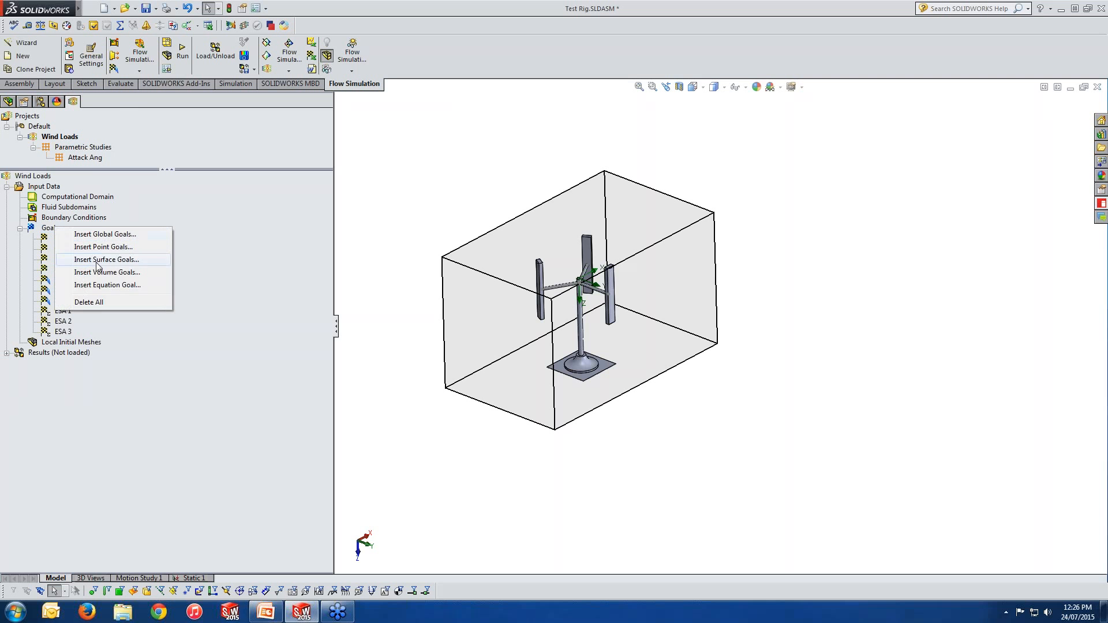
{"action": "left_click", "coordinate": [95, 259]}
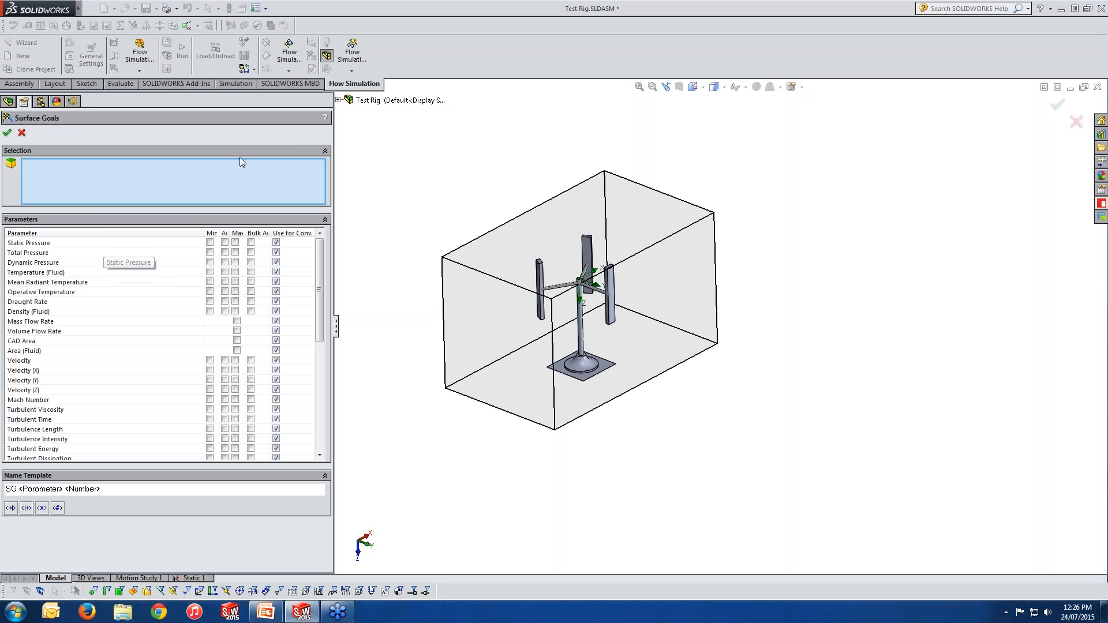
{"action": "left_click", "coordinate": [338, 100]}
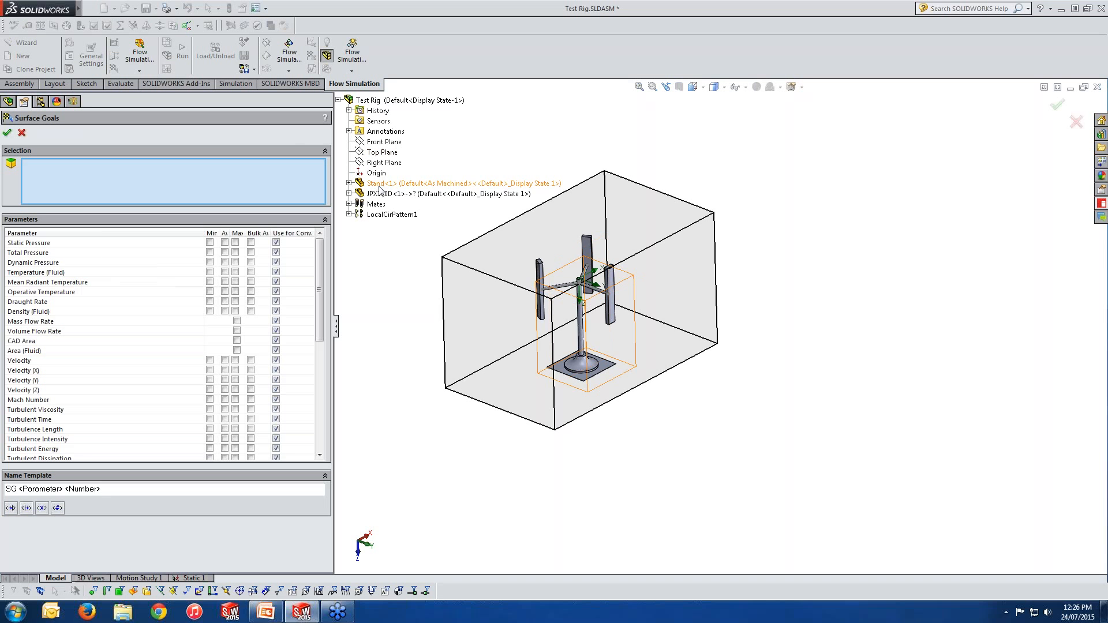
{"action": "left_click", "coordinate": [398, 194]}
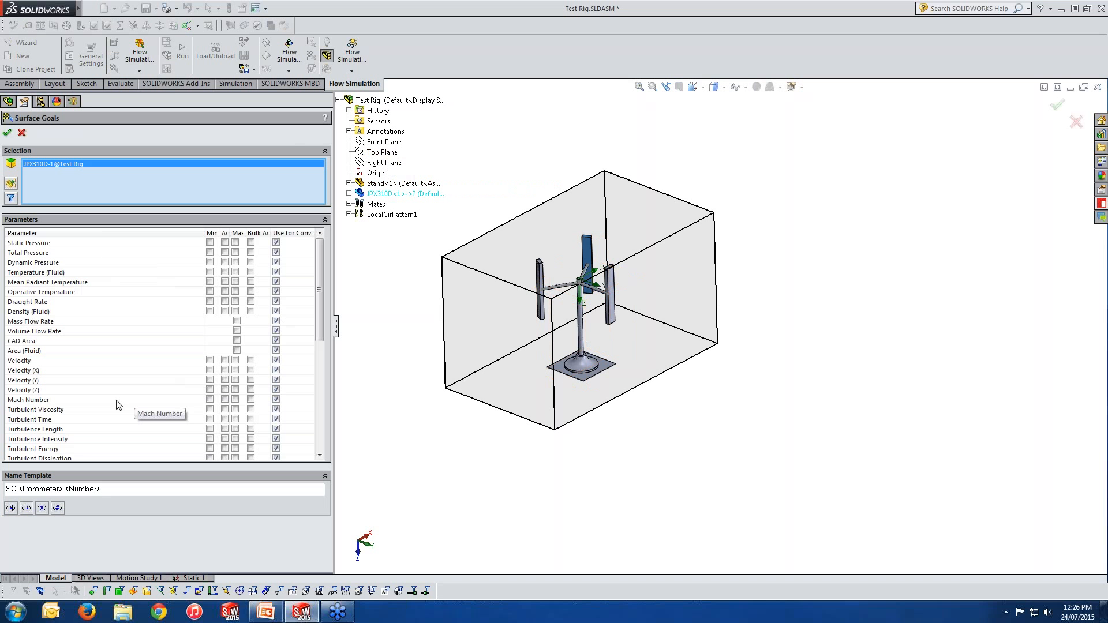
{"action": "scroll", "coordinate": [321, 369], "scroll_direction": "down", "scroll_amount": 4}
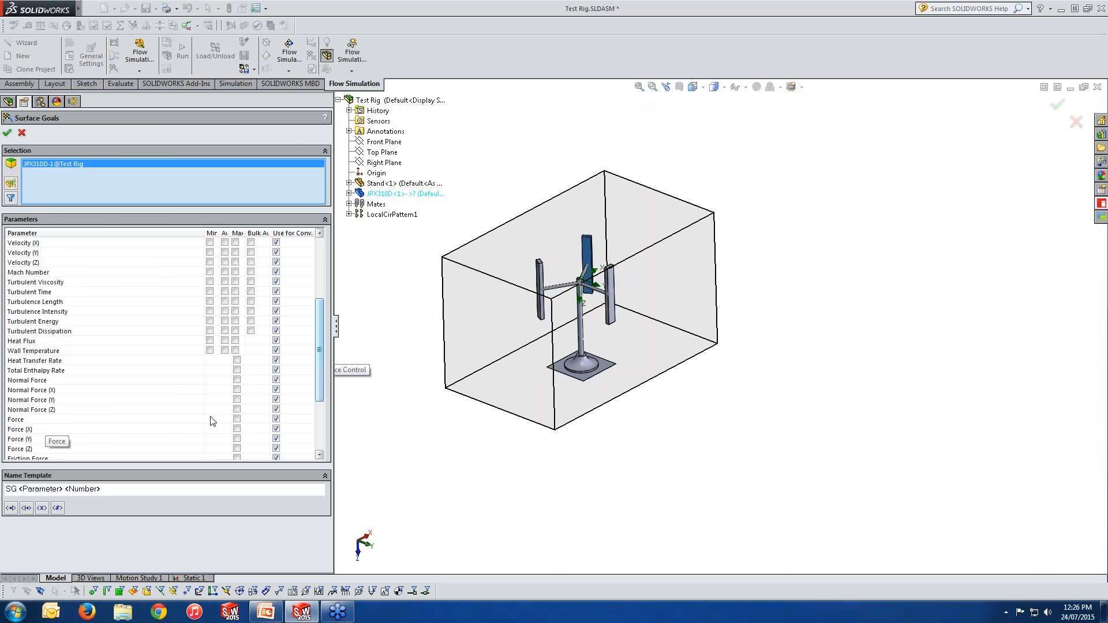
{"action": "left_click", "coordinate": [237, 418]}
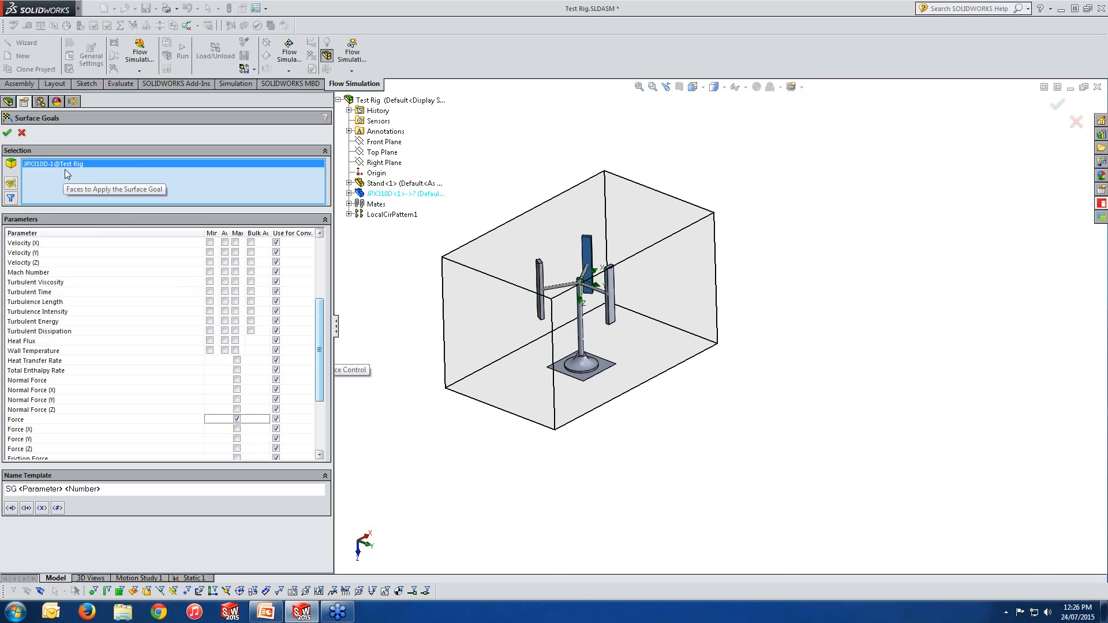
Step: Clear the selection, pick individual blade faces and the rotor component instead, then cancel the surface goal
{"action": "right_click", "coordinate": [94, 171]}
{"action": "left_click", "coordinate": [121, 177]}
{"action": "scroll", "coordinate": [659, 309], "scroll_direction": "down", "scroll_amount": 5}
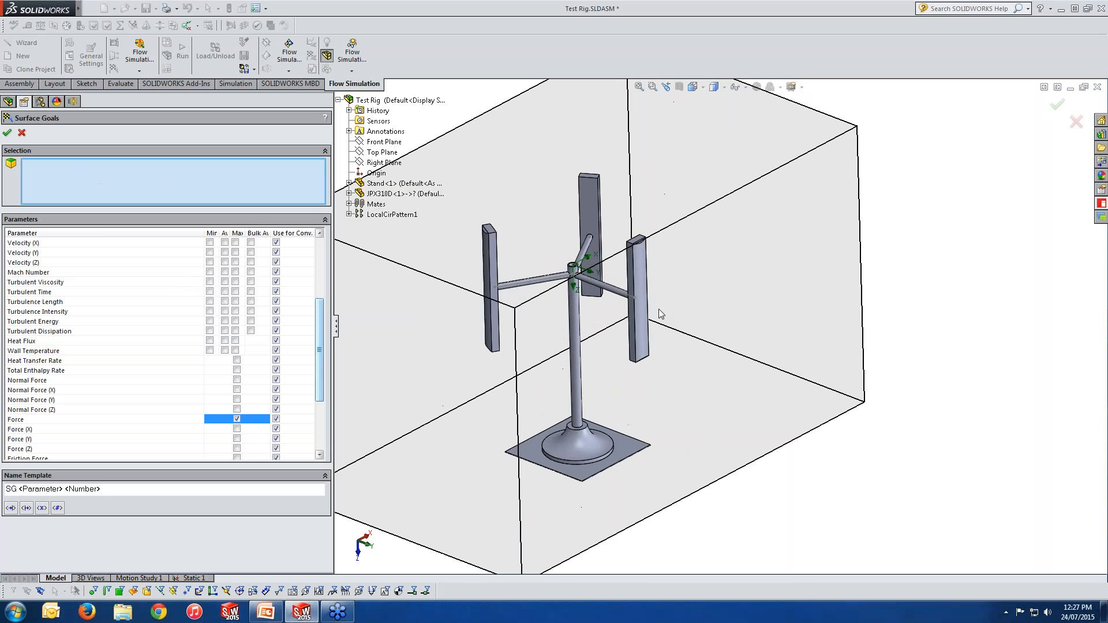
{"action": "left_click", "coordinate": [638, 286]}
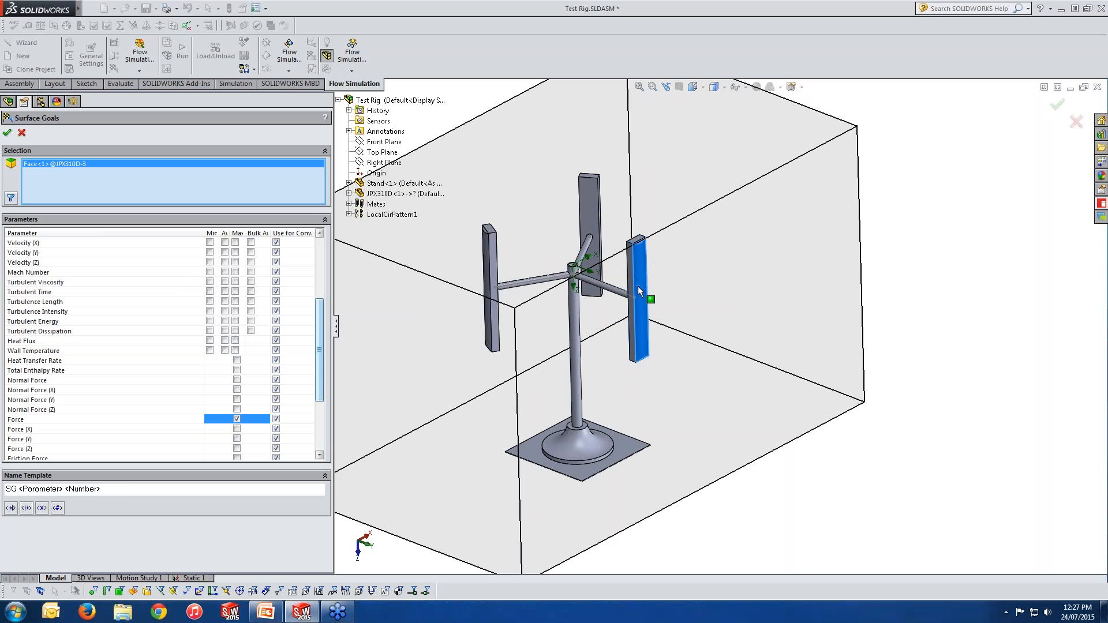
{"action": "left_click", "coordinate": [376, 195]}
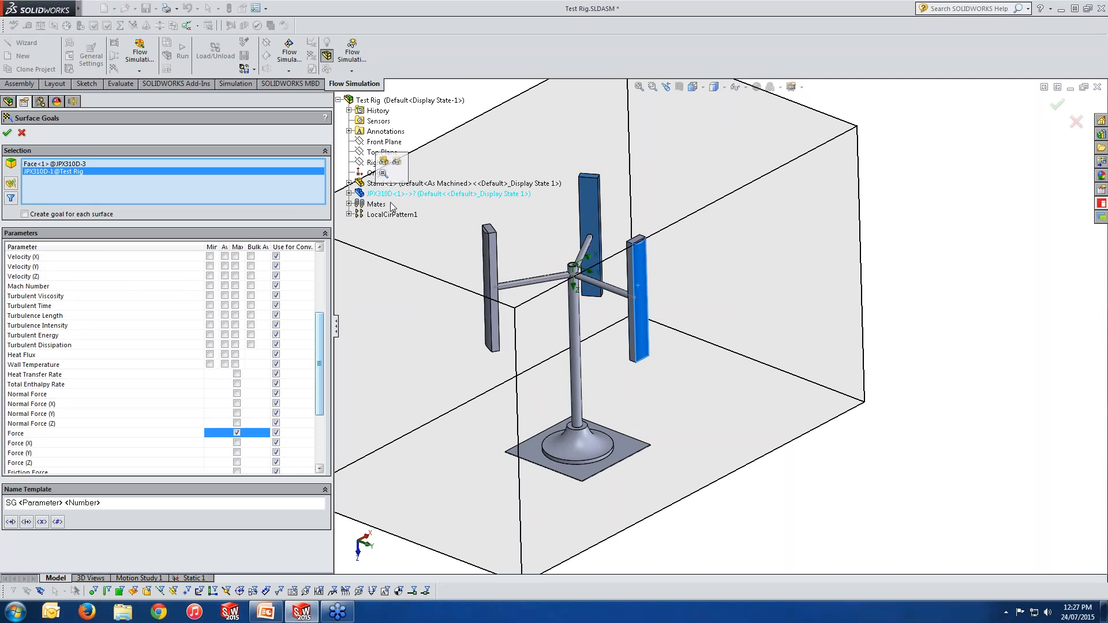
{"action": "left_click", "coordinate": [489, 283]}
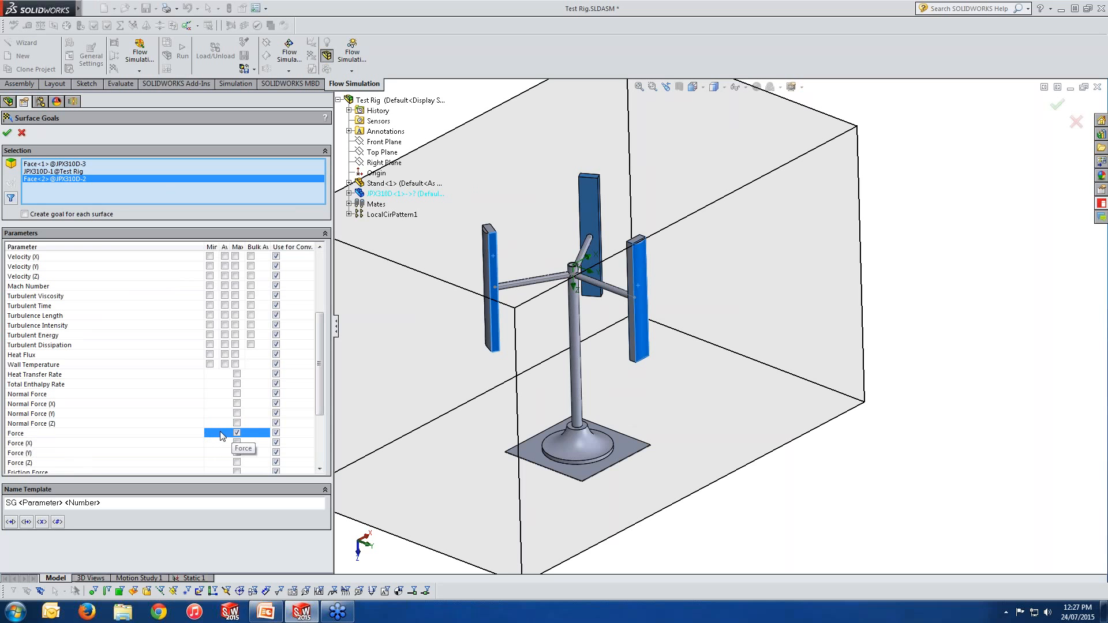
{"action": "left_click", "coordinate": [7, 132]}
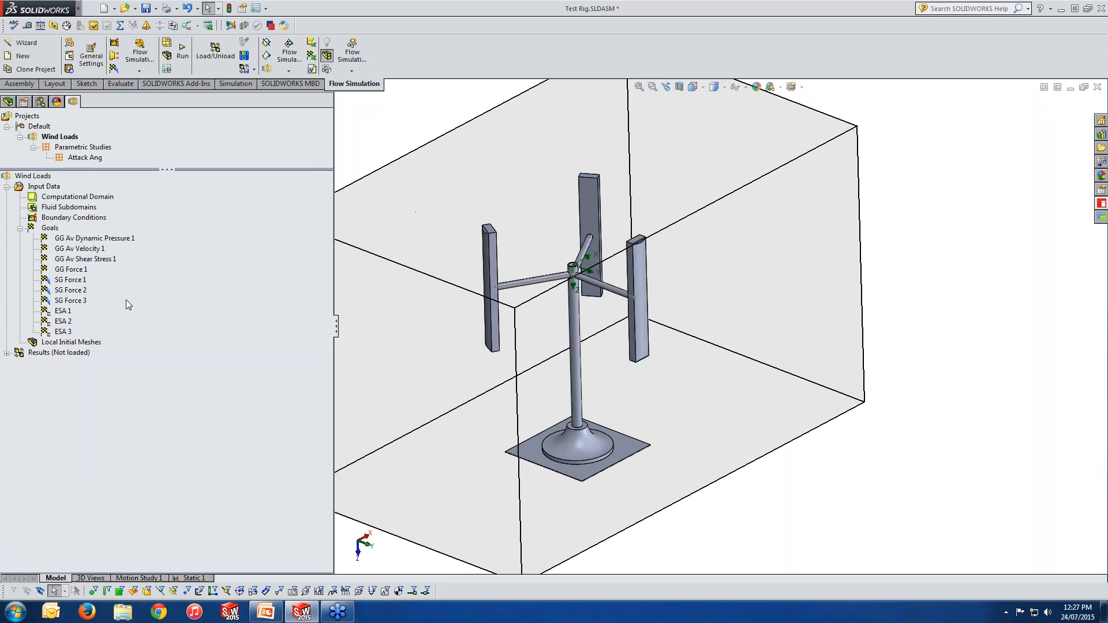
Step: Select the three surface force goals in turn to see which blade each covers
{"action": "left_click", "coordinate": [83, 282]}
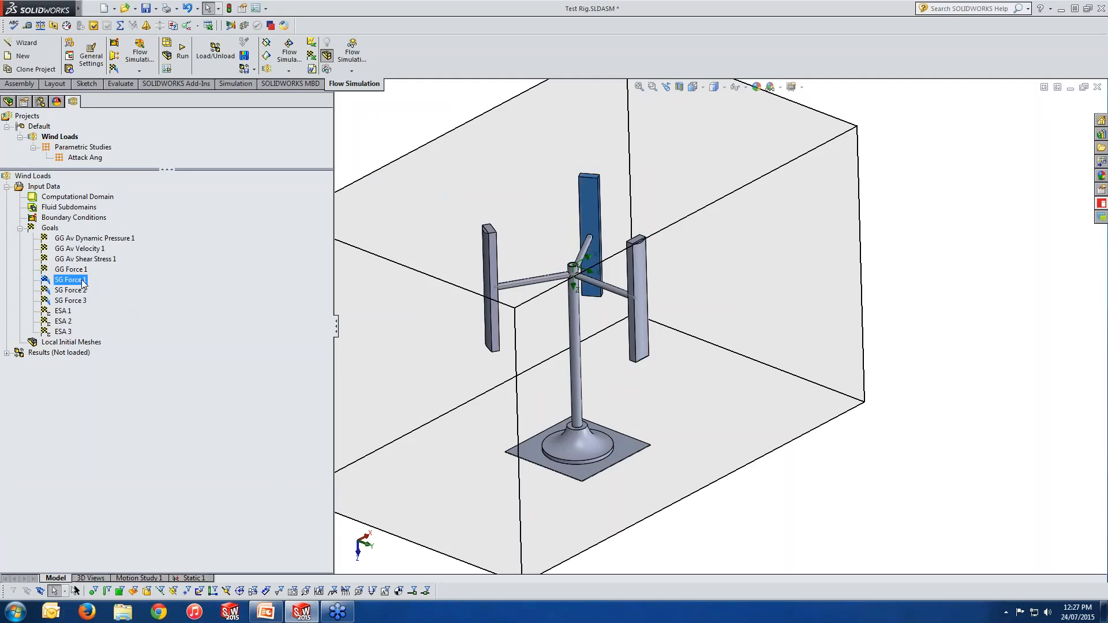
{"action": "left_click", "coordinate": [82, 291]}
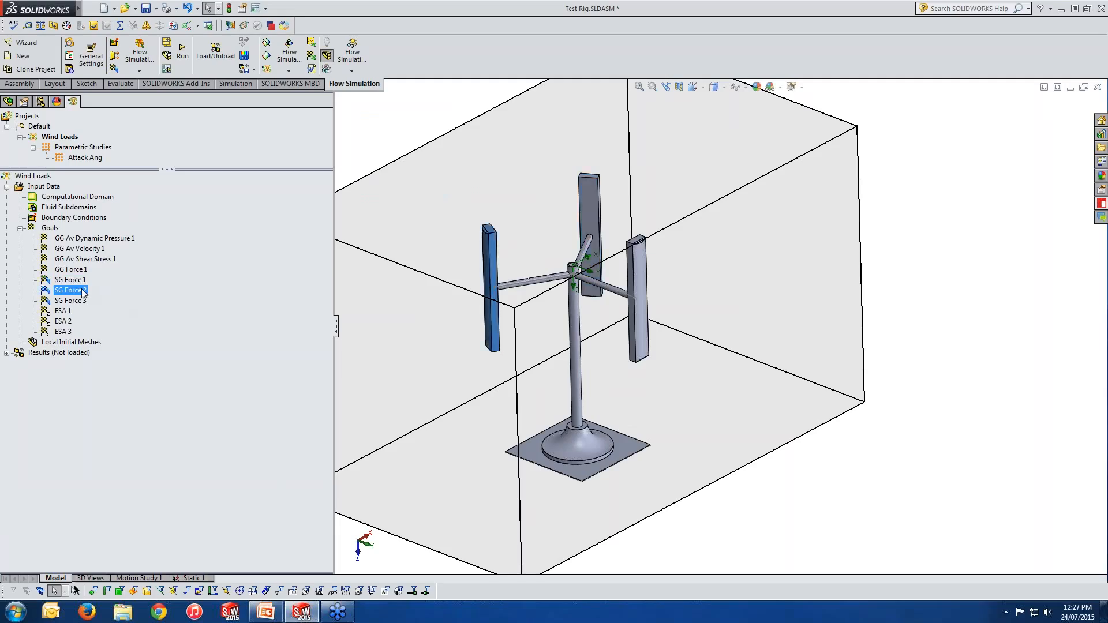
{"action": "left_click", "coordinate": [82, 301]}
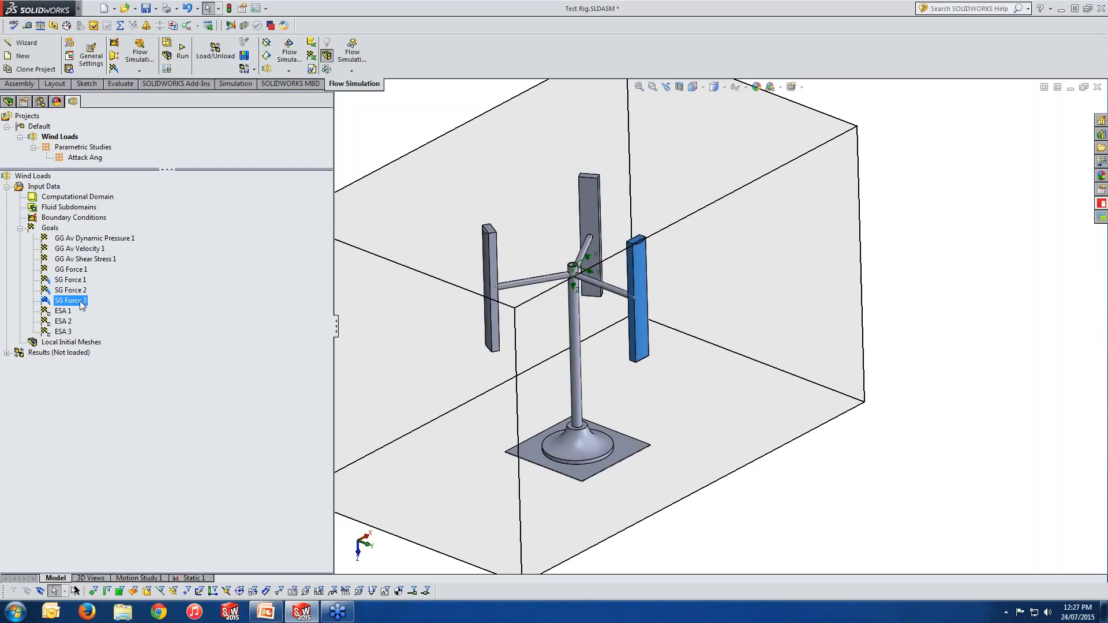
{"action": "right_click", "coordinate": [52, 228]}
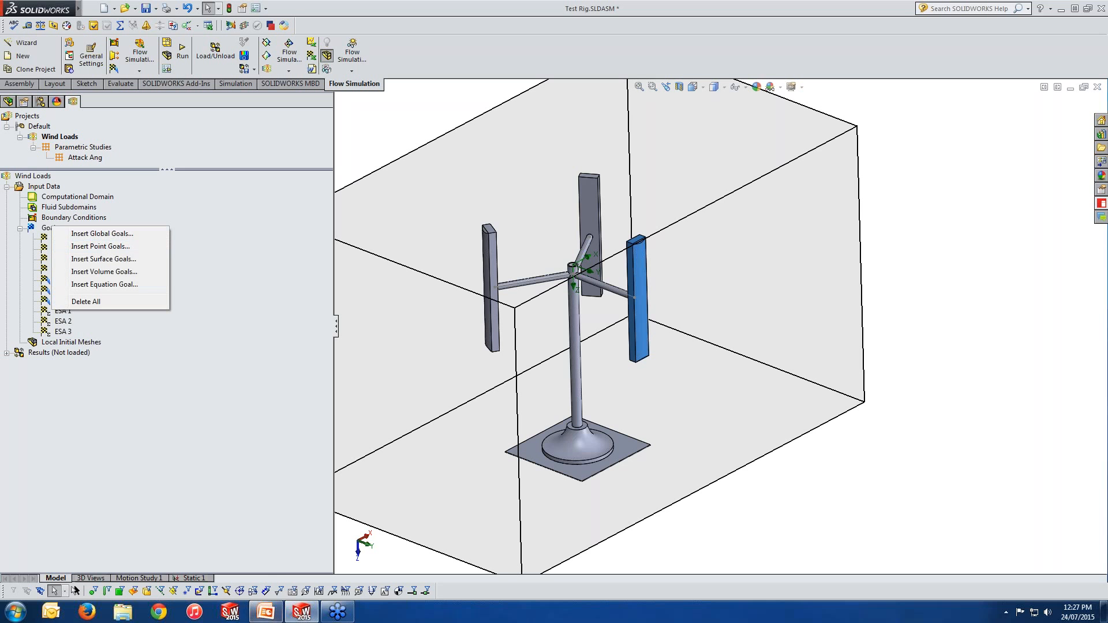
{"action": "left_click", "coordinate": [266, 616]}
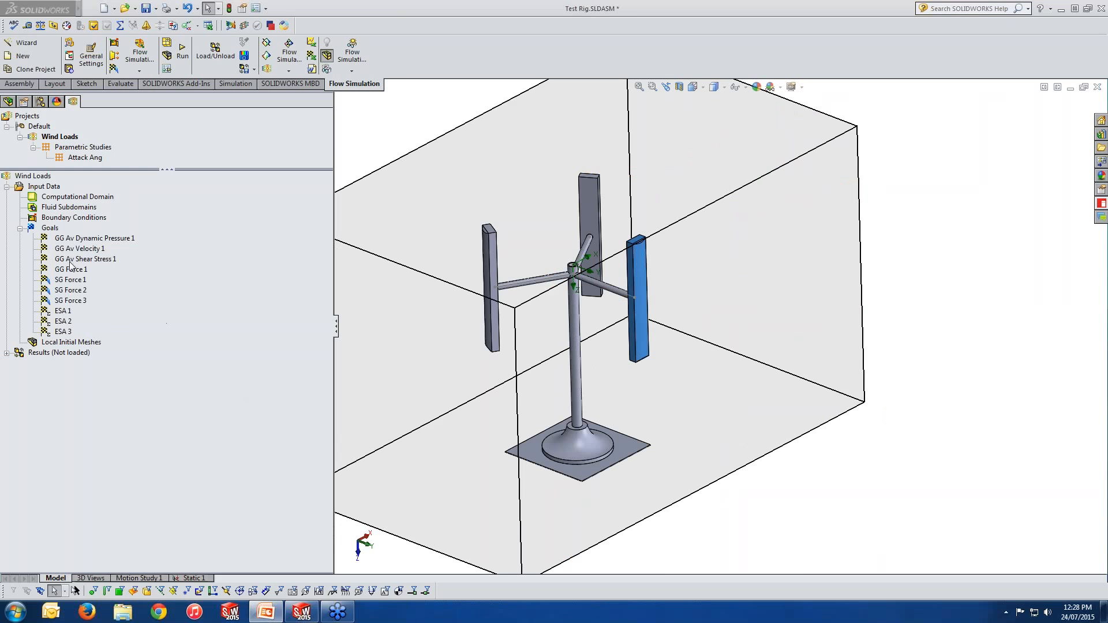
Step: Start a new equation goal and enter {SG Force 1}/(0.5*1.225* using the SG Force 1 goal and the keypad
{"action": "right_click", "coordinate": [52, 229]}
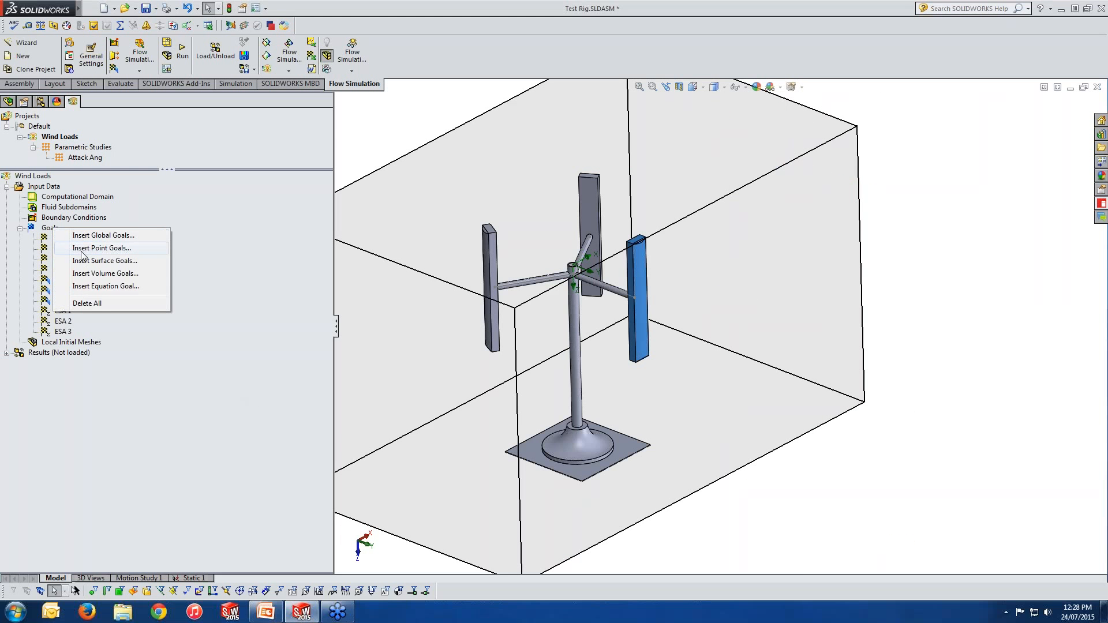
{"action": "left_click", "coordinate": [91, 287]}
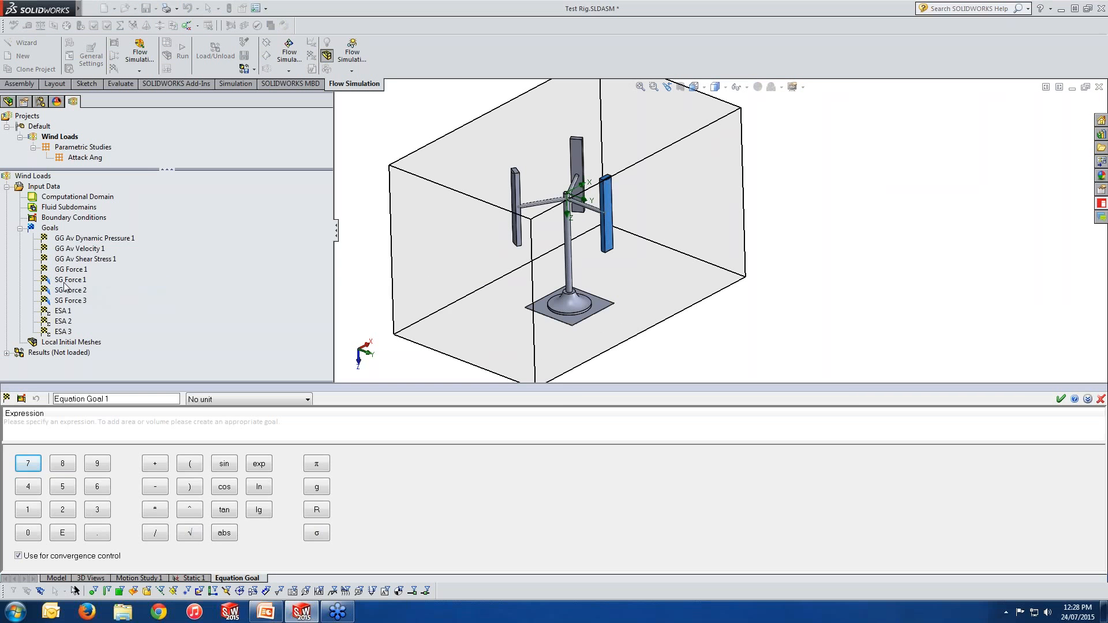
{"action": "left_click", "coordinate": [68, 280]}
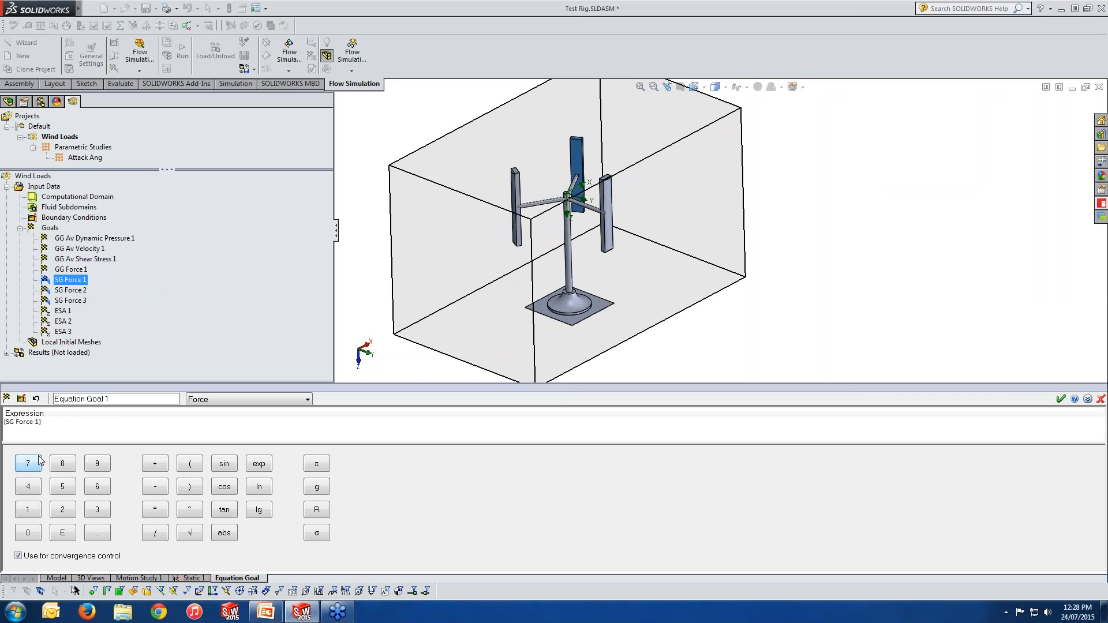
{"action": "left_click", "coordinate": [155, 534]}
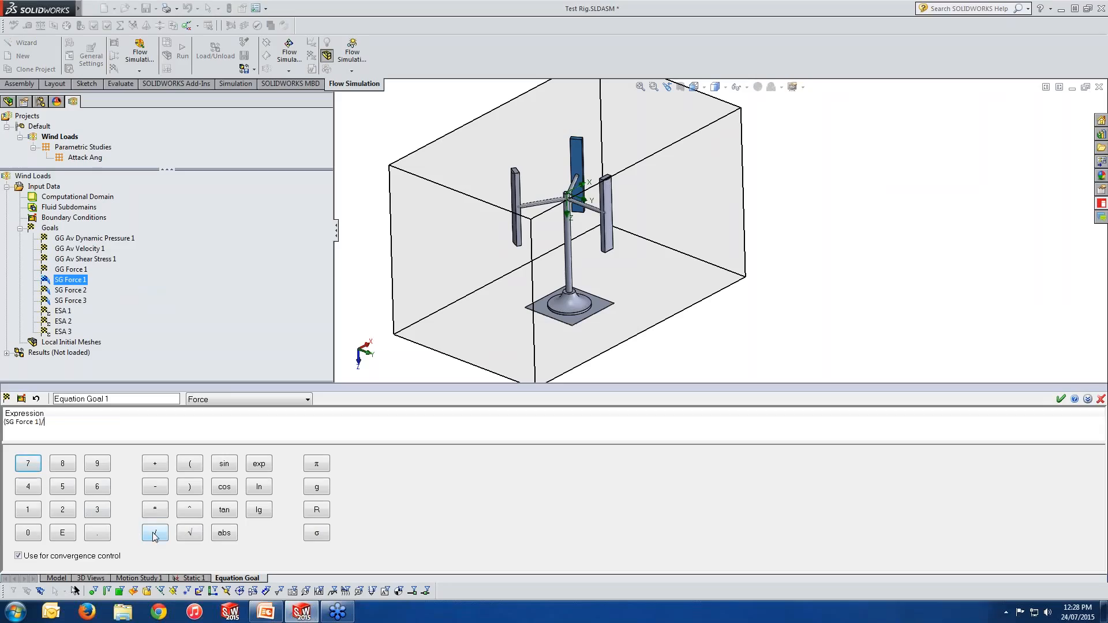
{"action": "left_click", "coordinate": [190, 465]}
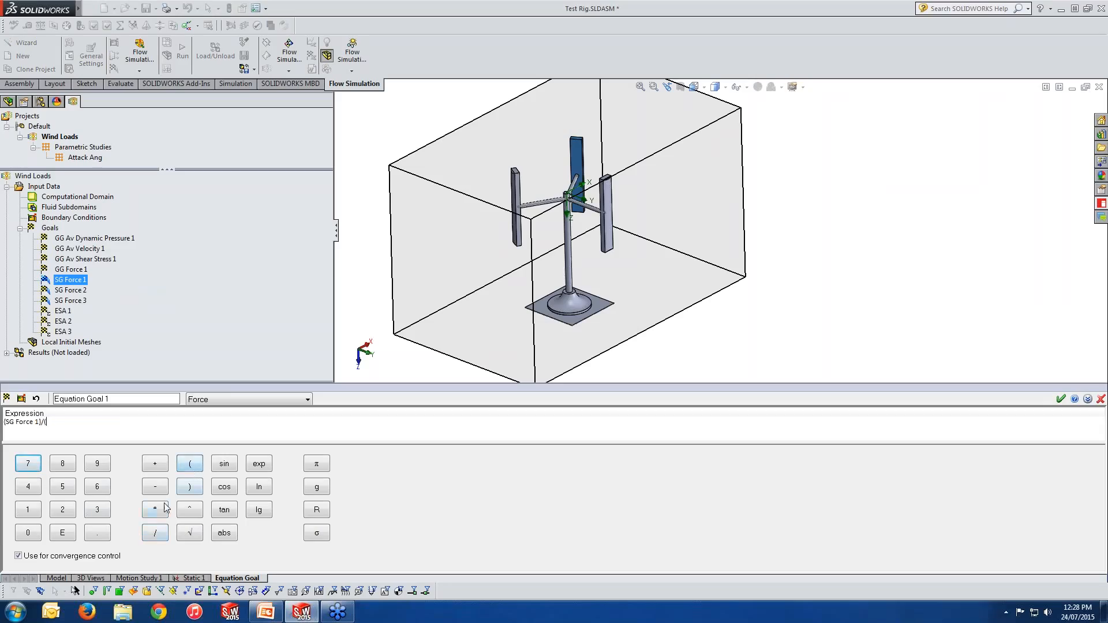
{"action": "left_click", "coordinate": [28, 532]}
{"action": "left_click", "coordinate": [97, 532]}
{"action": "left_click", "coordinate": [59, 491]}
{"action": "left_click", "coordinate": [153, 509]}
{"action": "type", "text": "1.225"}
{"action": "left_click", "coordinate": [161, 510]}
Step: Add GG Av Velocity 1 squared to the expression, then cancel the equation goal
{"action": "left_click", "coordinate": [83, 249]}
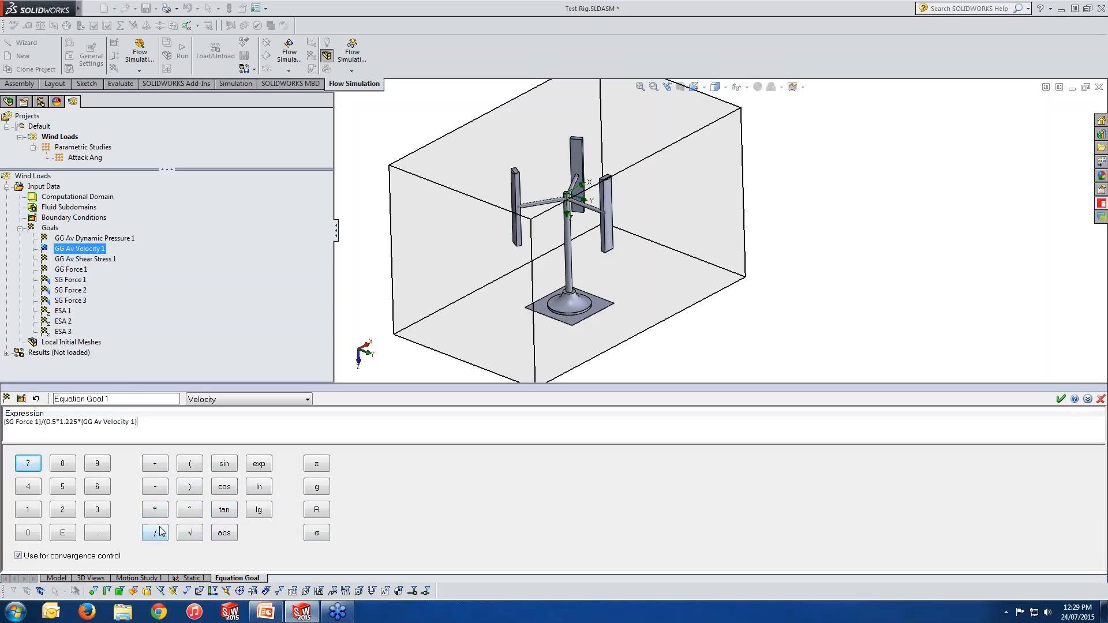
{"action": "left_click", "coordinate": [190, 509]}
{"action": "left_click", "coordinate": [62, 509]}
{"action": "left_click", "coordinate": [189, 487]}
{"action": "left_click", "coordinate": [1101, 399]}
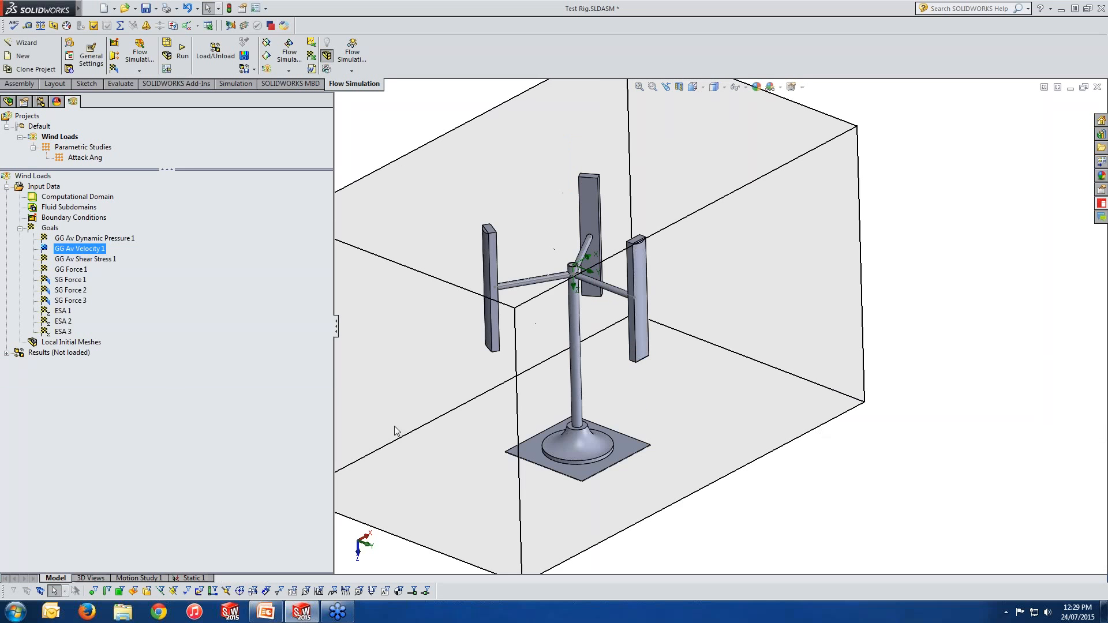
Step: Open the ESA 1 equation goal's definition to review its expression, then close it
{"action": "right_click", "coordinate": [61, 312]}
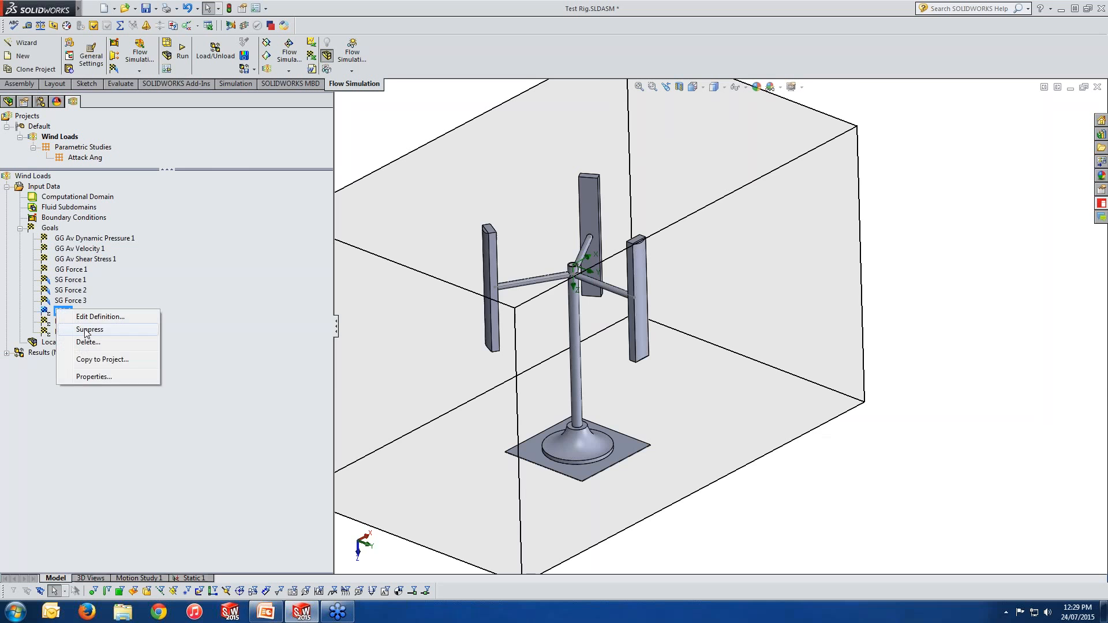
{"action": "left_click", "coordinate": [102, 318]}
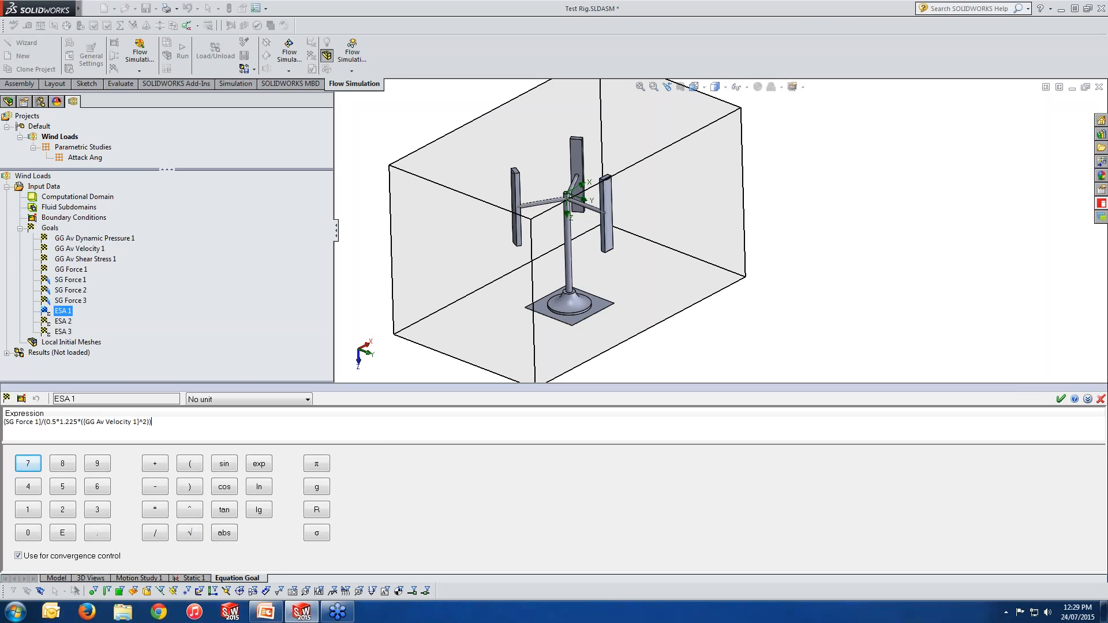
{"action": "left_click", "coordinate": [1102, 398]}
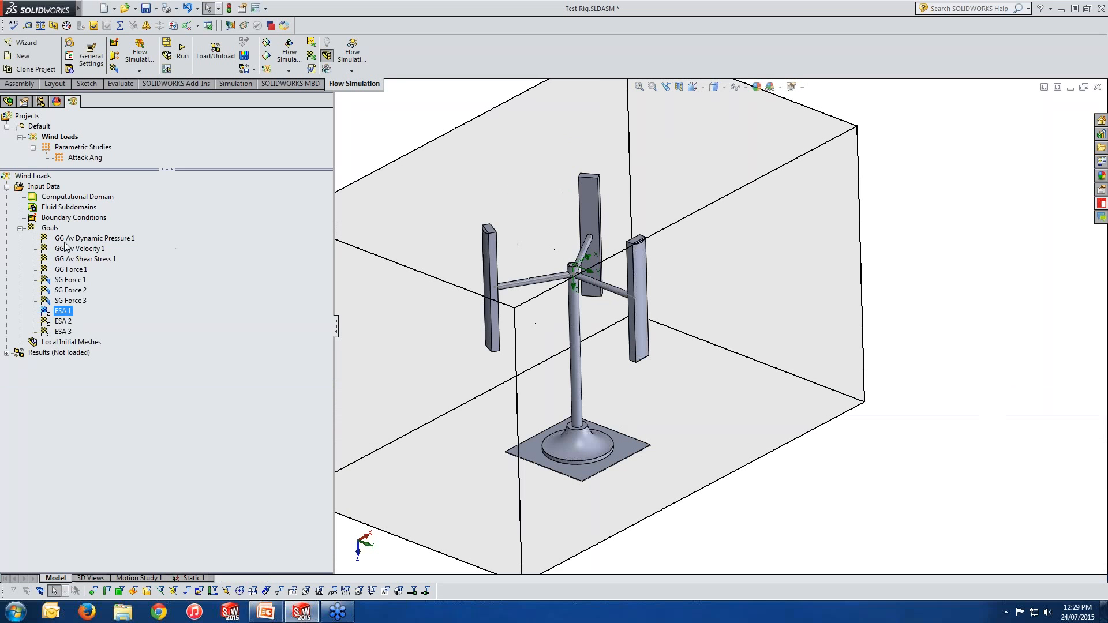
Step: Open the global goals dialog and scroll through its parameter list, then cancel it
{"action": "right_click", "coordinate": [51, 229]}
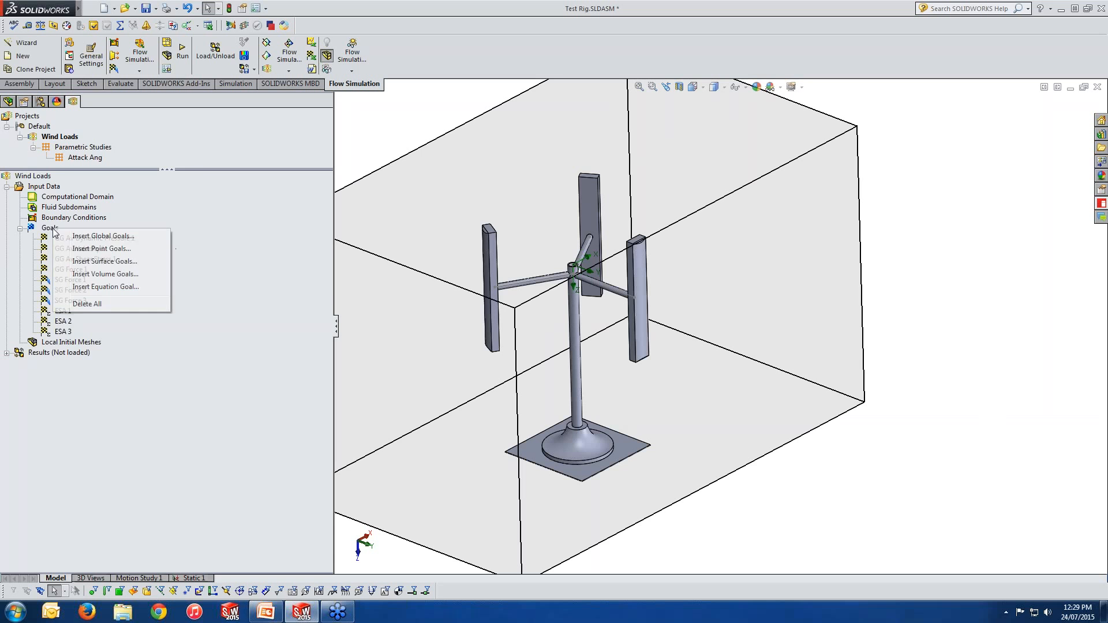
{"action": "left_click", "coordinate": [87, 236]}
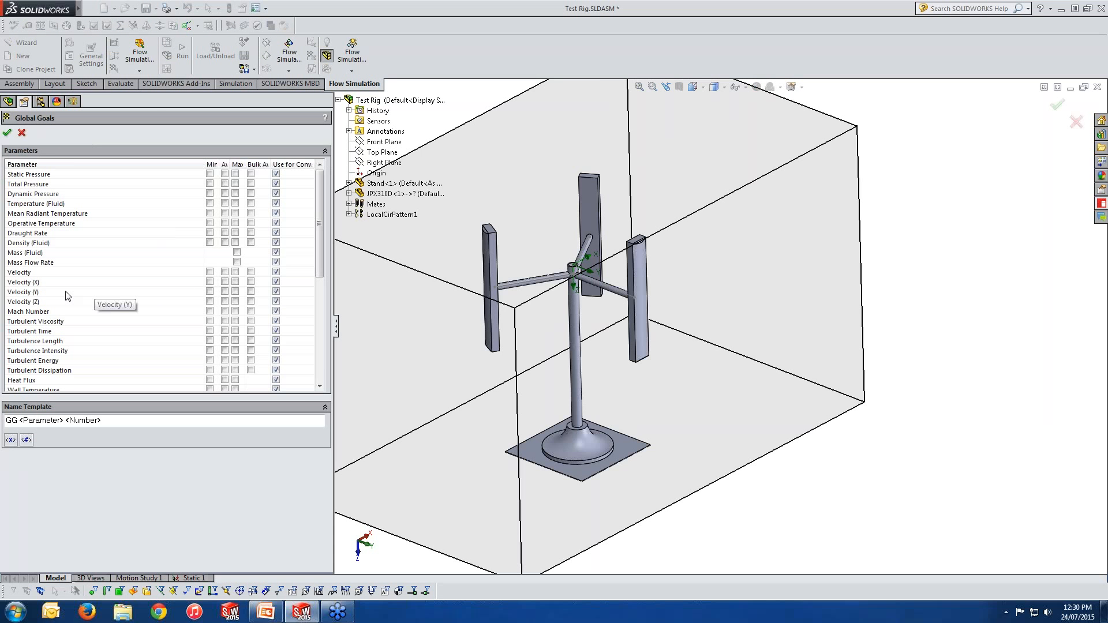
{"action": "left_click", "coordinate": [43, 303]}
{"action": "scroll", "coordinate": [44, 305], "scroll_direction": "down", "scroll_amount": 1}
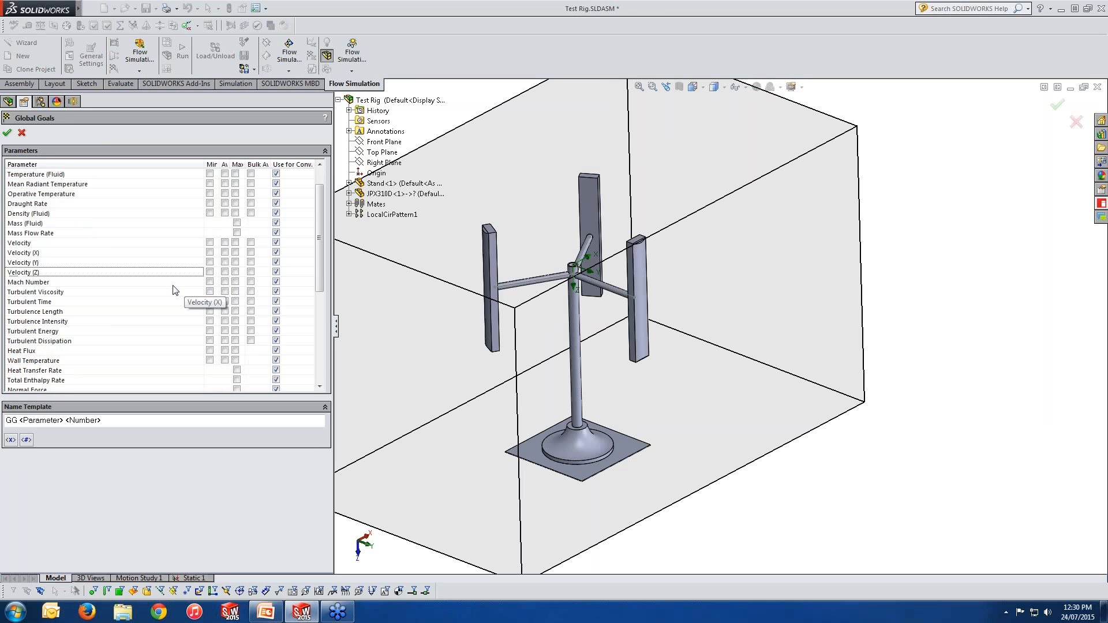
{"action": "scroll", "coordinate": [173, 290], "scroll_direction": "down", "scroll_amount": 5}
{"action": "scroll", "coordinate": [173, 290], "scroll_direction": "down", "scroll_amount": 2}
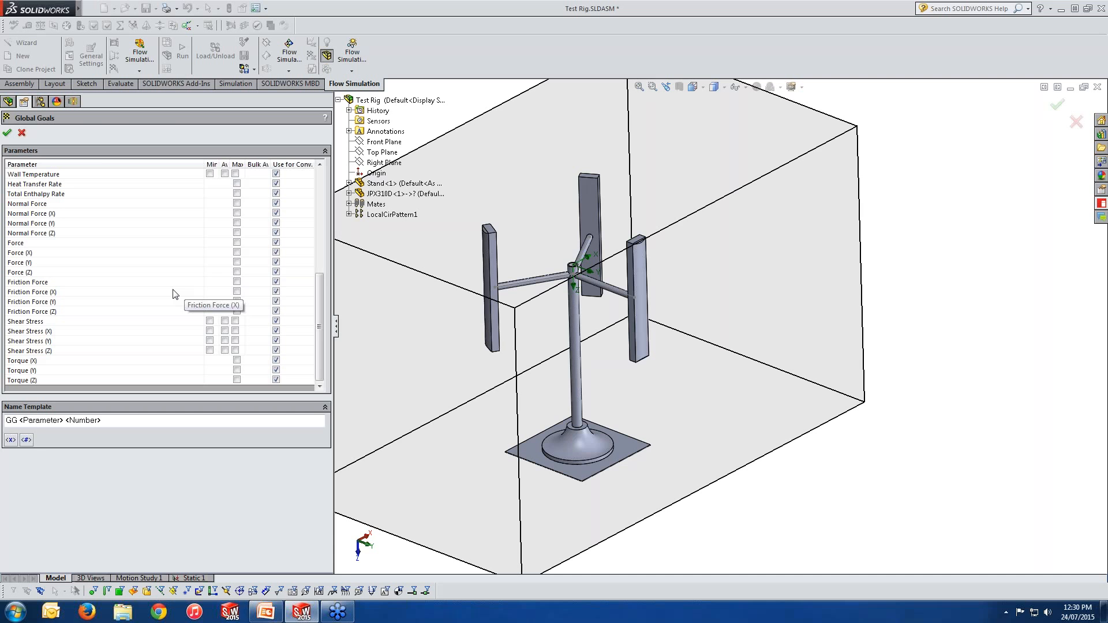
{"action": "left_click", "coordinate": [7, 132]}
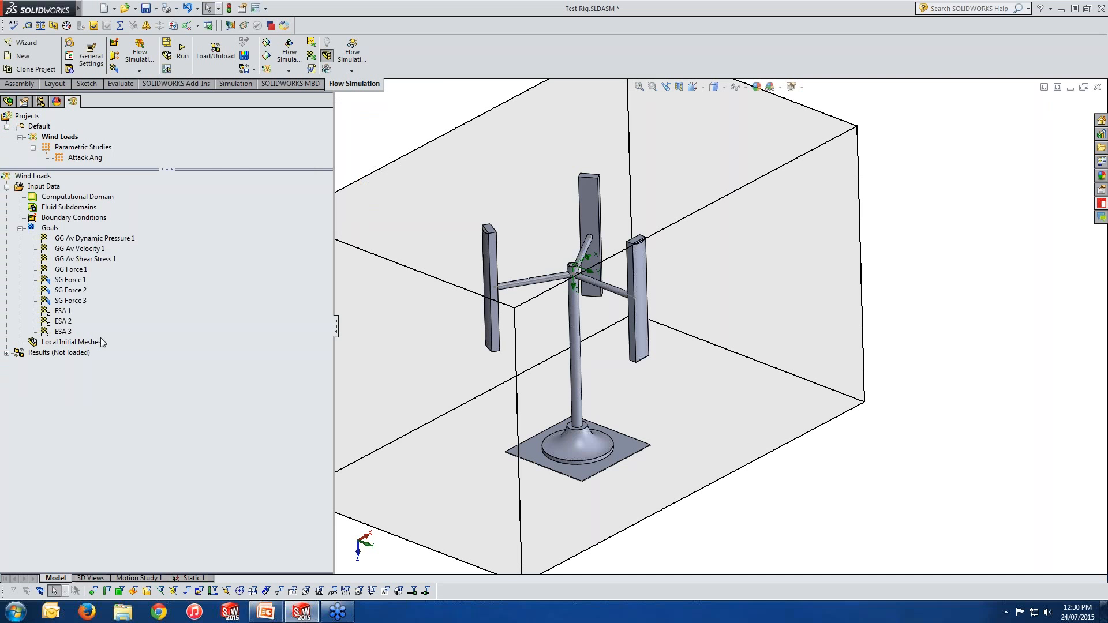
Step: Select the ESA goals in turn and open ESA 2's definition to review its expression
{"action": "left_click", "coordinate": [63, 313]}
{"action": "left_click", "coordinate": [63, 322]}
{"action": "left_click", "coordinate": [66, 333]}
{"action": "left_click", "coordinate": [68, 322]}
{"action": "left_click", "coordinate": [68, 312]}
{"action": "left_click", "coordinate": [69, 323]}
{"action": "right_click", "coordinate": [69, 322]}
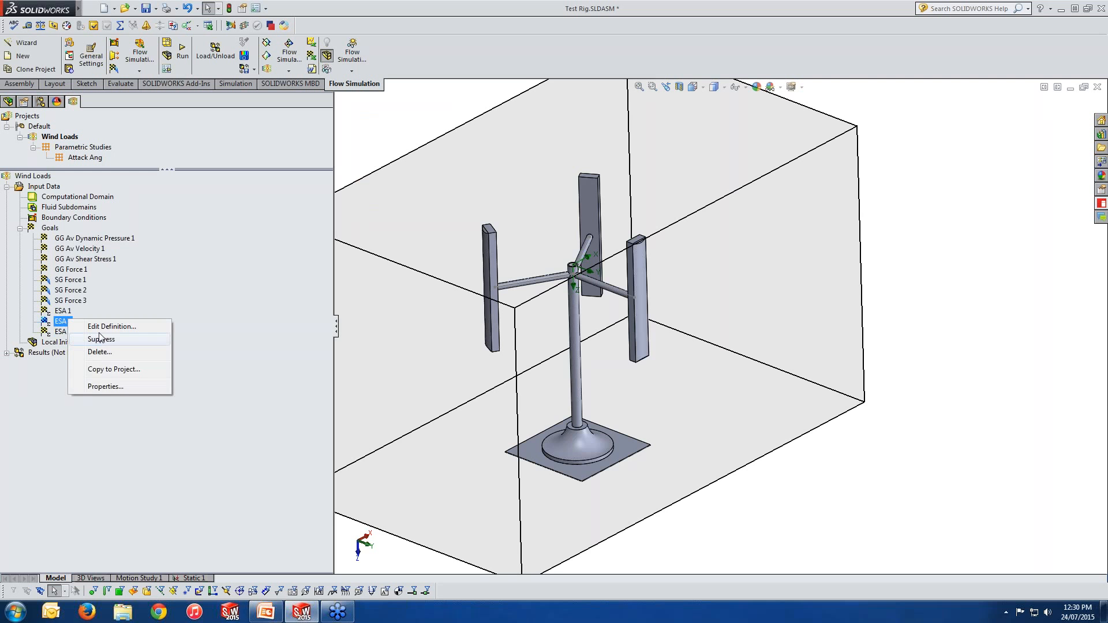
{"action": "left_click", "coordinate": [95, 336]}
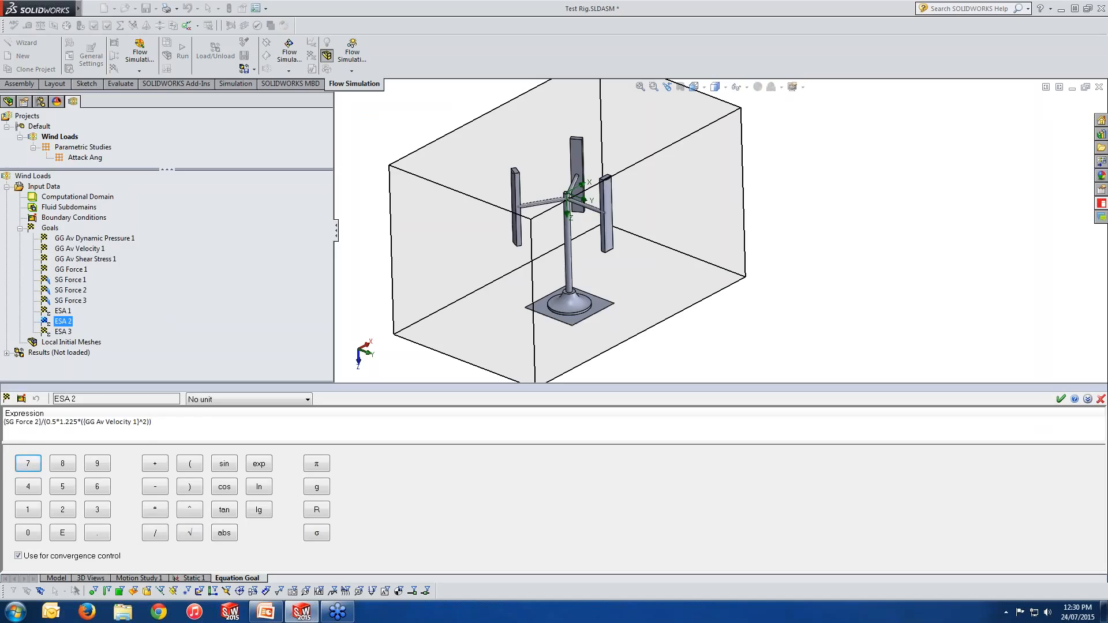
{"action": "left_click", "coordinate": [1100, 400]}
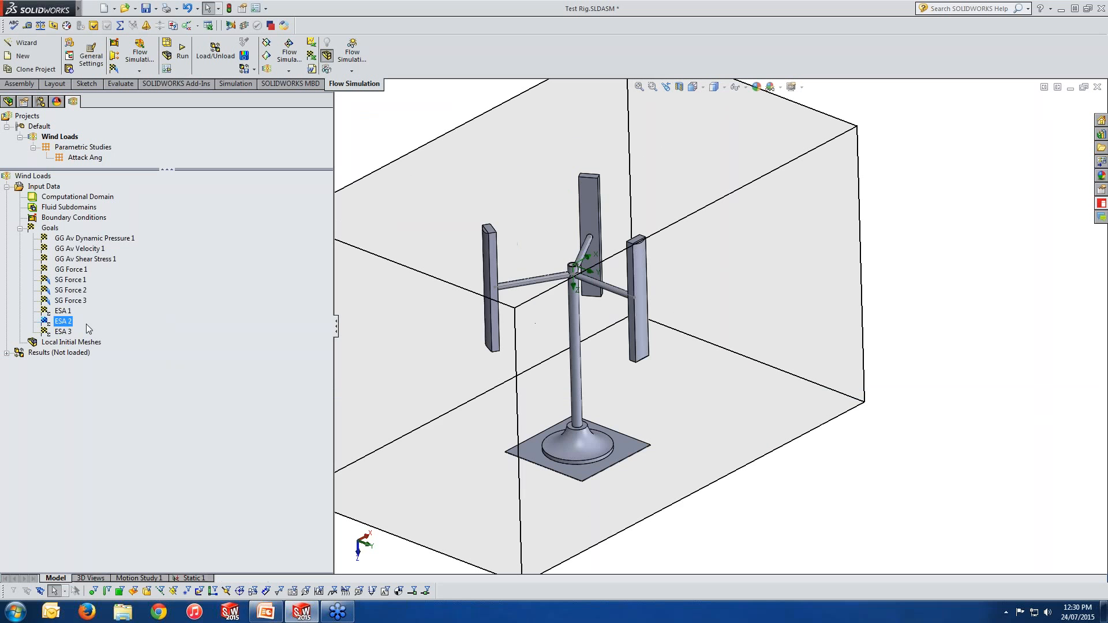
Step: Open the ESA 3 equation goal's definition to review its expression, then close it
{"action": "right_click", "coordinate": [69, 332]}
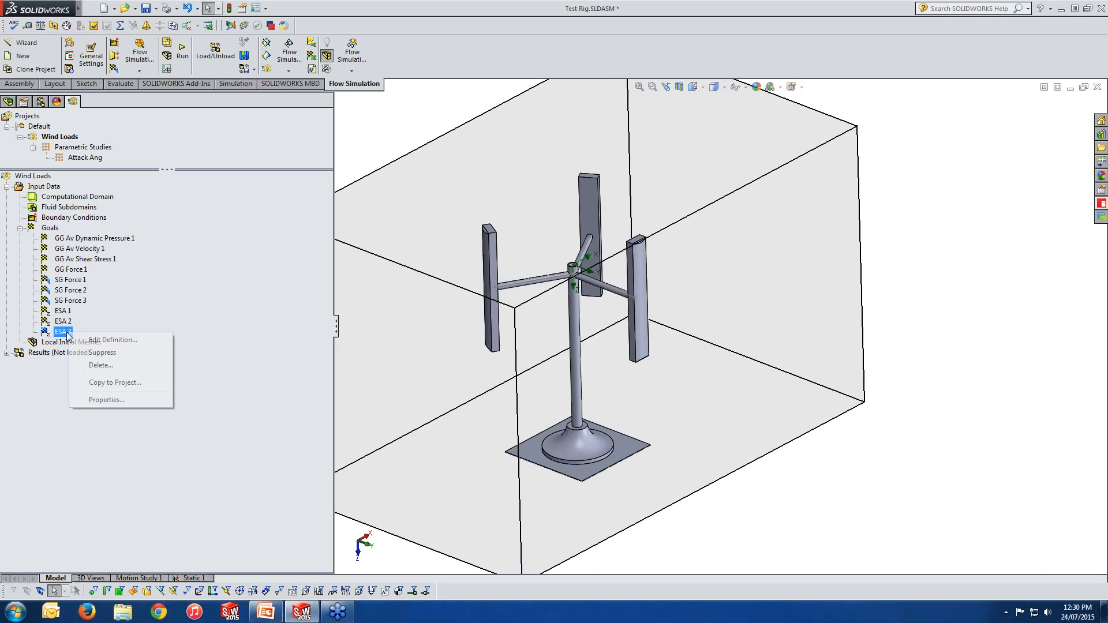
{"action": "left_click", "coordinate": [112, 341]}
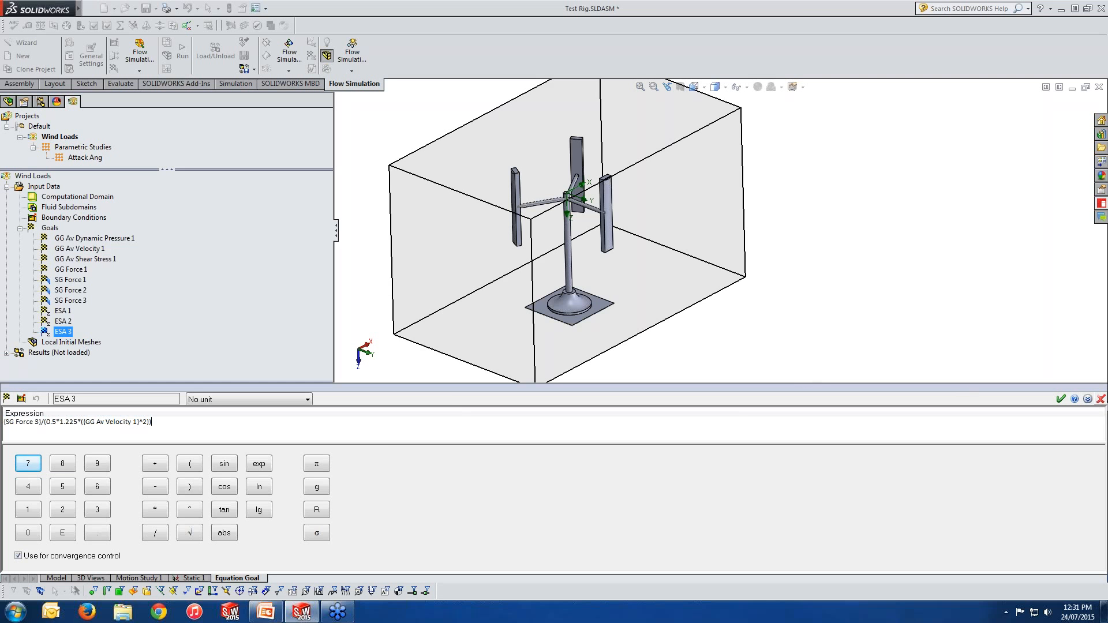
{"action": "left_click", "coordinate": [1099, 400]}
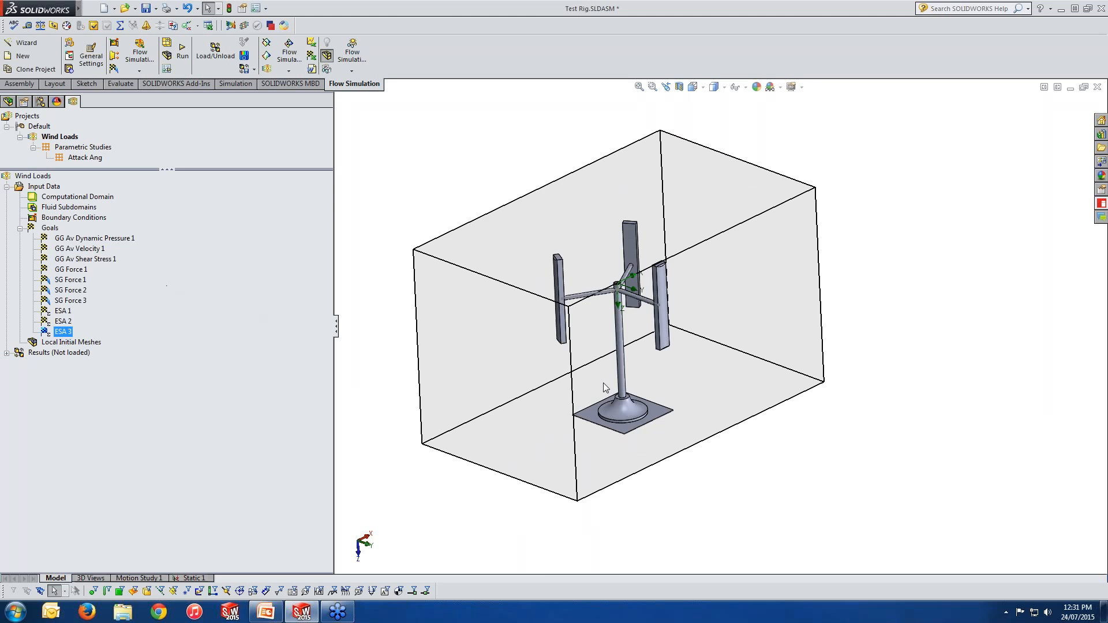
Step: Create a new parametric study on the Wind Loads project
{"action": "middle_click_drag", "start_coordinate": [604, 383], "coordinate": [611, 550]}
{"action": "key", "text": "space"}
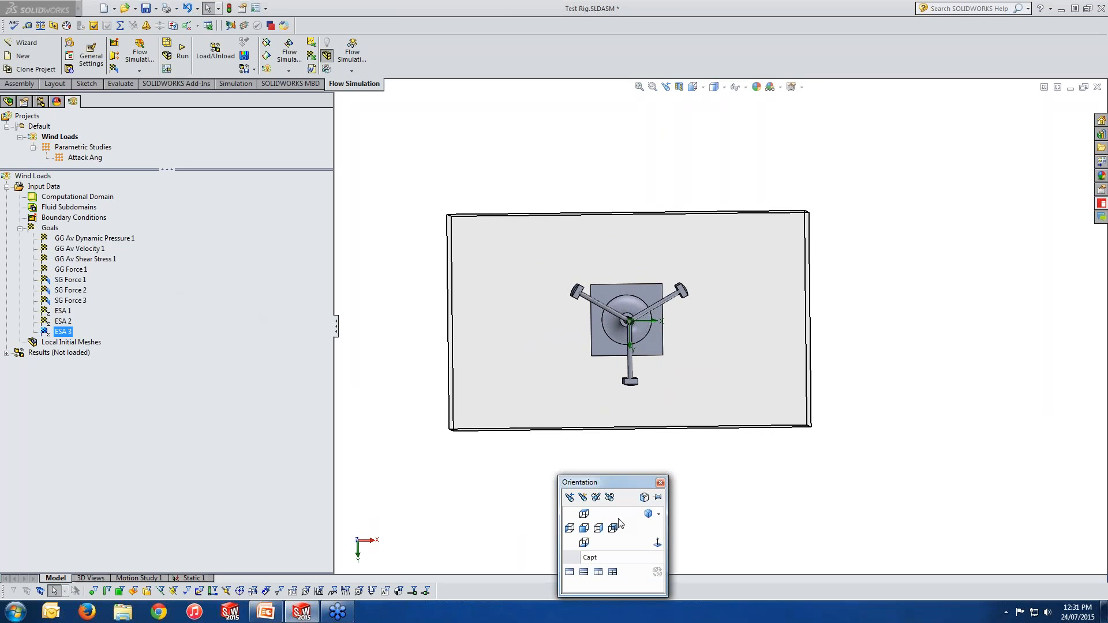
{"action": "left_click", "coordinate": [657, 542]}
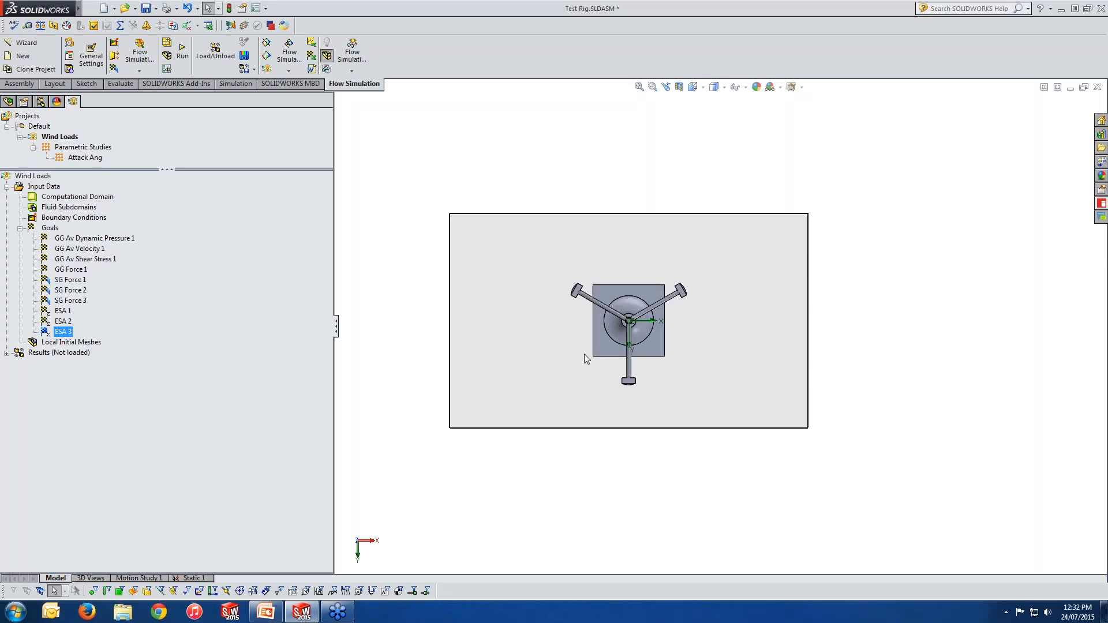
{"action": "right_click", "coordinate": [60, 139]}
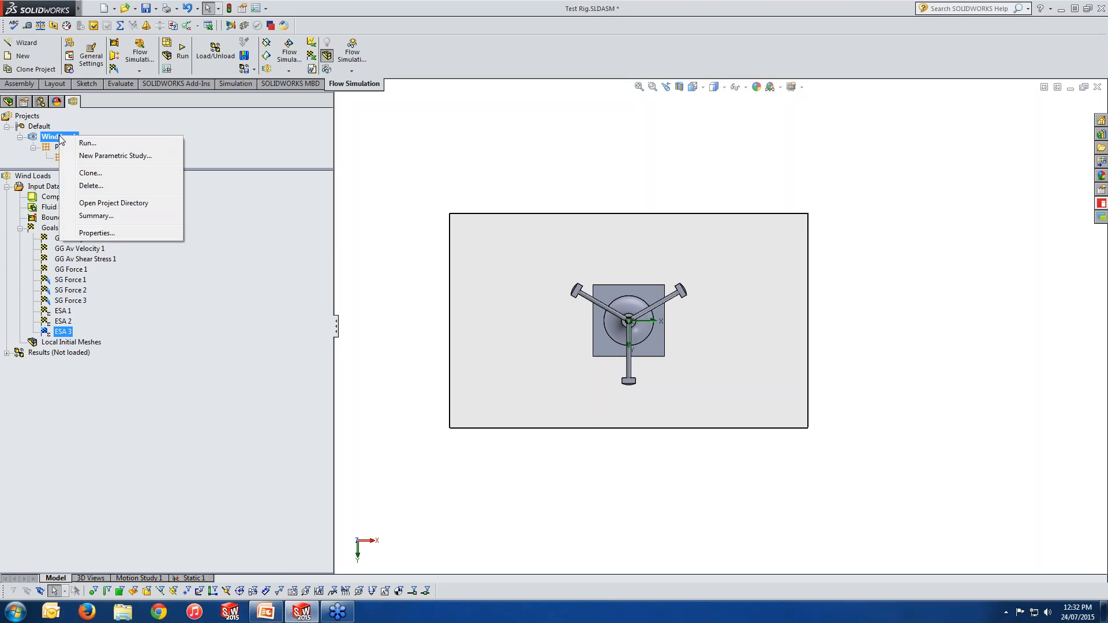
{"action": "left_click", "coordinate": [95, 157]}
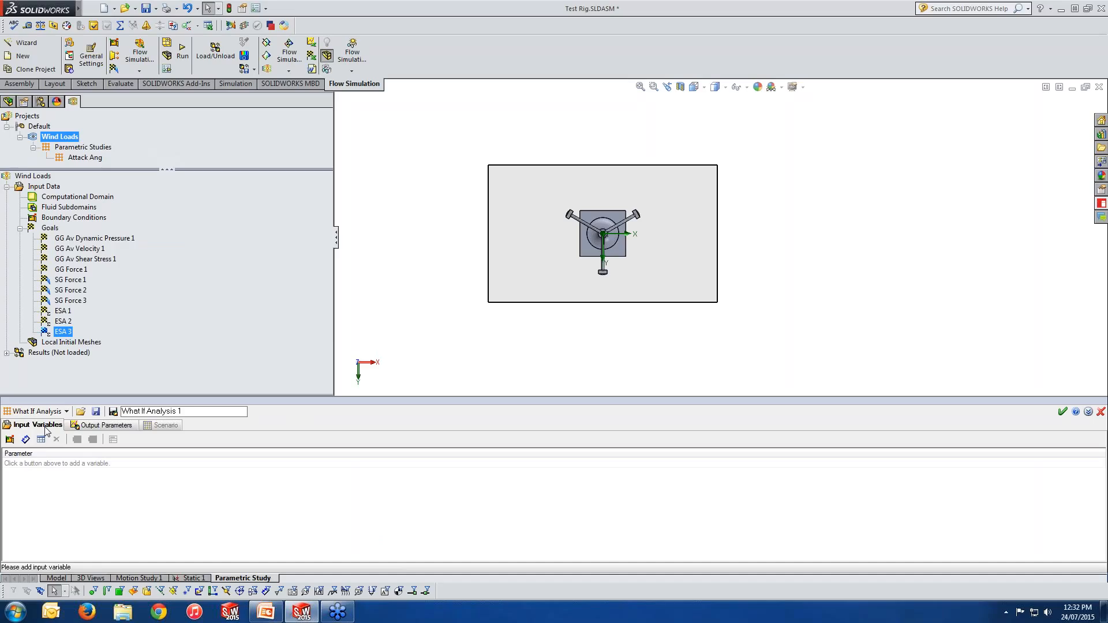
Step: Add the initial Velocity in X direction as an input variable of the study
{"action": "left_click", "coordinate": [10, 440]}
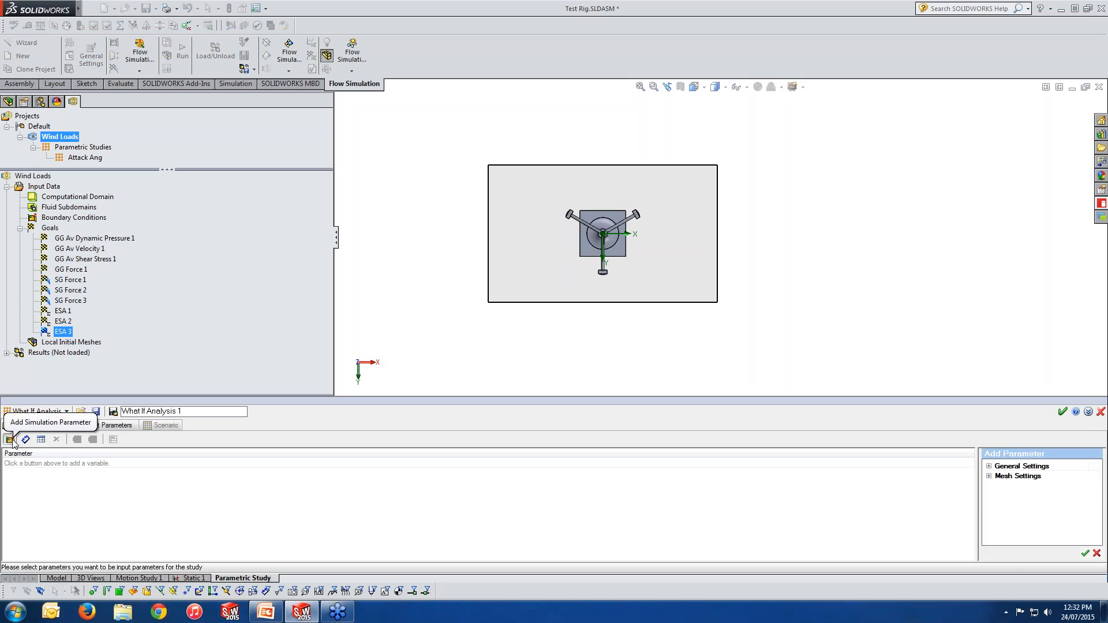
{"action": "left_click", "coordinate": [988, 467]}
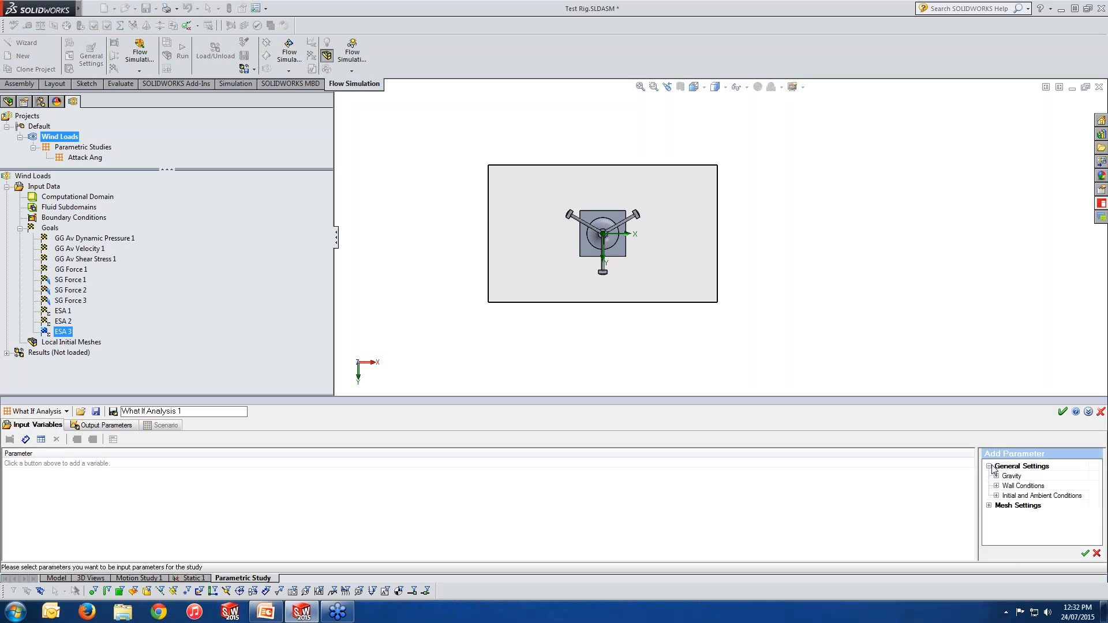
{"action": "left_click", "coordinate": [996, 496]}
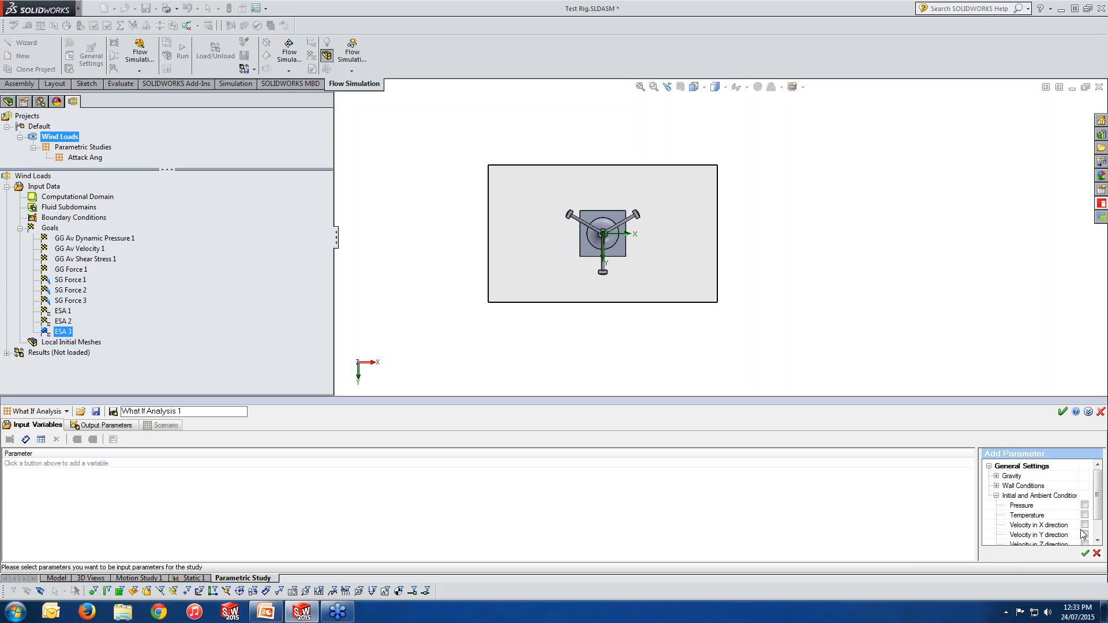
{"action": "scroll", "coordinate": [1096, 513], "scroll_direction": "down", "scroll_amount": 3}
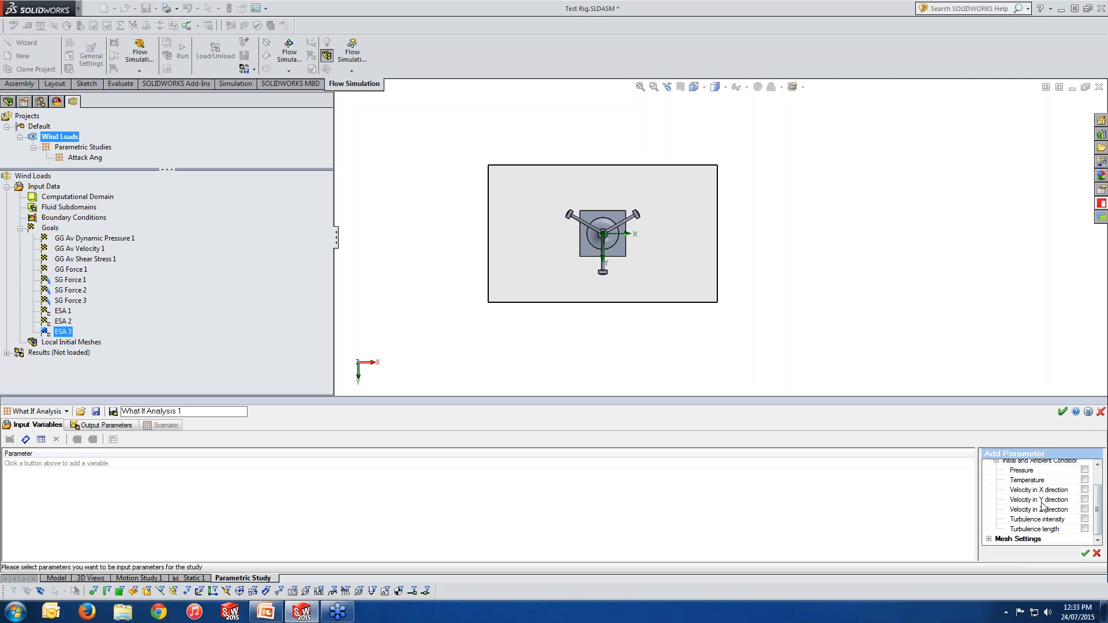
{"action": "left_click", "coordinate": [1085, 490]}
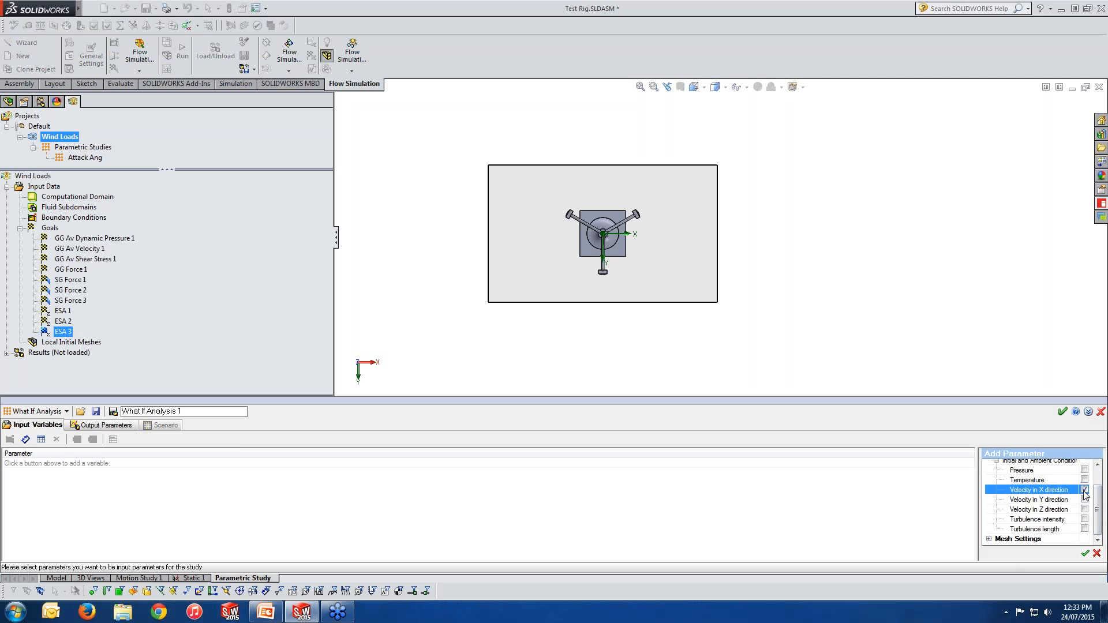
{"action": "left_click", "coordinate": [1085, 554]}
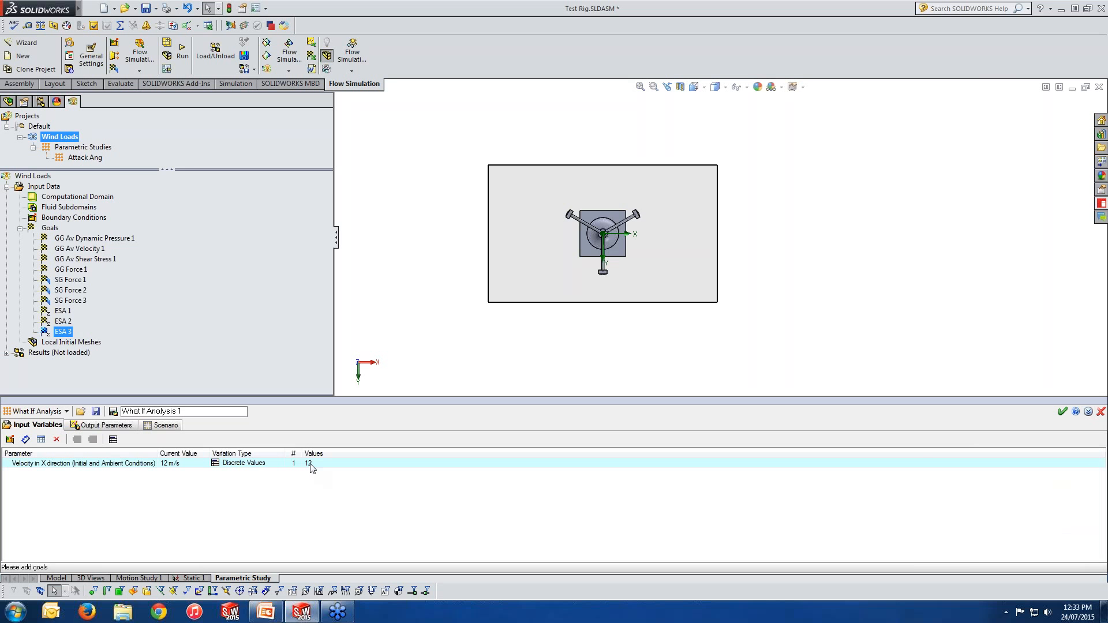
{"action": "left_click", "coordinate": [310, 466]}
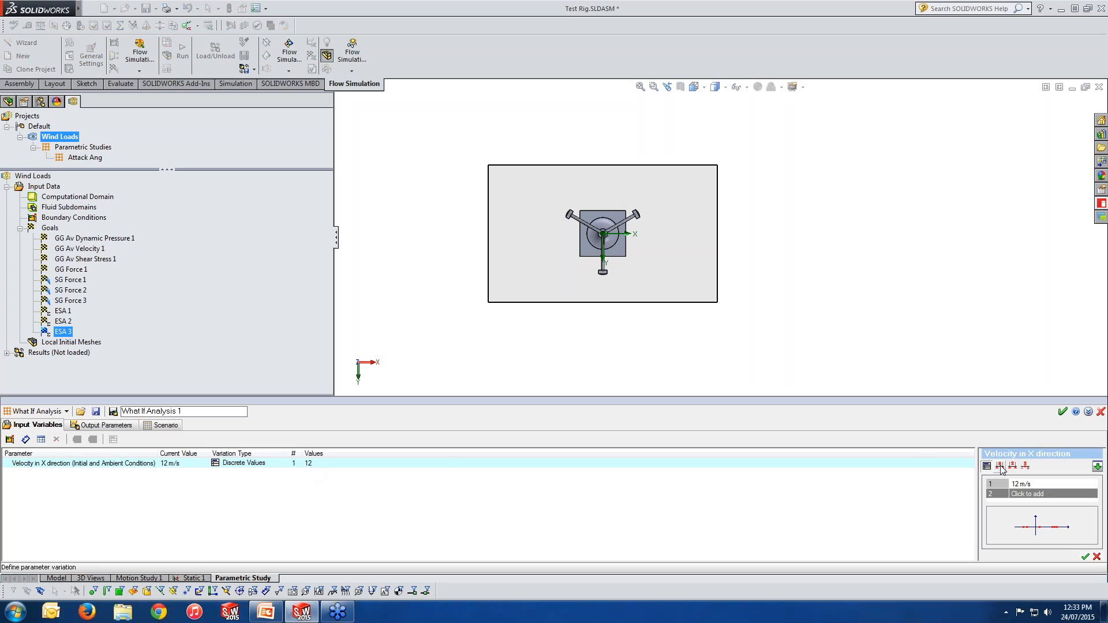
{"action": "left_click", "coordinate": [1000, 466]}
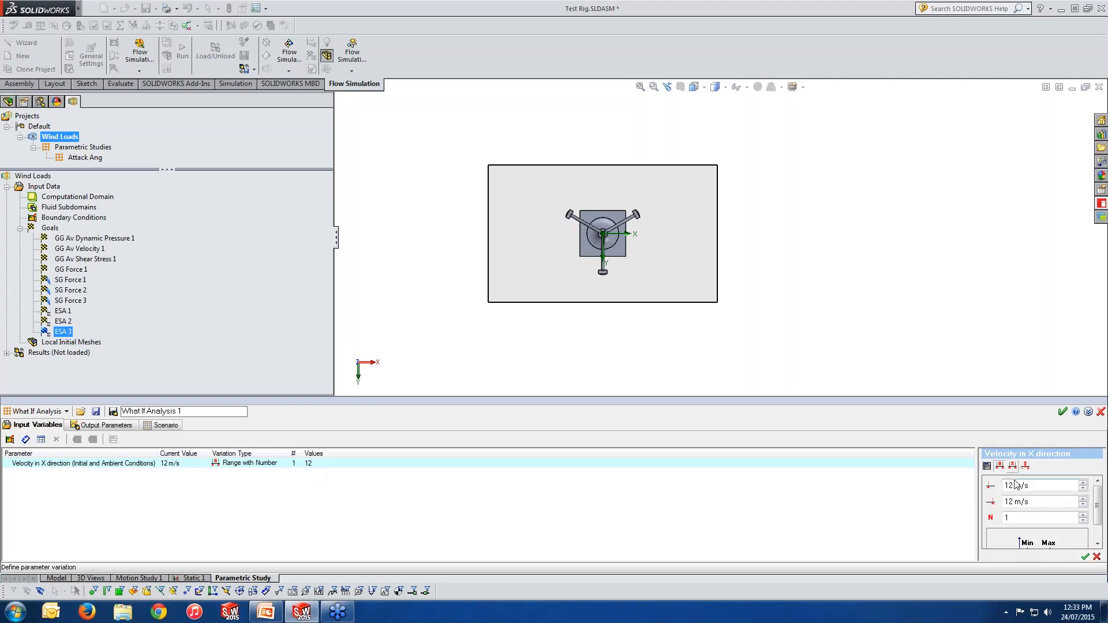
{"action": "left_click", "coordinate": [1012, 465]}
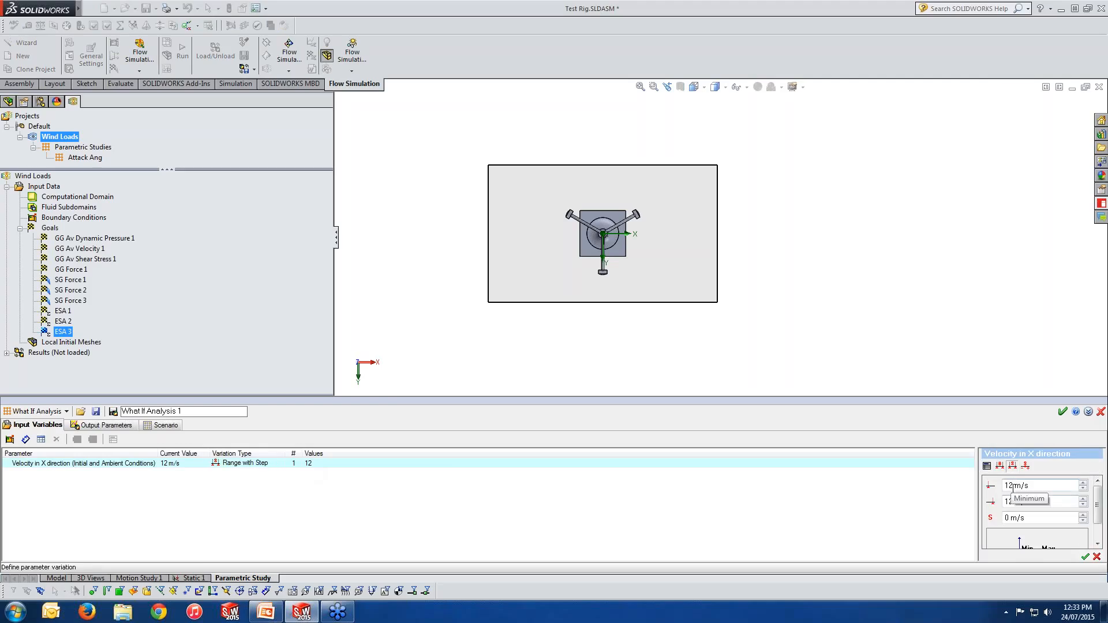
{"action": "mouse_move", "coordinate": [1014, 488]}
{"action": "left_mouse_down"}
{"action": "mouse_move", "coordinate": [998, 488]}
{"action": "mouse_move", "coordinate": [1002, 502]}
{"action": "left_mouse_up"}
{"action": "type", "text": "1"}
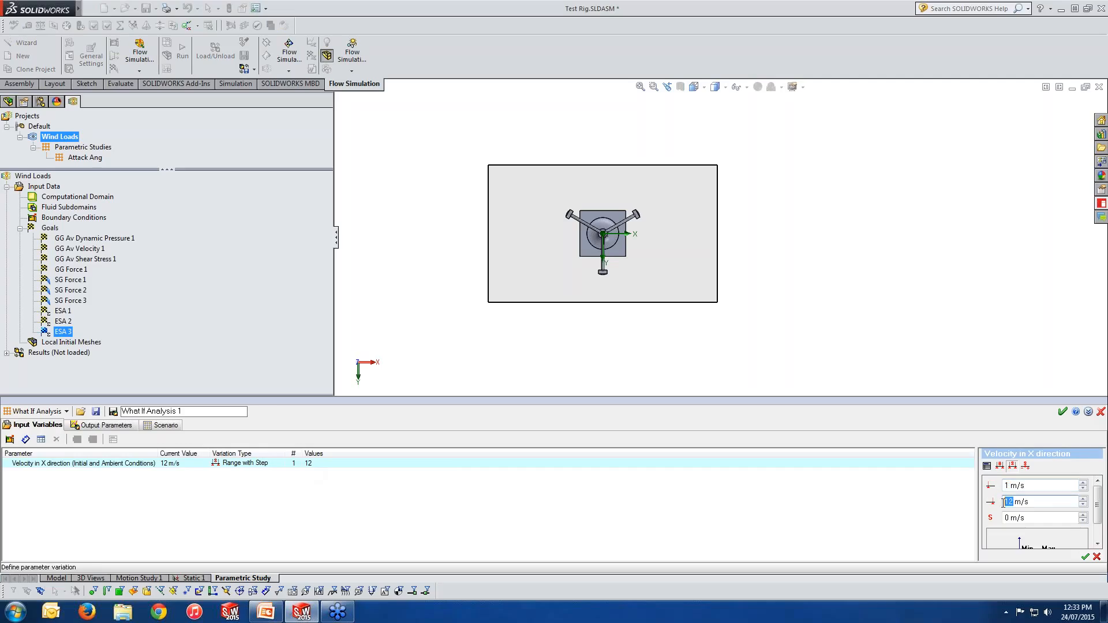
{"action": "type", "text": "20"}
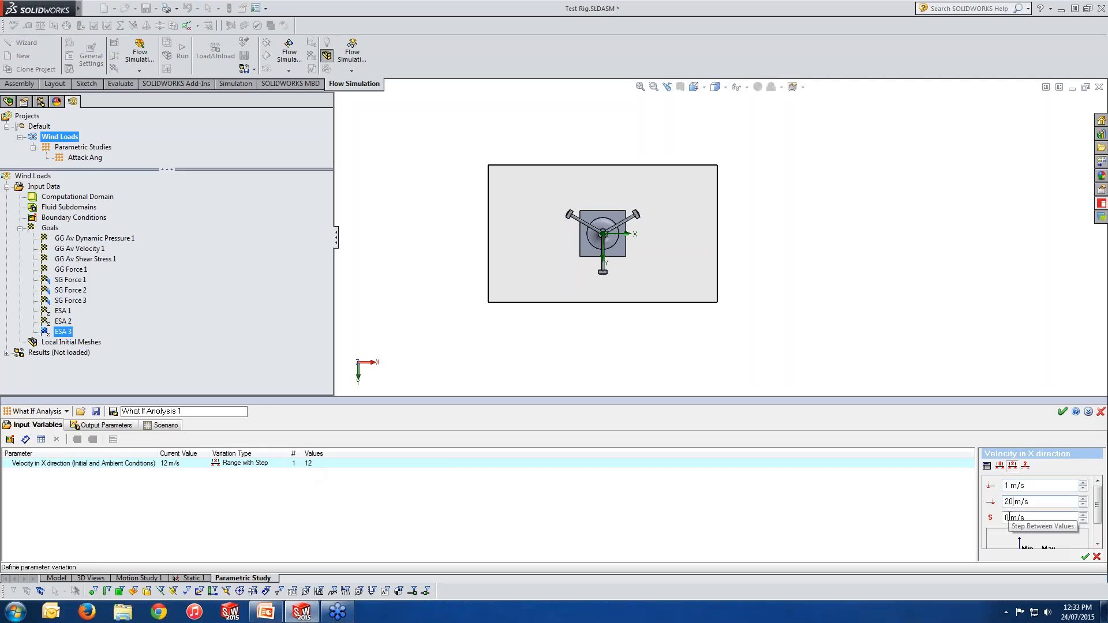
{"action": "left_click_drag", "start_coordinate": [1010, 517], "coordinate": [1005, 518]}
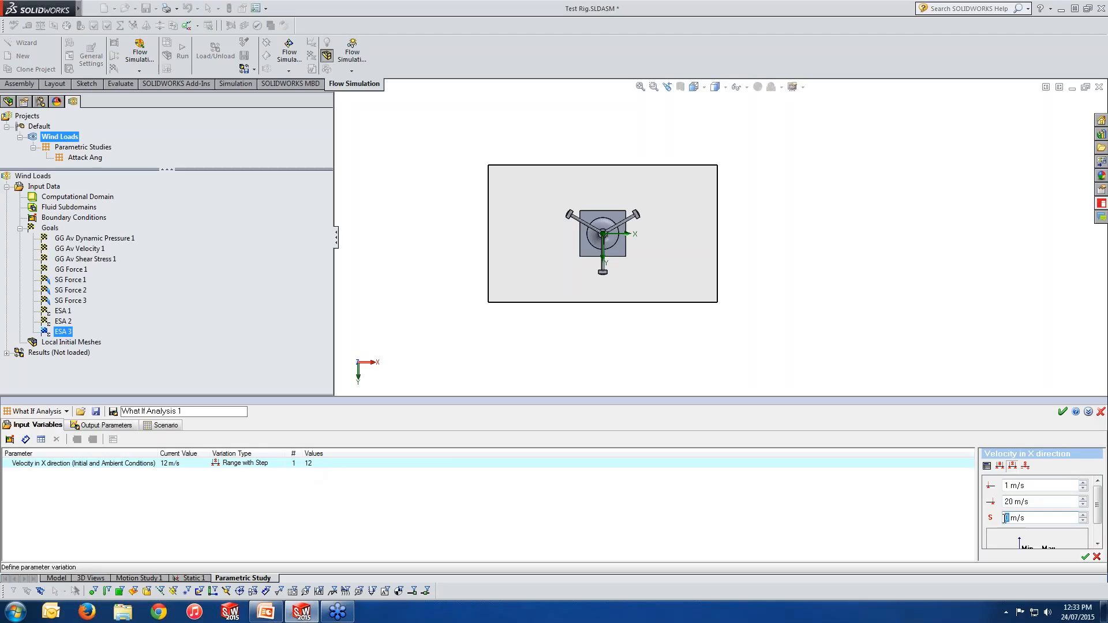
{"action": "type", "text": "2"}
{"action": "left_click", "coordinate": [1096, 557]}
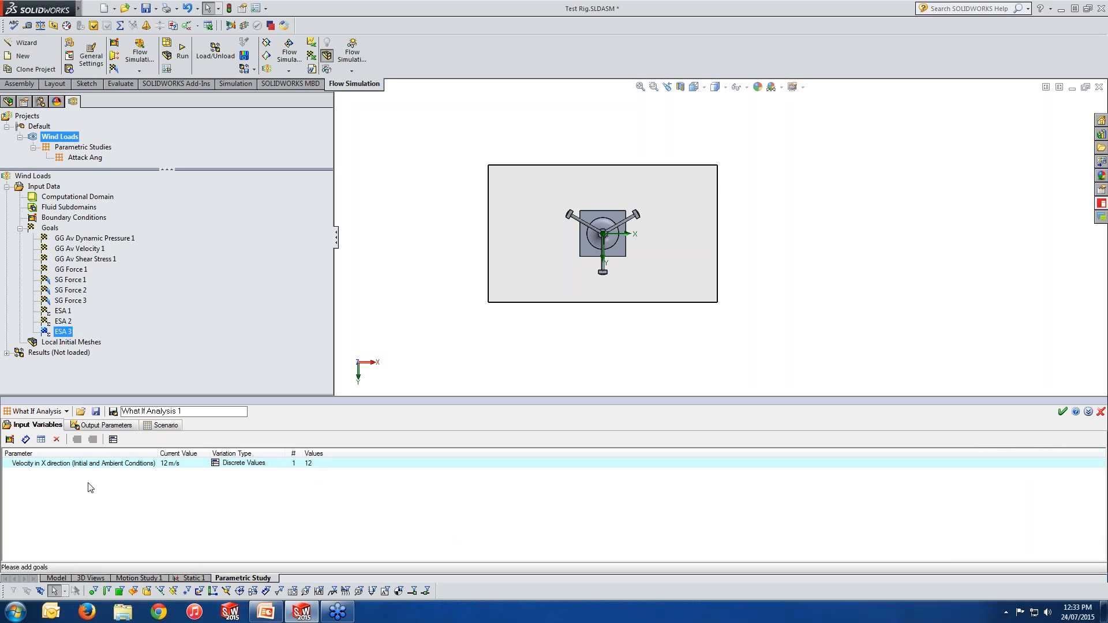
Step: Add the Angle1 mate's angle dimension D1 as a second input variable of the study
{"action": "left_click", "coordinate": [26, 439]}
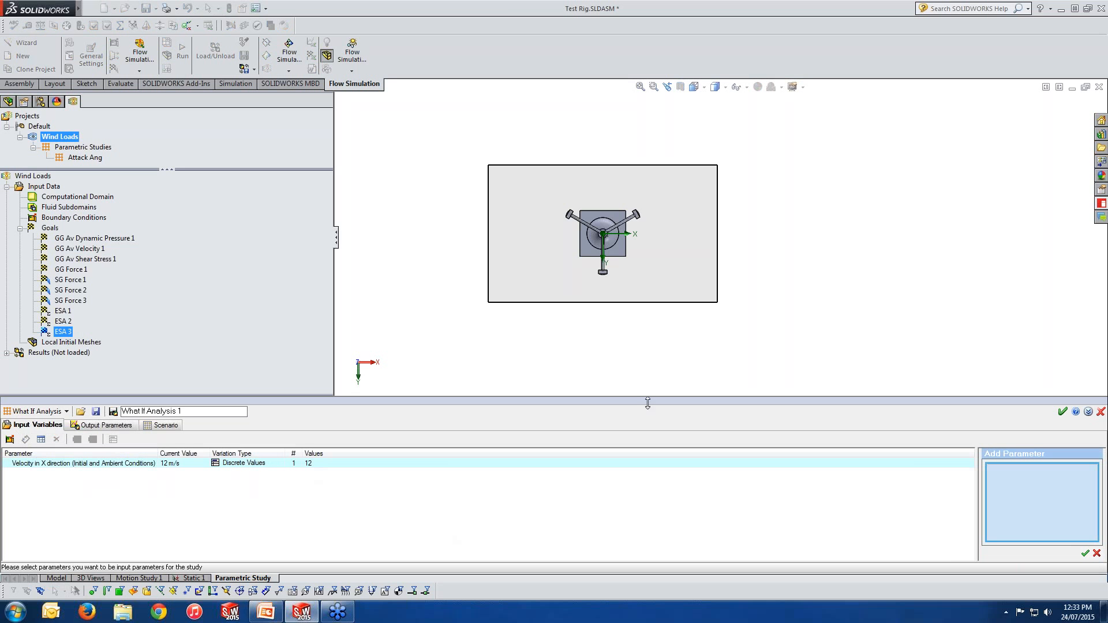
{"action": "middle_click_drag", "start_coordinate": [628, 326], "coordinate": [631, 212]}
{"action": "scroll", "coordinate": [602, 236], "scroll_direction": "down", "scroll_amount": 8}
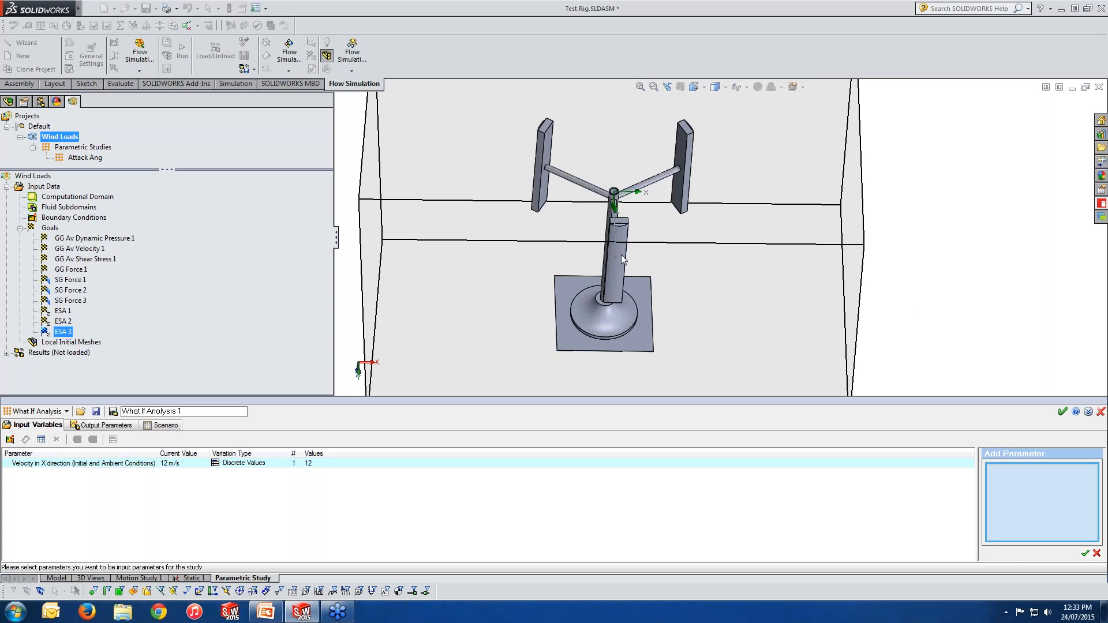
{"action": "left_click", "coordinate": [599, 244]}
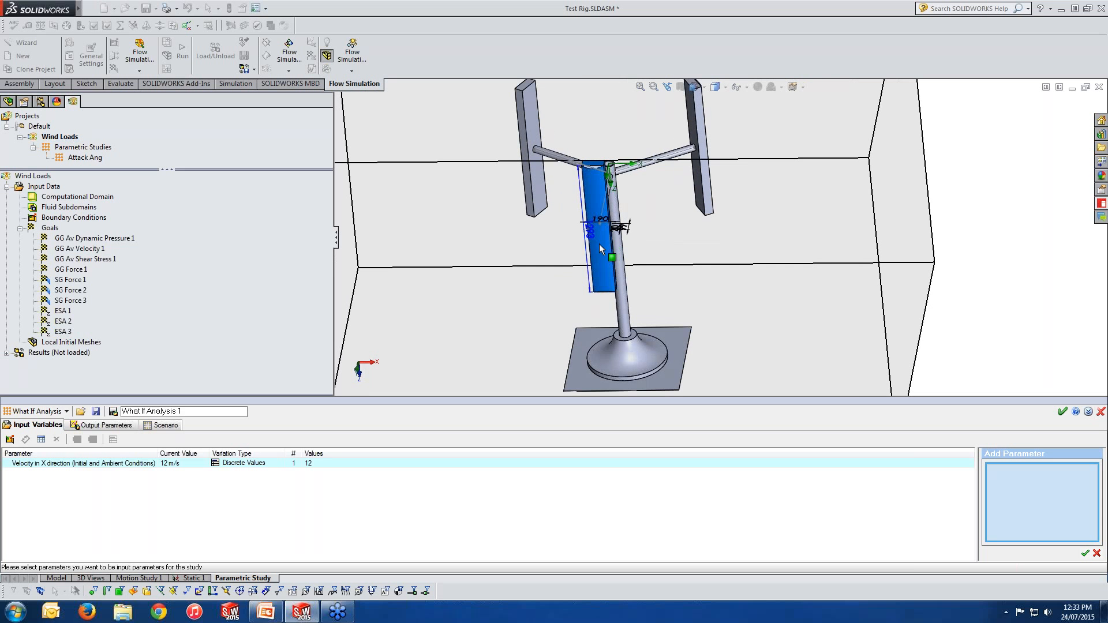
{"action": "middle_click_drag", "start_coordinate": [599, 244], "coordinate": [595, 266]}
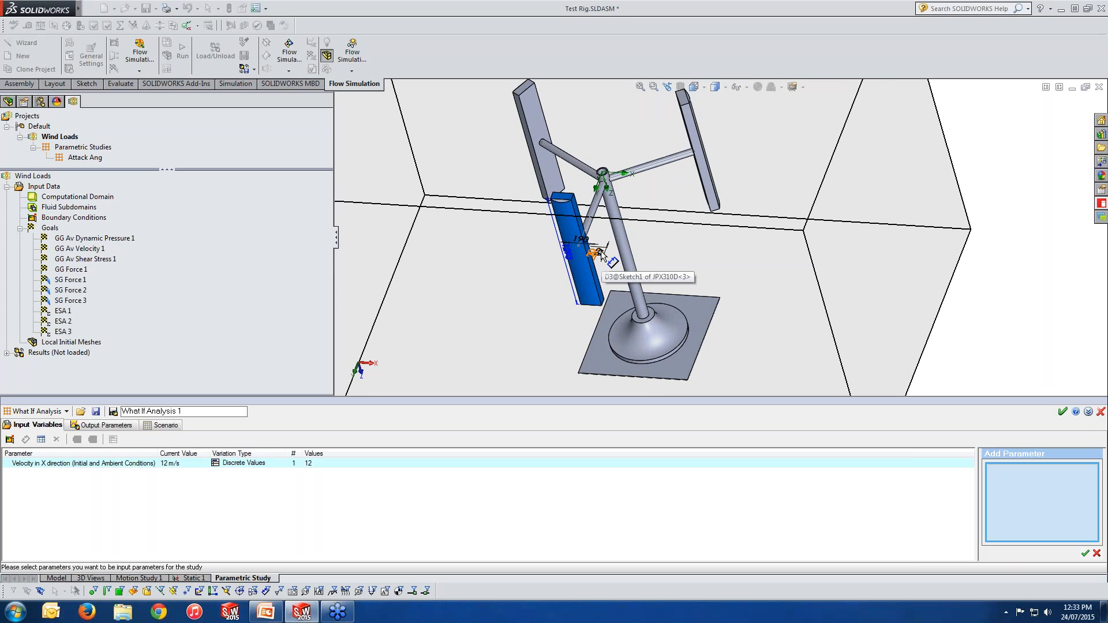
{"action": "left_click", "coordinate": [9, 103]}
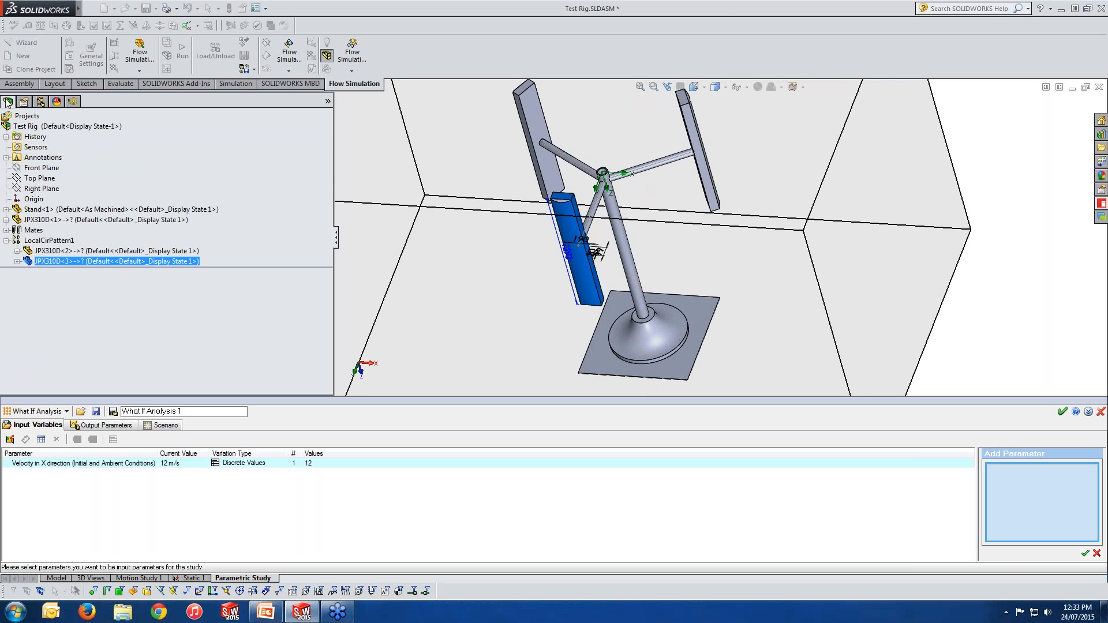
{"action": "left_click", "coordinate": [5, 229]}
{"action": "left_click", "coordinate": [53, 273]}
{"action": "left_click", "coordinate": [53, 261]}
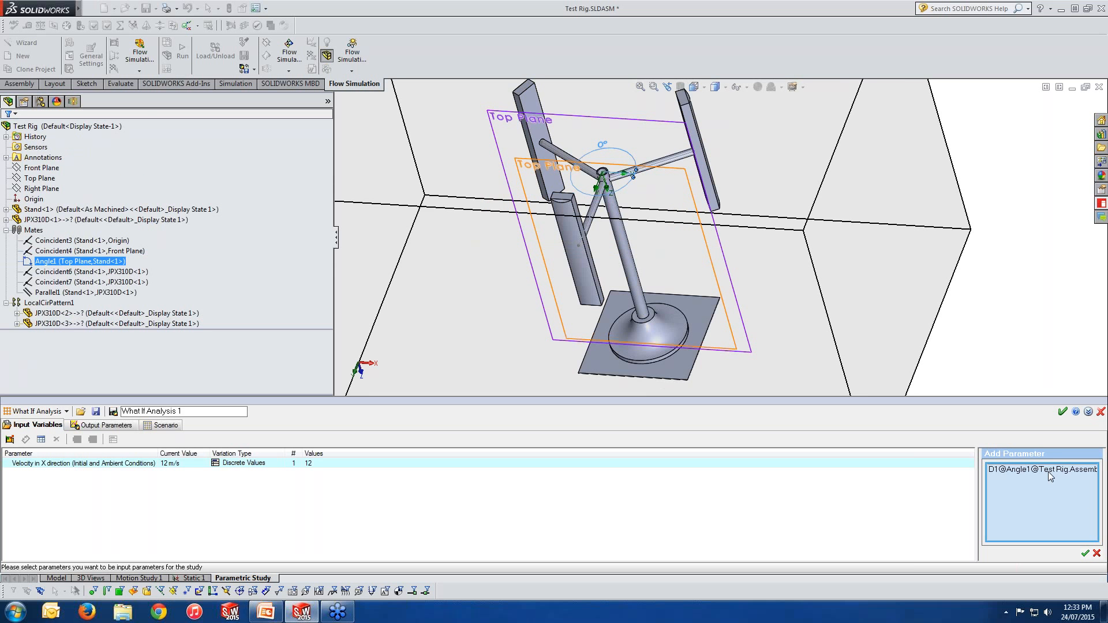
{"action": "left_click", "coordinate": [1085, 553]}
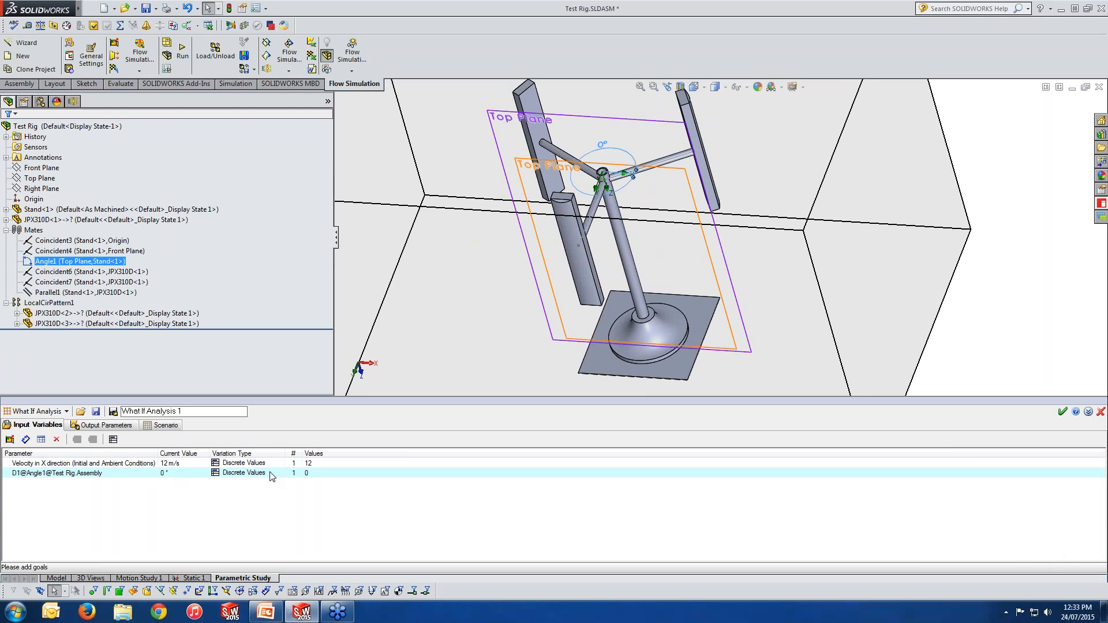
Step: Vary the Angle1 dimension as a range with step from 0° to 90° in 15° increments
{"action": "left_click", "coordinate": [316, 475]}
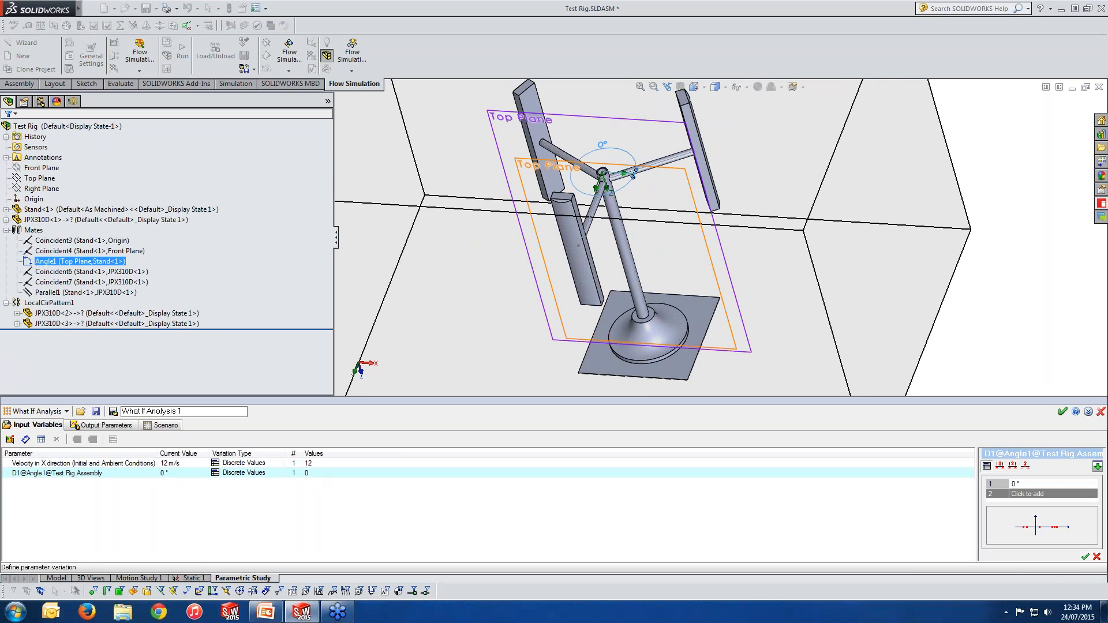
{"action": "left_click", "coordinate": [1013, 465]}
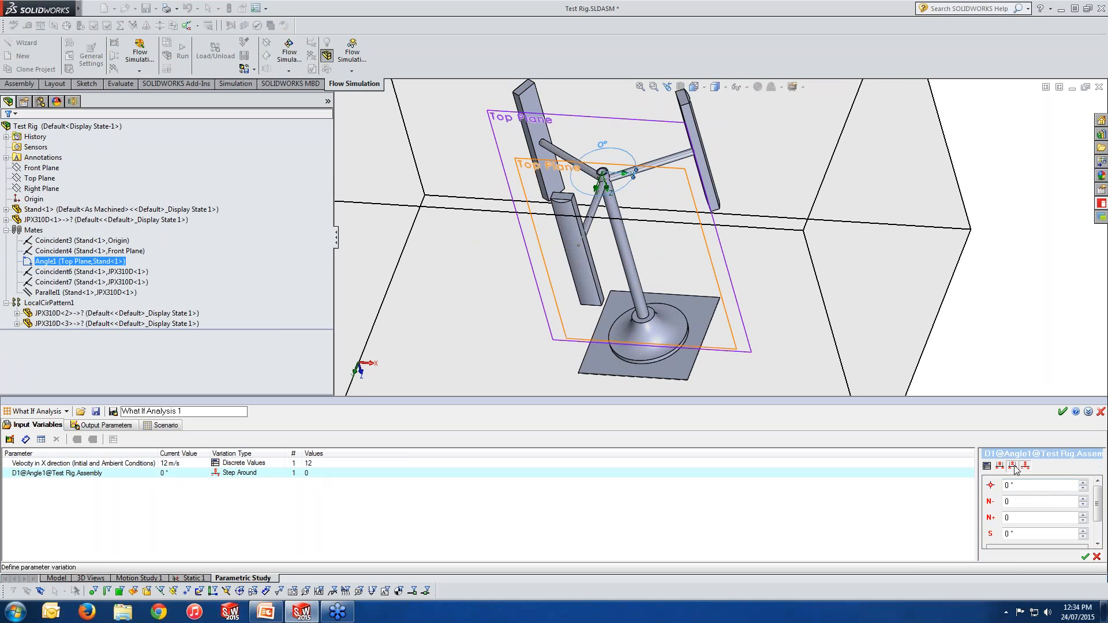
{"action": "left_click", "coordinate": [1014, 466]}
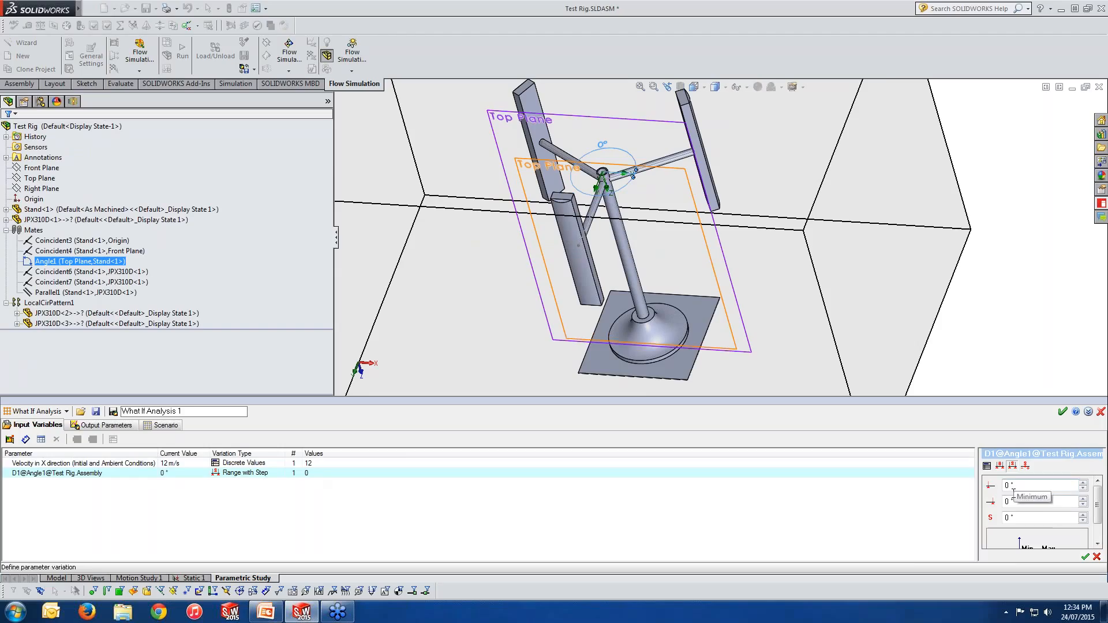
{"action": "left_click", "coordinate": [1023, 500]}
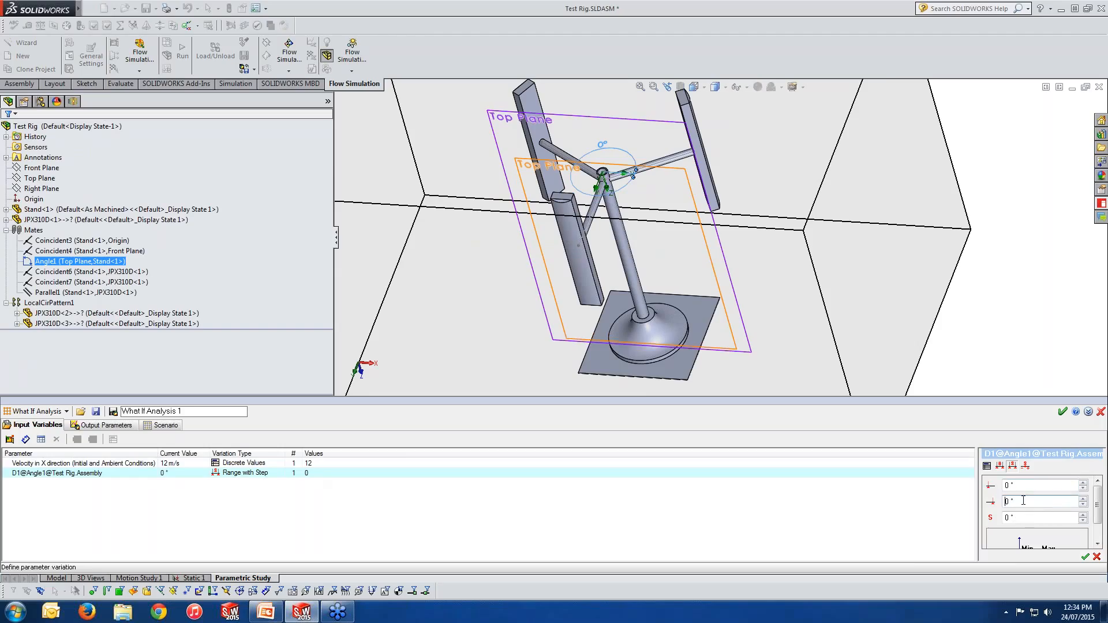
{"action": "type", "text": "9"}
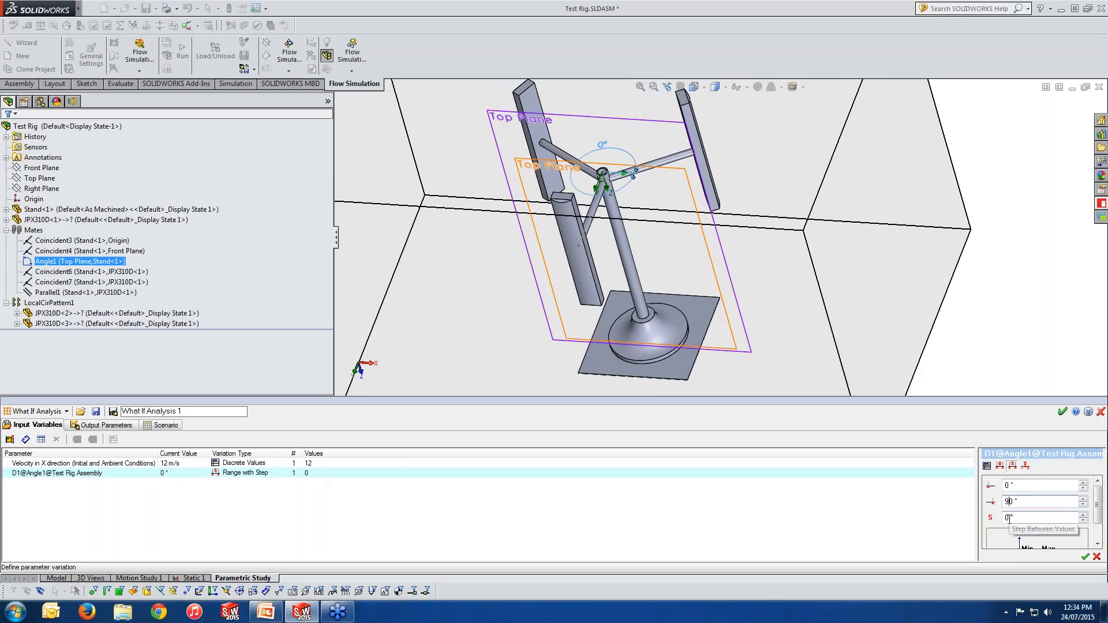
{"action": "left_click_drag", "start_coordinate": [1009, 518], "coordinate": [1003, 518]}
{"action": "type", "text": "15"}
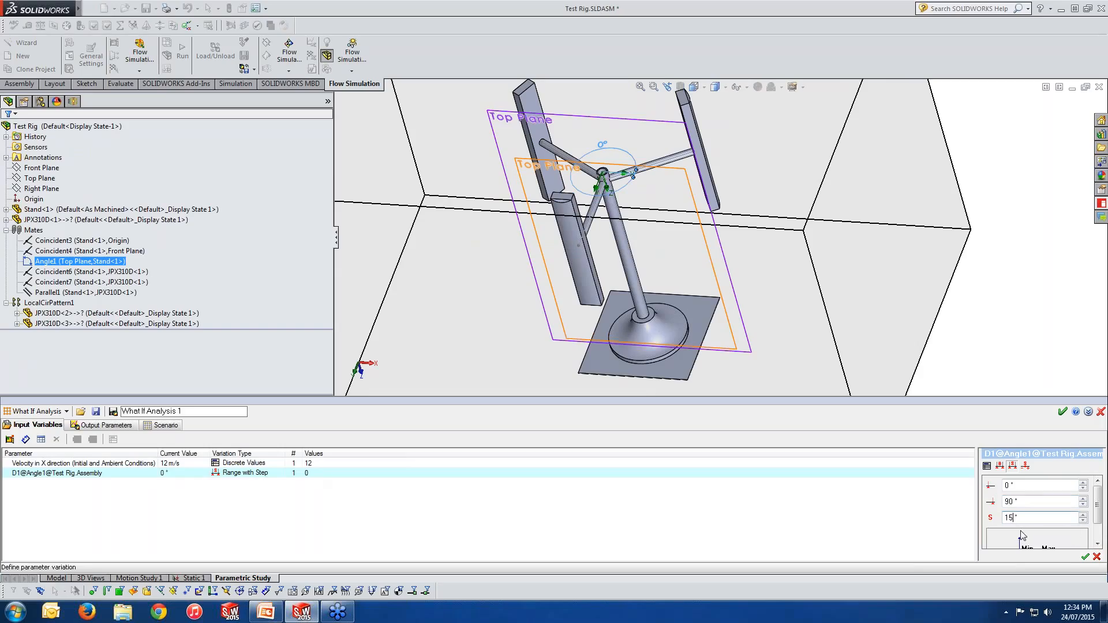
{"action": "left_click", "coordinate": [1085, 557]}
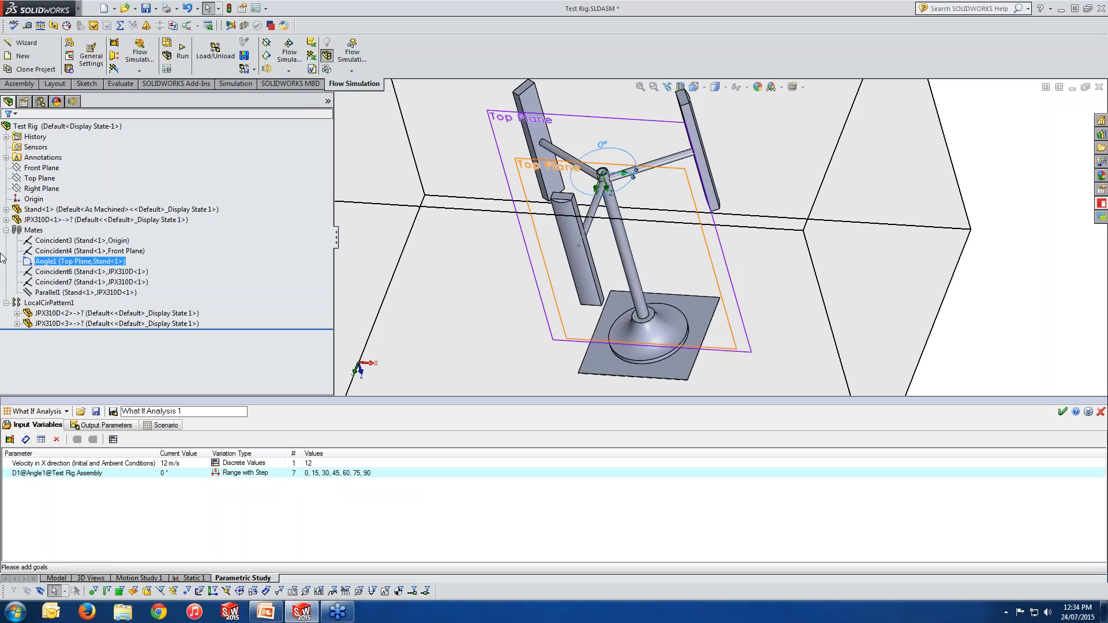
Step: Add the SG Force 1, 2, 3 and ESA 1, 2, 3 goals as output parameters of the study
{"action": "left_click", "coordinate": [86, 427]}
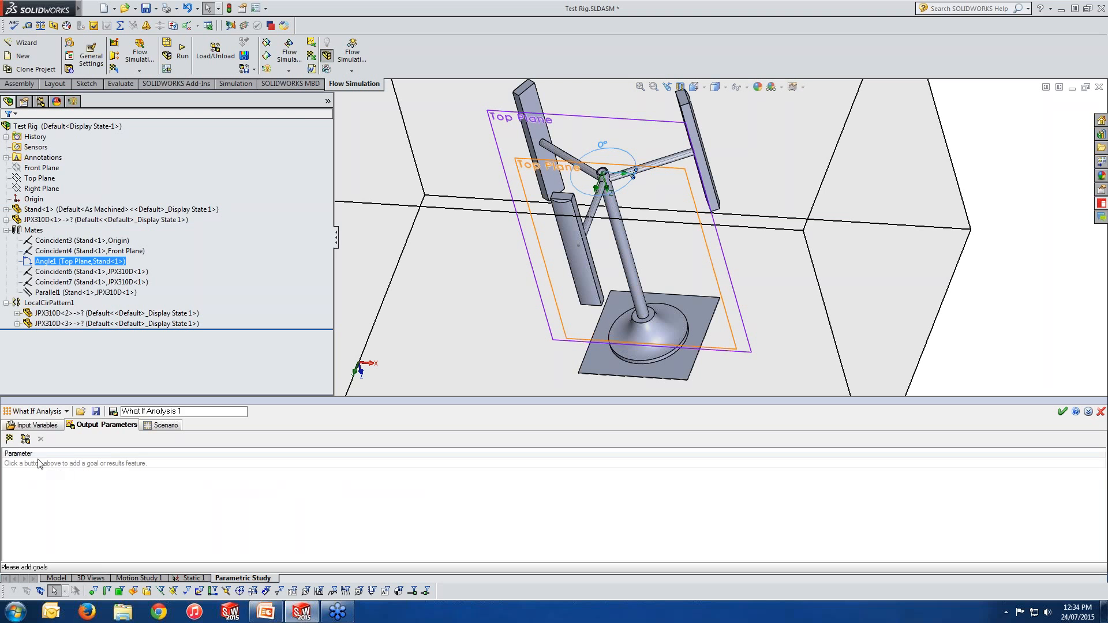
{"action": "left_click", "coordinate": [12, 440]}
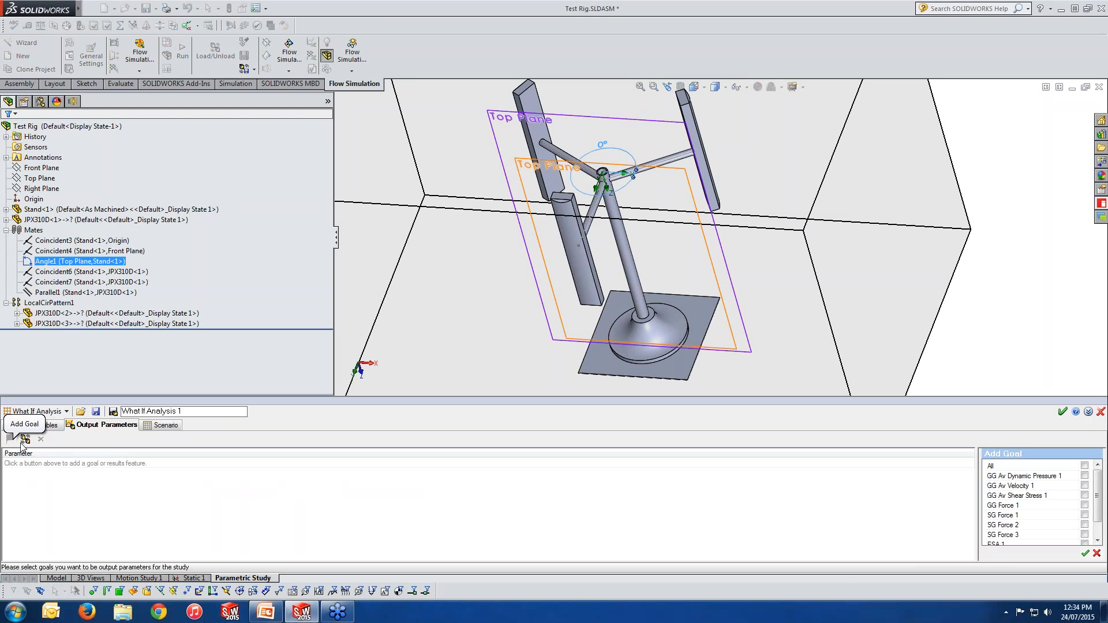
{"action": "left_click_drag", "start_coordinate": [1100, 496], "coordinate": [1099, 508]}
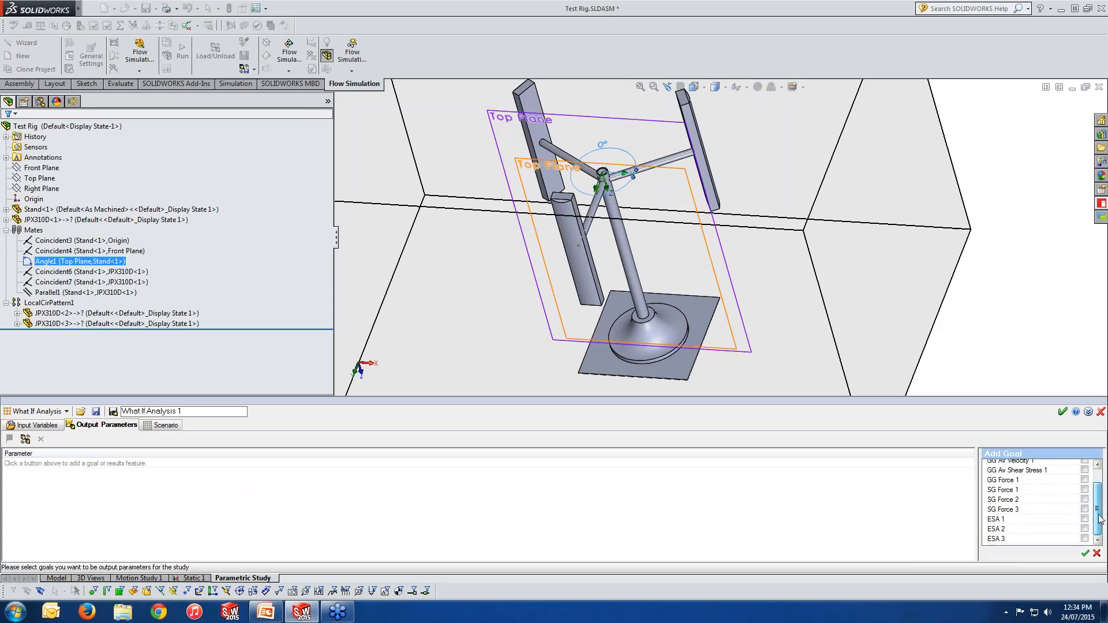
{"action": "left_click", "coordinate": [1085, 528]}
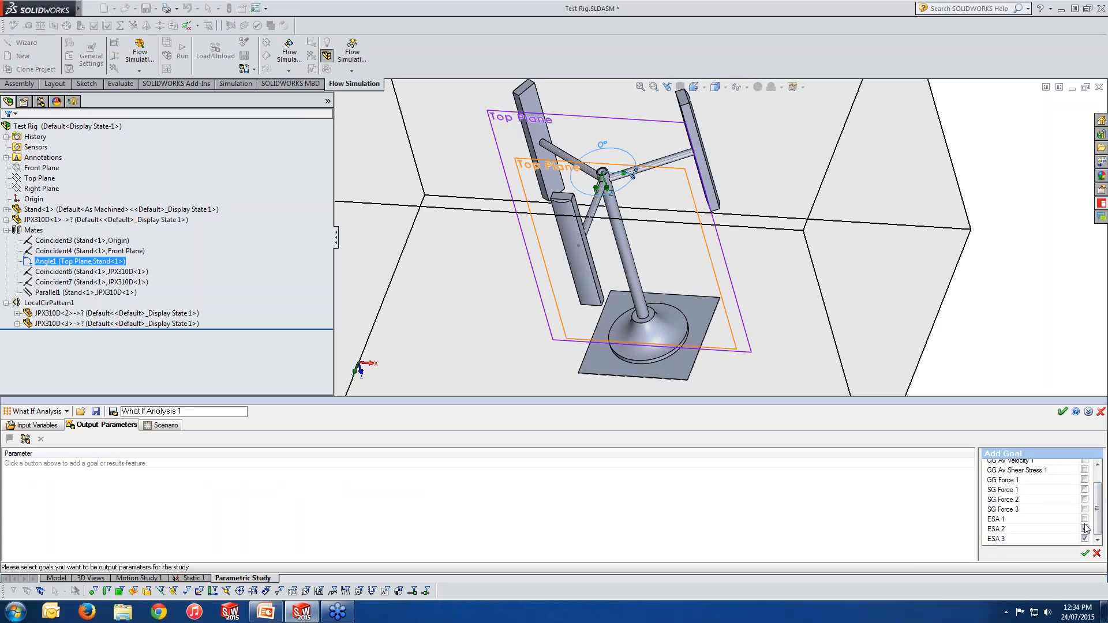
{"action": "left_click", "coordinate": [1085, 518]}
{"action": "left_click", "coordinate": [1085, 509]}
{"action": "left_click", "coordinate": [1085, 499]}
{"action": "left_click", "coordinate": [1085, 552]}
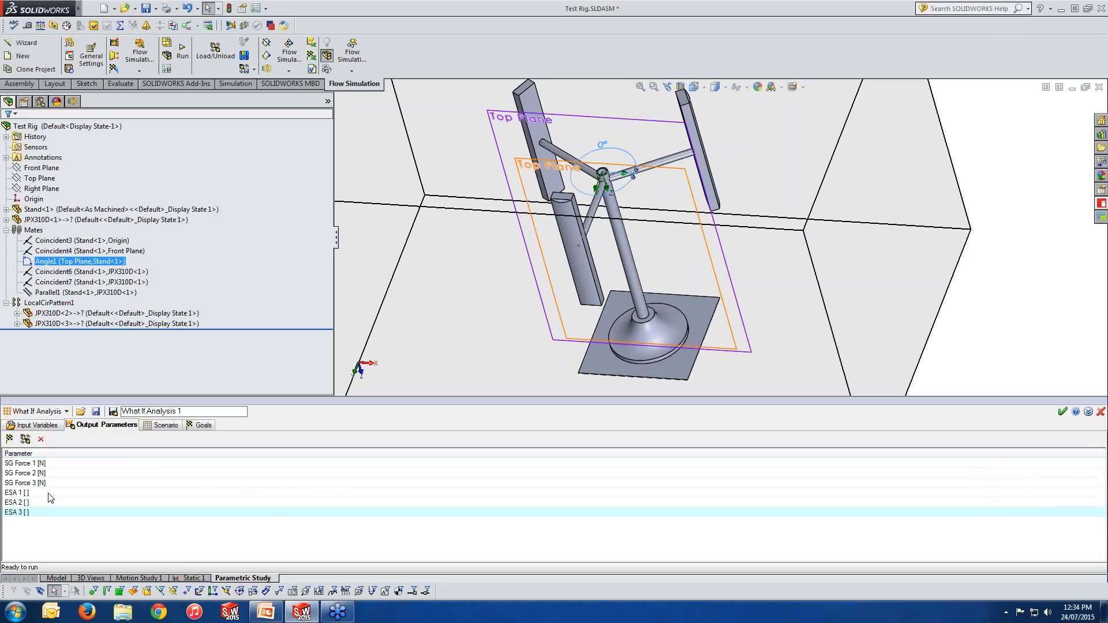
Step: Add all cut plots as output results of the study and open its scenario of design points
{"action": "left_click", "coordinate": [25, 440]}
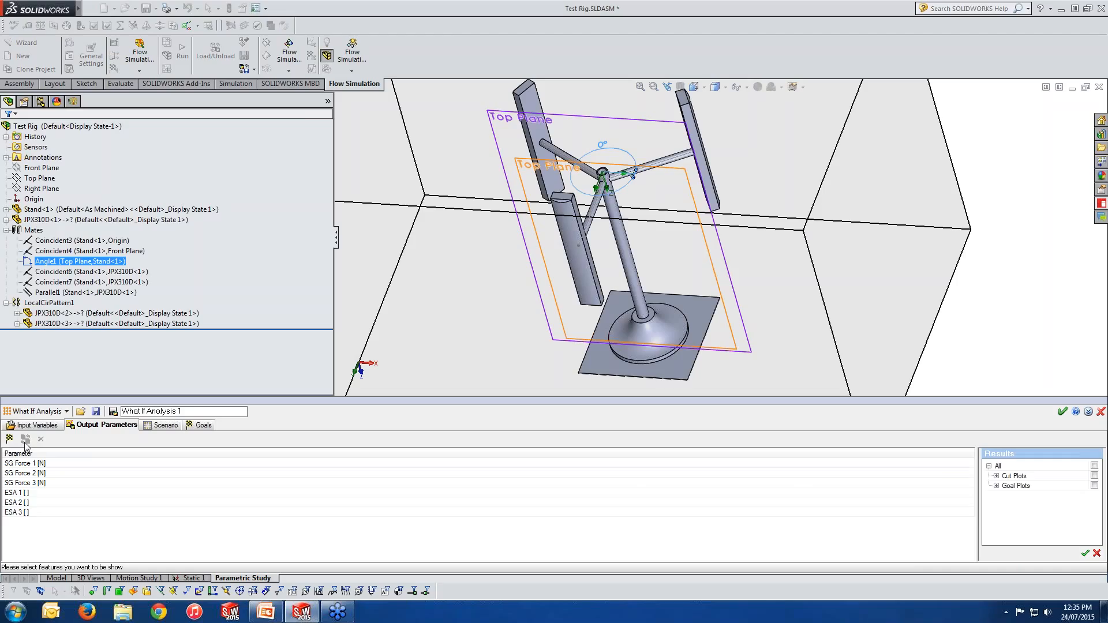
{"action": "left_click", "coordinate": [1094, 475]}
{"action": "left_click", "coordinate": [1085, 555]}
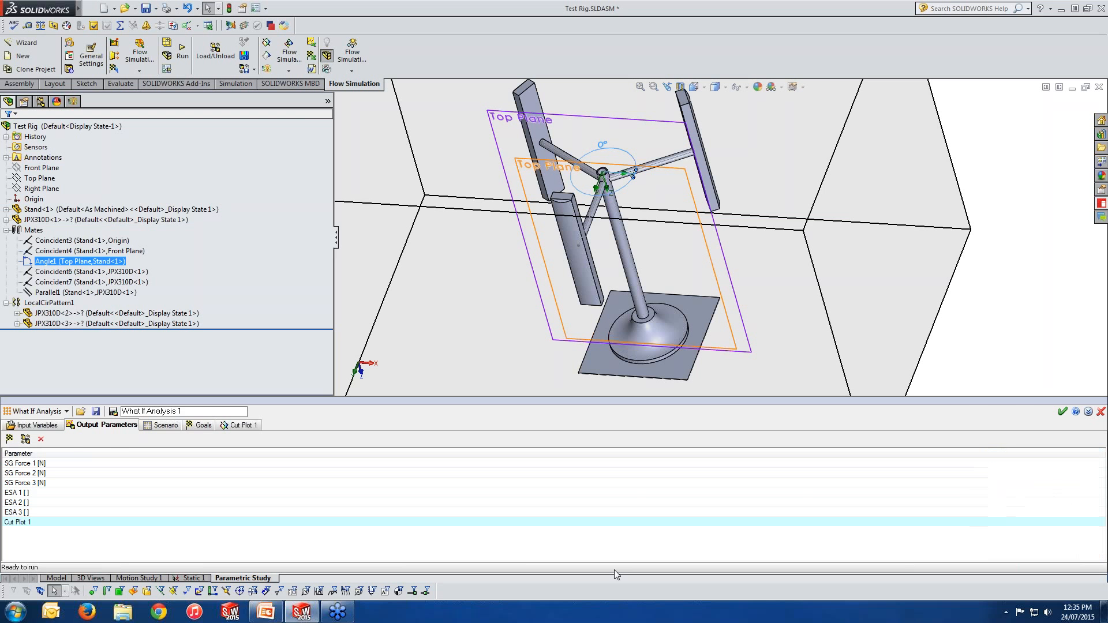
{"action": "left_click", "coordinate": [163, 426]}
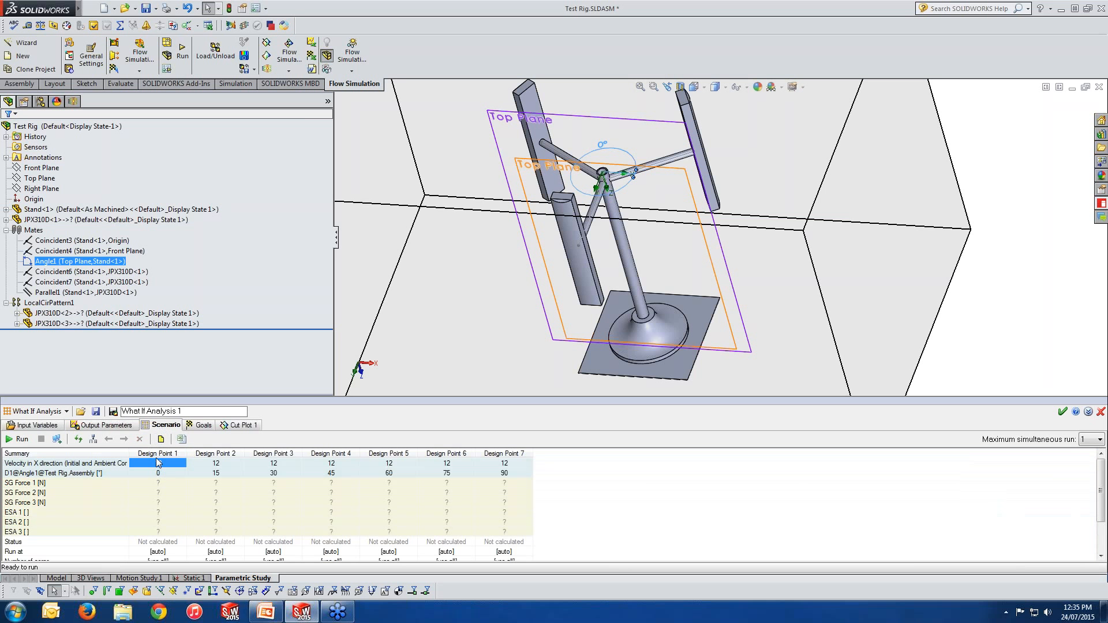
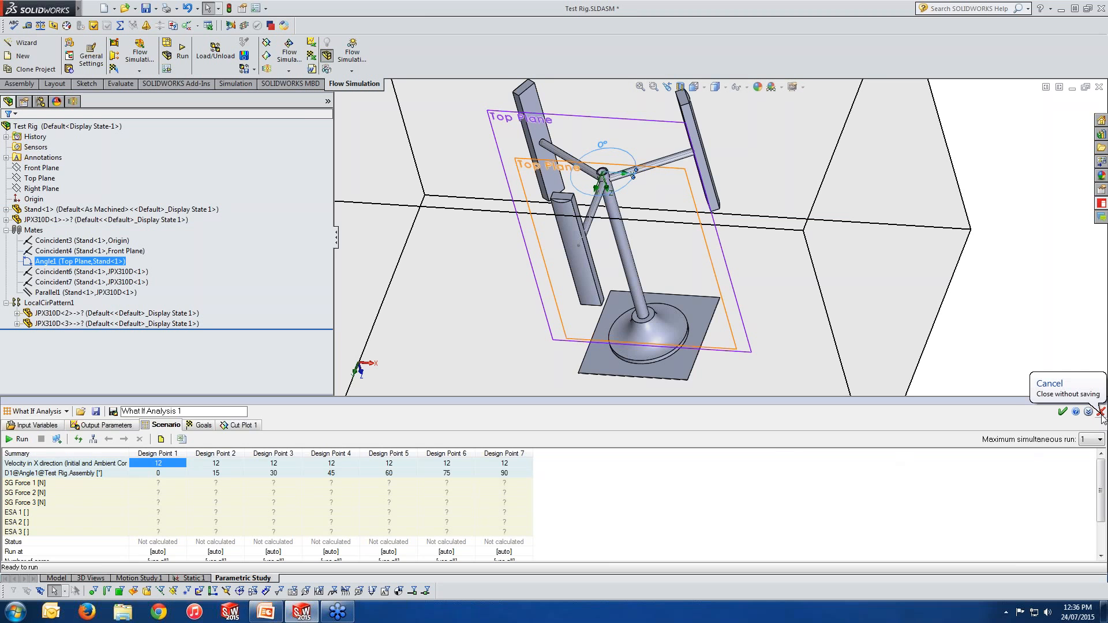
Step: Close the parametric study window and reopen the Attack Ang parametric study from the project tree
{"action": "left_click", "coordinate": [1100, 411]}
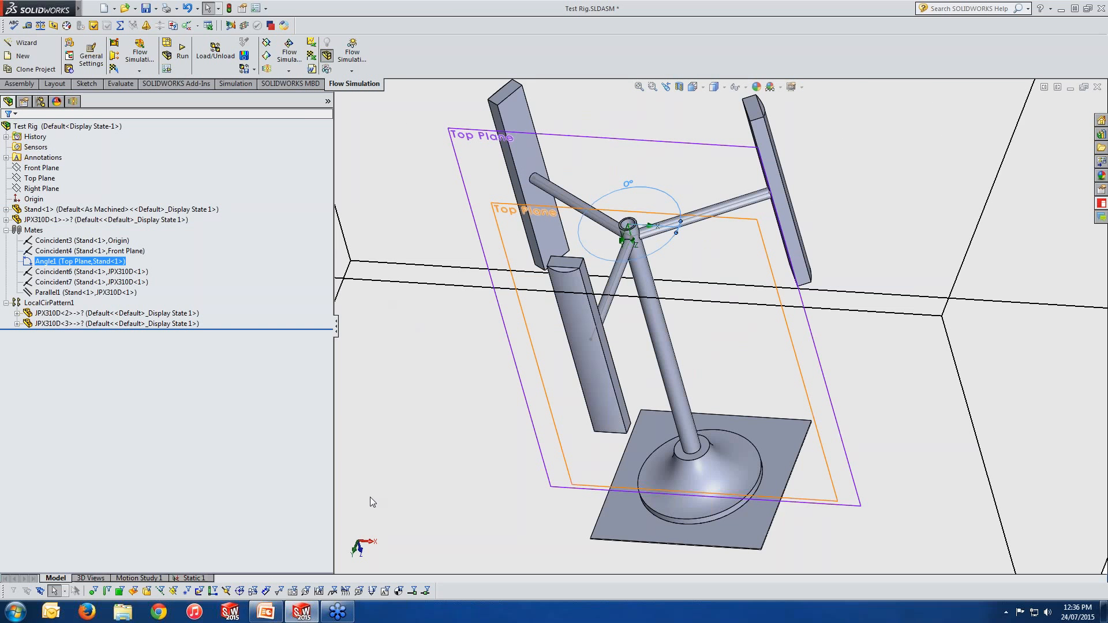
{"action": "left_click", "coordinate": [73, 101]}
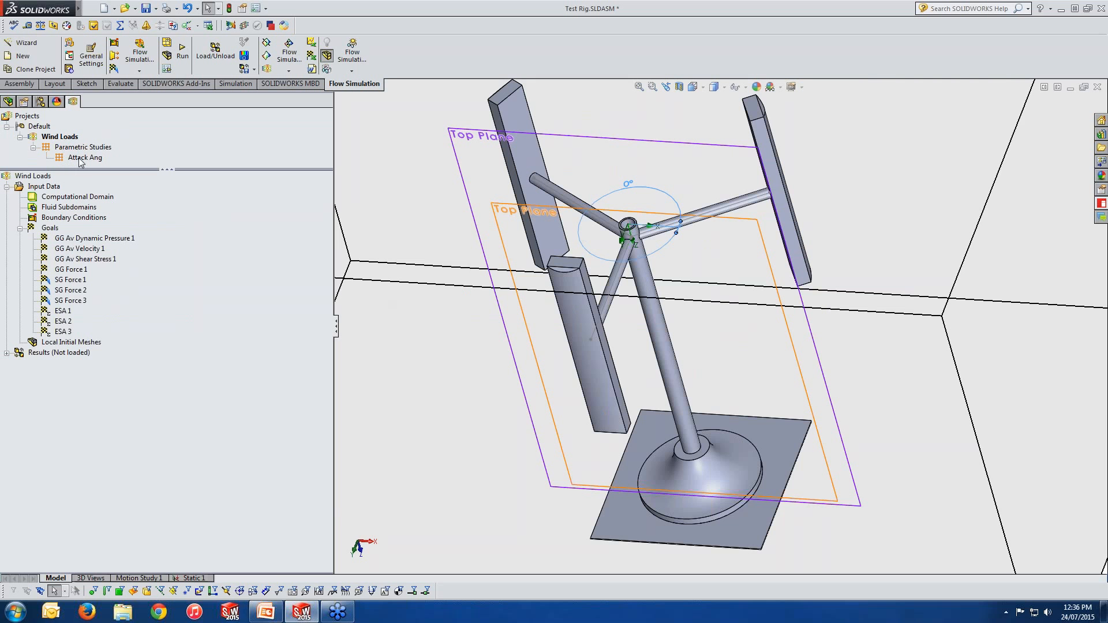
{"action": "double_click", "coordinate": [81, 158]}
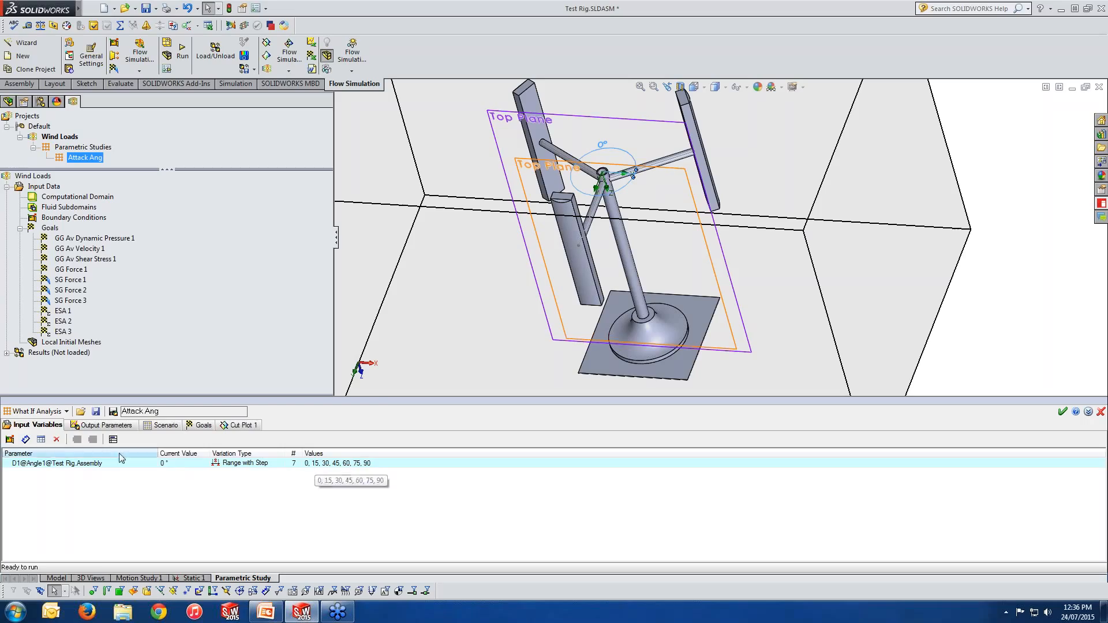
Step: Review the study's output parameters, scenario results table and goal charts
{"action": "left_click", "coordinate": [111, 428]}
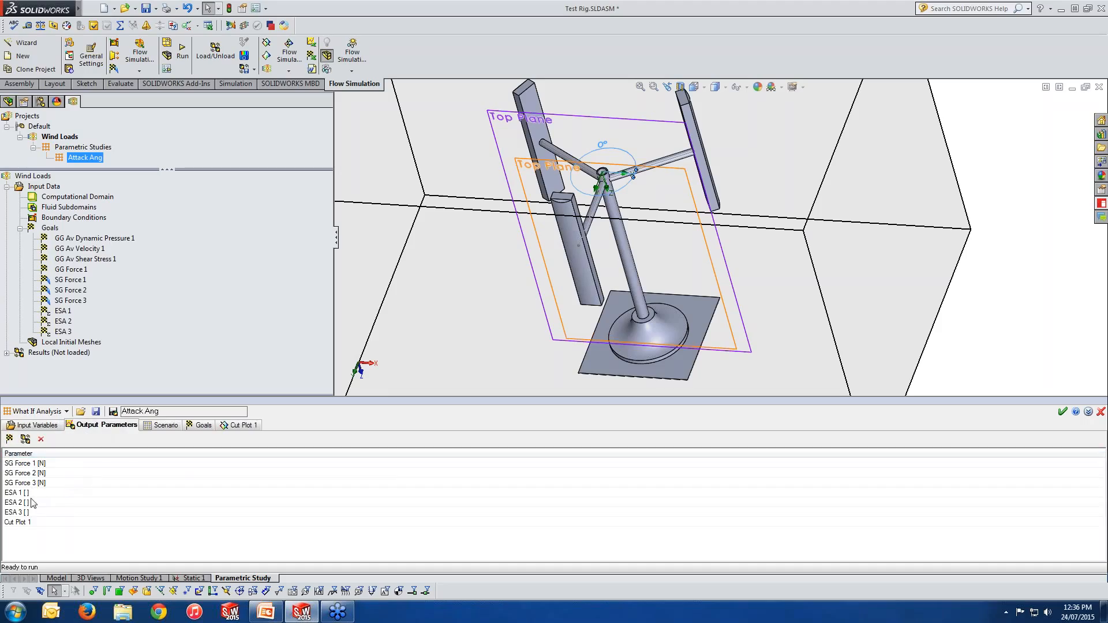
{"action": "left_click", "coordinate": [166, 425]}
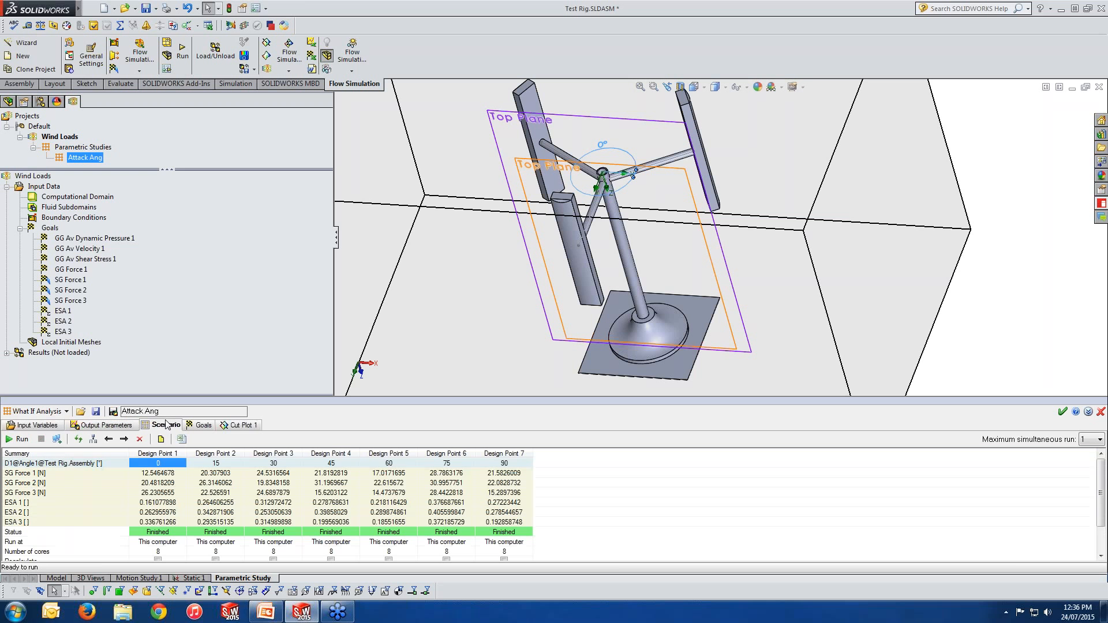
{"action": "left_click", "coordinate": [144, 459]}
{"action": "left_click", "coordinate": [202, 427]}
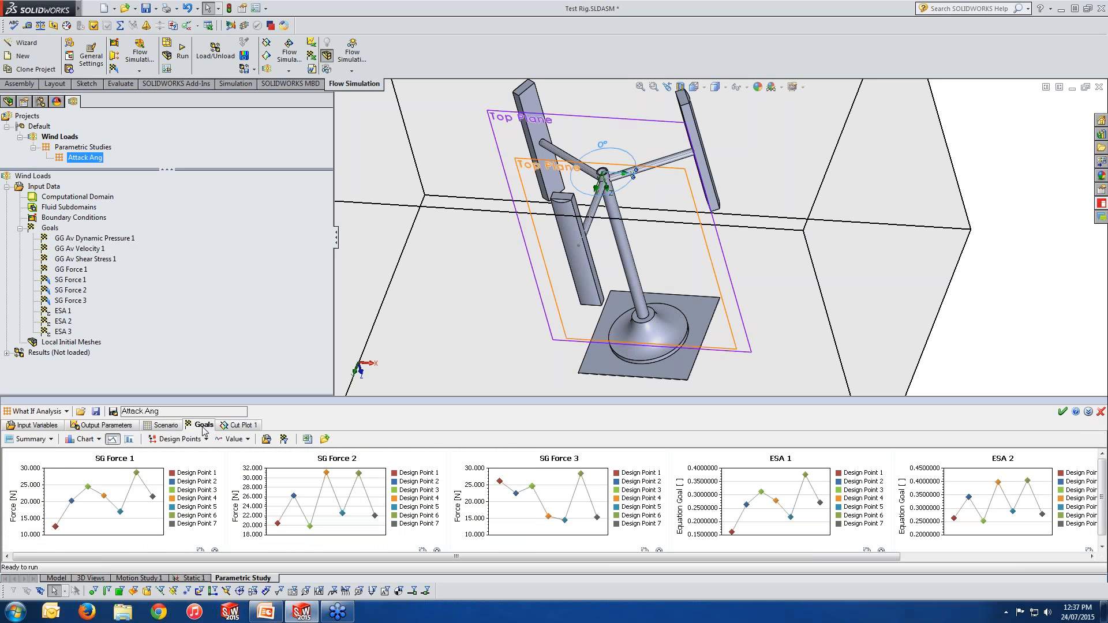
Step: Switch the goal charts between History and Summary views and scroll through the charts
{"action": "left_click", "coordinate": [44, 441]}
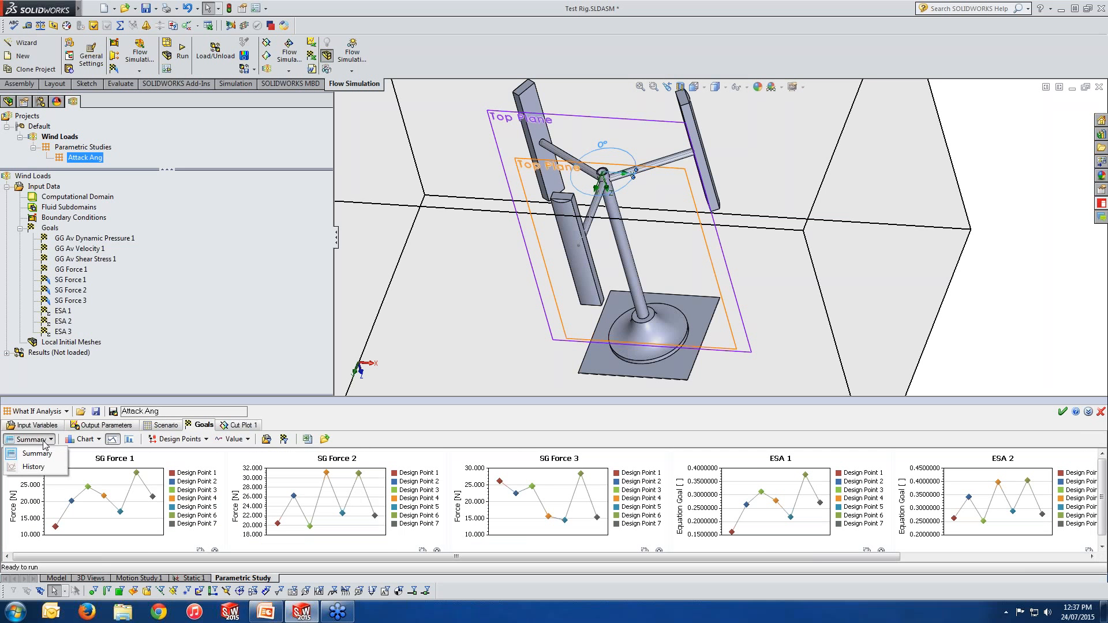
{"action": "left_click", "coordinate": [42, 467]}
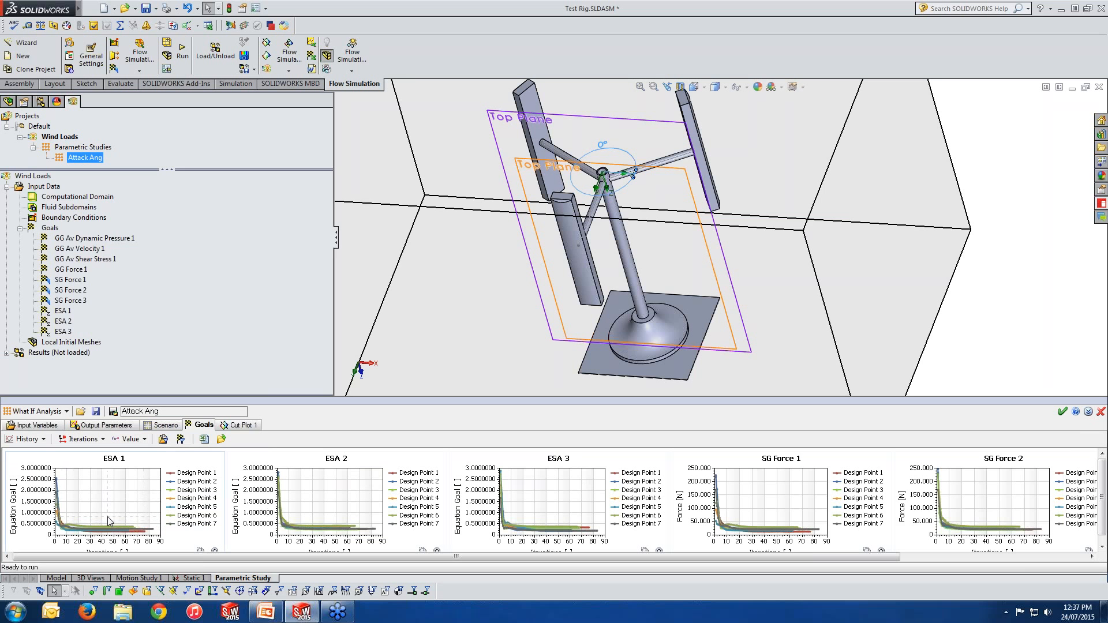
{"action": "left_click", "coordinate": [41, 439]}
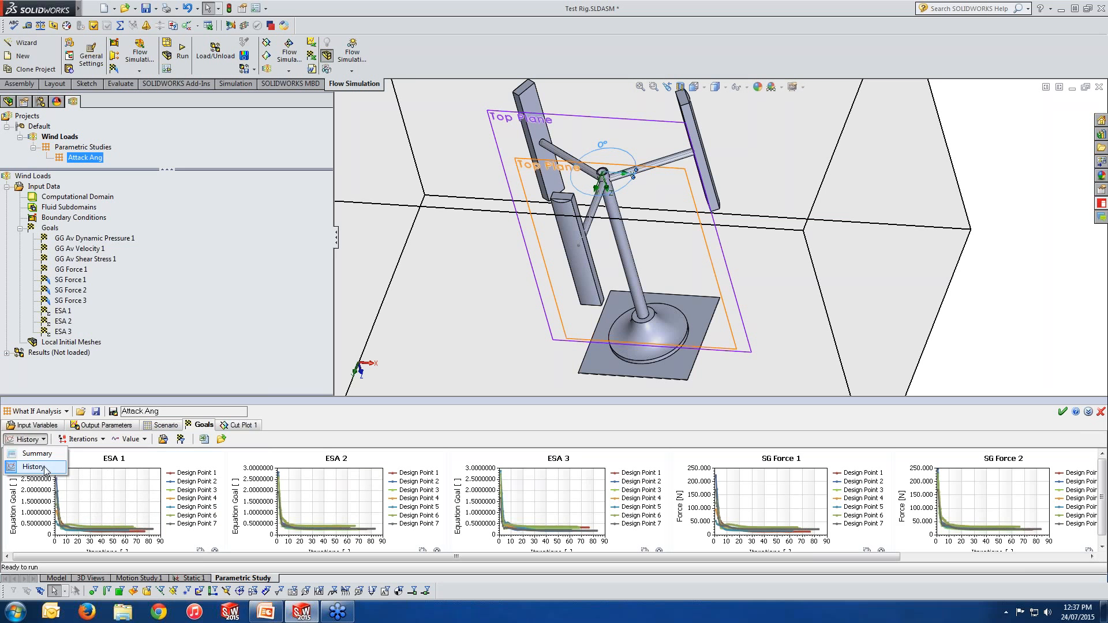
{"action": "left_click", "coordinate": [46, 470]}
{"action": "left_click", "coordinate": [44, 440]}
{"action": "left_click", "coordinate": [47, 455]}
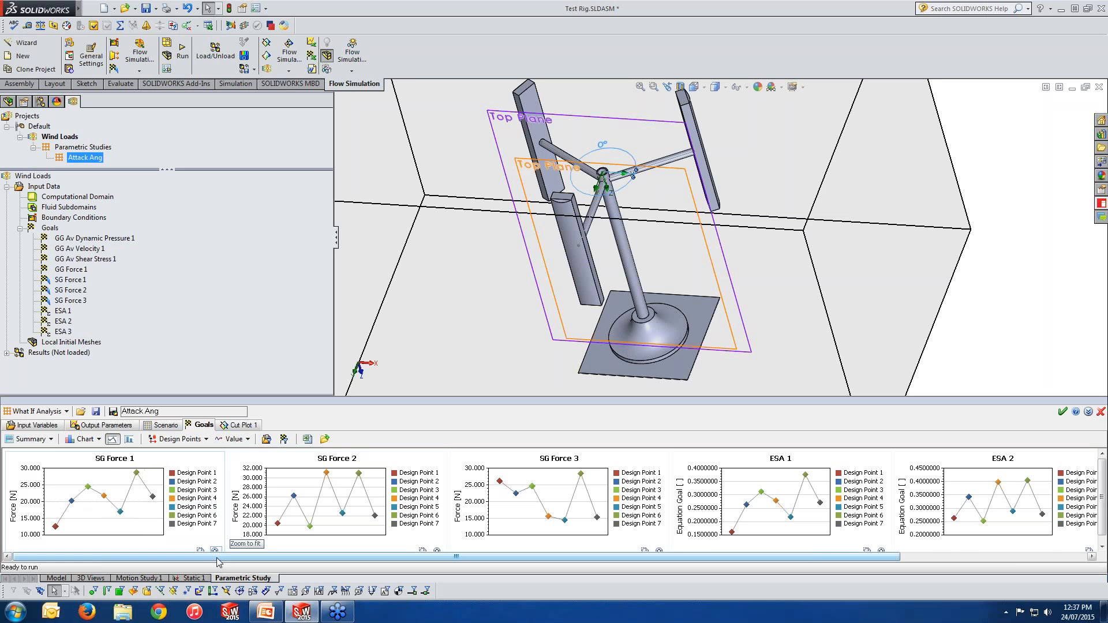
{"action": "left_click_drag", "start_coordinate": [221, 556], "coordinate": [185, 561]}
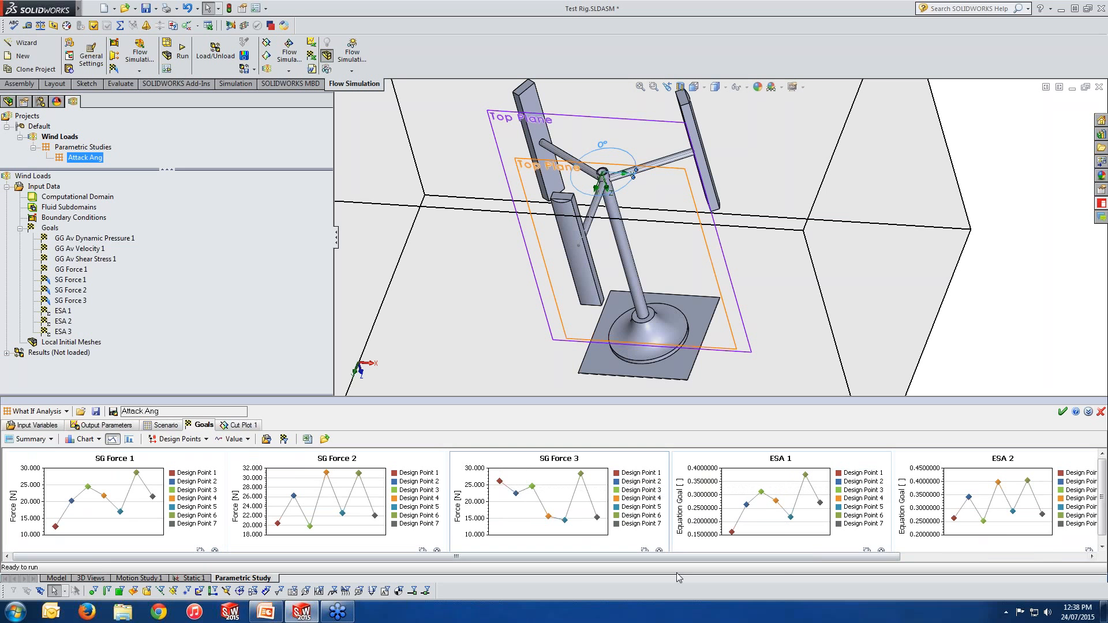
{"action": "mouse_move", "coordinate": [709, 558]}
{"action": "left_mouse_down"}
{"action": "mouse_move", "coordinate": [874, 559]}
{"action": "mouse_move", "coordinate": [717, 559]}
{"action": "left_mouse_up"}
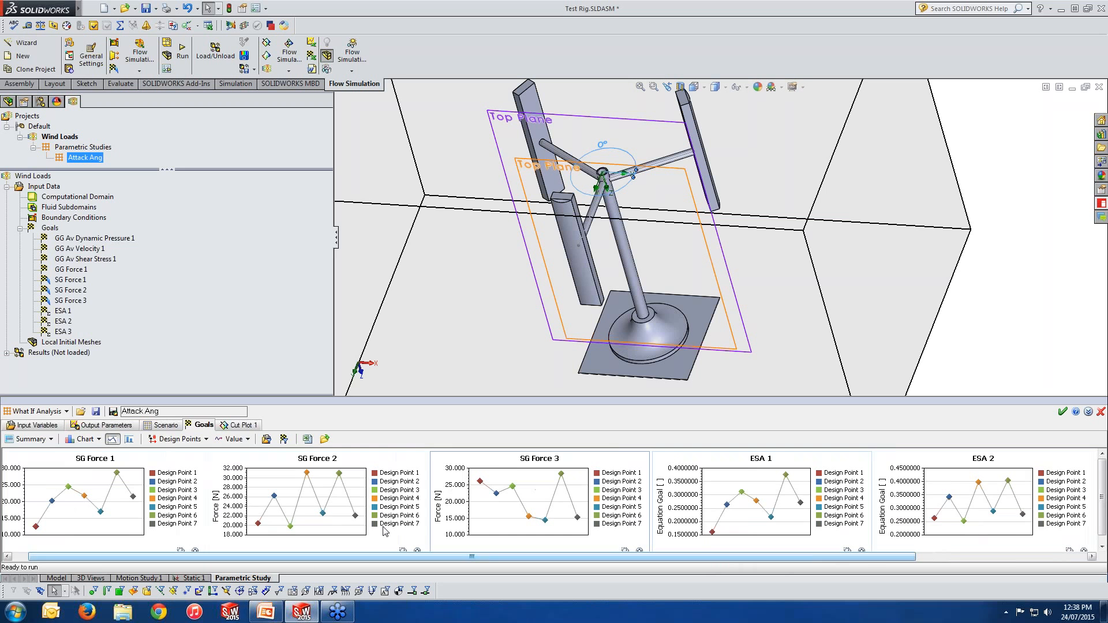
Step: Inspect the cut plot images of design points 1 and 2 and close the parametric study window
{"action": "left_click", "coordinate": [245, 428]}
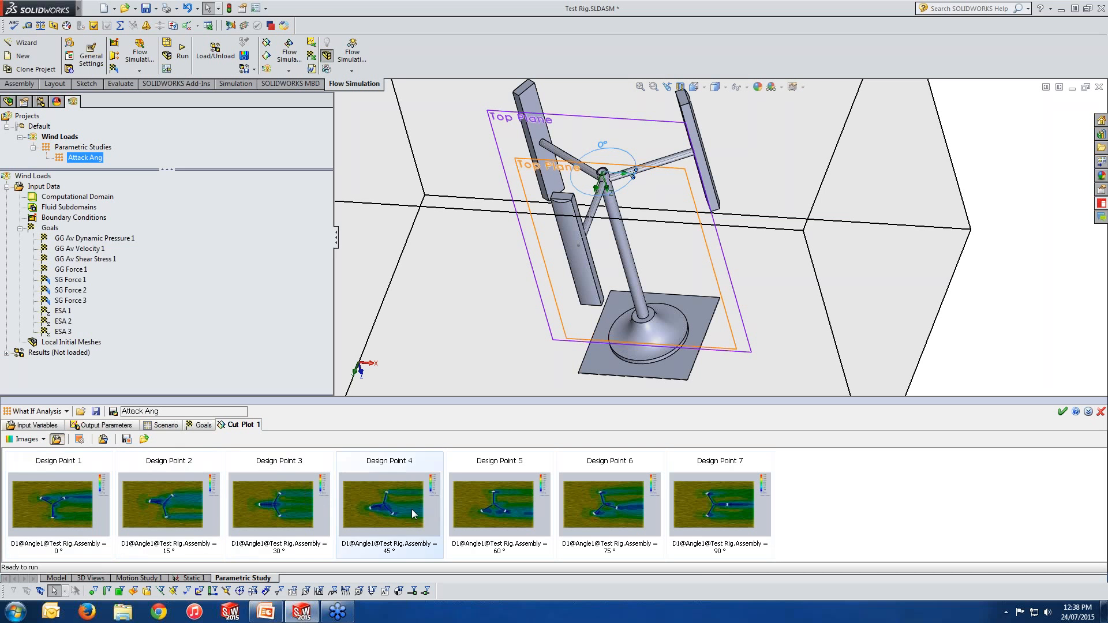
{"action": "double_click", "coordinate": [71, 517]}
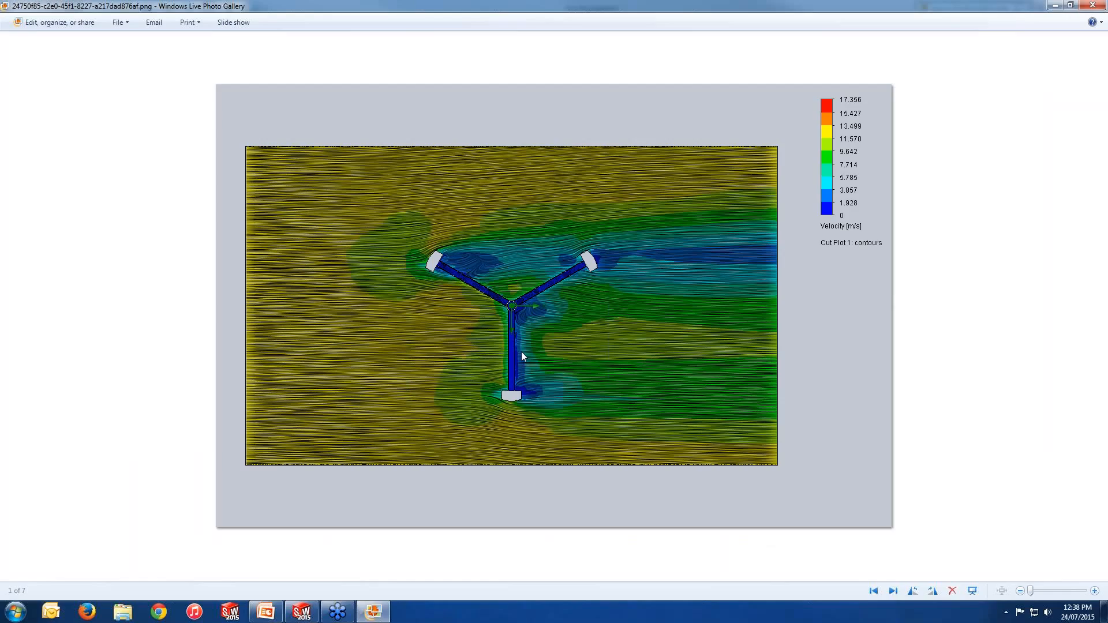
{"action": "left_click", "coordinate": [1093, 5]}
{"action": "double_click", "coordinate": [166, 518]}
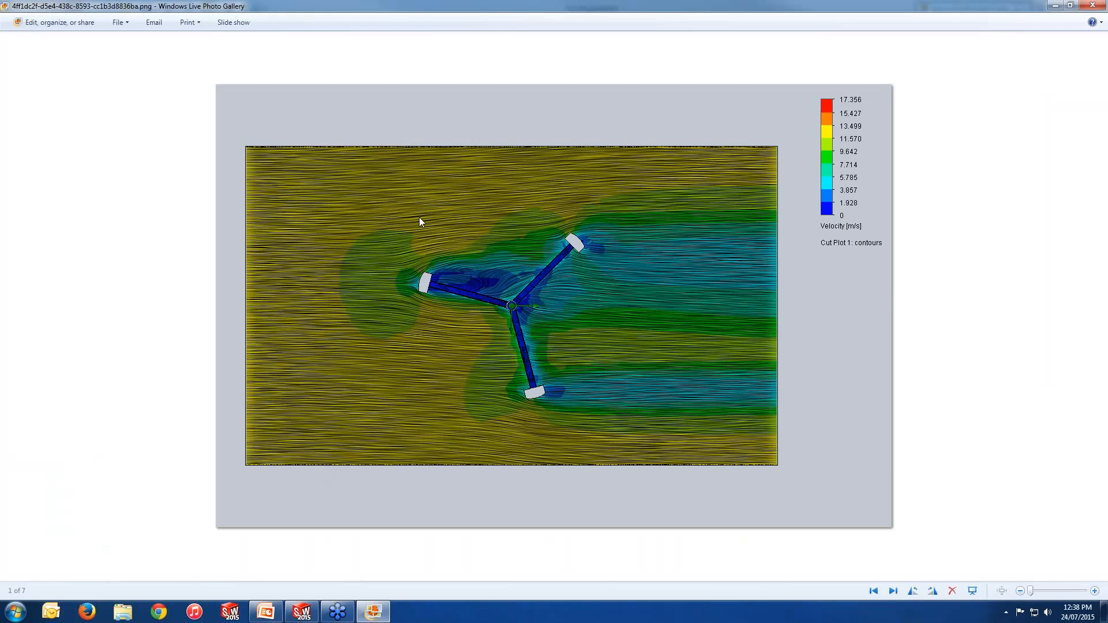
{"action": "left_click", "coordinate": [1086, 6]}
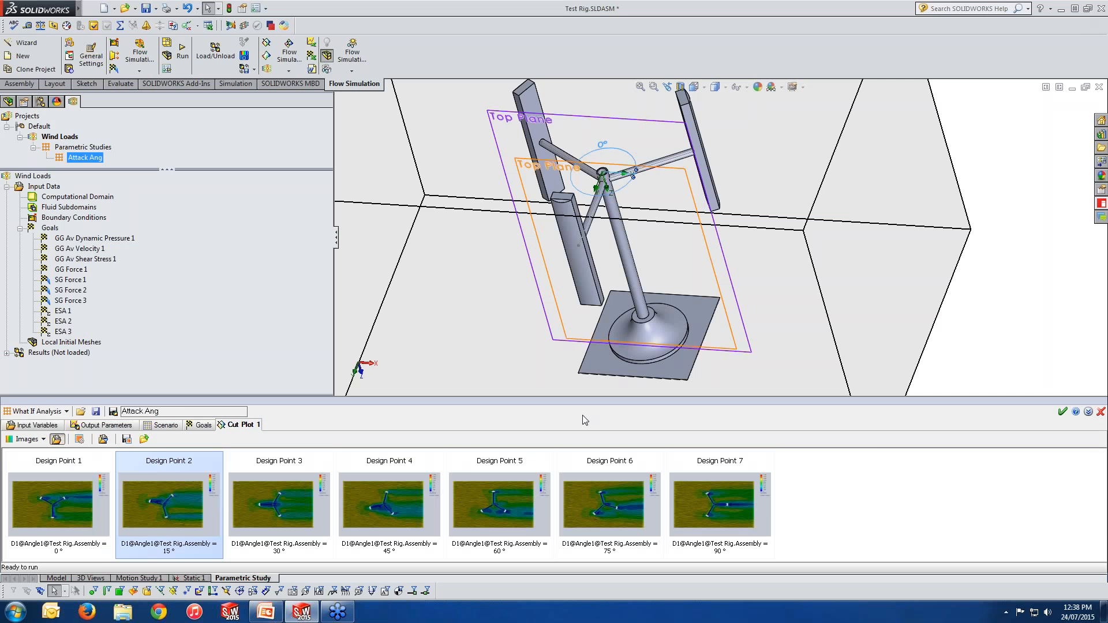
{"action": "left_click", "coordinate": [202, 427]}
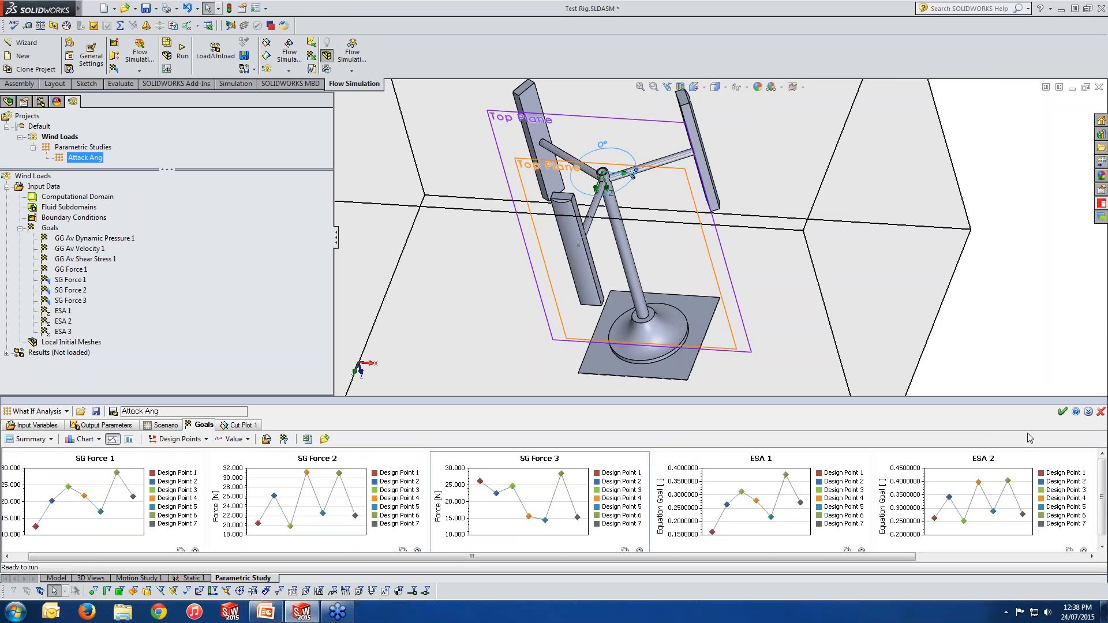
{"action": "left_click", "coordinate": [1101, 412]}
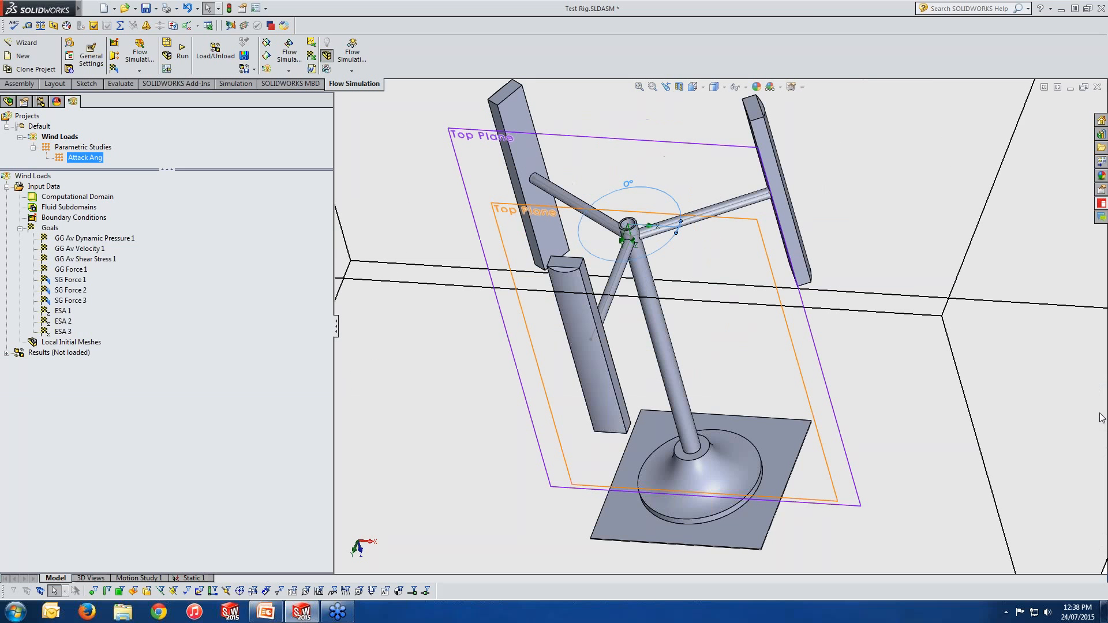
Step: Load the project's results and expand the Results tree
{"action": "right_click", "coordinate": [65, 353]}
{"action": "left_click", "coordinate": [87, 368]}
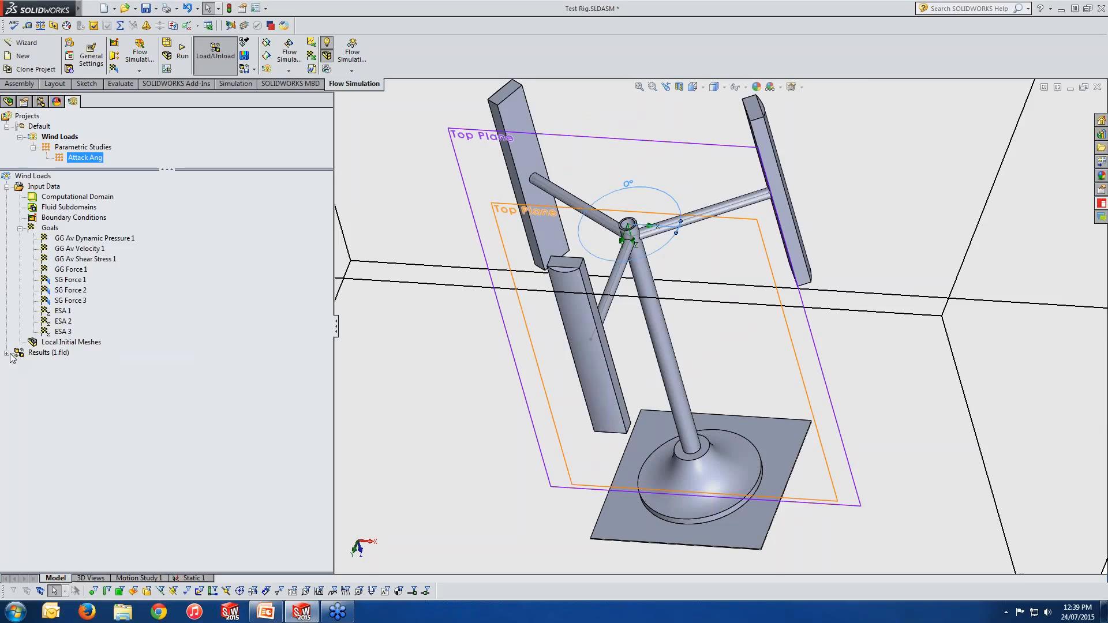
{"action": "left_click", "coordinate": [5, 187]}
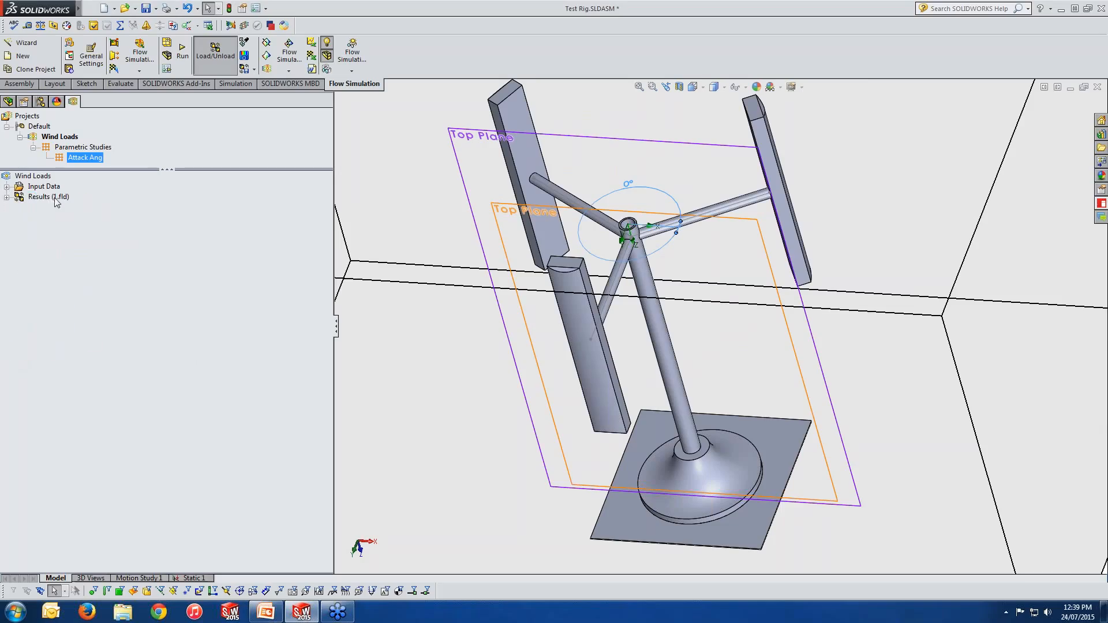
{"action": "left_click", "coordinate": [6, 197]}
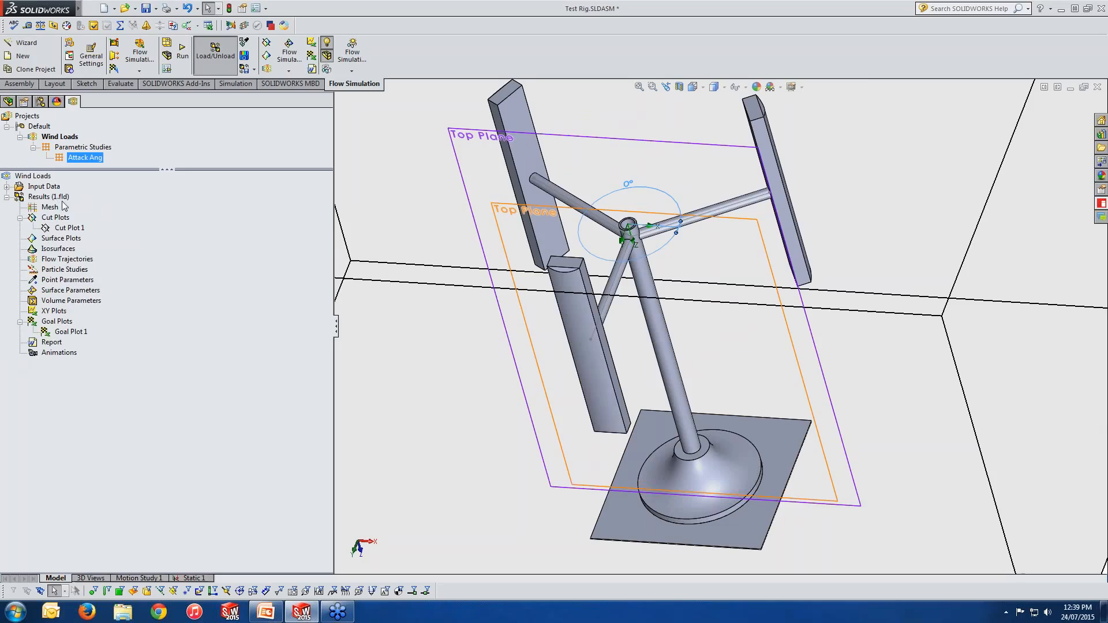
{"action": "left_click", "coordinate": [51, 220]}
{"action": "right_click", "coordinate": [51, 220]}
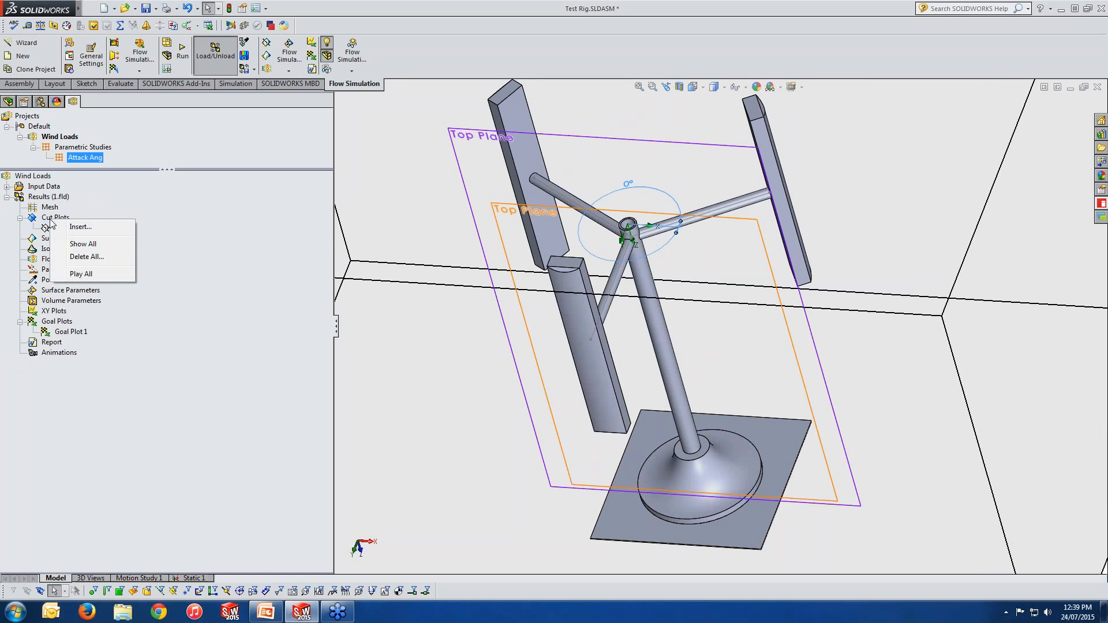
{"action": "left_click", "coordinate": [78, 227]}
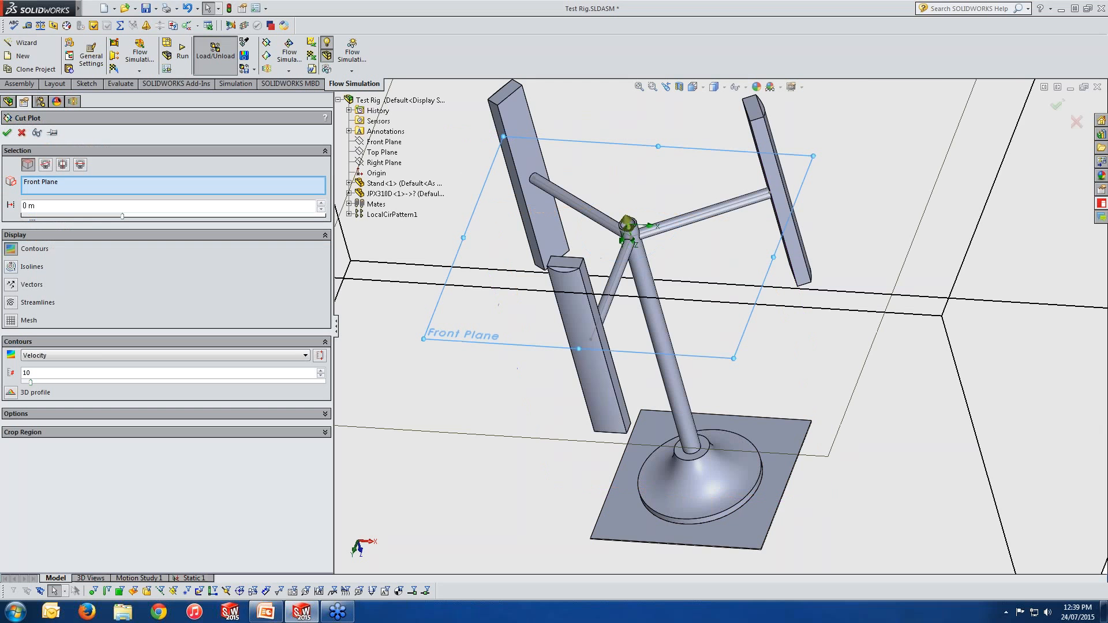
{"action": "scroll", "coordinate": [757, 423], "scroll_direction": "up", "scroll_amount": 6}
{"action": "middle_click_drag", "start_coordinate": [757, 424], "coordinate": [780, 428]}
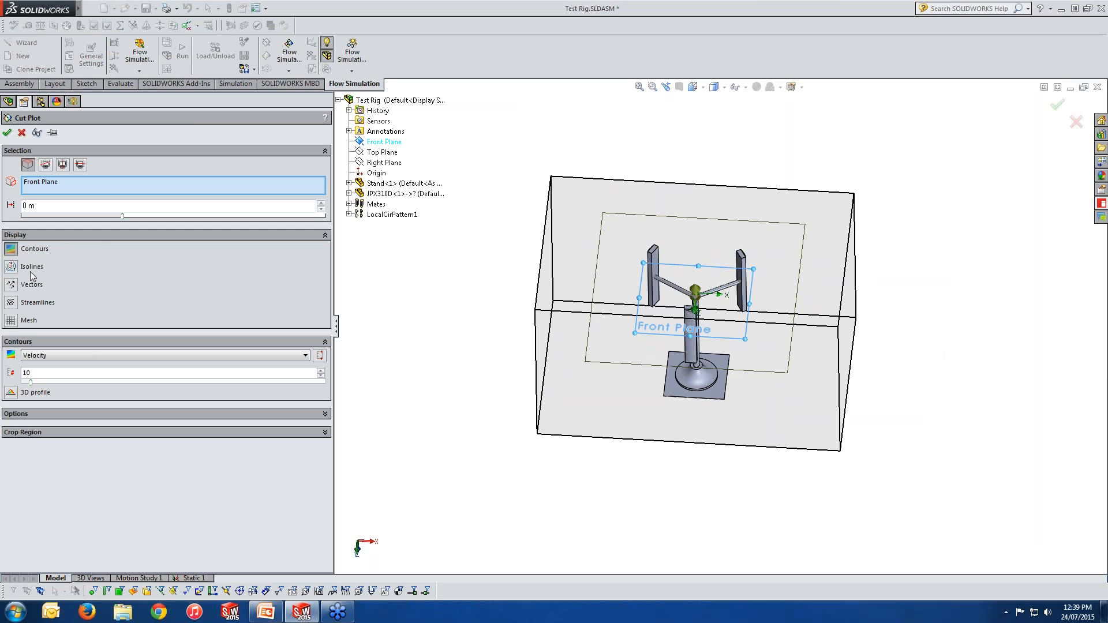
{"action": "left_click", "coordinate": [11, 303]}
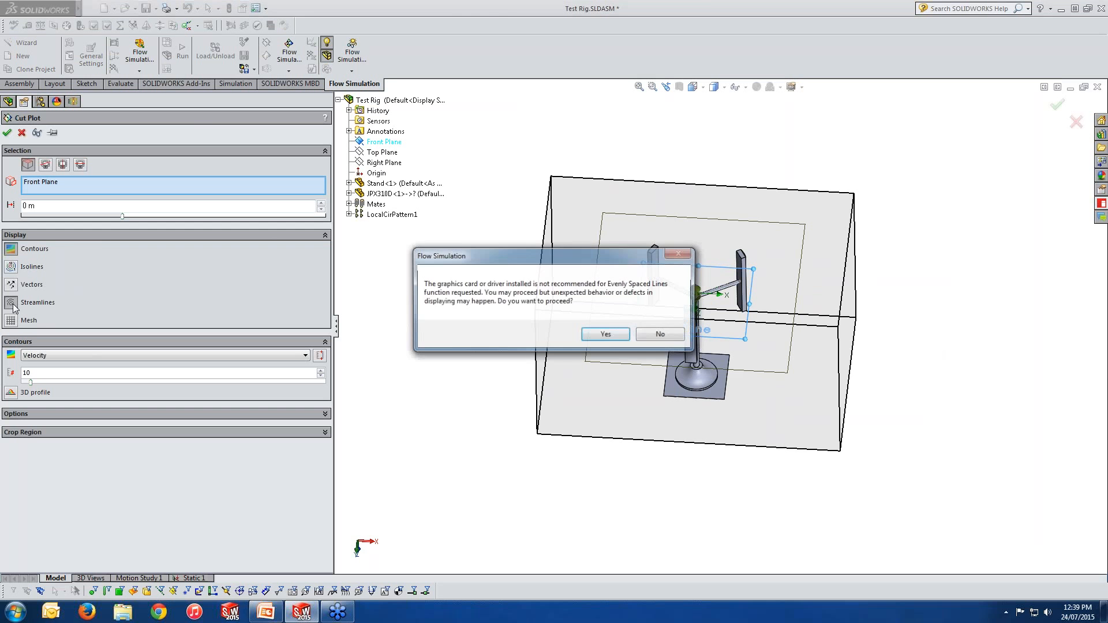
{"action": "left_click", "coordinate": [607, 336]}
{"action": "left_click", "coordinate": [46, 428]}
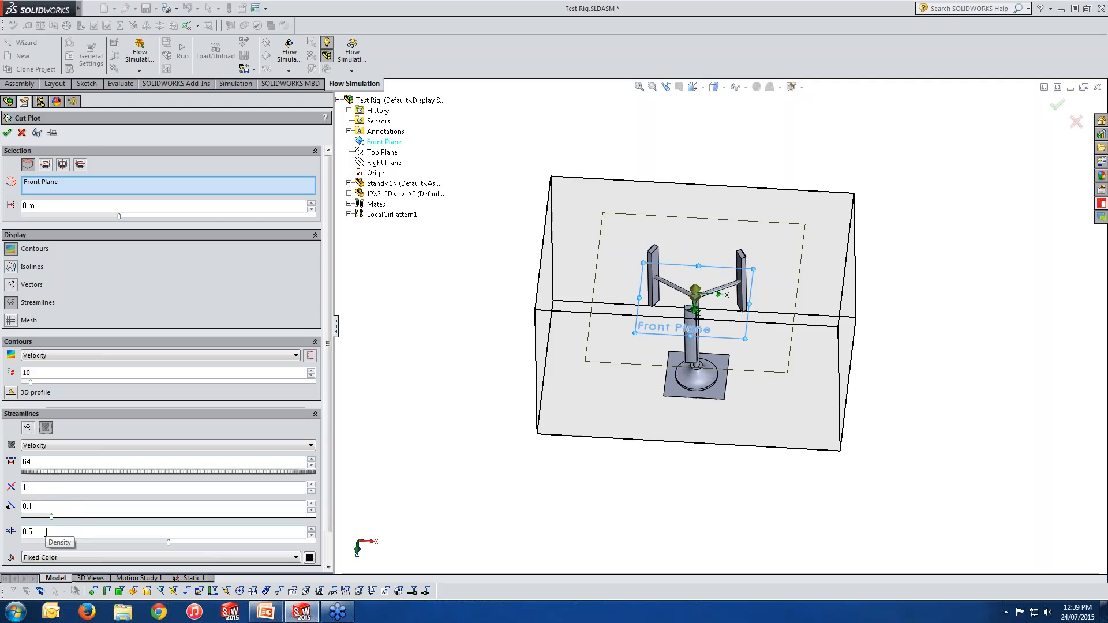
{"action": "left_click", "coordinate": [36, 133]}
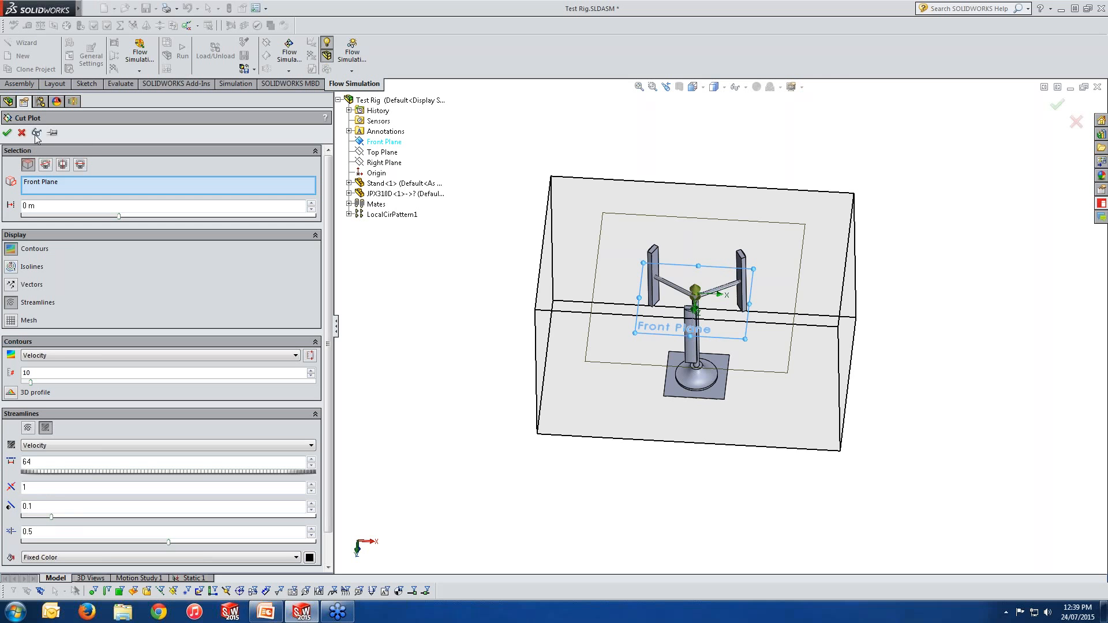
{"action": "middle_click_drag", "start_coordinate": [695, 323], "coordinate": [693, 407]}
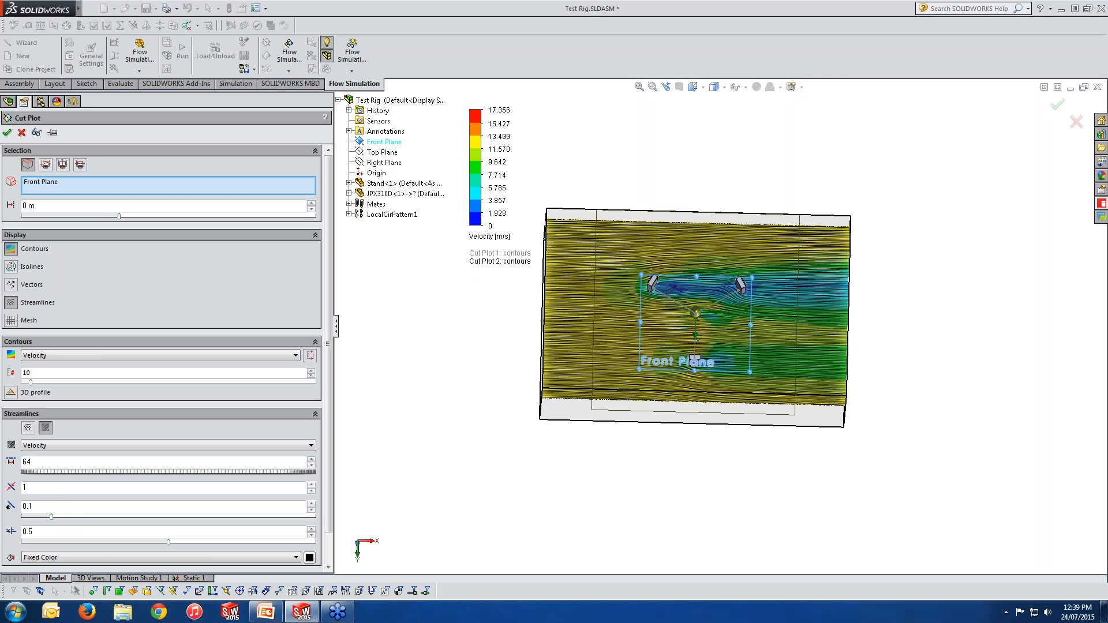
{"action": "left_click", "coordinate": [22, 134]}
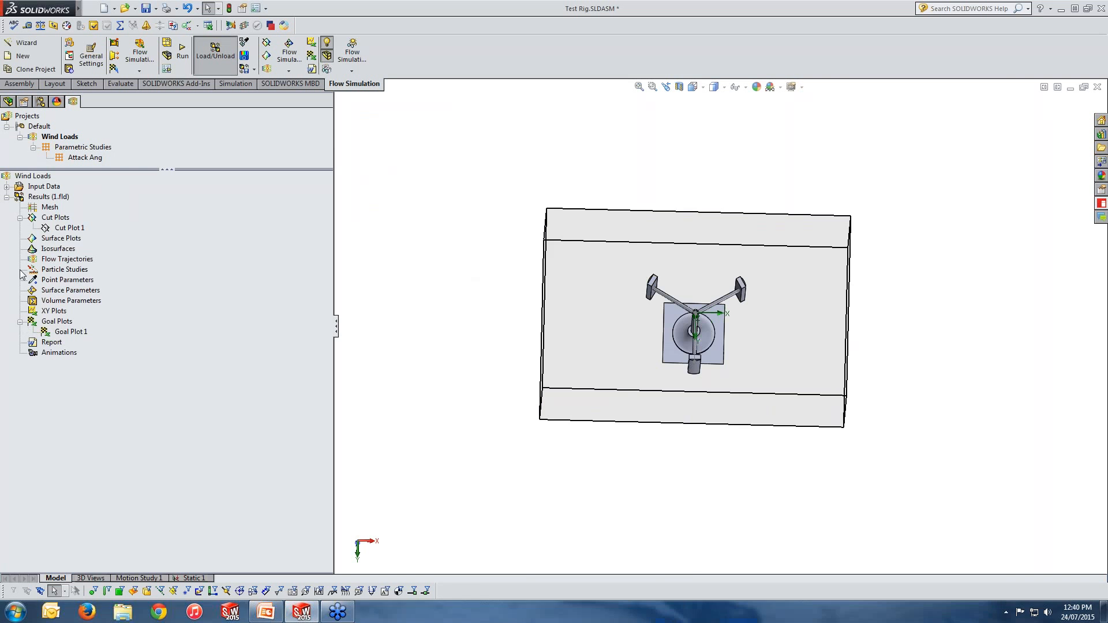
Step: Show Cut Plot 1 and examine it in the model from several angles
{"action": "right_click", "coordinate": [65, 228]}
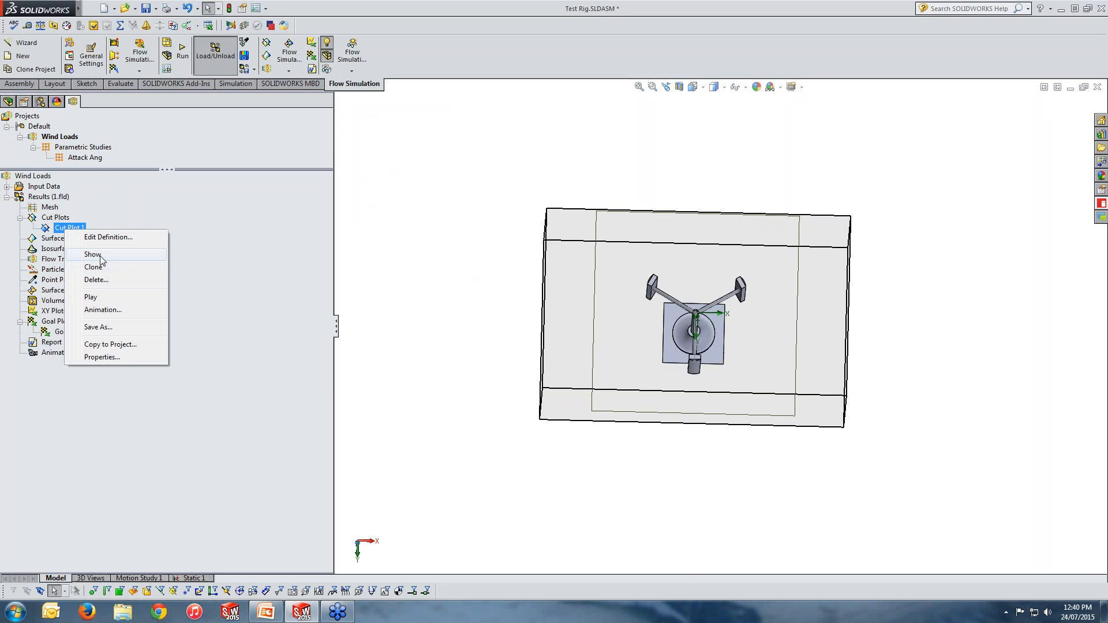
{"action": "left_click", "coordinate": [93, 254]}
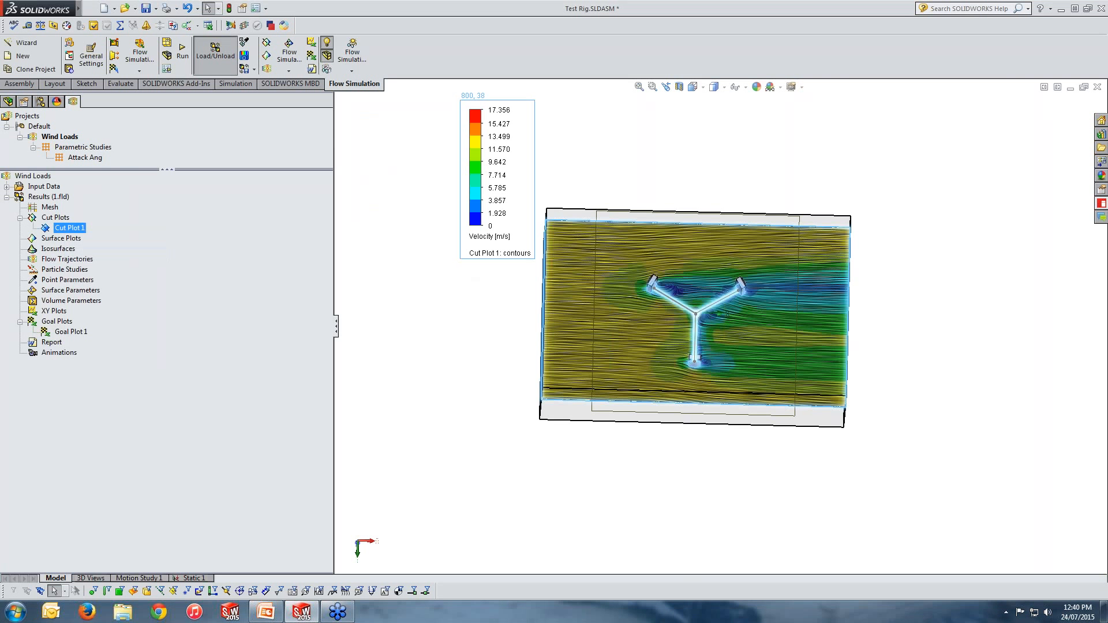
{"action": "middle_click_drag", "start_coordinate": [719, 351], "coordinate": [720, 382]}
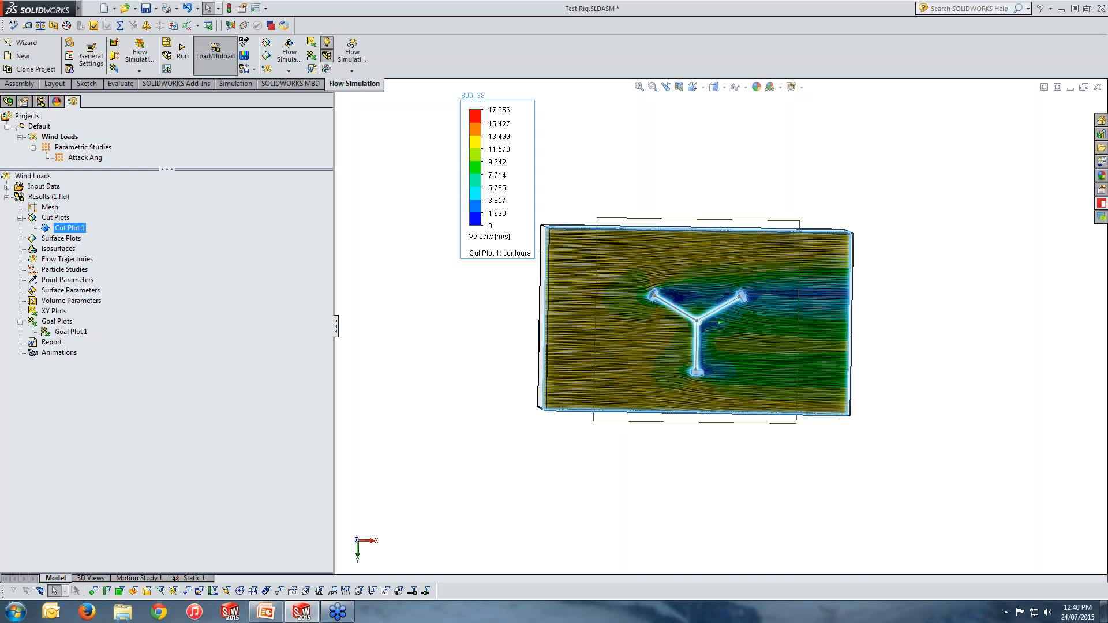
{"action": "scroll", "coordinate": [718, 325], "scroll_direction": "down", "scroll_amount": 3}
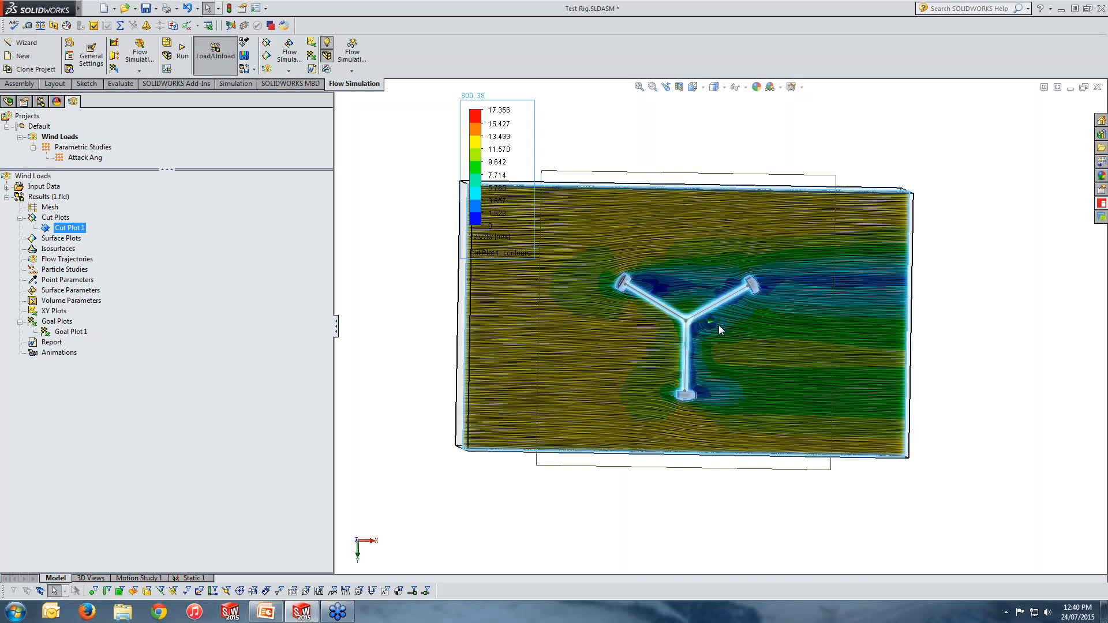
{"action": "middle_click_drag", "start_coordinate": [718, 324], "coordinate": [756, 209]}
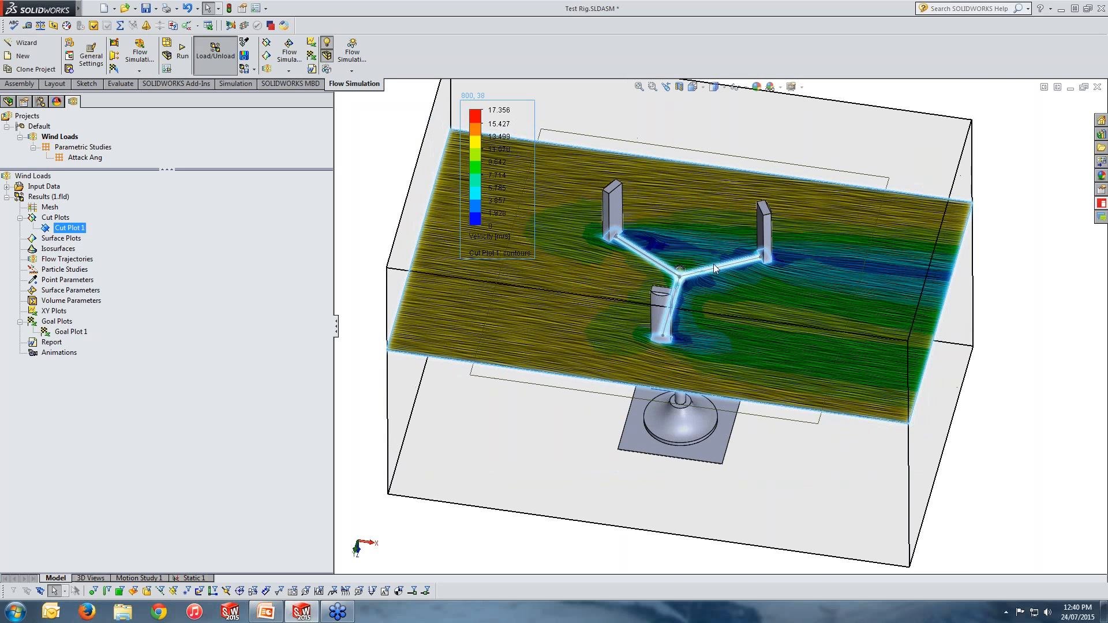
{"action": "scroll", "coordinate": [713, 265], "scroll_direction": "up", "scroll_amount": 2}
{"action": "middle_click_drag", "start_coordinate": [708, 282], "coordinate": [708, 252]}
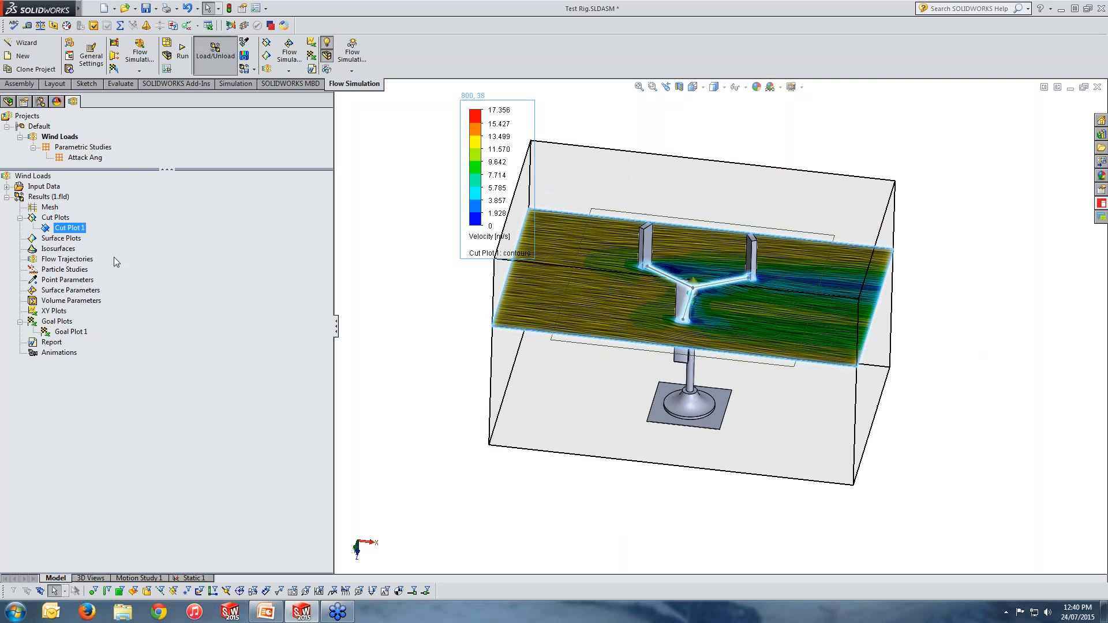
Step: Play the animation of Cut Plot 1 and then stop it
{"action": "right_click", "coordinate": [72, 222]}
{"action": "right_click", "coordinate": [68, 228]}
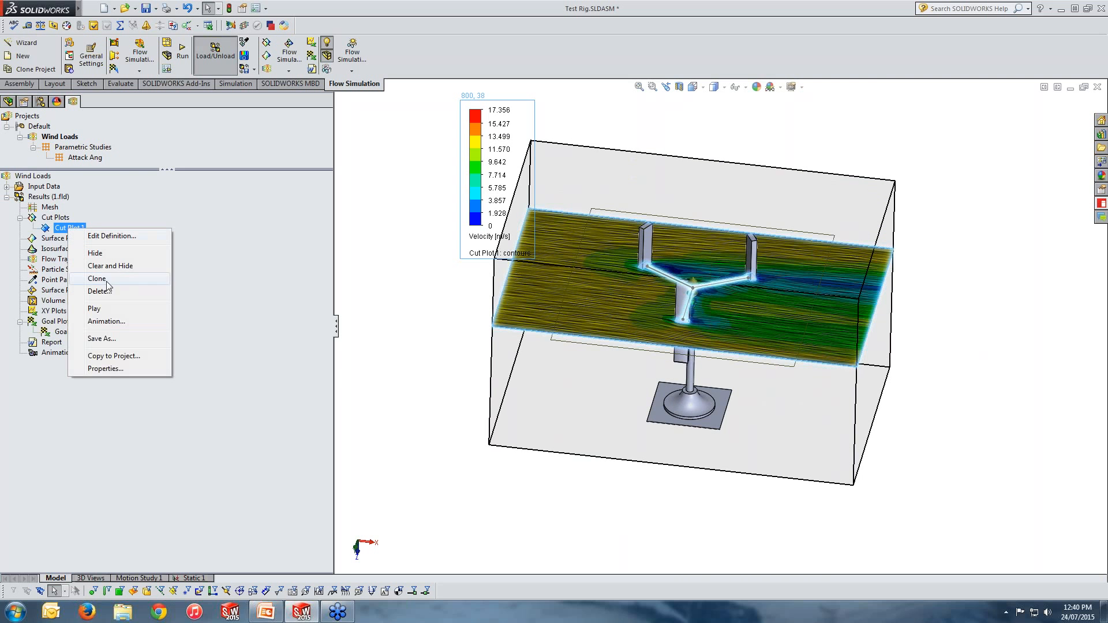
{"action": "left_click", "coordinate": [109, 311]}
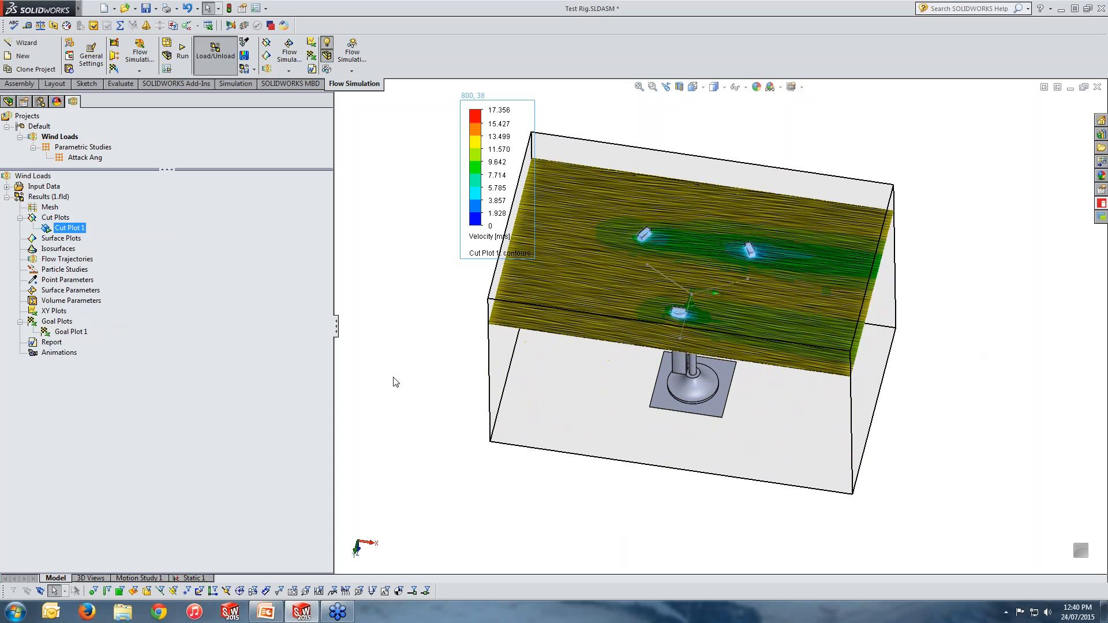
{"action": "right_click", "coordinate": [68, 226]}
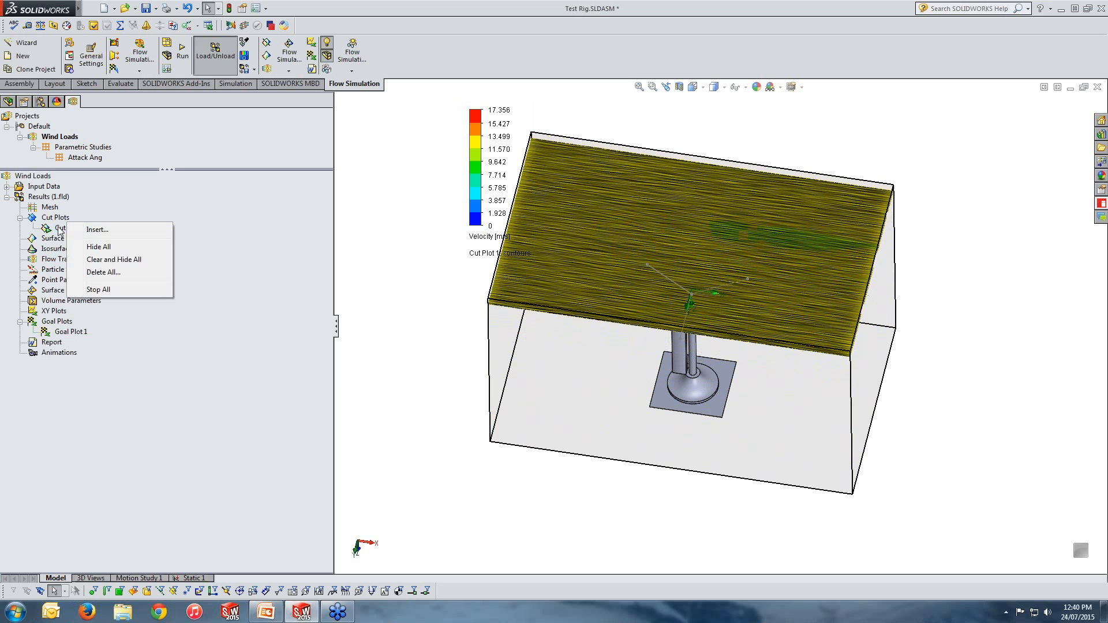
{"action": "right_click", "coordinate": [60, 228]}
{"action": "left_click", "coordinate": [85, 306]}
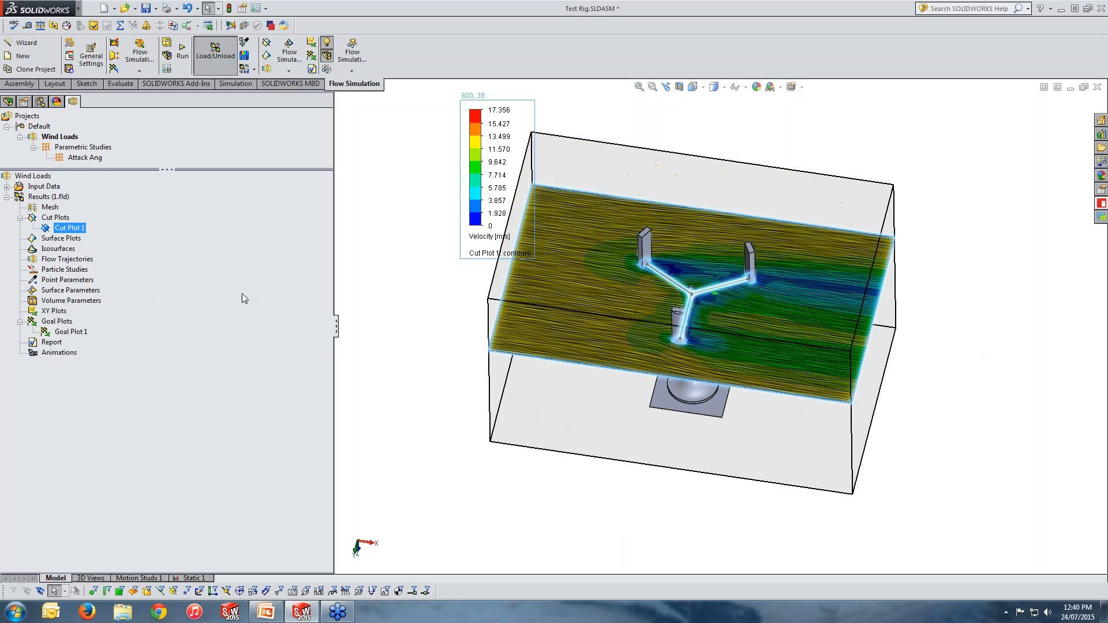
Step: Insert a new cut plot on the Top Plane showing velocity contours together with streamlines
{"action": "left_click", "coordinate": [53, 219]}
{"action": "right_click", "coordinate": [54, 218]}
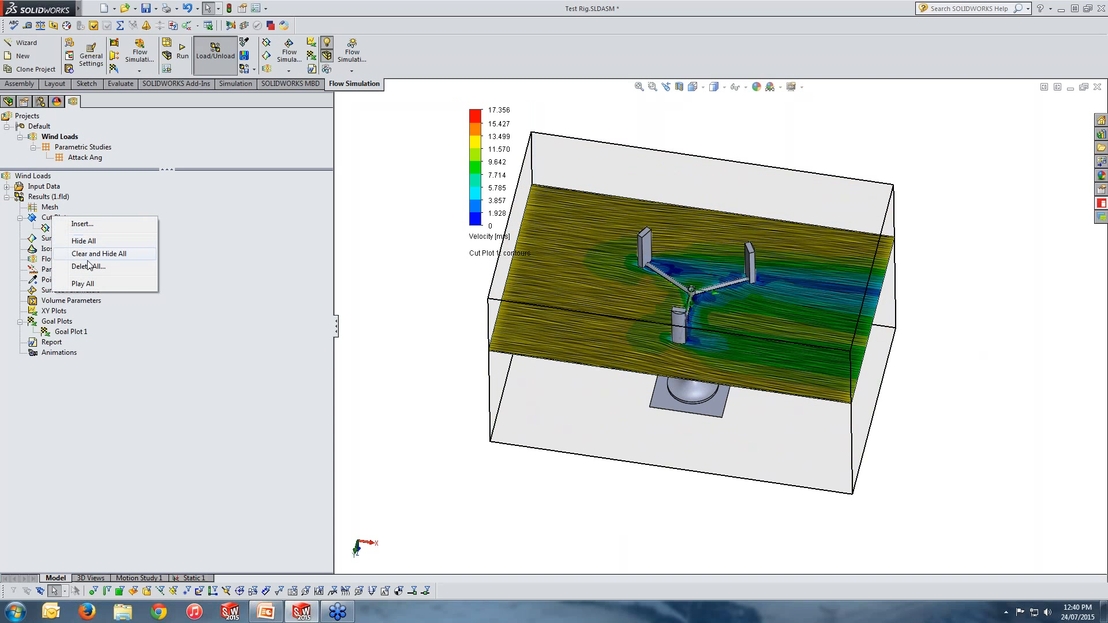
{"action": "left_click", "coordinate": [116, 225]}
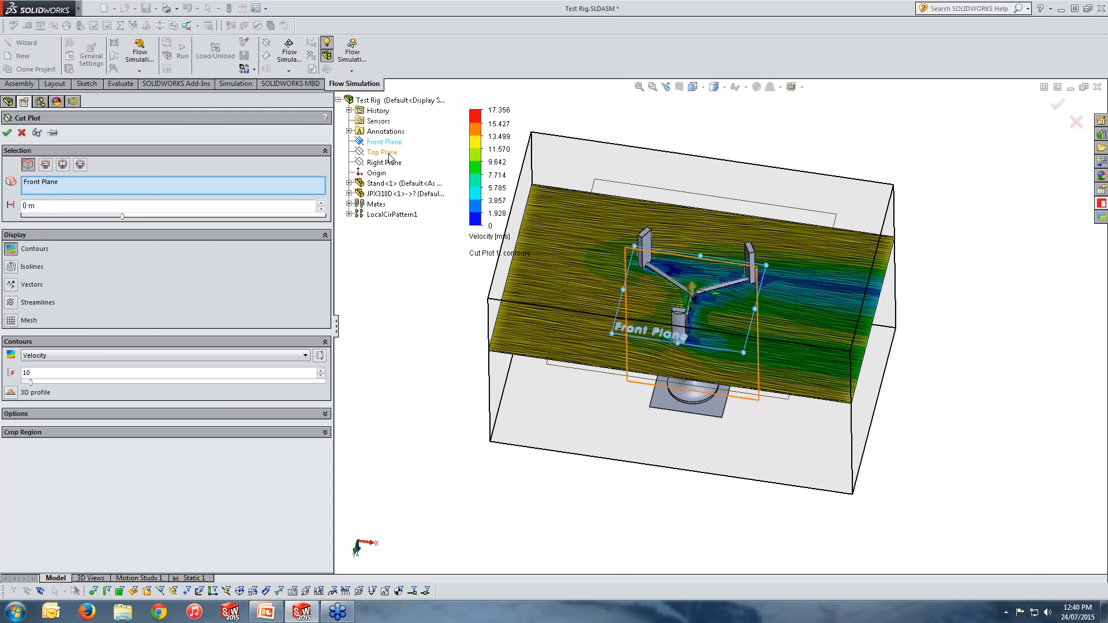
{"action": "left_click", "coordinate": [388, 151]}
{"action": "middle_click_drag", "start_coordinate": [535, 319], "coordinate": [546, 218]}
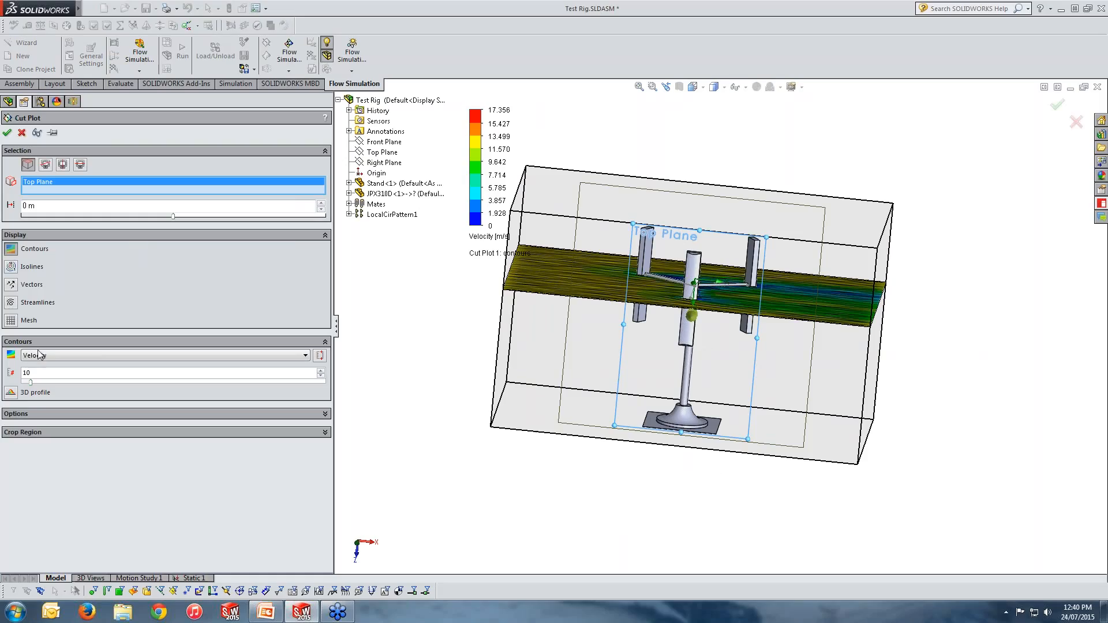
{"action": "left_click", "coordinate": [11, 302]}
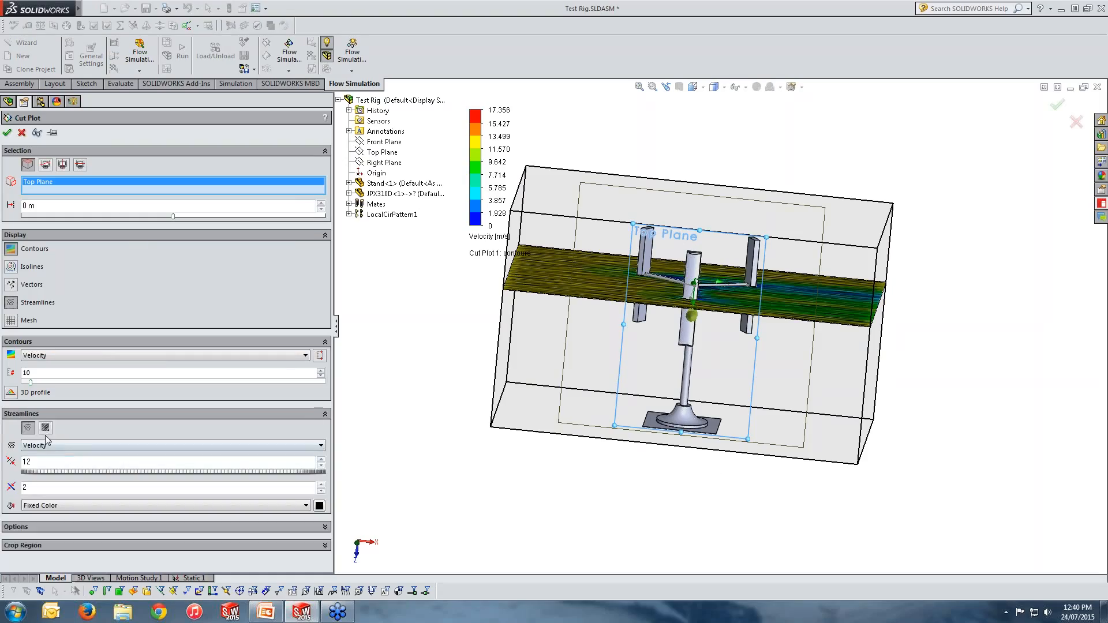
{"action": "left_click", "coordinate": [7, 132]}
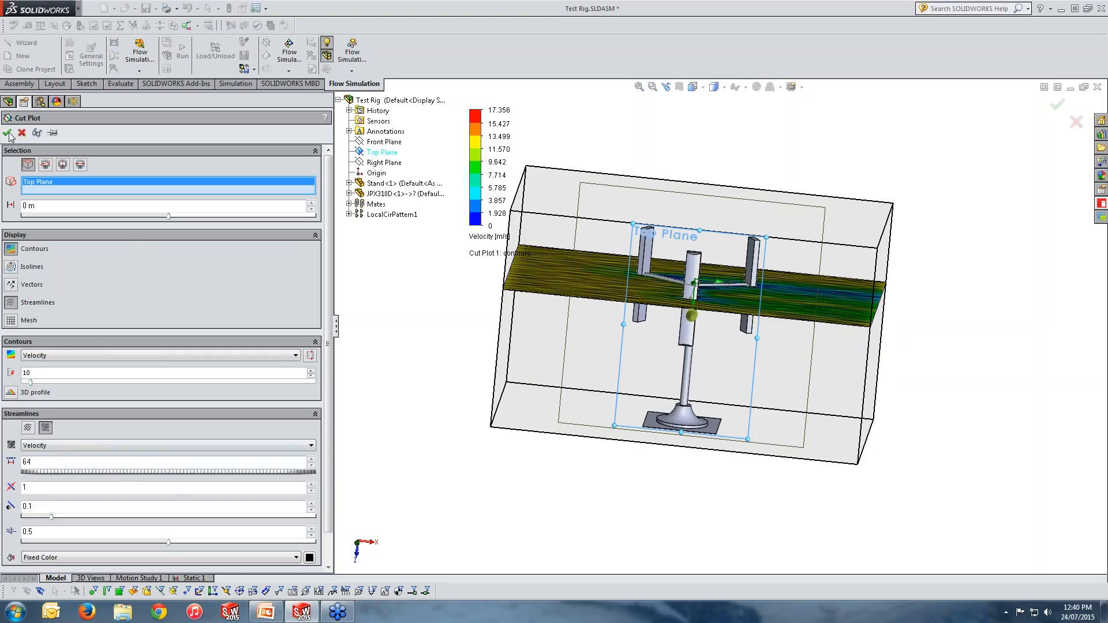
{"action": "middle_click_drag", "start_coordinate": [620, 338], "coordinate": [600, 424]}
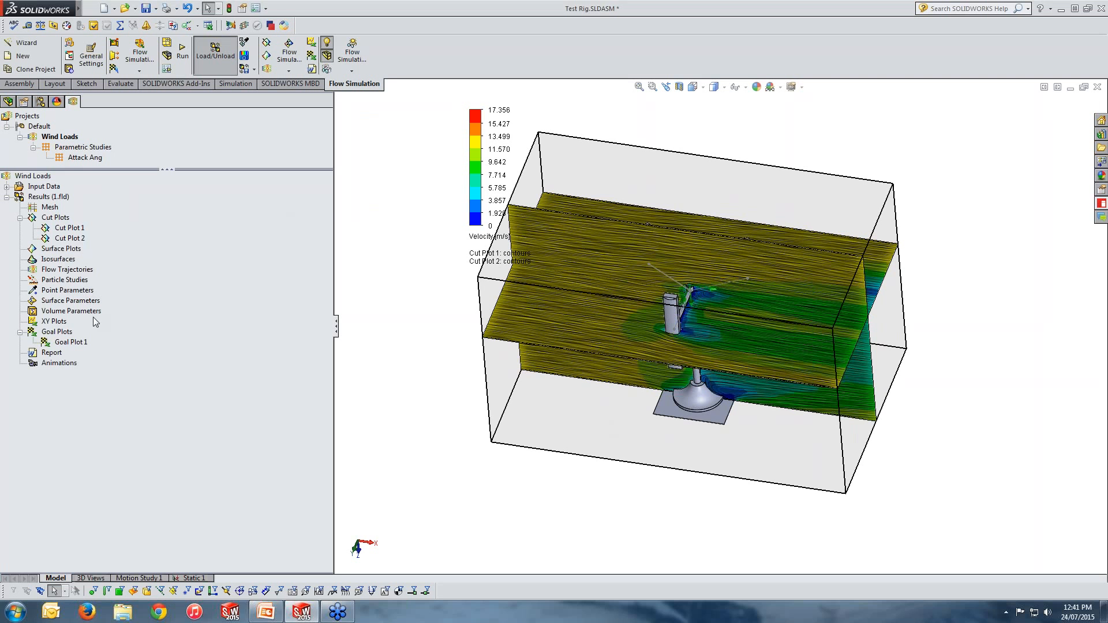
Step: Hide both Cut Plot 1 and Cut Plot 2
{"action": "middle_click_drag", "start_coordinate": [559, 341], "coordinate": [585, 324]}
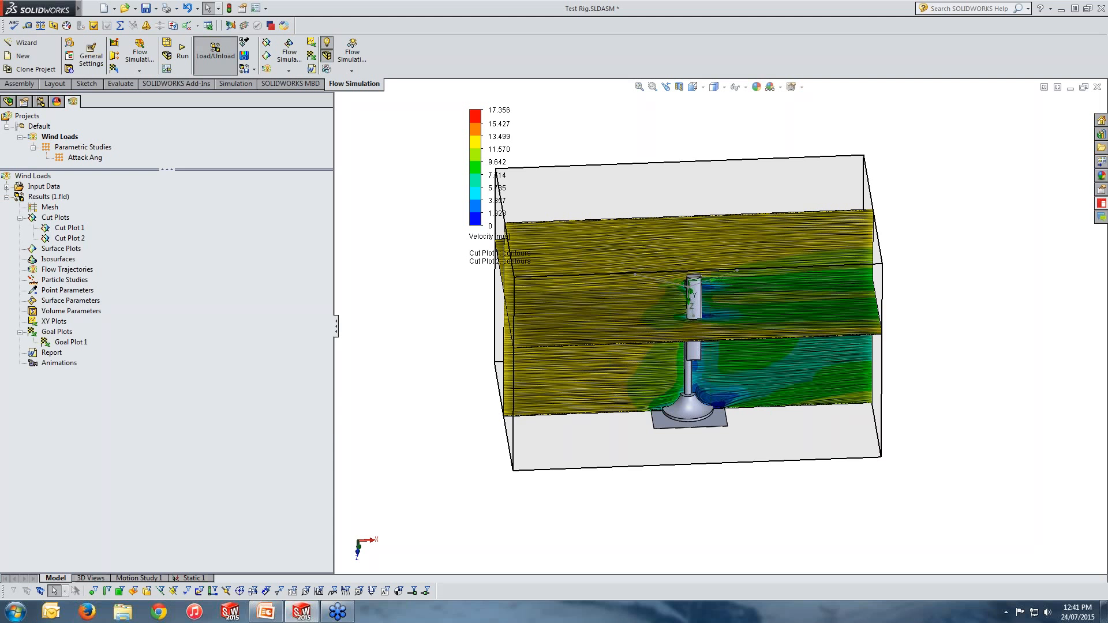
{"action": "right_click", "coordinate": [60, 227]}
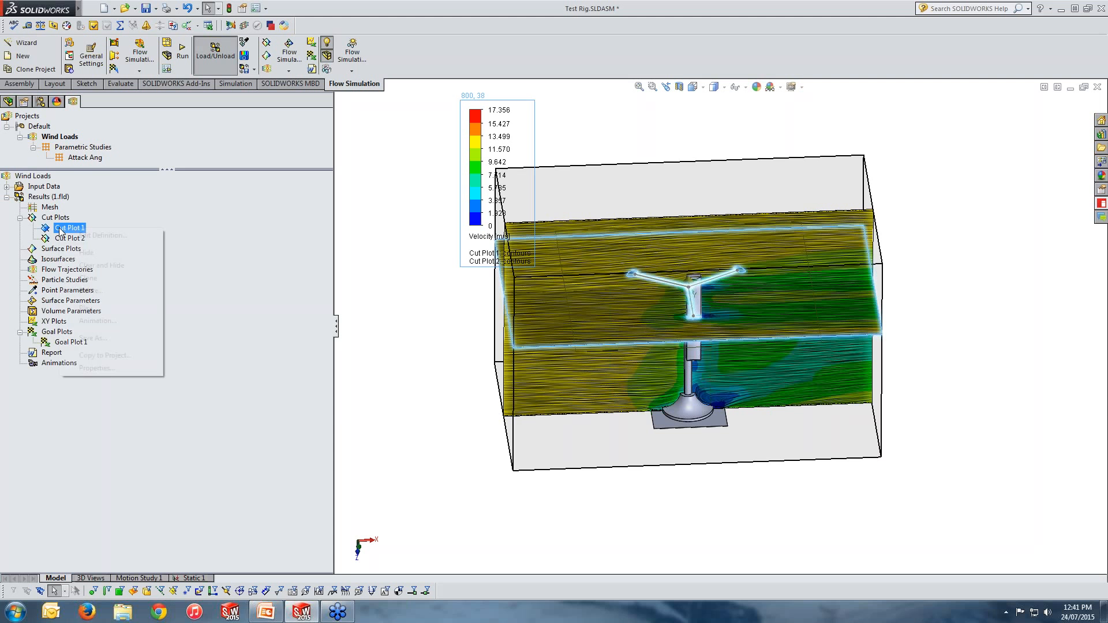
{"action": "left_click", "coordinate": [85, 253]}
{"action": "right_click", "coordinate": [70, 237]}
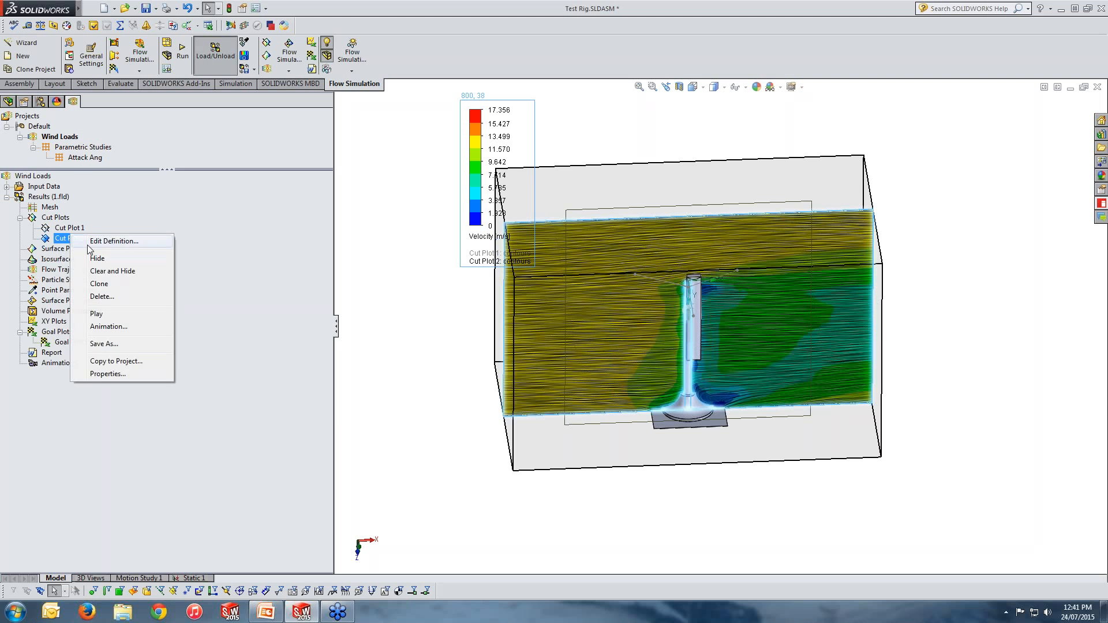
{"action": "left_click", "coordinate": [97, 259]}
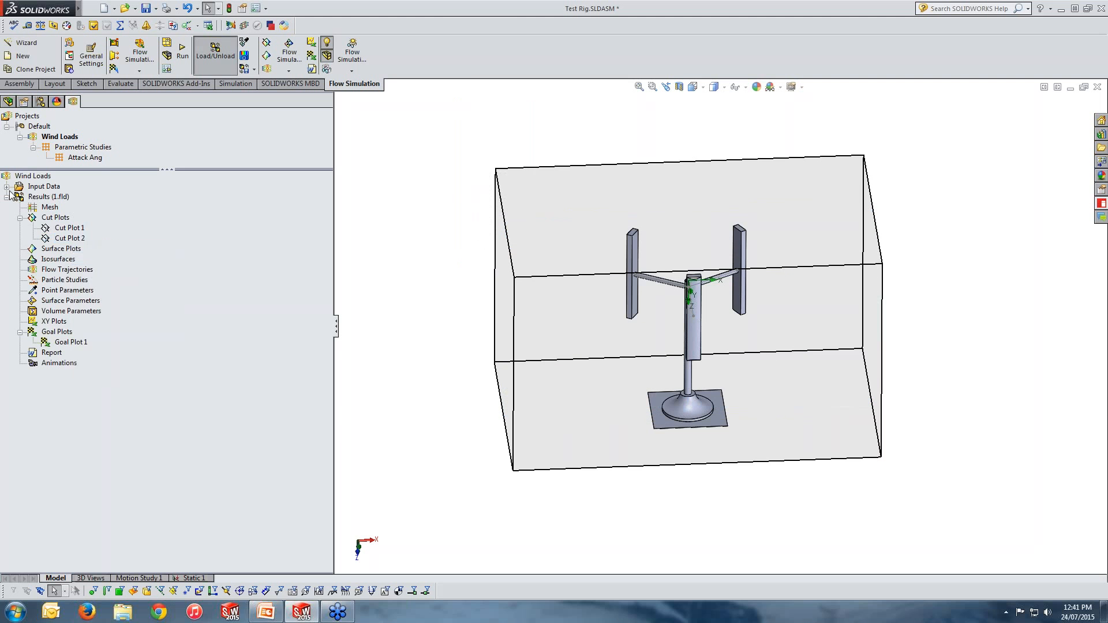
Step: Hide the computational domain from the input data
{"action": "left_click", "coordinate": [6, 187]}
{"action": "right_click", "coordinate": [70, 198]}
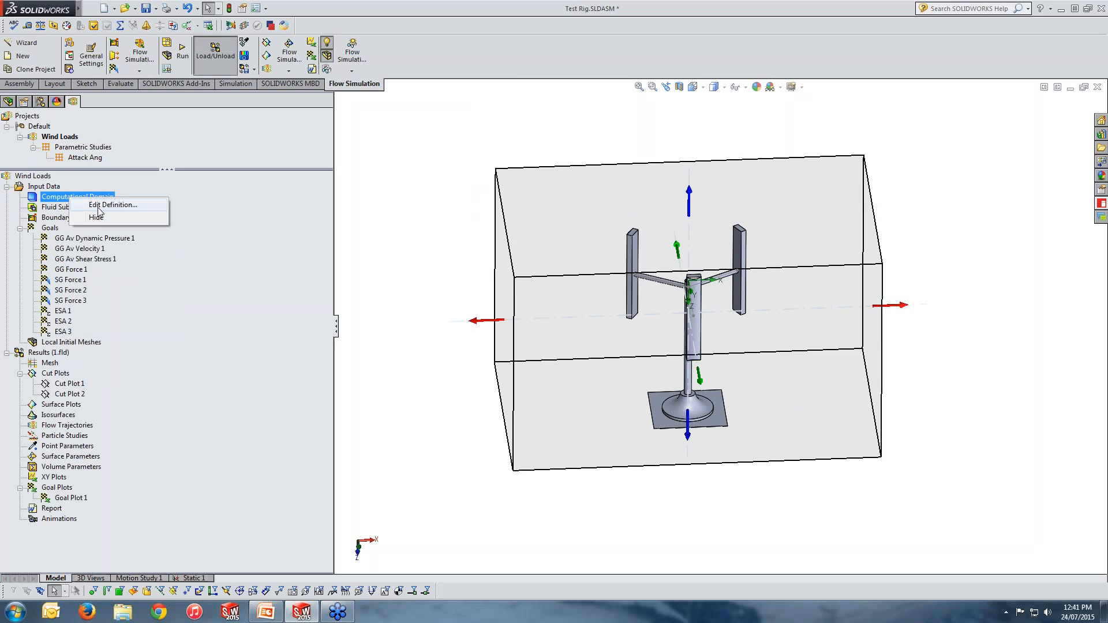
{"action": "left_click", "coordinate": [97, 217]}
{"action": "middle_click_drag", "start_coordinate": [682, 345], "coordinate": [744, 375]}
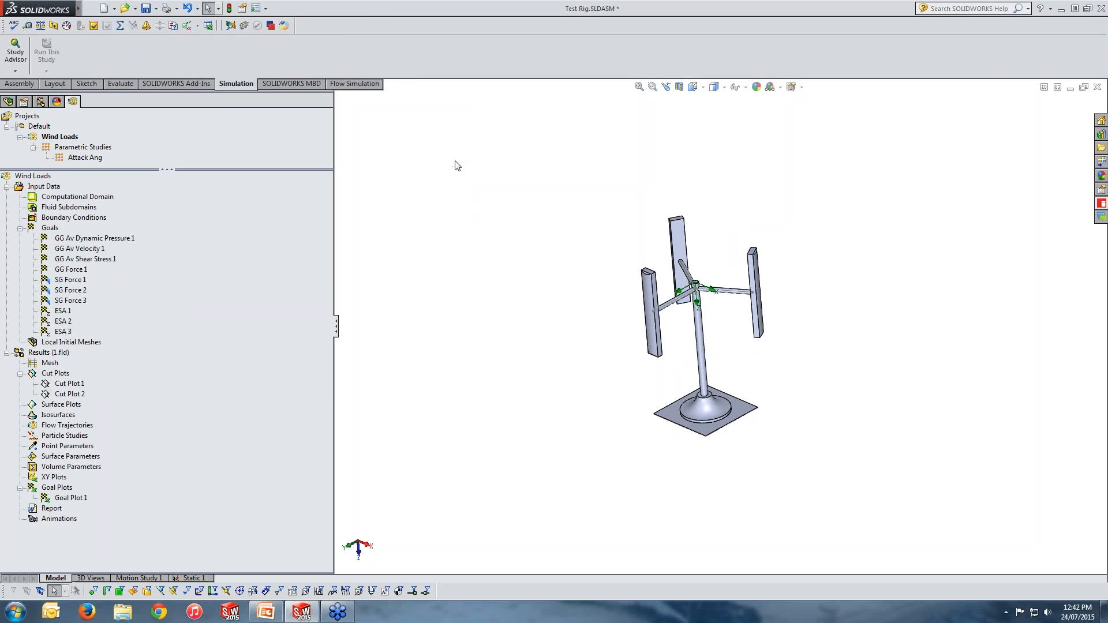
Step: Create a new Static simulation study with the default name
{"action": "left_click", "coordinate": [16, 70]}
{"action": "left_click", "coordinate": [35, 94]}
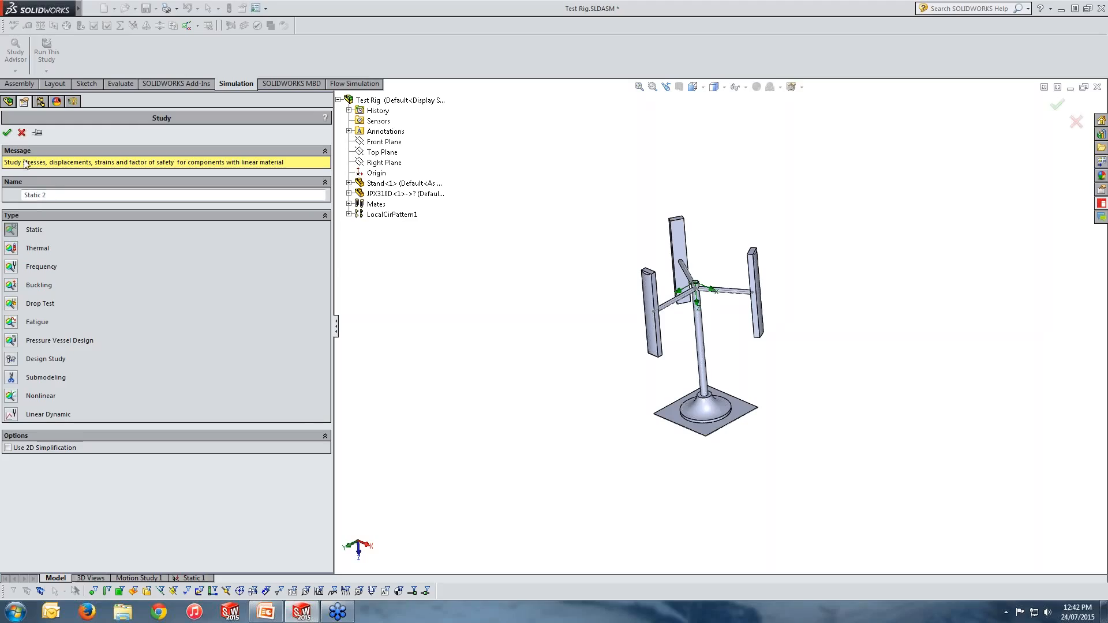
{"action": "double_click", "coordinate": [54, 196]}
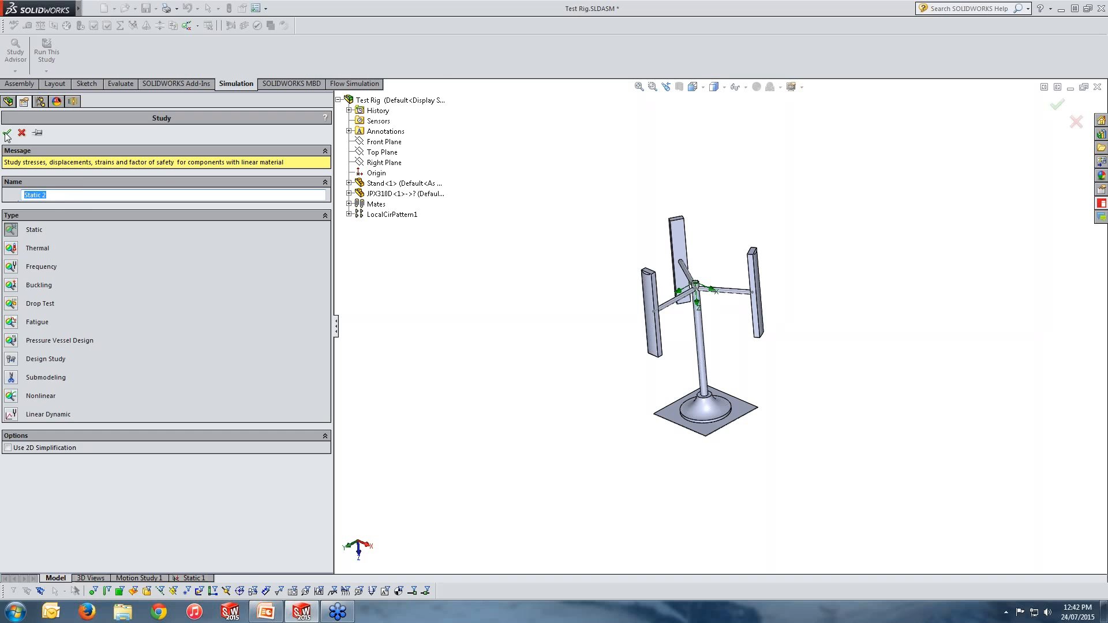
{"action": "left_click", "coordinate": [7, 132]}
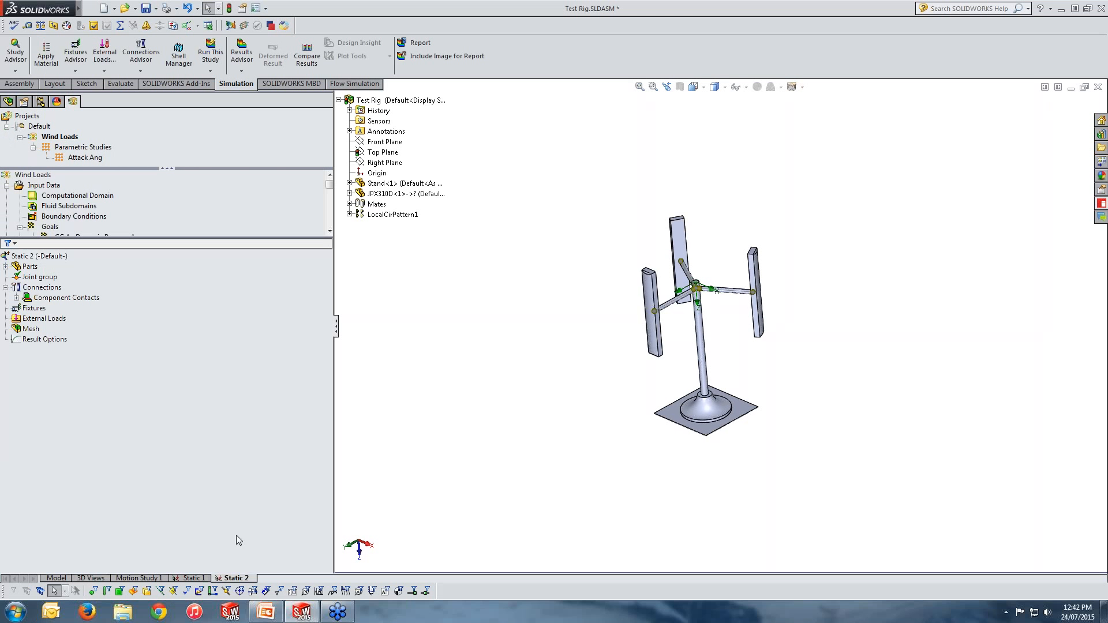
Step: Open the study's properties and enable including fluid pressure effects from SOLIDWORKS Flow Simulation
{"action": "middle_click_drag", "start_coordinate": [598, 401], "coordinate": [588, 392]}
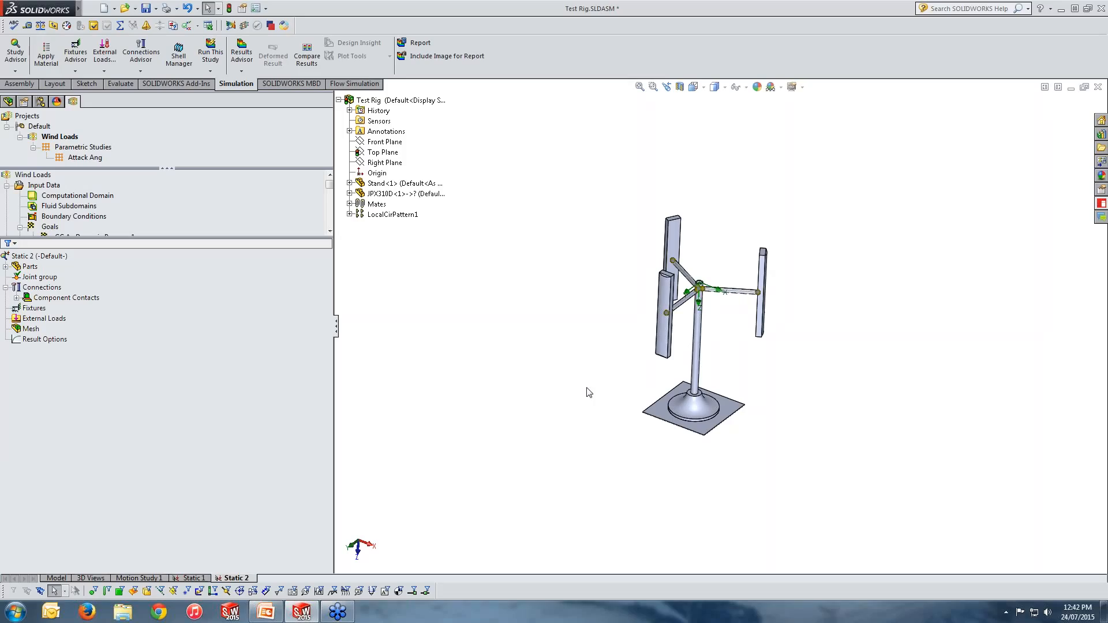
{"action": "left_click", "coordinate": [238, 343]}
{"action": "right_click", "coordinate": [35, 258]}
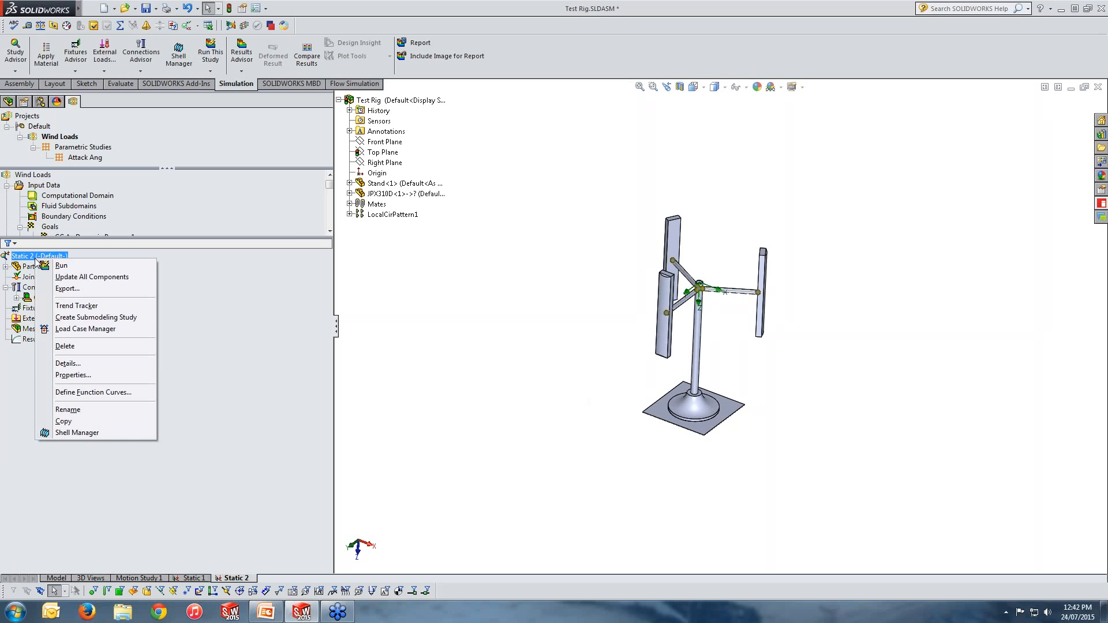
{"action": "left_click", "coordinate": [80, 375]}
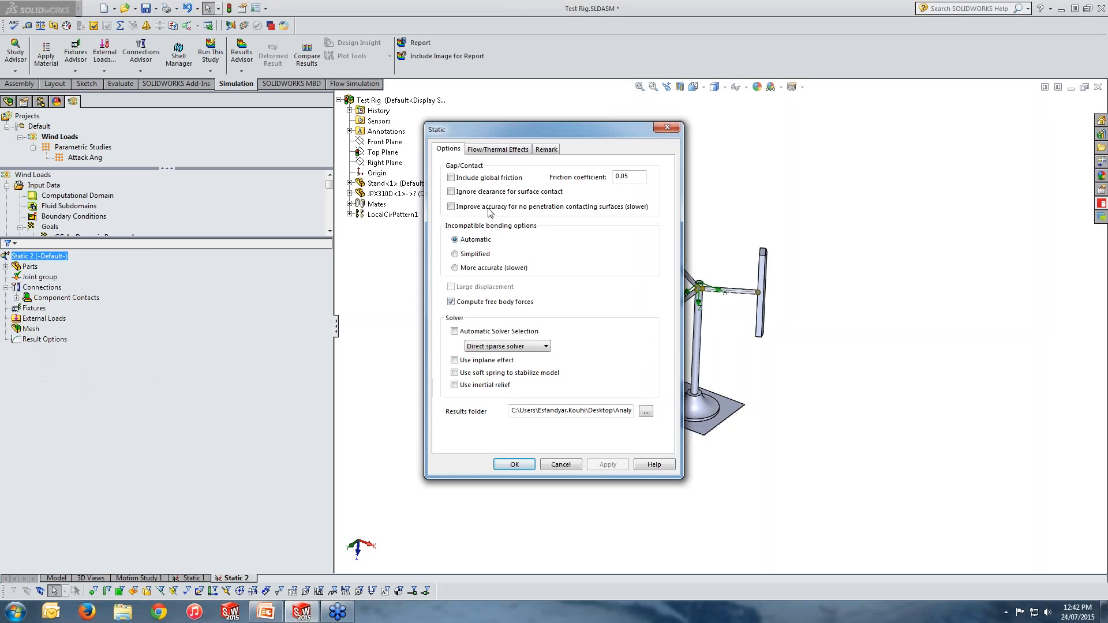
{"action": "left_click", "coordinate": [490, 153]}
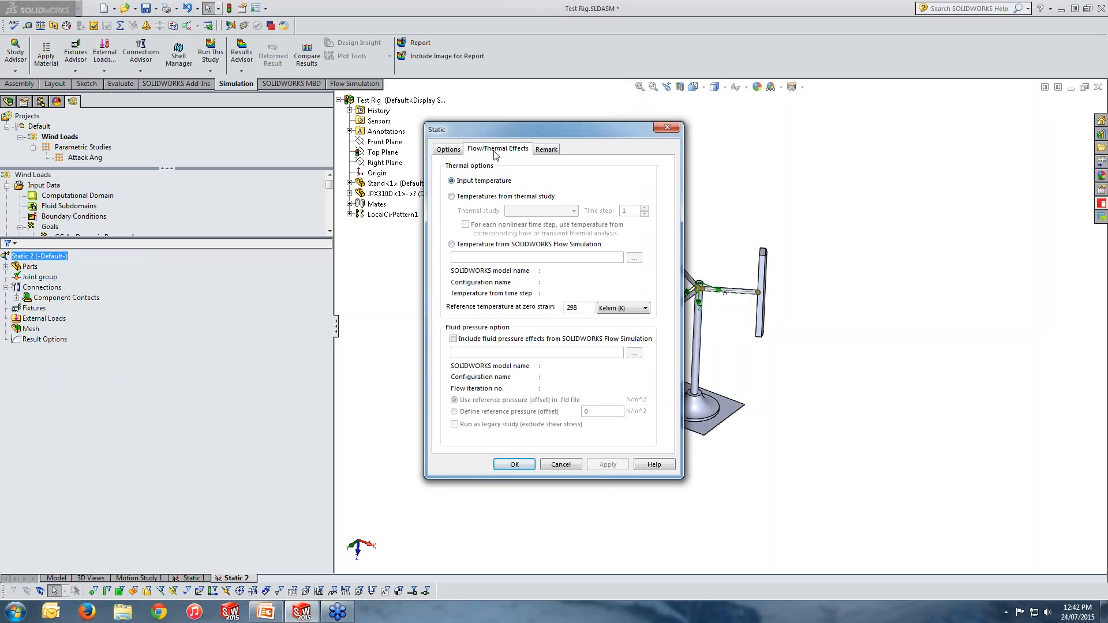
{"action": "left_click", "coordinate": [459, 340]}
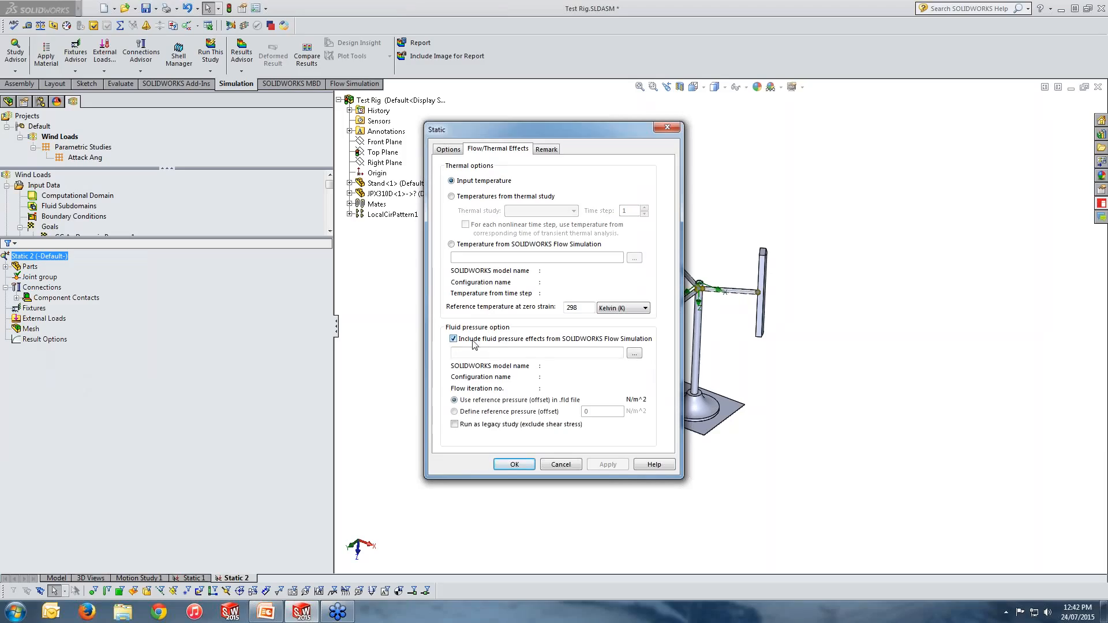
Step: Browse for the Flow Simulation results file and select 1.fld in the Parametric Study 1 design point 1 folder
{"action": "left_click", "coordinate": [634, 352]}
{"action": "left_click", "coordinate": [636, 353]}
{"action": "left_click", "coordinate": [155, 117]}
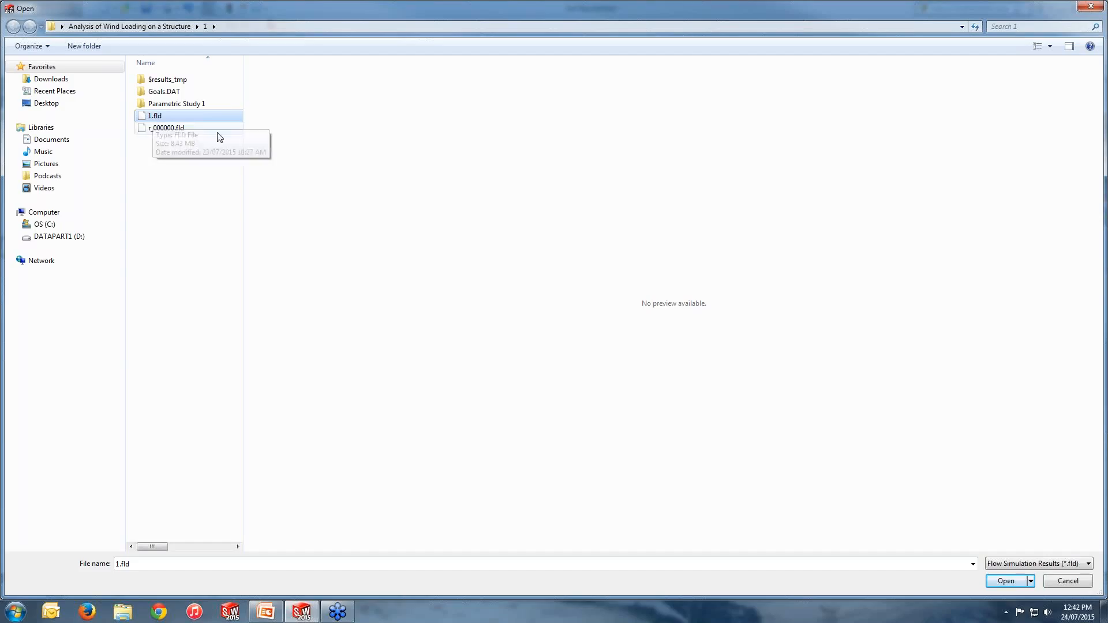
{"action": "double_click", "coordinate": [167, 106]}
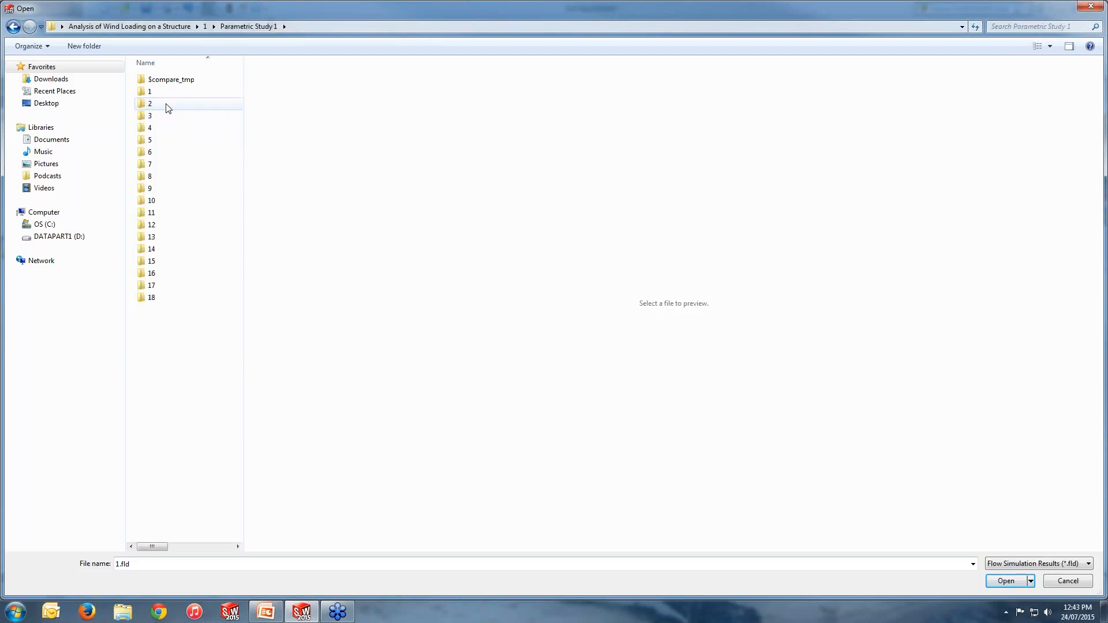
{"action": "double_click", "coordinate": [152, 93]}
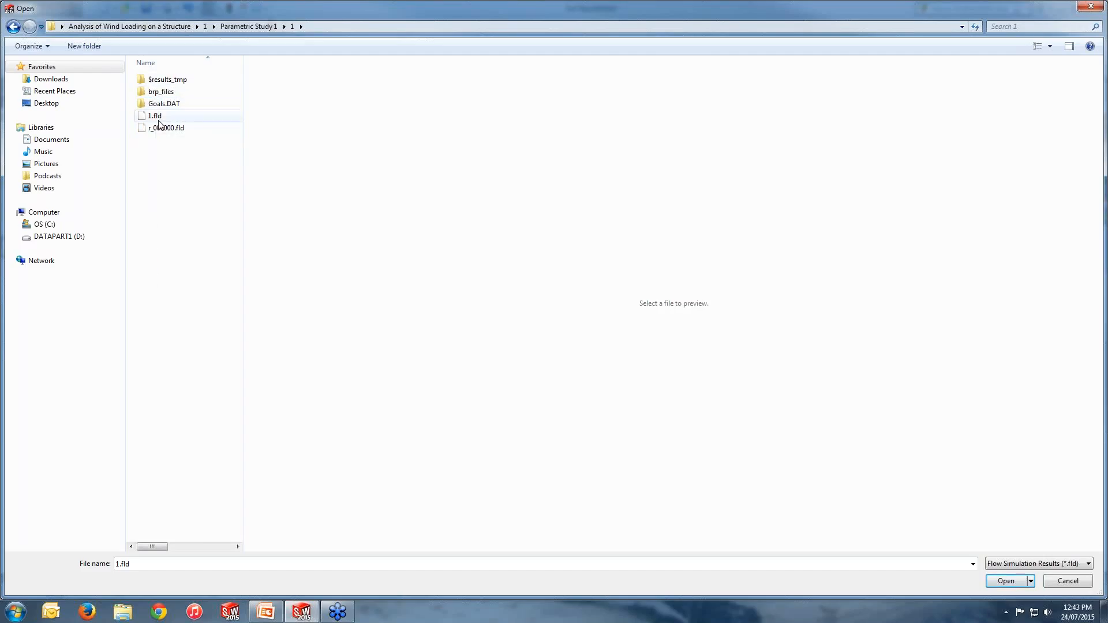
{"action": "left_click", "coordinate": [159, 118]}
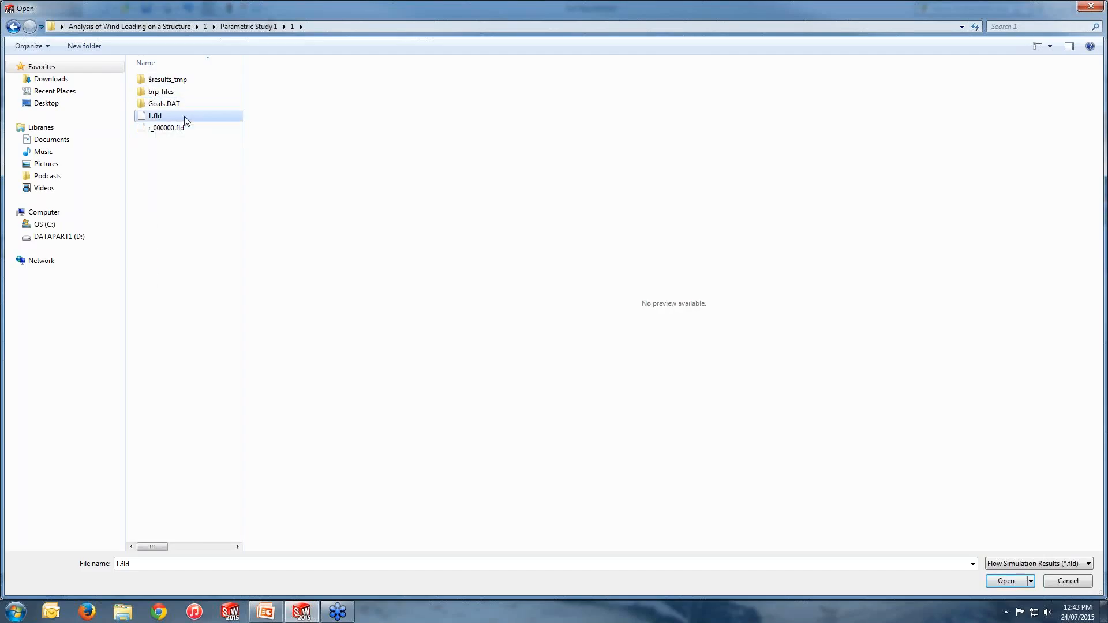
{"action": "left_click", "coordinate": [205, 27]}
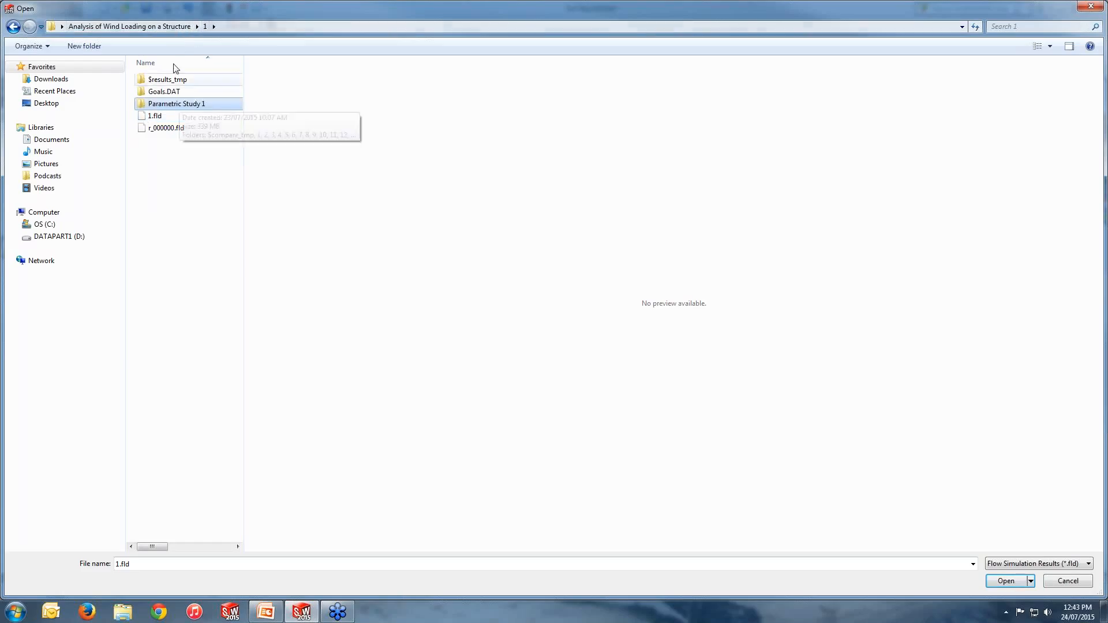
{"action": "left_click", "coordinate": [179, 32]}
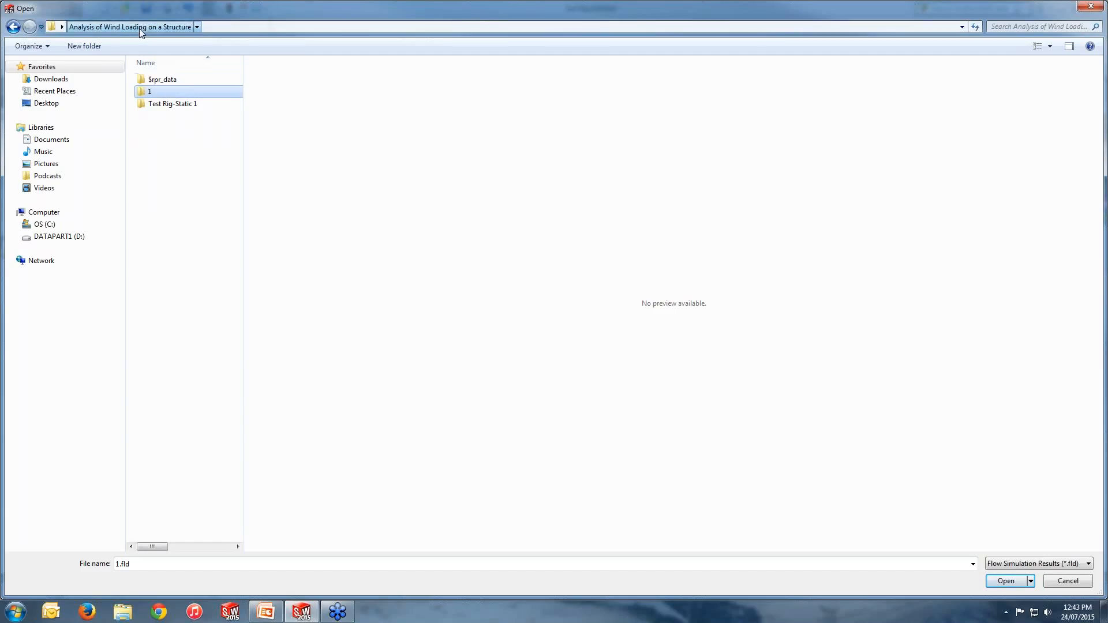
{"action": "left_click", "coordinate": [13, 27]}
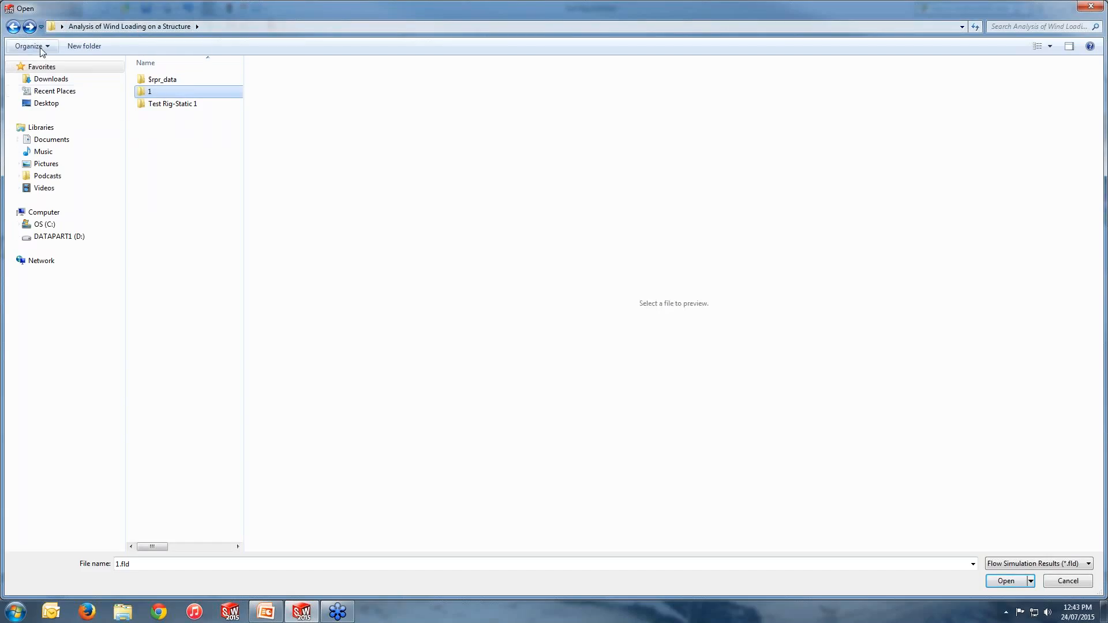
{"action": "double_click", "coordinate": [158, 93]}
{"action": "left_click", "coordinate": [155, 116]}
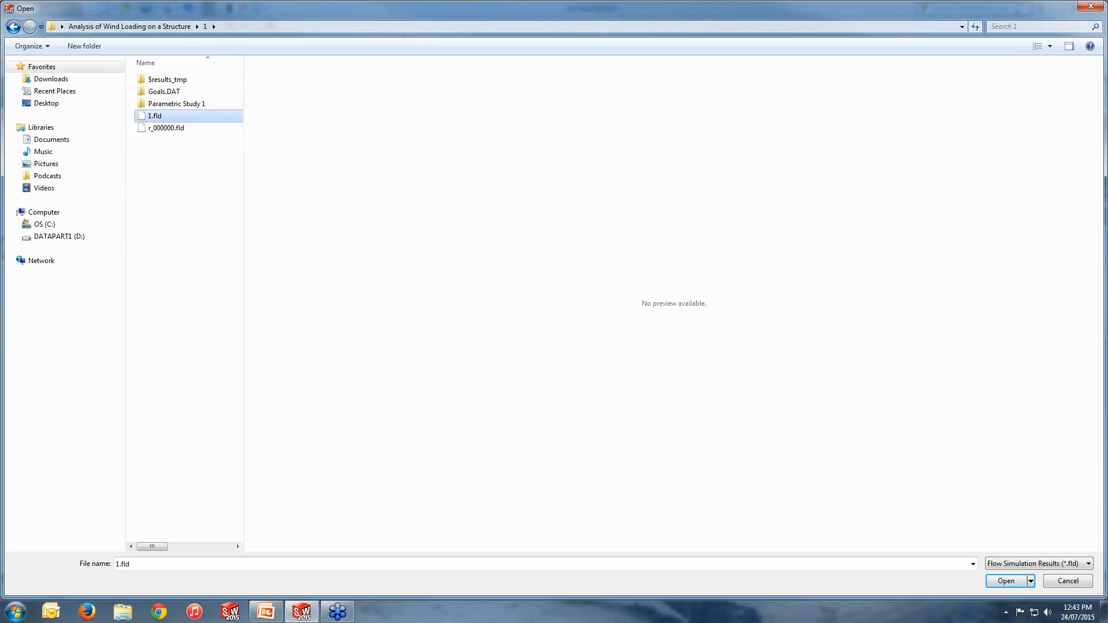
{"action": "left_click", "coordinate": [16, 28]}
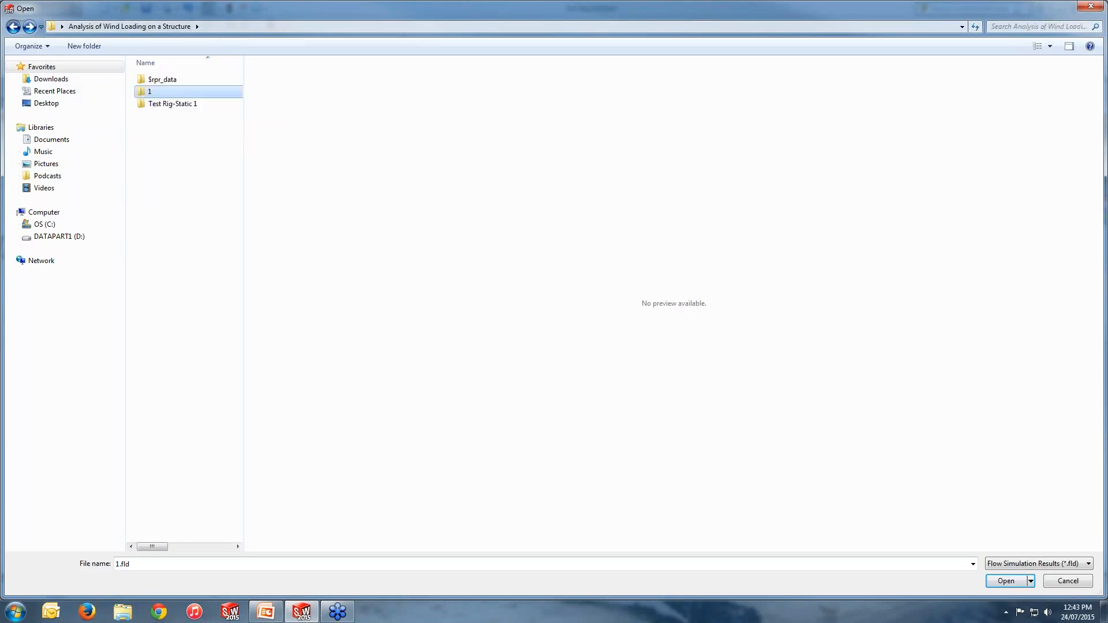
{"action": "left_click", "coordinate": [12, 27]}
{"action": "left_click", "coordinate": [12, 27]}
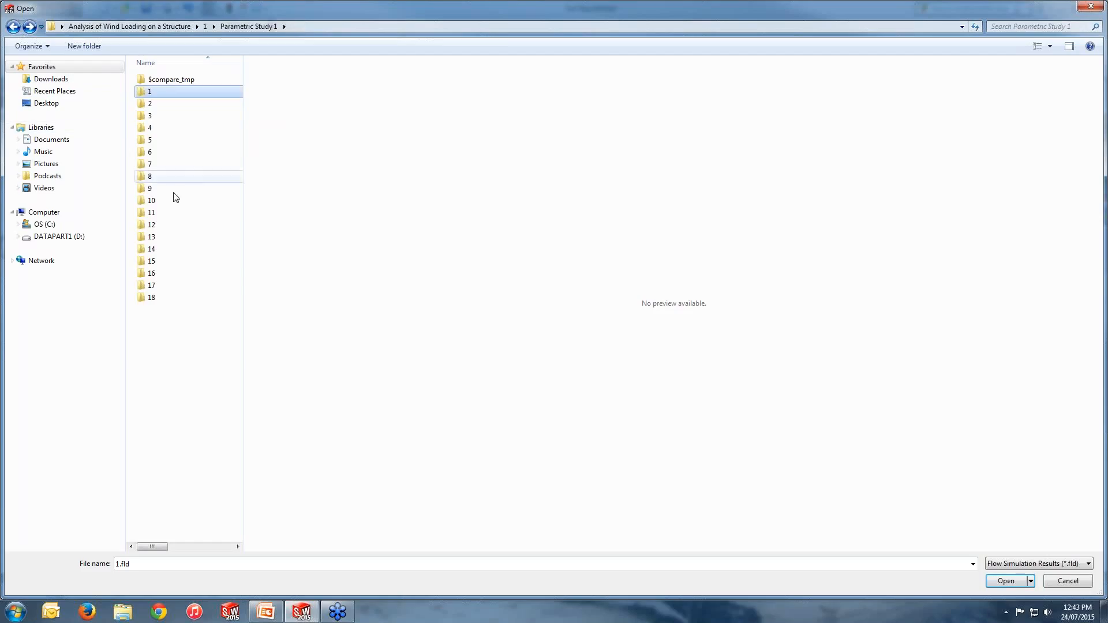
{"action": "double_click", "coordinate": [152, 188]}
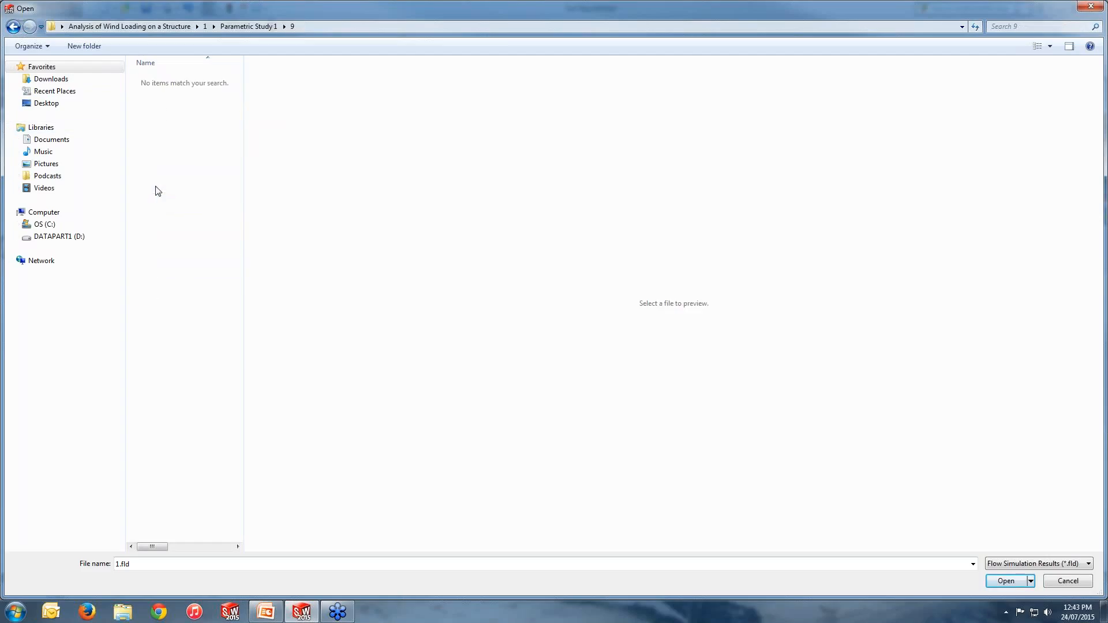
{"action": "left_click", "coordinate": [12, 27]}
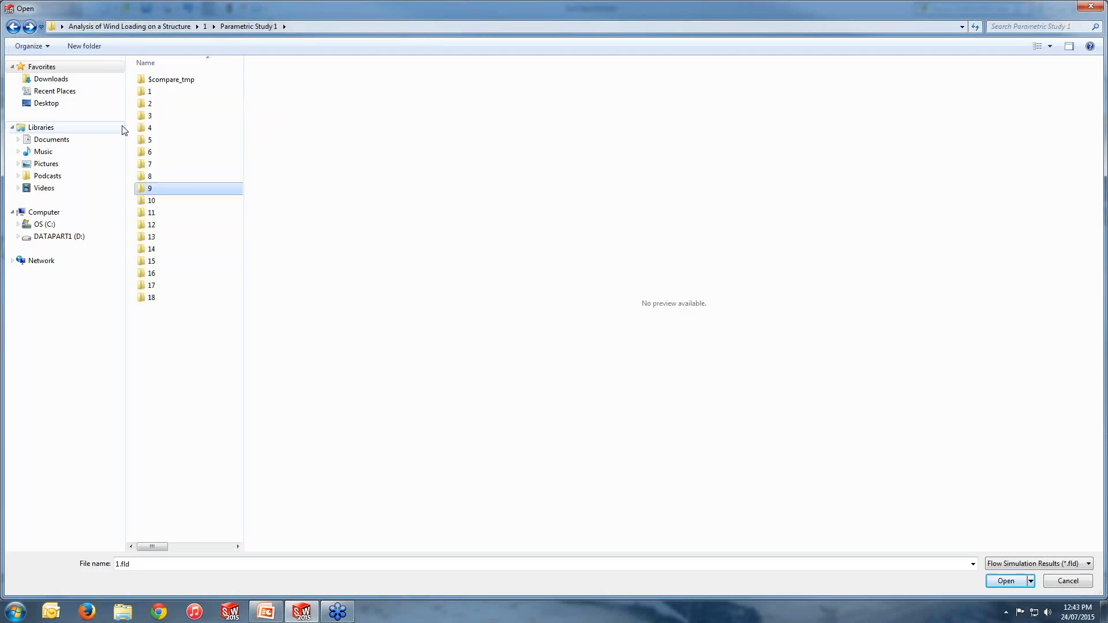
{"action": "double_click", "coordinate": [149, 117]}
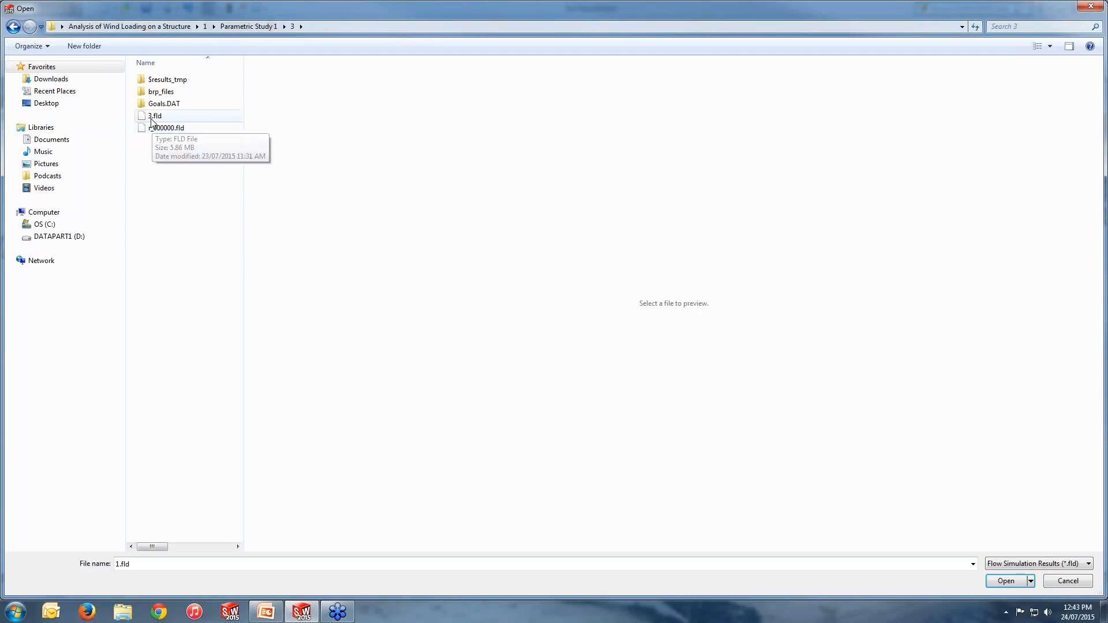
{"action": "left_click", "coordinate": [153, 116]}
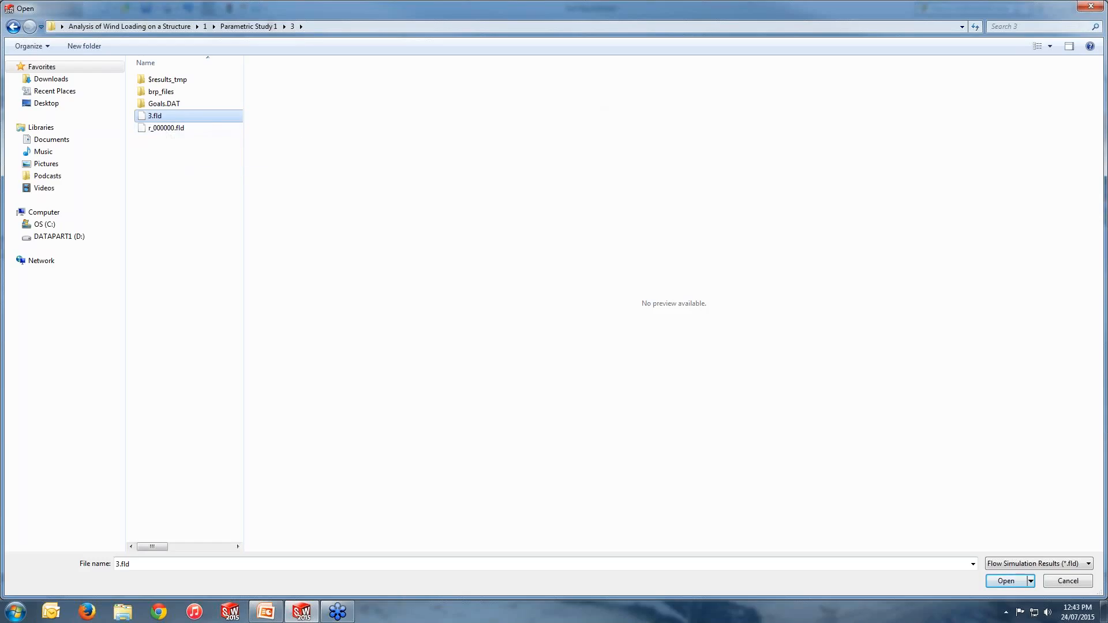
{"action": "left_click", "coordinate": [1091, 7]}
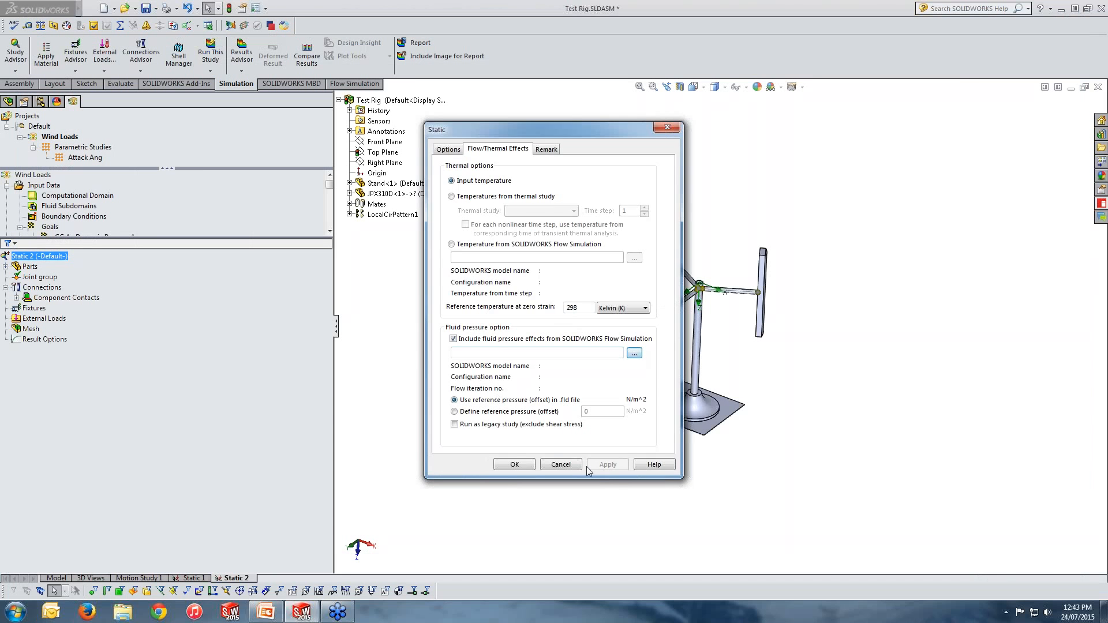
{"action": "left_click", "coordinate": [560, 465]}
Step: Reopen the study's properties, enable fluid pressure effects from Flow Simulation, and load 1.fld from the project's 1 results folder
{"action": "right_click", "coordinate": [52, 258]}
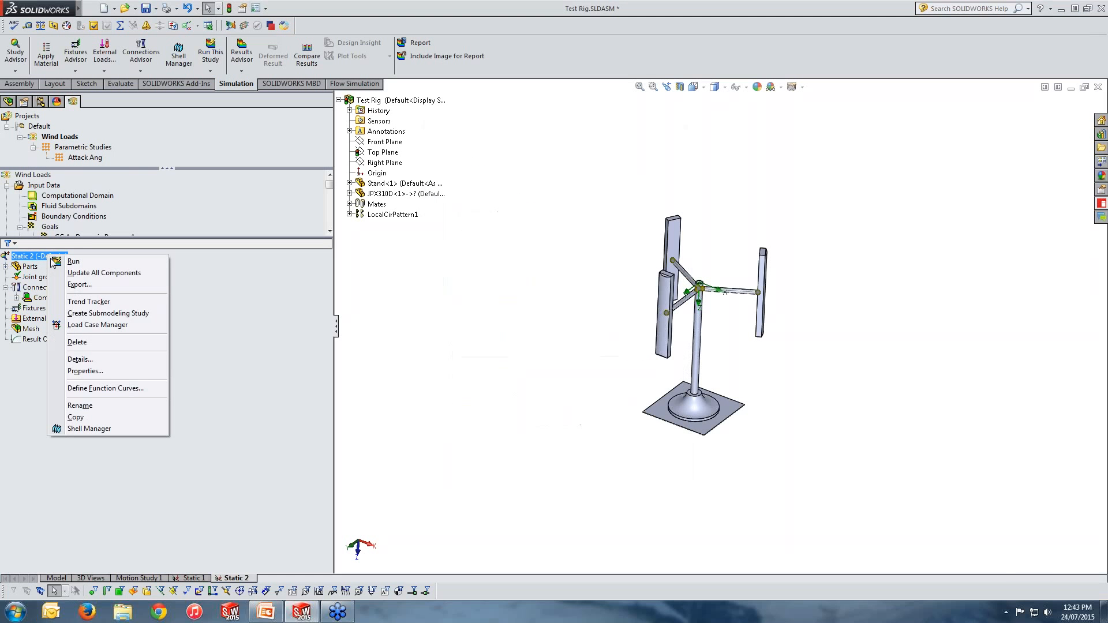
{"action": "left_click", "coordinate": [85, 371]}
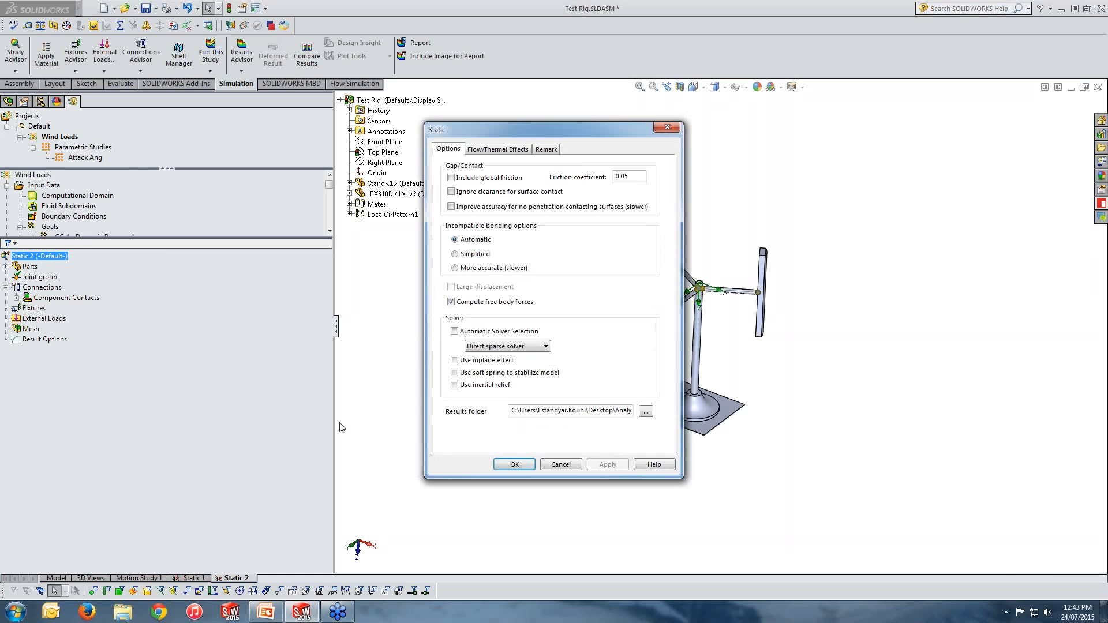
{"action": "left_click", "coordinate": [489, 151]}
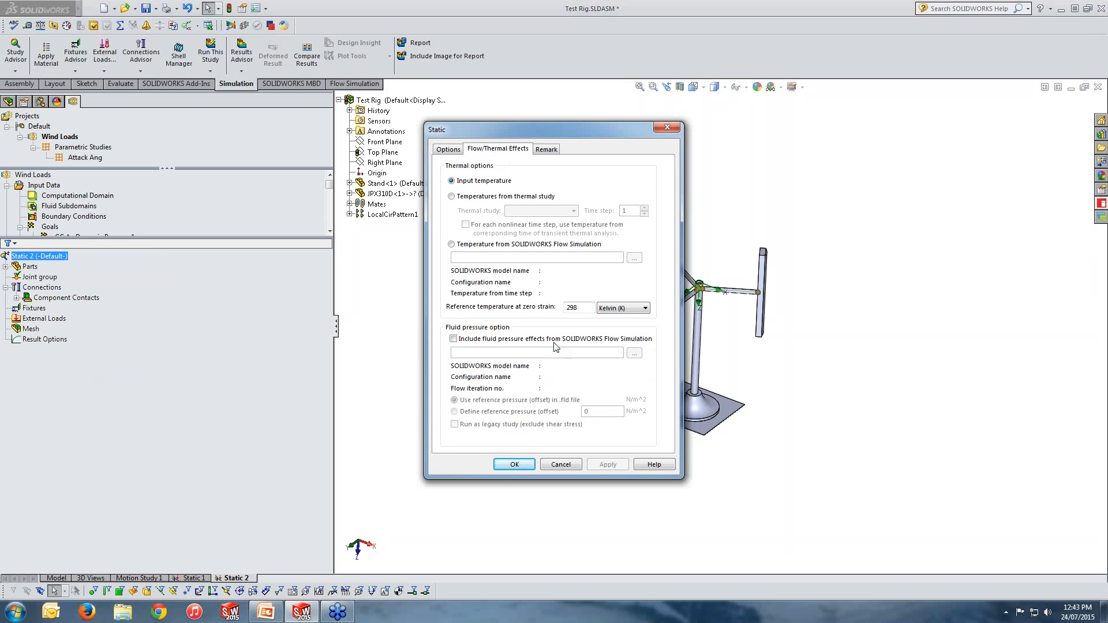
{"action": "left_click", "coordinate": [509, 345]}
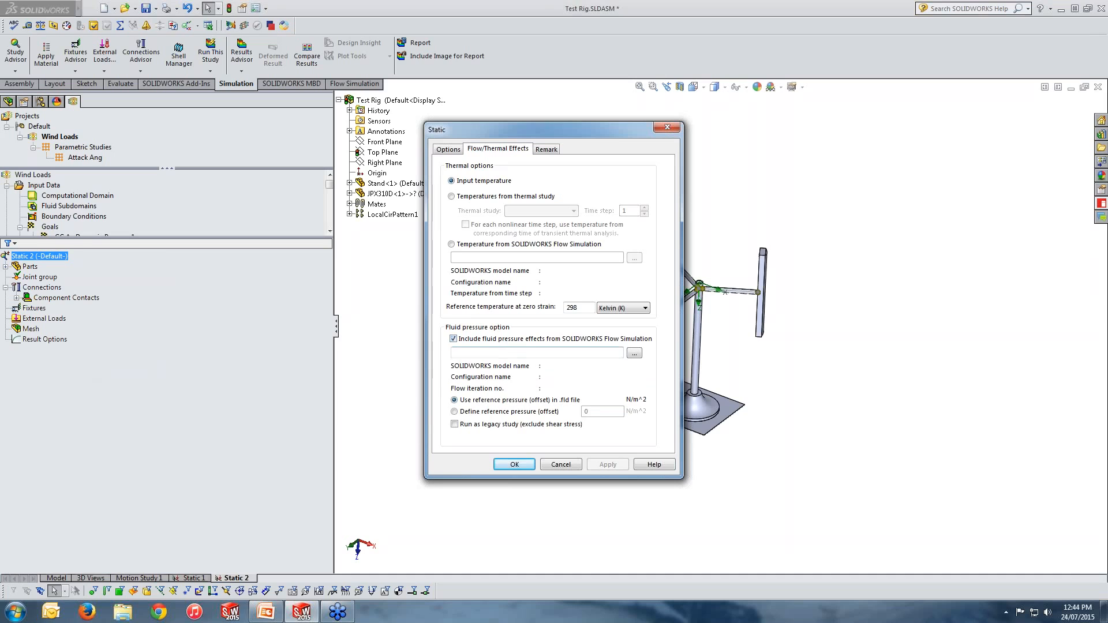
{"action": "left_click", "coordinate": [635, 352]}
{"action": "left_click", "coordinate": [155, 116]}
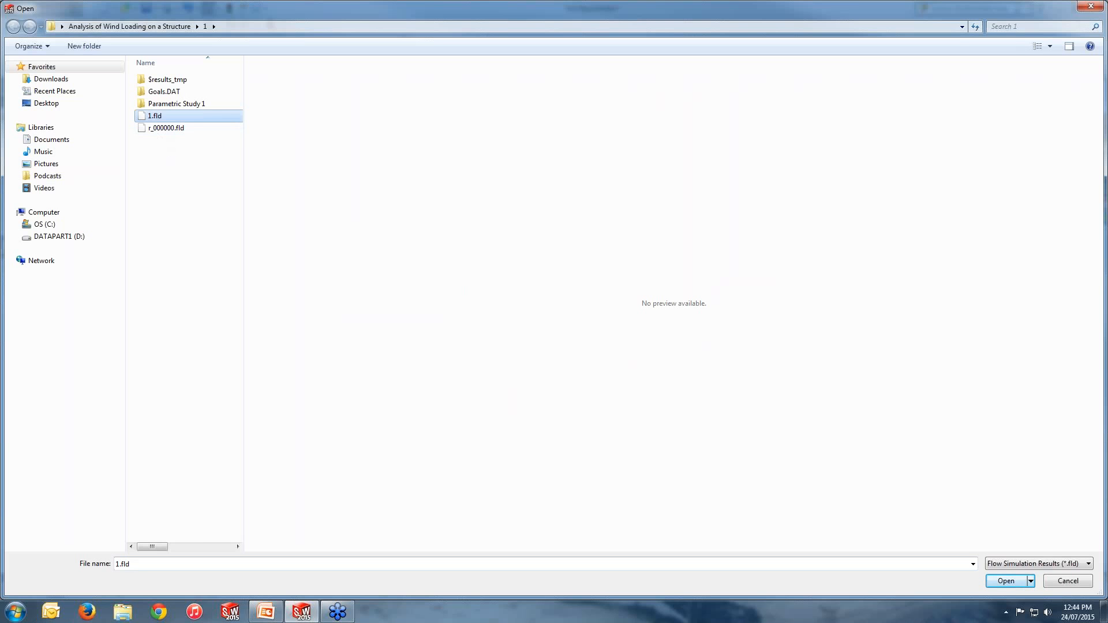
{"action": "left_click", "coordinate": [1006, 581]}
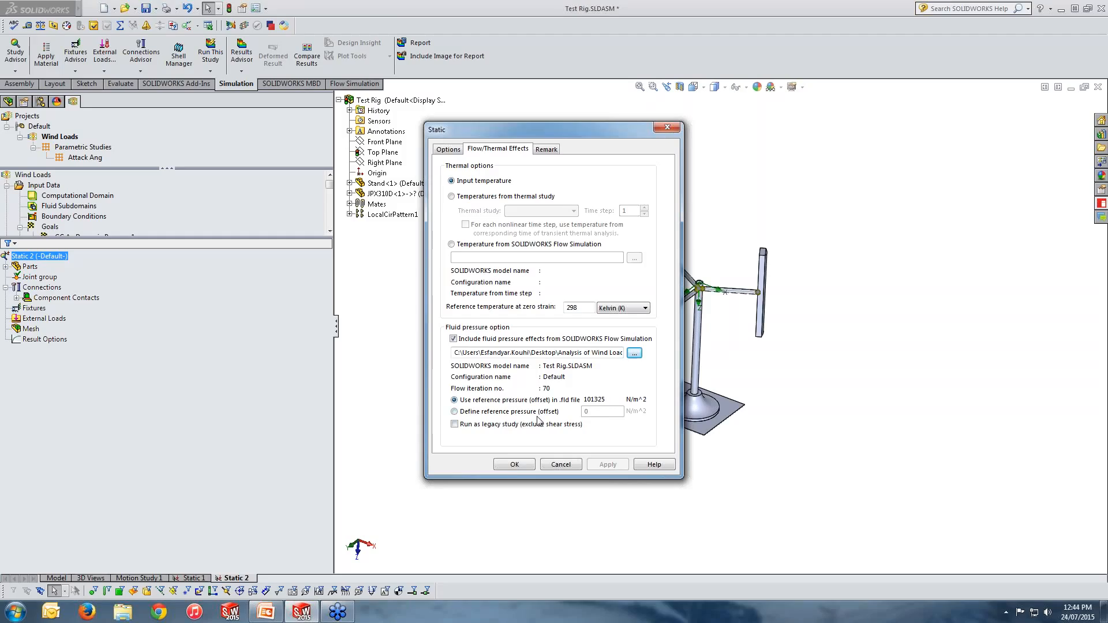
{"action": "left_click", "coordinate": [515, 465]}
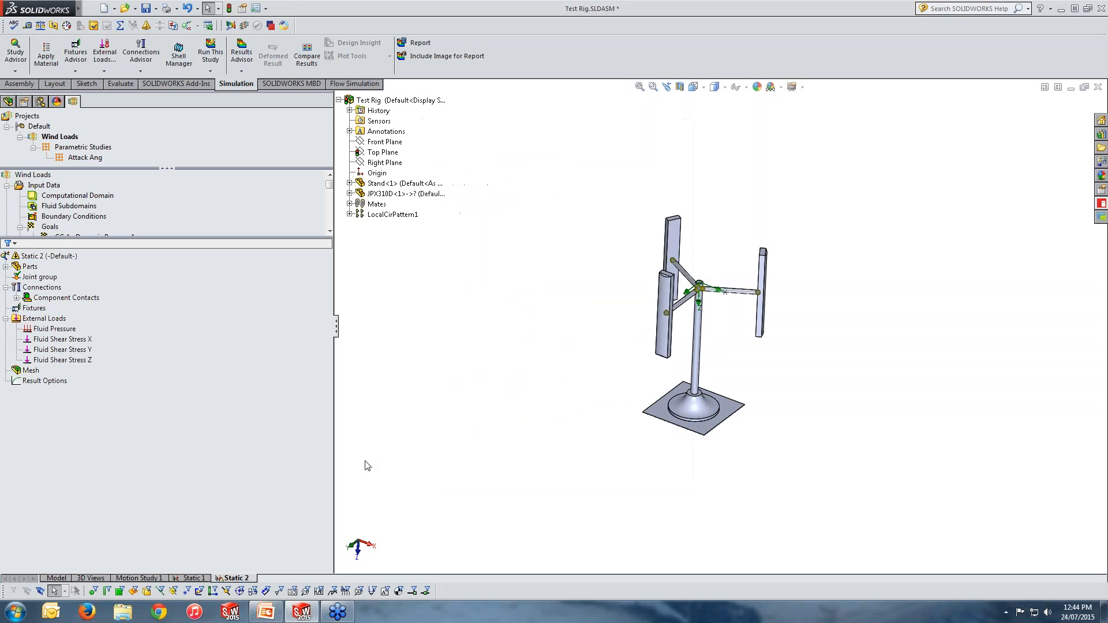
Step: Select the imported Fluid Pressure and Fluid Shear Stress X, Y and Z loads one by one to inspect them
{"action": "left_click", "coordinate": [44, 320]}
{"action": "left_click", "coordinate": [63, 329]}
{"action": "left_click", "coordinate": [72, 340]}
{"action": "left_click", "coordinate": [88, 350], "text": "ctrl"}
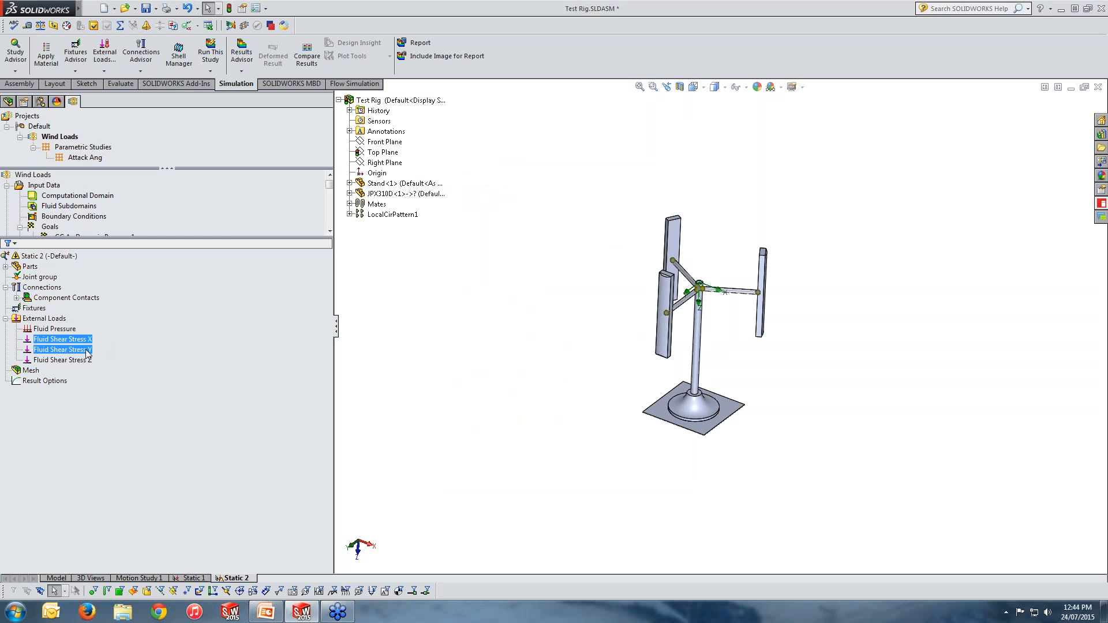
{"action": "left_click", "coordinate": [63, 360]}
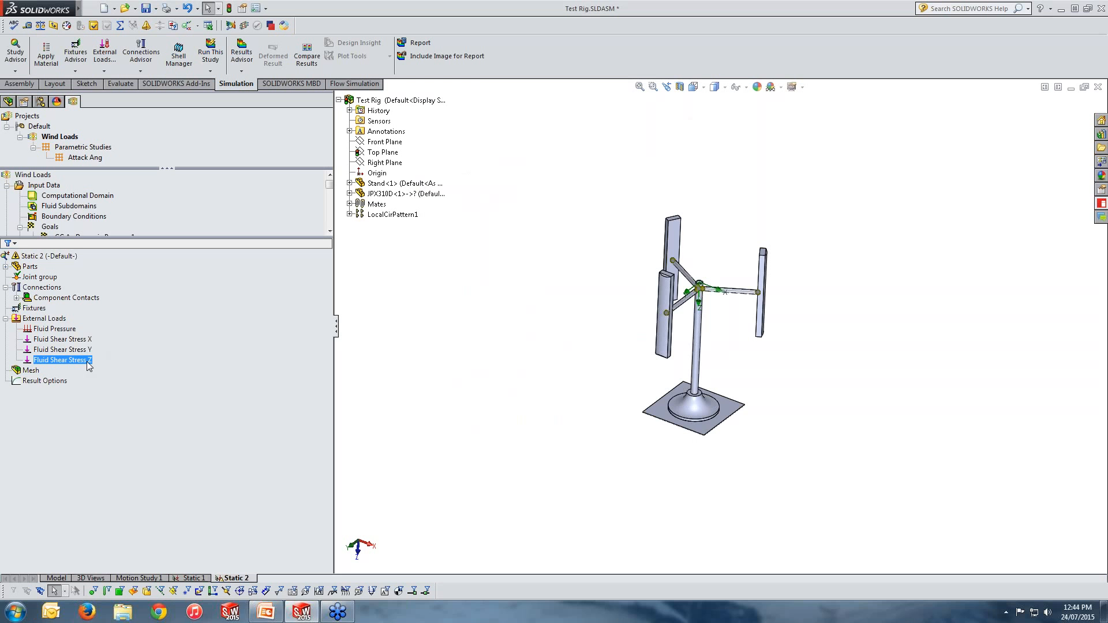
Step: Examine the Flow Simulation export-to-Simulation tools and the fluid load definition, closing it without changes
{"action": "left_click", "coordinate": [84, 6]}
{"action": "left_click", "coordinate": [111, 6]}
{"action": "left_click", "coordinate": [165, 7]}
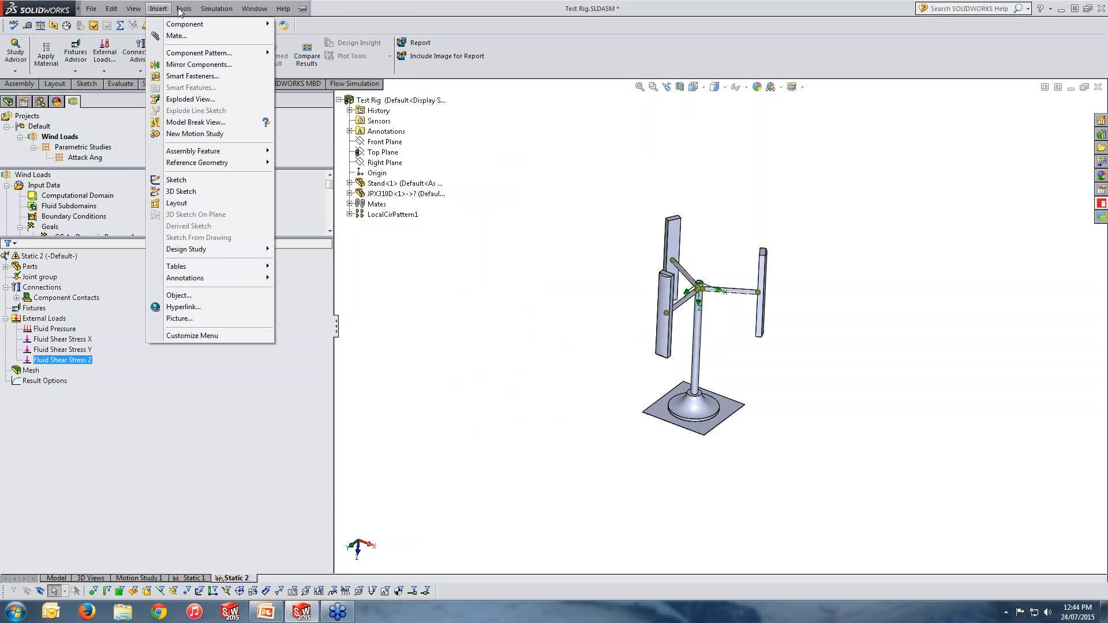
{"action": "mouse_move", "coordinate": [180, 11]}
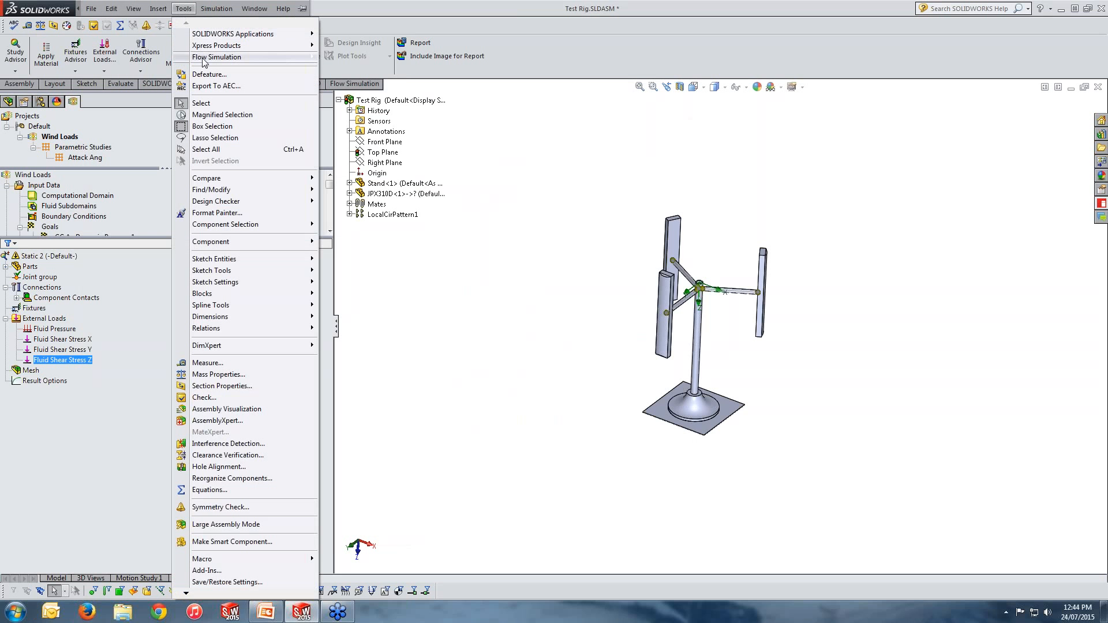
{"action": "mouse_move", "coordinate": [315, 59]}
{"action": "mouse_move", "coordinate": [421, 189]}
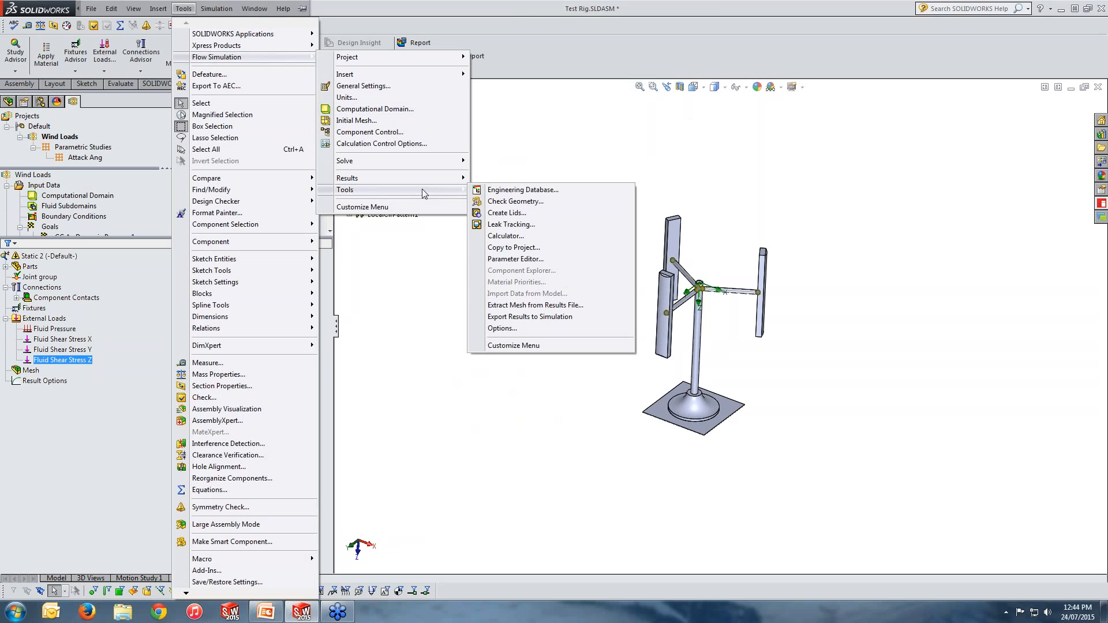
{"action": "left_click", "coordinate": [537, 321]}
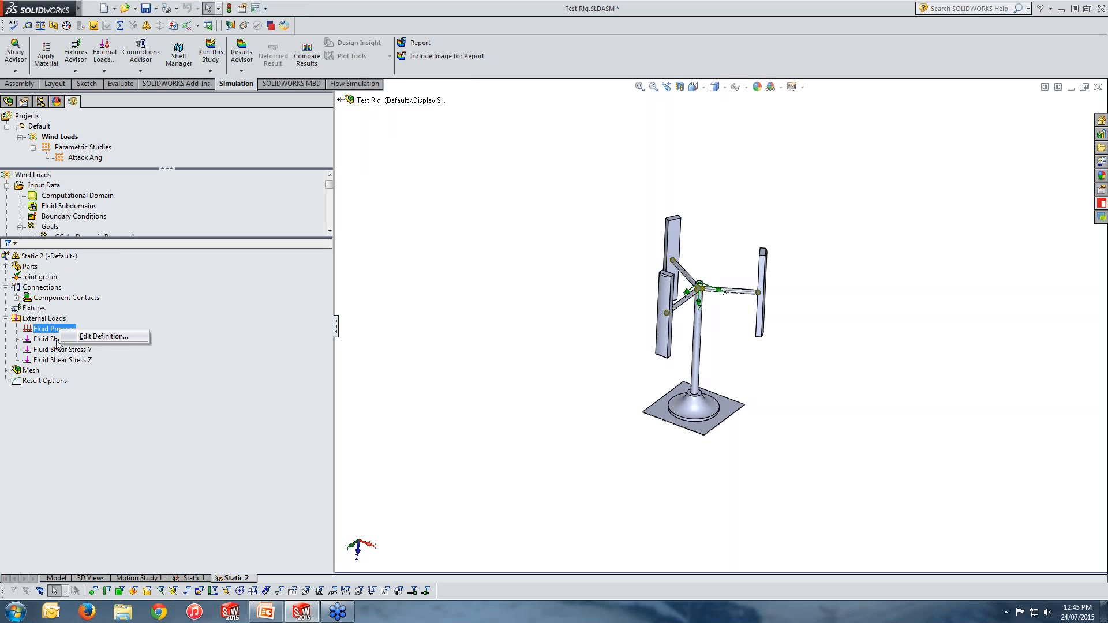
{"action": "left_click", "coordinate": [35, 340]}
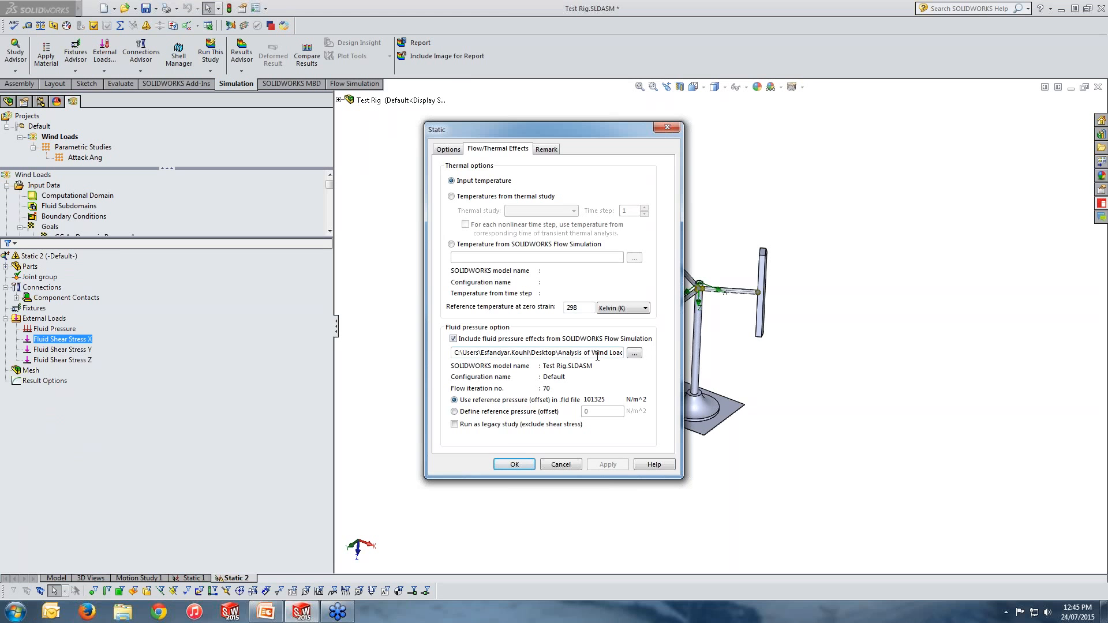
{"action": "left_click", "coordinate": [667, 129]}
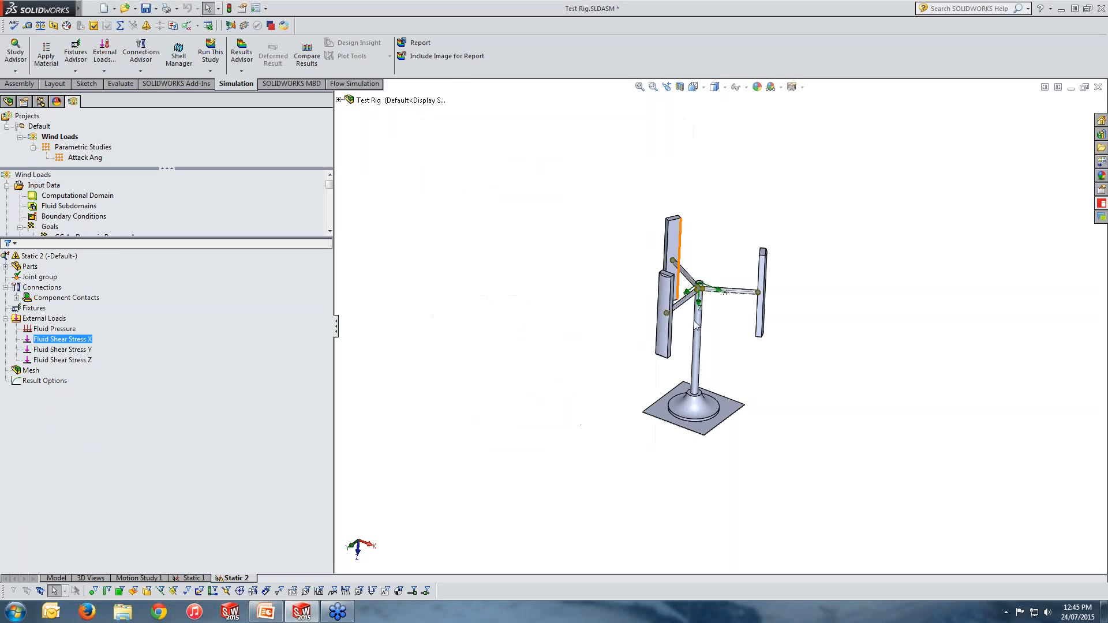
Step: Expand the study's Stand-1 part and delete its Cut list
{"action": "middle_click_drag", "start_coordinate": [727, 412], "coordinate": [751, 410]}
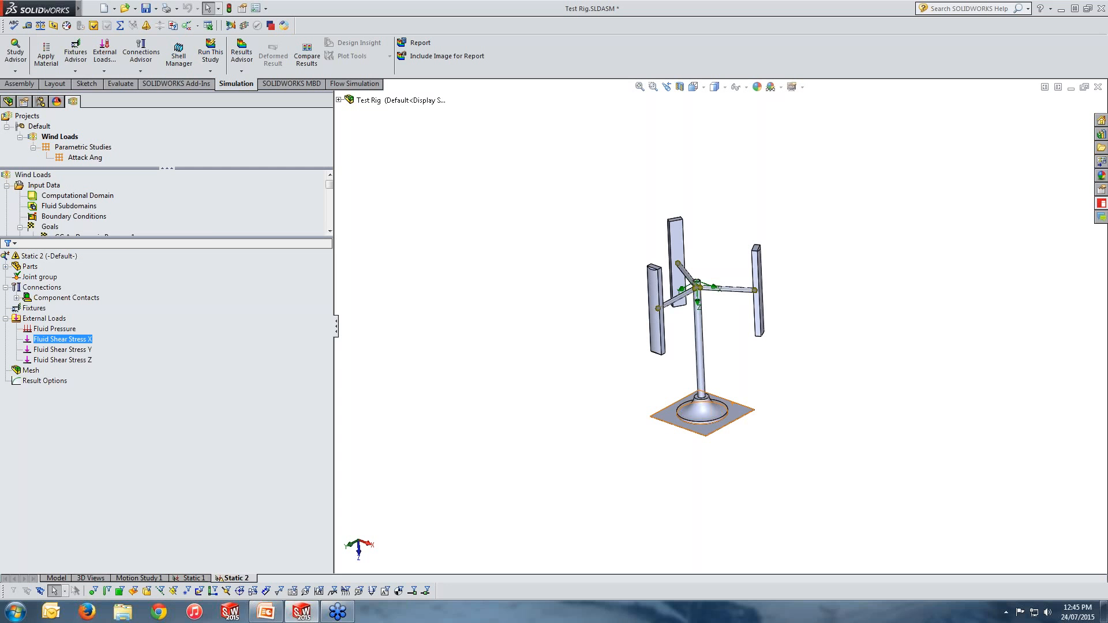
{"action": "left_click", "coordinate": [15, 266]}
{"action": "left_click", "coordinate": [6, 267]}
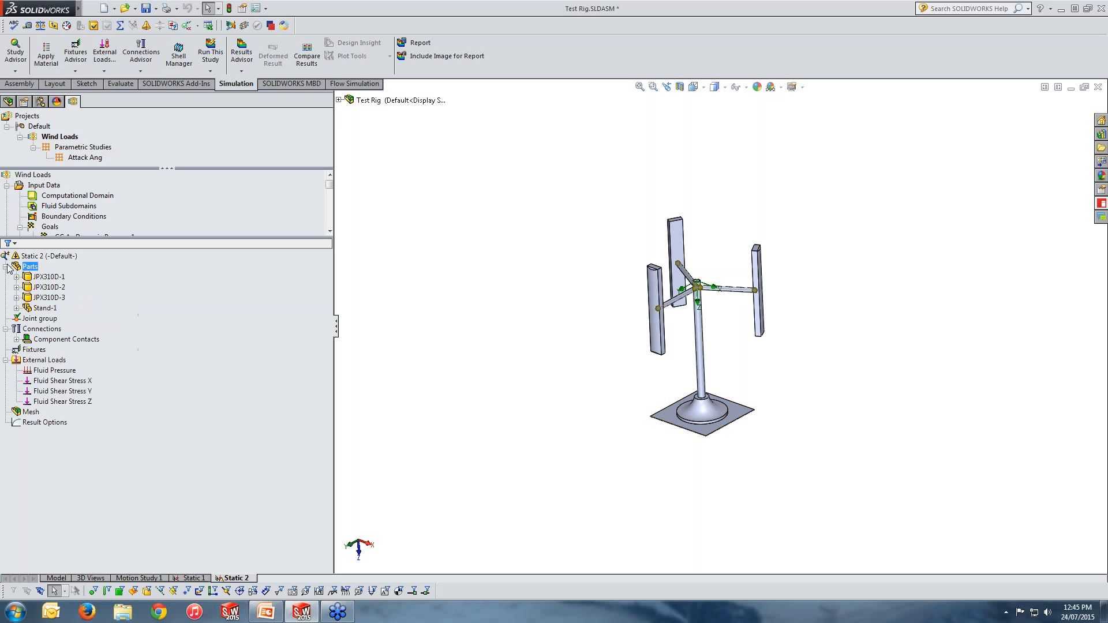
{"action": "key", "text": "Down"}
{"action": "key", "text": "Down"}
{"action": "key", "text": "Down"}
{"action": "key", "text": "Down"}
{"action": "left_click", "coordinate": [16, 309]}
{"action": "right_click", "coordinate": [48, 319]}
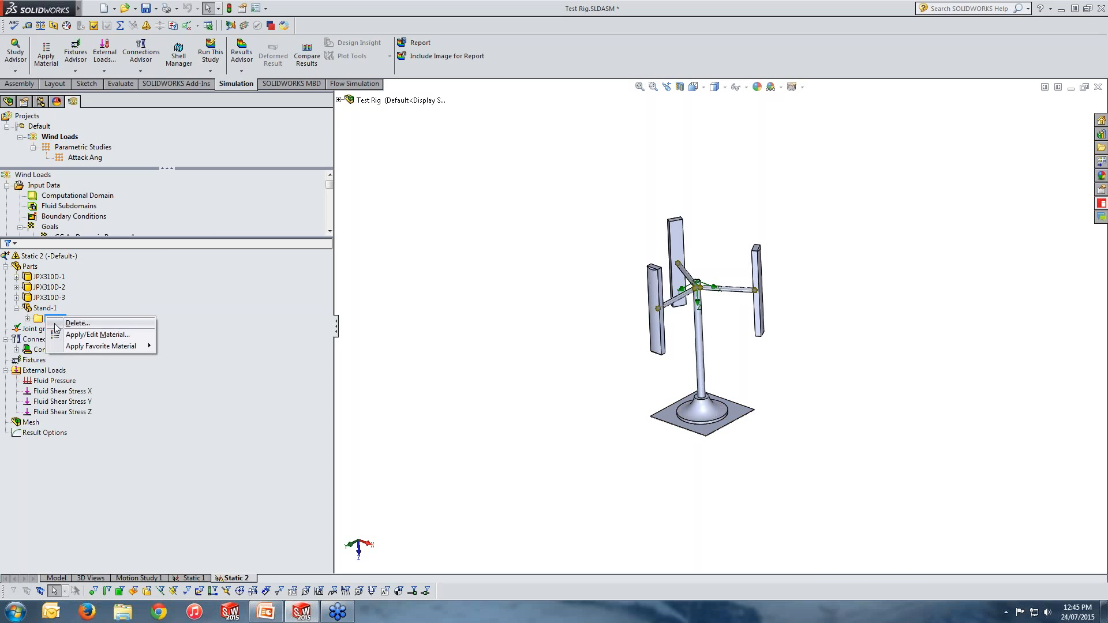
{"action": "left_click", "coordinate": [80, 324]}
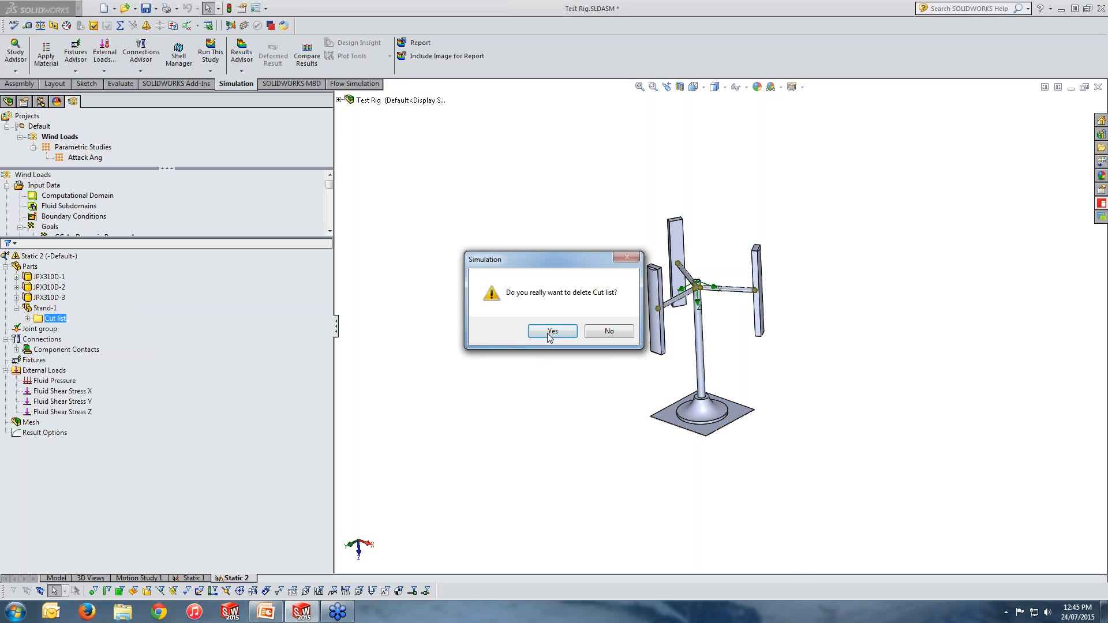
{"action": "left_click", "coordinate": [552, 332]}
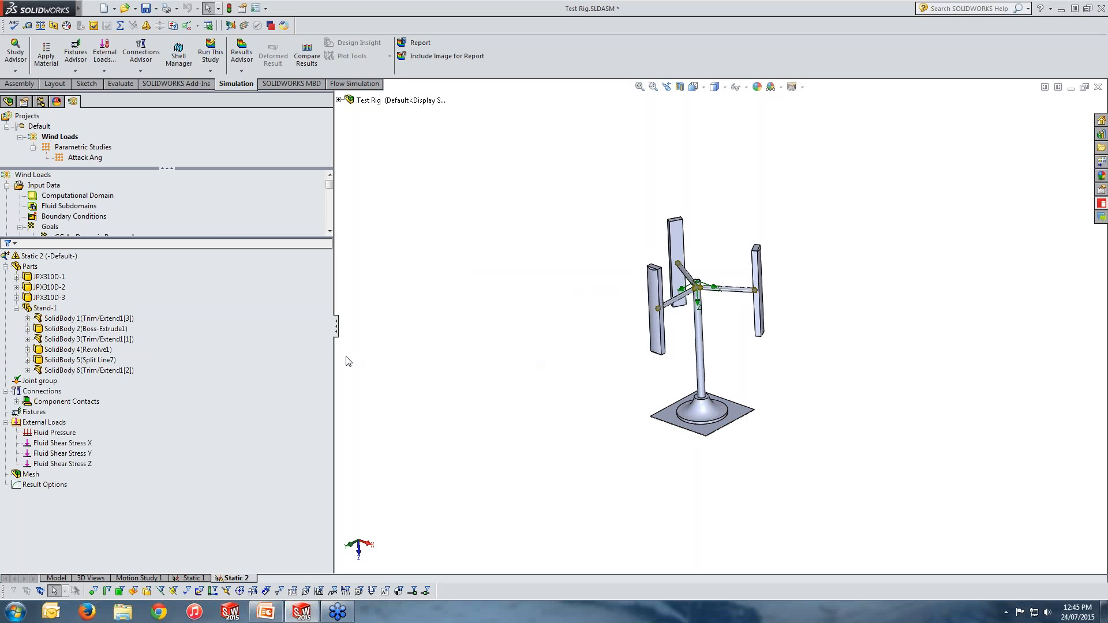
Step: Treat the stand's vertical shaft body, SolidBody 2 (Boss-Extrude1), as a beam
{"action": "middle_click_drag", "start_coordinate": [599, 423], "coordinate": [607, 416]}
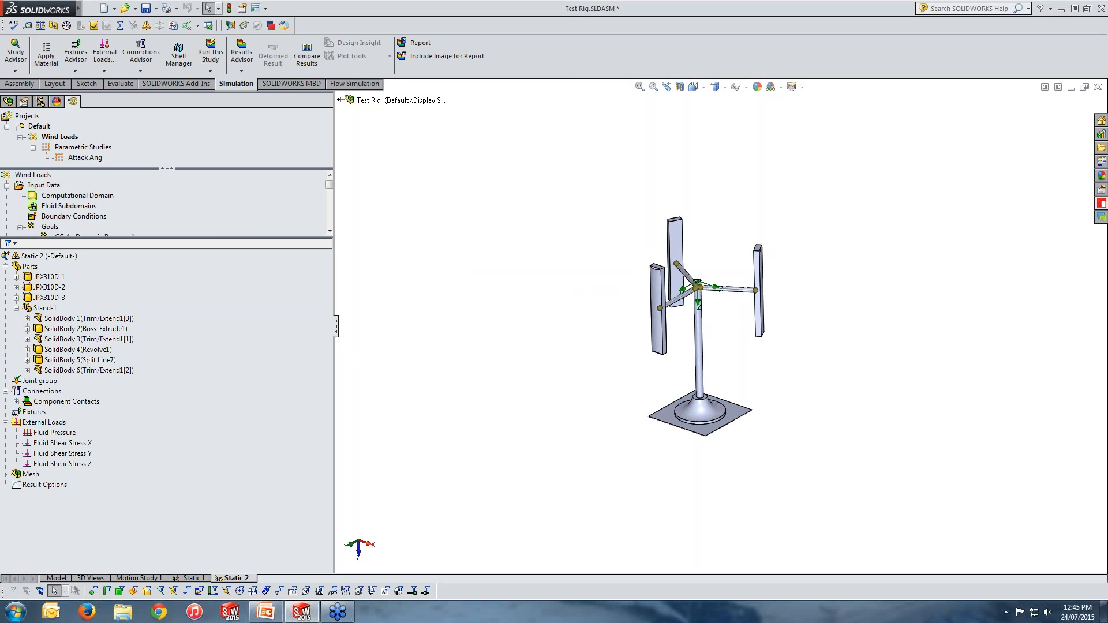
{"action": "left_click", "coordinate": [70, 319]}
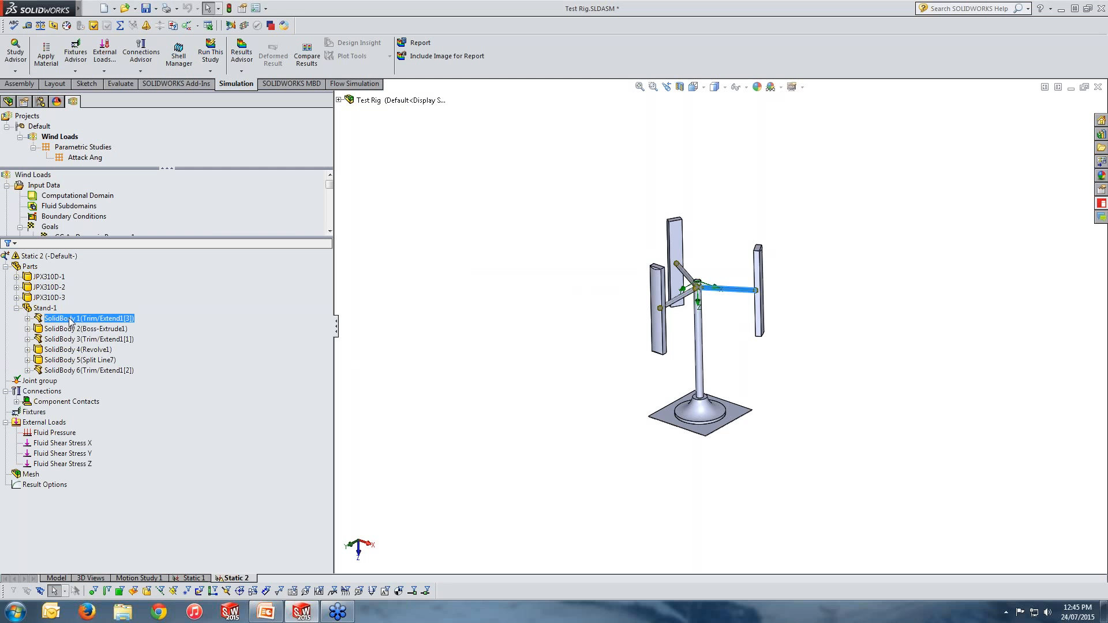
{"action": "left_click", "coordinate": [73, 339], "text": "ctrl"}
{"action": "left_click", "coordinate": [78, 370], "text": "ctrl"}
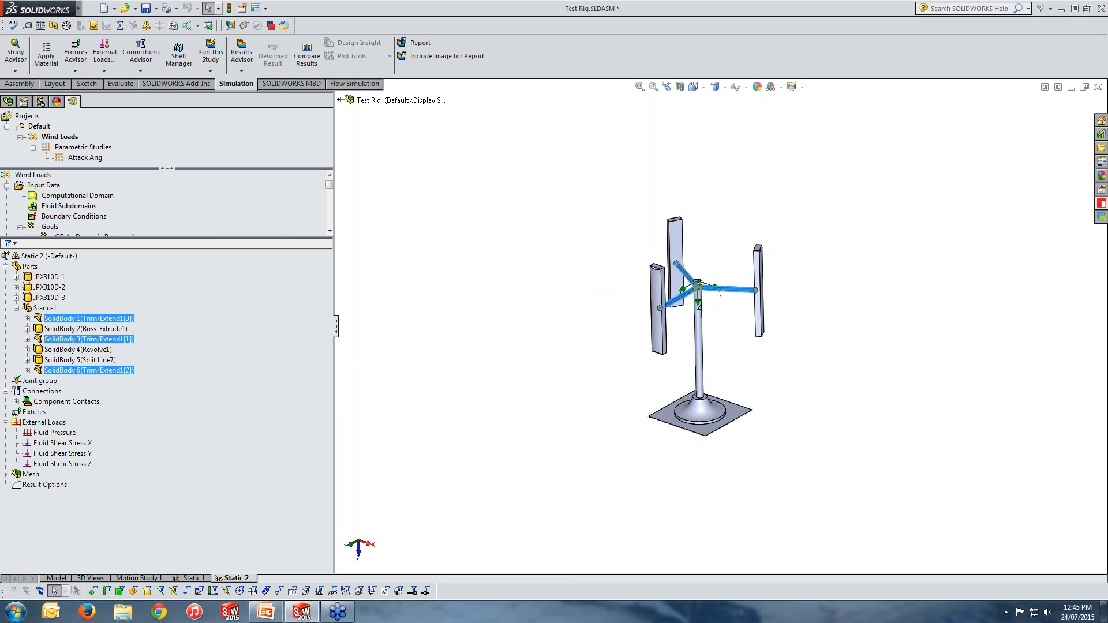
{"action": "scroll", "coordinate": [717, 310], "scroll_direction": "down", "scroll_amount": 5}
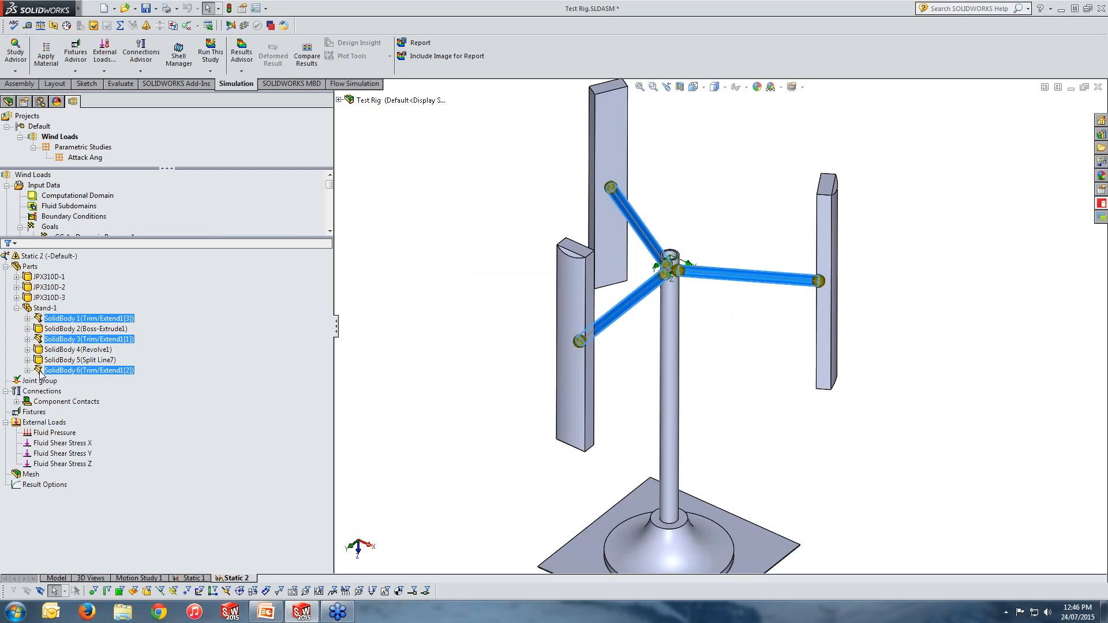
{"action": "left_click", "coordinate": [674, 383]}
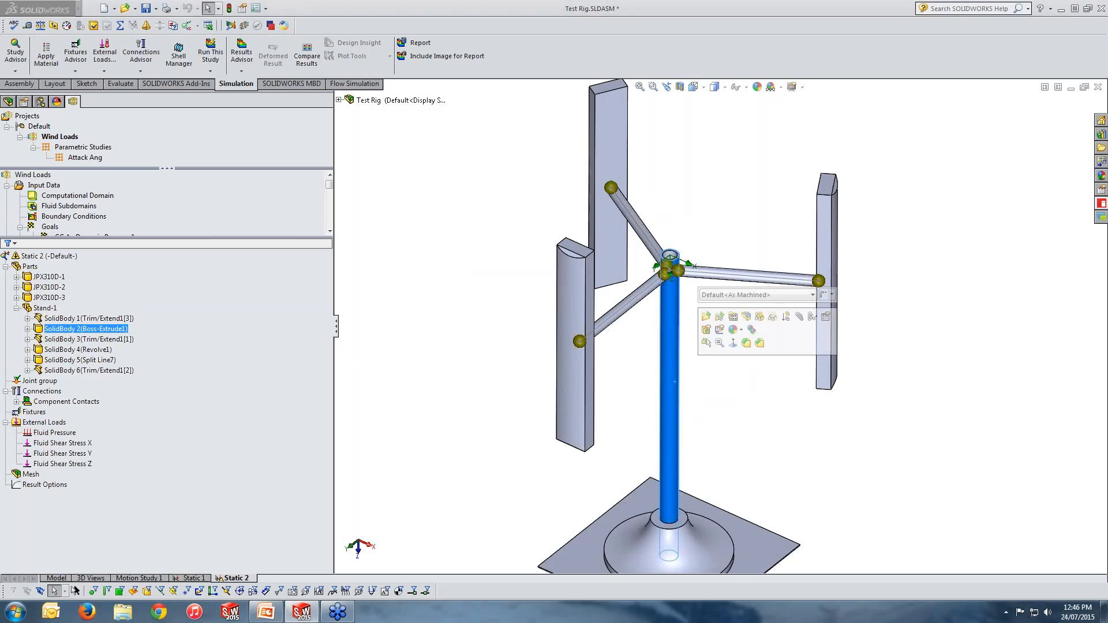
{"action": "right_click", "coordinate": [62, 330]}
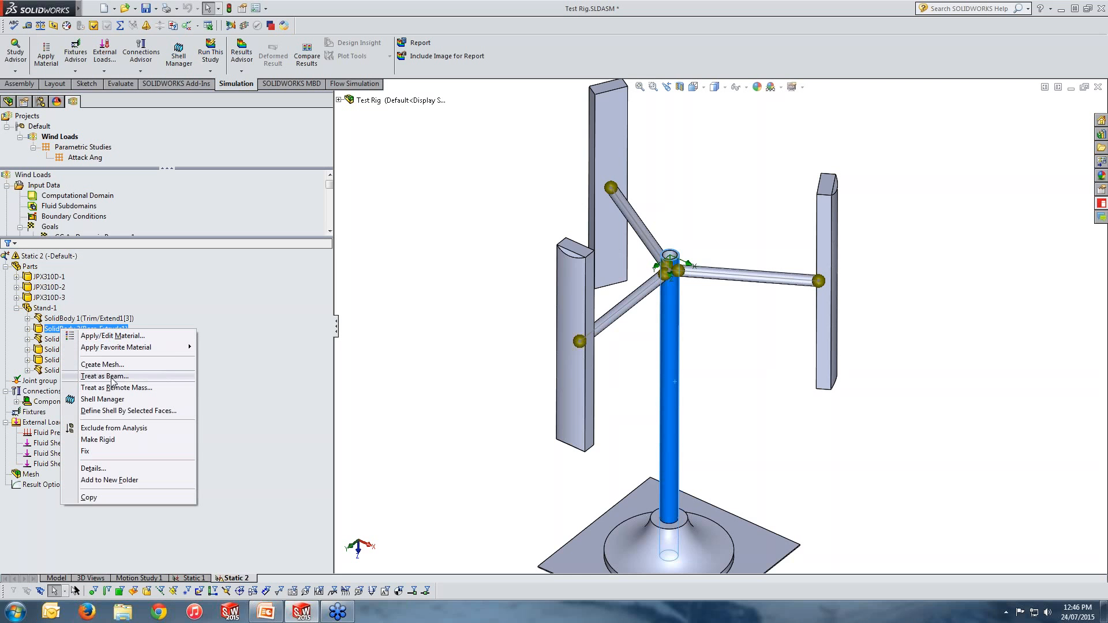
{"action": "left_click", "coordinate": [112, 377]}
Step: Select the shaft and arm bodies in the Stand-1 list to inspect them in the model
{"action": "left_click", "coordinate": [69, 328]}
{"action": "left_click", "coordinate": [59, 340]}
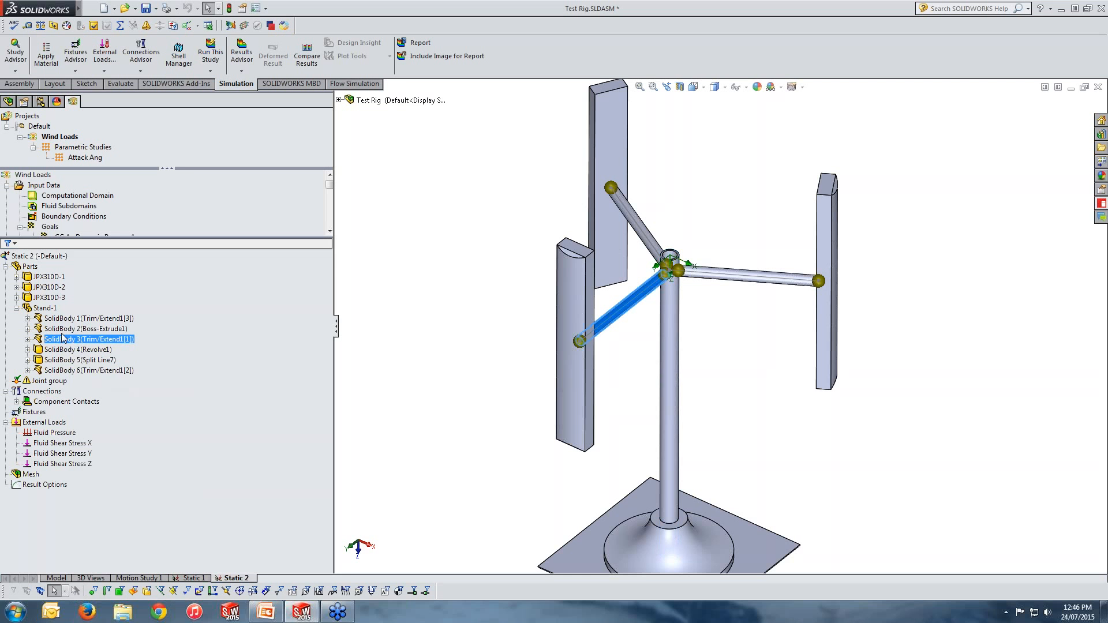
{"action": "left_click", "coordinate": [69, 329]}
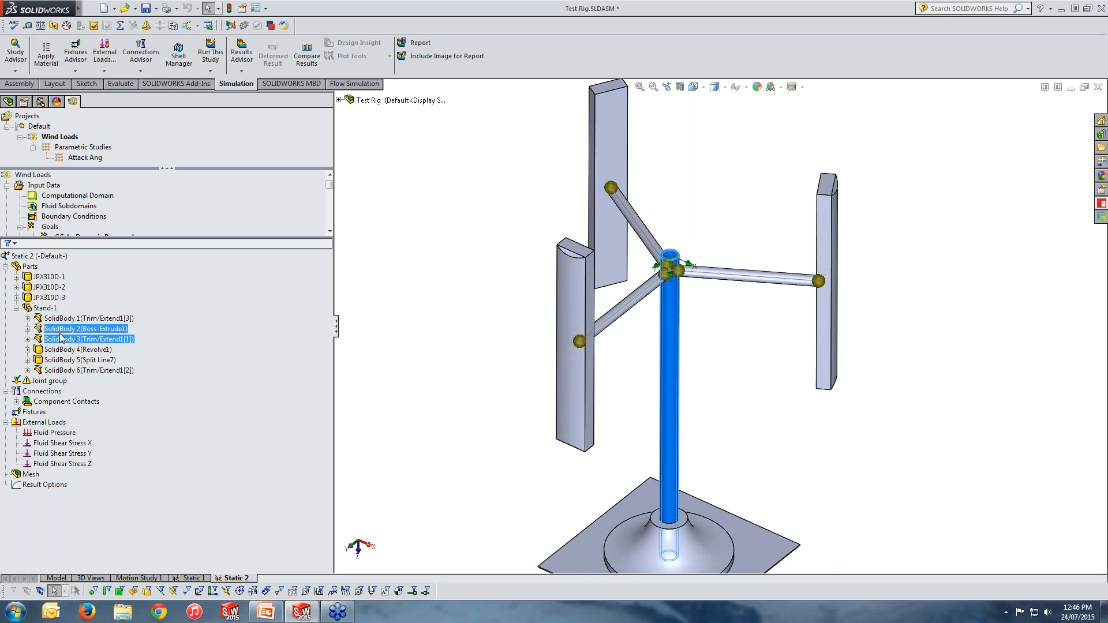
{"action": "scroll", "coordinate": [630, 440], "scroll_direction": "up", "scroll_amount": 2}
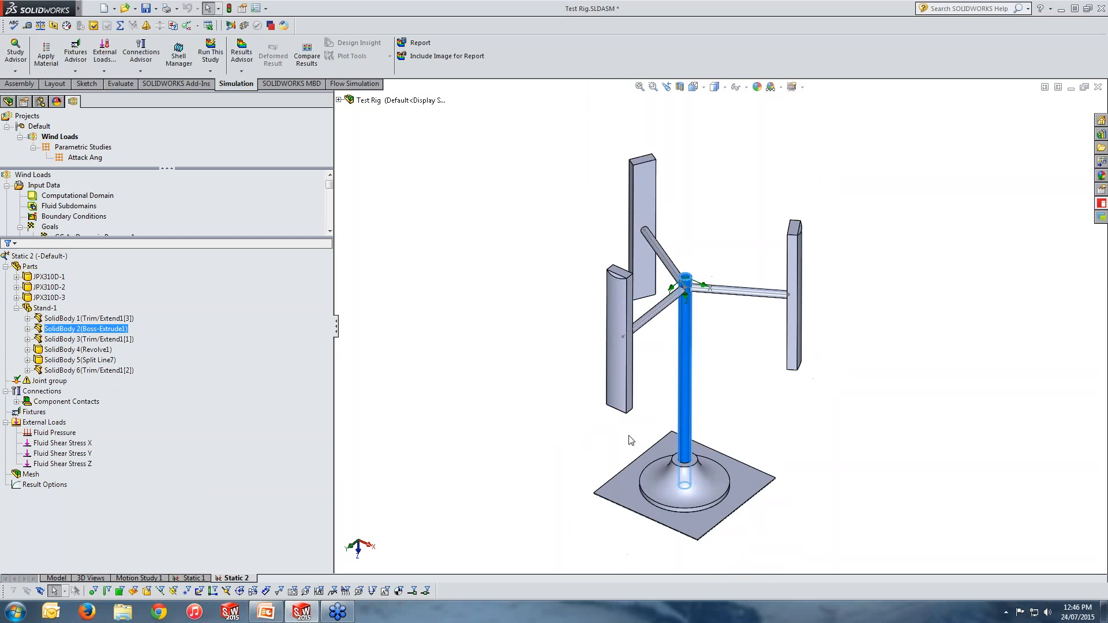
{"action": "middle_click_drag", "start_coordinate": [631, 439], "coordinate": [610, 418]}
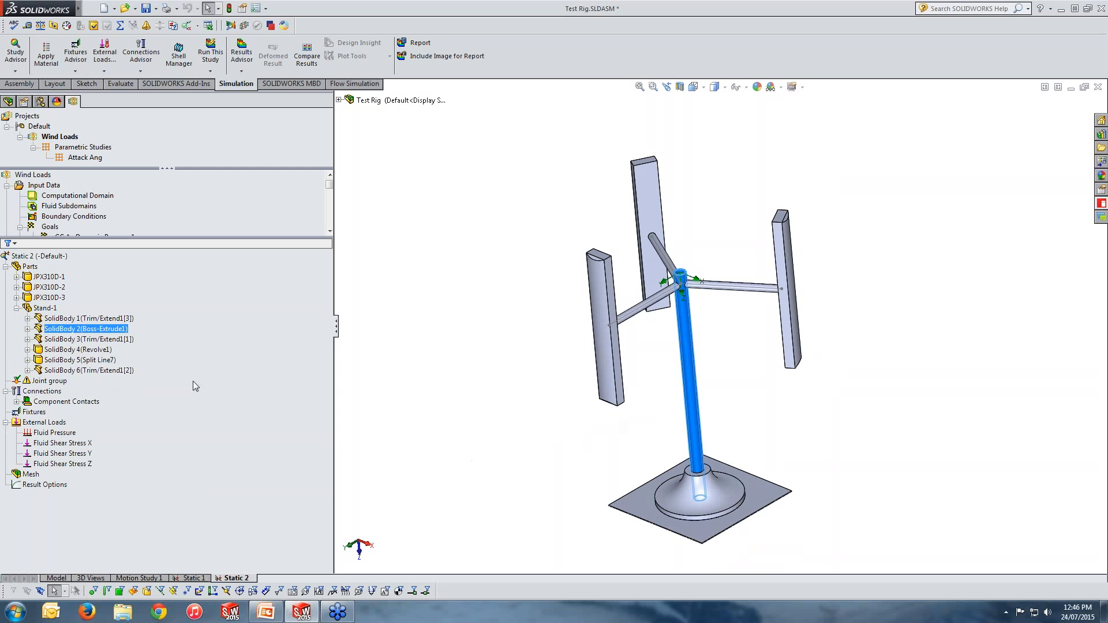
{"action": "right_click", "coordinate": [42, 384]}
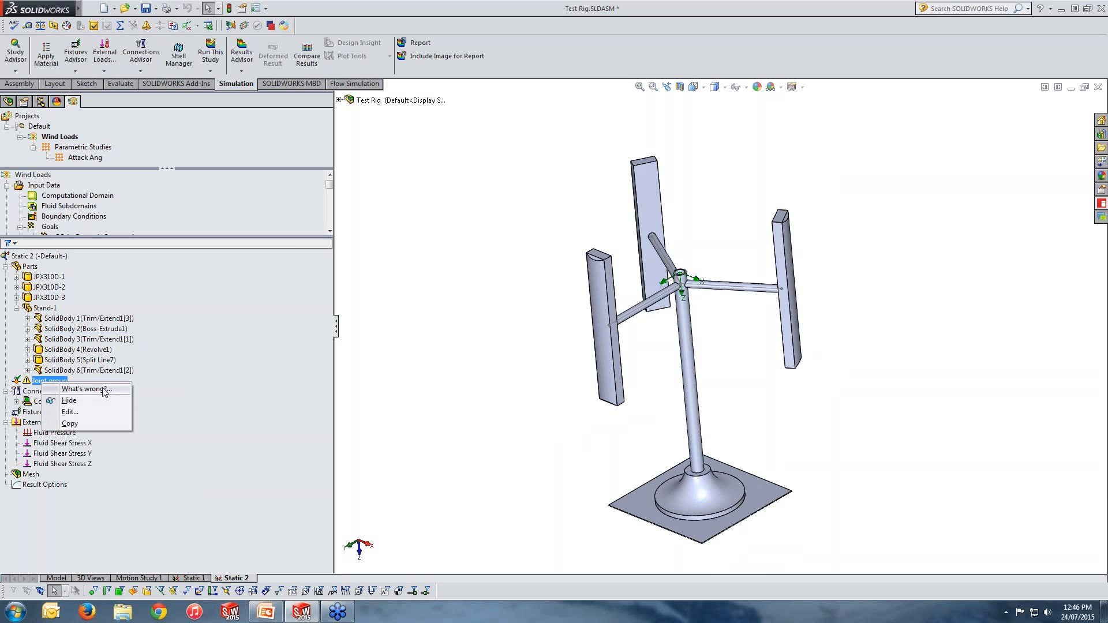
{"action": "left_click", "coordinate": [67, 412]}
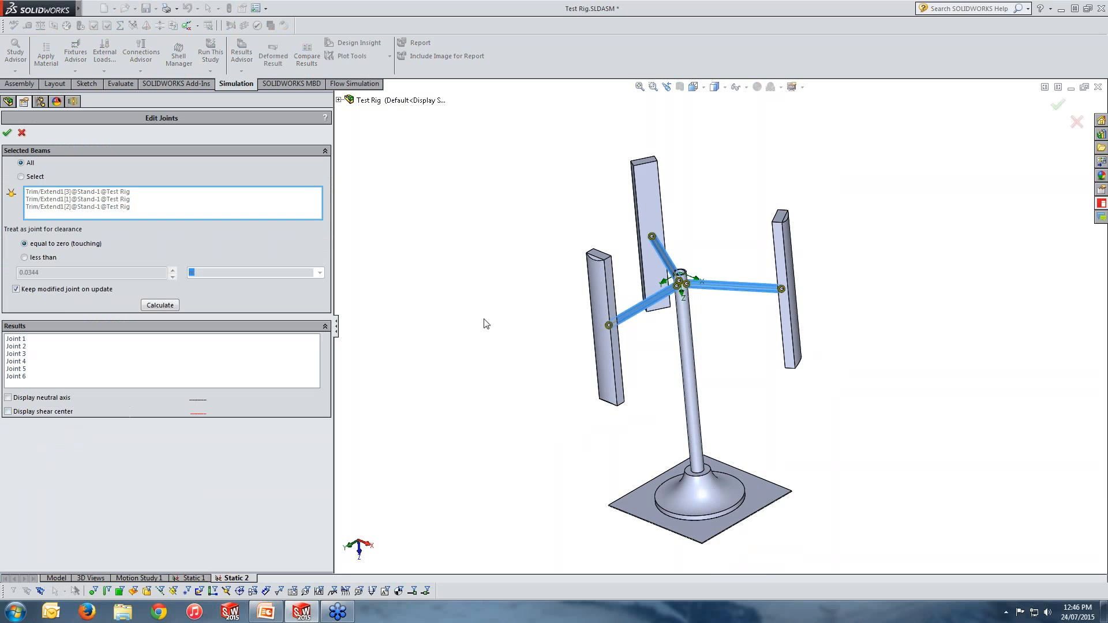
{"action": "scroll", "coordinate": [705, 310], "scroll_direction": "down", "scroll_amount": 6}
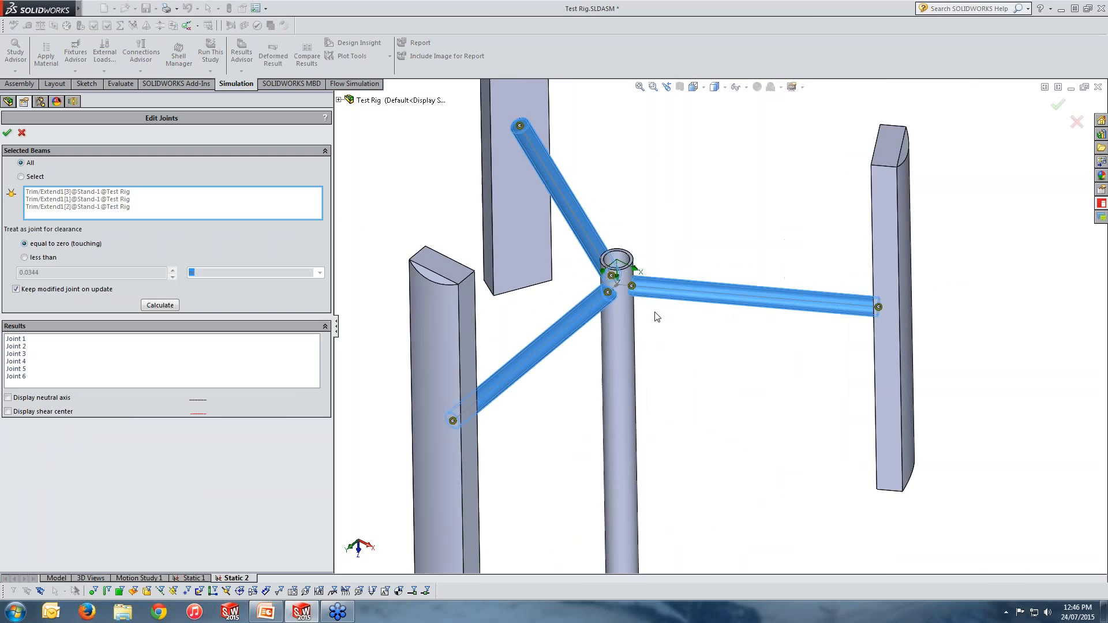
{"action": "scroll", "coordinate": [647, 331], "scroll_direction": "up", "scroll_amount": 3}
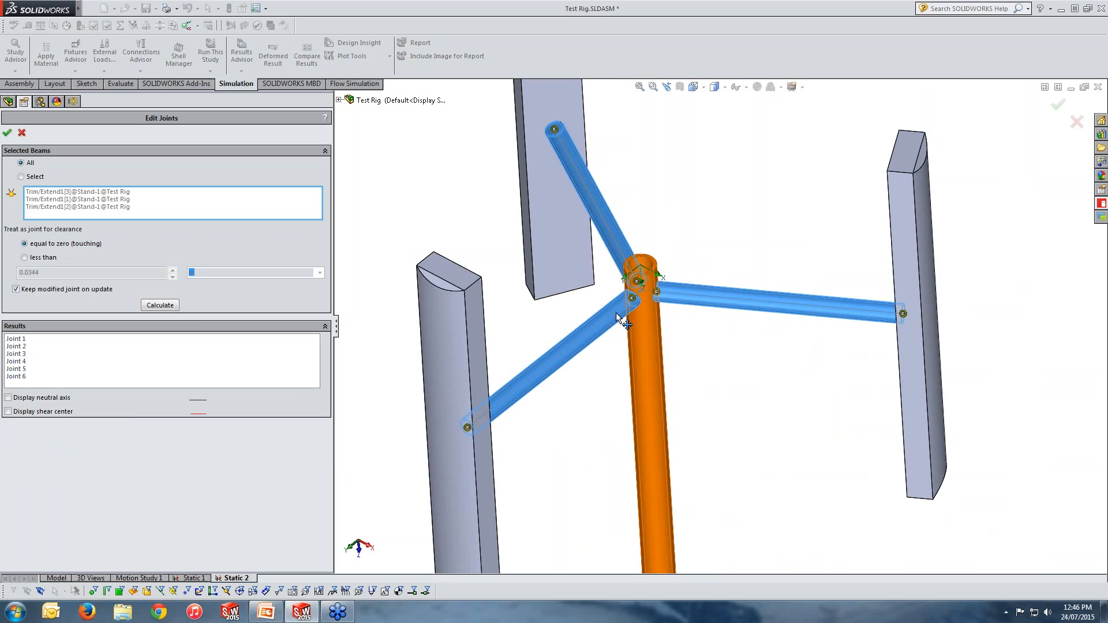
{"action": "middle_click_drag", "start_coordinate": [589, 335], "coordinate": [605, 415]}
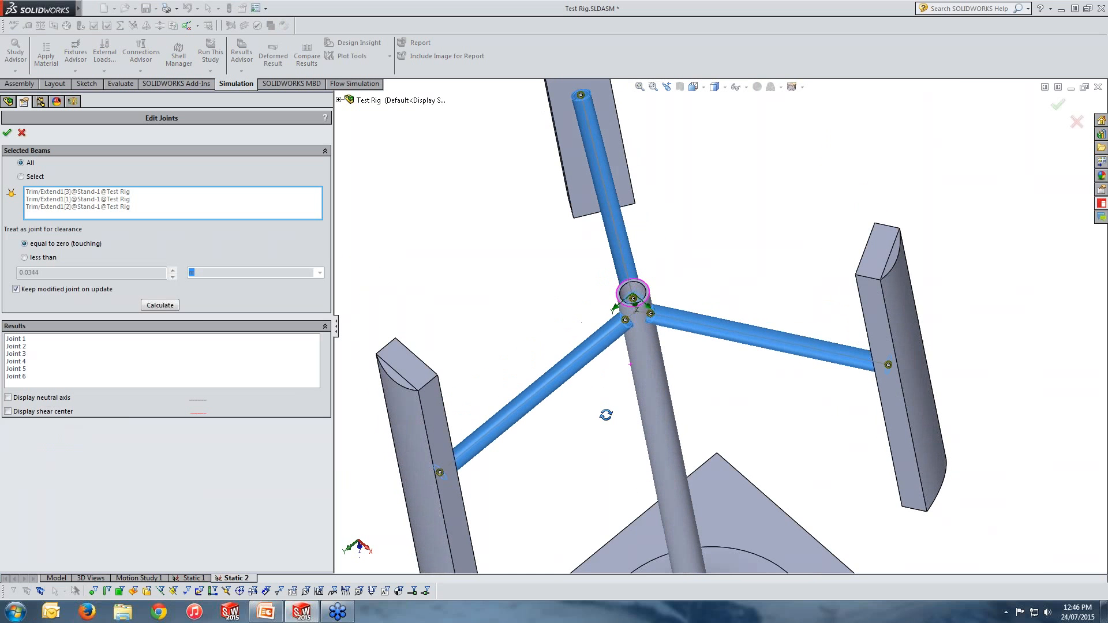
{"action": "left_click", "coordinate": [33, 163]}
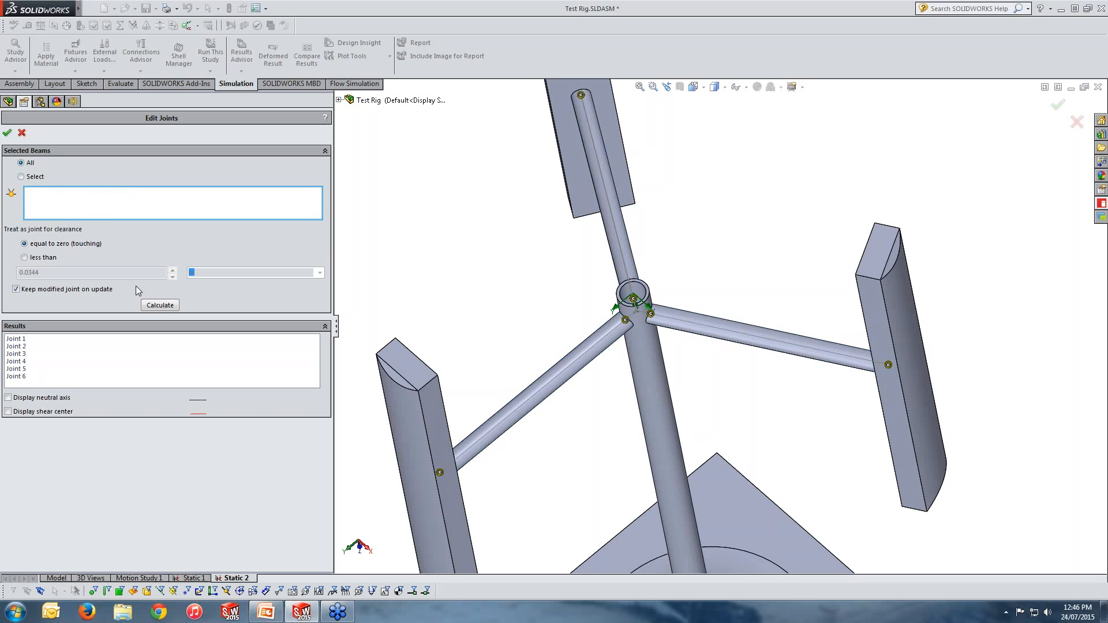
{"action": "left_click", "coordinate": [160, 305]}
{"action": "scroll", "coordinate": [663, 470], "scroll_direction": "up", "scroll_amount": 5}
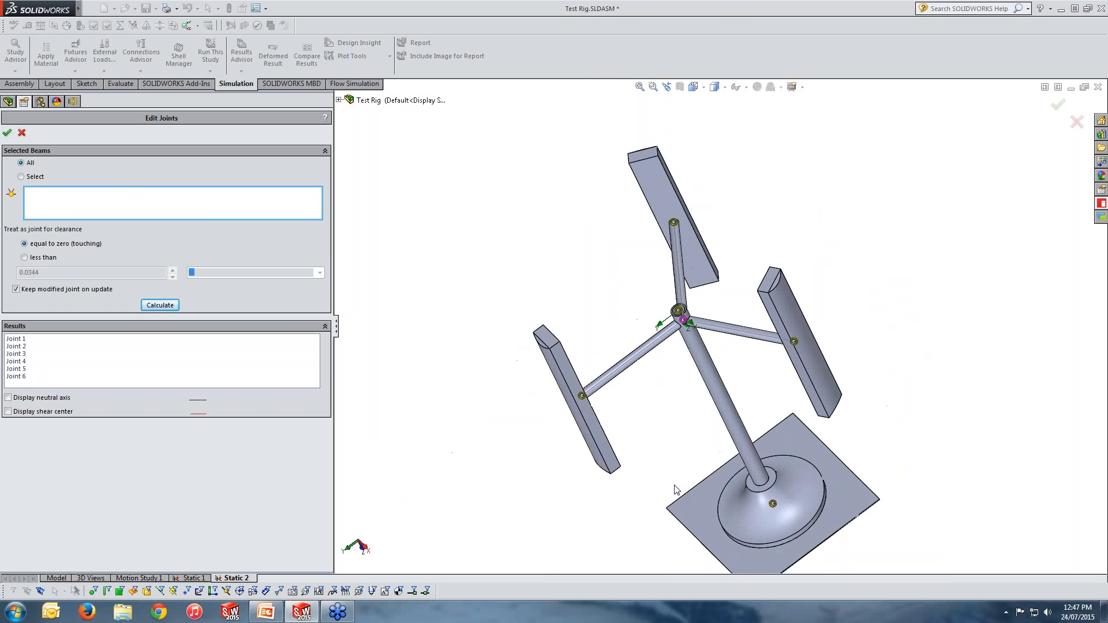
{"action": "scroll", "coordinate": [676, 490], "scroll_direction": "down", "scroll_amount": 2}
{"action": "middle_click_drag", "start_coordinate": [691, 479], "coordinate": [716, 459]}
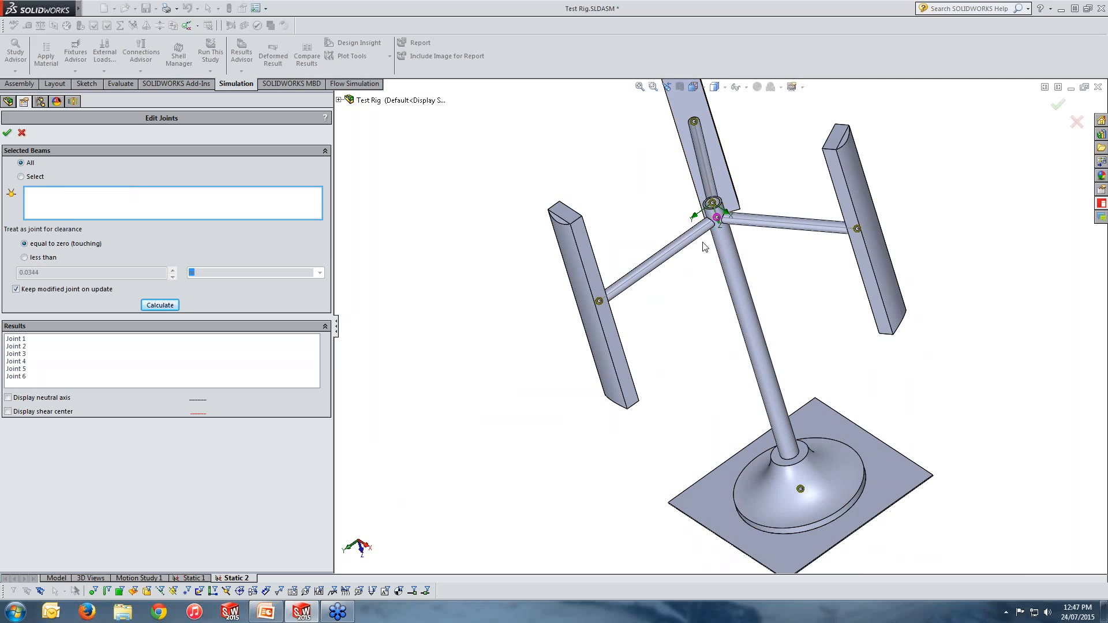
{"action": "middle_click_drag", "start_coordinate": [812, 333], "coordinate": [837, 379]}
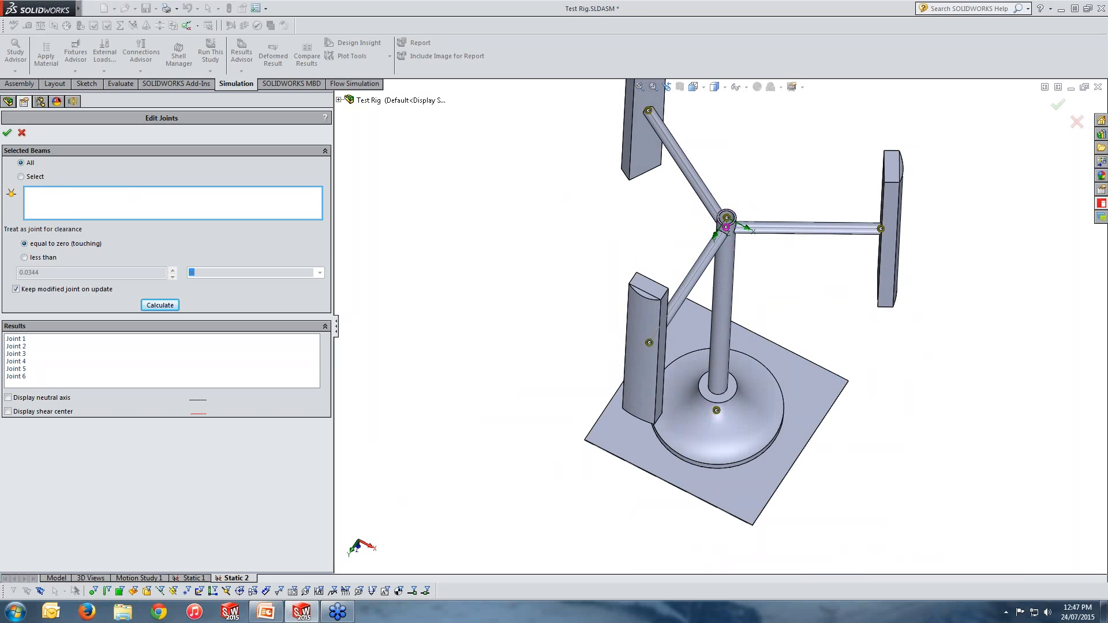
{"action": "left_click", "coordinate": [42, 261]}
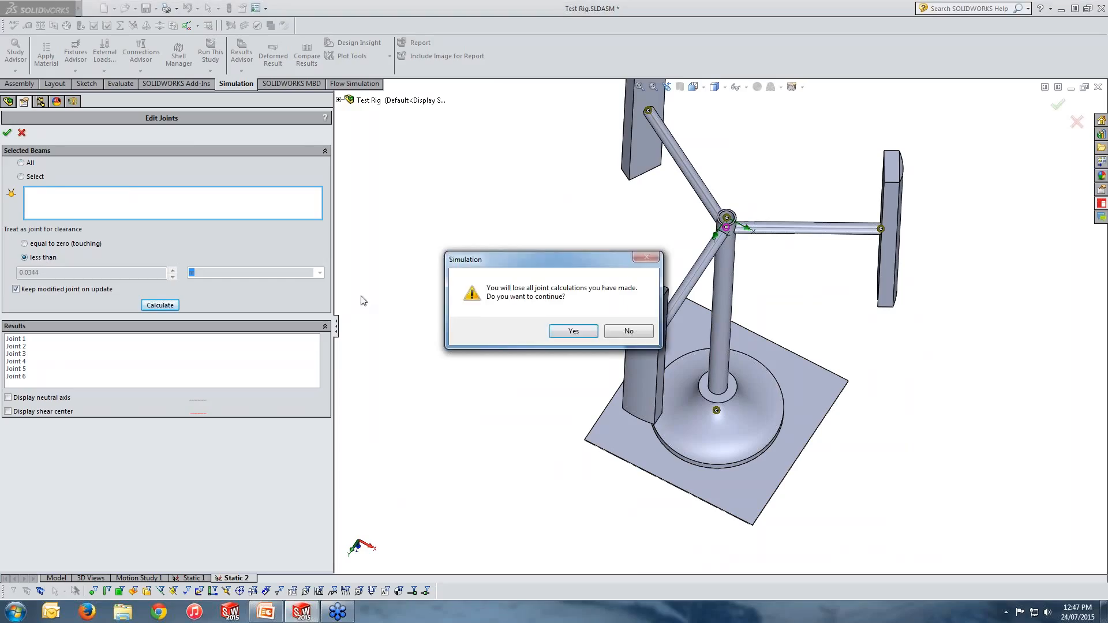
{"action": "left_click", "coordinate": [573, 332]}
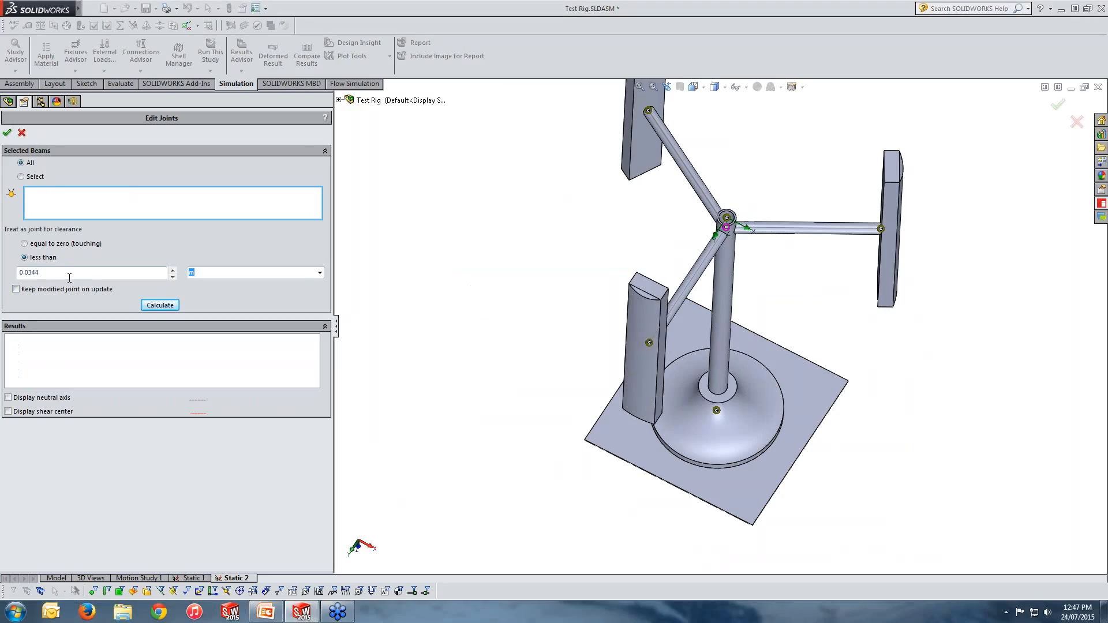
{"action": "left_click", "coordinate": [22, 132]}
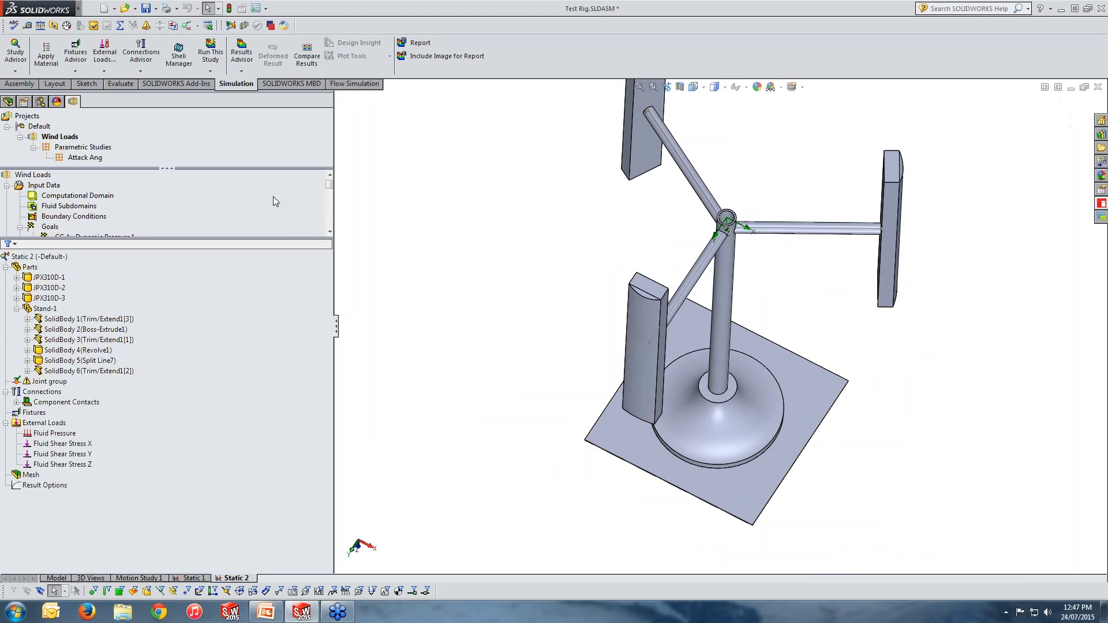
Step: Edit the joint group and recalculate joints for all beams with zero clearance, confirming the change
{"action": "right_click", "coordinate": [45, 382]}
{"action": "left_click", "coordinate": [73, 410]}
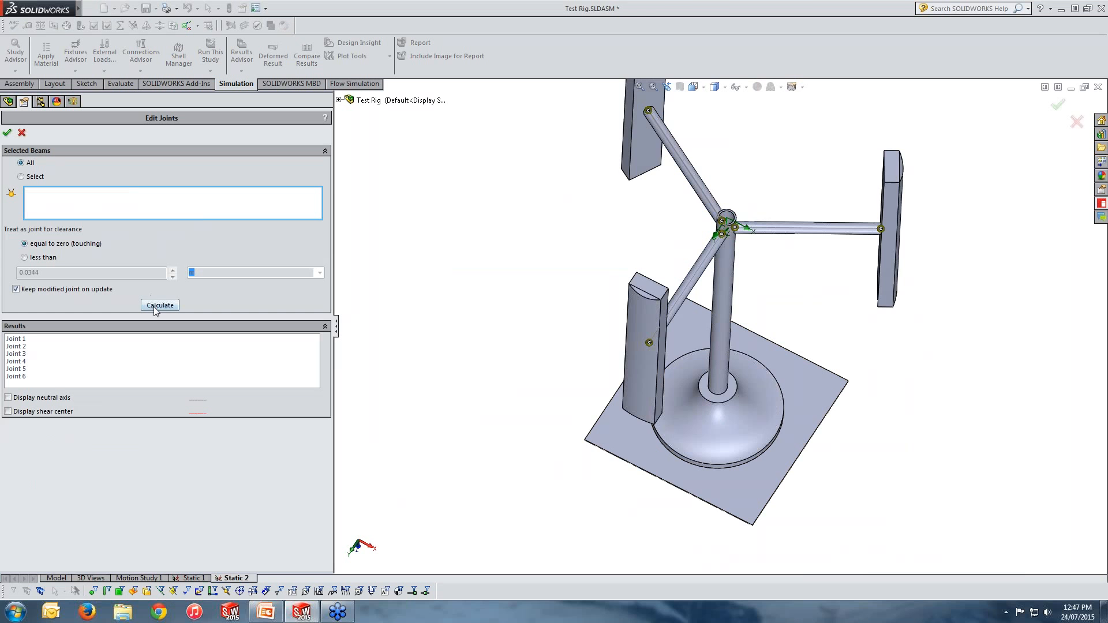
{"action": "left_click", "coordinate": [157, 306]}
{"action": "middle_click_drag", "start_coordinate": [565, 363], "coordinate": [542, 360]}
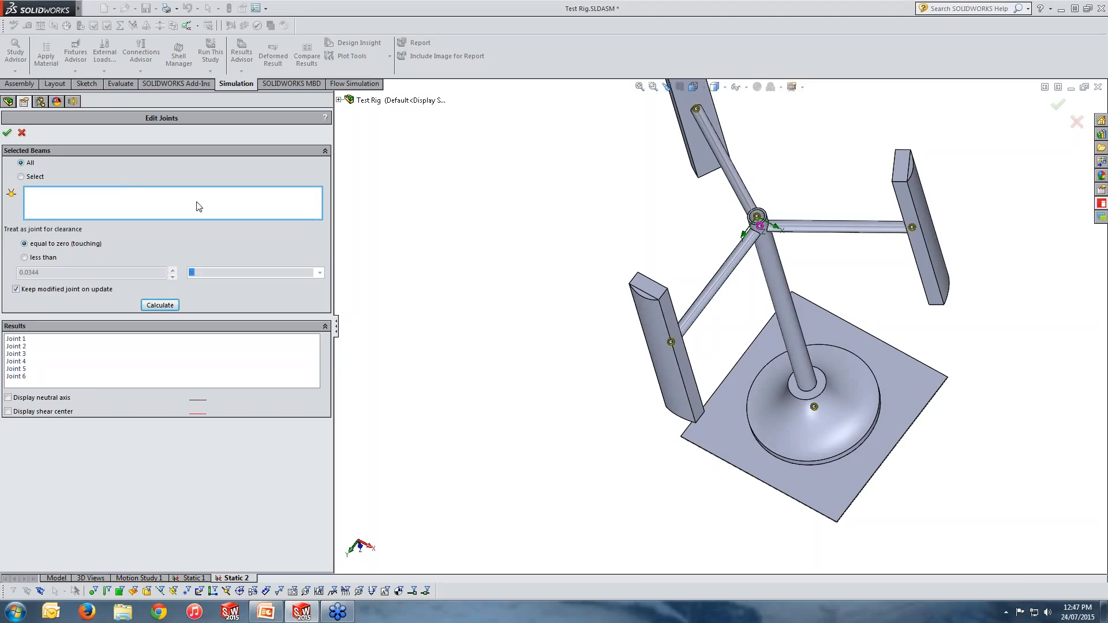
{"action": "left_click", "coordinate": [6, 132]}
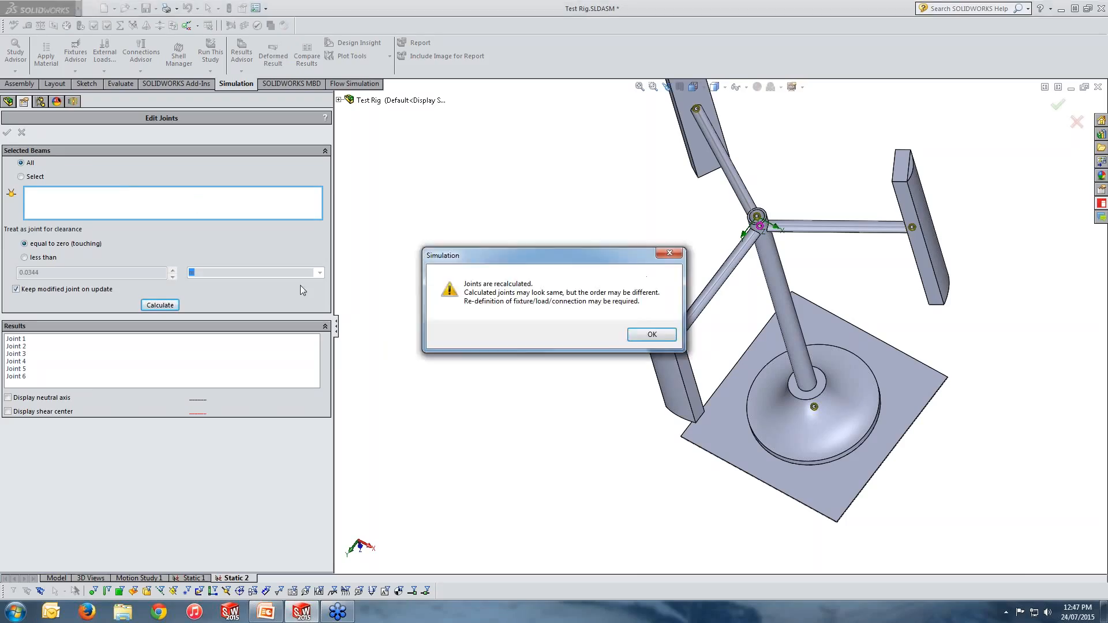
{"action": "left_click", "coordinate": [661, 335]}
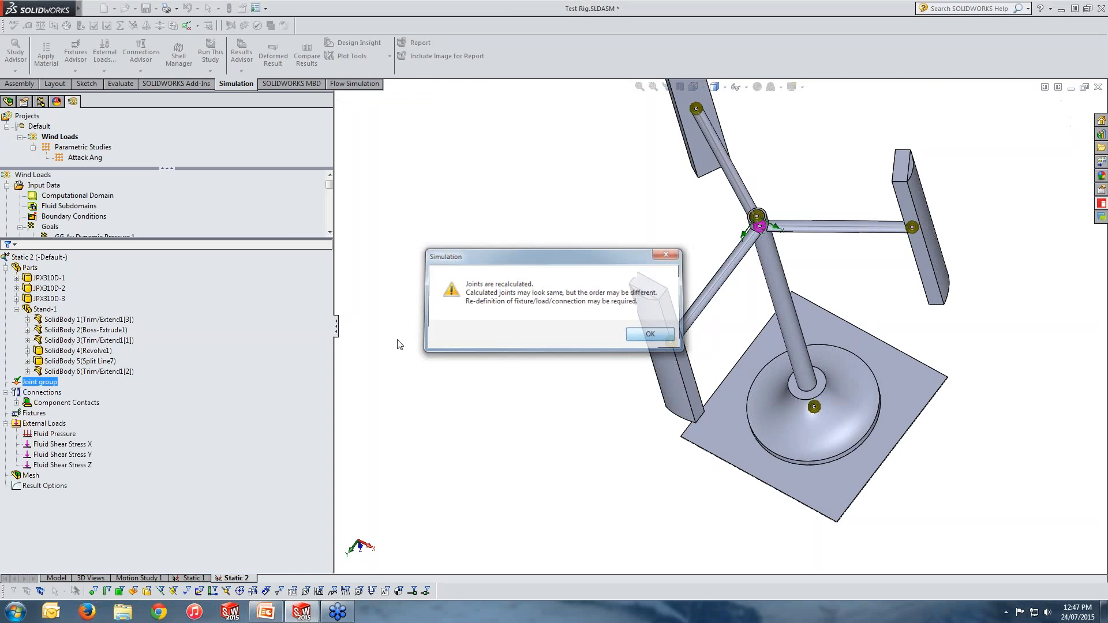
{"action": "left_click", "coordinate": [41, 382]}
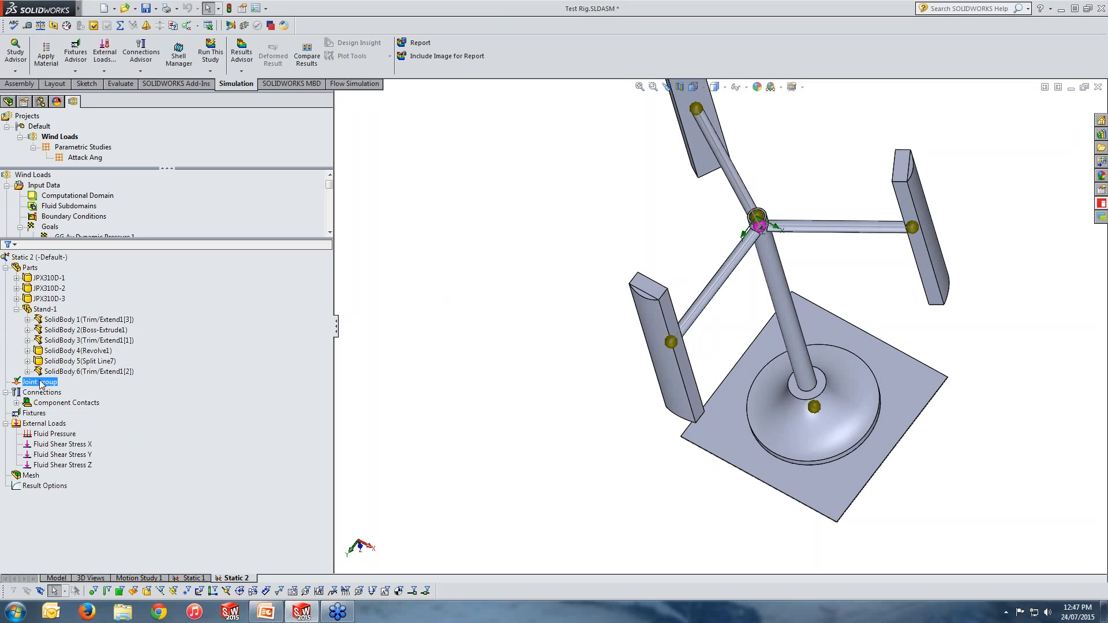
Step: Apply the material 1023 Carbon Steel Sheet (SS) to all parts
{"action": "right_click", "coordinate": [31, 268]}
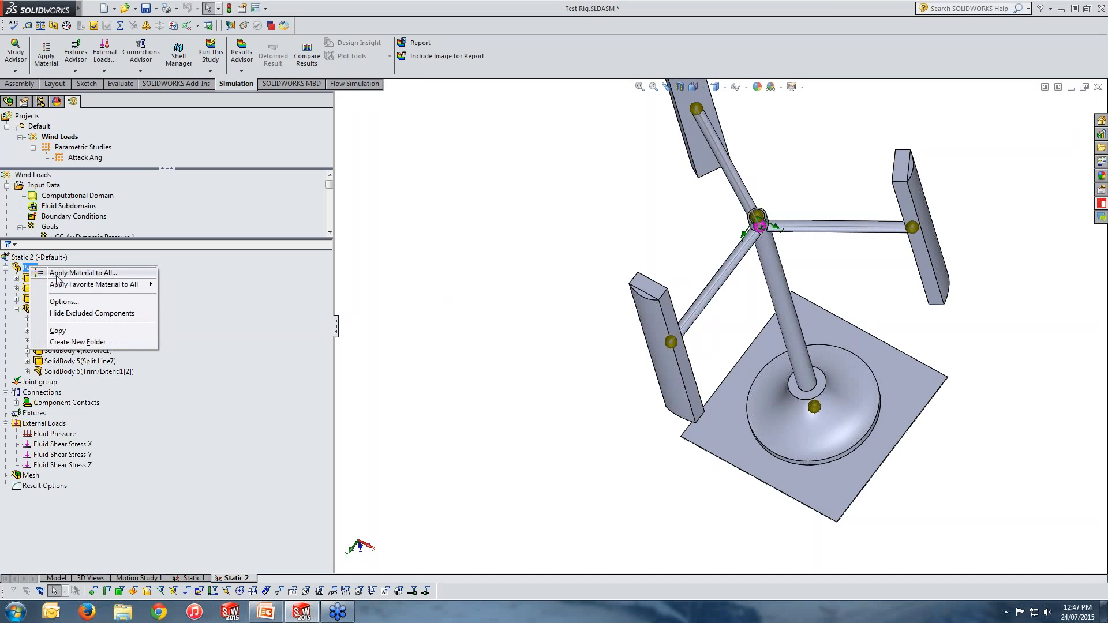
{"action": "left_click", "coordinate": [56, 275]}
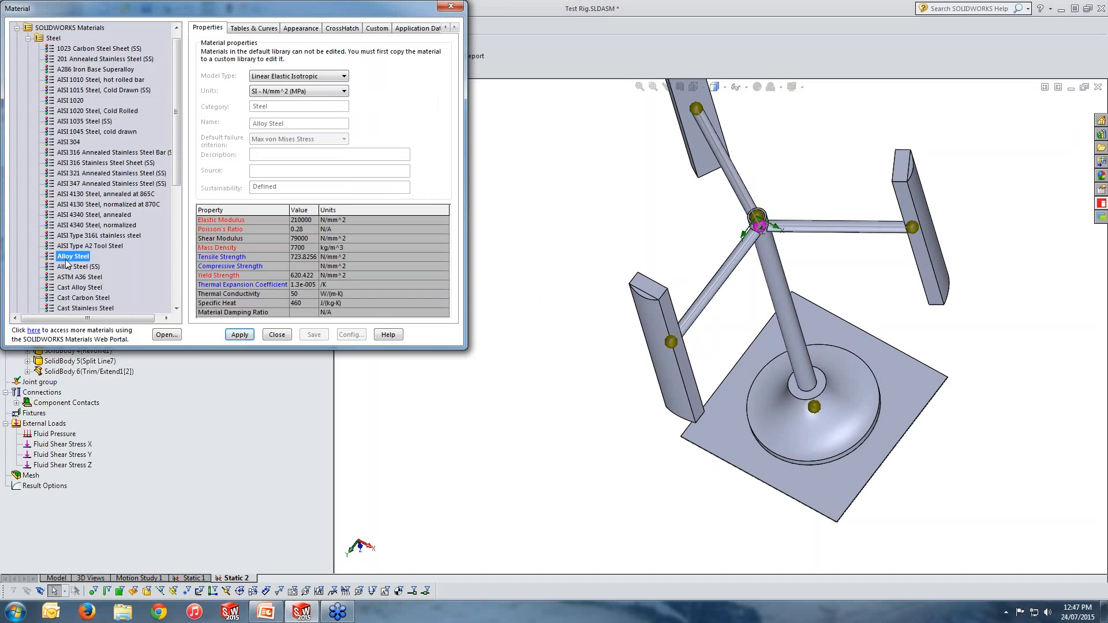
{"action": "left_click", "coordinate": [81, 49]}
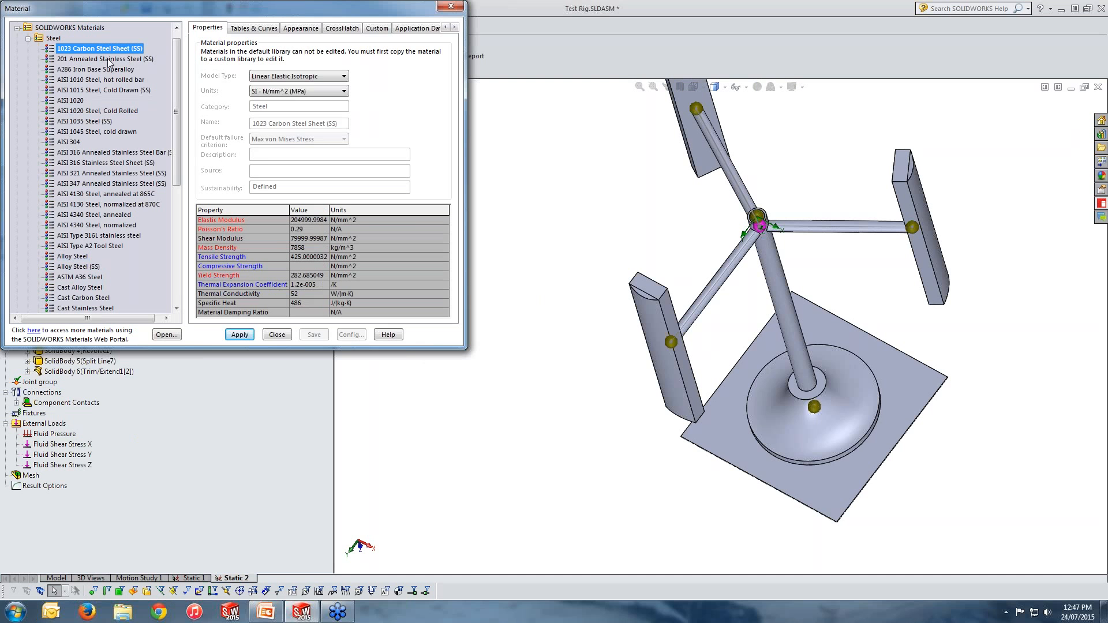
{"action": "left_click", "coordinate": [239, 334]}
{"action": "left_click", "coordinate": [277, 334]}
Step: Select the stand's base revolve and plate bodies to examine them in the model
{"action": "left_click", "coordinate": [106, 352]}
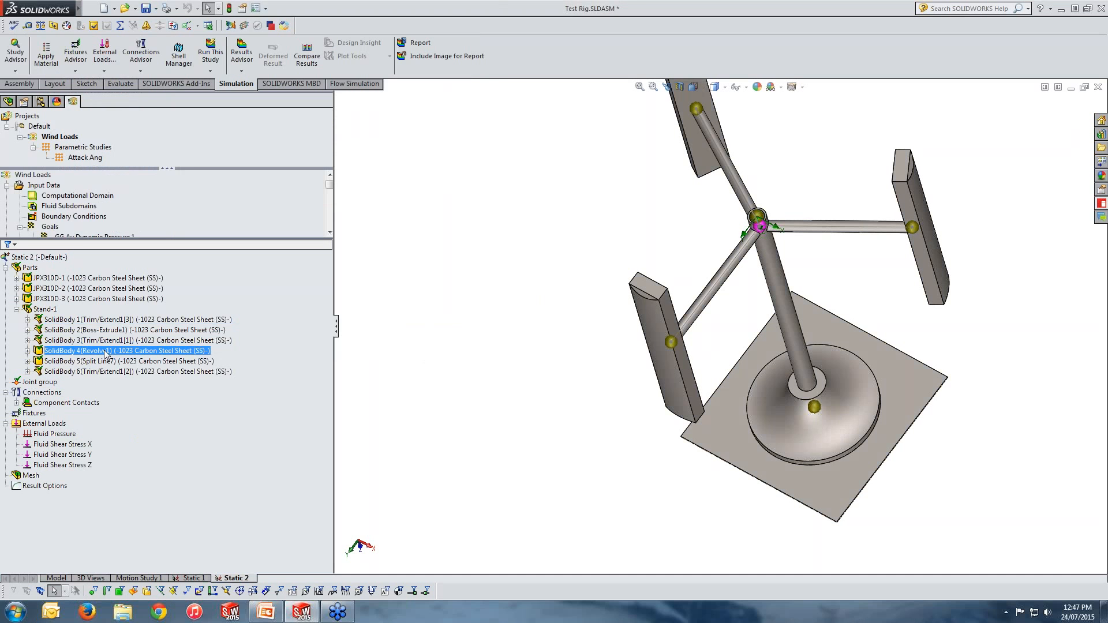
{"action": "left_click", "coordinate": [619, 448]}
{"action": "scroll", "coordinate": [620, 448], "scroll_direction": "up", "scroll_amount": 4}
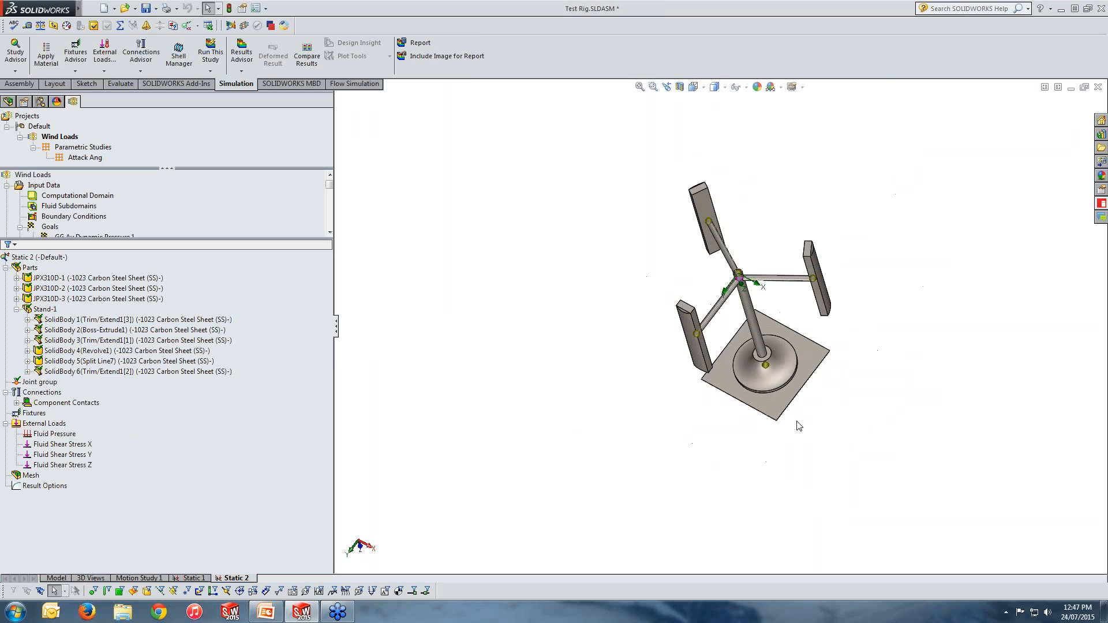
{"action": "scroll", "coordinate": [797, 422], "scroll_direction": "down", "scroll_amount": 3}
{"action": "middle_click_drag", "start_coordinate": [750, 309], "coordinate": [741, 260]}
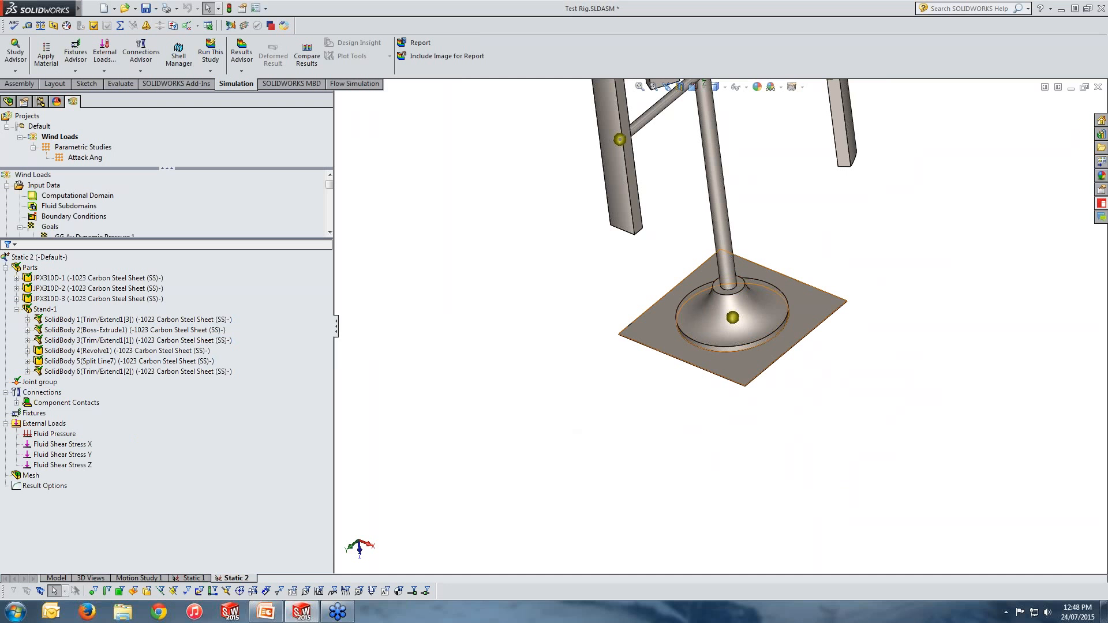
{"action": "left_click", "coordinate": [678, 348]}
{"action": "left_click", "coordinate": [690, 323]}
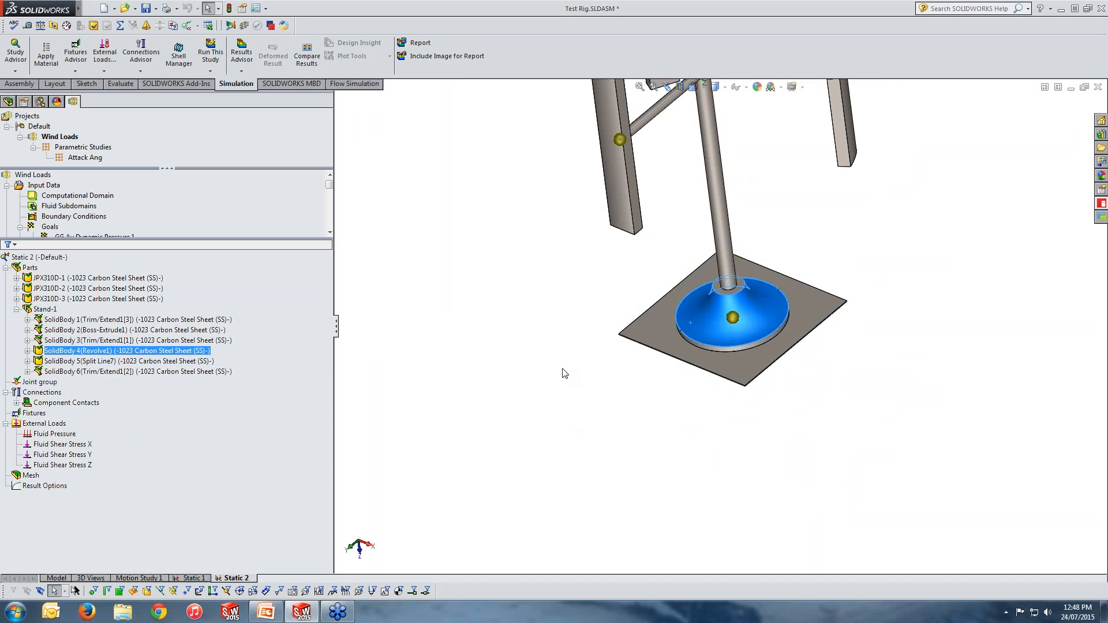
{"action": "left_click", "coordinate": [553, 370]}
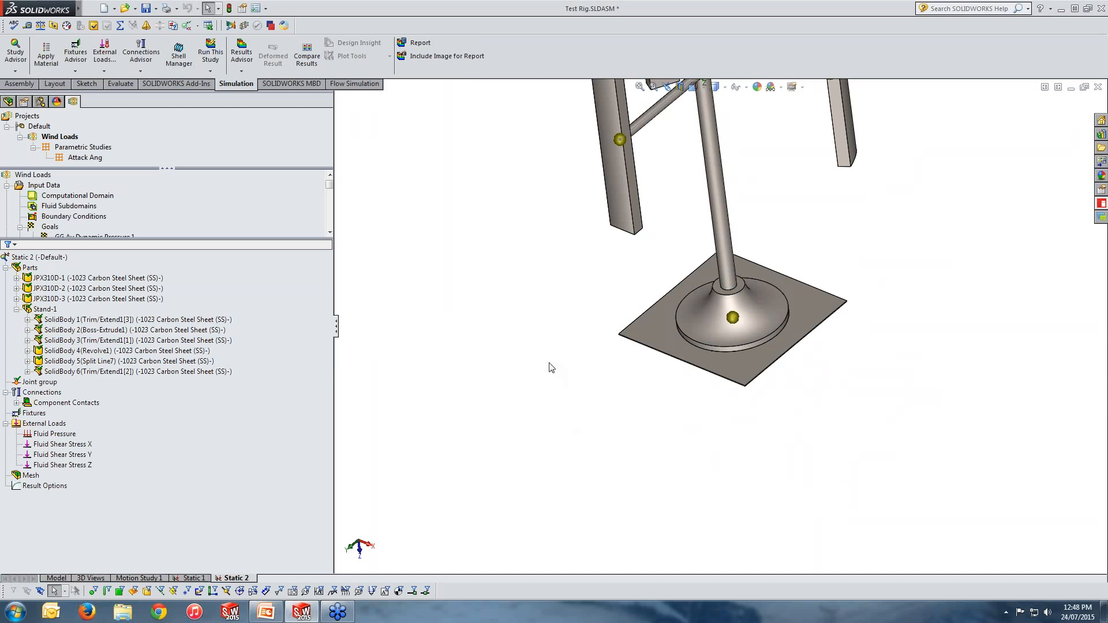
Step: Define a thin shell on the stand's plate body by selecting the plate's top face
{"action": "left_click", "coordinate": [657, 327]}
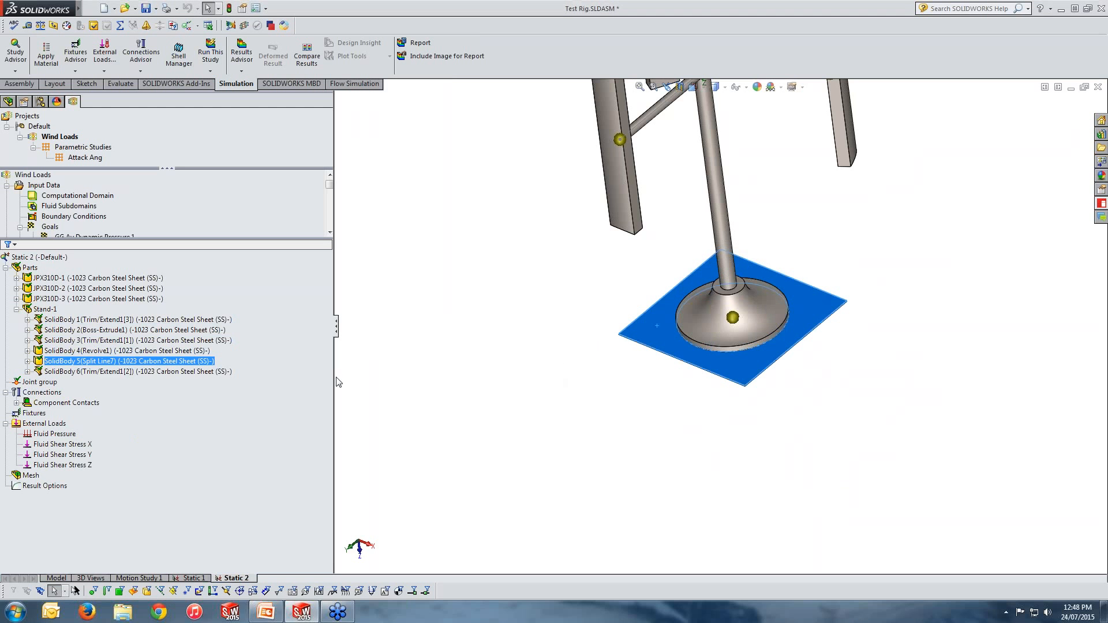
{"action": "right_click", "coordinate": [95, 365]}
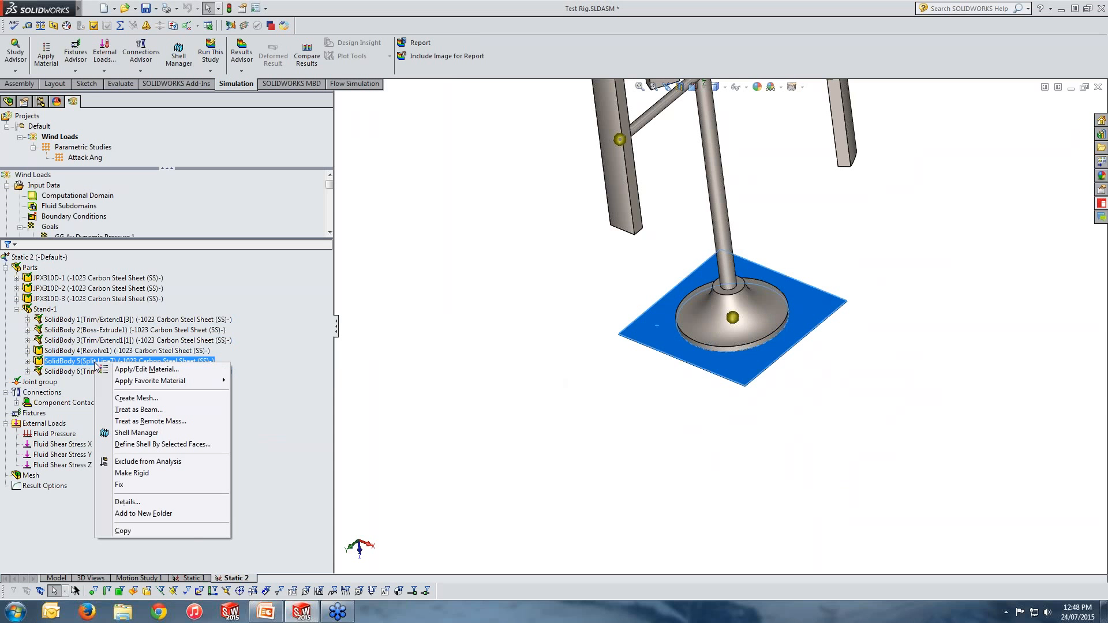
{"action": "left_click", "coordinate": [136, 445]}
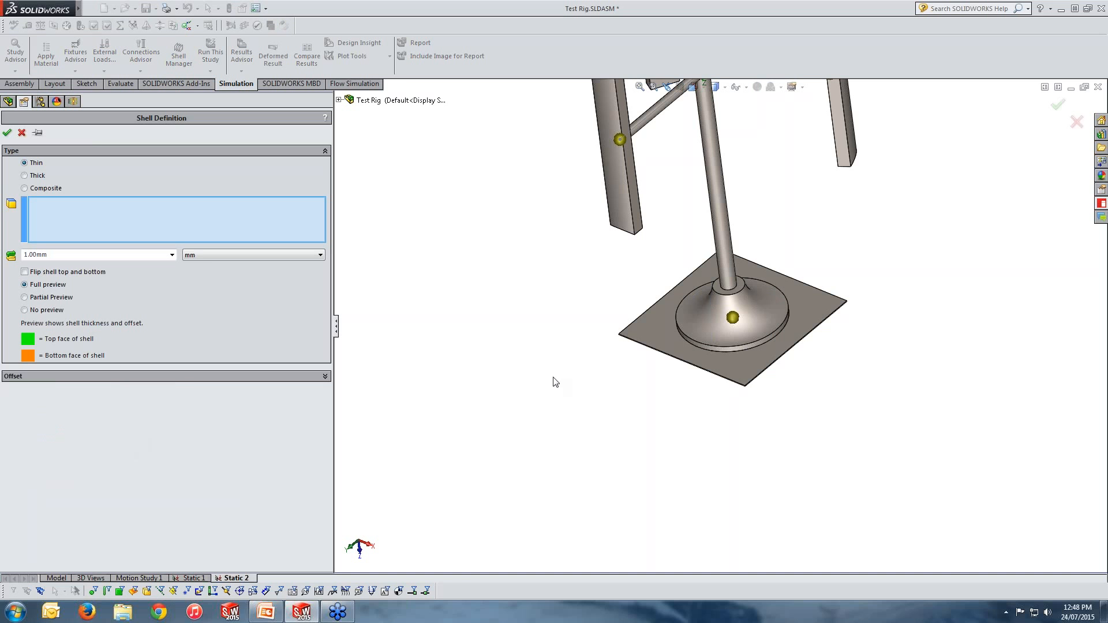
{"action": "left_click", "coordinate": [658, 343]}
{"action": "scroll", "coordinate": [749, 381], "scroll_direction": "down", "scroll_amount": 10}
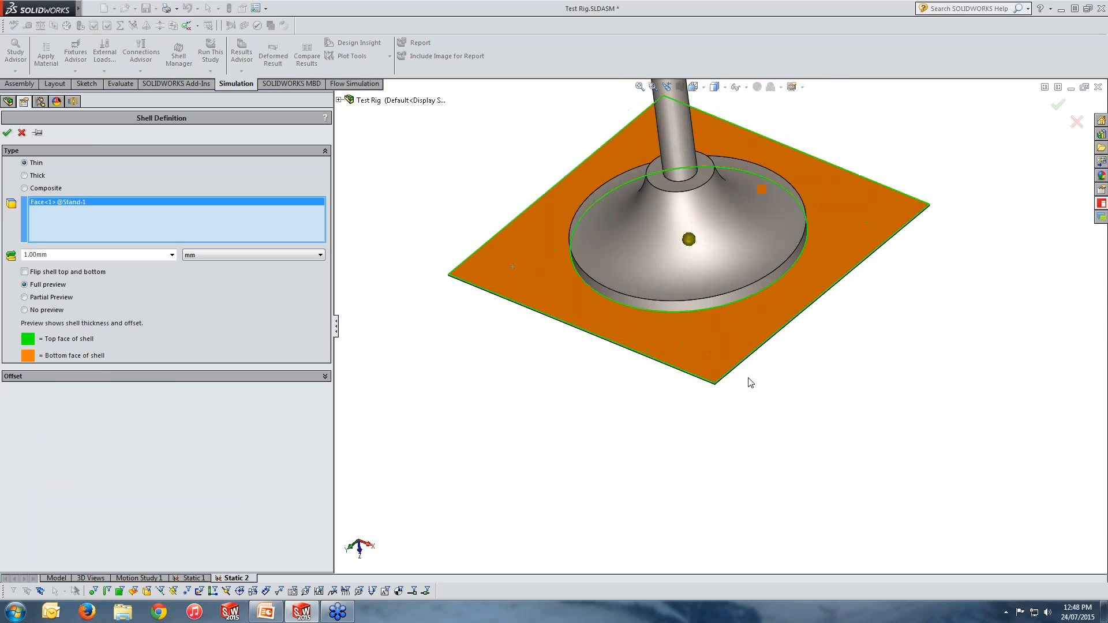
{"action": "middle_click_drag", "start_coordinate": [705, 376], "coordinate": [698, 323]}
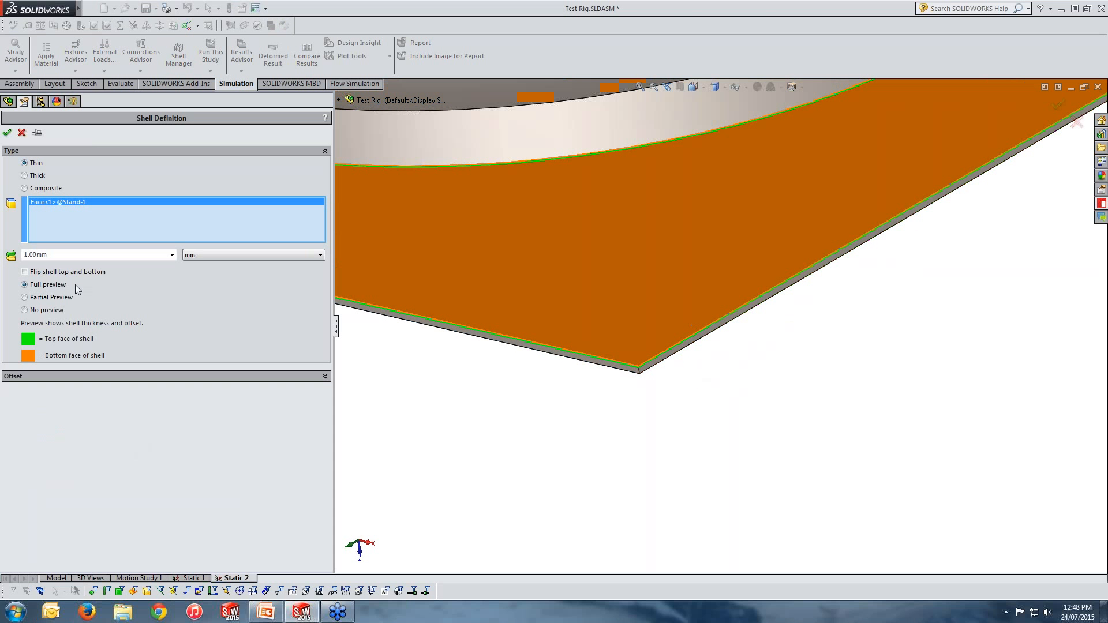
Step: Set the shell thickness to 10 mm
{"action": "double_click", "coordinate": [44, 255]}
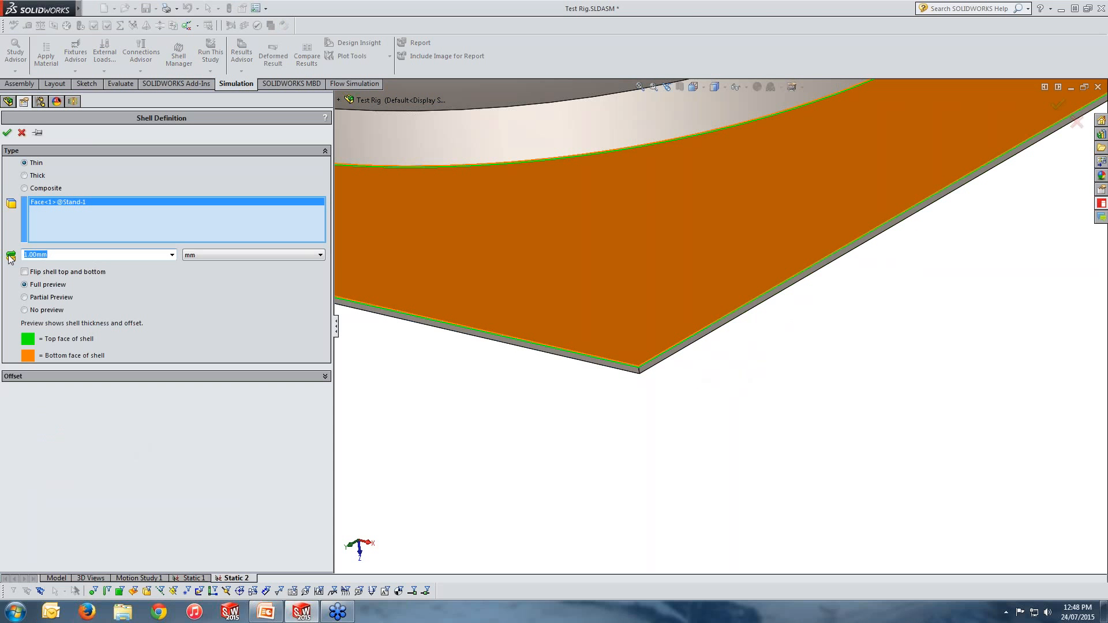
{"action": "type", "text": "10"}
{"action": "left_click", "coordinate": [374, 426]}
{"action": "middle_click_drag", "start_coordinate": [543, 401], "coordinate": [549, 383]}
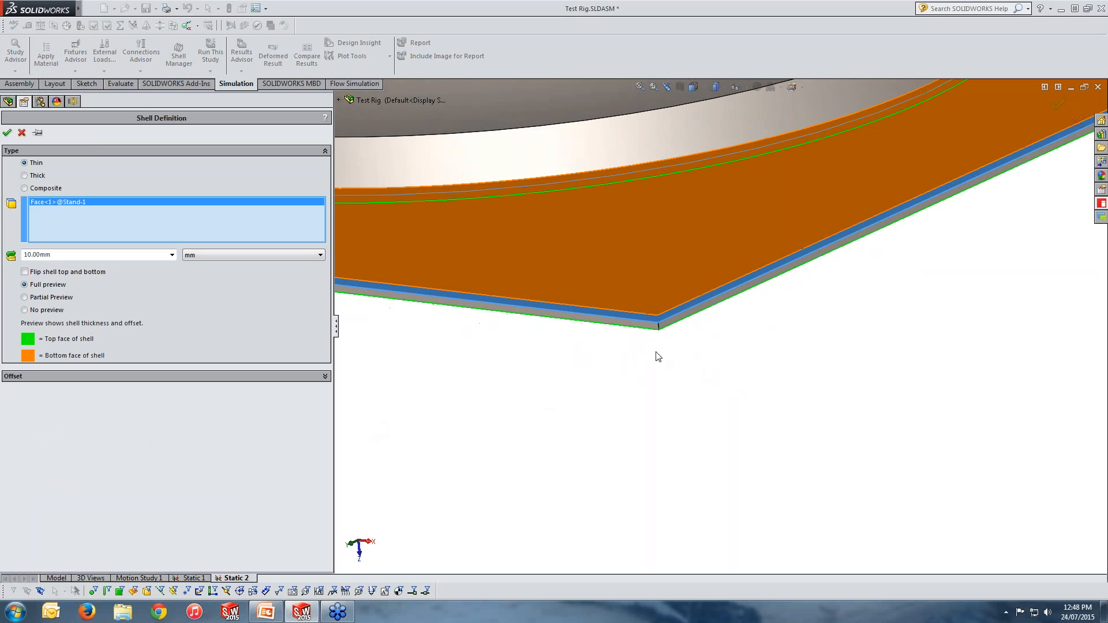
{"action": "scroll", "coordinate": [712, 323], "scroll_direction": "down", "scroll_amount": 2}
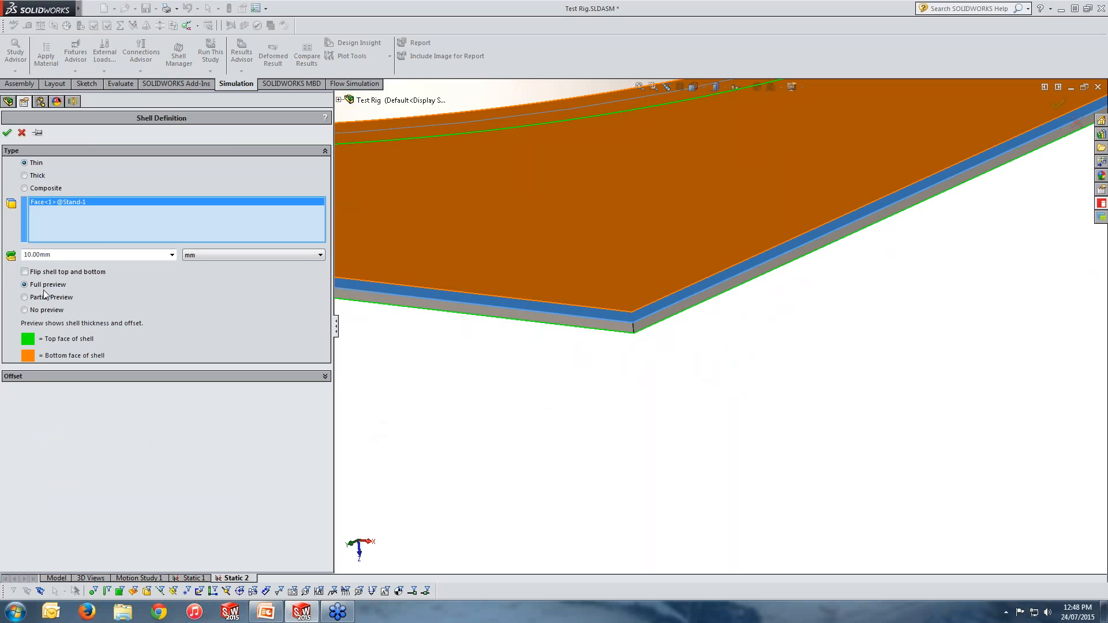
Step: Set the shell offset to the bottom surface (-0.5)
{"action": "left_click", "coordinate": [32, 380]}
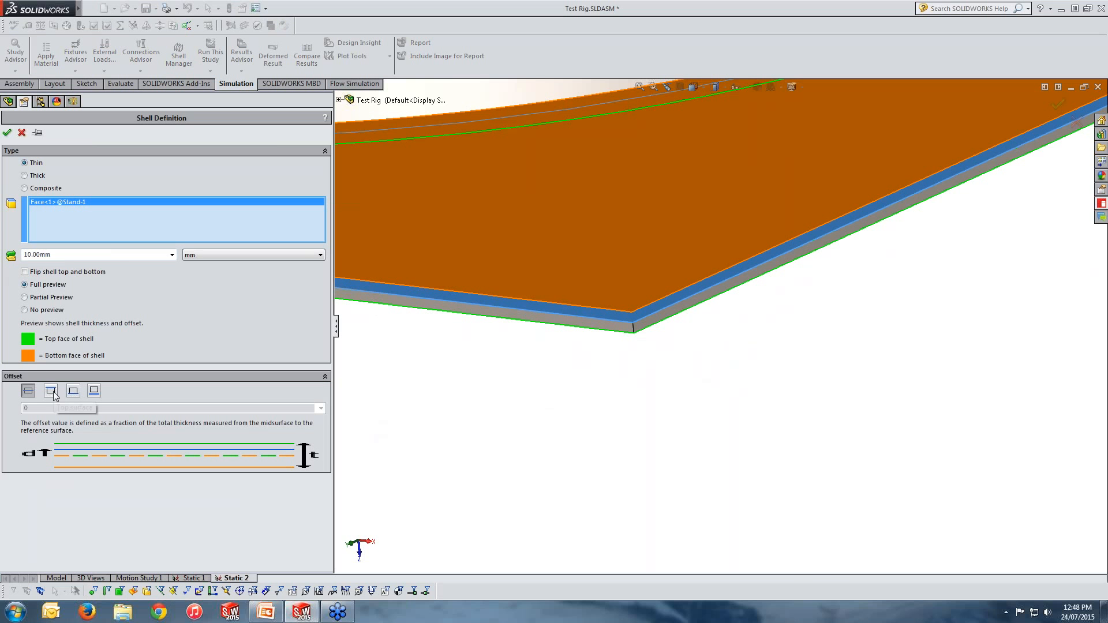
{"action": "left_click", "coordinate": [52, 392]}
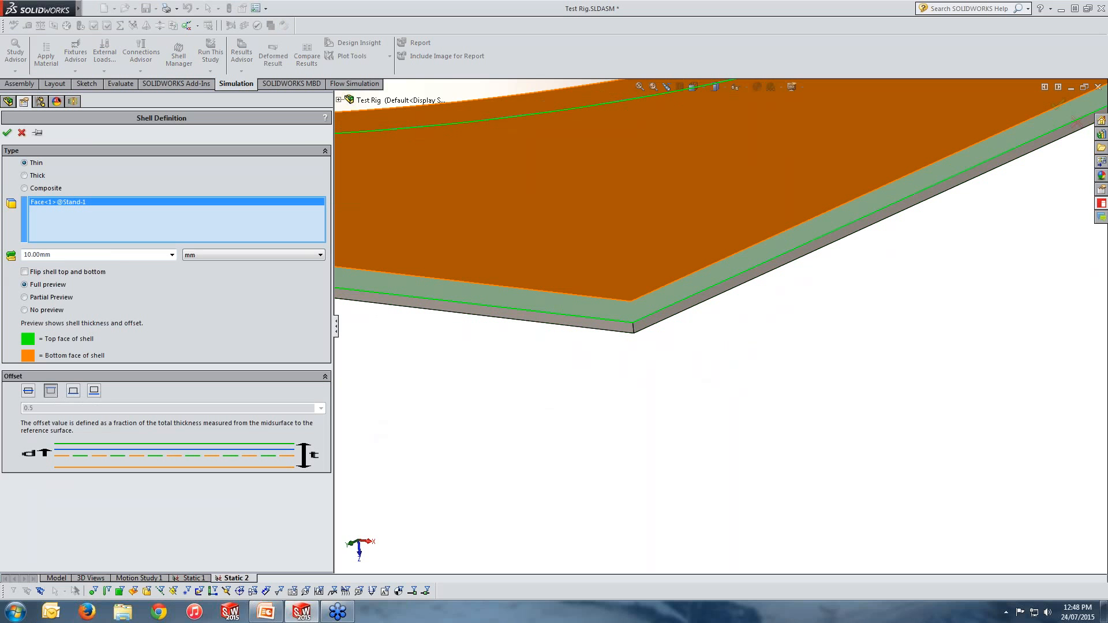
{"action": "left_click", "coordinate": [73, 391]}
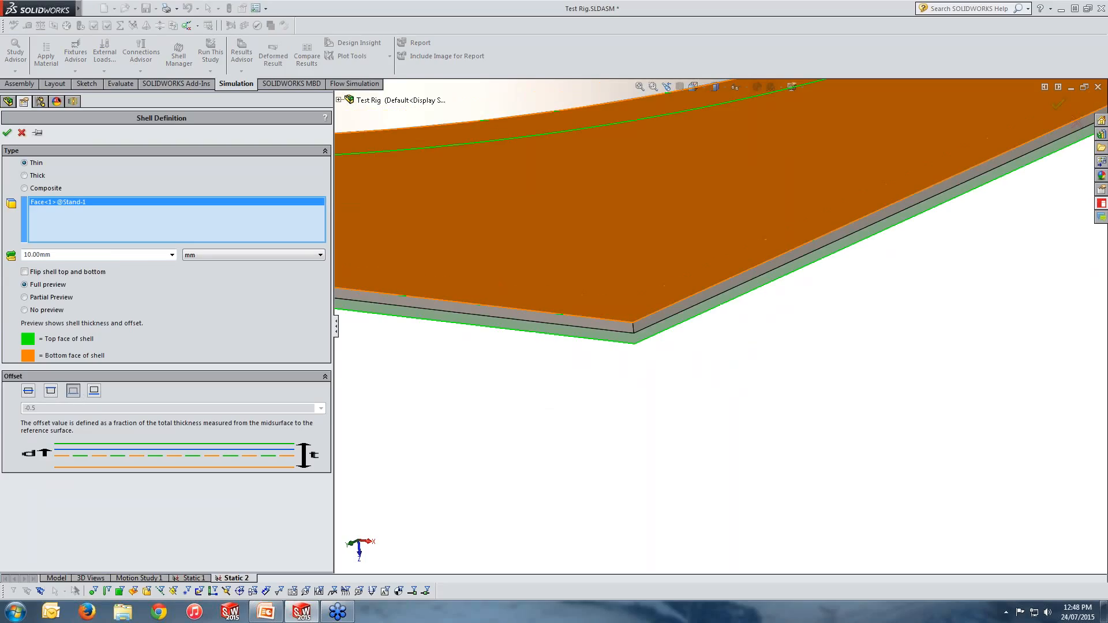
Step: Set the shell thickness to 5 mm and confirm the shell definition
{"action": "left_click_drag", "start_coordinate": [61, 256], "coordinate": [12, 257]}
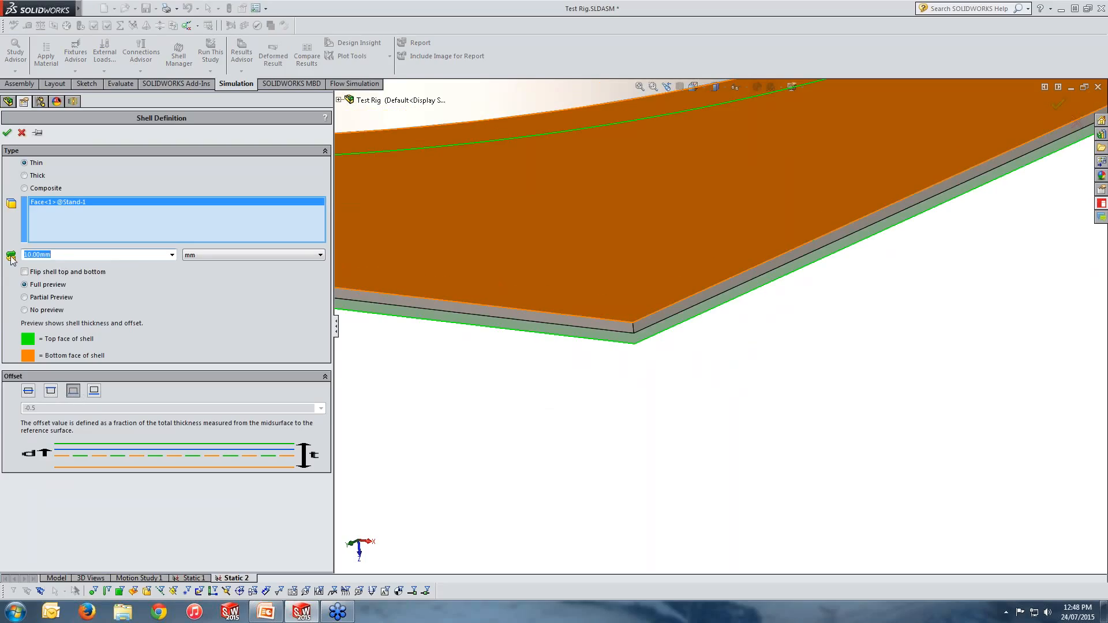
{"action": "type", "text": "5"}
{"action": "key", "text": "Return"}
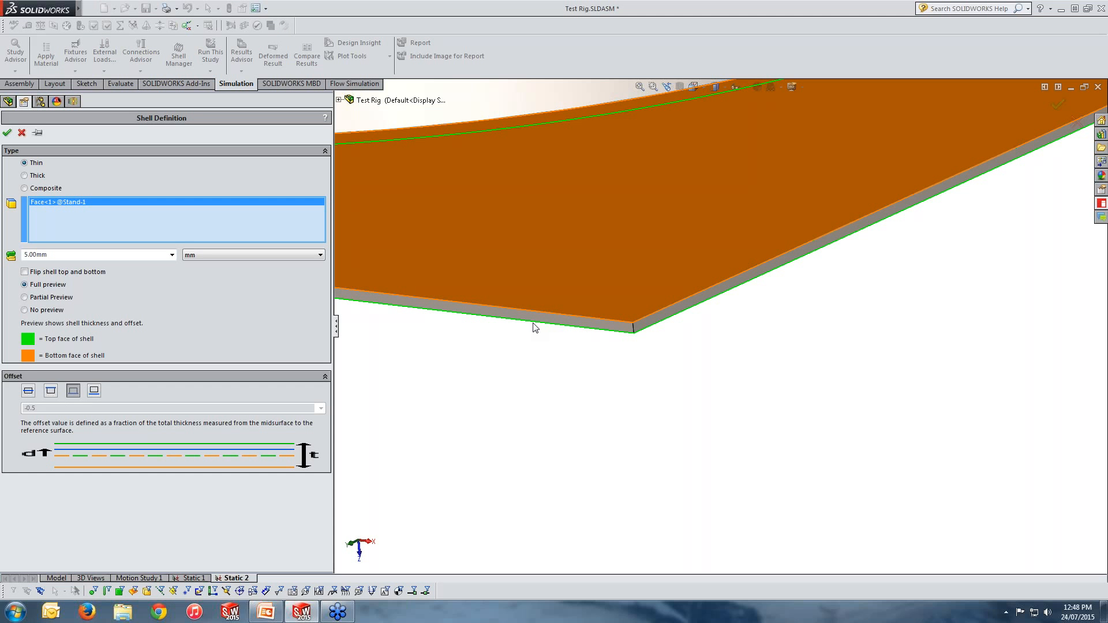
{"action": "left_click", "coordinate": [7, 134]}
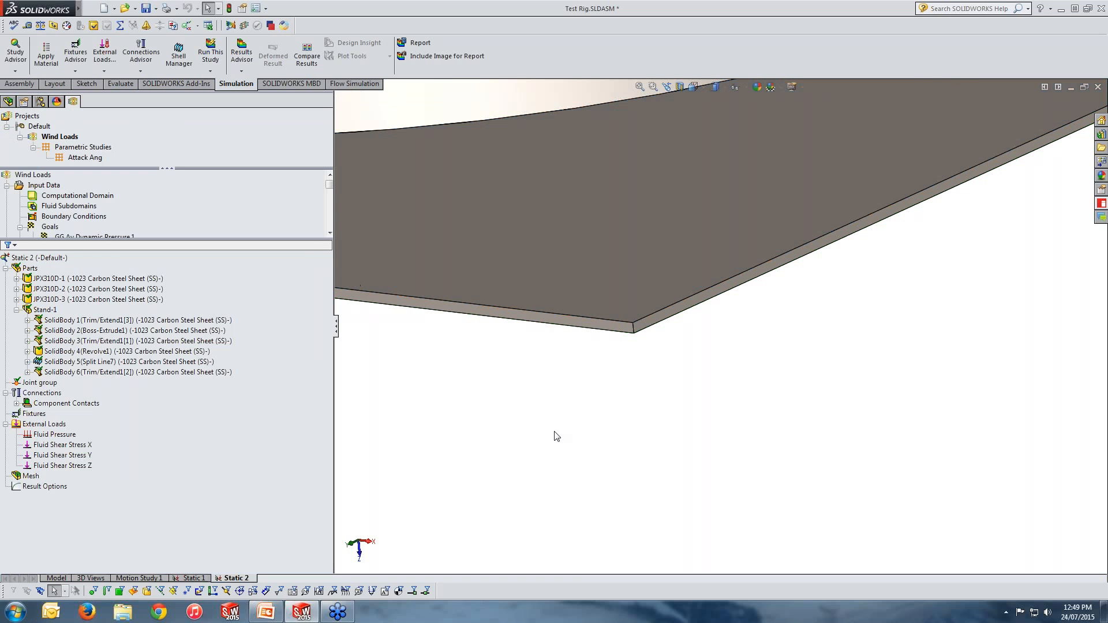
Step: Select the stand's revolve body and view the whole rig to check the shell
{"action": "scroll", "coordinate": [631, 390], "scroll_direction": "up", "scroll_amount": 6}
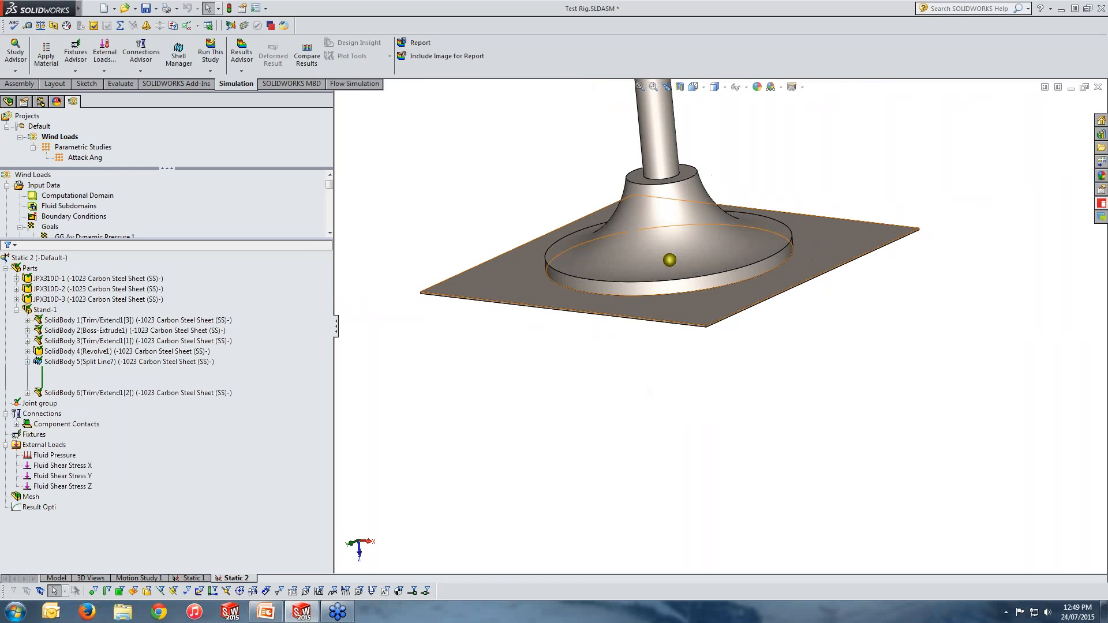
{"action": "left_click", "coordinate": [700, 306]}
{"action": "left_click", "coordinate": [658, 270]}
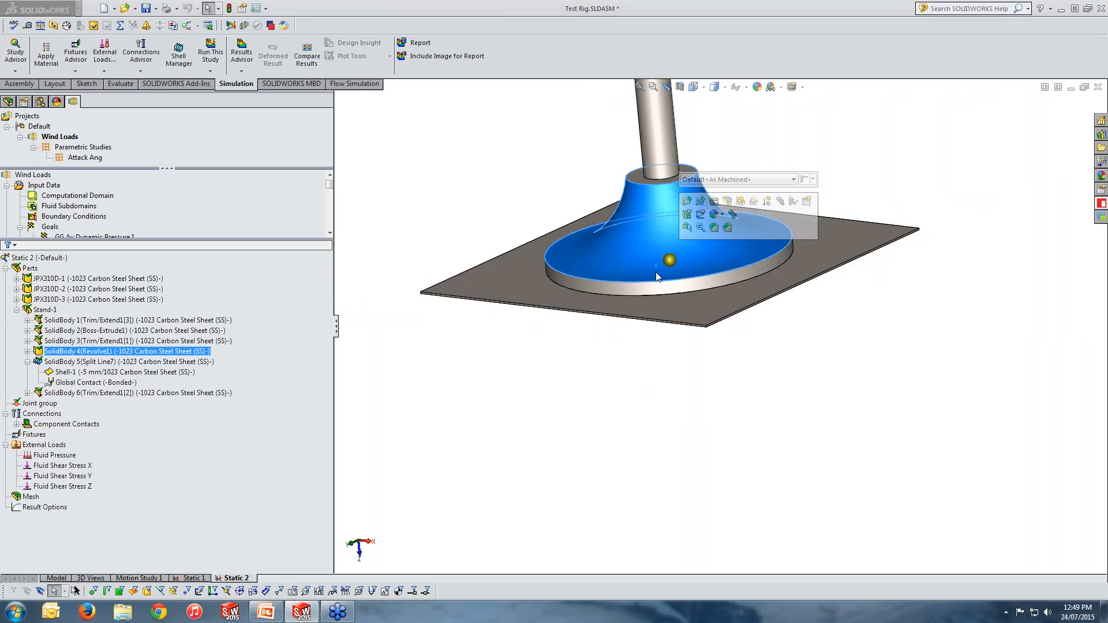
{"action": "scroll", "coordinate": [659, 262], "scroll_direction": "up", "scroll_amount": 5}
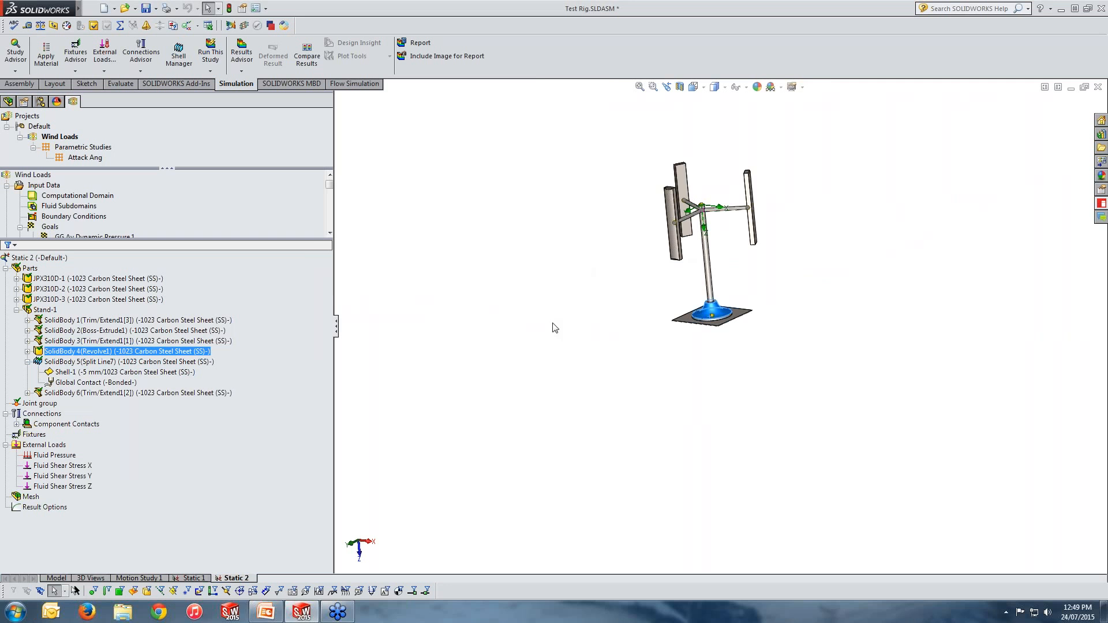
{"action": "middle_click_drag", "start_coordinate": [850, 334], "coordinate": [680, 297]}
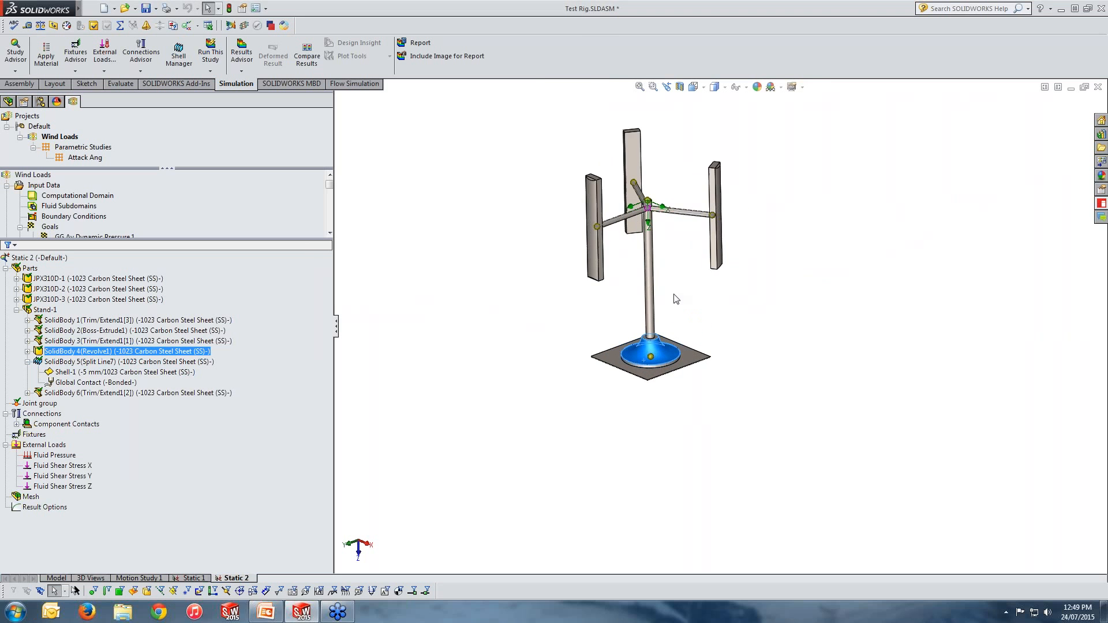
{"action": "left_click", "coordinate": [454, 386]}
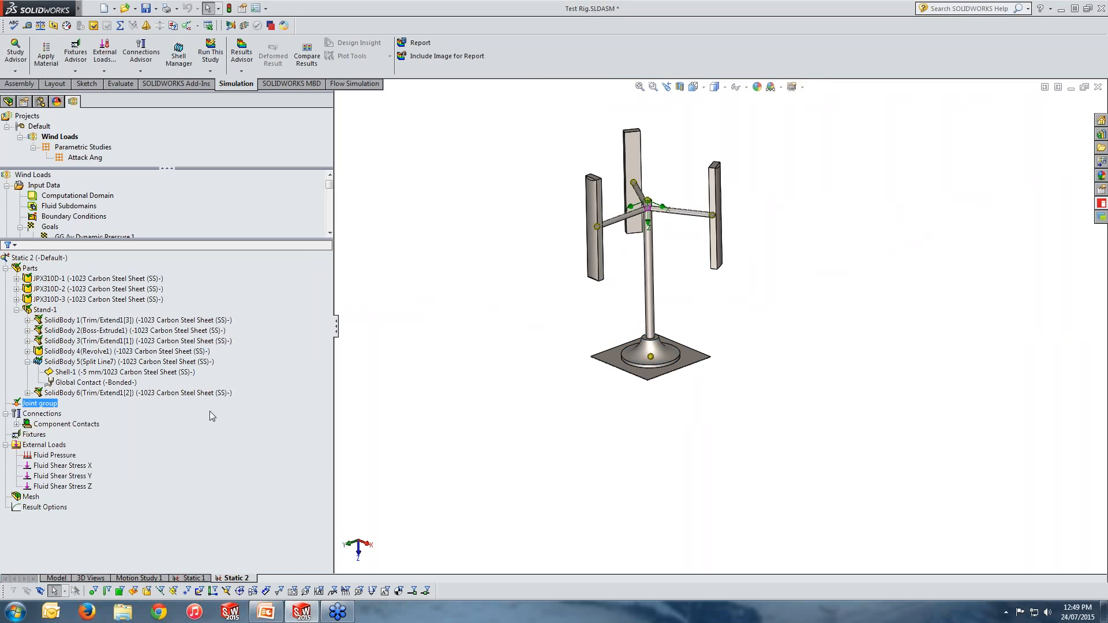
Step: Create a curvature-based mesh for the study at the default mesh density
{"action": "left_click", "coordinate": [29, 498]}
{"action": "right_click", "coordinate": [27, 497]}
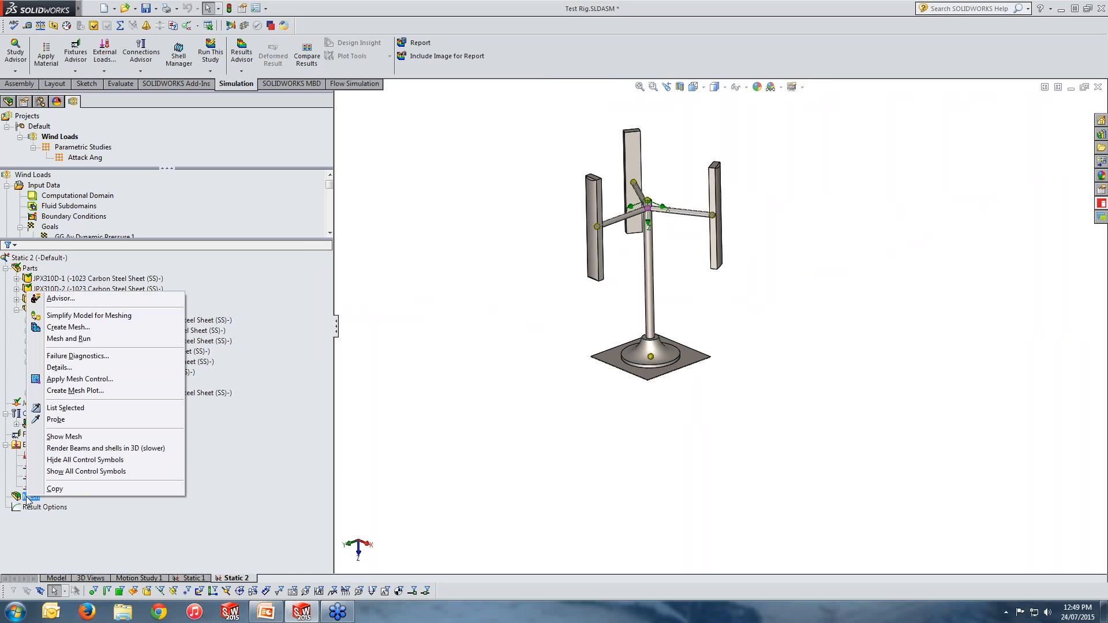
{"action": "left_click", "coordinate": [68, 326]}
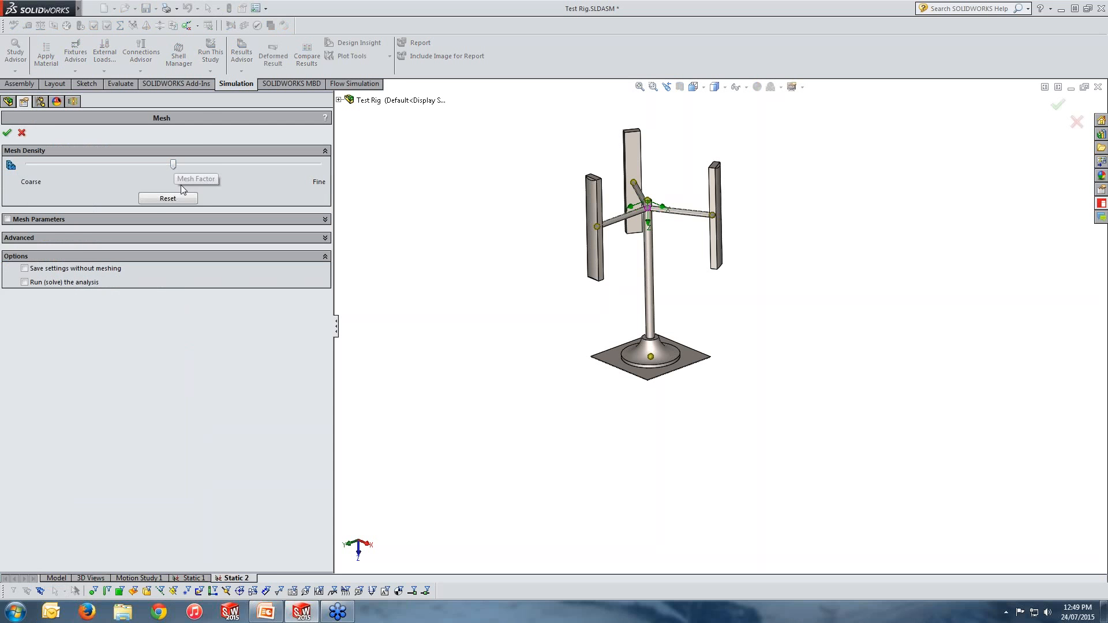
{"action": "left_click", "coordinate": [56, 220]}
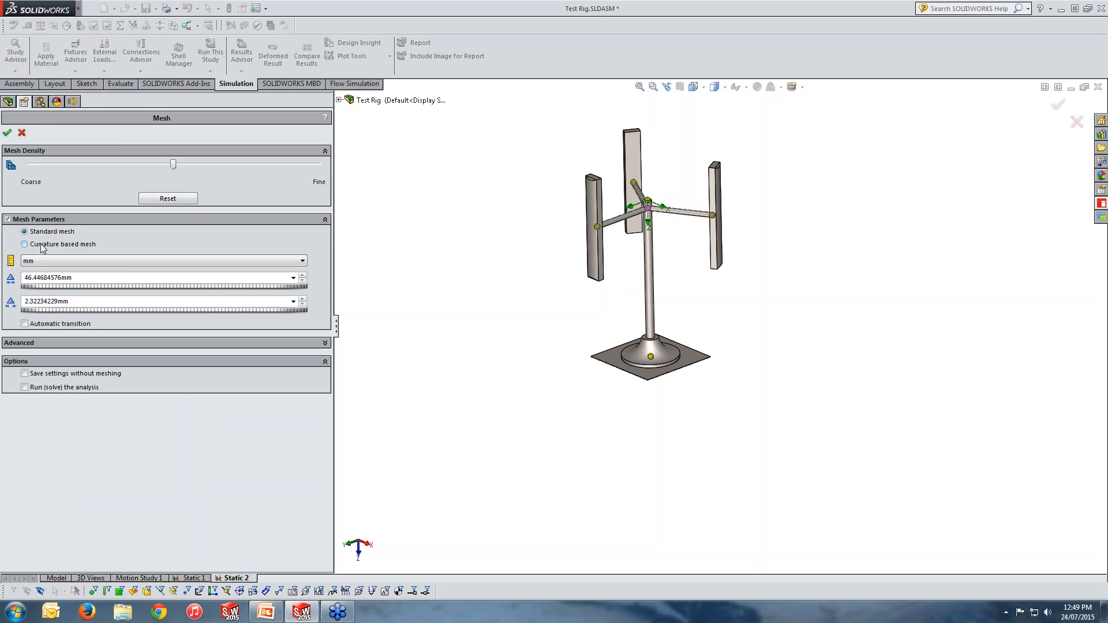
{"action": "left_click", "coordinate": [41, 246]}
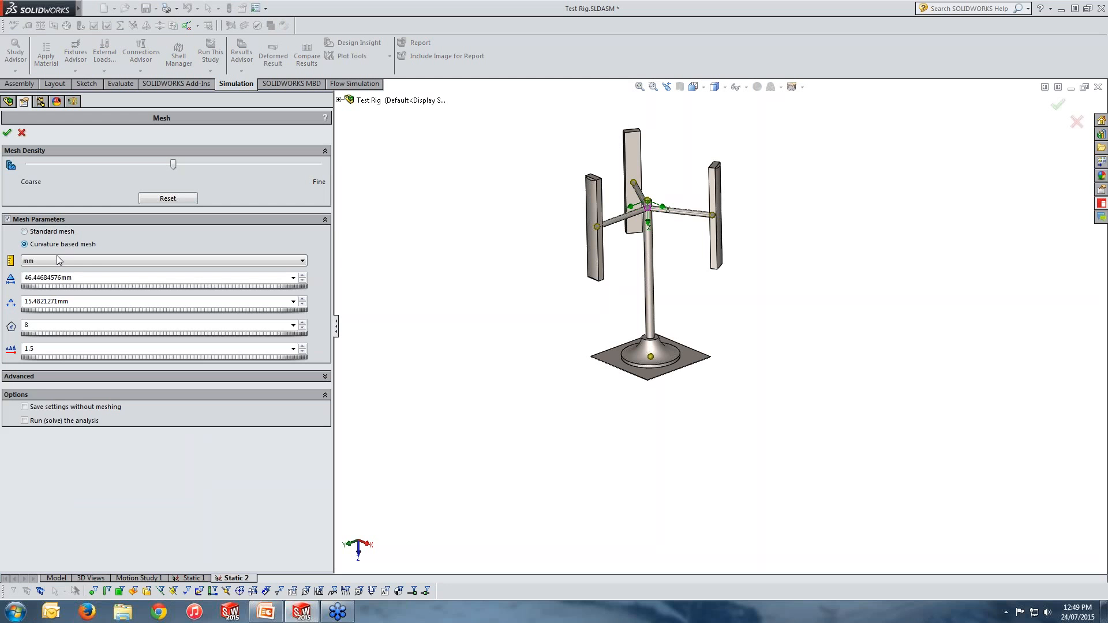
{"action": "left_click", "coordinate": [49, 377]}
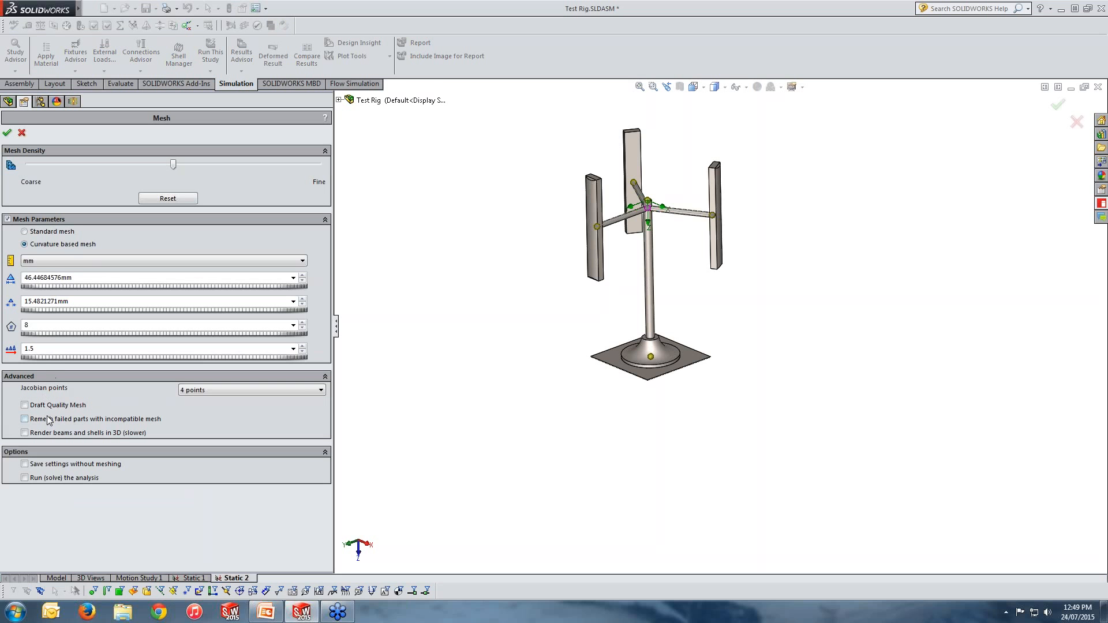
{"action": "left_click", "coordinate": [7, 132]}
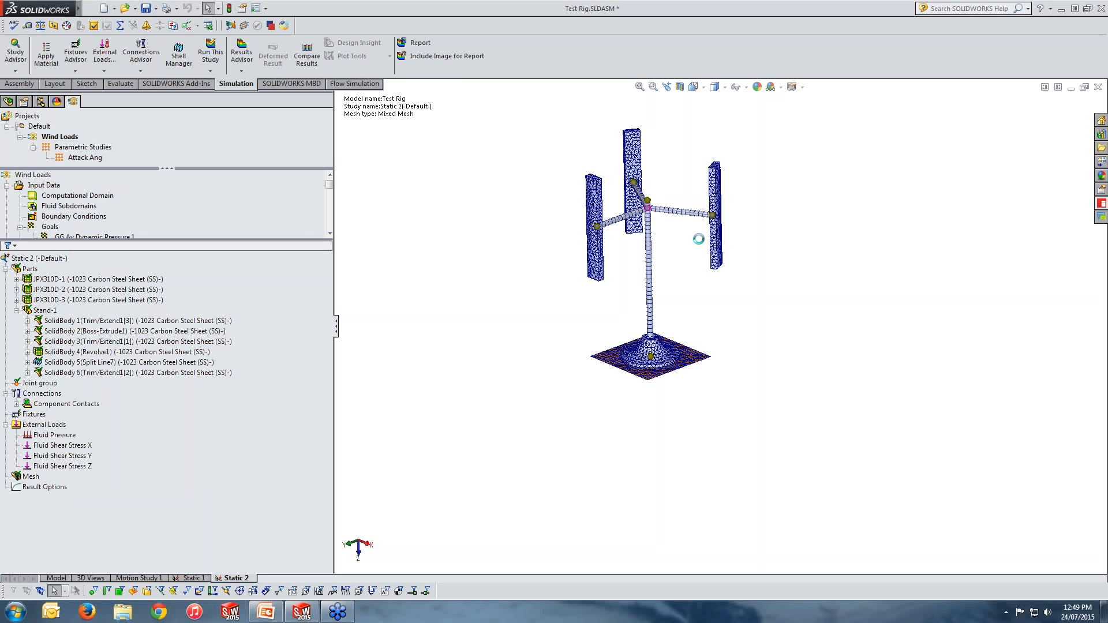
Step: Inspect the generated mesh around the blades, arms and base plate
{"action": "scroll", "coordinate": [683, 257], "scroll_direction": "down", "scroll_amount": 3}
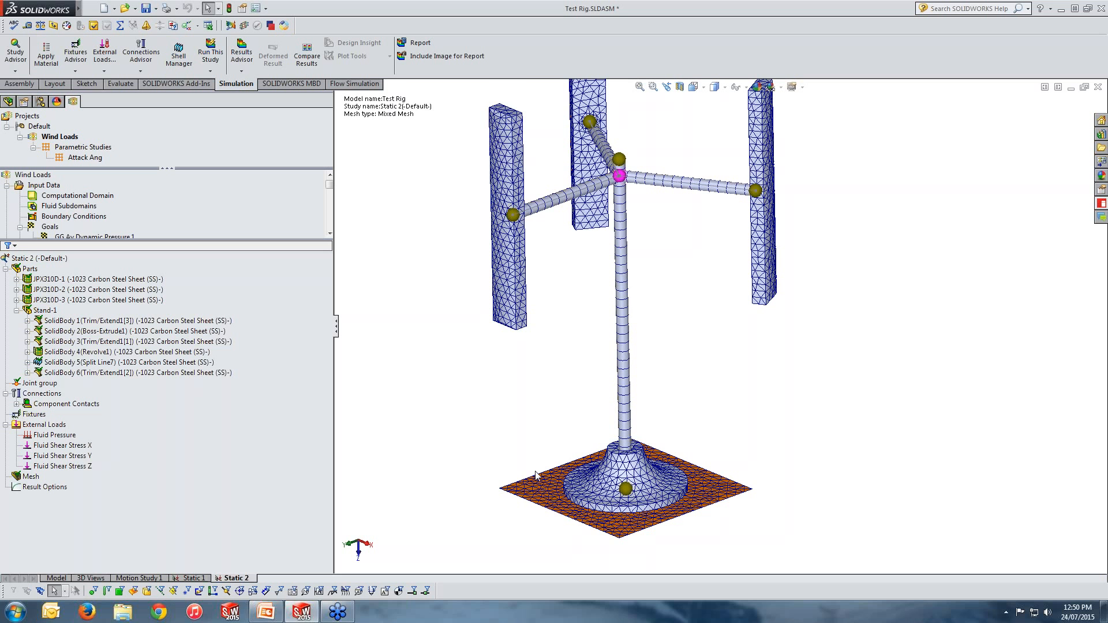
{"action": "middle_click_drag", "start_coordinate": [678, 390], "coordinate": [687, 412]}
{"action": "scroll", "coordinate": [686, 413], "scroll_direction": "up", "scroll_amount": 2}
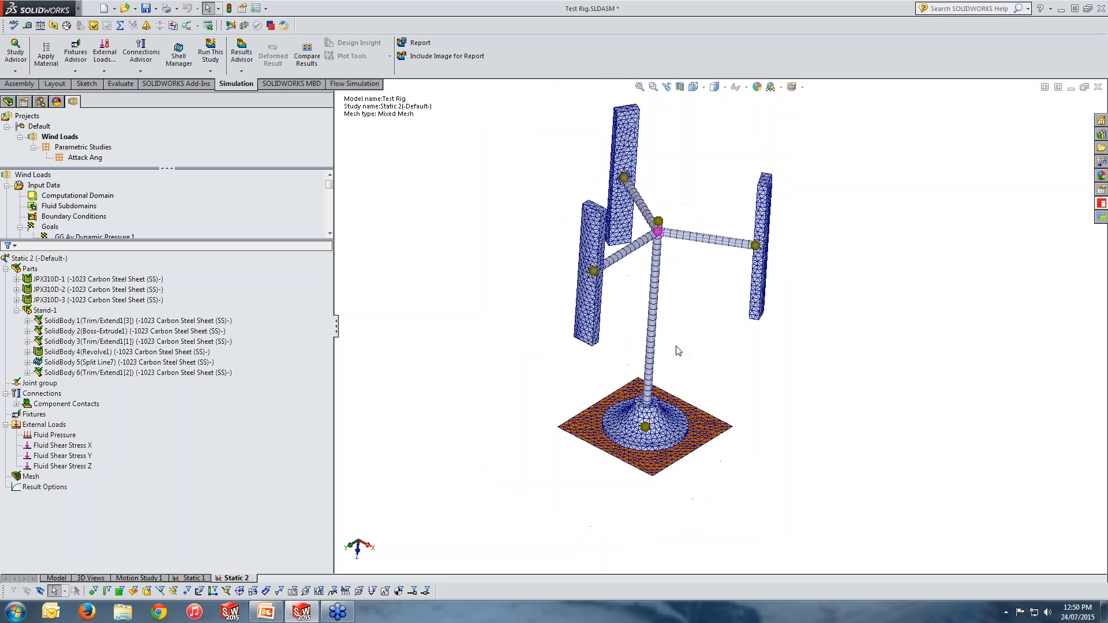
{"action": "scroll", "coordinate": [676, 338], "scroll_direction": "down", "scroll_amount": 1}
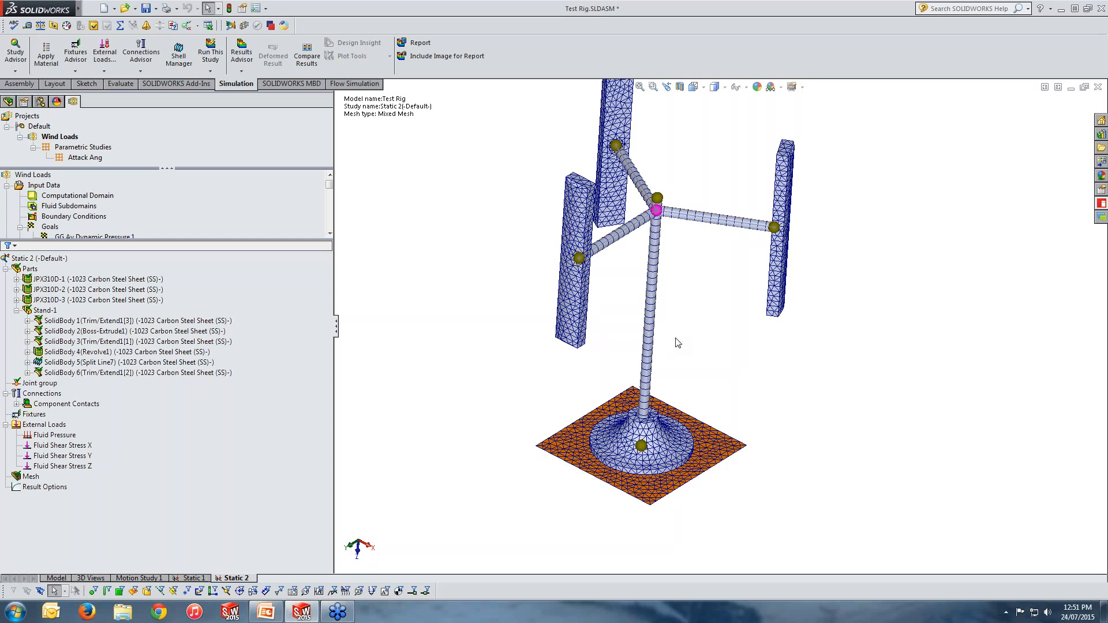
{"action": "middle_click_drag", "start_coordinate": [705, 329], "coordinate": [789, 223]}
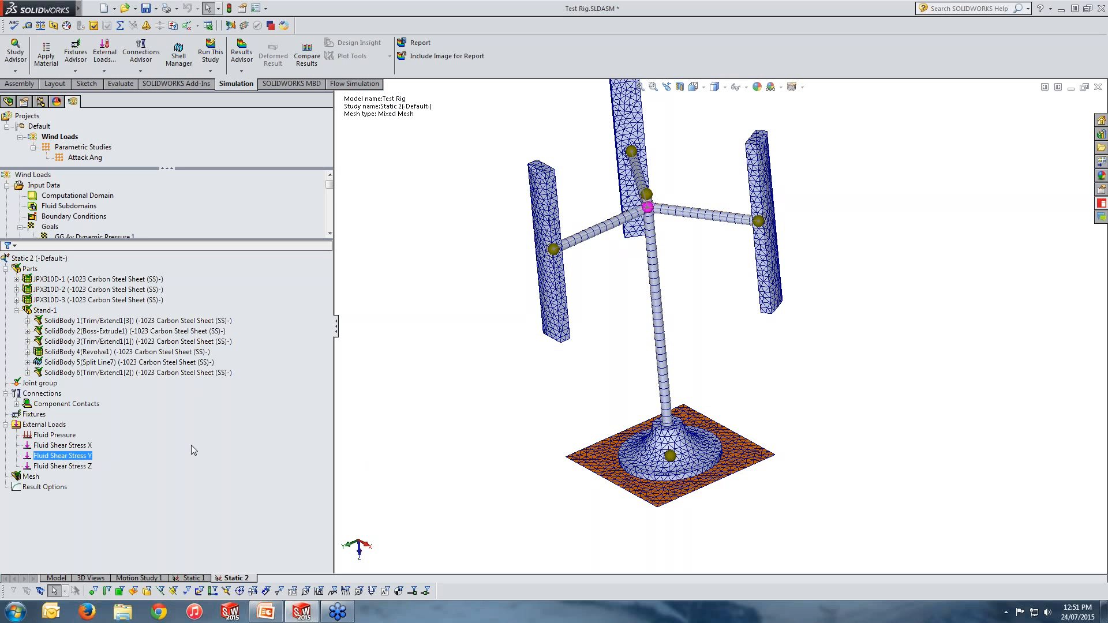
Step: Create a bonded contact set between the arm's beam joint and the inner face of a blade
{"action": "right_click", "coordinate": [50, 394]}
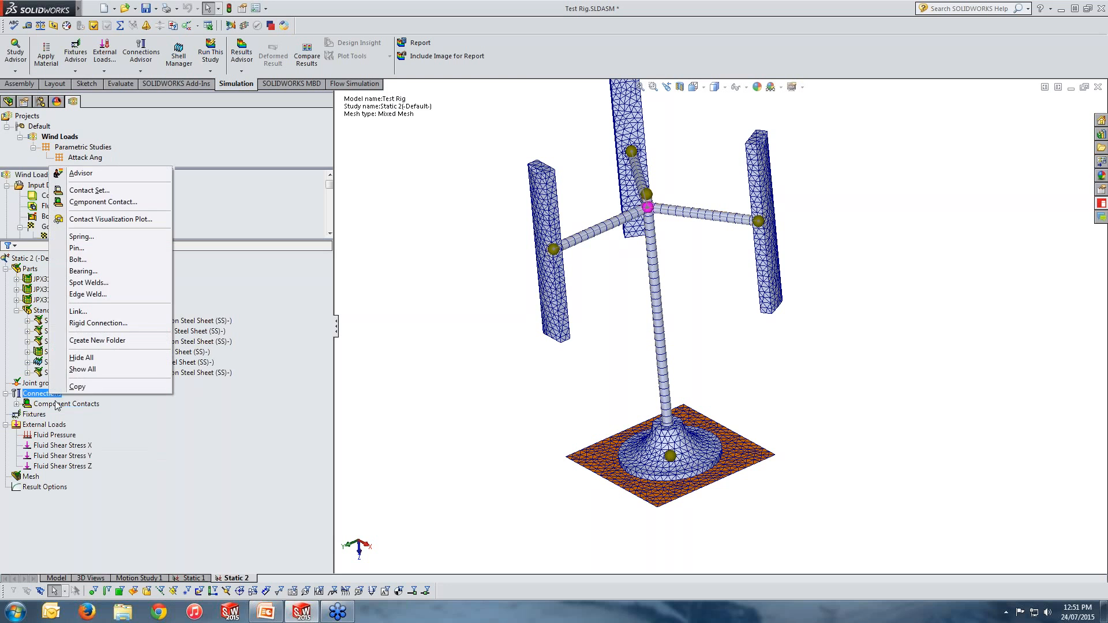
{"action": "left_click", "coordinate": [91, 191]}
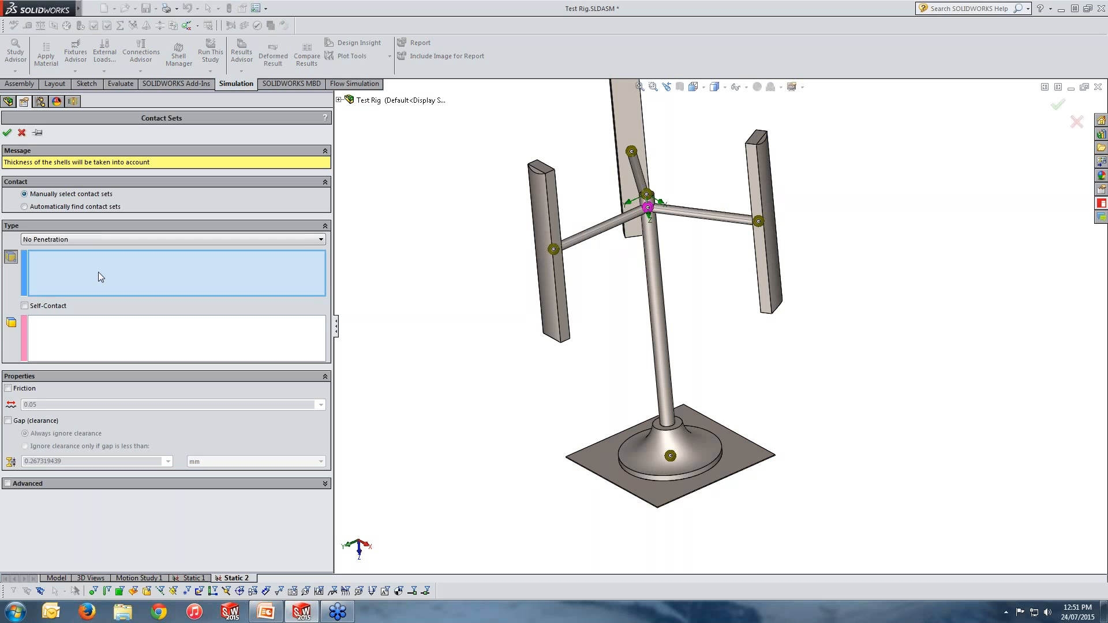
{"action": "middle_click_drag", "start_coordinate": [541, 354], "coordinate": [498, 279]}
{"action": "scroll", "coordinate": [499, 283], "scroll_direction": "down", "scroll_amount": 3}
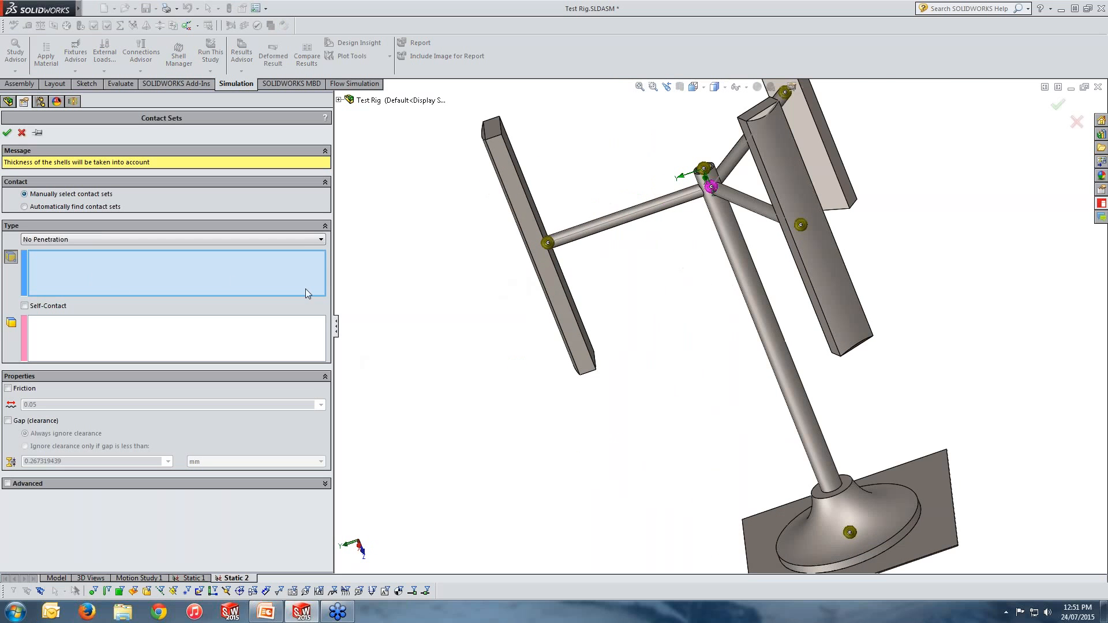
{"action": "left_click", "coordinate": [128, 242]}
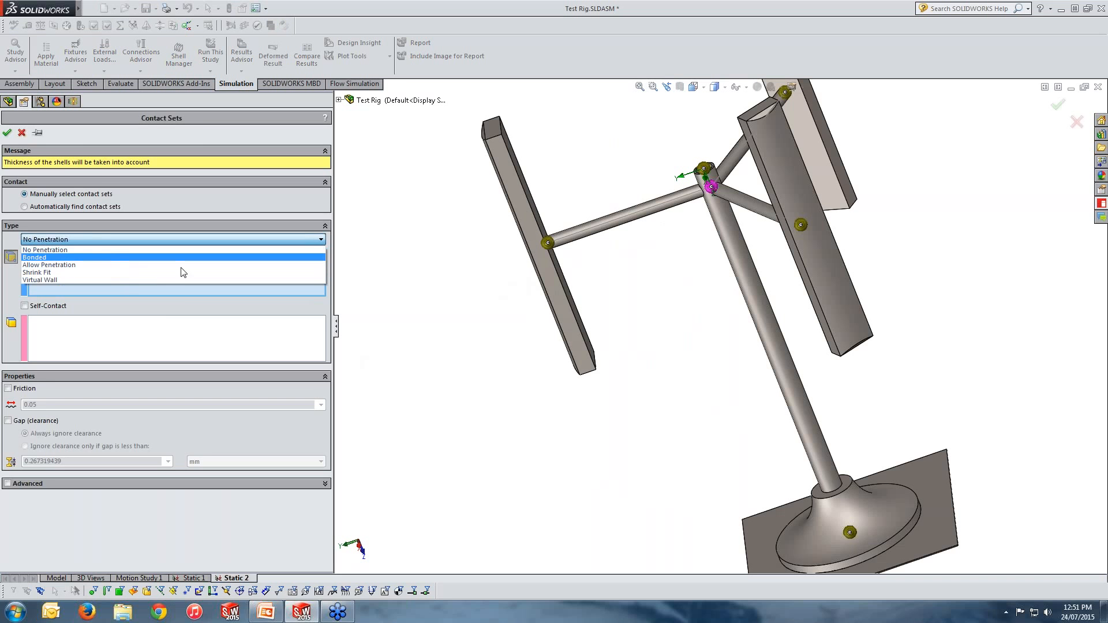
{"action": "left_click", "coordinate": [116, 258]}
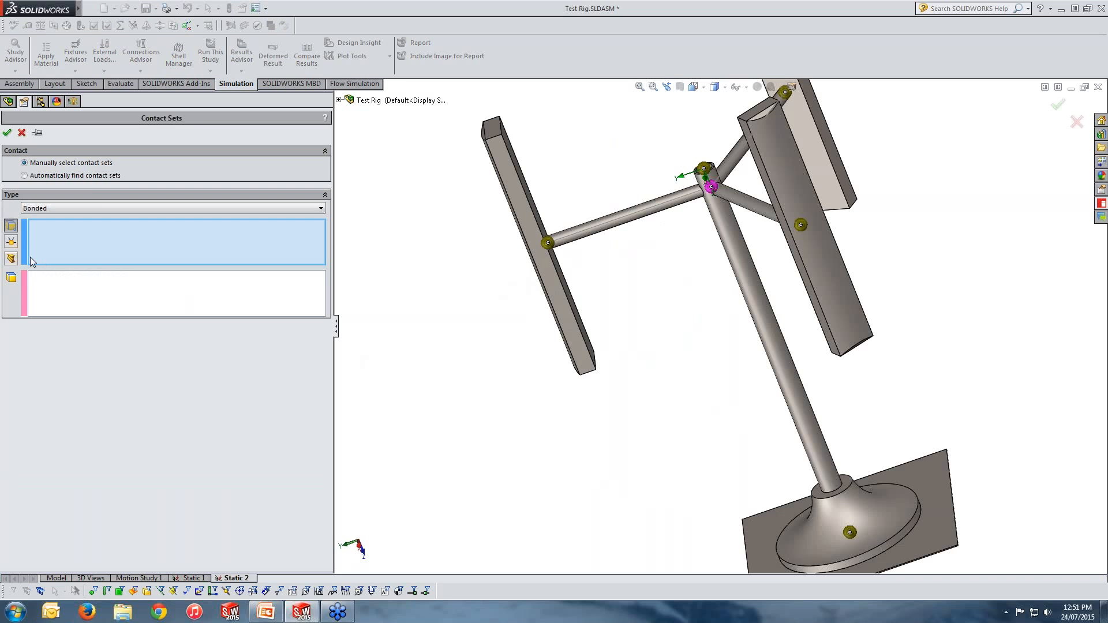
{"action": "left_click", "coordinate": [11, 242]}
{"action": "mouse_move", "coordinate": [438, 328]}
{"action": "middle_mouse_down"}
{"action": "mouse_move", "coordinate": [418, 350]}
{"action": "mouse_move", "coordinate": [427, 344]}
{"action": "middle_mouse_up"}
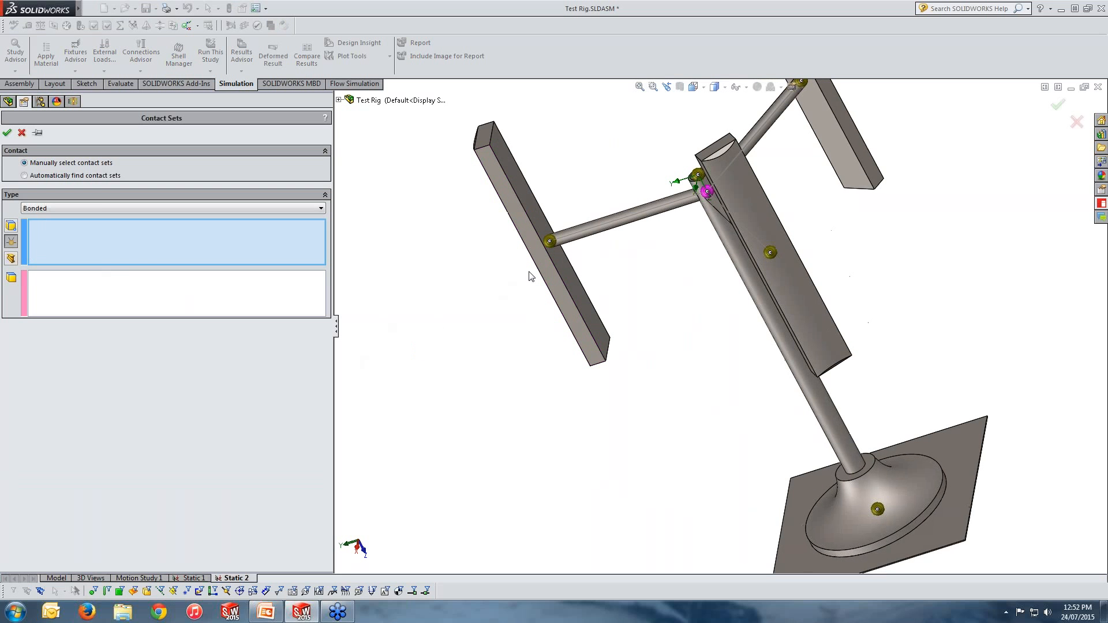
{"action": "left_click", "coordinate": [553, 242]}
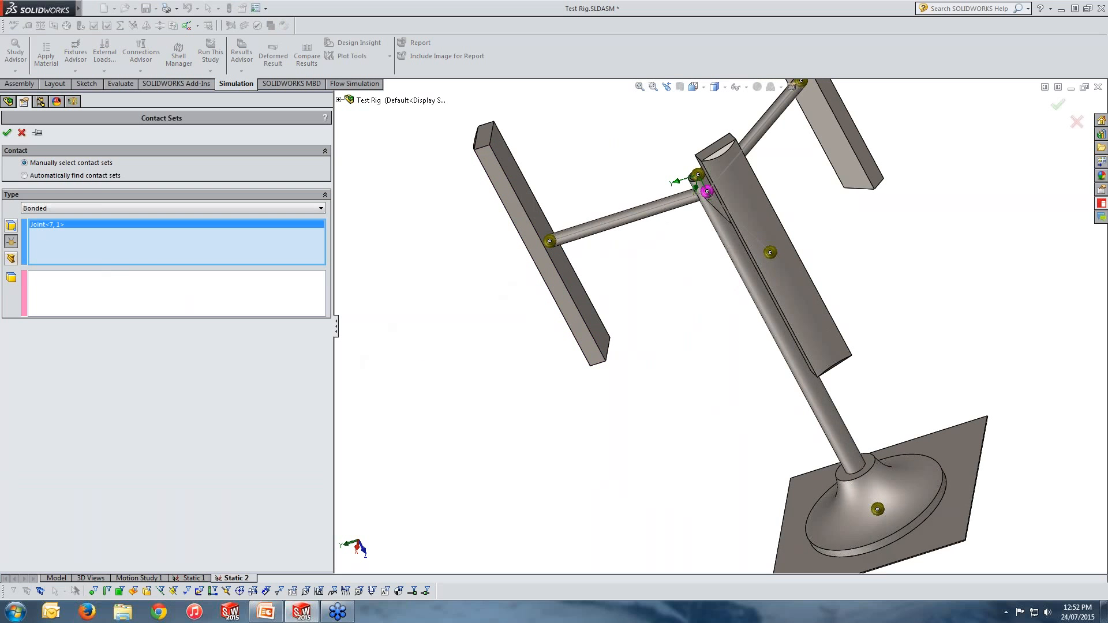
{"action": "left_click", "coordinate": [232, 297]}
{"action": "left_click", "coordinate": [585, 307]}
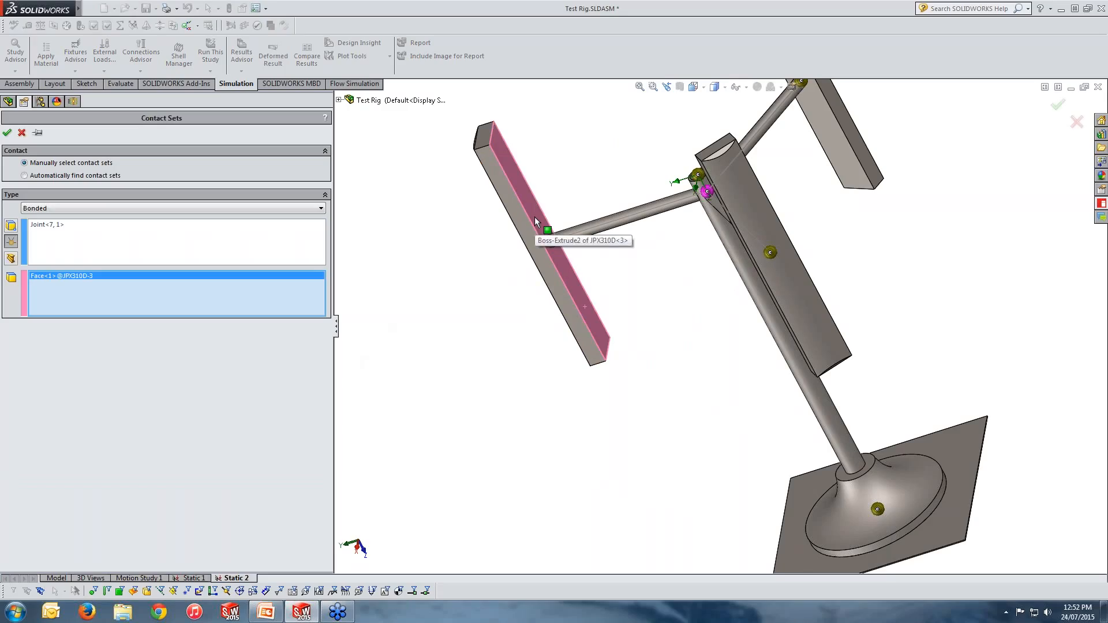
{"action": "left_click", "coordinate": [7, 132]}
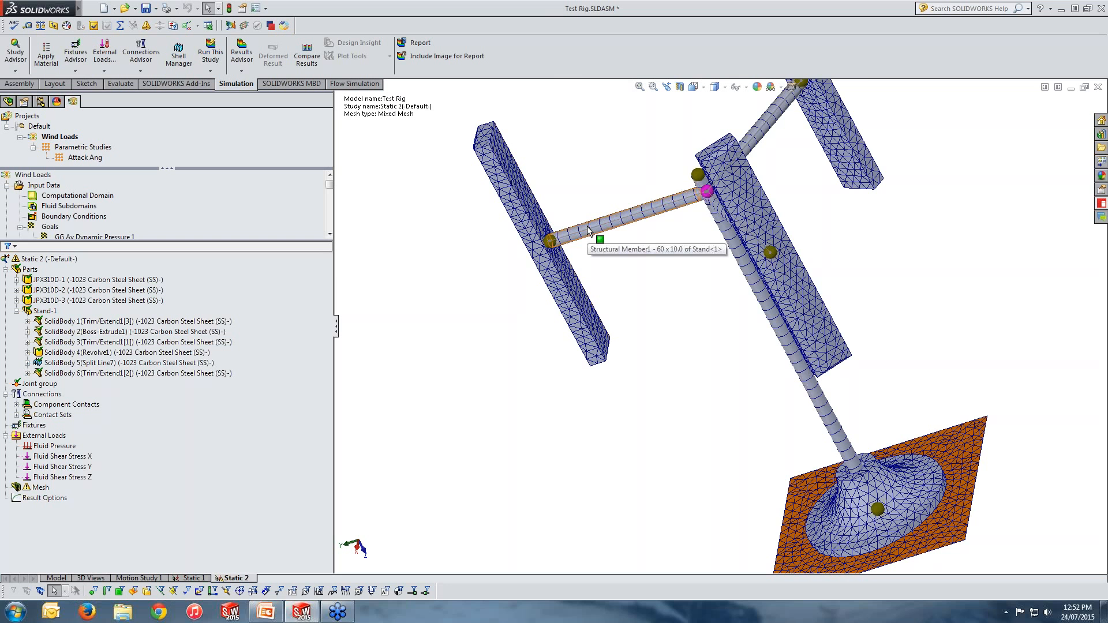
Step: Switch to the Static 1 study and examine its connectors and bonded contact sets on the rig
{"action": "scroll", "coordinate": [716, 386], "scroll_direction": "up", "scroll_amount": 3}
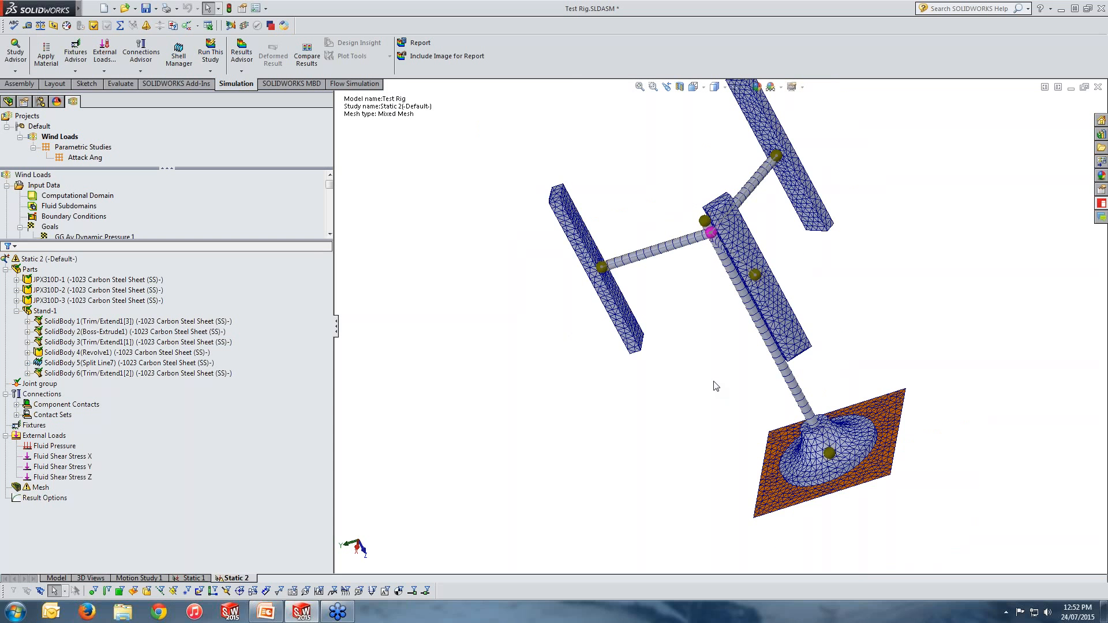
{"action": "middle_click_drag", "start_coordinate": [716, 385], "coordinate": [841, 195]}
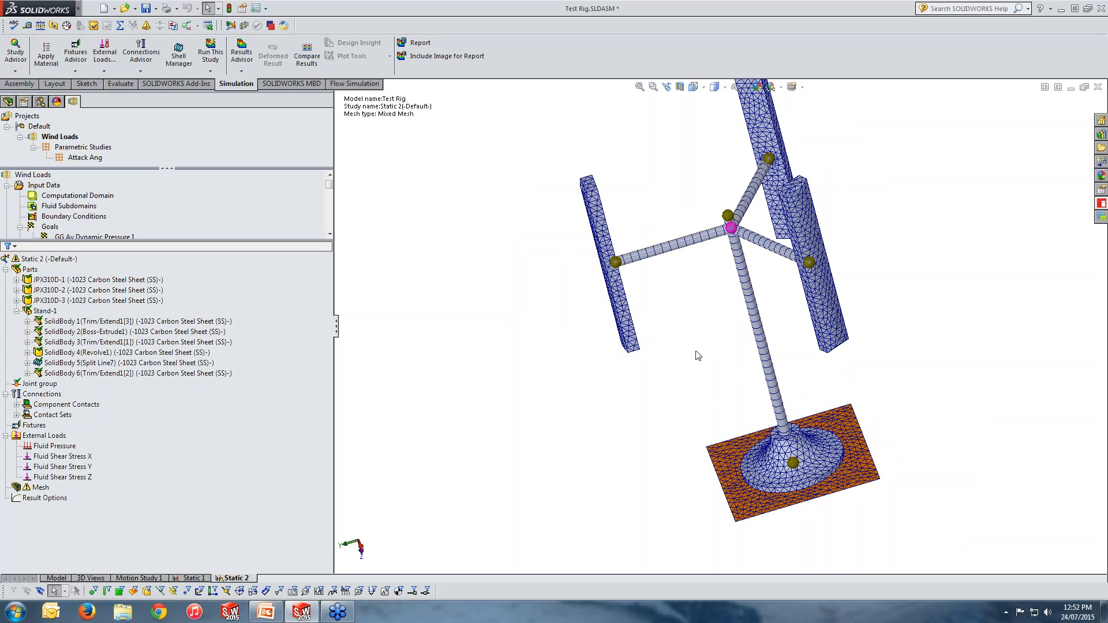
{"action": "left_click", "coordinate": [194, 579]}
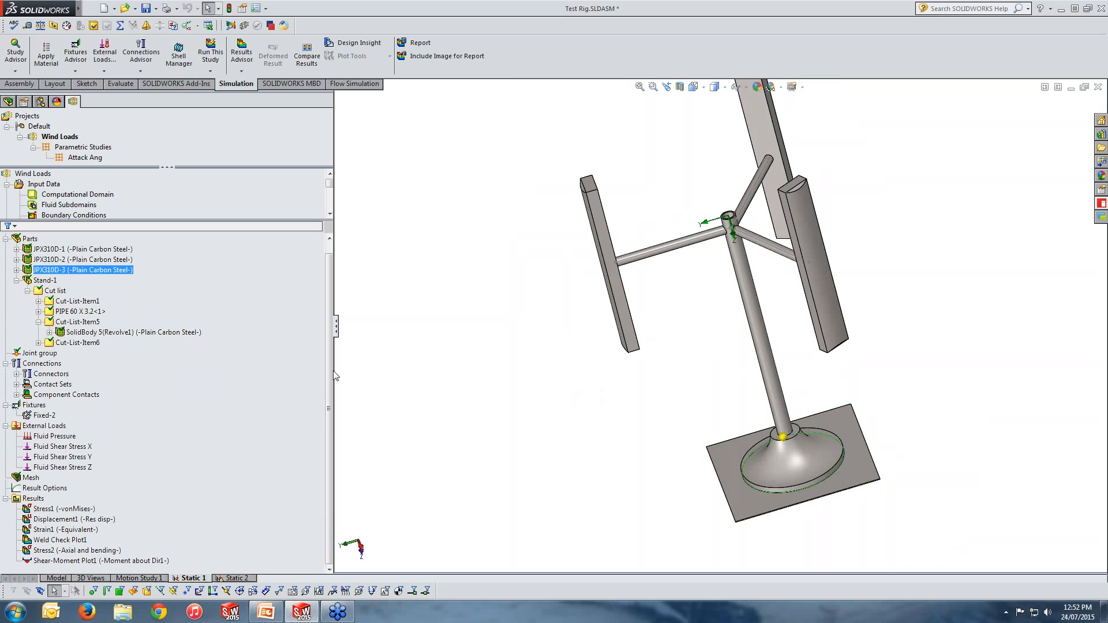
{"action": "left_click", "coordinate": [89, 394]}
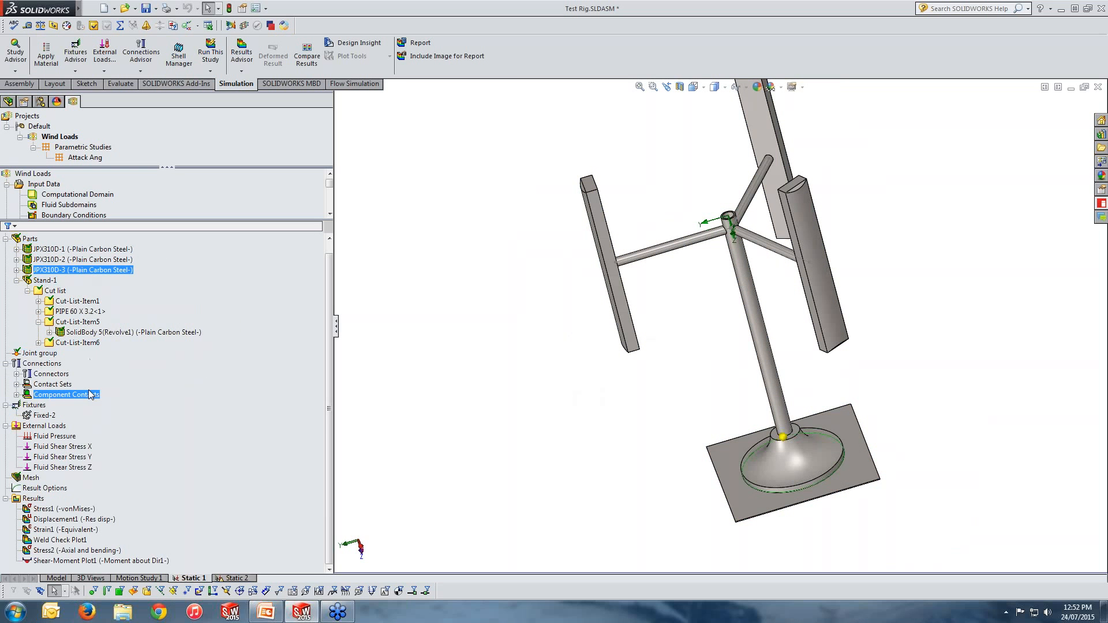
{"action": "left_click", "coordinate": [51, 374]}
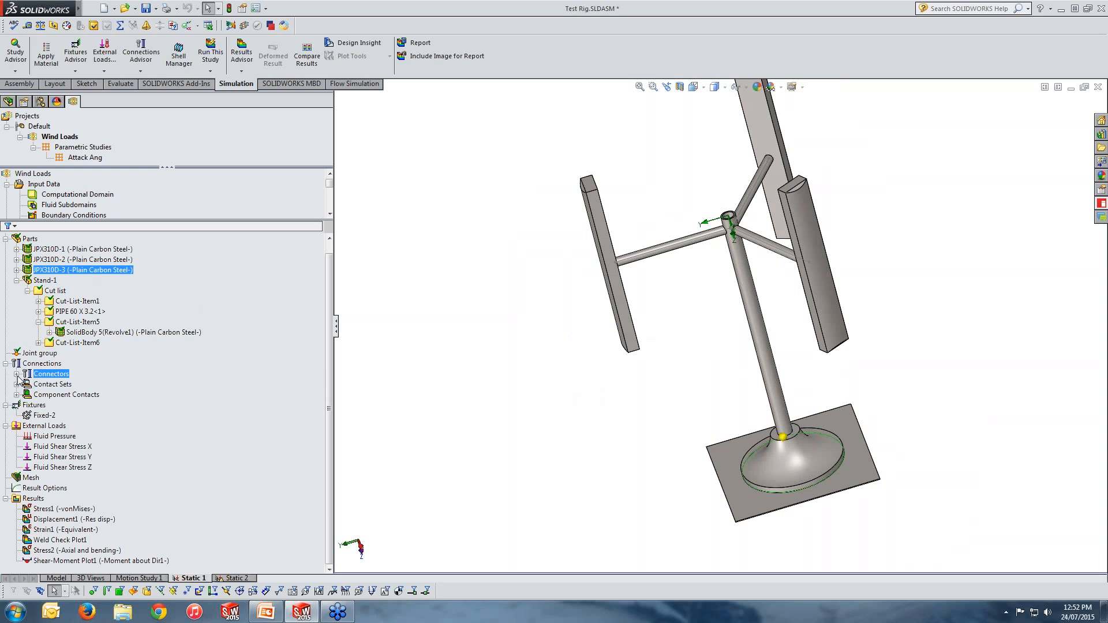
{"action": "left_click", "coordinate": [16, 385]}
{"action": "scroll", "coordinate": [204, 387], "scroll_direction": "down", "scroll_amount": 1}
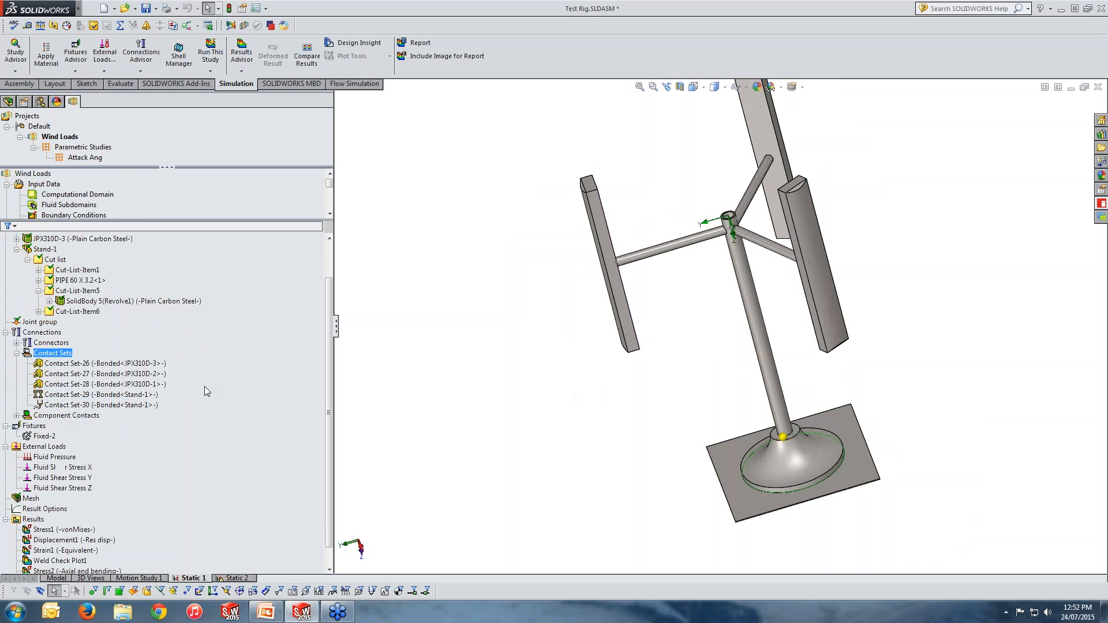
{"action": "scroll", "coordinate": [205, 387], "scroll_direction": "down", "scroll_amount": 1}
{"action": "left_click", "coordinate": [118, 344]}
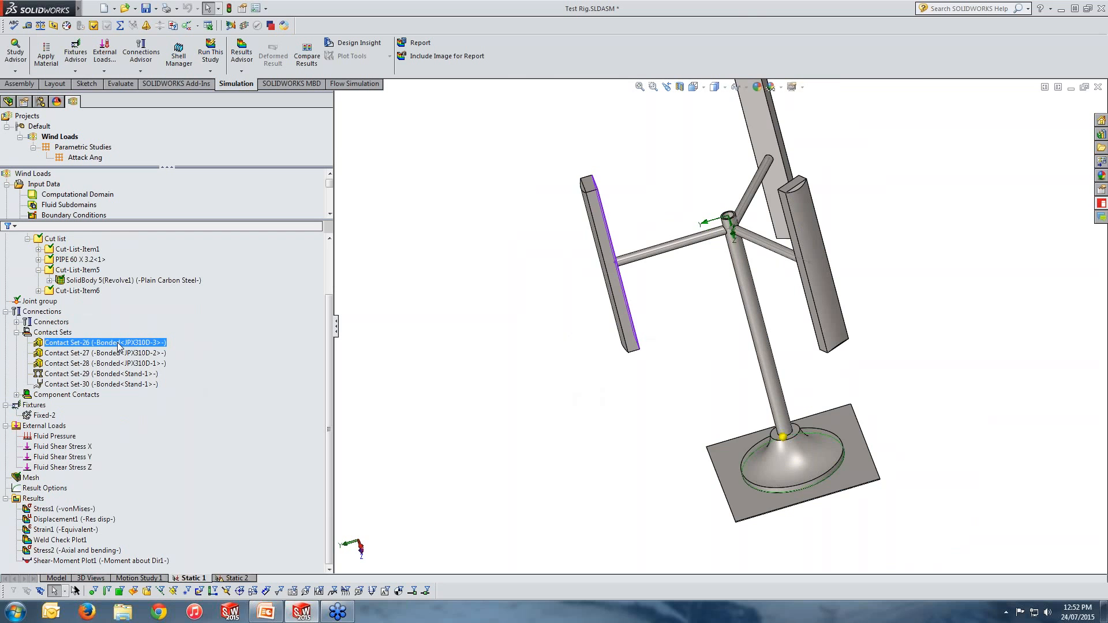
{"action": "middle_click_drag", "start_coordinate": [552, 374], "coordinate": [490, 372]}
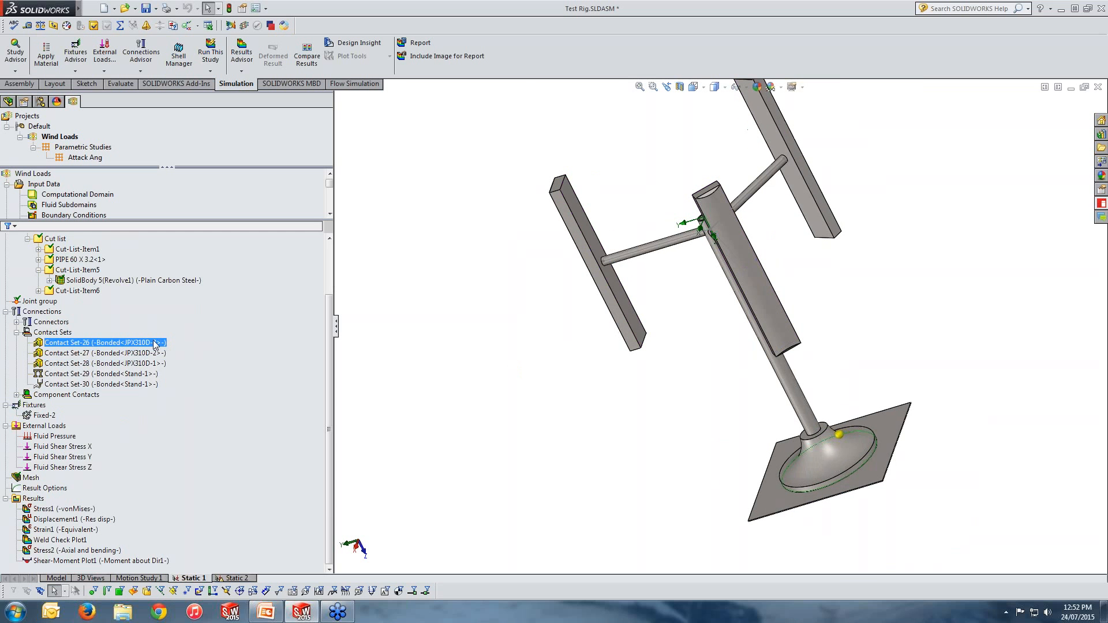
{"action": "left_click", "coordinate": [155, 363], "text": "ctrl"}
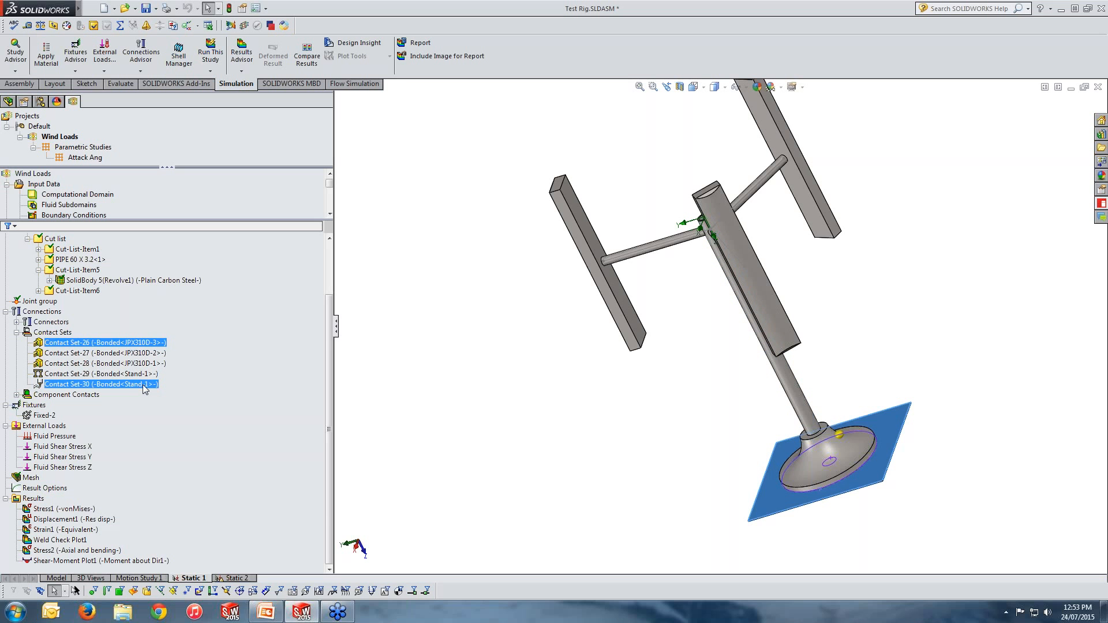
{"action": "left_click", "coordinate": [143, 385]}
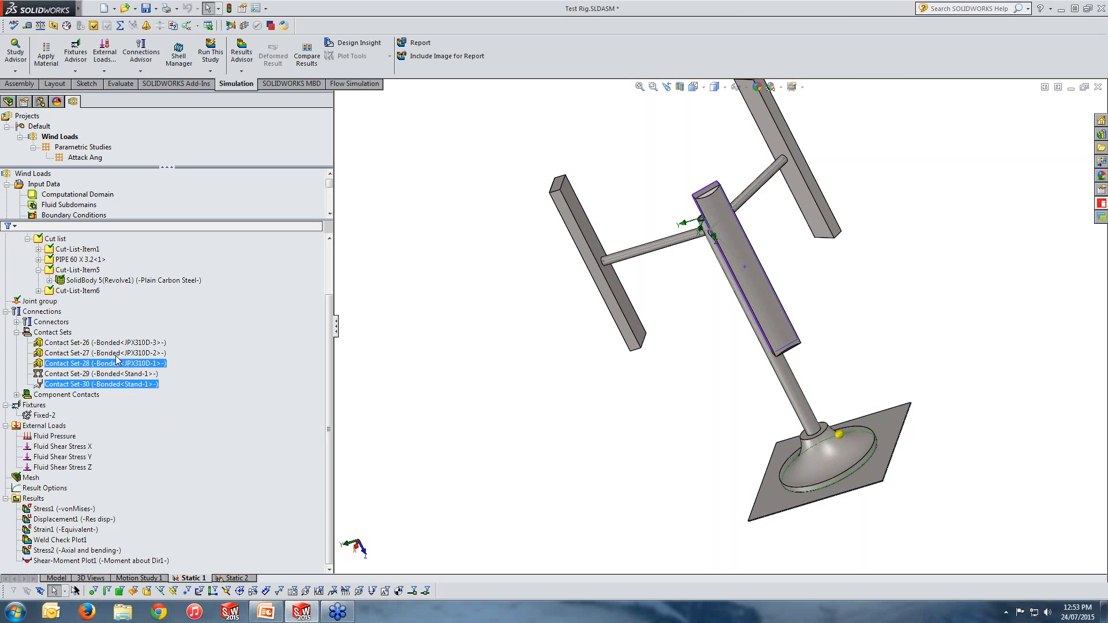
Step: Open the definition of Contact Set-30 to examine its two stand faces, then close it
{"action": "right_click", "coordinate": [116, 385]}
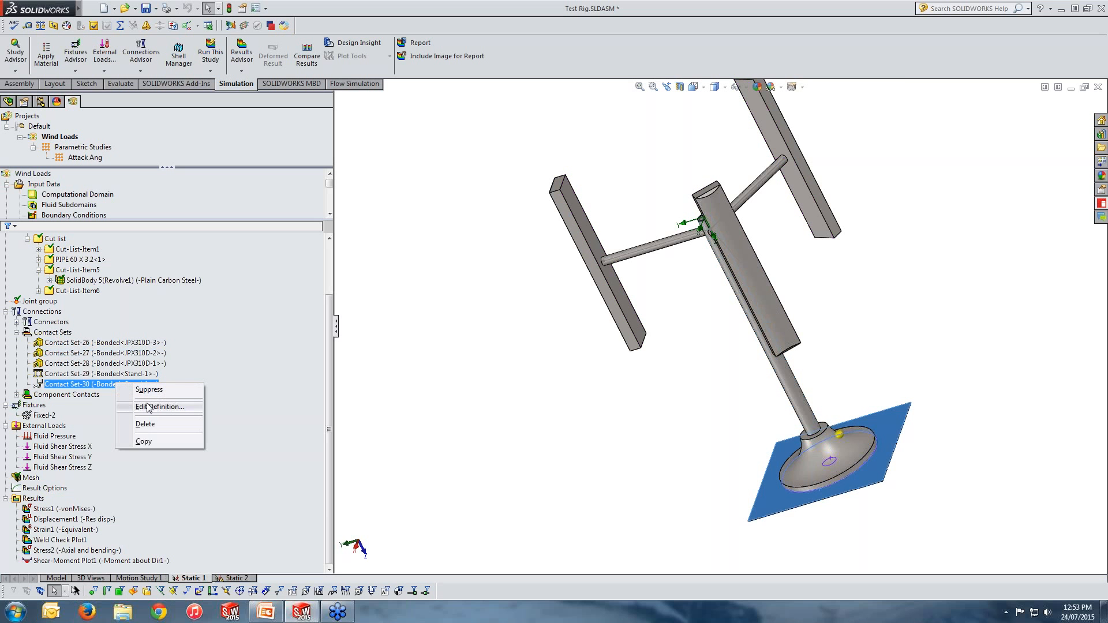
{"action": "left_click", "coordinate": [151, 407]}
{"action": "left_click", "coordinate": [63, 180]}
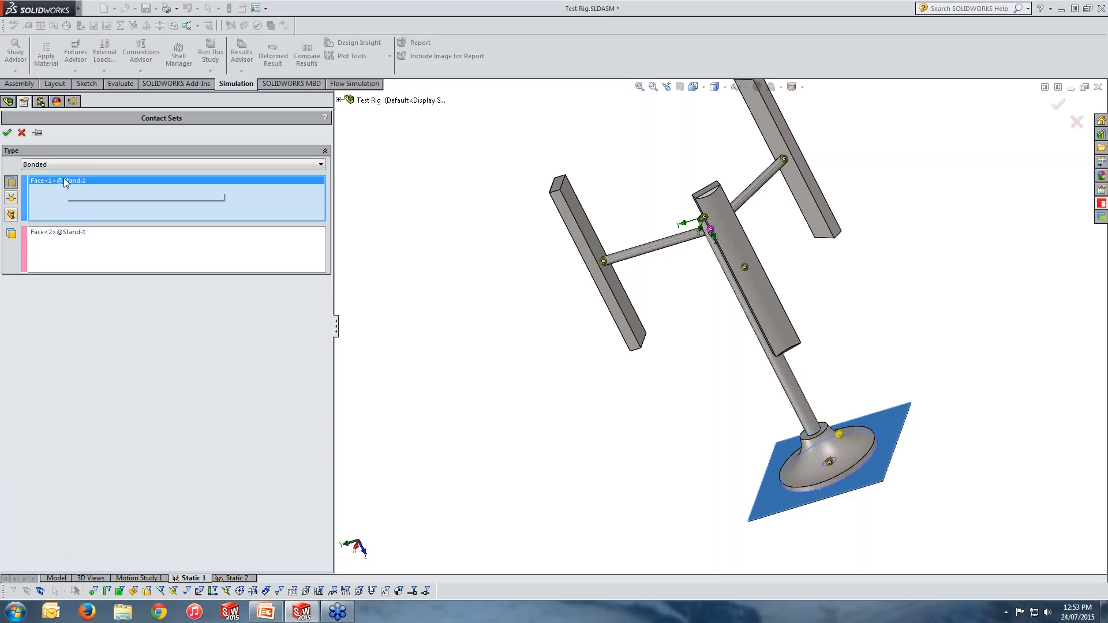
{"action": "left_click", "coordinate": [63, 237]}
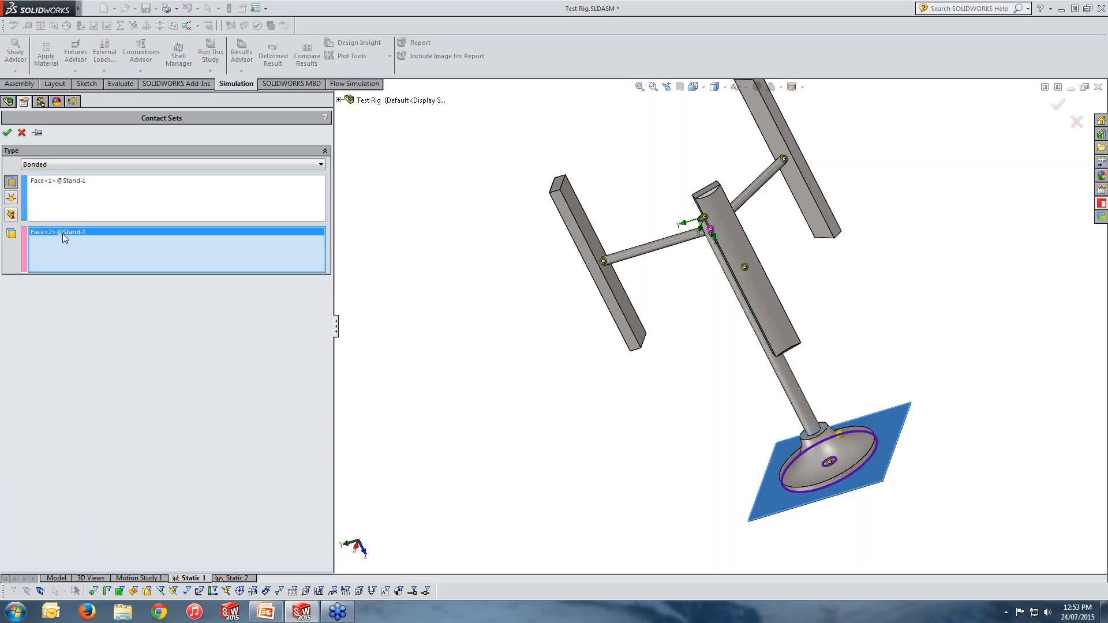
{"action": "left_click", "coordinate": [7, 132]}
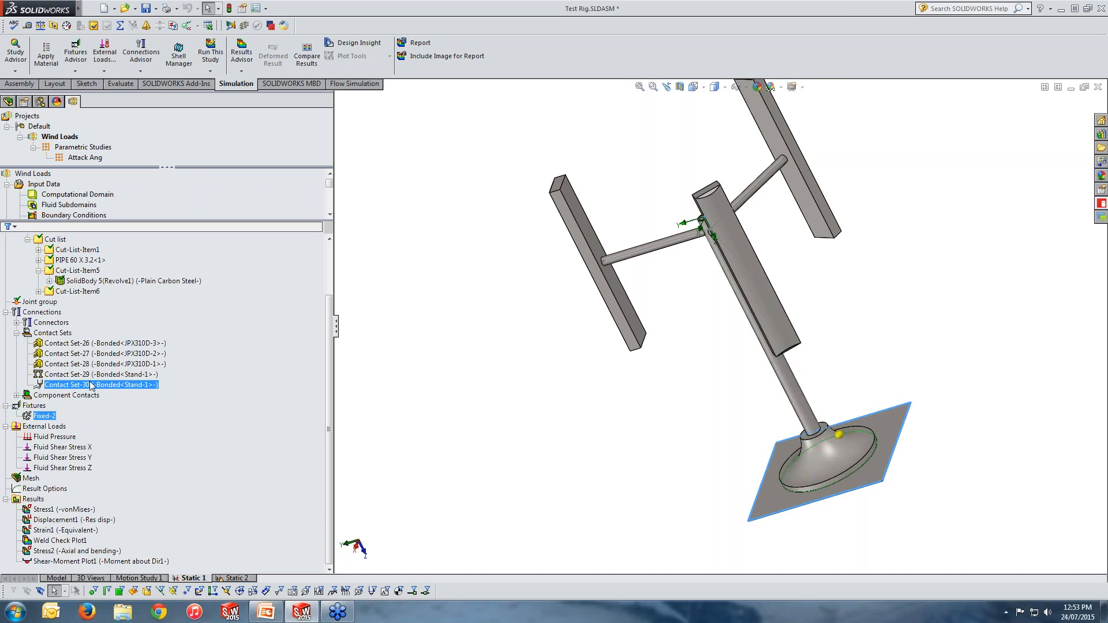
Step: Zoom in on the stand's base and examine the faces where the revolved base meets the plate
{"action": "left_click", "coordinate": [6, 313]}
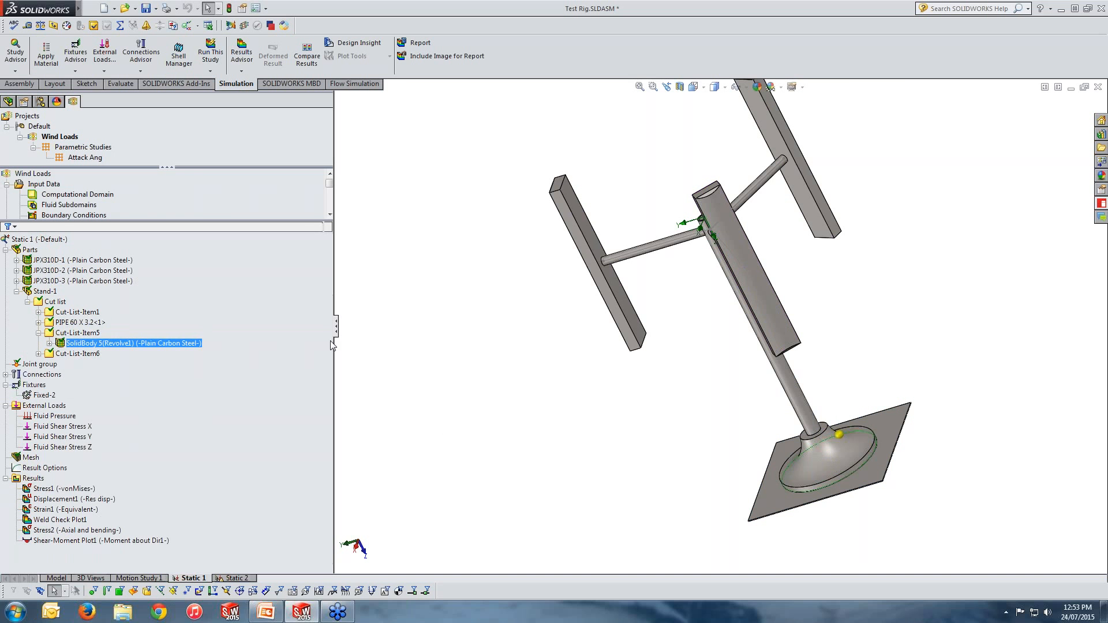
{"action": "middle_click_drag", "start_coordinate": [636, 430], "coordinate": [669, 422]}
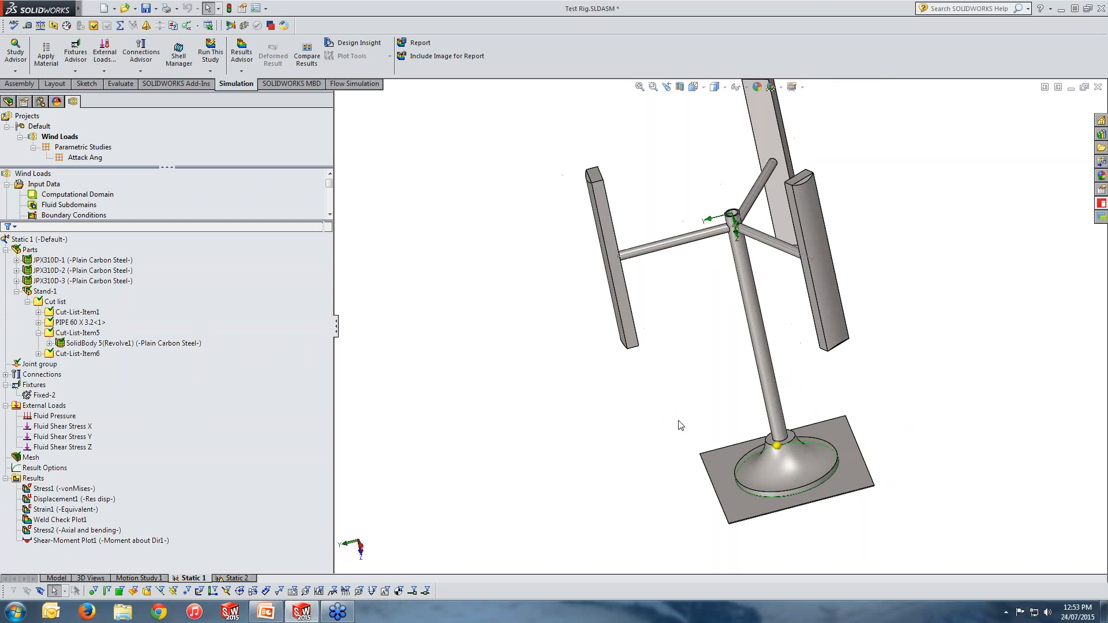
{"action": "scroll", "coordinate": [871, 514], "scroll_direction": "down", "scroll_amount": 4}
{"action": "middle_click_drag", "start_coordinate": [784, 491], "coordinate": [788, 483]}
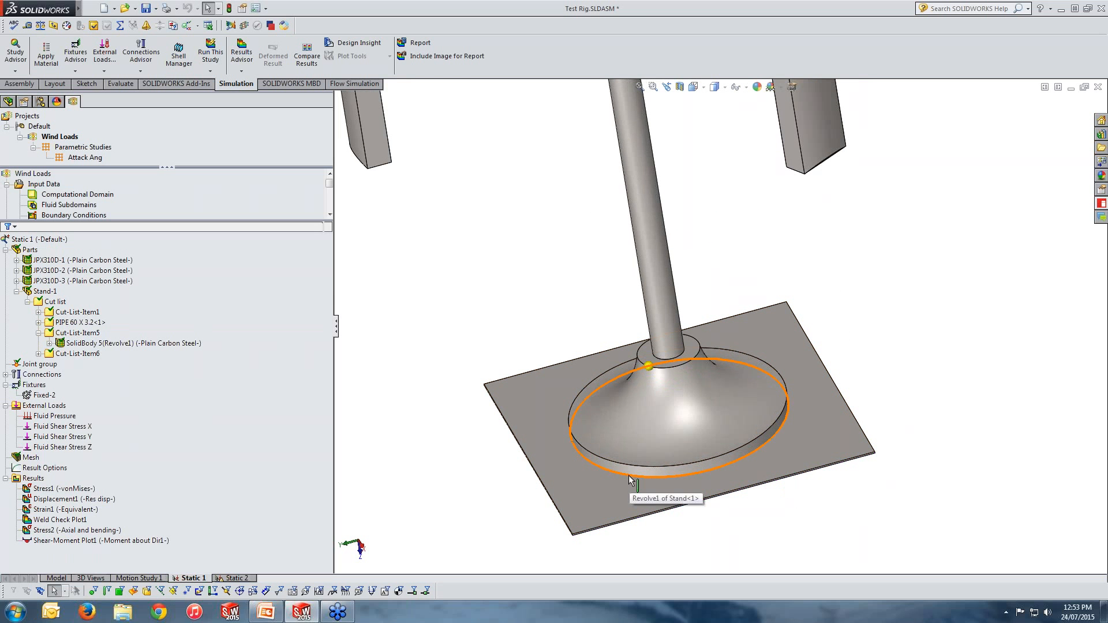
{"action": "left_click", "coordinate": [584, 504]}
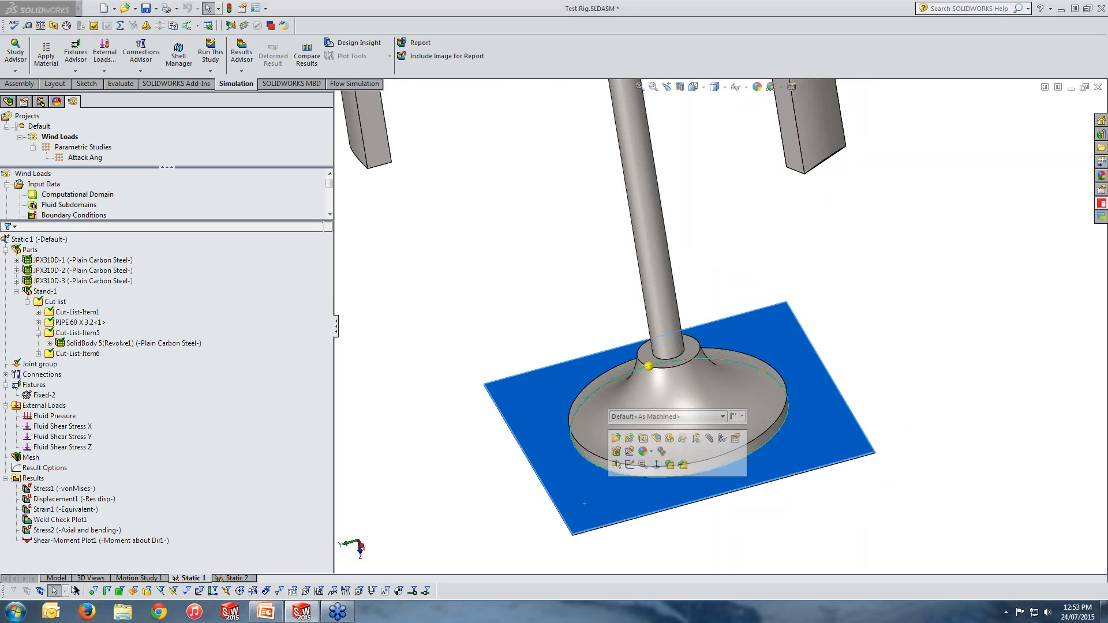
{"action": "left_click", "coordinate": [595, 404]}
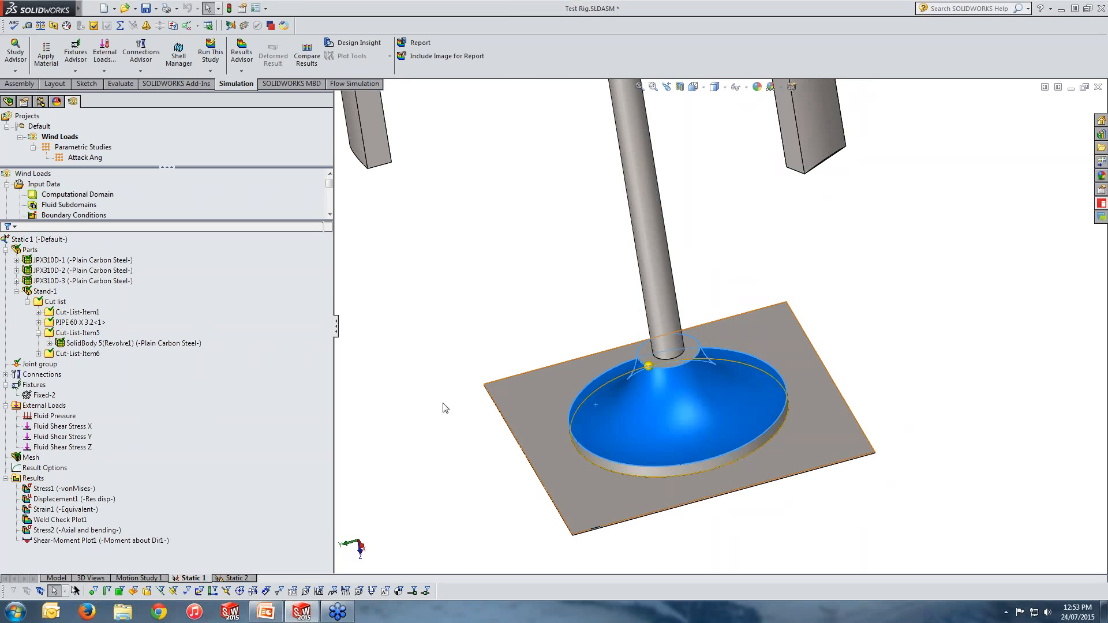
Step: Add a double-sided fillet edge weld connector between the plate face and the revolved base's side face along their circular edge, using E60 electrode
{"action": "left_click", "coordinate": [41, 375]}
{"action": "right_click", "coordinate": [45, 376]}
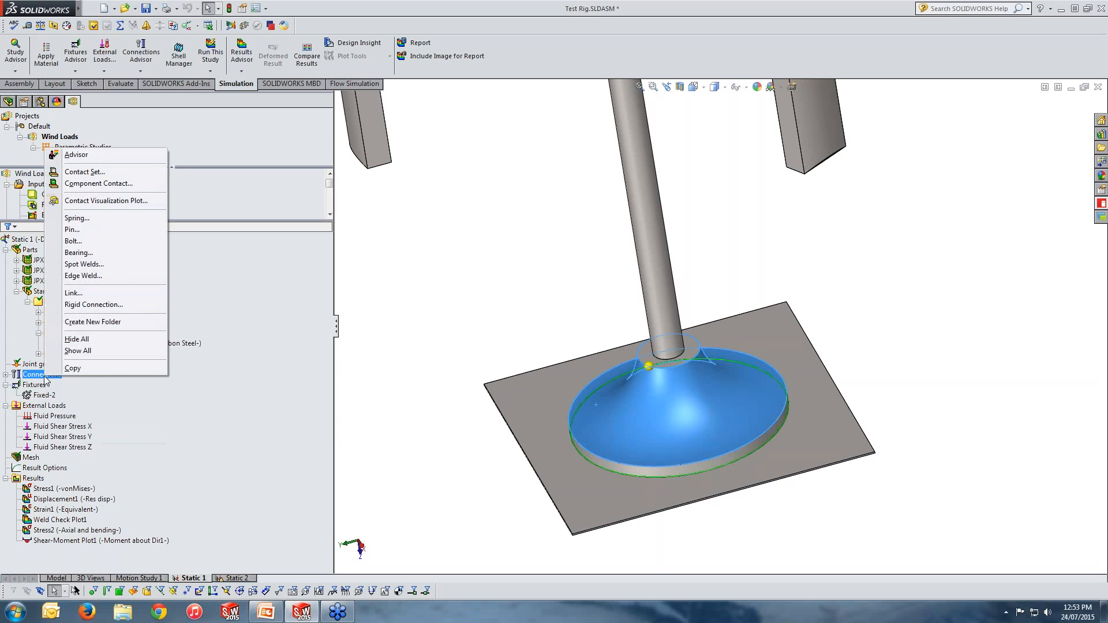
{"action": "left_click", "coordinate": [83, 276]}
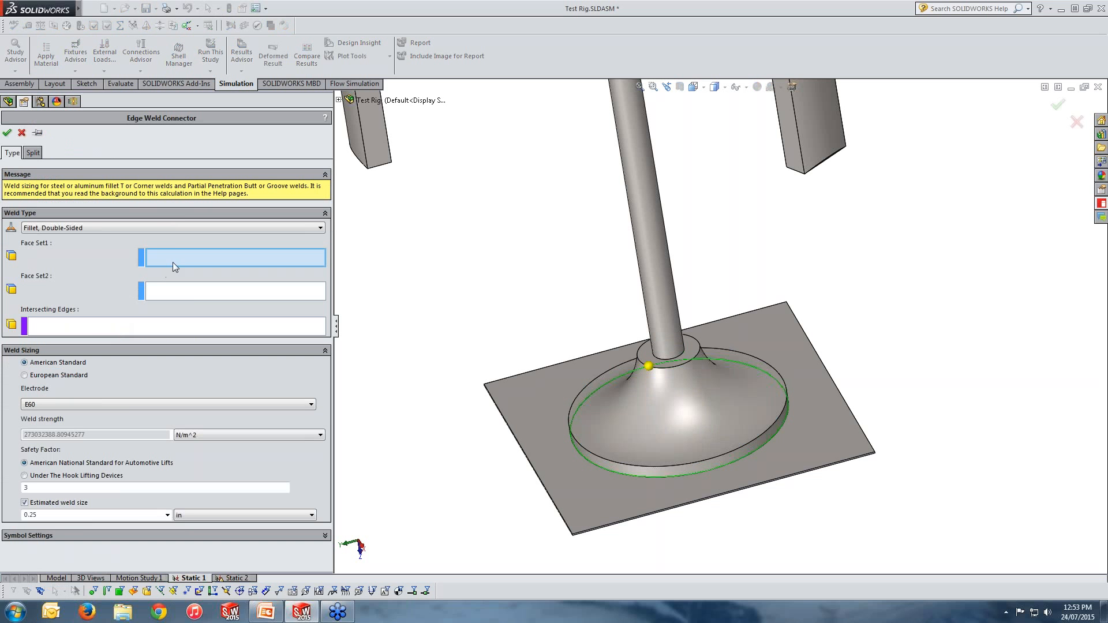
{"action": "left_click", "coordinate": [569, 485]}
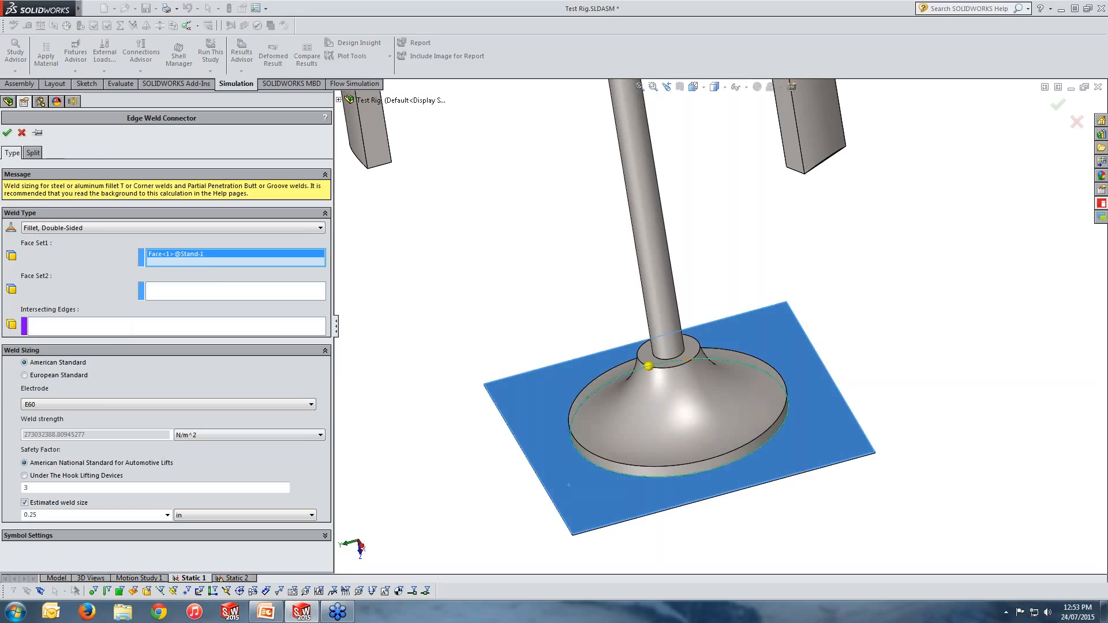
{"action": "left_click", "coordinate": [206, 293]}
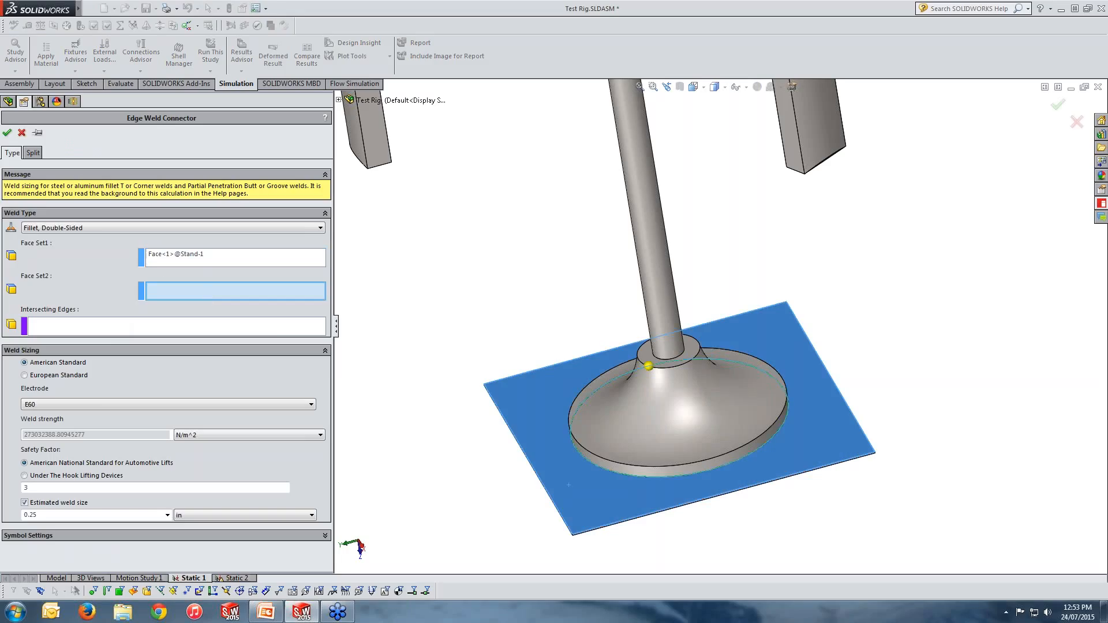
{"action": "left_click", "coordinate": [640, 472]}
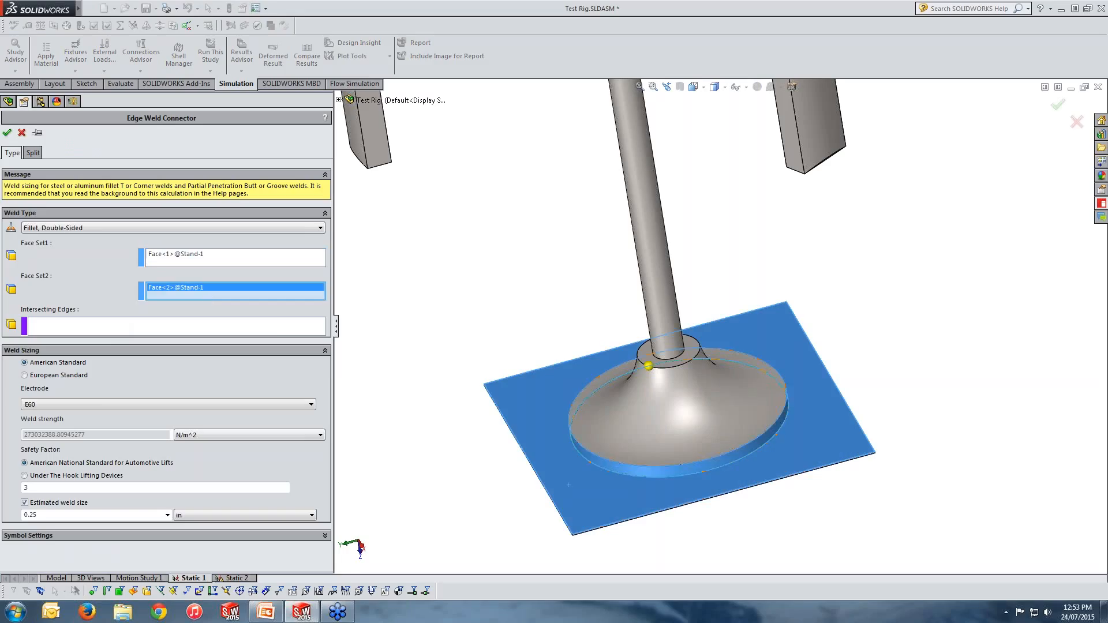
{"action": "left_click", "coordinate": [218, 326]}
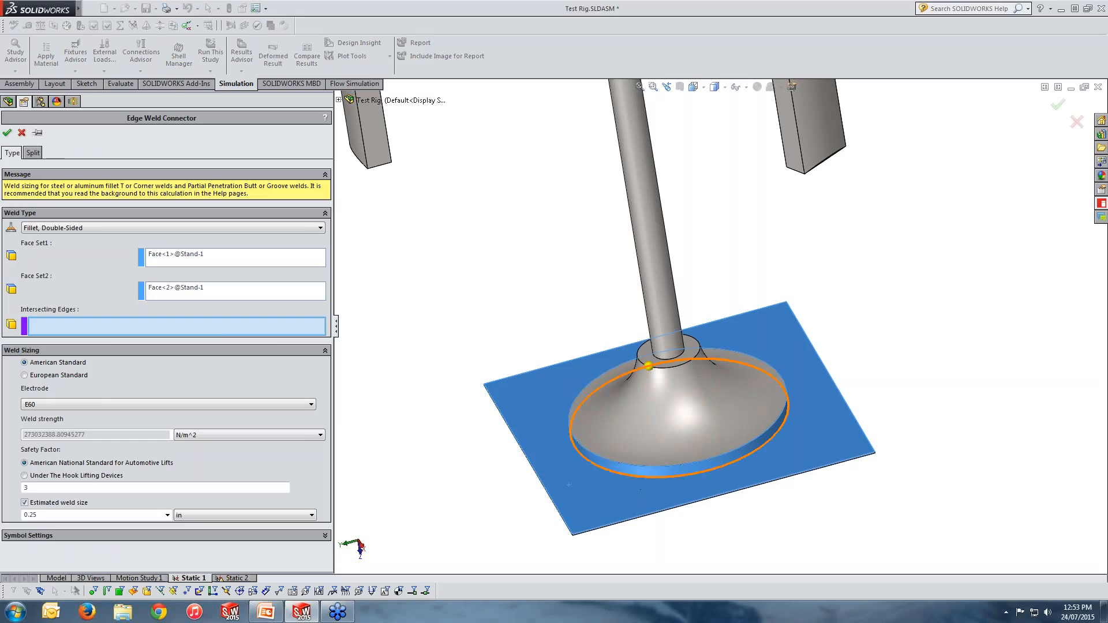
{"action": "left_click", "coordinate": [637, 477]}
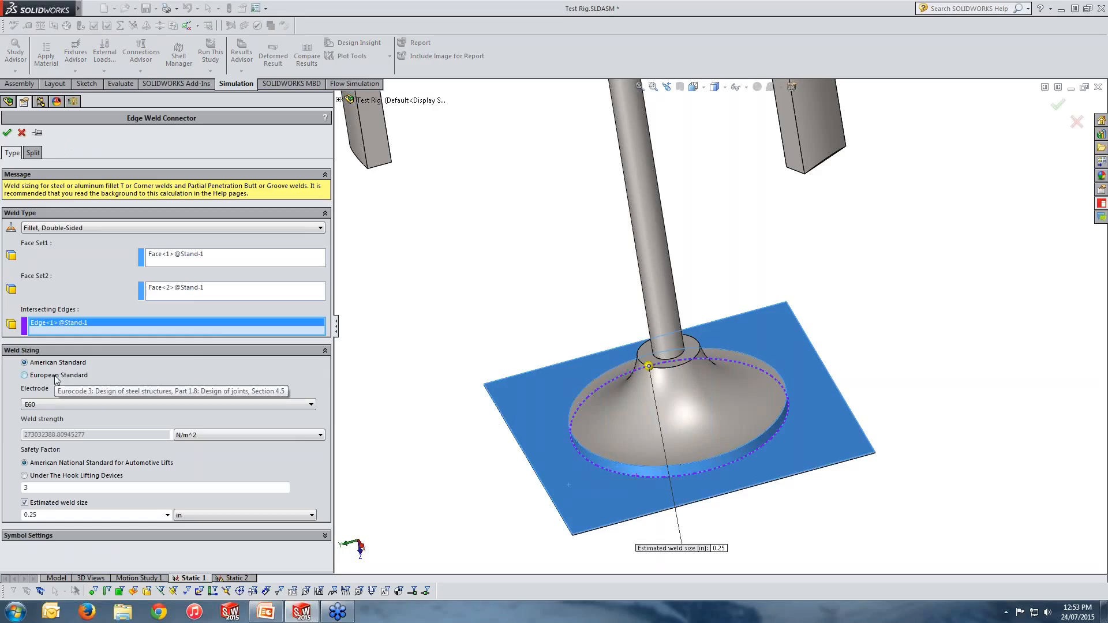
{"action": "left_click", "coordinate": [51, 404]}
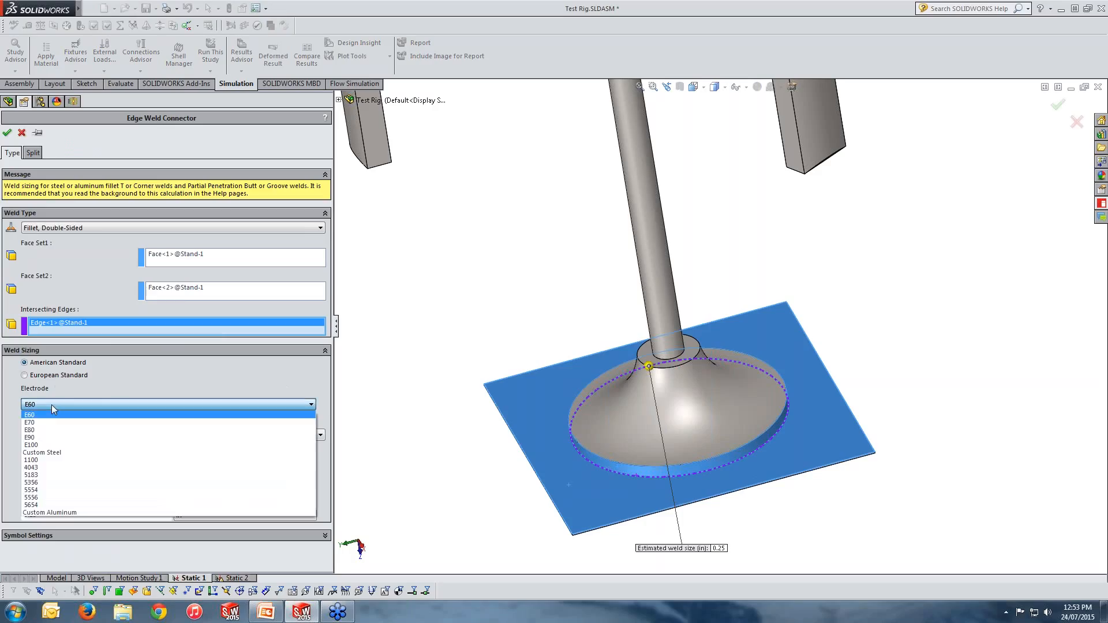
{"action": "left_click", "coordinate": [51, 404]}
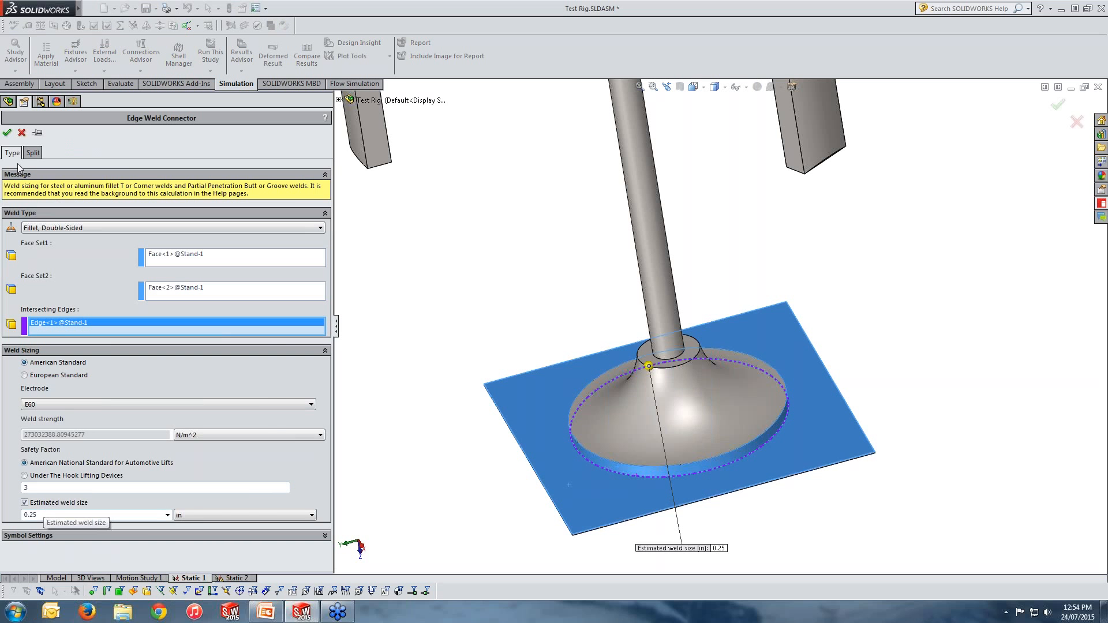
{"action": "left_click", "coordinate": [7, 132]}
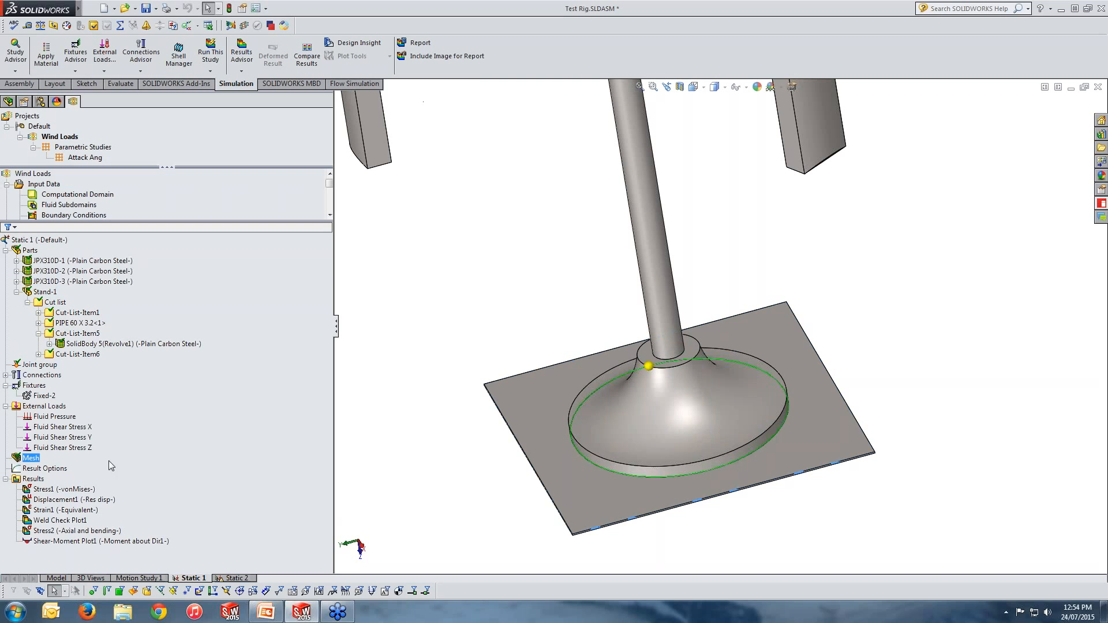
Step: Expand the Connections folder and examine the new edge weld connector and the contact sets
{"action": "left_click", "coordinate": [61, 437]}
{"action": "left_click", "coordinate": [38, 365]}
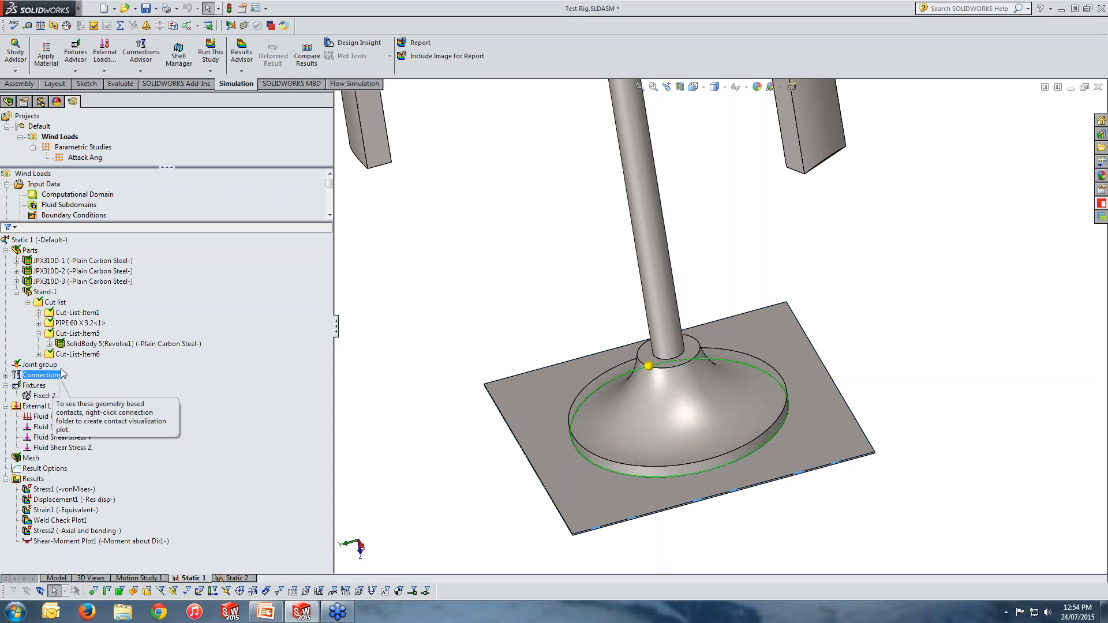
{"action": "left_click", "coordinate": [5, 375]}
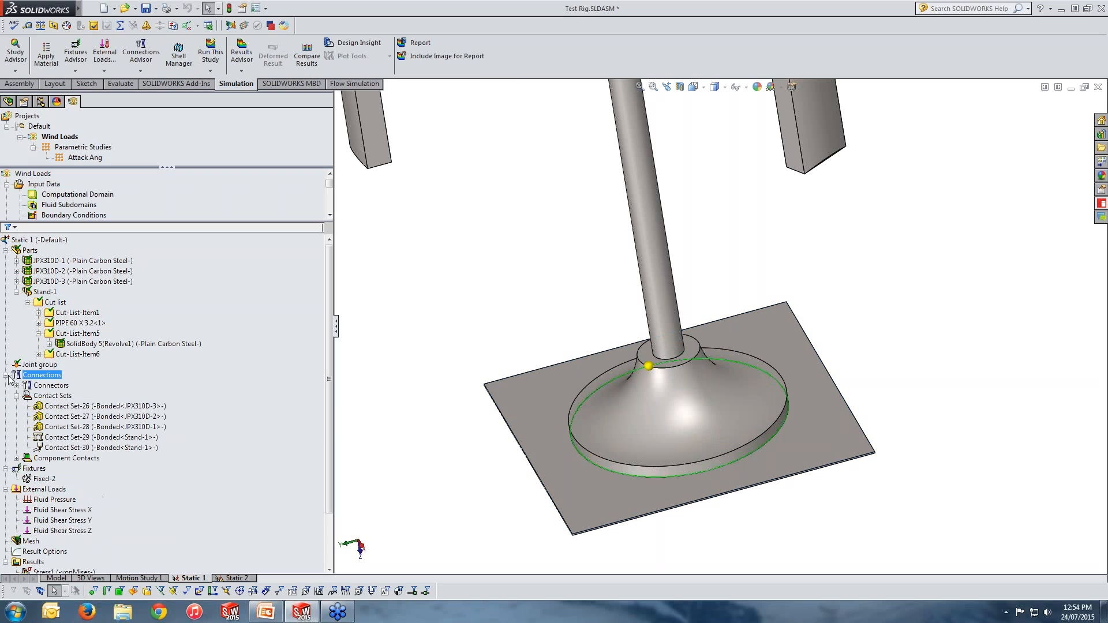
{"action": "left_click", "coordinate": [48, 398]}
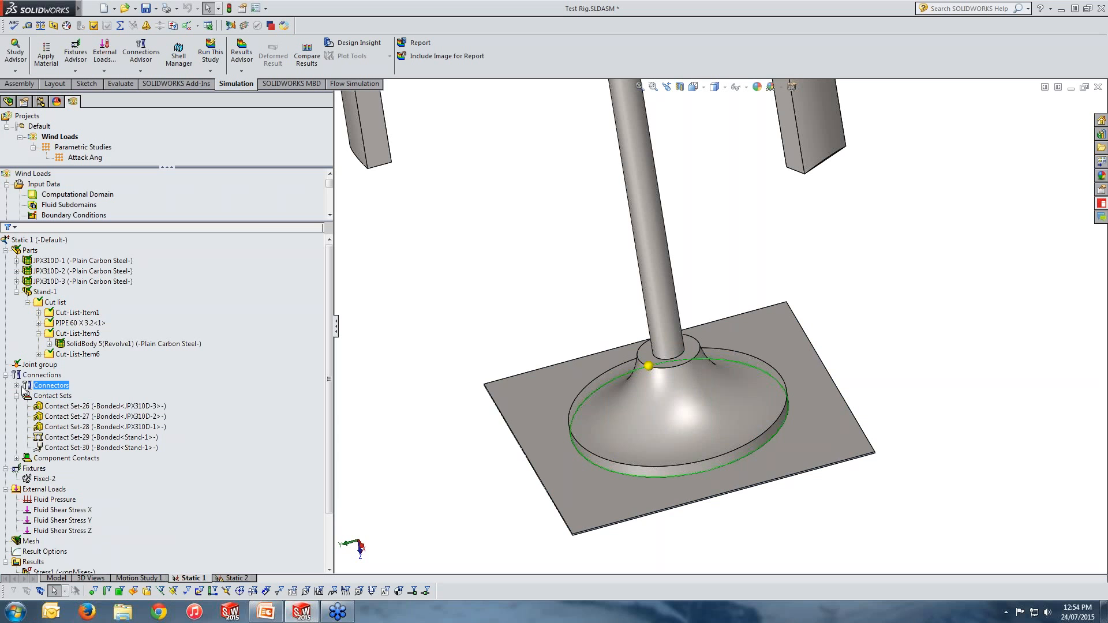
{"action": "left_click", "coordinate": [17, 385]}
{"action": "left_click", "coordinate": [79, 397]}
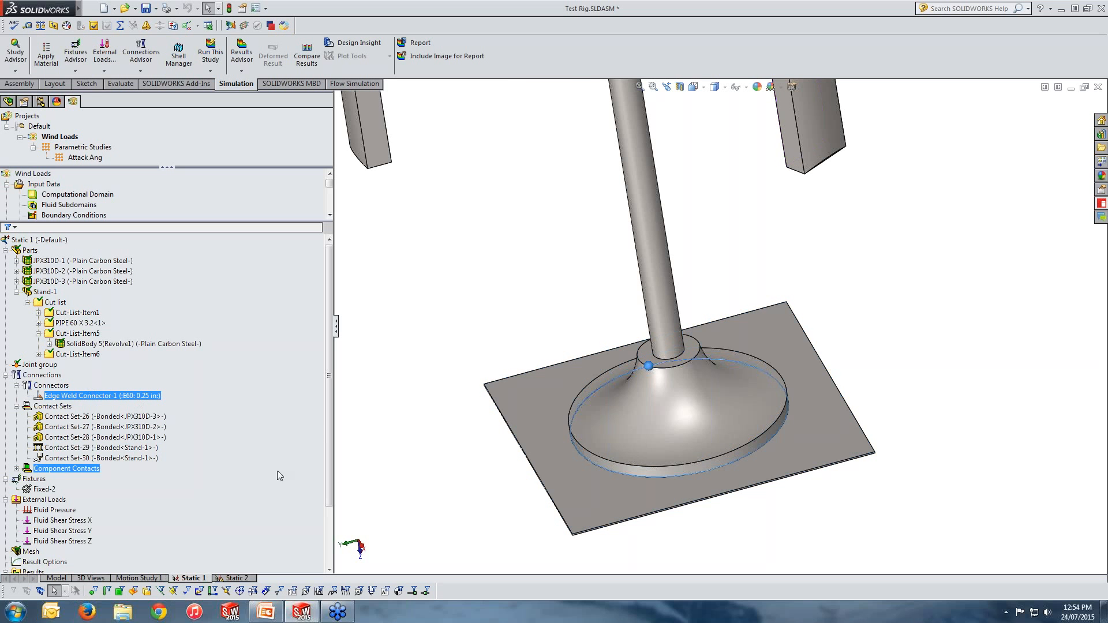
{"action": "left_click_drag", "start_coordinate": [329, 376], "coordinate": [331, 434]}
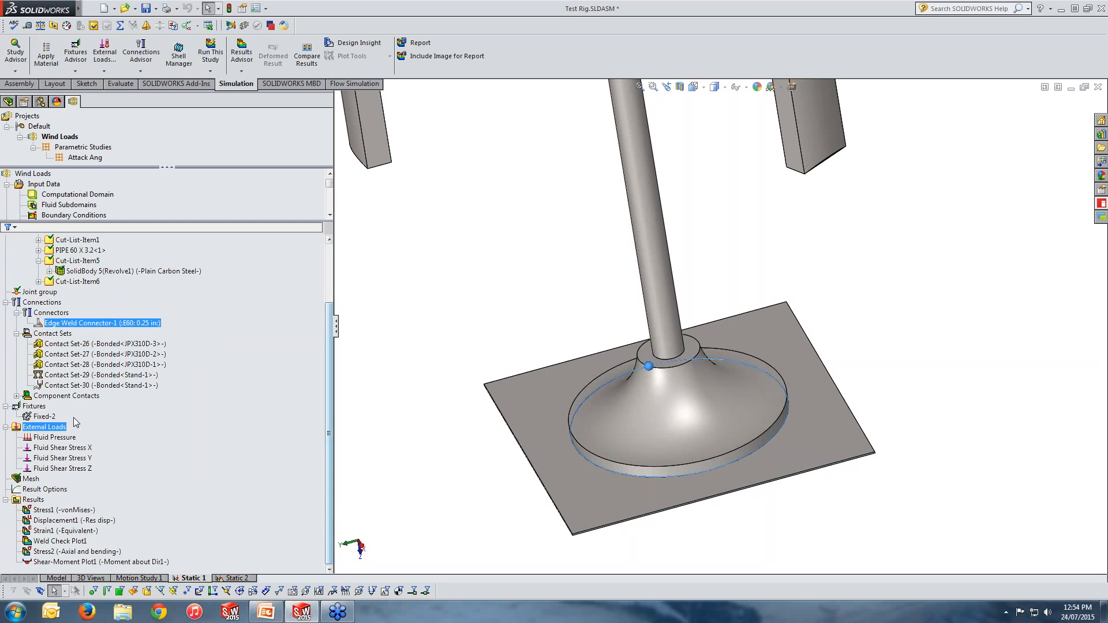
Step: Open the Fixed-2 fixture definition to examine its four plate edges, then close it without changes
{"action": "left_click", "coordinate": [45, 416]}
{"action": "right_click", "coordinate": [50, 416]}
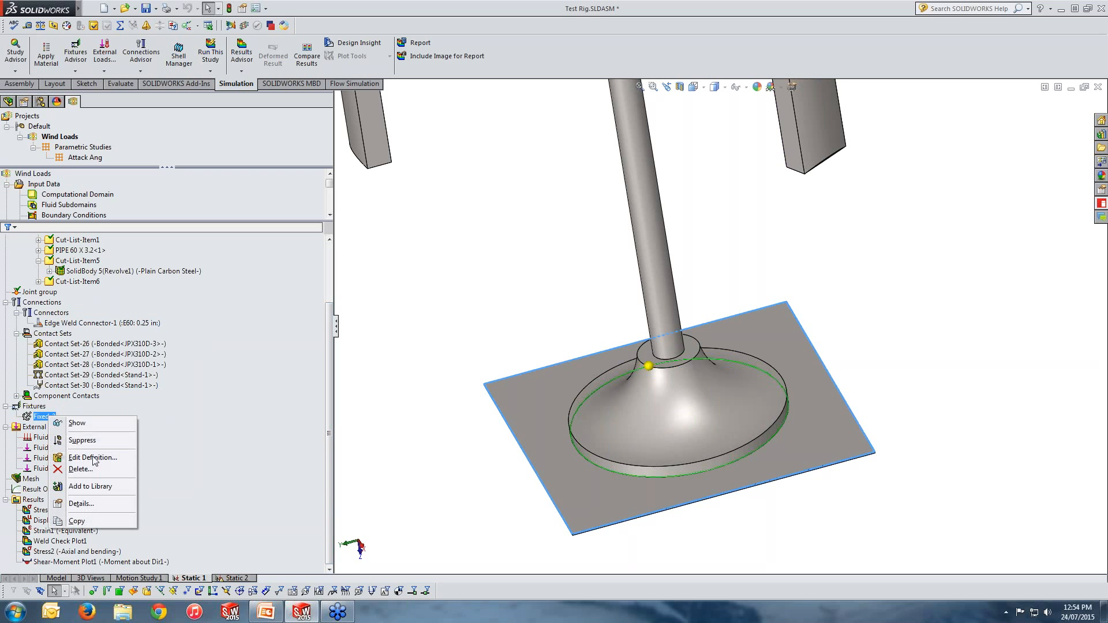
{"action": "left_click", "coordinate": [89, 457]}
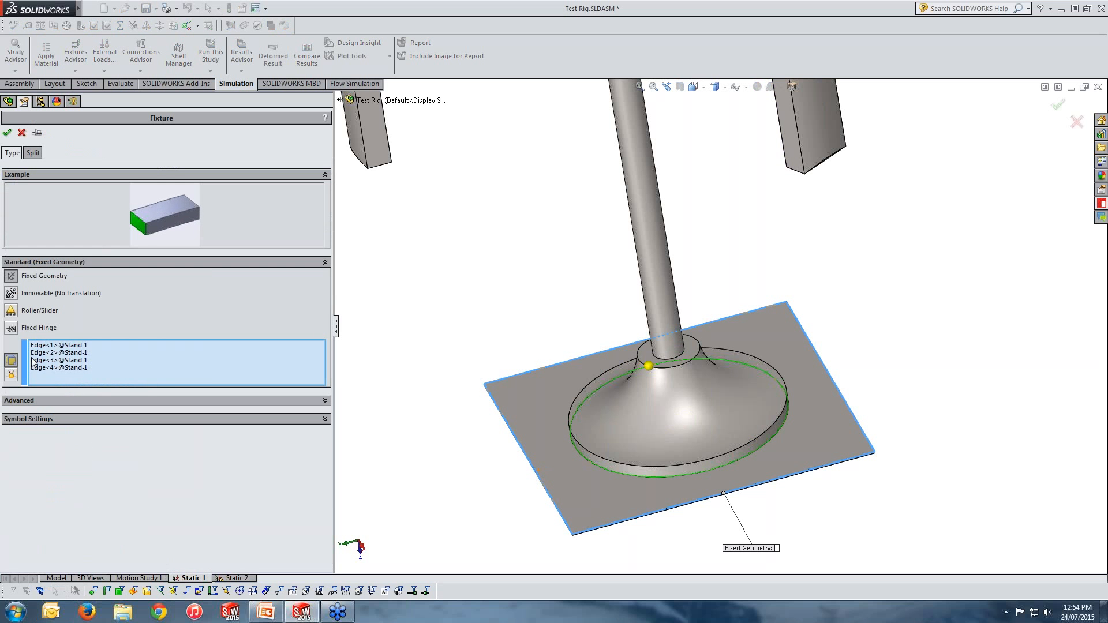
{"action": "left_click", "coordinate": [52, 345]}
{"action": "left_click", "coordinate": [50, 353]}
{"action": "left_click", "coordinate": [51, 360]}
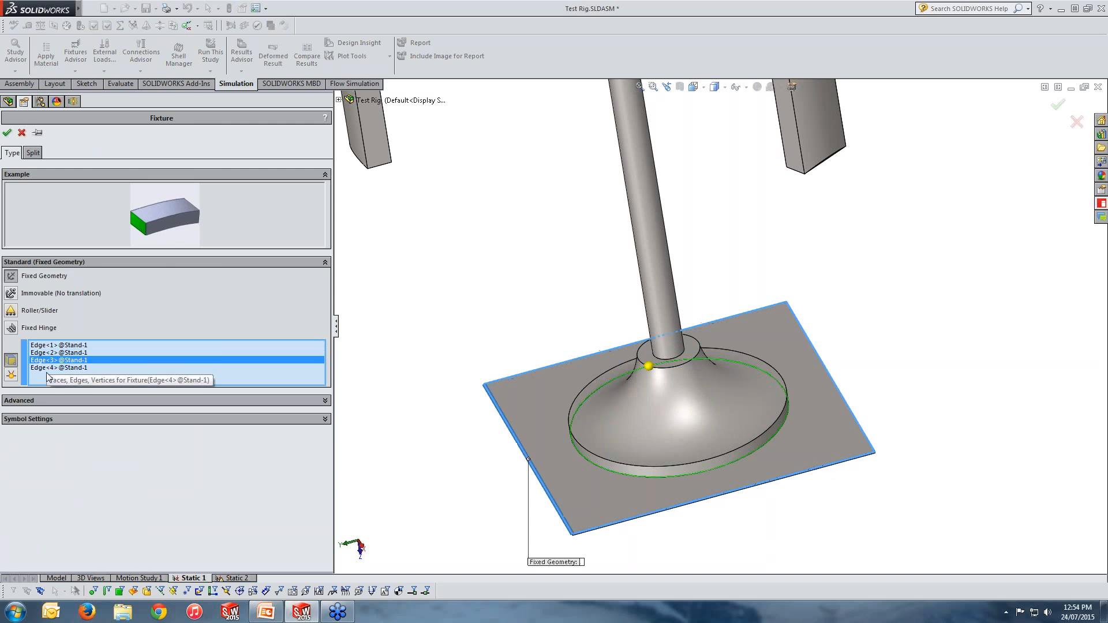
{"action": "left_click", "coordinate": [52, 367]}
{"action": "left_click", "coordinate": [54, 360]}
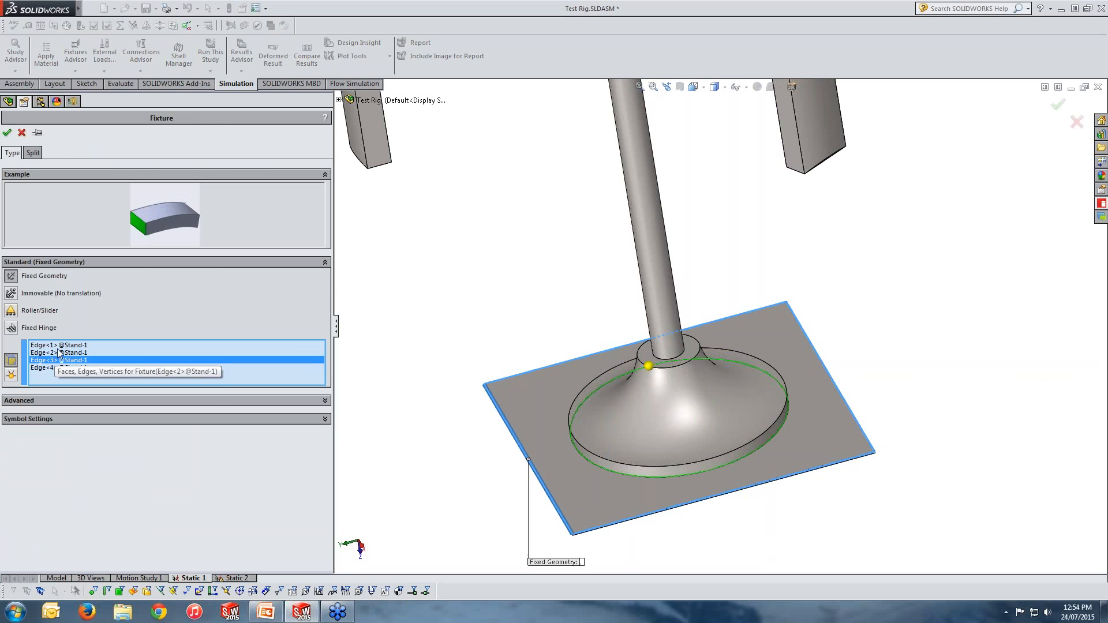
{"action": "left_click", "coordinate": [56, 353]}
{"action": "left_click", "coordinate": [58, 345]}
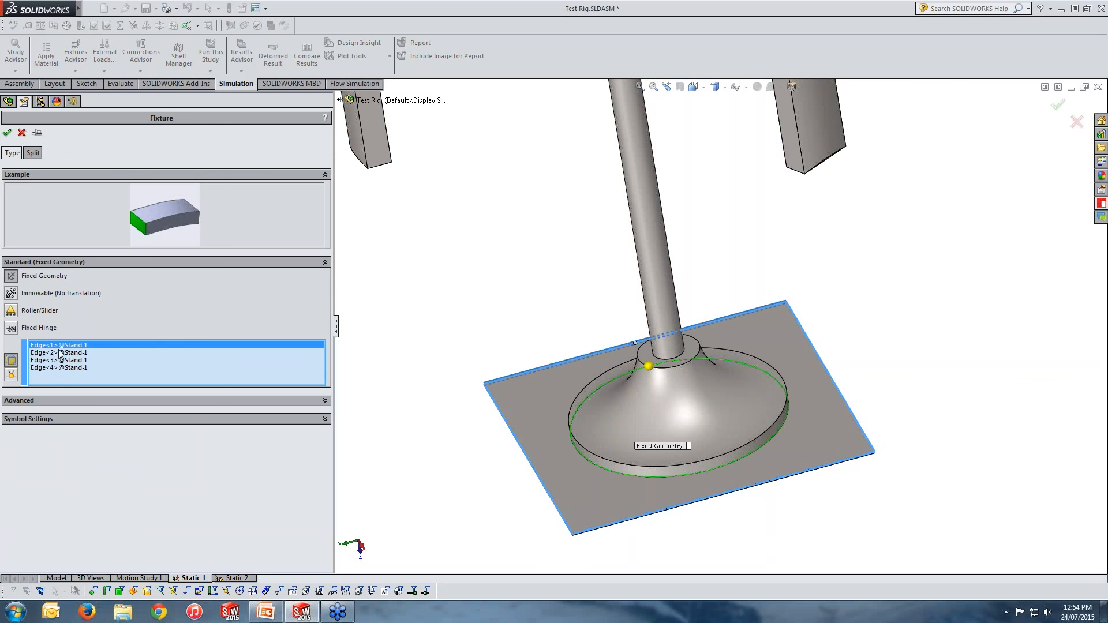
{"action": "left_click", "coordinate": [22, 133]}
Step: Browse the study tree, highlighting the joint group, edge weld connector, fixture and external loads on the rig
{"action": "scroll", "coordinate": [329, 308], "scroll_direction": "up", "scroll_amount": 3}
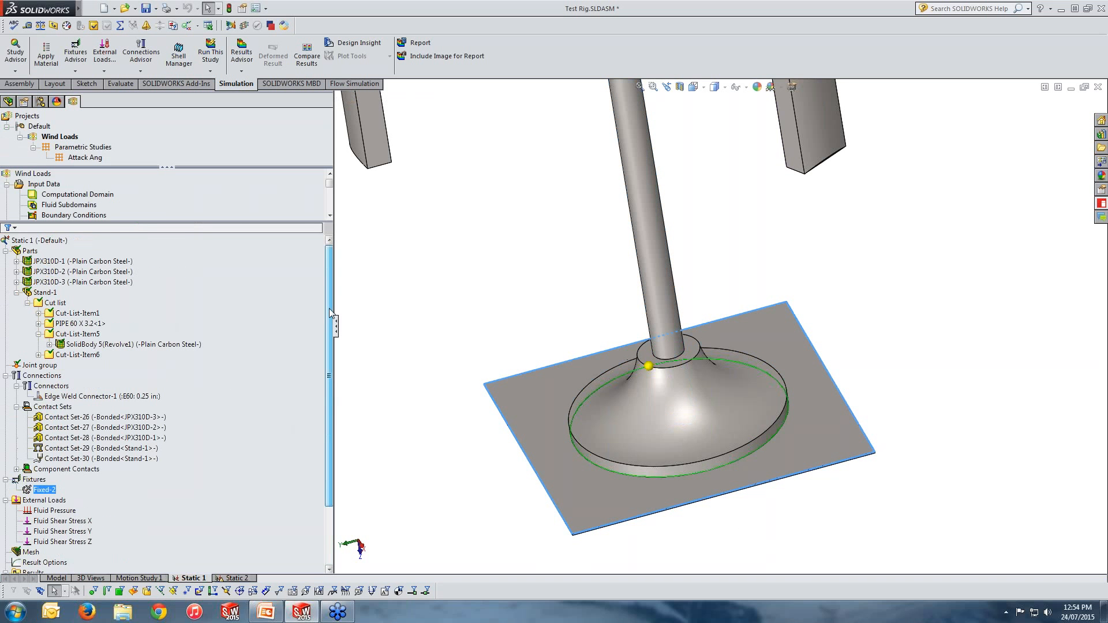
{"action": "left_click", "coordinate": [9, 251]}
{"action": "left_click", "coordinate": [6, 251]}
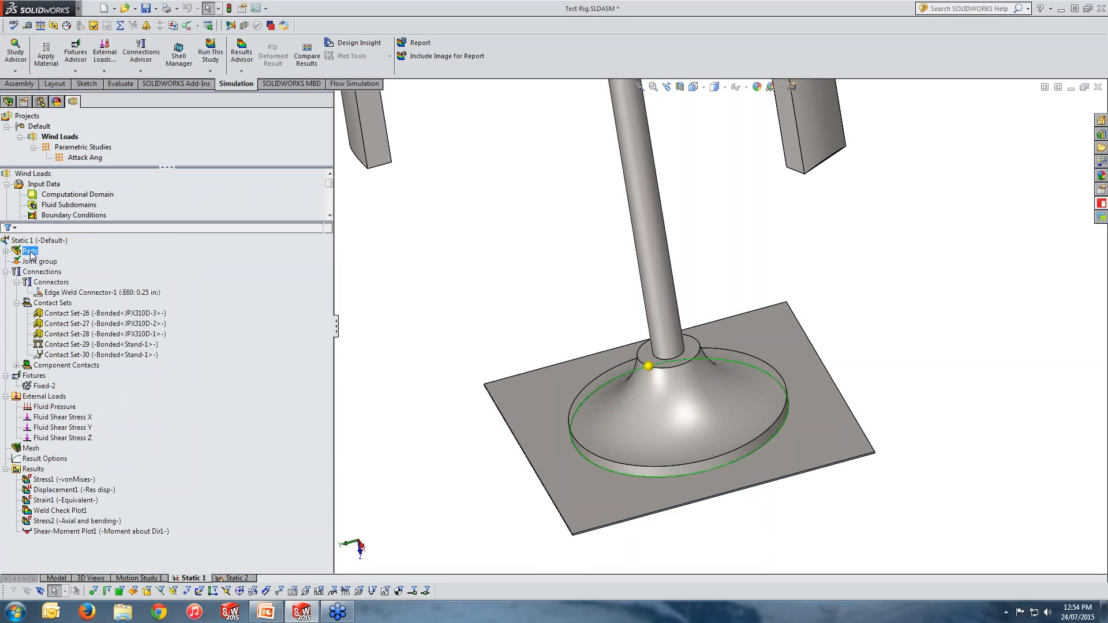
{"action": "left_click", "coordinate": [6, 251]}
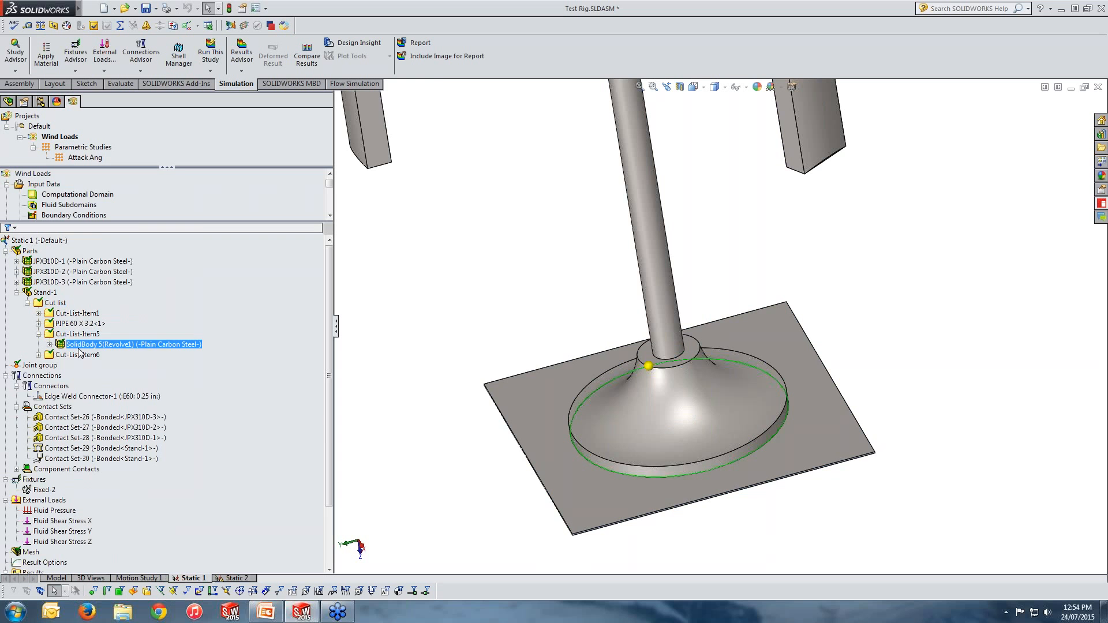
{"action": "left_click", "coordinate": [66, 363]}
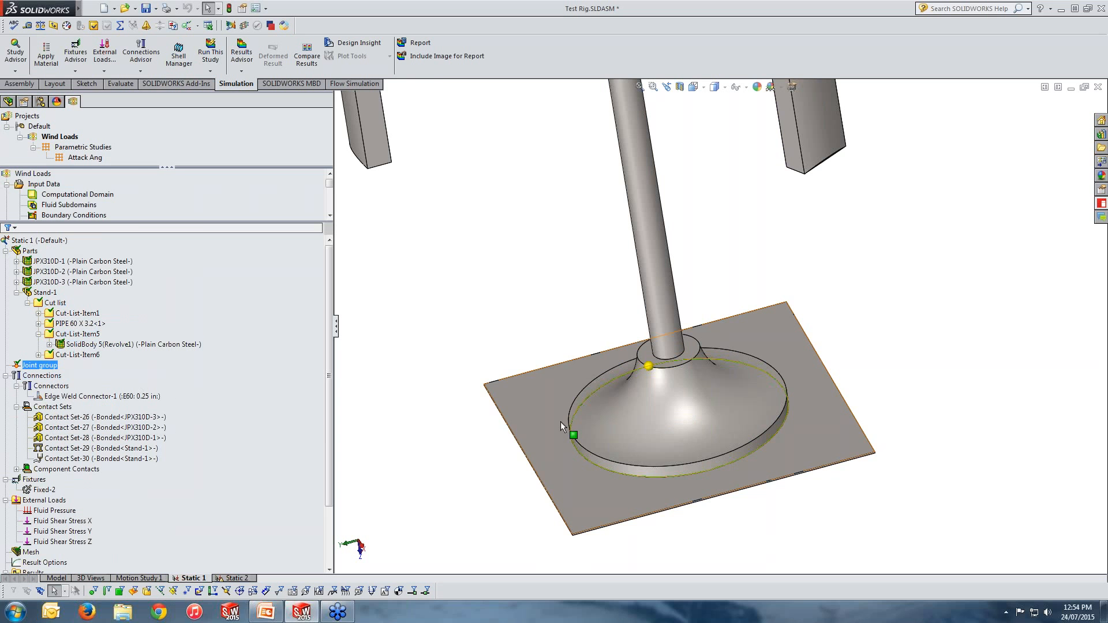
{"action": "scroll", "coordinate": [559, 424], "scroll_direction": "up", "scroll_amount": 2}
{"action": "left_click", "coordinate": [105, 396]}
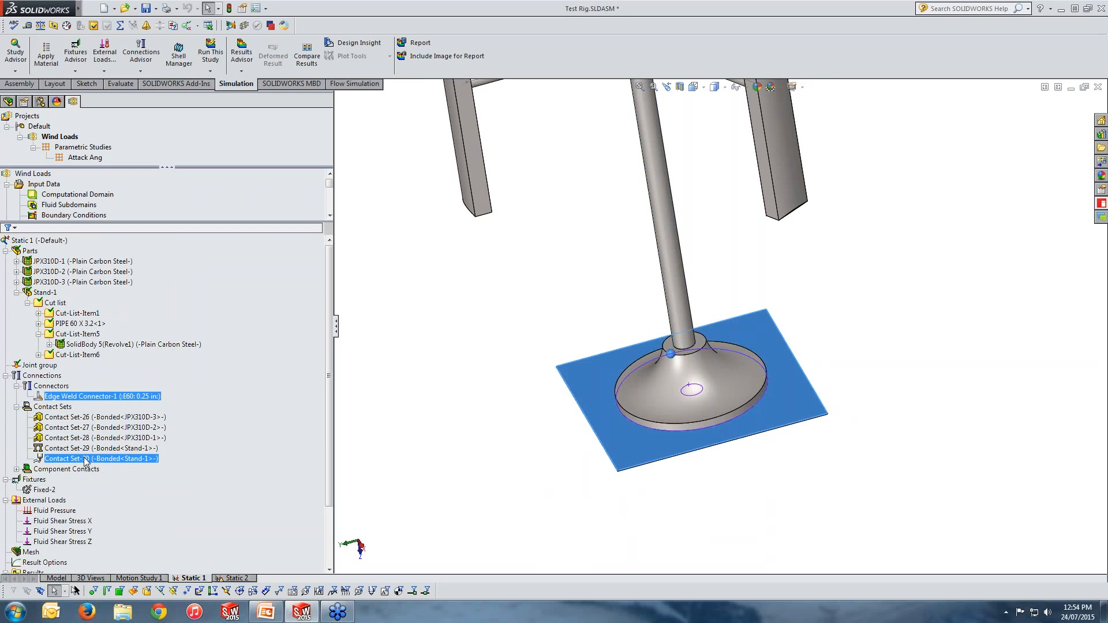
{"action": "left_click", "coordinate": [47, 490]}
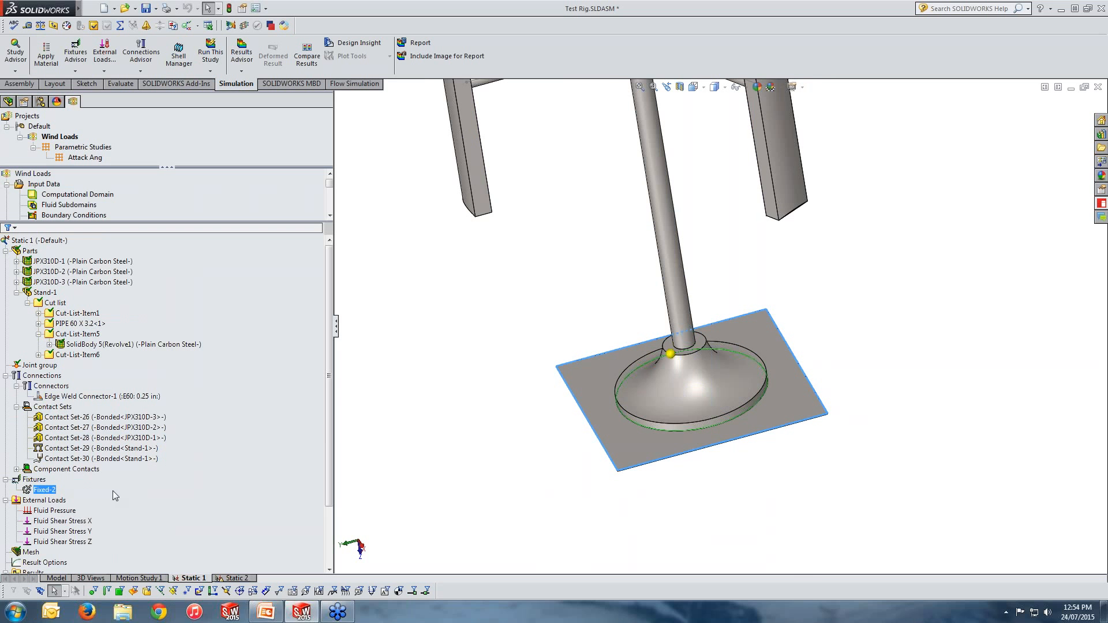
{"action": "left_click_drag", "start_coordinate": [325, 396], "coordinate": [330, 454]}
{"action": "left_click", "coordinate": [64, 429], "text": "ctrl"}
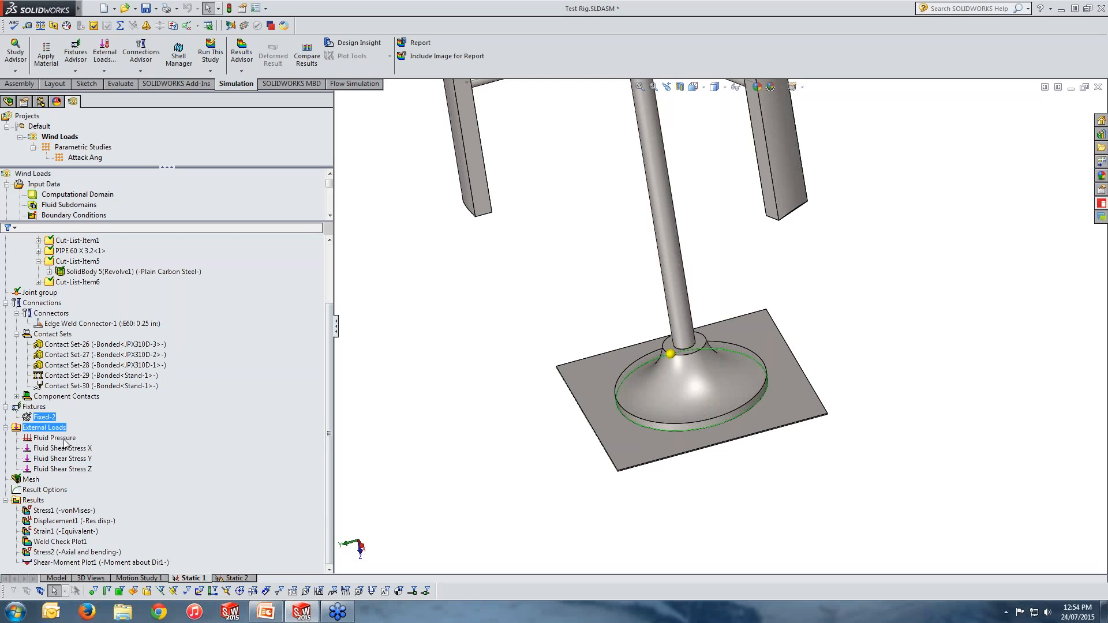
{"action": "left_click", "coordinate": [63, 469], "text": "ctrl"}
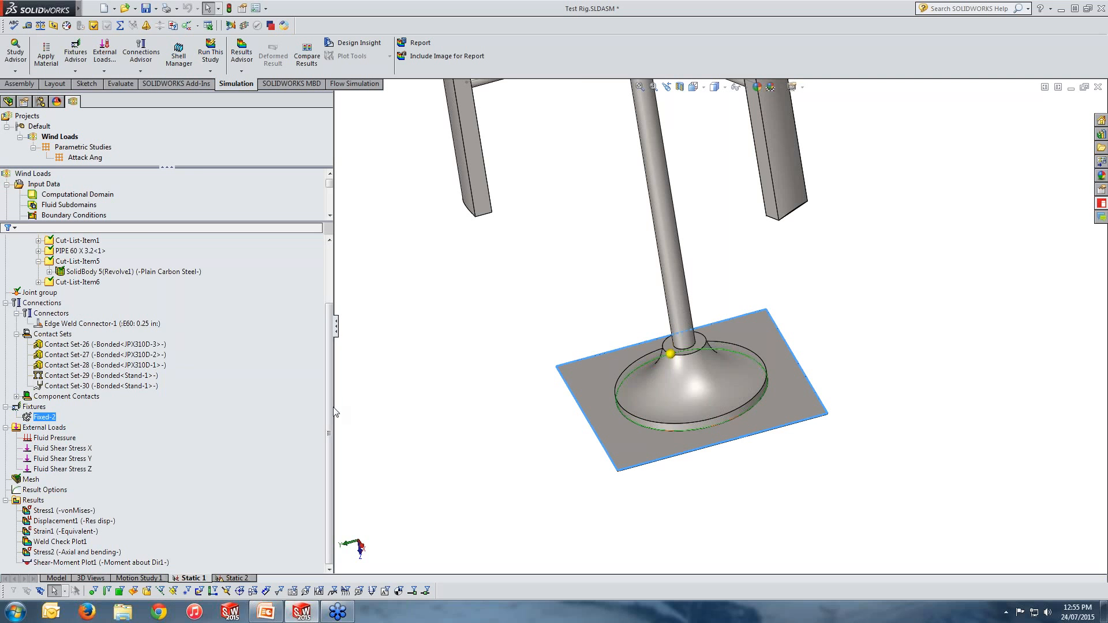
Step: Open the Static 1 study properties to review the Flow/Thermal Effects fluid pressure options, then close the dialog
{"action": "scroll", "coordinate": [330, 369], "scroll_direction": "up", "scroll_amount": 3}
{"action": "right_click", "coordinate": [61, 242]}
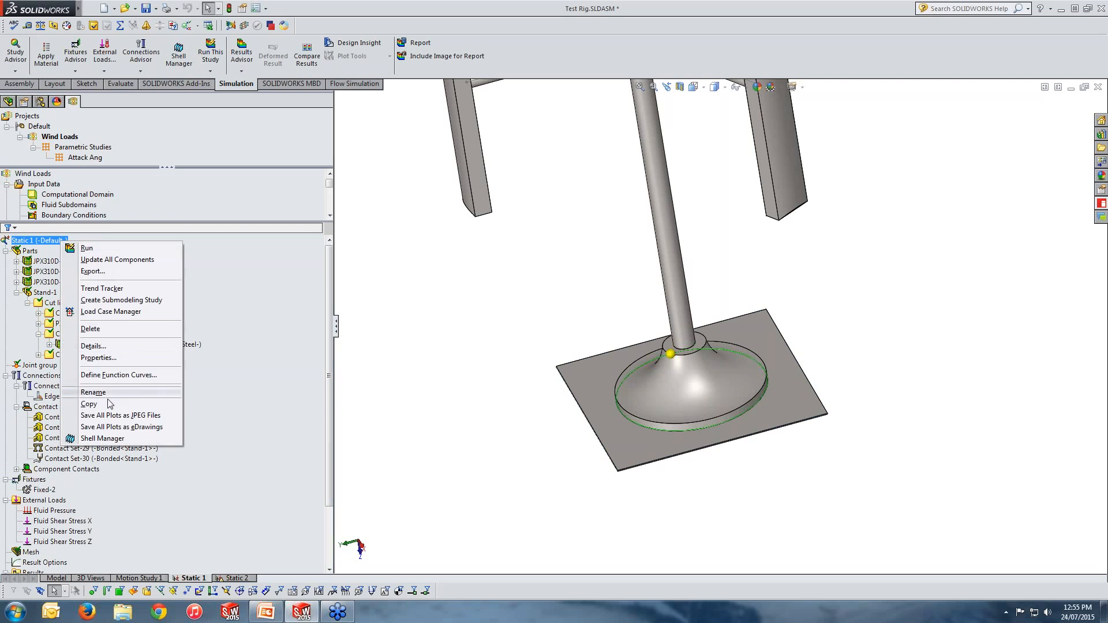
{"action": "left_click", "coordinate": [100, 358]}
{"action": "left_click", "coordinate": [497, 149]}
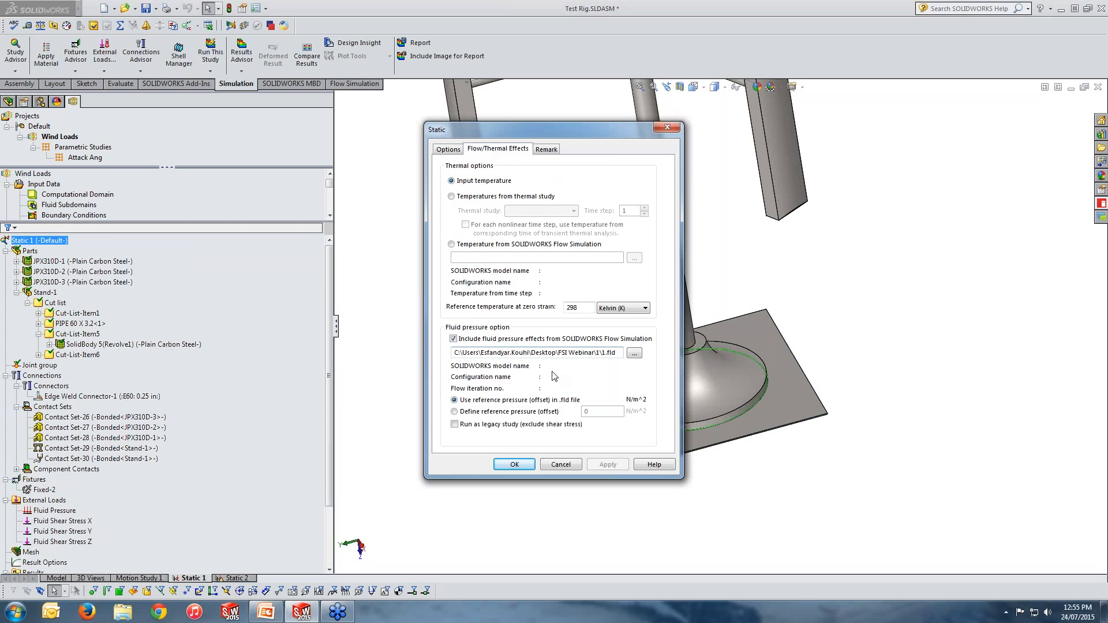
{"action": "left_click", "coordinate": [667, 127]}
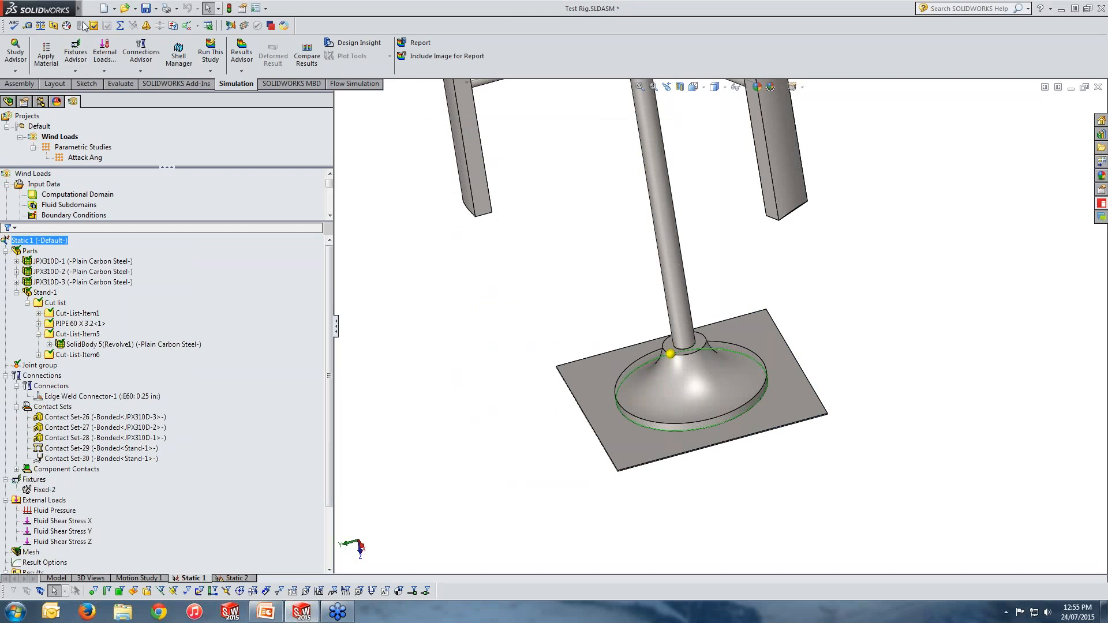
Step: Locate the Flow Simulation Export Results to Simulation command, then collapse the Parts folder in the study tree
{"action": "mouse_move", "coordinate": [79, 8]}
{"action": "left_click", "coordinate": [184, 8]}
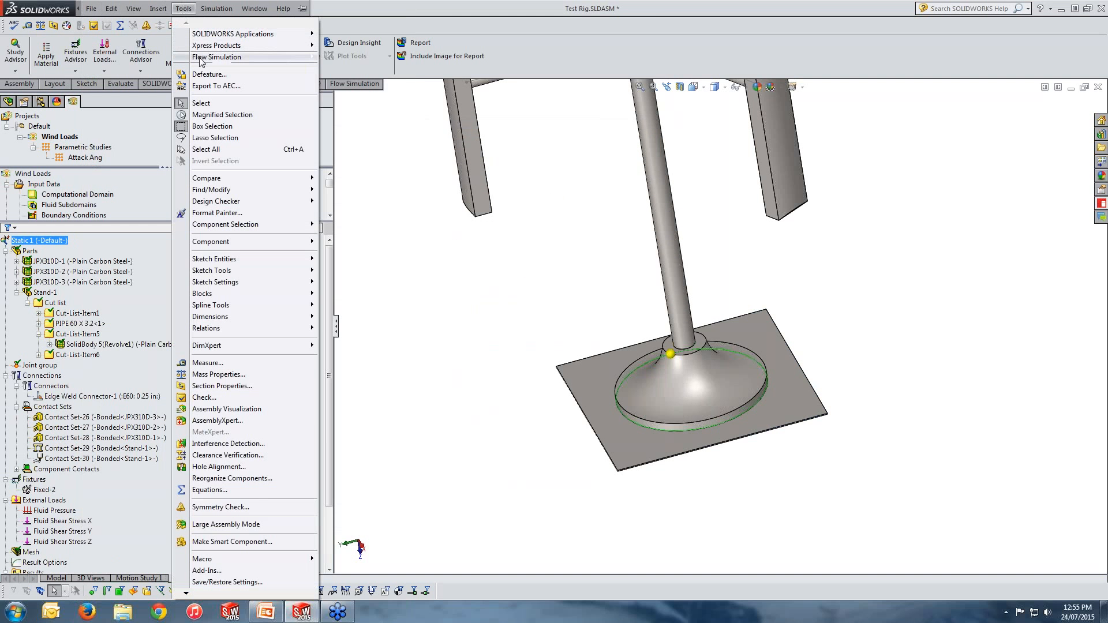
{"action": "mouse_move", "coordinate": [220, 57]}
{"action": "mouse_move", "coordinate": [431, 189]}
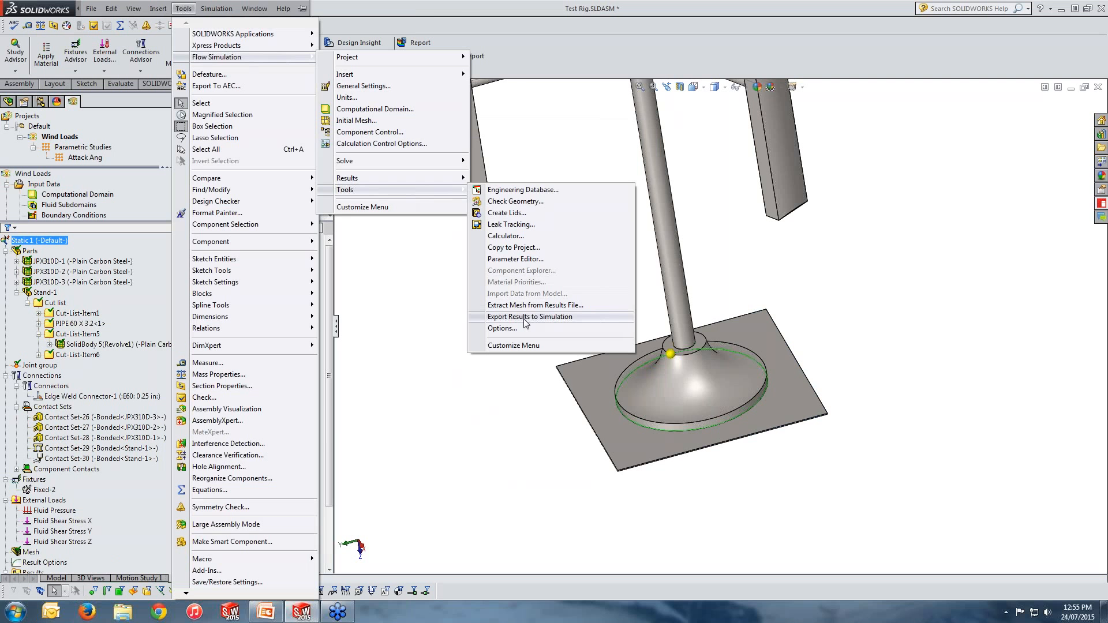
{"action": "left_click", "coordinate": [398, 335]}
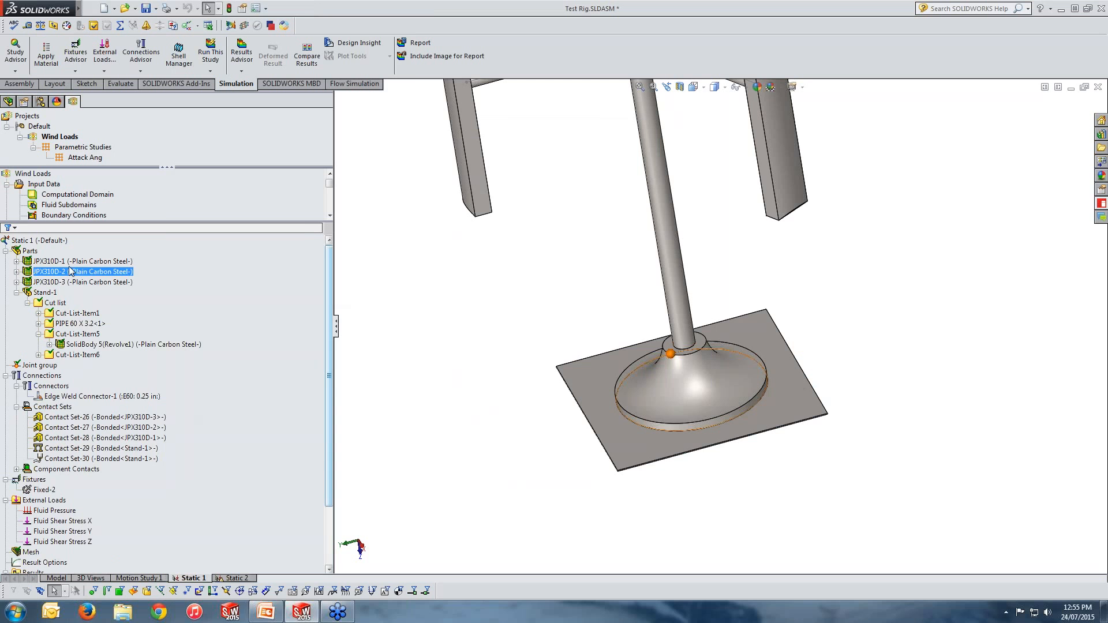
{"action": "left_click", "coordinate": [6, 250]}
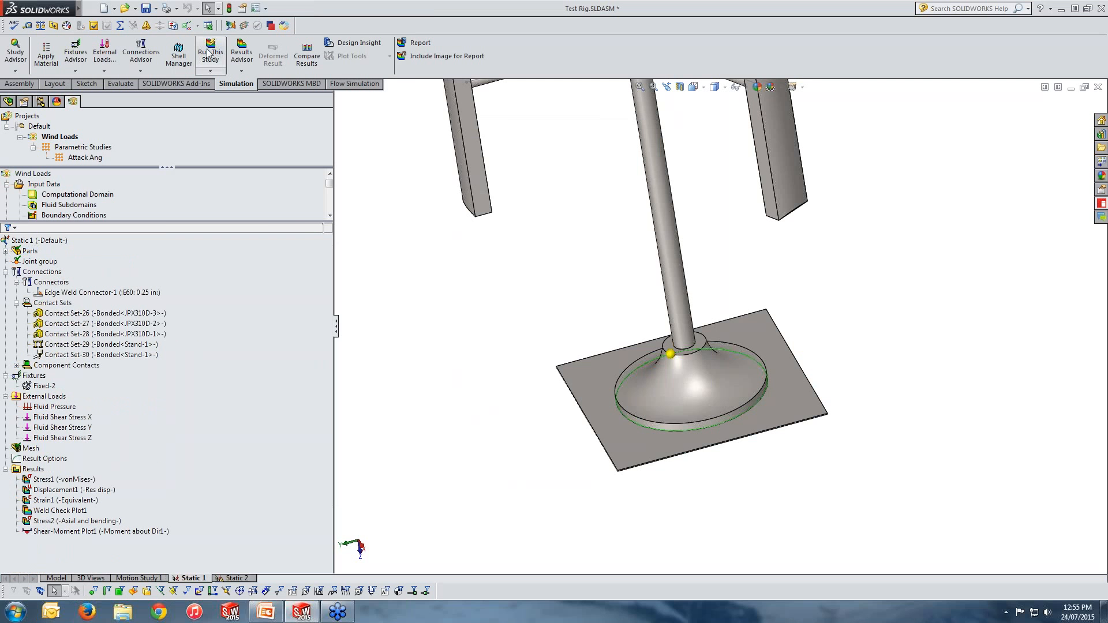
Step: Show the plot of the Fluid Pressure external load on the rig
{"action": "scroll", "coordinate": [530, 484], "scroll_direction": "up", "scroll_amount": 1}
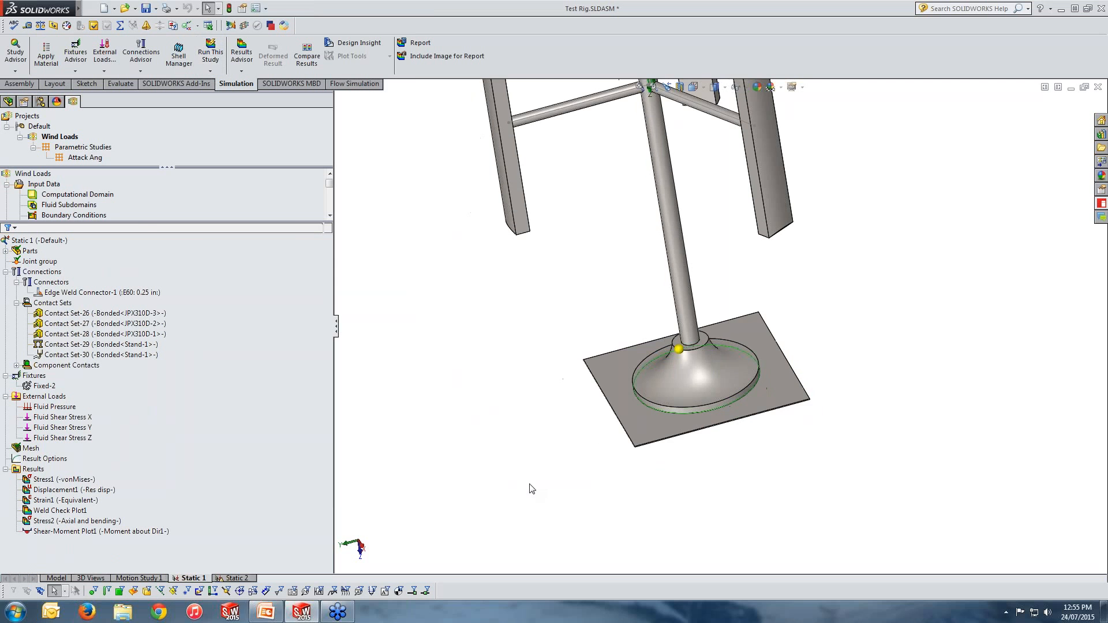
{"action": "scroll", "coordinate": [531, 489], "scroll_direction": "up", "scroll_amount": 1}
{"action": "middle_click_drag", "start_coordinate": [807, 307], "coordinate": [796, 243]}
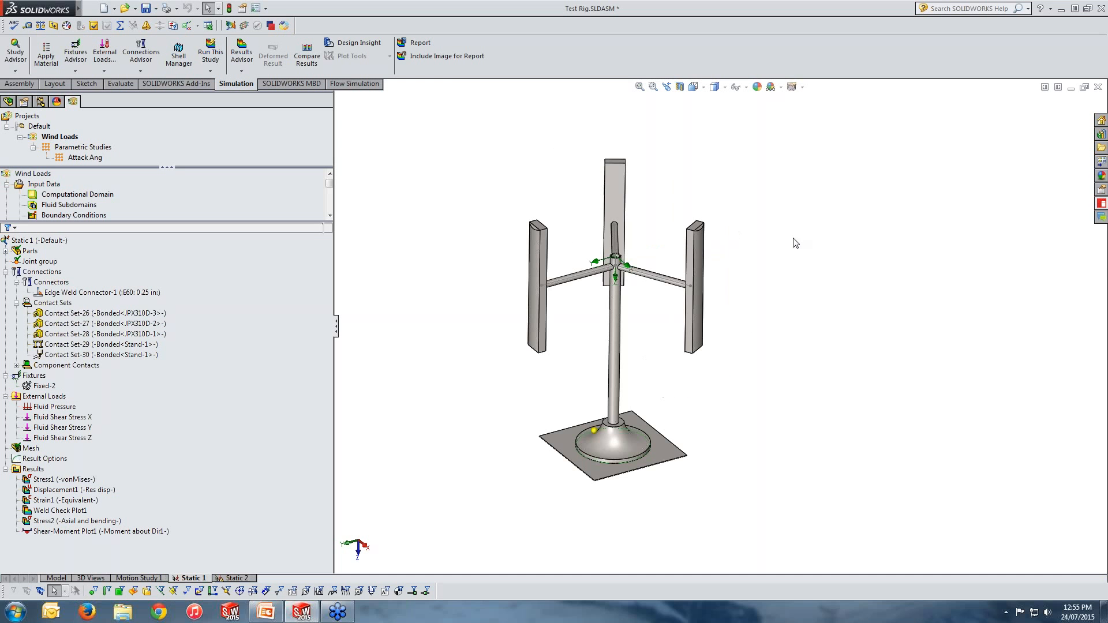
{"action": "left_click", "coordinate": [88, 404]}
{"action": "right_click", "coordinate": [60, 409]}
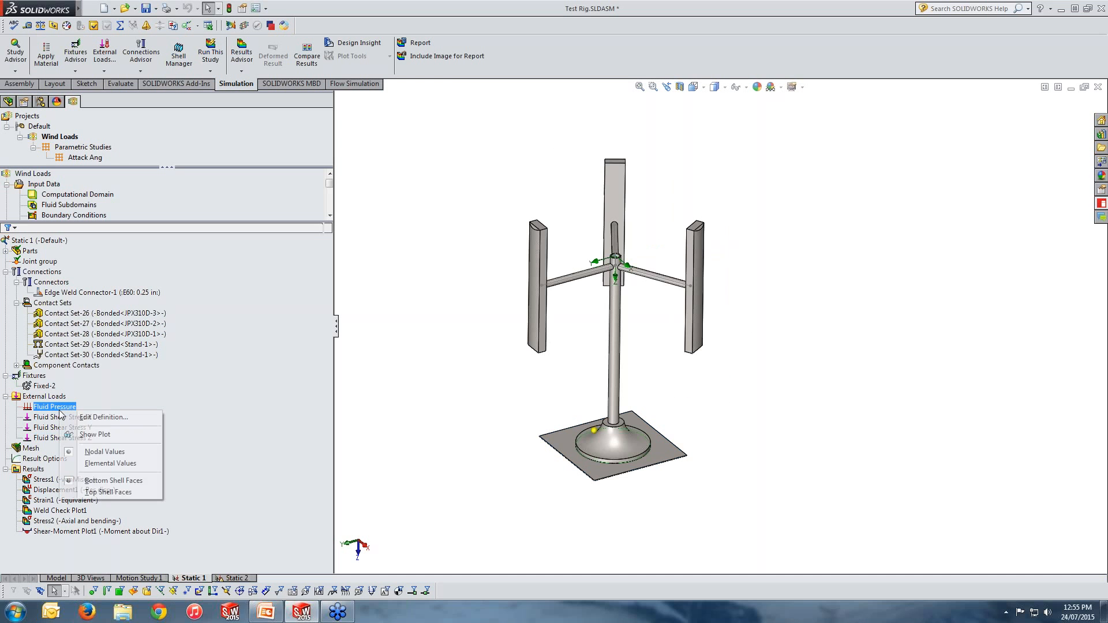
{"action": "left_click", "coordinate": [95, 434]}
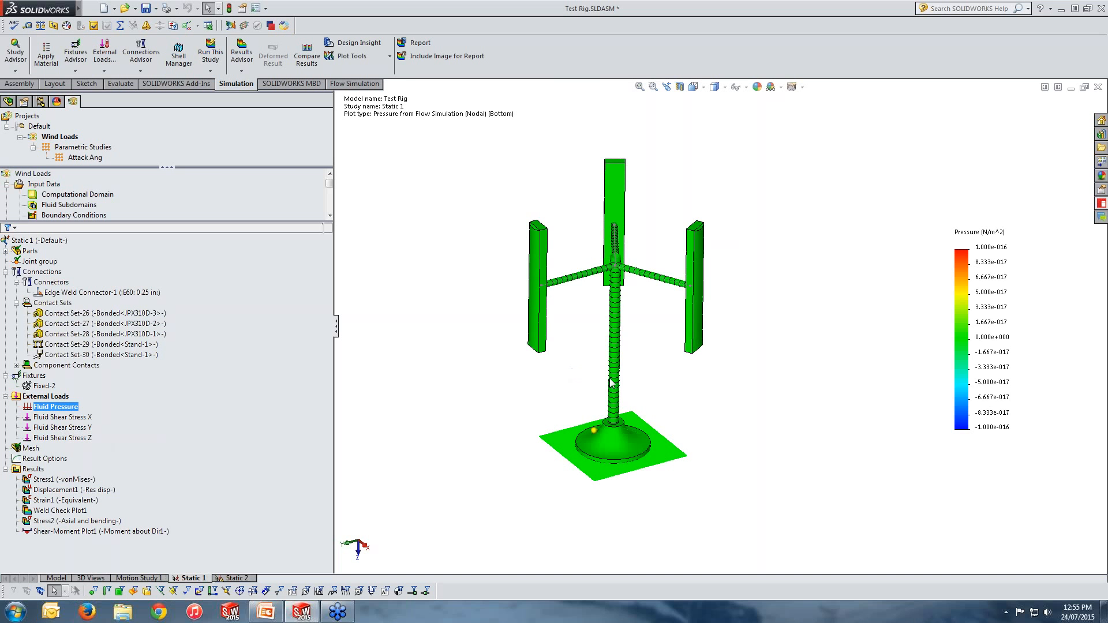
{"action": "left_click", "coordinate": [37, 400], "text": "ctrl"}
{"action": "left_click", "coordinate": [52, 398], "text": "ctrl"}
{"action": "mouse_move", "coordinate": [71, 11]}
{"action": "left_click", "coordinate": [182, 9]}
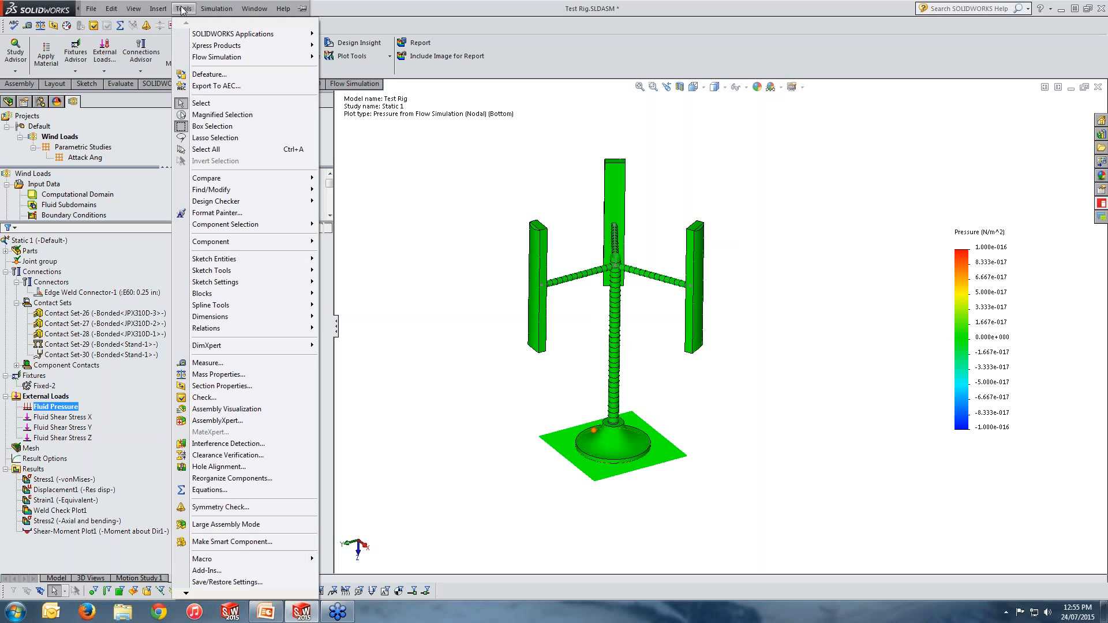
{"action": "mouse_move", "coordinate": [209, 58]}
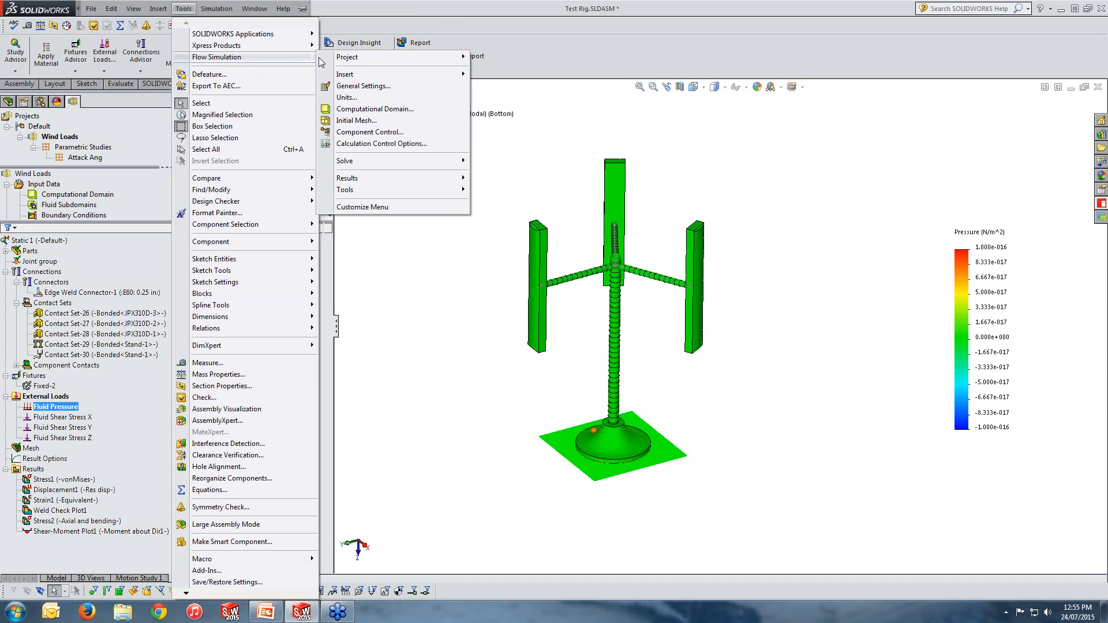
{"action": "left_click", "coordinate": [448, 396]}
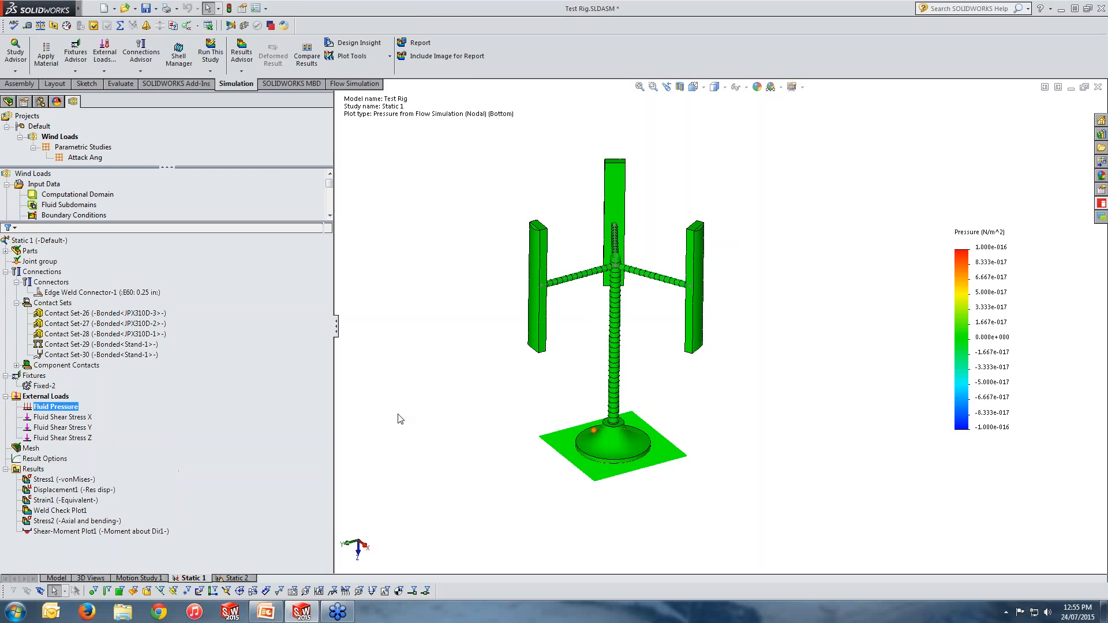
{"action": "left_click", "coordinate": [133, 9]}
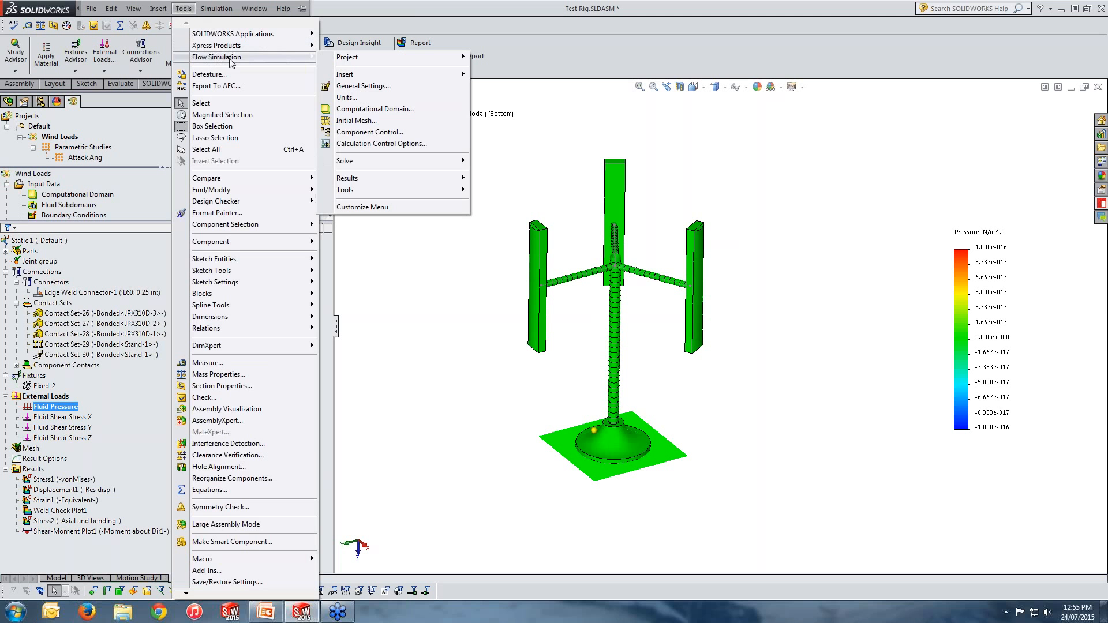
{"action": "left_click", "coordinate": [532, 271]}
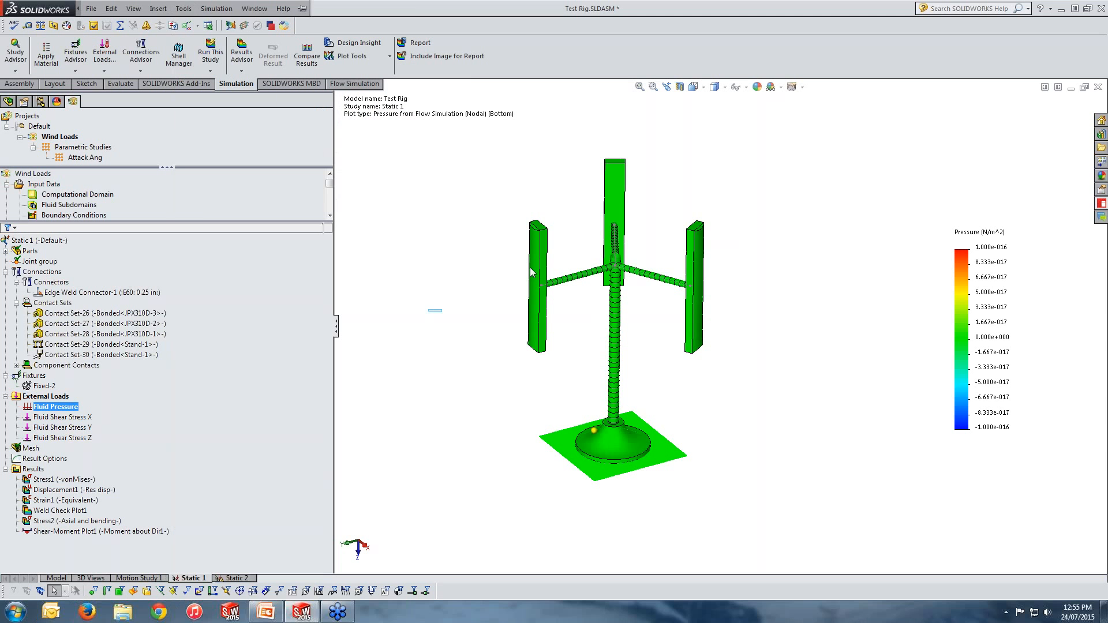
Step: Close the Test Rig assembly and reopen Test Rig.SLDASM from the recent documents
{"action": "left_click", "coordinate": [1098, 86]}
{"action": "left_click", "coordinate": [552, 323]}
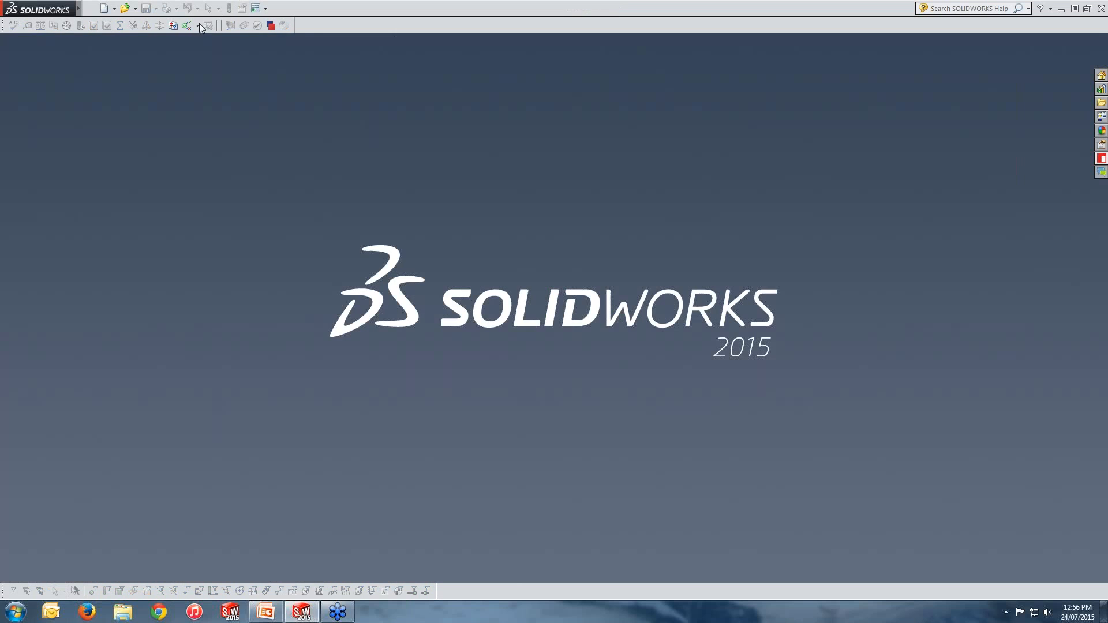
{"action": "left_click", "coordinate": [135, 8]}
{"action": "left_click", "coordinate": [191, 33]}
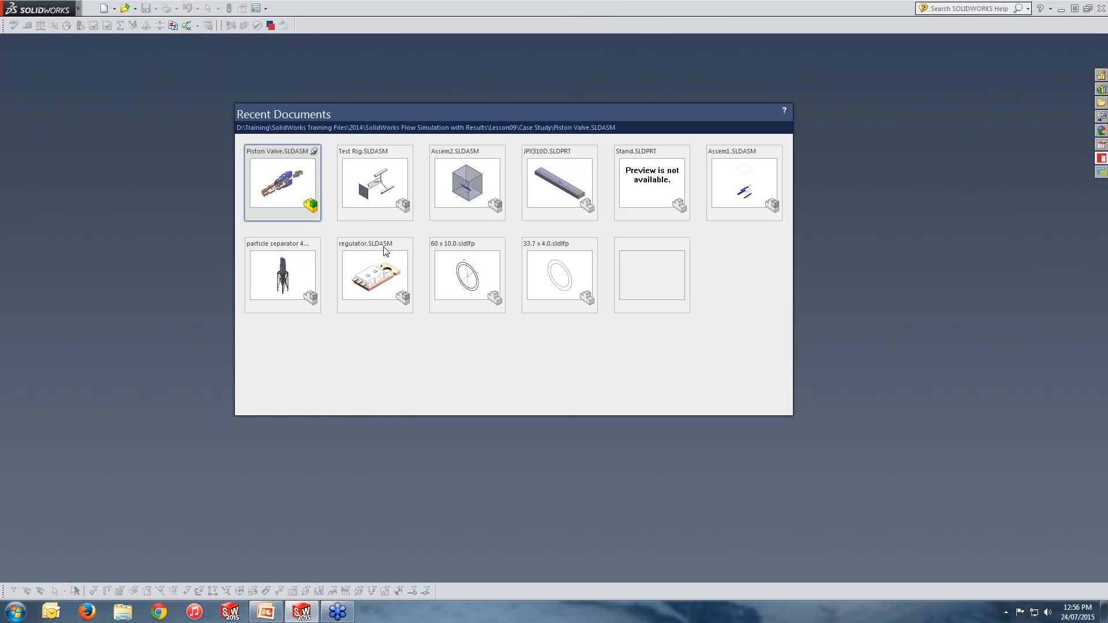
{"action": "left_click", "coordinate": [359, 195]}
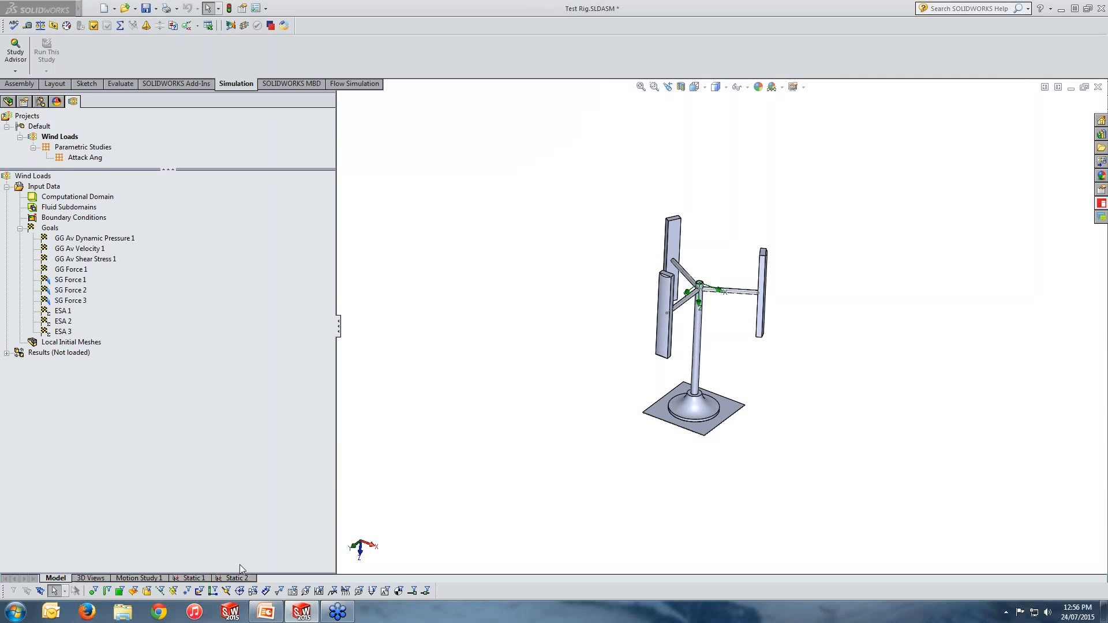
Step: Switch to the Static 1 study and show the Fluid Pressure load plot
{"action": "left_click", "coordinate": [193, 579]}
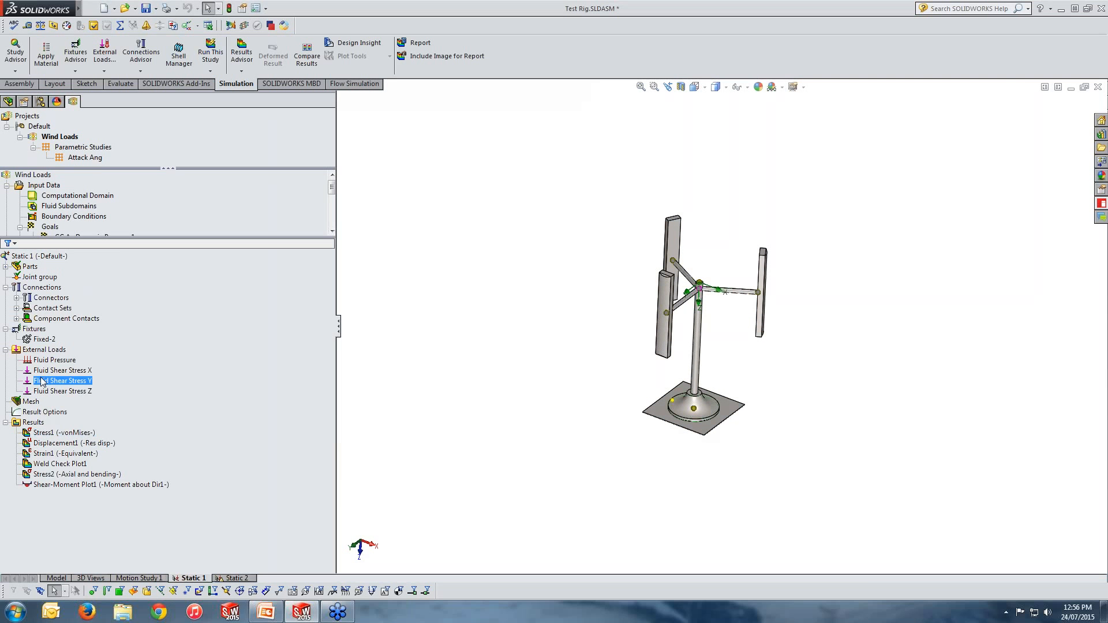
{"action": "left_click", "coordinate": [52, 362]}
{"action": "right_click", "coordinate": [52, 366]}
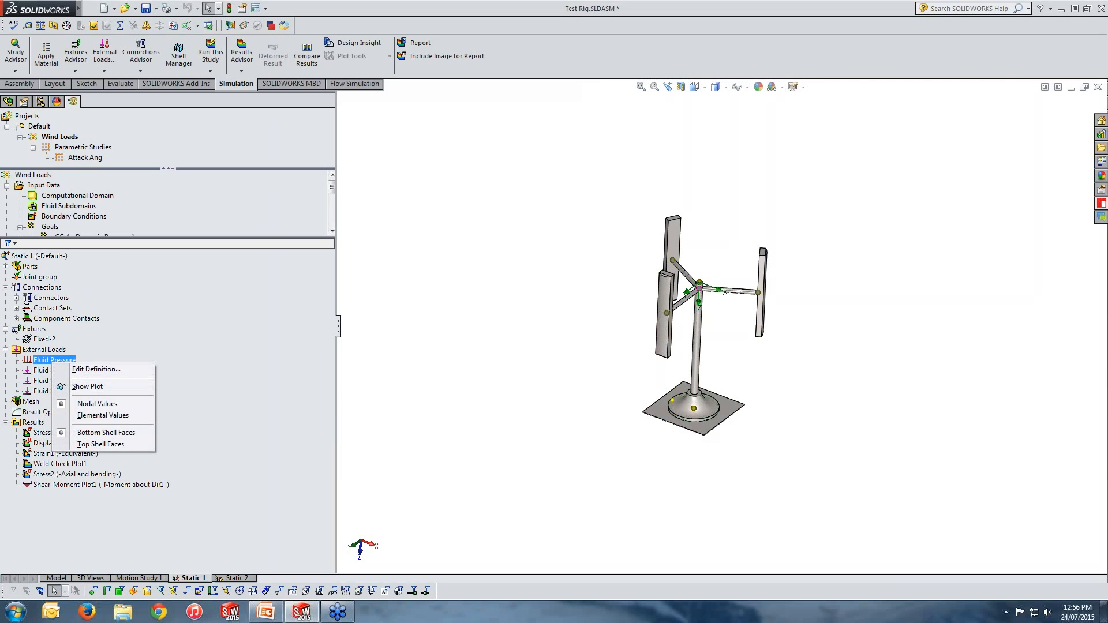
{"action": "left_click", "coordinate": [69, 386]}
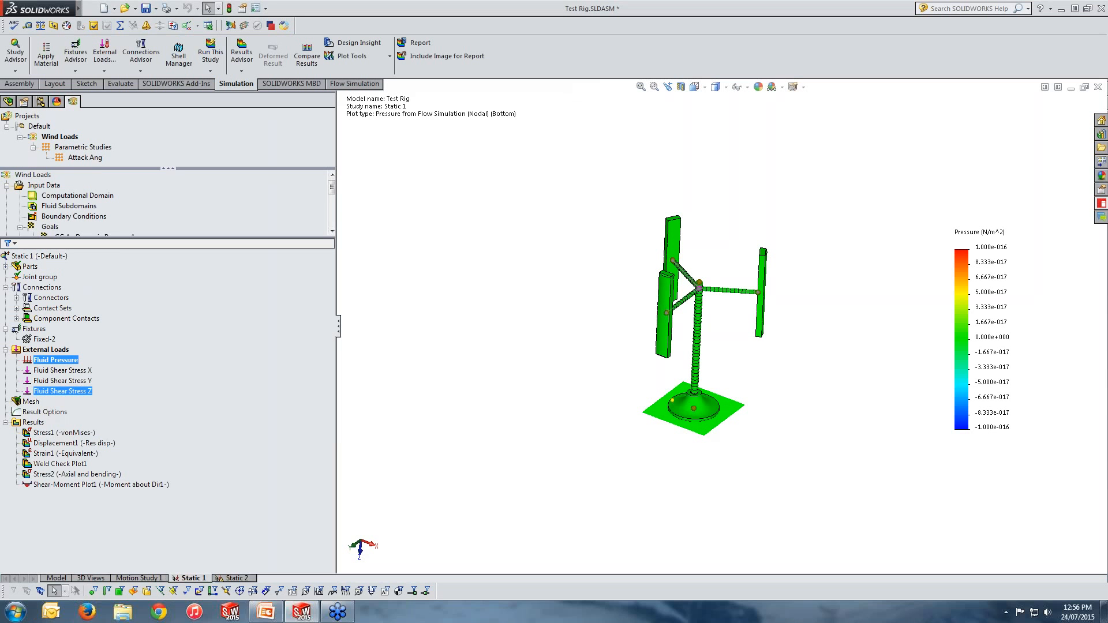
Step: Run the Flow Simulation Export Results to Simulation command for the Wind Loads project
{"action": "mouse_move", "coordinate": [79, 8]}
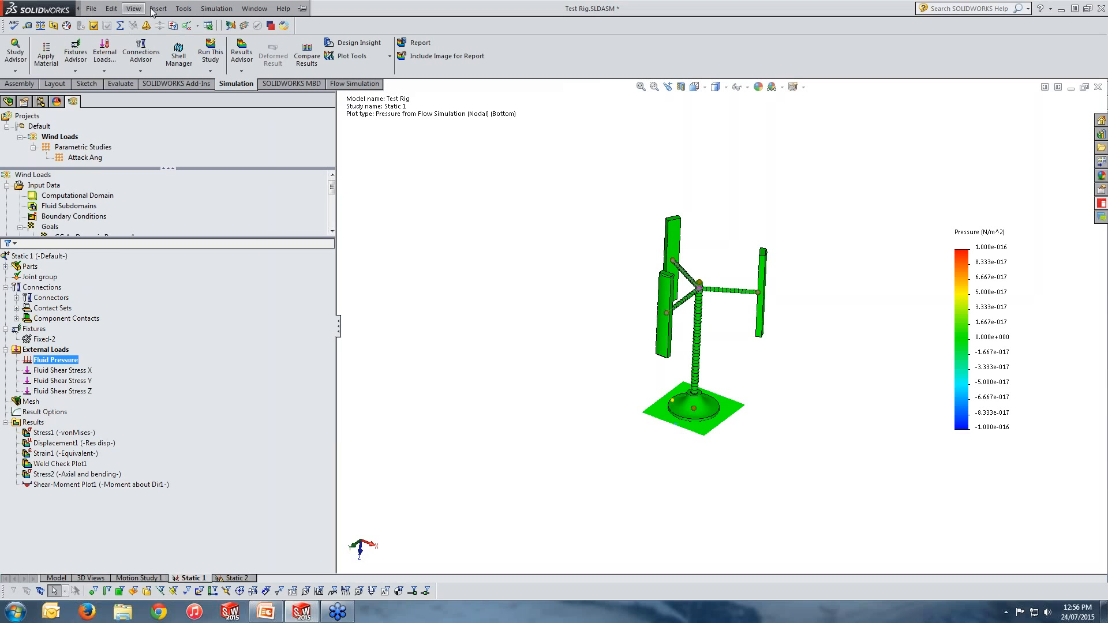
{"action": "left_click", "coordinate": [192, 9]}
{"action": "left_click", "coordinate": [194, 9]}
{"action": "left_click", "coordinate": [185, 10]}
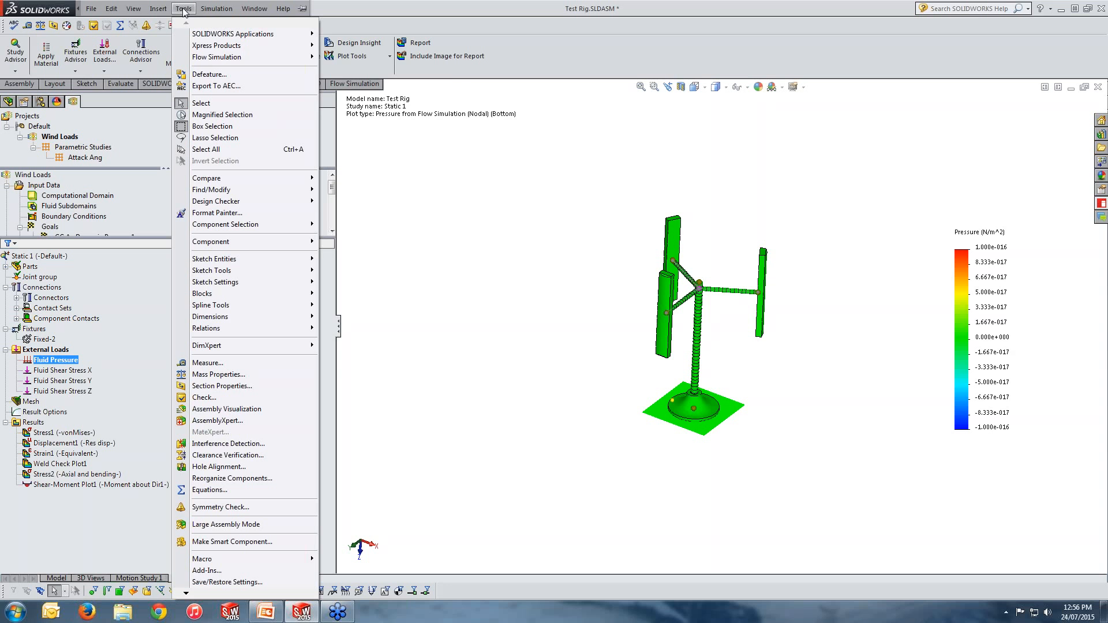
{"action": "mouse_move", "coordinate": [265, 58]}
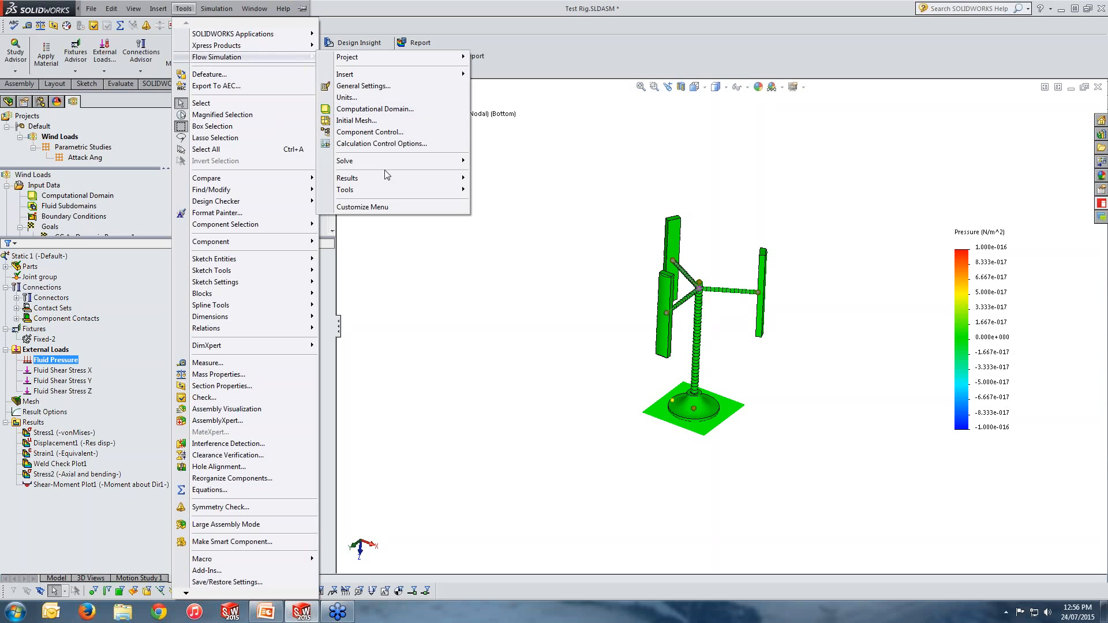
{"action": "mouse_move", "coordinate": [390, 196]}
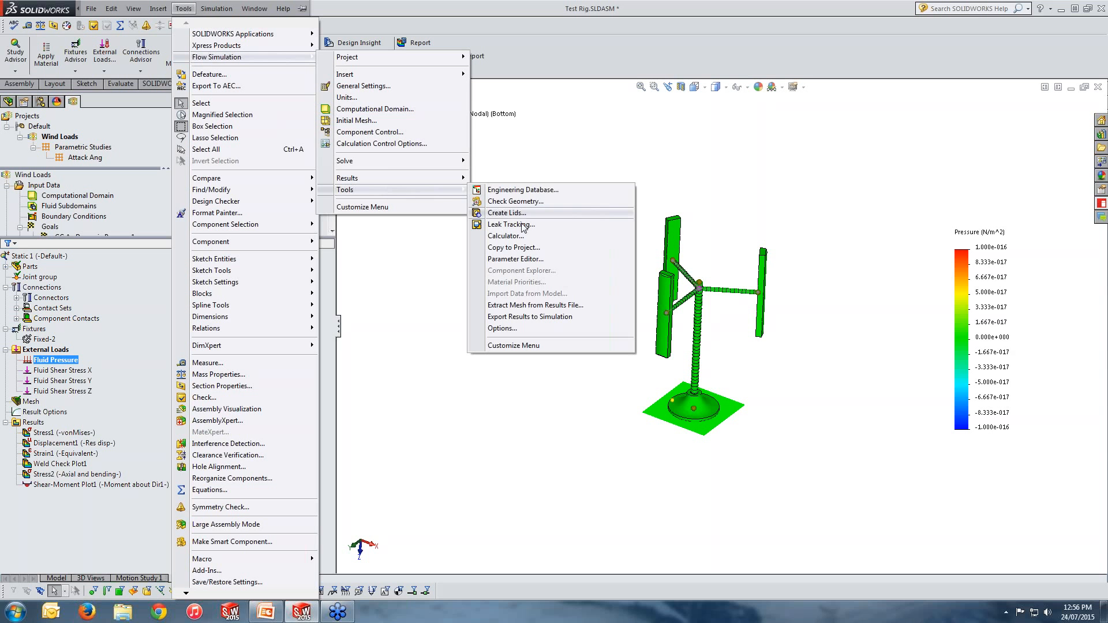
{"action": "left_click", "coordinate": [522, 317]}
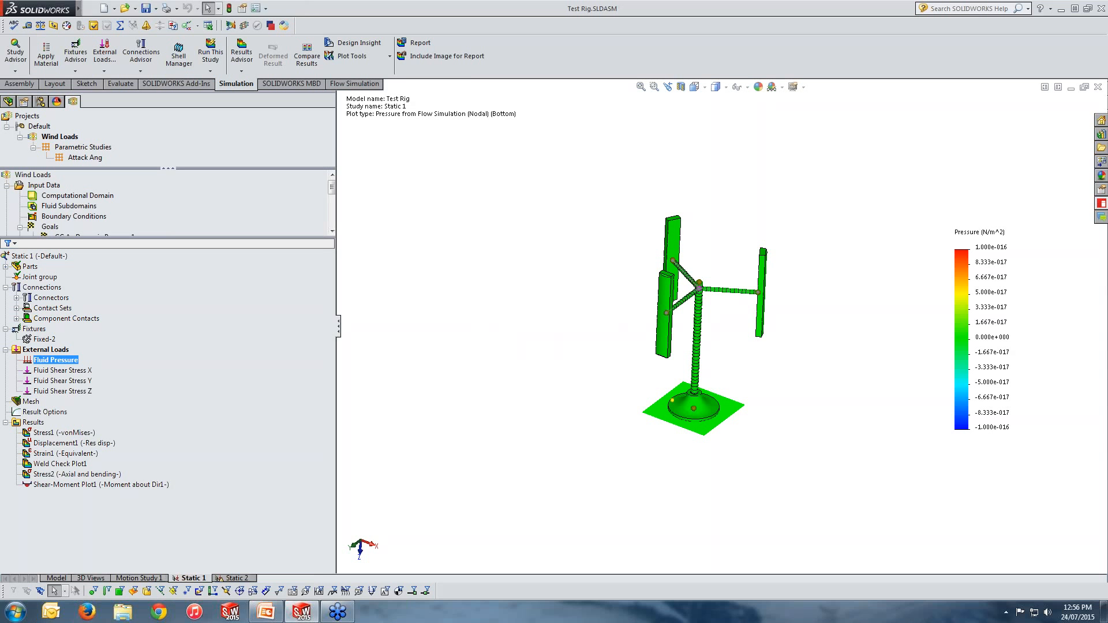
Step: Try to run the Static 1 study and close the dialogs that follow
{"action": "left_click", "coordinate": [210, 53]}
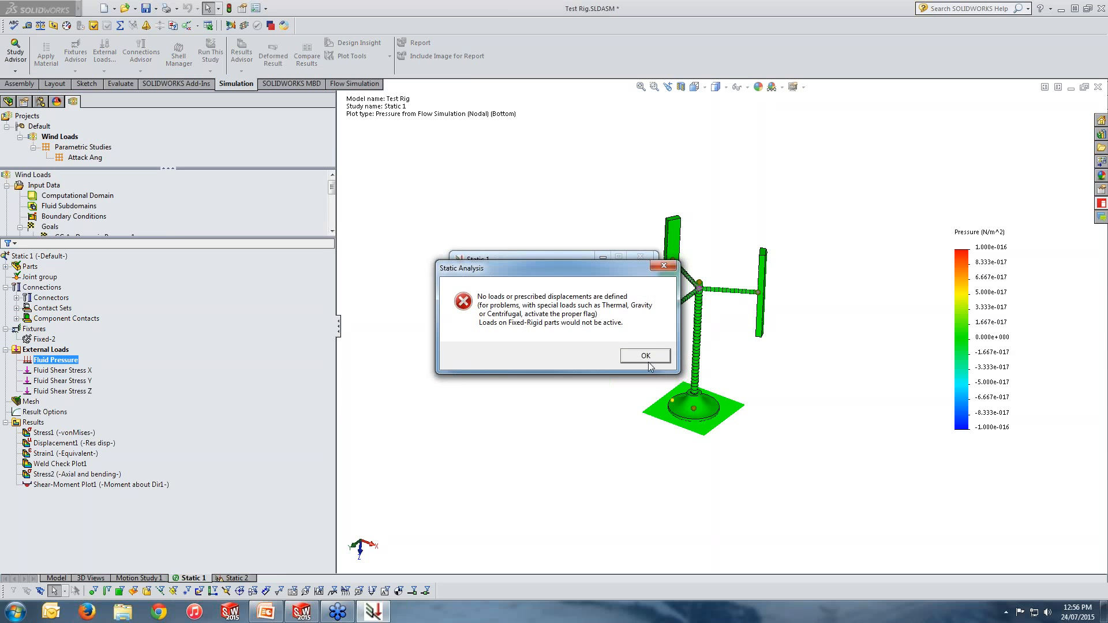
{"action": "left_click", "coordinate": [649, 361]}
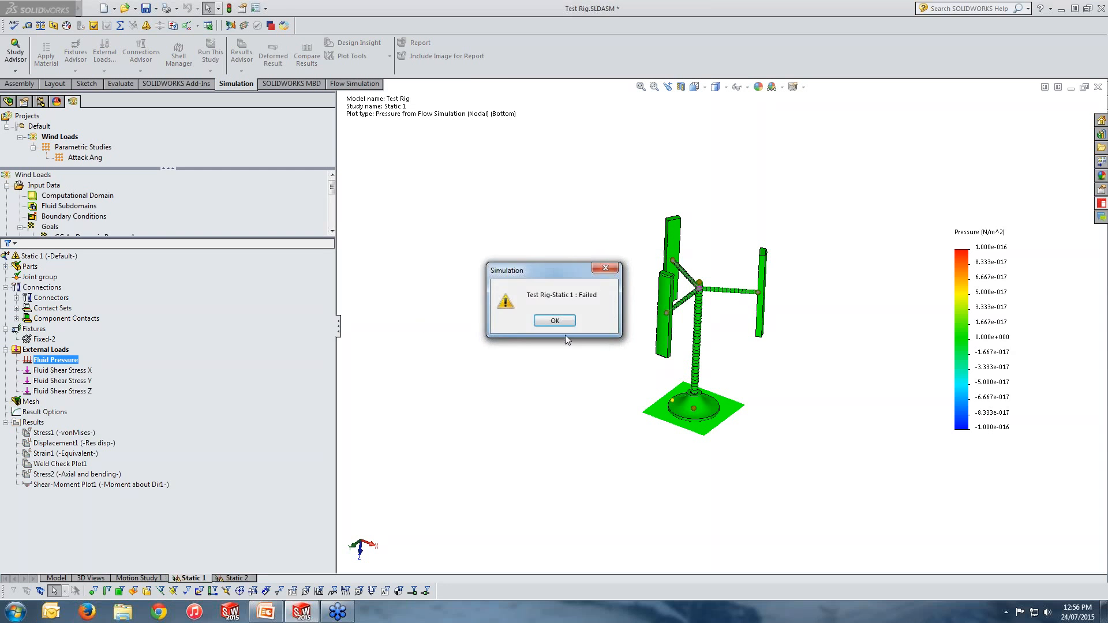
{"action": "left_click", "coordinate": [557, 321]}
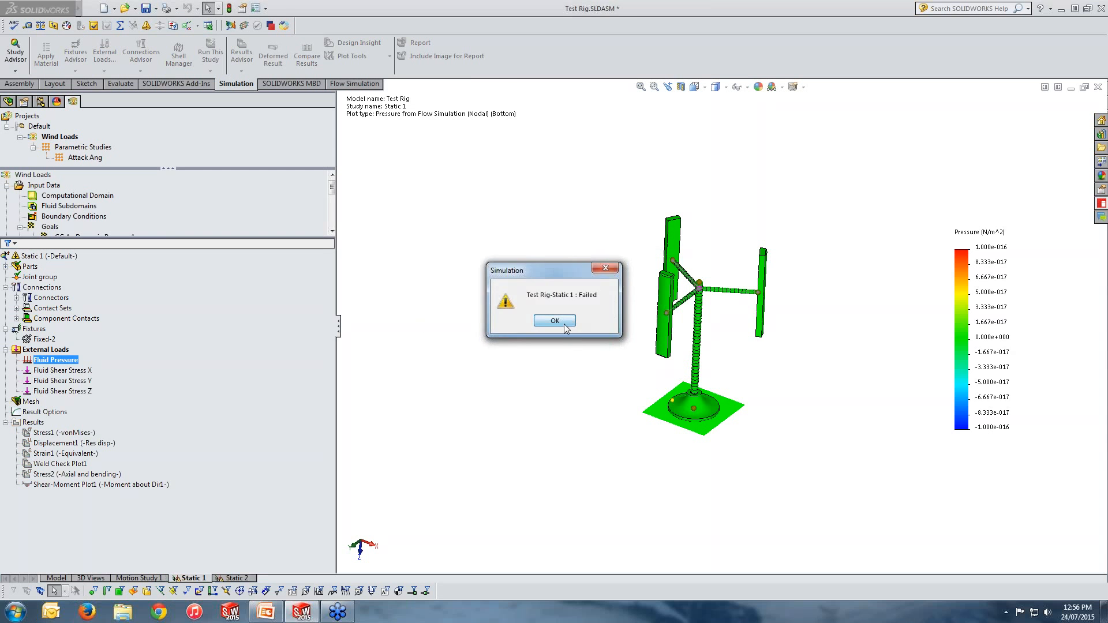
Step: Delete the Static 2 study, confirming the deletion
{"action": "left_click", "coordinate": [232, 579]}
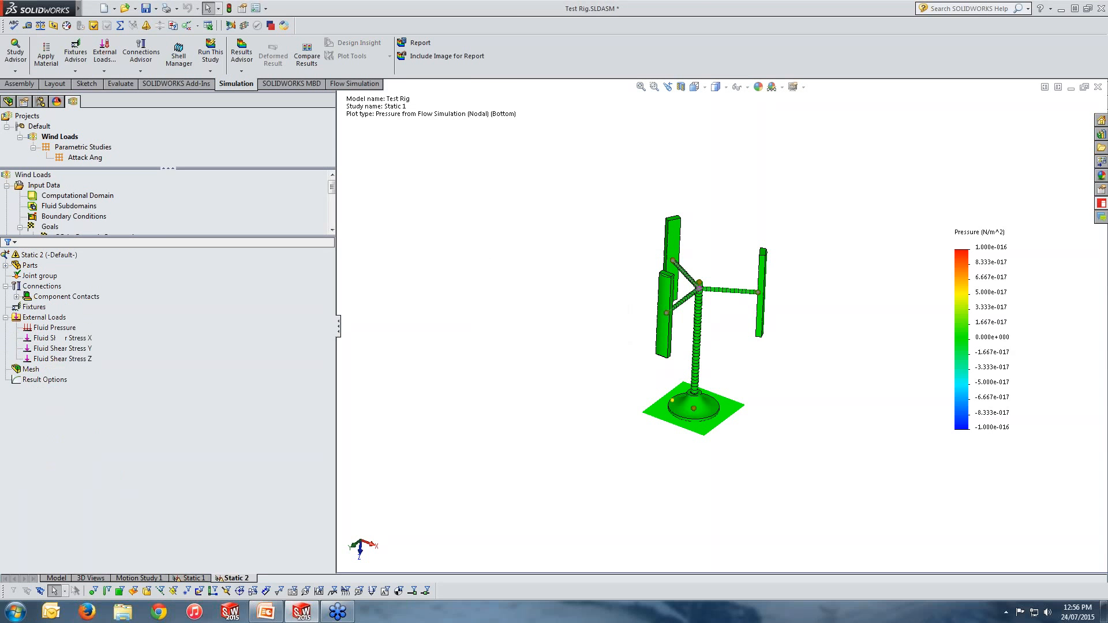
{"action": "right_click", "coordinate": [233, 579]}
{"action": "left_click", "coordinate": [225, 511]}
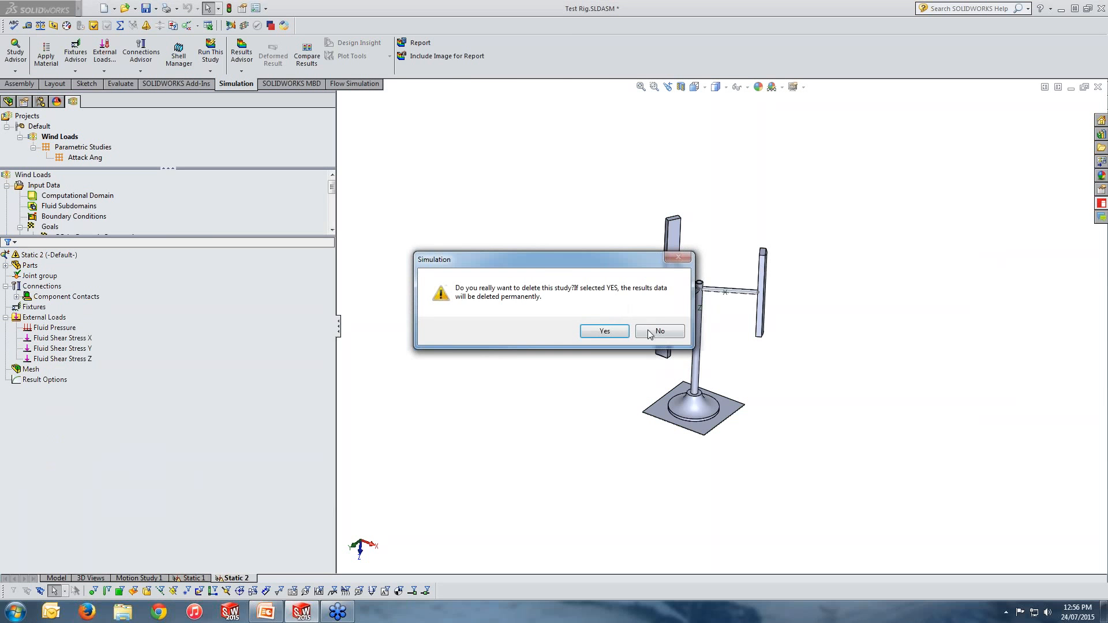
{"action": "left_click", "coordinate": [604, 331]}
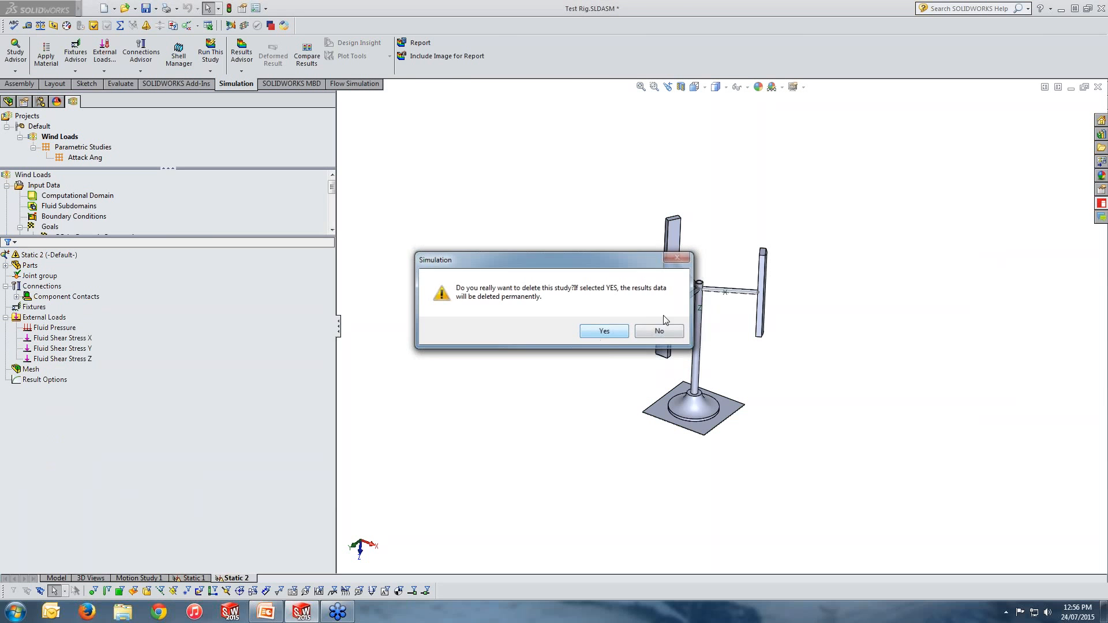
Step: Close the assembly without saving and reopen Test Rig.SLDASM from the recent documents
{"action": "left_click", "coordinate": [1097, 88]}
{"action": "left_click", "coordinate": [572, 327]}
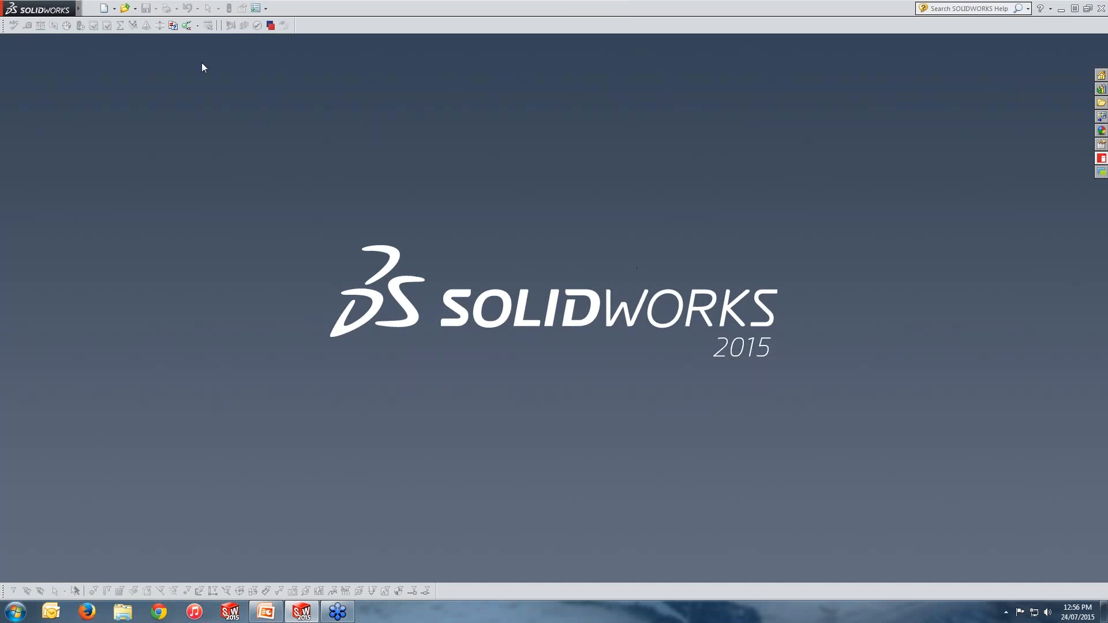
{"action": "left_click", "coordinate": [135, 8]}
{"action": "left_click", "coordinate": [146, 33]}
{"action": "left_click", "coordinate": [361, 192]}
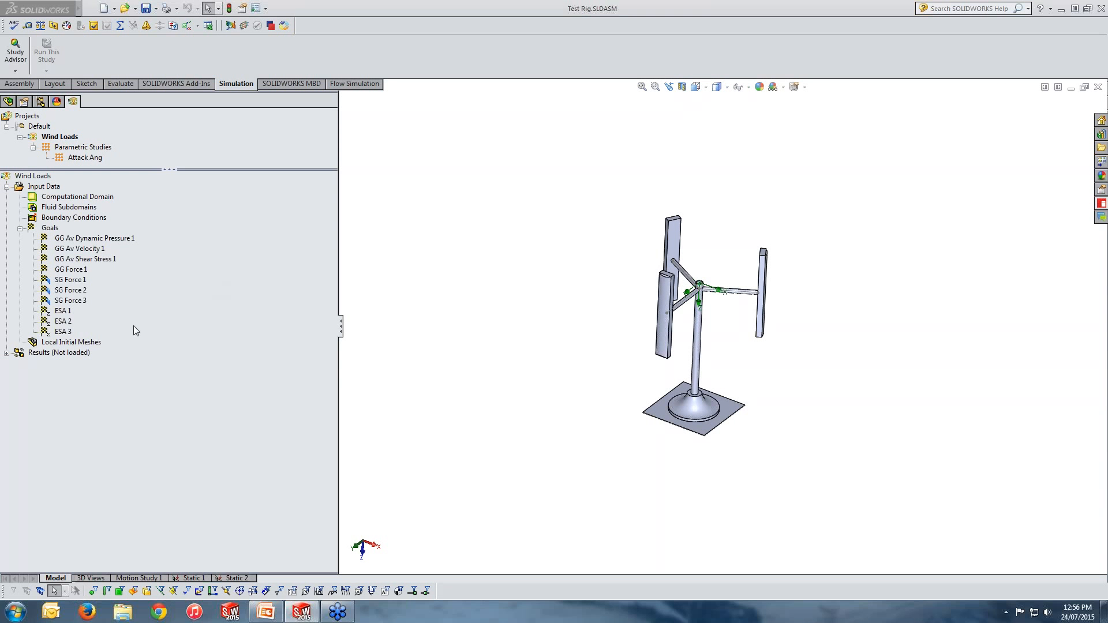
Step: Load the Wind Loads flow results
{"action": "right_click", "coordinate": [64, 354]}
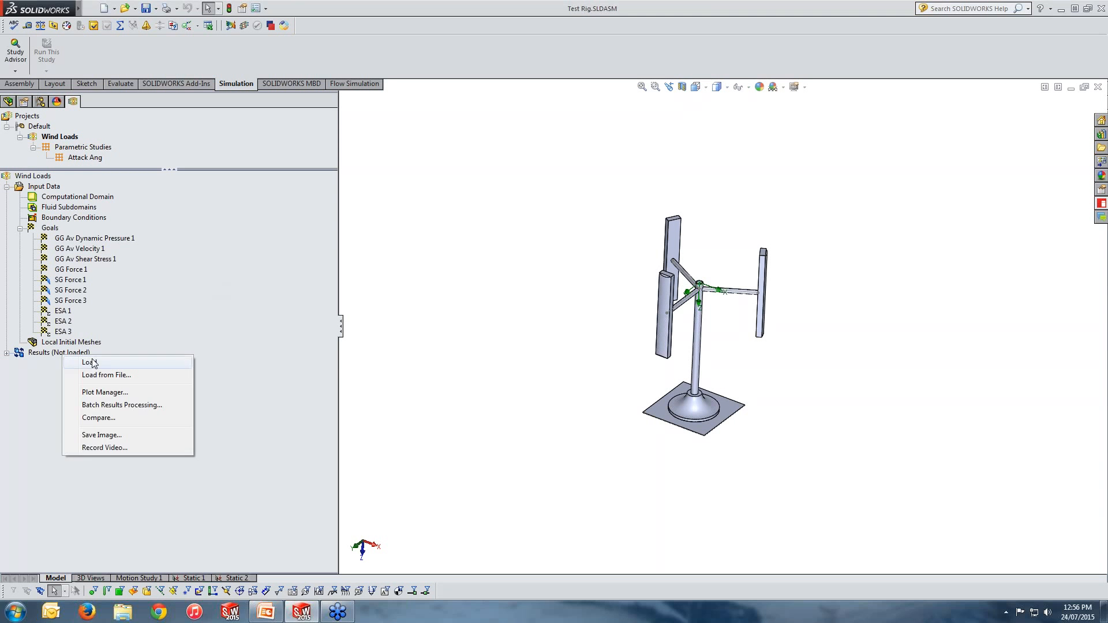
{"action": "left_click", "coordinate": [80, 362]}
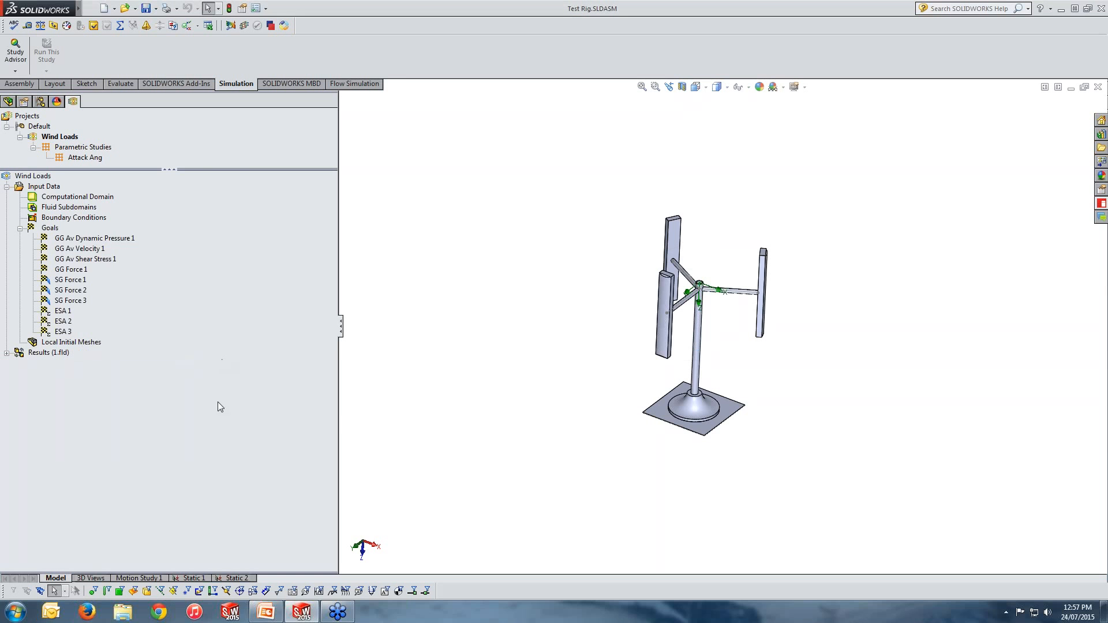
Step: Switch to the Static 1 study and try to open the Stress1 result plot
{"action": "left_click", "coordinate": [196, 577]}
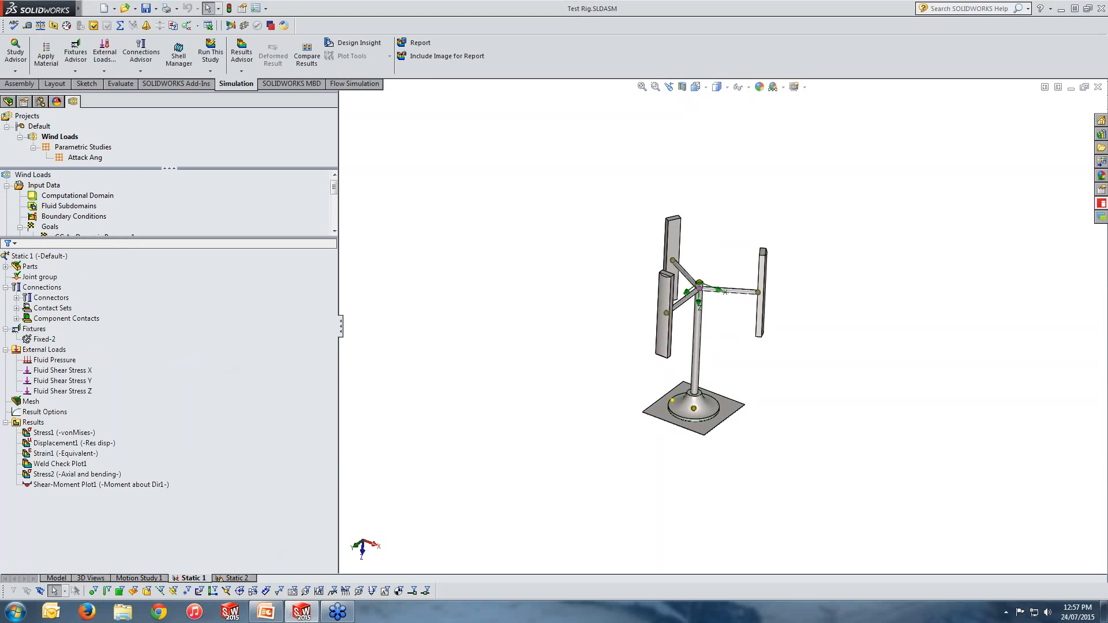
{"action": "left_click", "coordinate": [251, 366]}
{"action": "left_click", "coordinate": [33, 422]}
{"action": "double_click", "coordinate": [51, 433]}
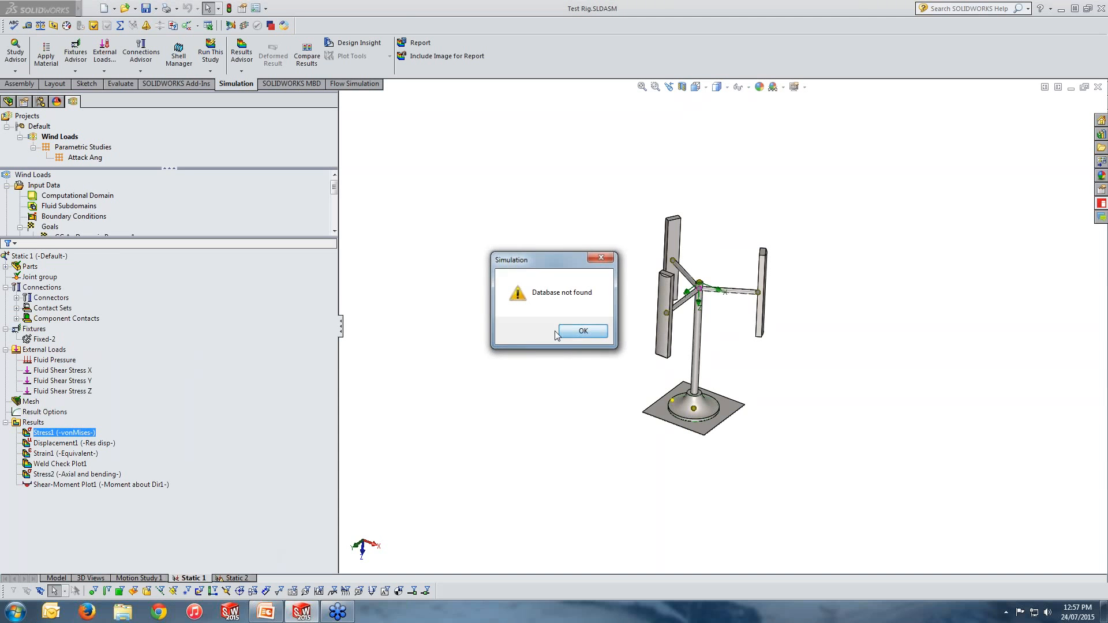
{"action": "left_click", "coordinate": [566, 338]}
Step: Dismiss the error and export the Flow Simulation results to Simulation
{"action": "left_click", "coordinate": [93, 8]}
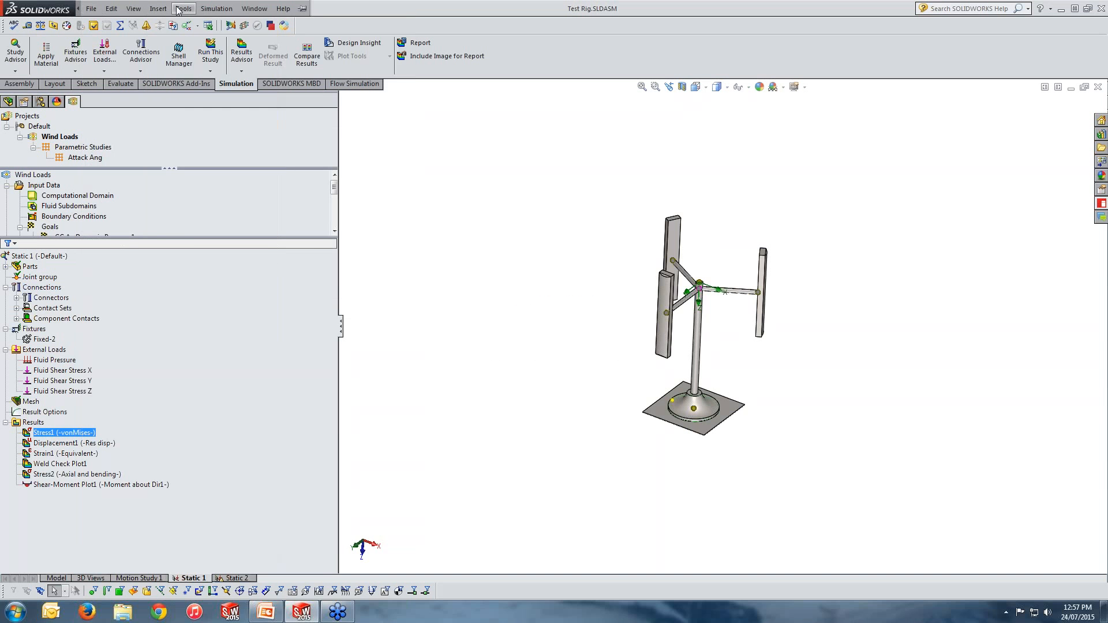
{"action": "left_click", "coordinate": [183, 8]}
{"action": "mouse_move", "coordinate": [201, 58]}
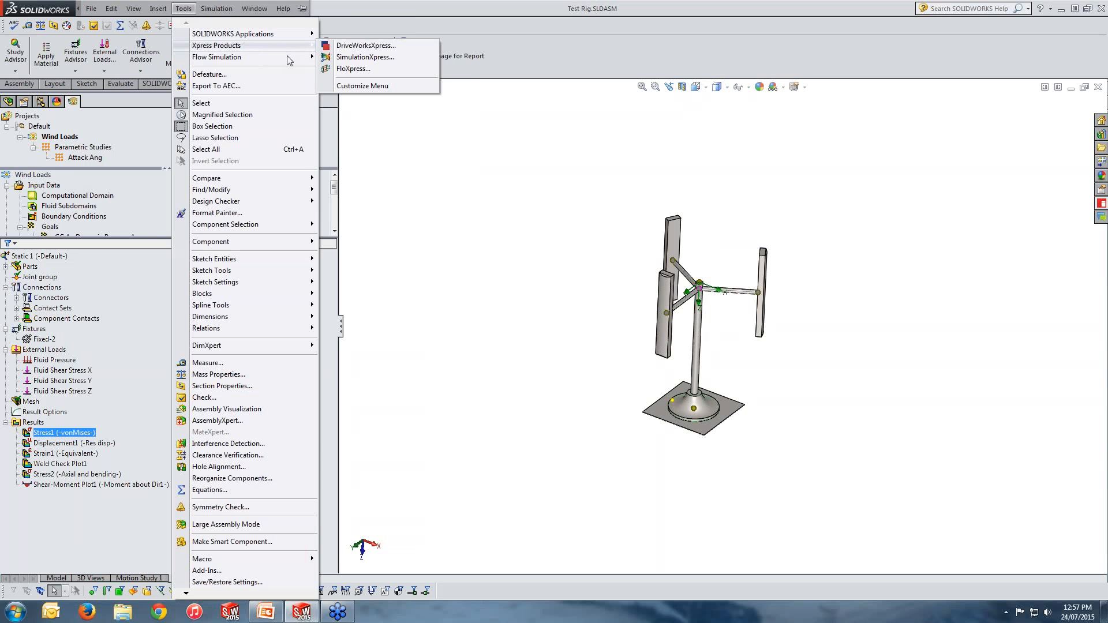
{"action": "mouse_move", "coordinate": [290, 63]}
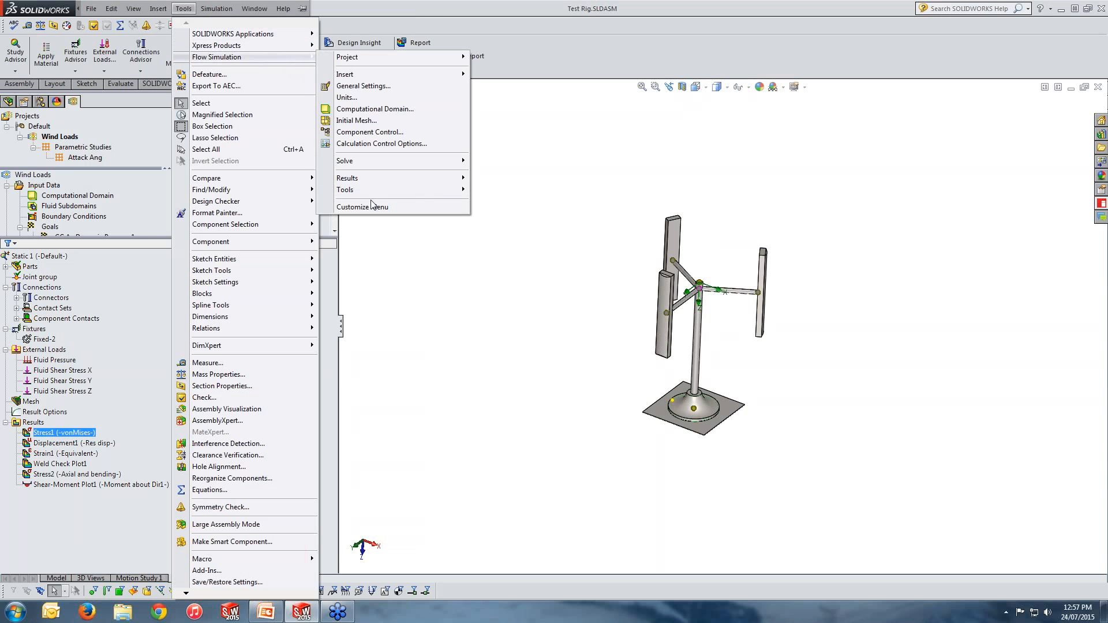
{"action": "mouse_move", "coordinate": [418, 194]}
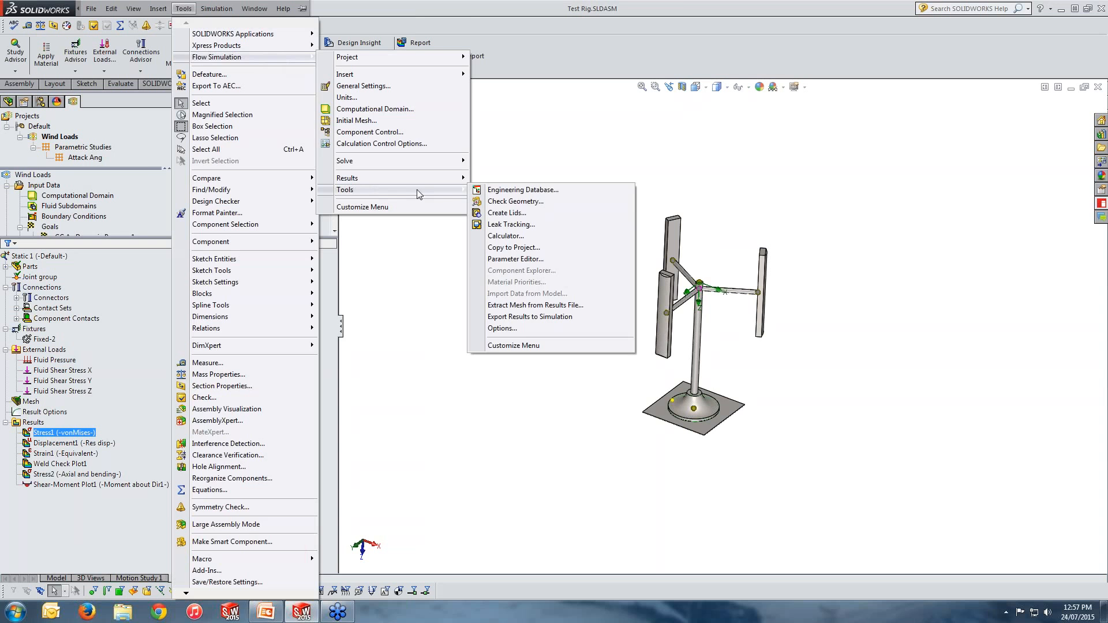
{"action": "left_click", "coordinate": [519, 317]}
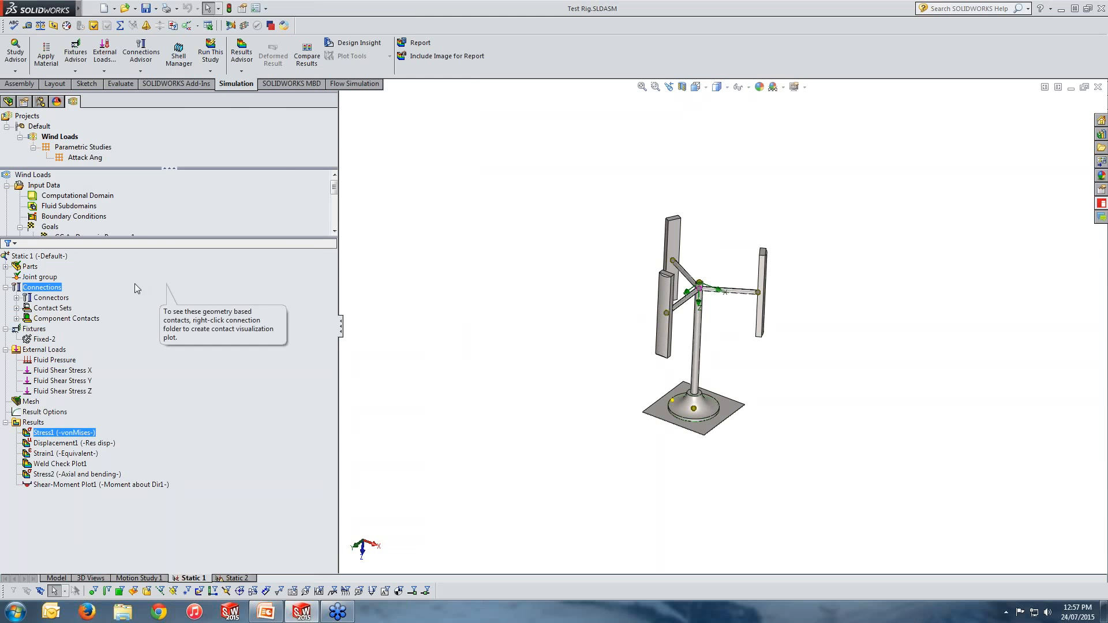
Step: In Static 1's properties, set the fluid pressure file to 1.fld in the Analysis of Wind Loading on a Structure\1 folder, then run the study
{"action": "right_click", "coordinate": [49, 256]}
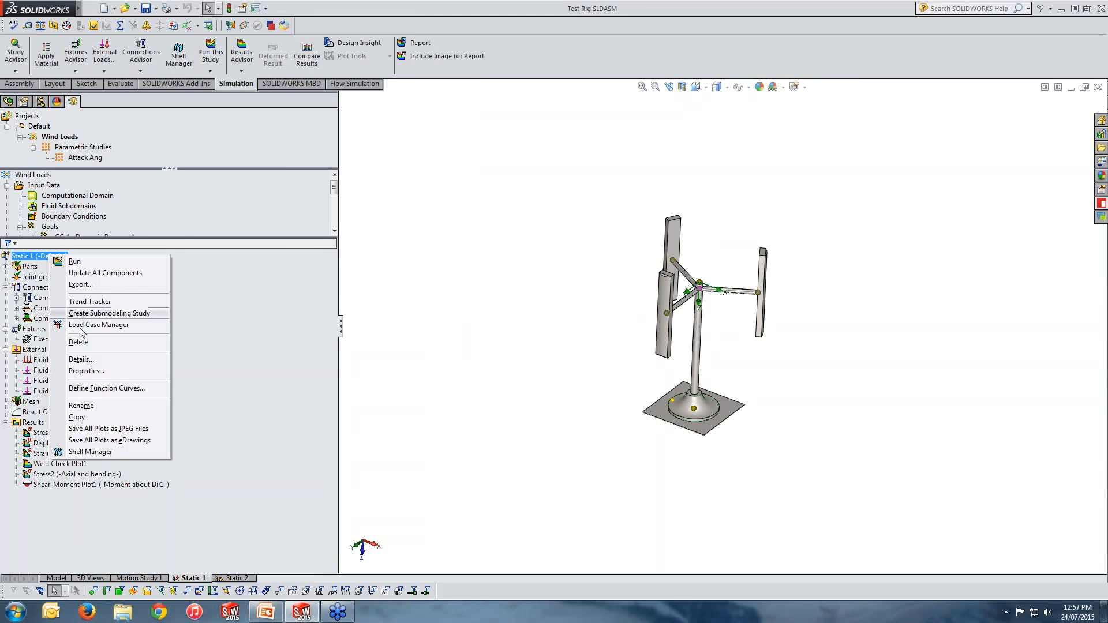
{"action": "left_click", "coordinate": [87, 371]}
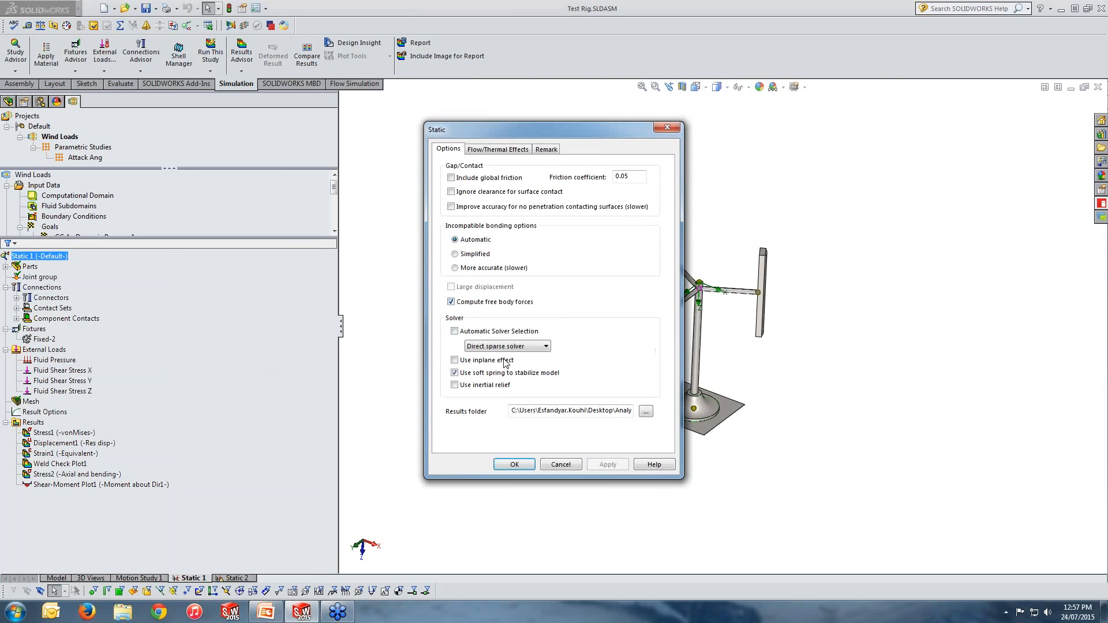
{"action": "left_click", "coordinate": [508, 150]}
{"action": "left_click", "coordinate": [514, 464]}
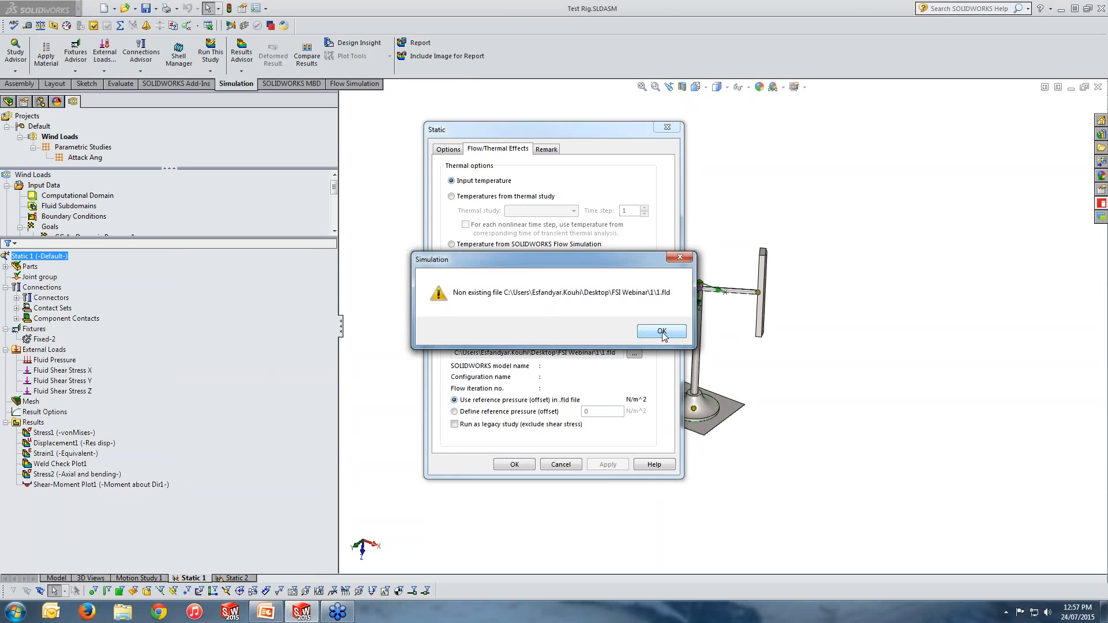
{"action": "left_click", "coordinate": [662, 332]}
{"action": "left_click", "coordinate": [634, 353]}
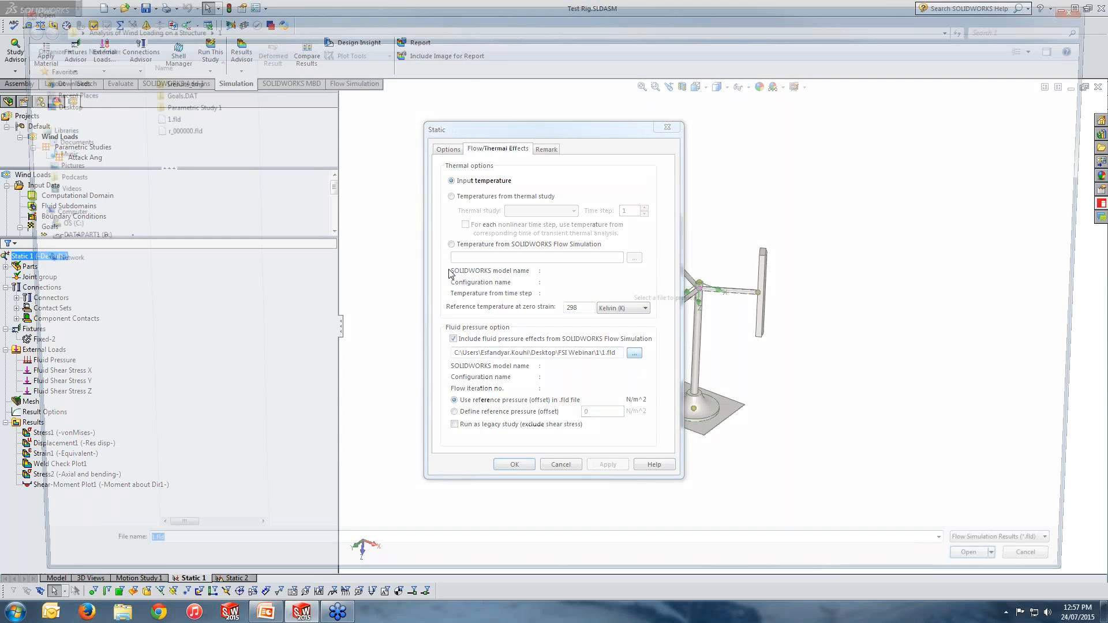
{"action": "left_click", "coordinate": [154, 116]}
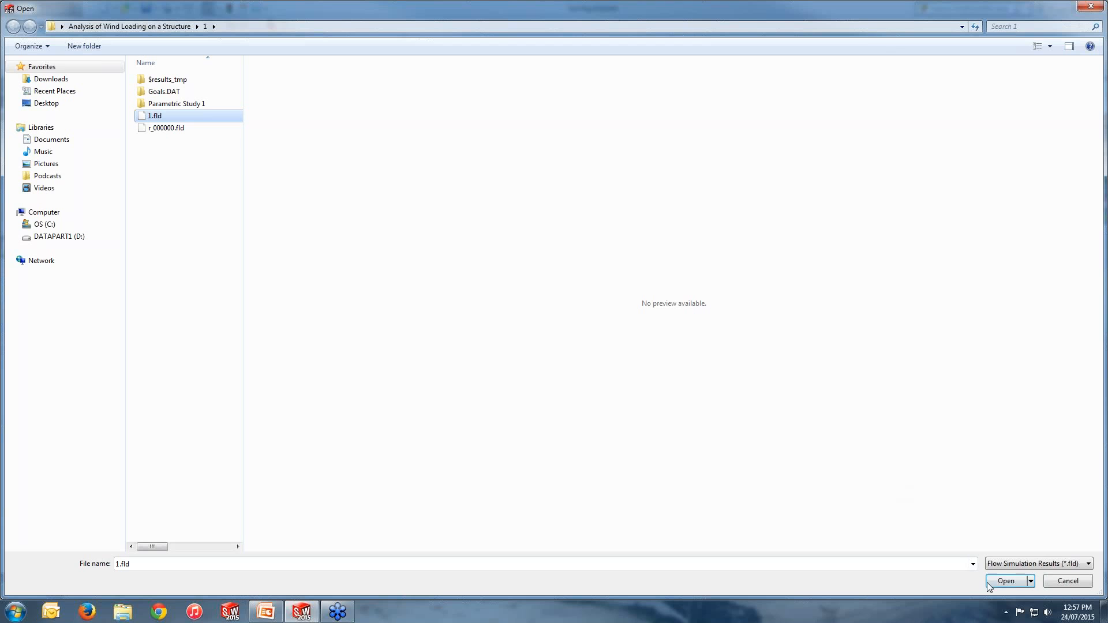
{"action": "left_click", "coordinate": [1005, 581]}
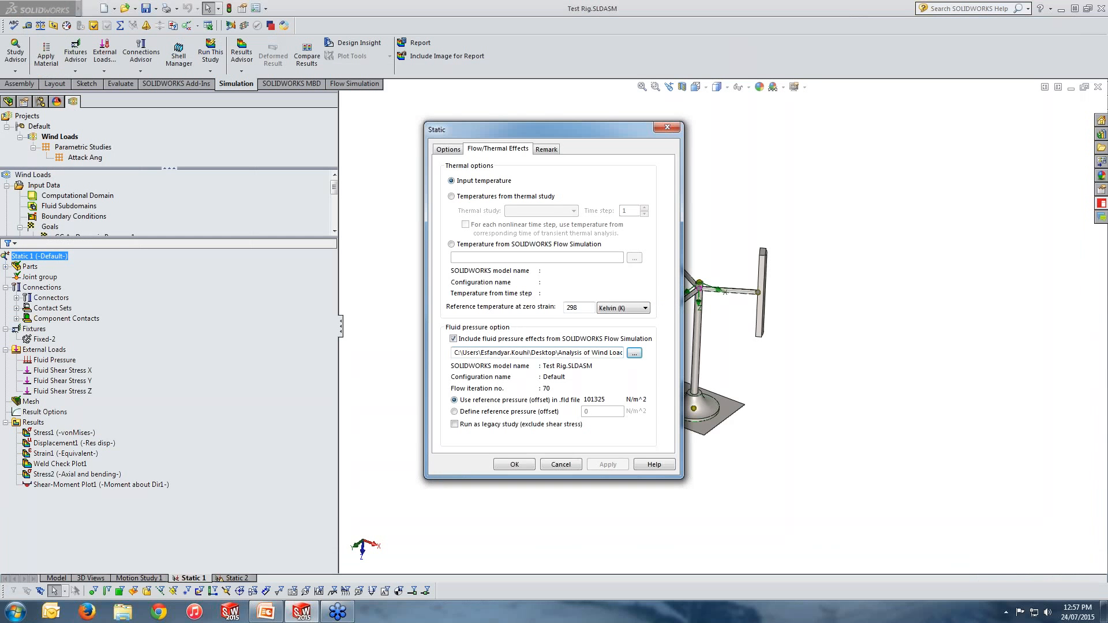
{"action": "left_click", "coordinate": [515, 465]}
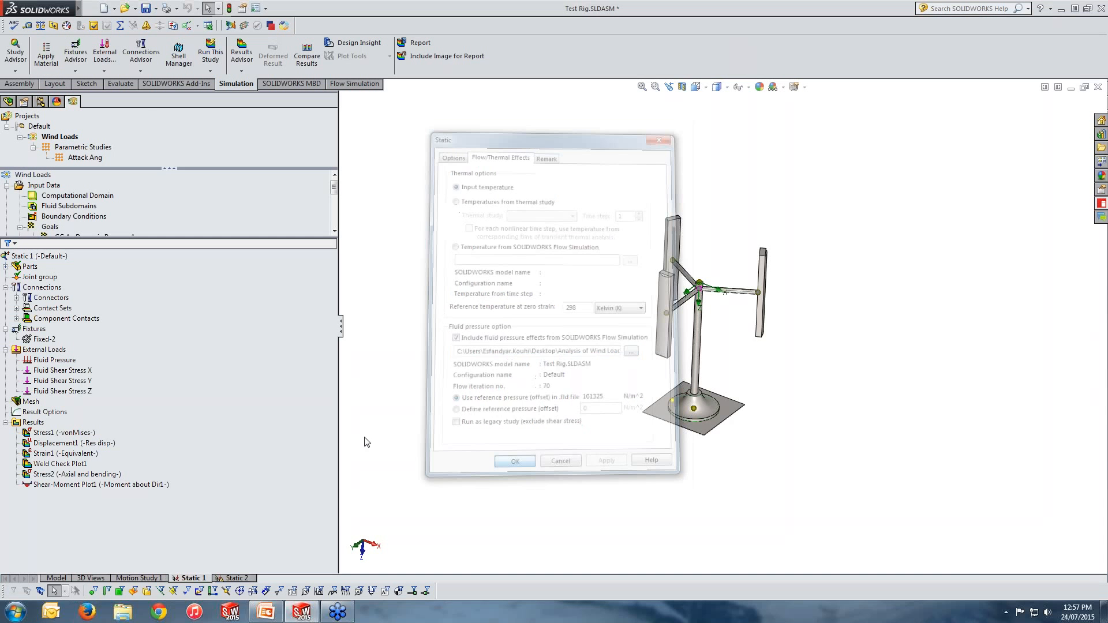
{"action": "left_click", "coordinate": [210, 58]}
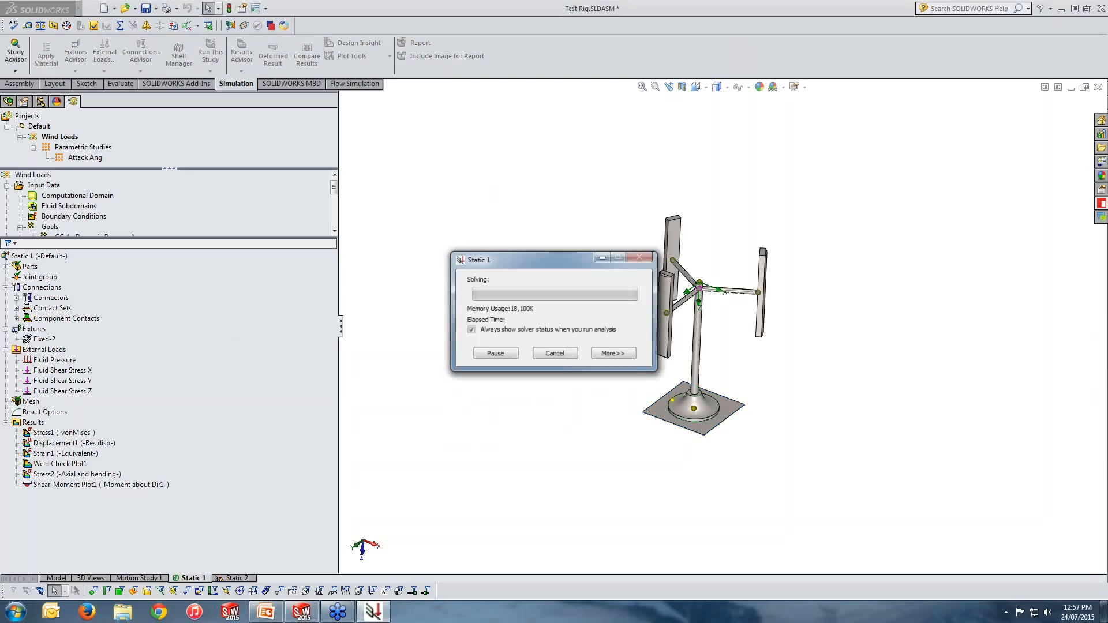
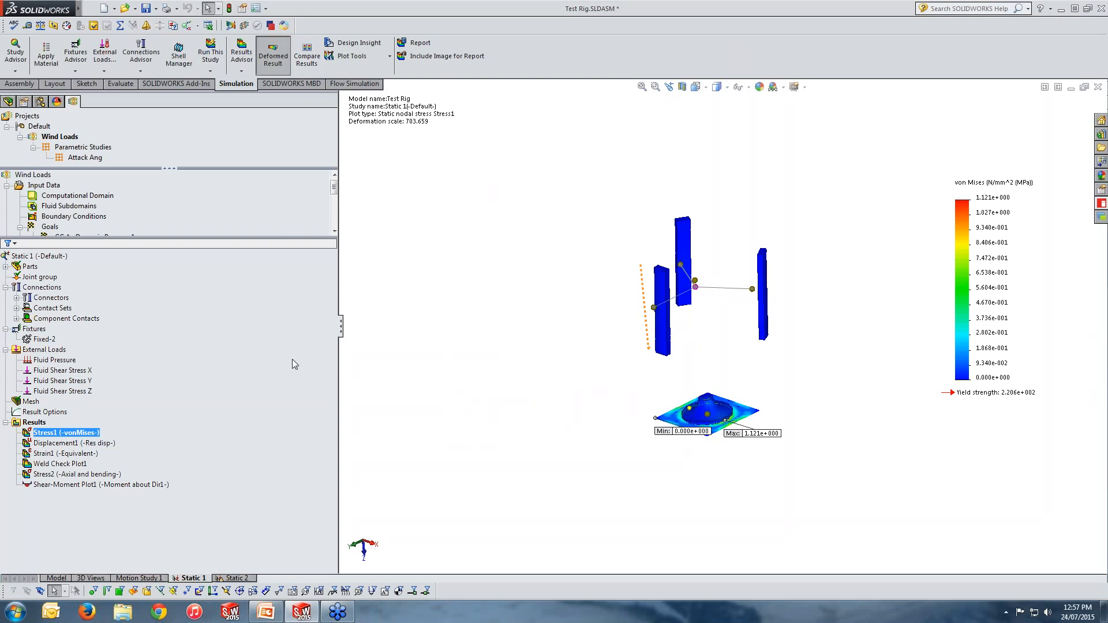
Step: Show the plot of the Fluid Pressure external load on the test rig
{"action": "left_click", "coordinate": [57, 370]}
{"action": "right_click", "coordinate": [56, 366]}
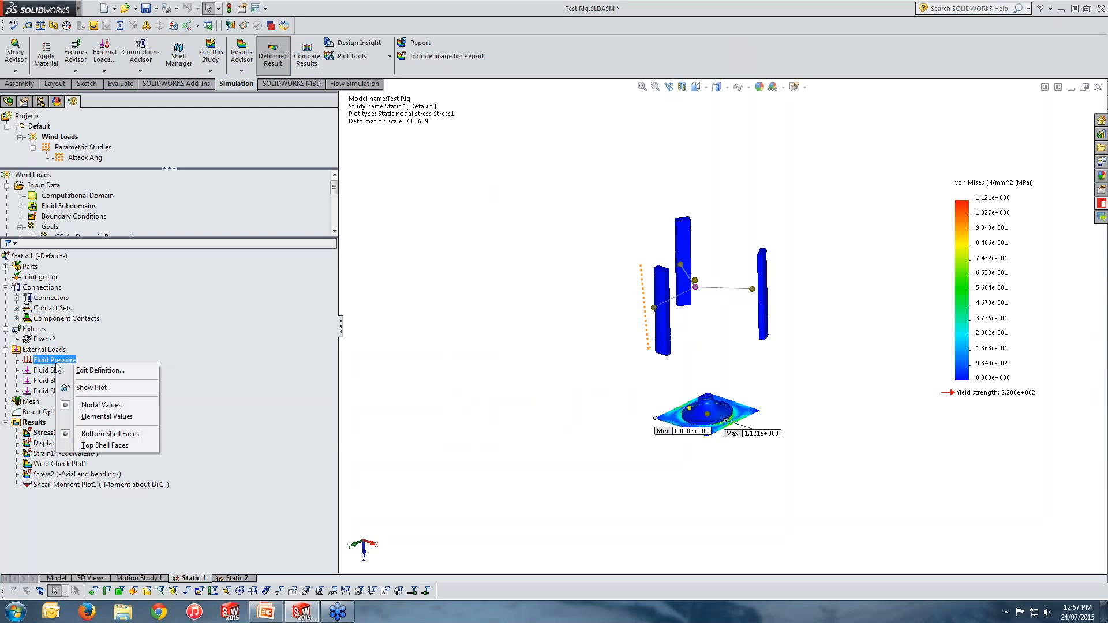
{"action": "left_click", "coordinate": [81, 385]}
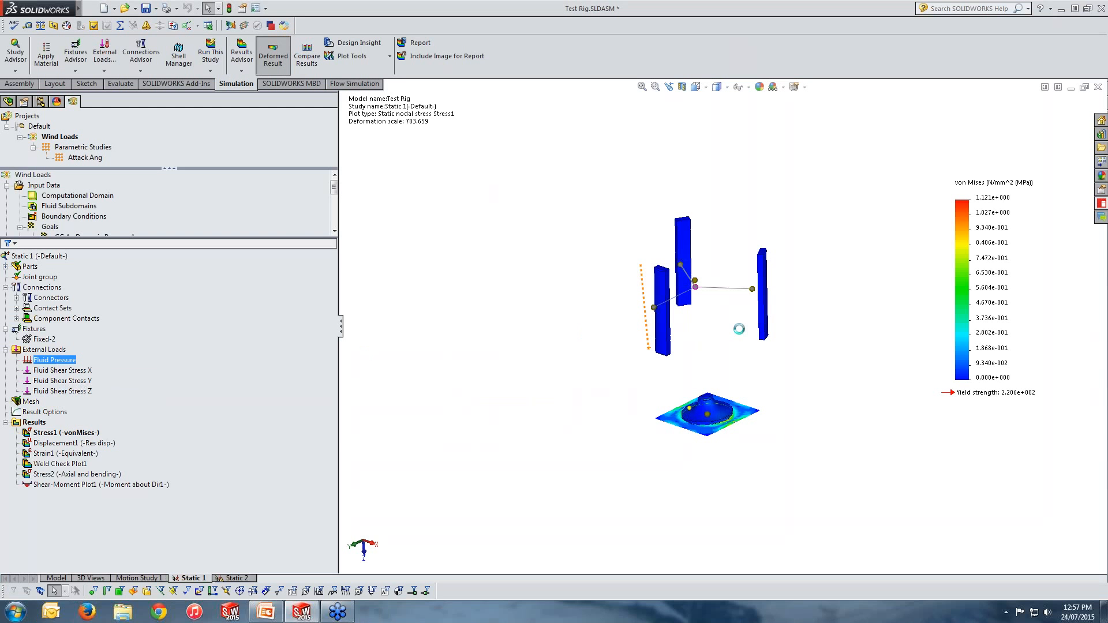
{"action": "scroll", "coordinate": [717, 352], "scroll_direction": "down", "scroll_amount": 3}
{"action": "middle_click_drag", "start_coordinate": [717, 366], "coordinate": [831, 369]}
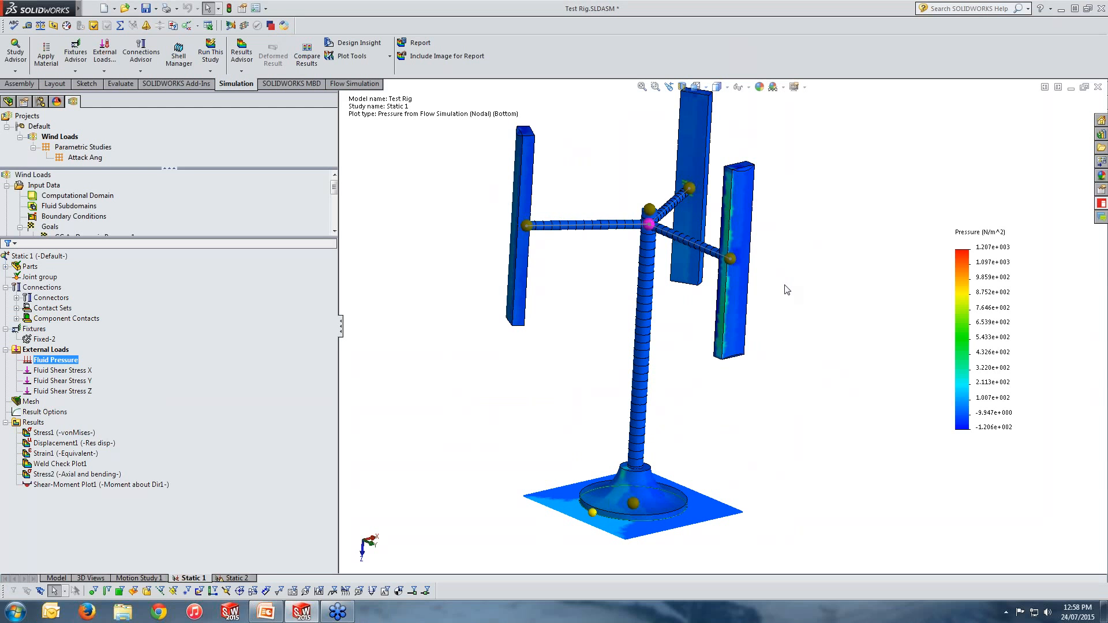
{"action": "middle_click_drag", "start_coordinate": [786, 289], "coordinate": [779, 331]}
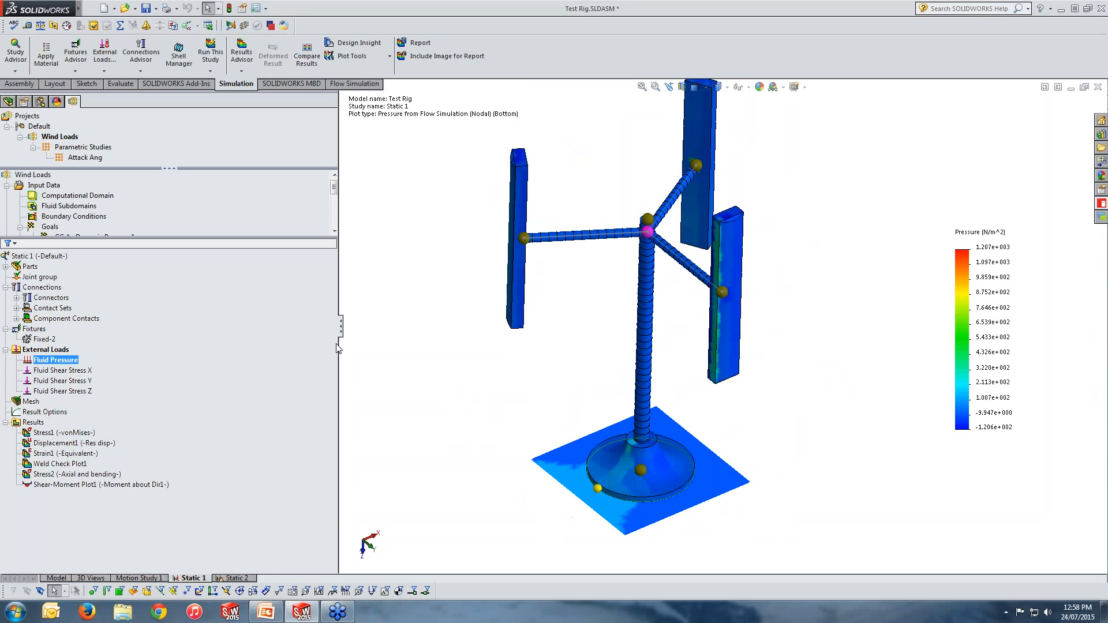
Step: Show the plots of the Fluid Shear Stress X and Fluid Shear Stress Y loads
{"action": "left_click", "coordinate": [65, 370]}
{"action": "right_click", "coordinate": [69, 370]}
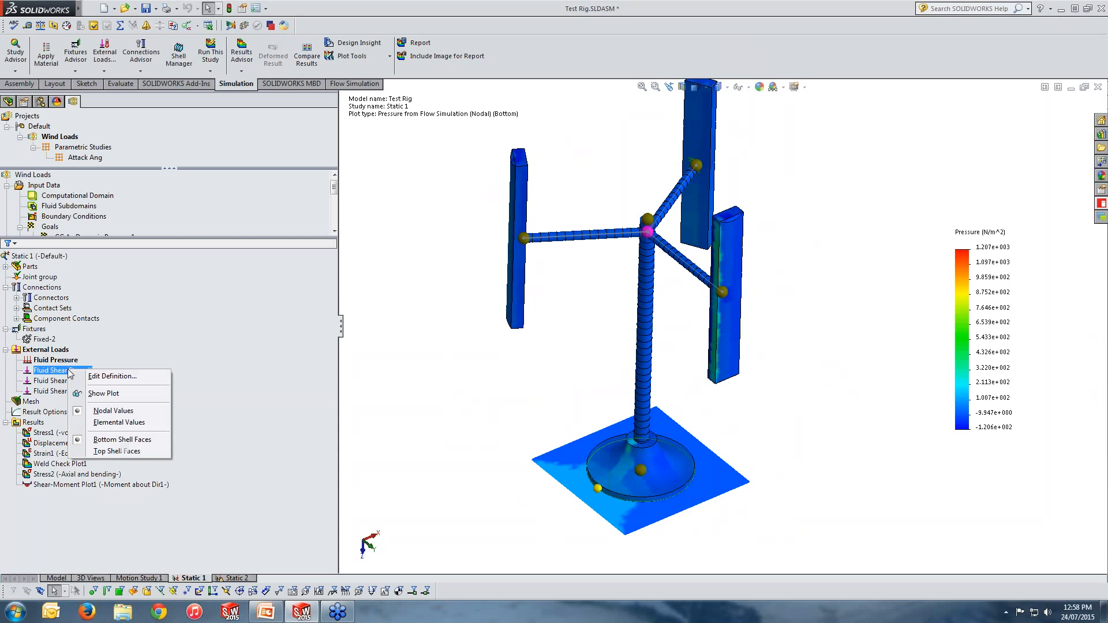
{"action": "left_click", "coordinate": [100, 396]}
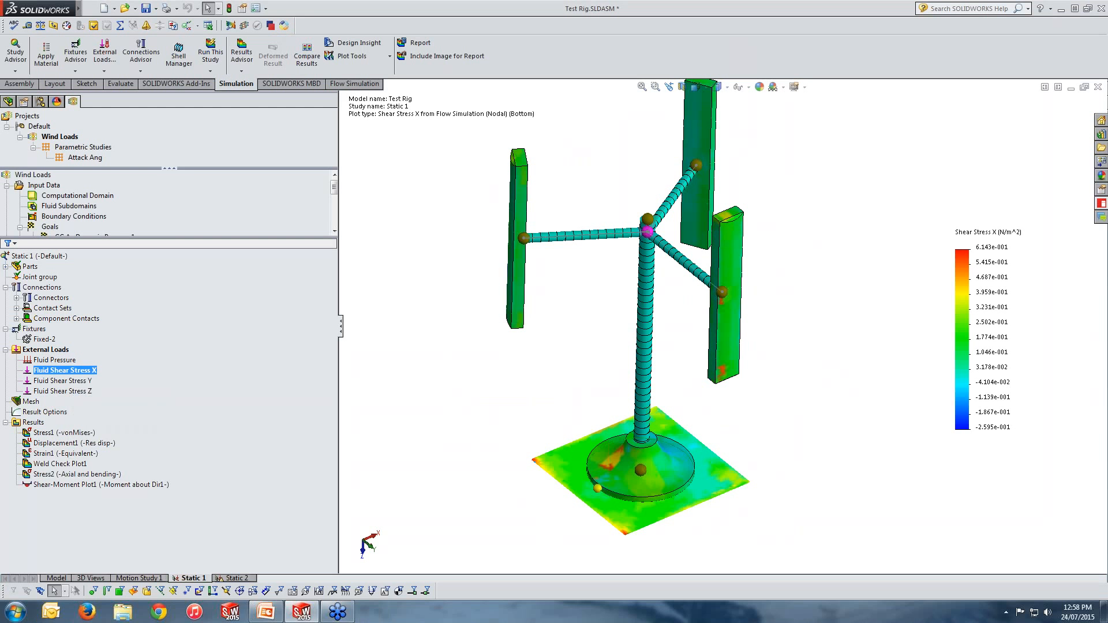
{"action": "left_click", "coordinate": [77, 380]}
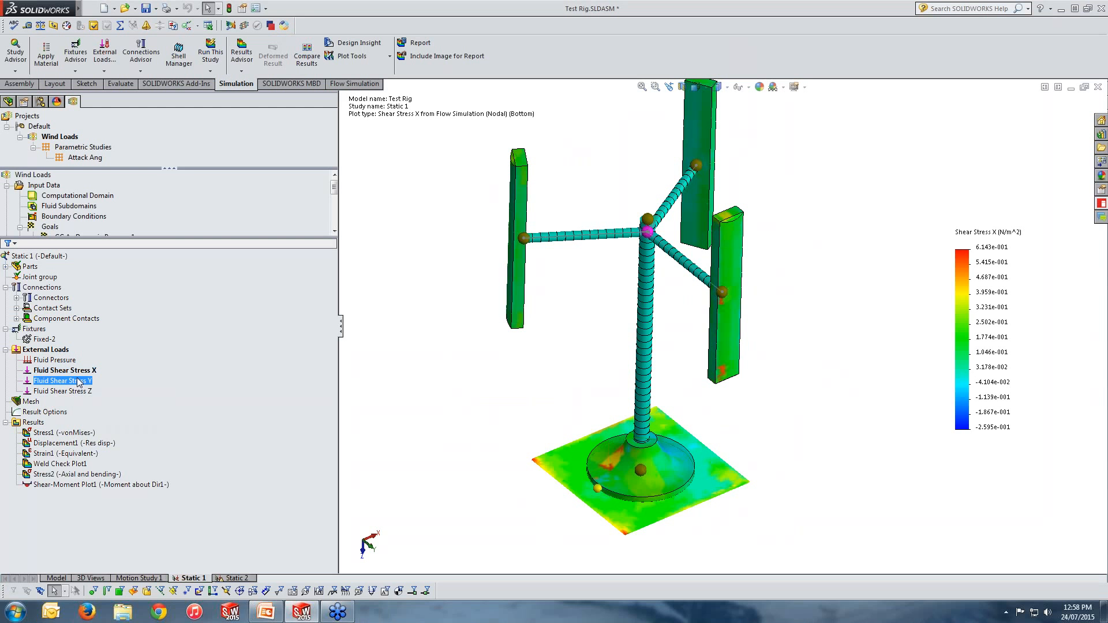
{"action": "right_click", "coordinate": [77, 380]}
{"action": "left_click", "coordinate": [113, 403]}
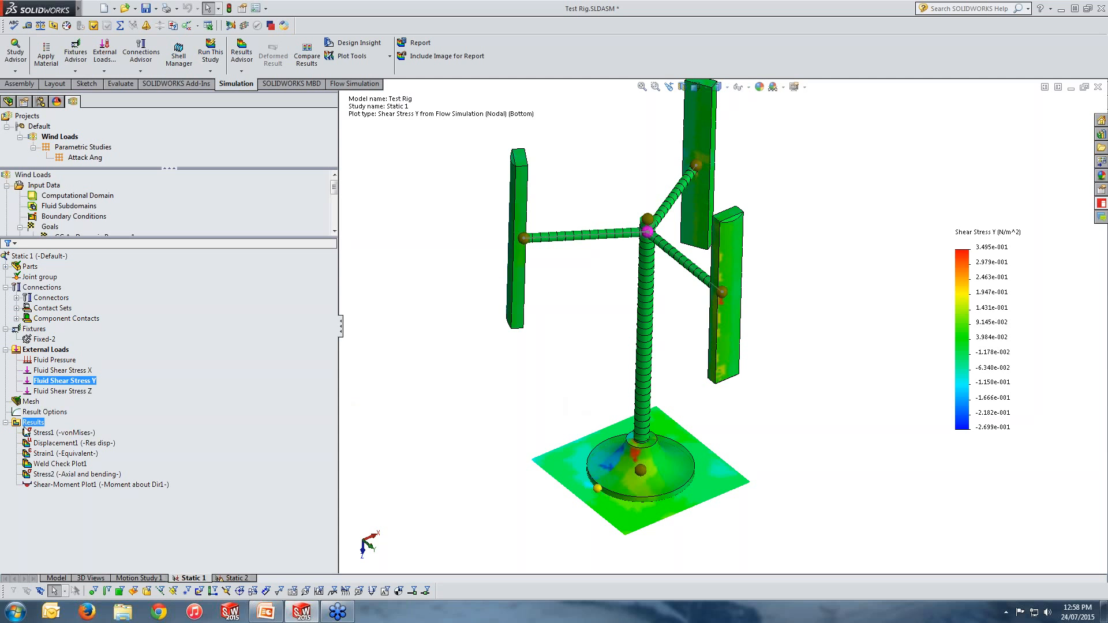
Step: Display the Stress1 von Mises plot and inspect the stresses around the base plate and stand
{"action": "double_click", "coordinate": [52, 433]}
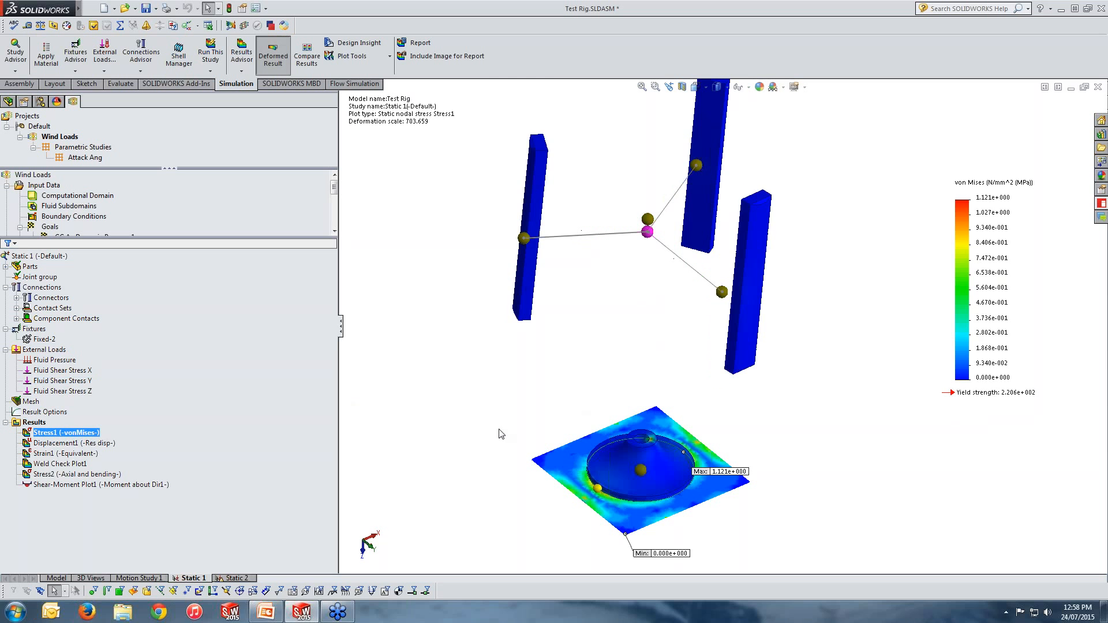
{"action": "middle_click_drag", "start_coordinate": [499, 429], "coordinate": [563, 357]}
{"action": "left_click", "coordinate": [110, 443], "text": "ctrl"}
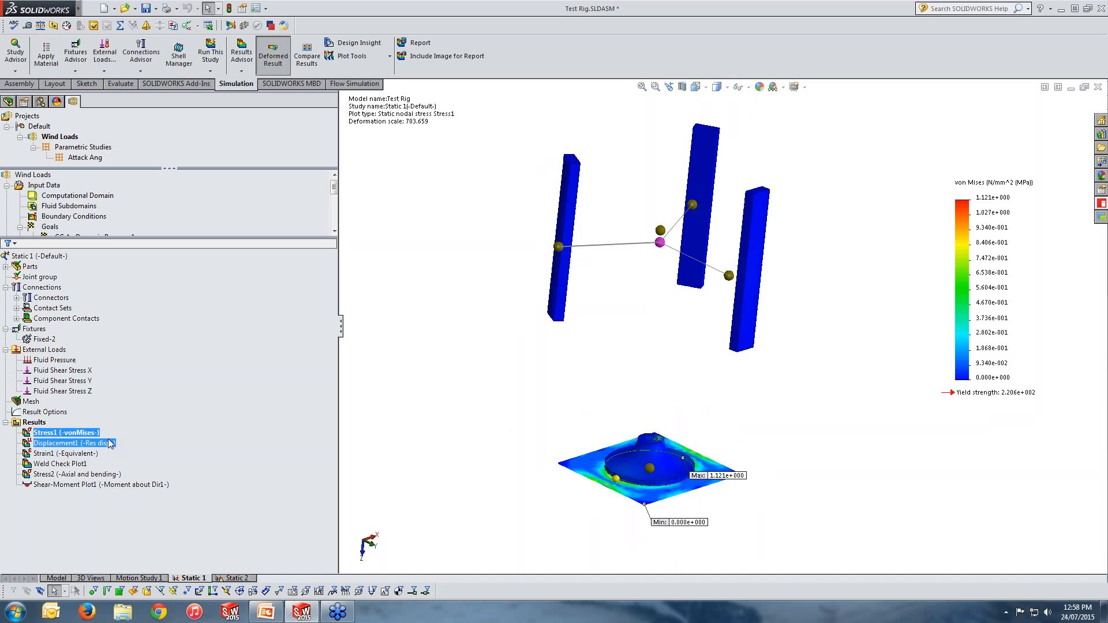
{"action": "left_click", "coordinate": [102, 443], "text": "ctrl"}
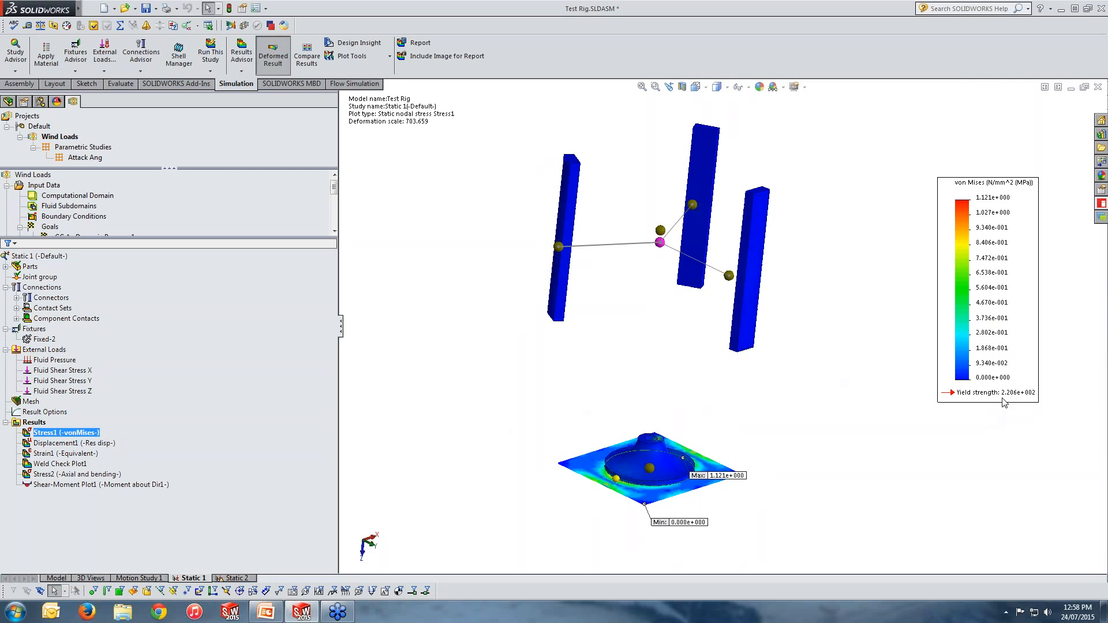
{"action": "scroll", "coordinate": [621, 465], "scroll_direction": "down", "scroll_amount": 10}
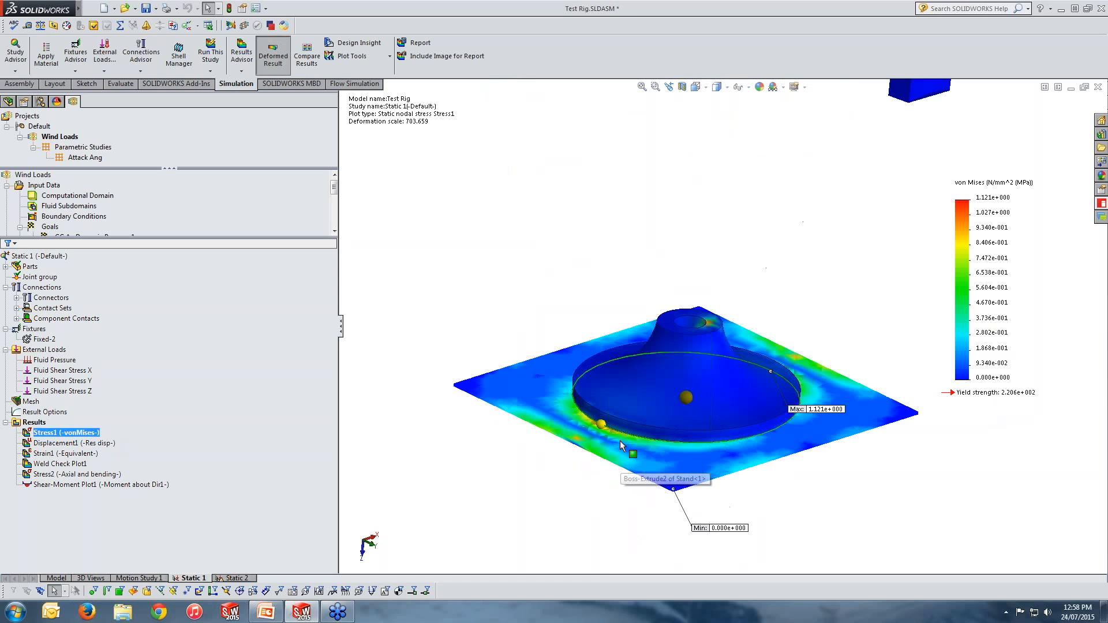
{"action": "middle_click_drag", "start_coordinate": [802, 371], "coordinate": [769, 400]}
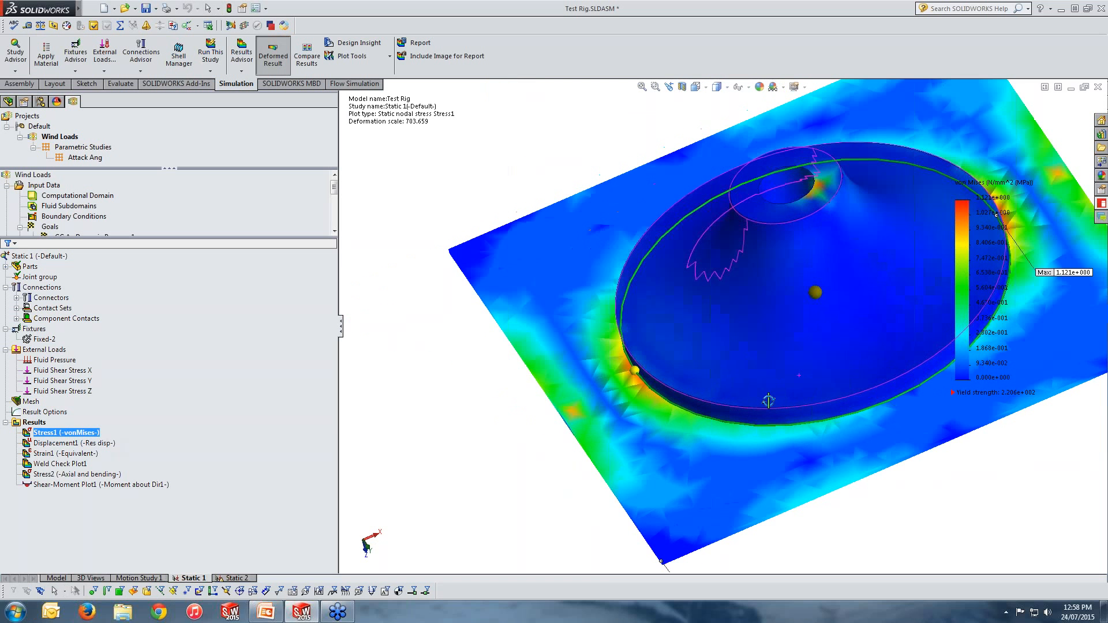
{"action": "middle_click_drag", "start_coordinate": [831, 216], "coordinate": [823, 269]}
{"action": "scroll", "coordinate": [860, 293], "scroll_direction": "up", "scroll_amount": 7}
{"action": "scroll", "coordinate": [806, 304], "scroll_direction": "up", "scroll_amount": 2}
{"action": "scroll", "coordinate": [823, 254], "scroll_direction": "up", "scroll_amount": 3}
{"action": "middle_click_drag", "start_coordinate": [826, 176], "coordinate": [746, 316], "text": "ctrl"}
{"action": "scroll", "coordinate": [745, 314], "scroll_direction": "down", "scroll_amount": 1}
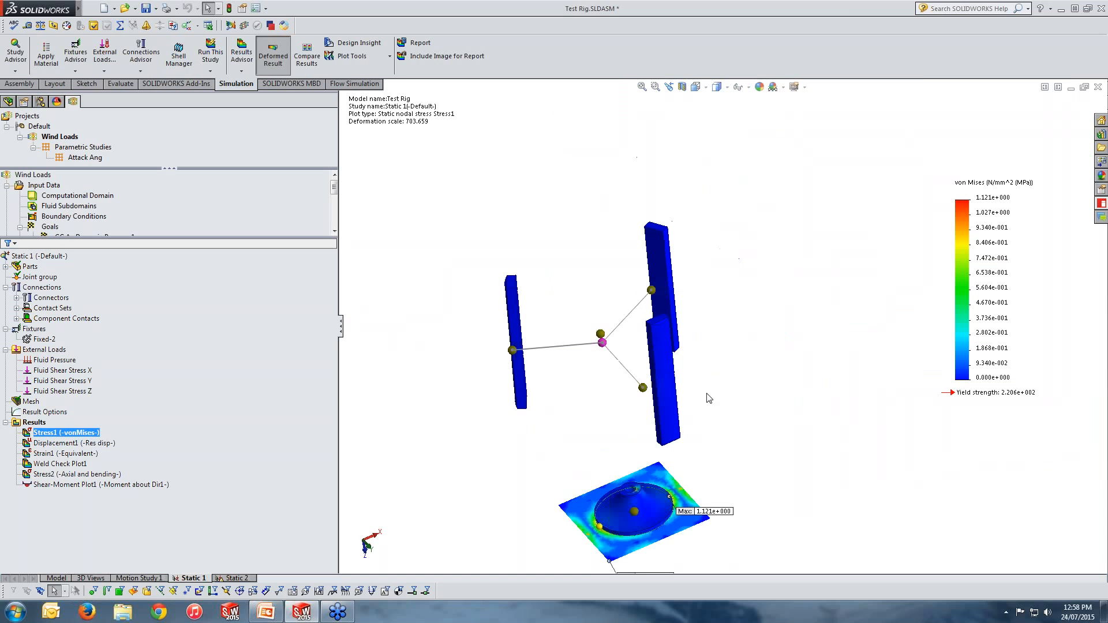
{"action": "mouse_move", "coordinate": [707, 395]}
{"action": "middle_mouse_down"}
{"action": "mouse_move", "coordinate": [715, 363]}
{"action": "mouse_move", "coordinate": [712, 377]}
{"action": "middle_mouse_up"}
{"action": "scroll", "coordinate": [645, 540], "scroll_direction": "down", "scroll_amount": 1}
{"action": "scroll", "coordinate": [655, 501], "scroll_direction": "up", "scroll_amount": 2}
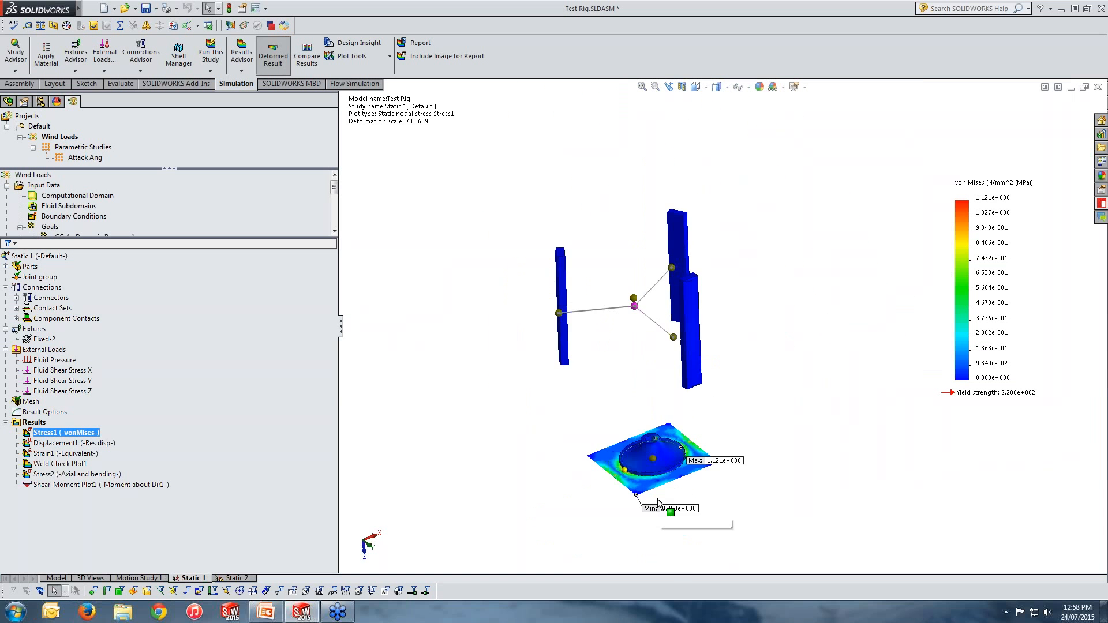
{"action": "scroll", "coordinate": [656, 500], "scroll_direction": "down", "scroll_amount": 1}
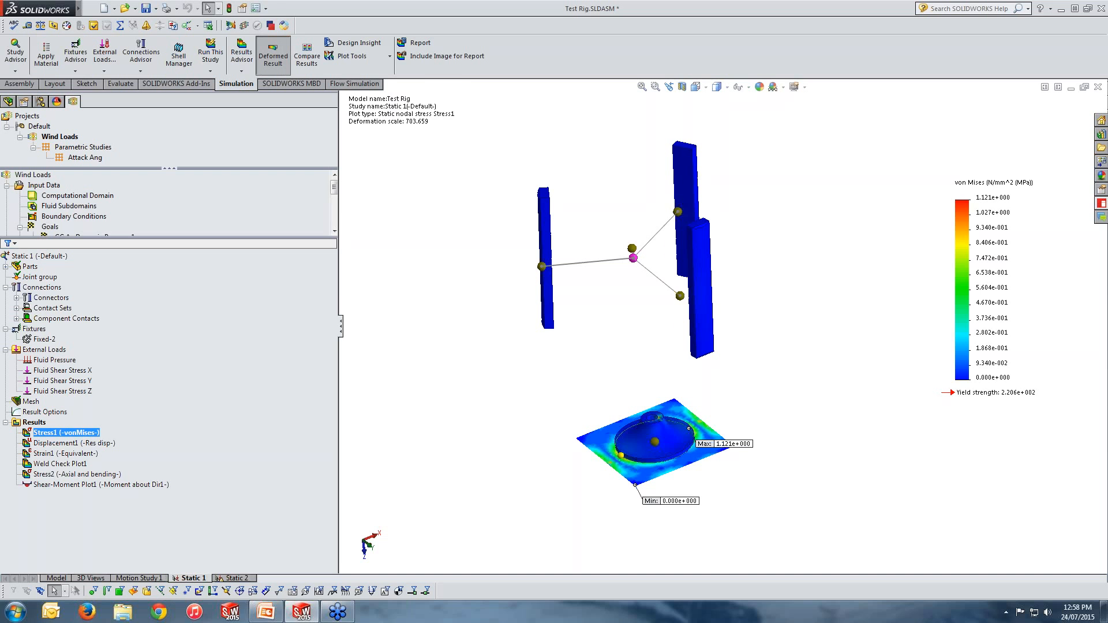
Step: Try to switch the Stress1 plot display from solids and shells to beams
{"action": "double_click", "coordinate": [58, 434]}
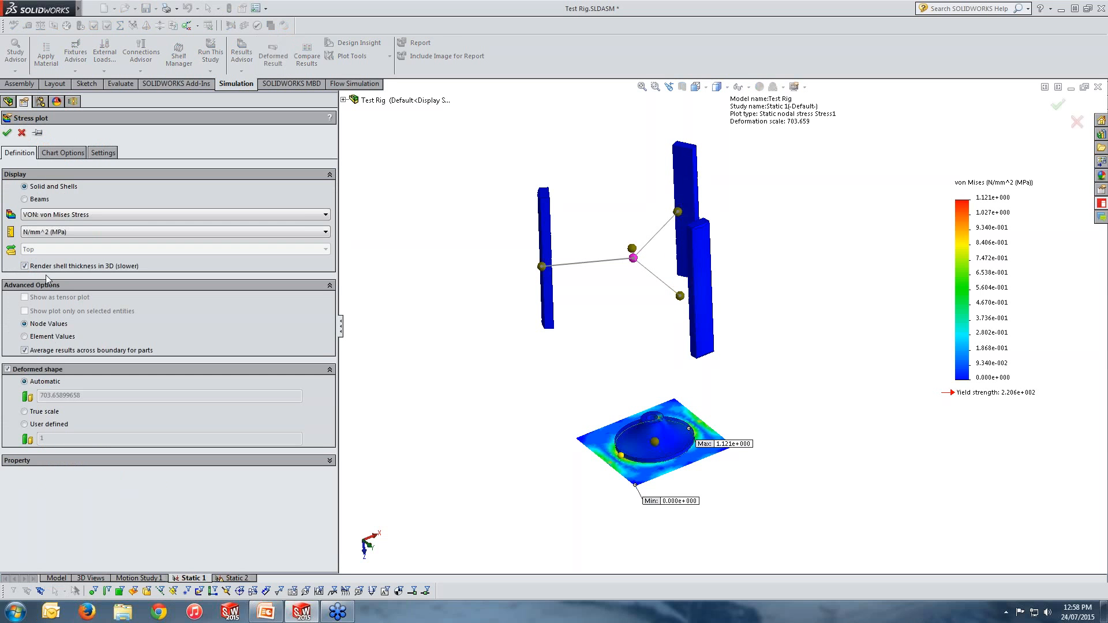
{"action": "left_click", "coordinate": [25, 199]}
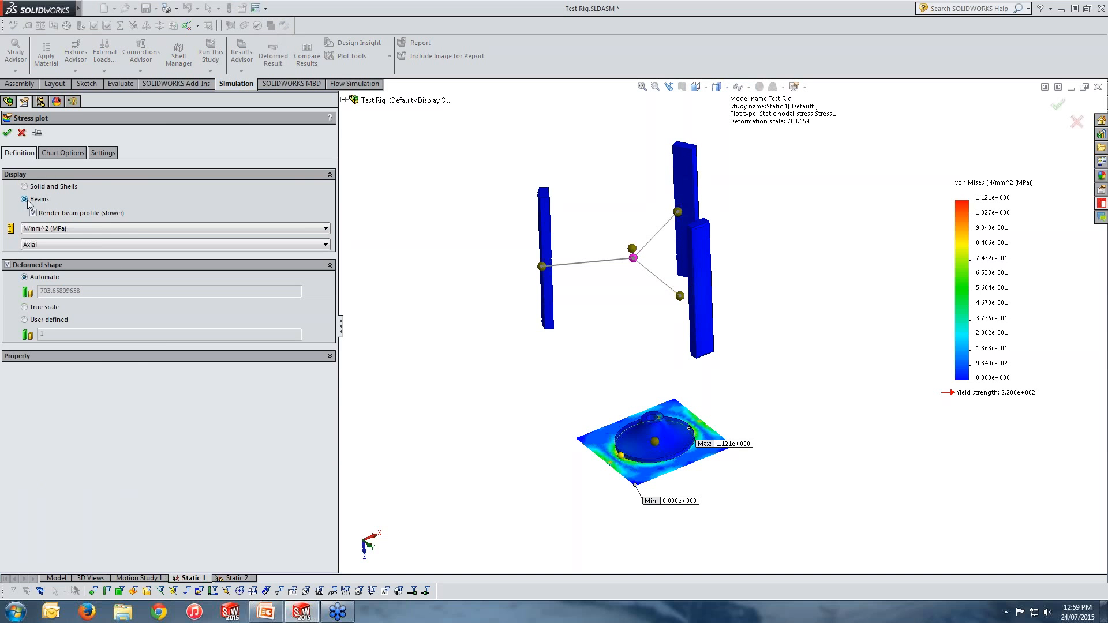
{"action": "left_click", "coordinate": [7, 132]}
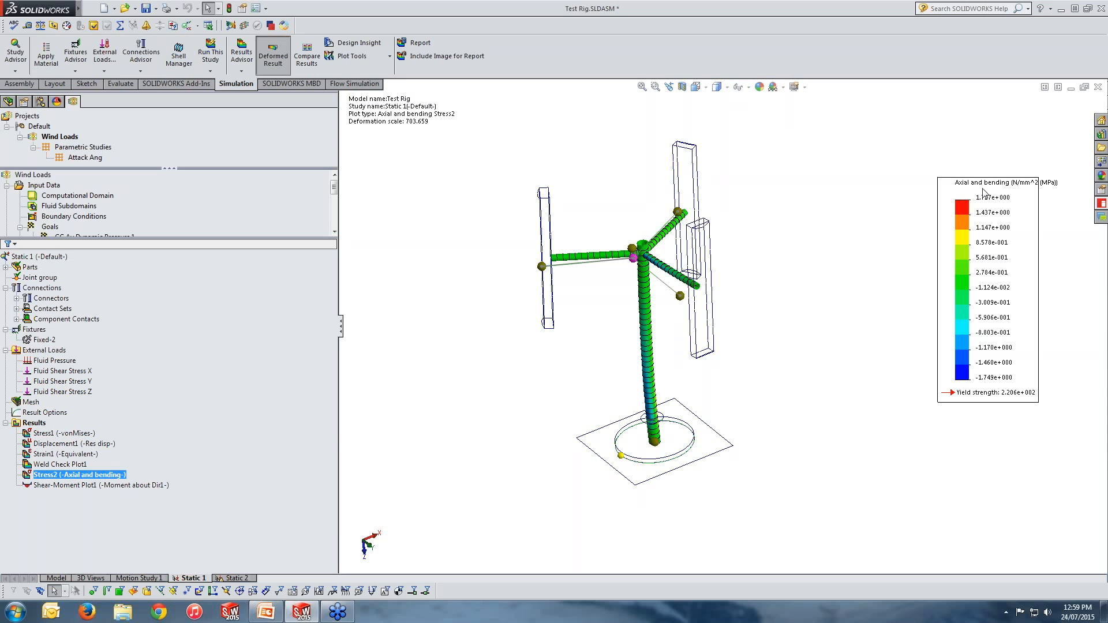
Step: Edit the Stress2 beam stress plot to show Shear in DIR 2
{"action": "right_click", "coordinate": [122, 474]}
{"action": "left_click", "coordinate": [163, 312]}
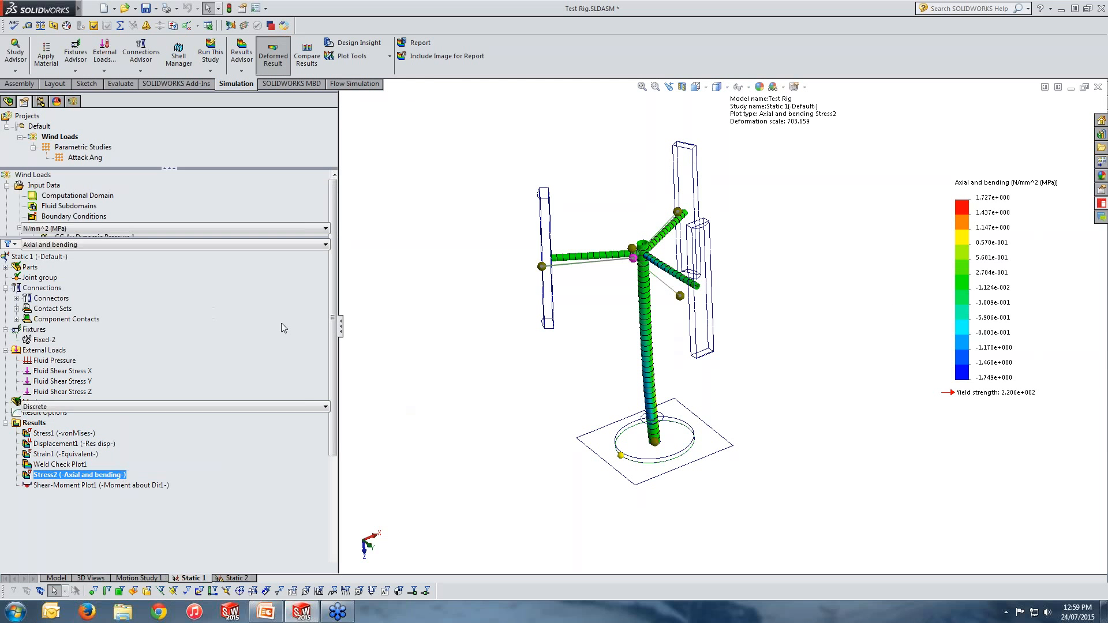
{"action": "left_click", "coordinate": [52, 245]}
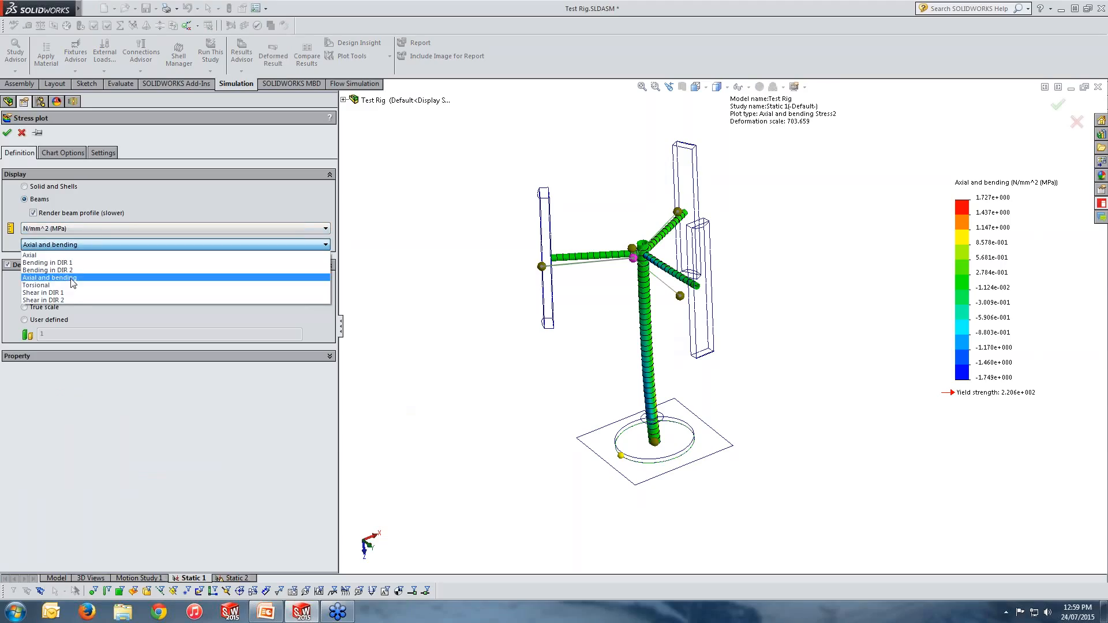
{"action": "left_click", "coordinate": [71, 300]}
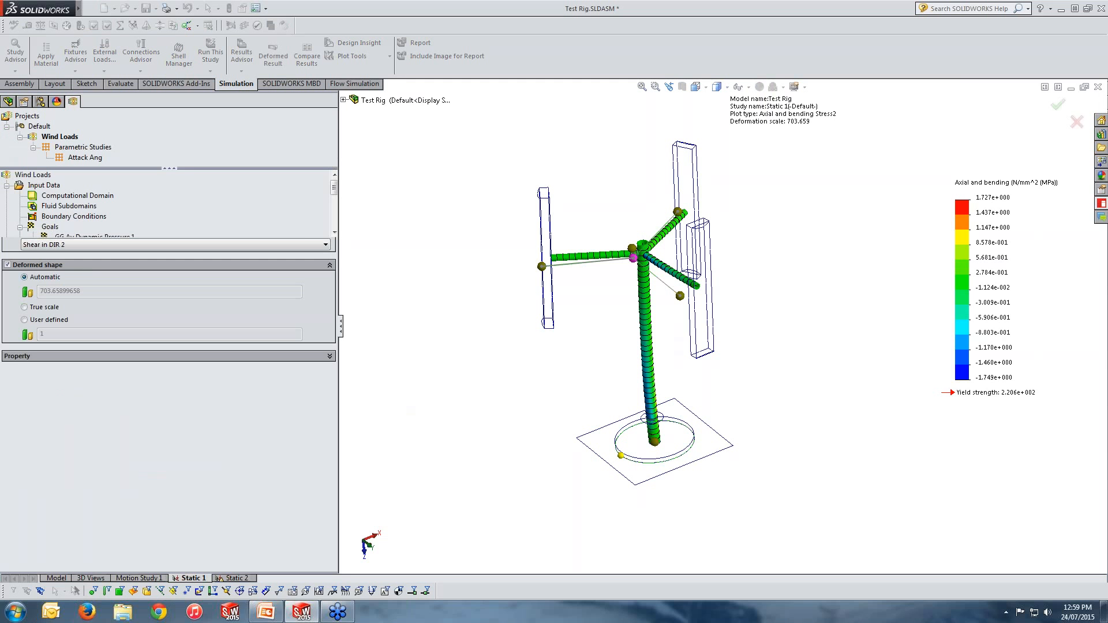
{"action": "key", "text": "Return"}
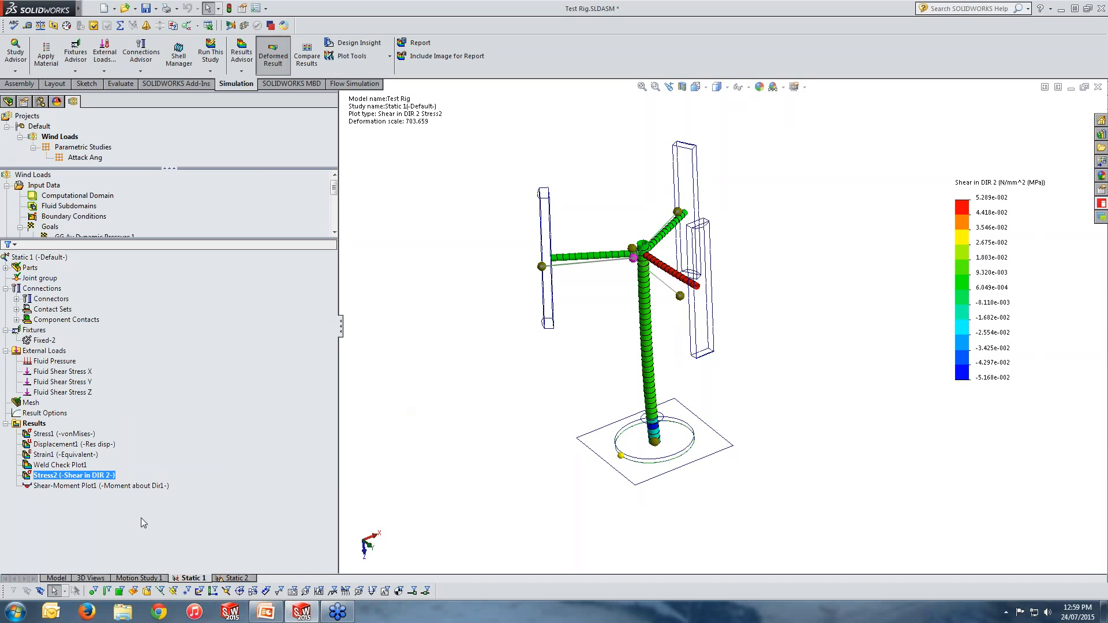
Step: Display the Stress1 plot and then the Displacement1 resultant displacement plot
{"action": "left_click", "coordinate": [54, 435]}
{"action": "double_click", "coordinate": [55, 435]}
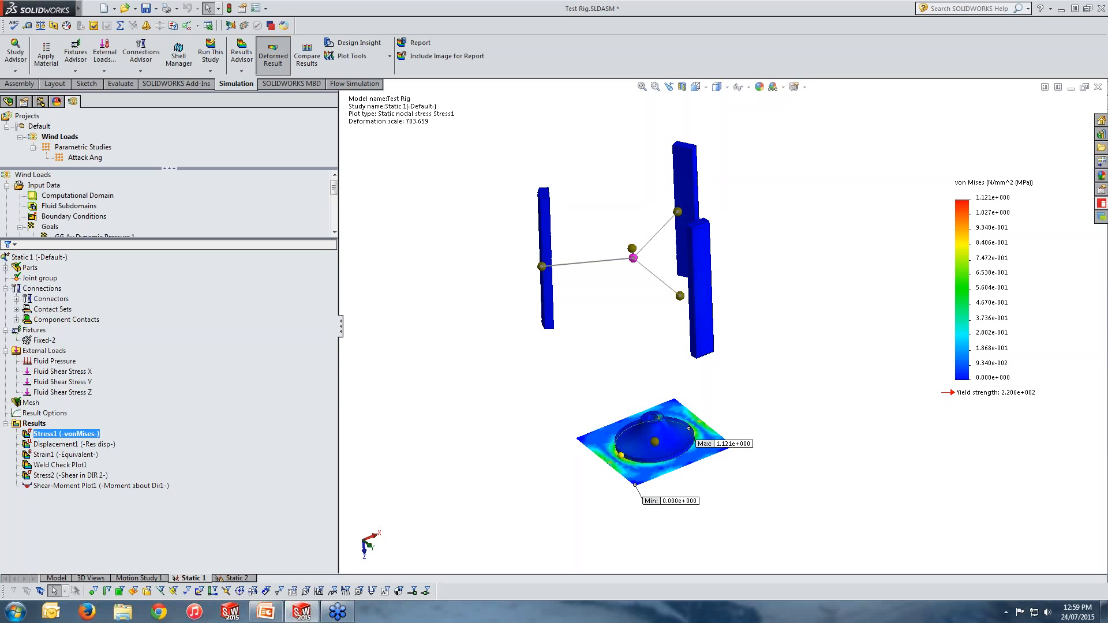
{"action": "left_click", "coordinate": [67, 445]}
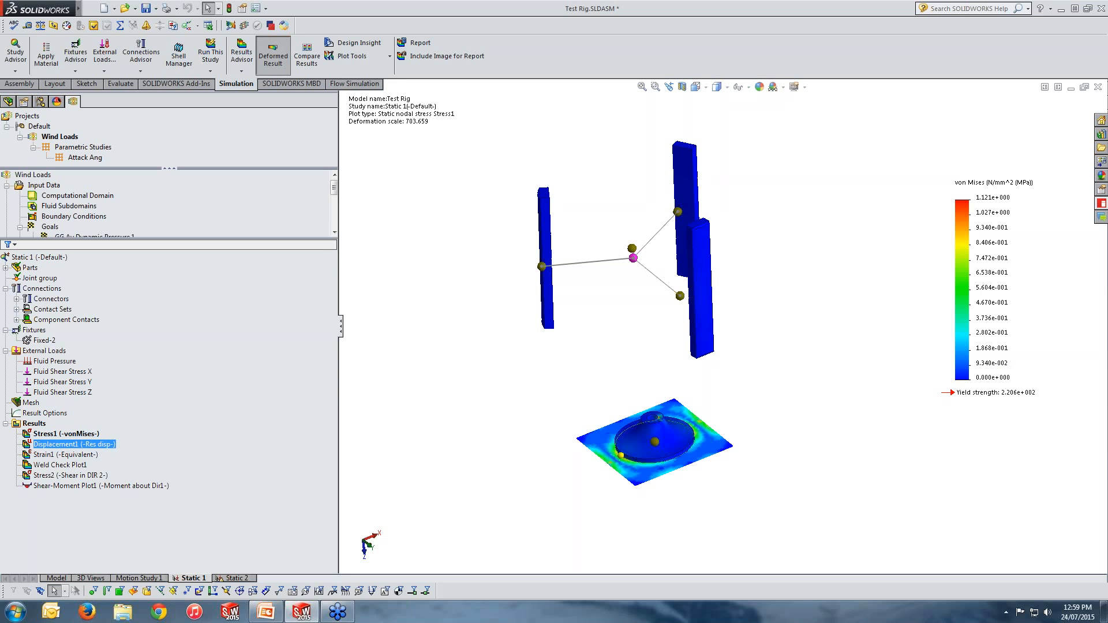
{"action": "double_click", "coordinate": [96, 446]}
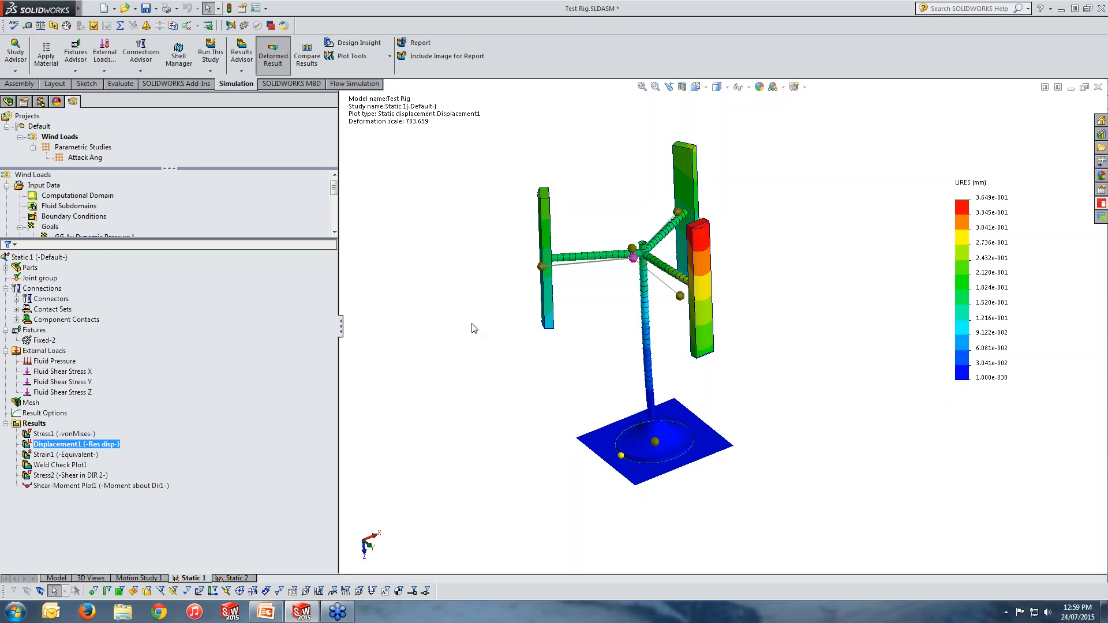
Step: Animate the Displacement1 plot, view it from below, and close the animation
{"action": "left_click", "coordinate": [104, 434], "text": "ctrl"}
{"action": "left_click", "coordinate": [103, 444]}
{"action": "right_click", "coordinate": [102, 443]}
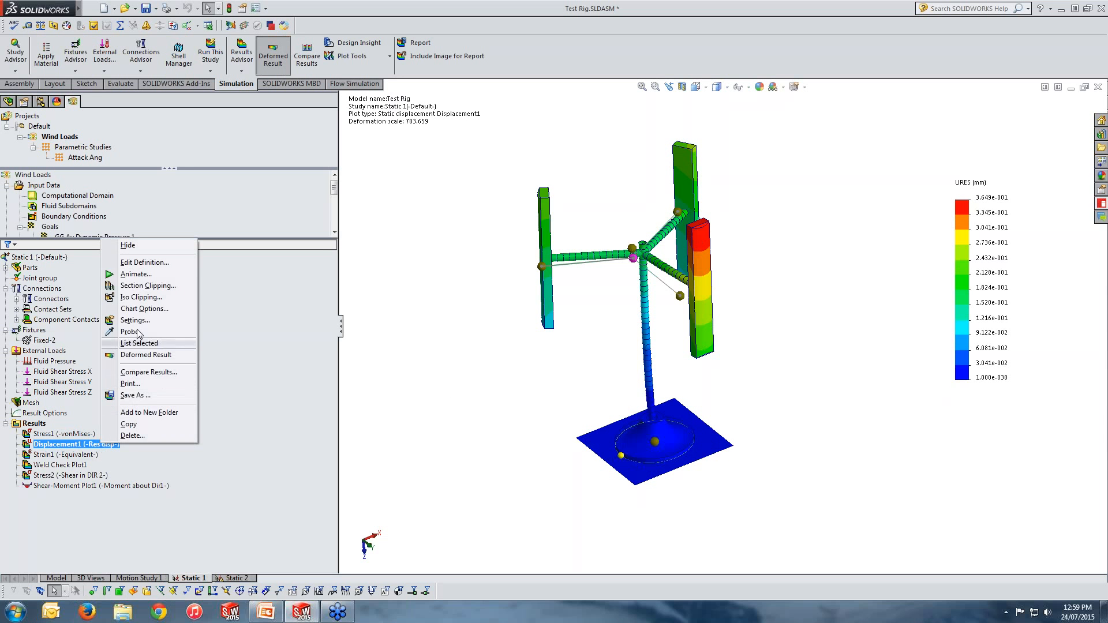
{"action": "left_click", "coordinate": [139, 275]}
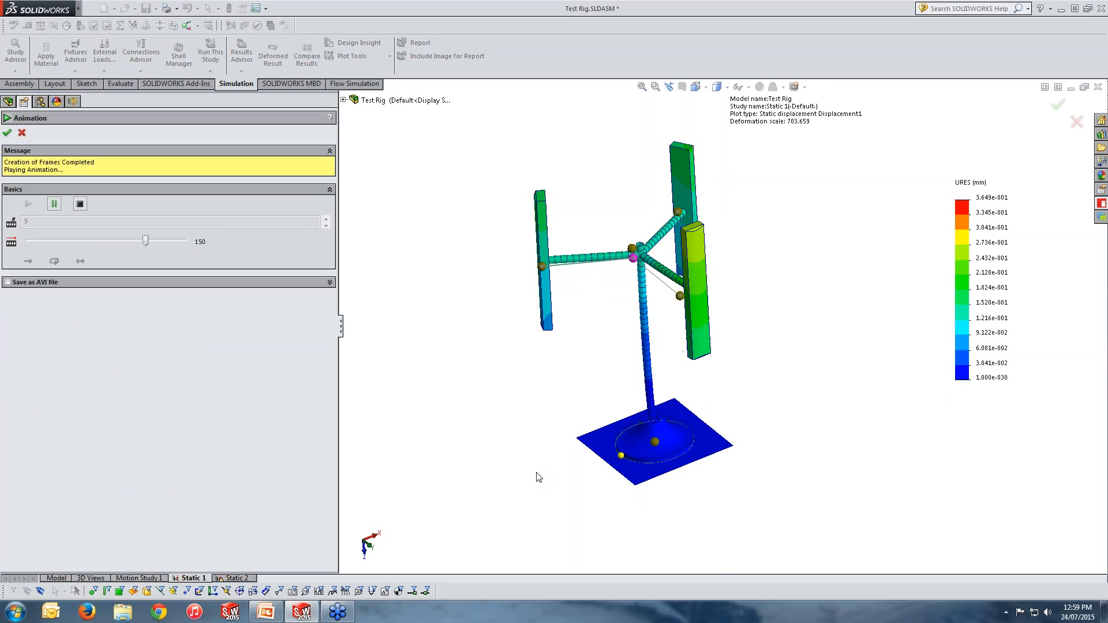
{"action": "middle_click_drag", "start_coordinate": [635, 514], "coordinate": [741, 589]}
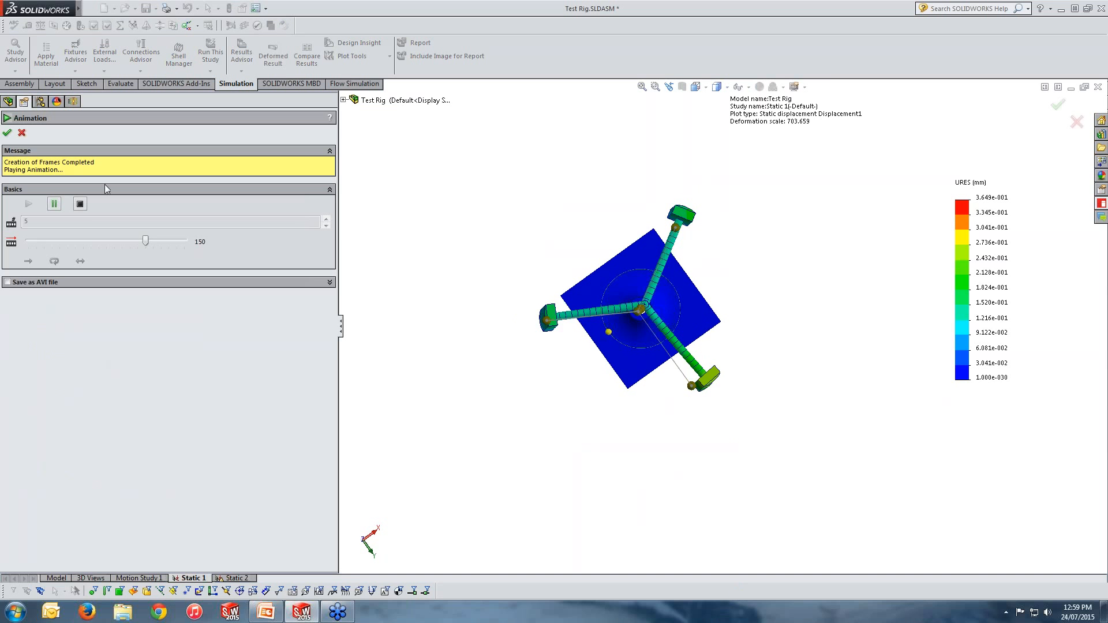
{"action": "left_click", "coordinate": [21, 133]}
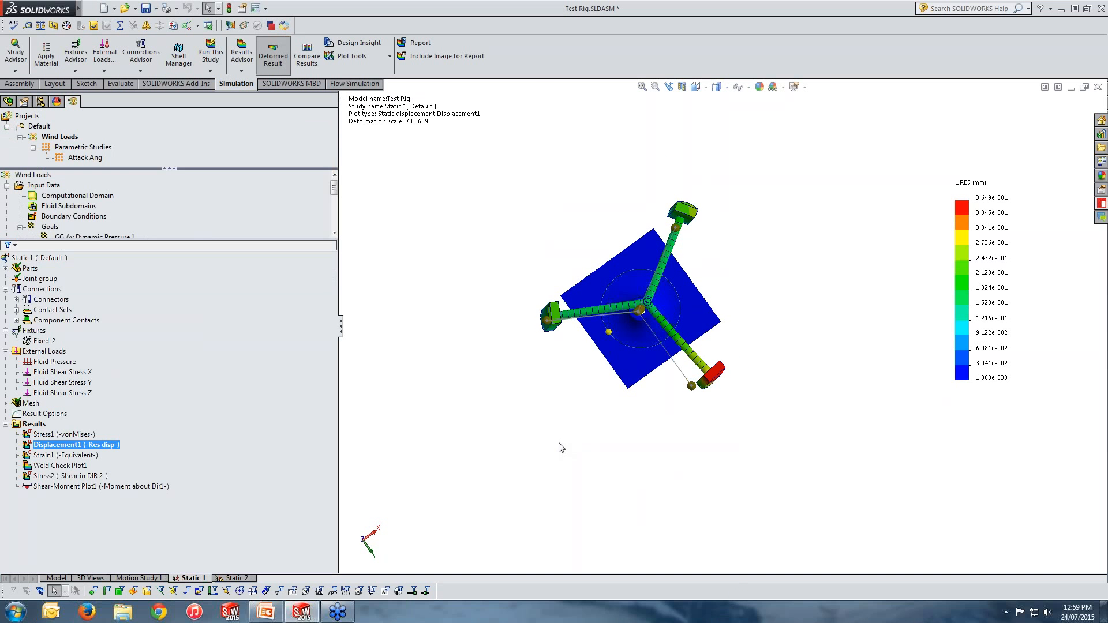
Step: Define a beam diagram showing Moment about Dir1 for the selected vertical stand beam only
{"action": "middle_click_drag", "start_coordinate": [561, 448], "coordinate": [547, 367]}
{"action": "scroll", "coordinate": [736, 465], "scroll_direction": "up", "scroll_amount": 2}
{"action": "scroll", "coordinate": [736, 466], "scroll_direction": "down", "scroll_amount": 2}
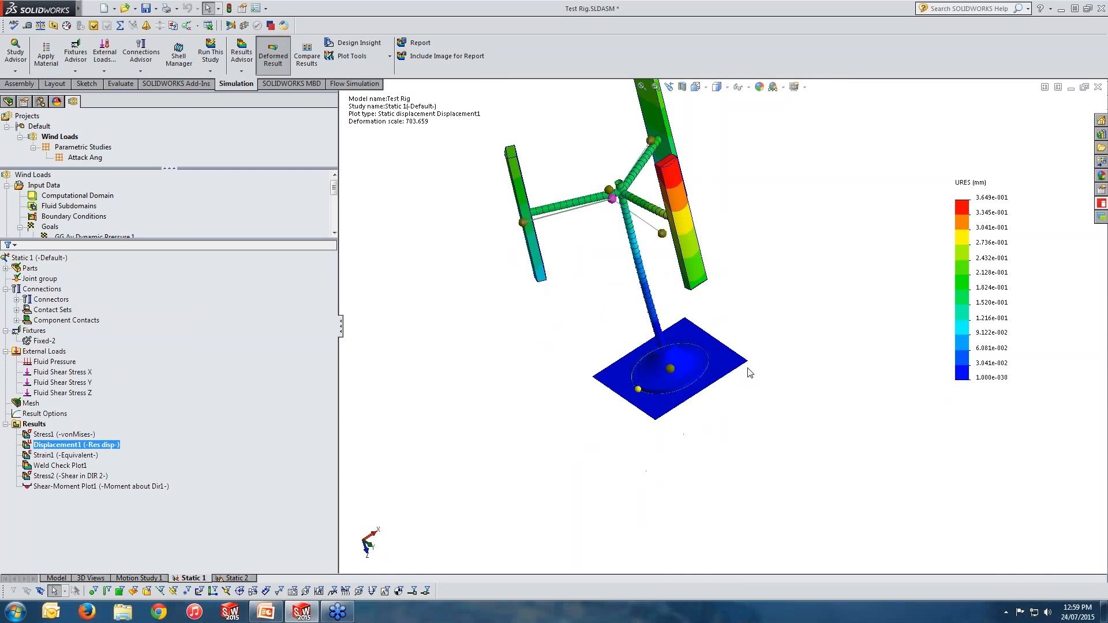
{"action": "middle_click_drag", "start_coordinate": [749, 372], "coordinate": [754, 291]}
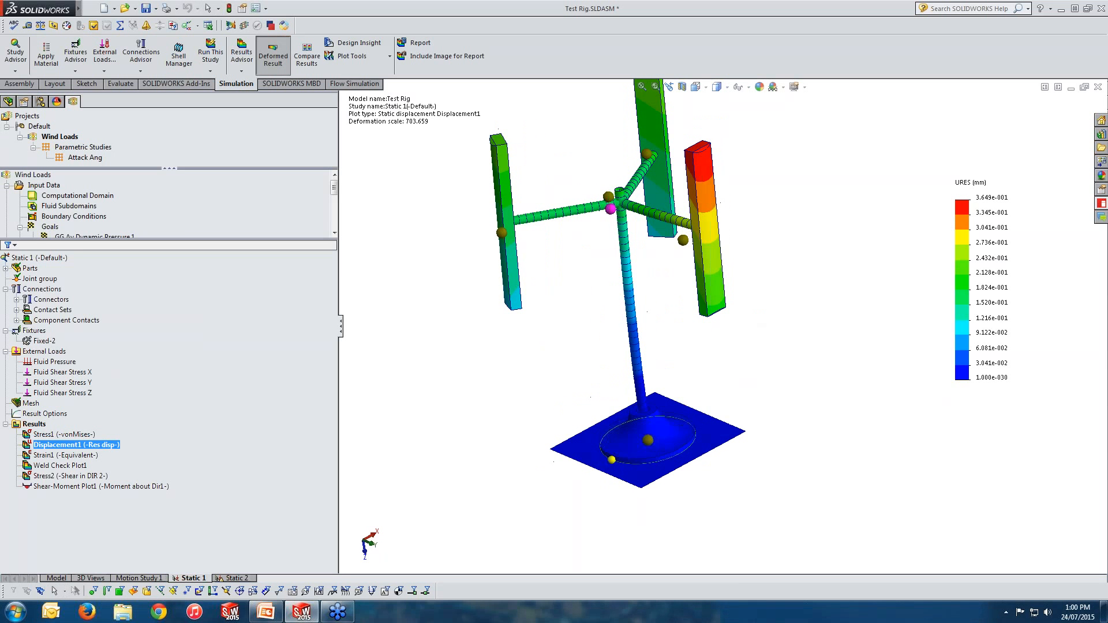
{"action": "right_click", "coordinate": [34, 424]}
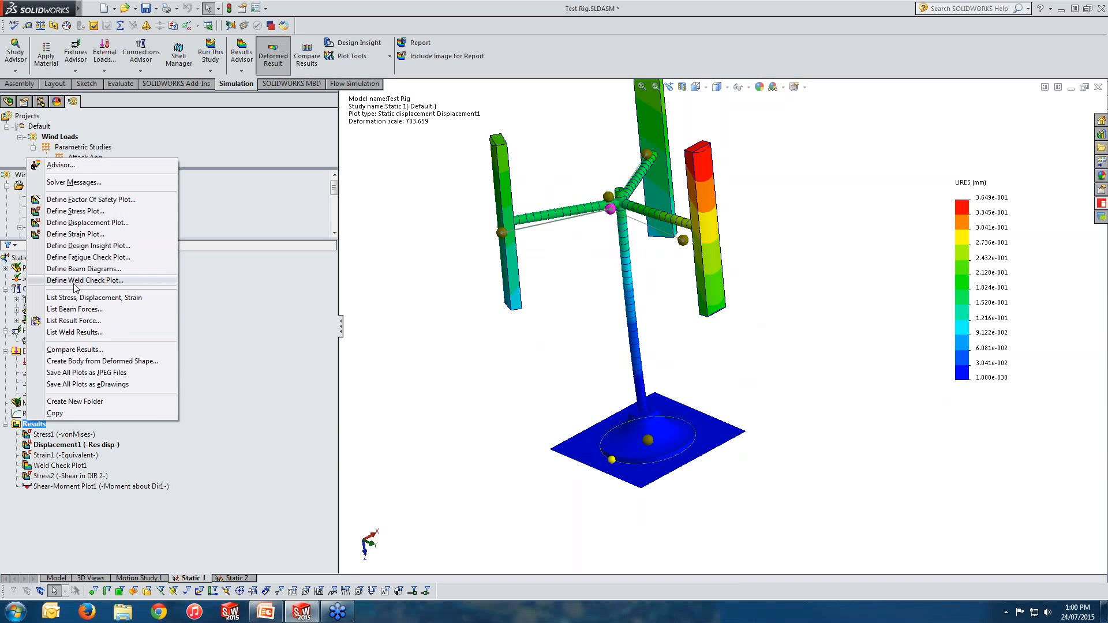
{"action": "left_click", "coordinate": [86, 270]}
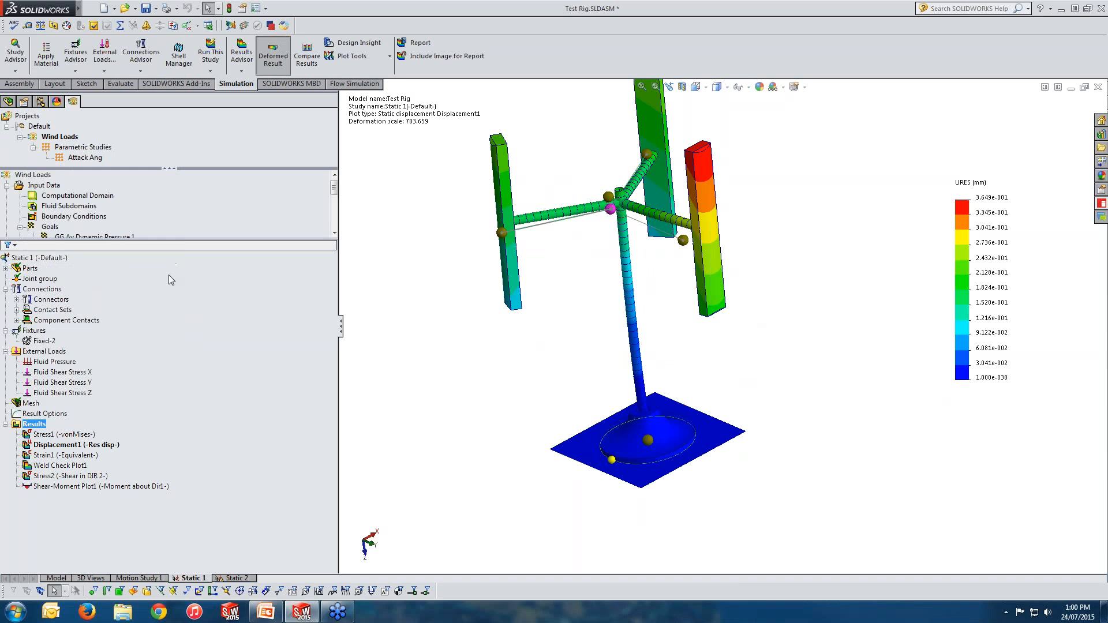
{"action": "left_click", "coordinate": [82, 190]}
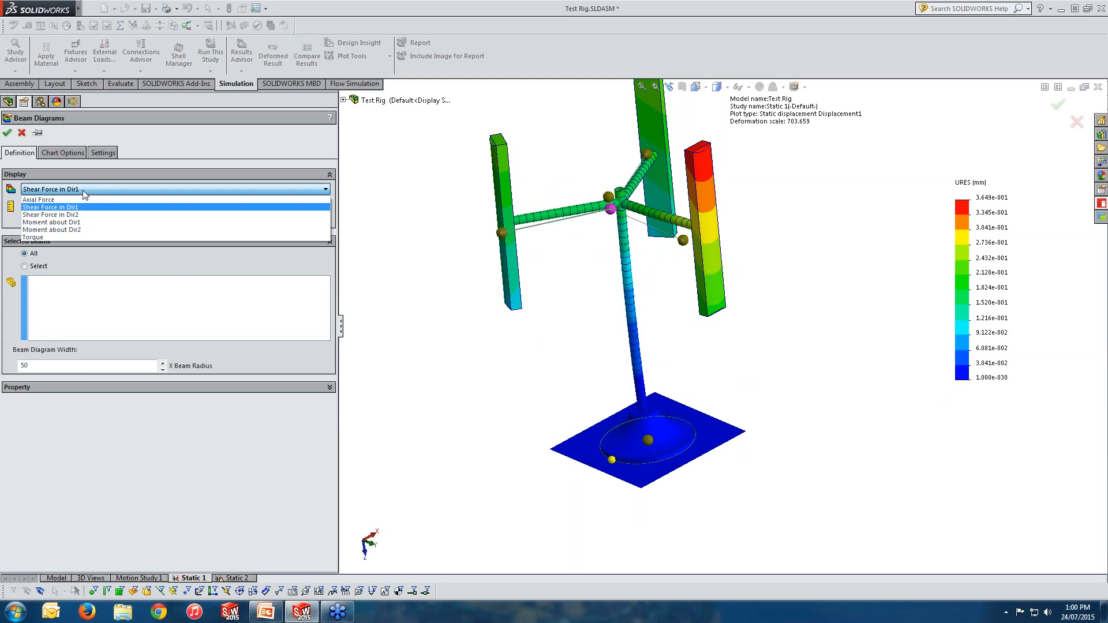
{"action": "left_click", "coordinate": [75, 192]}
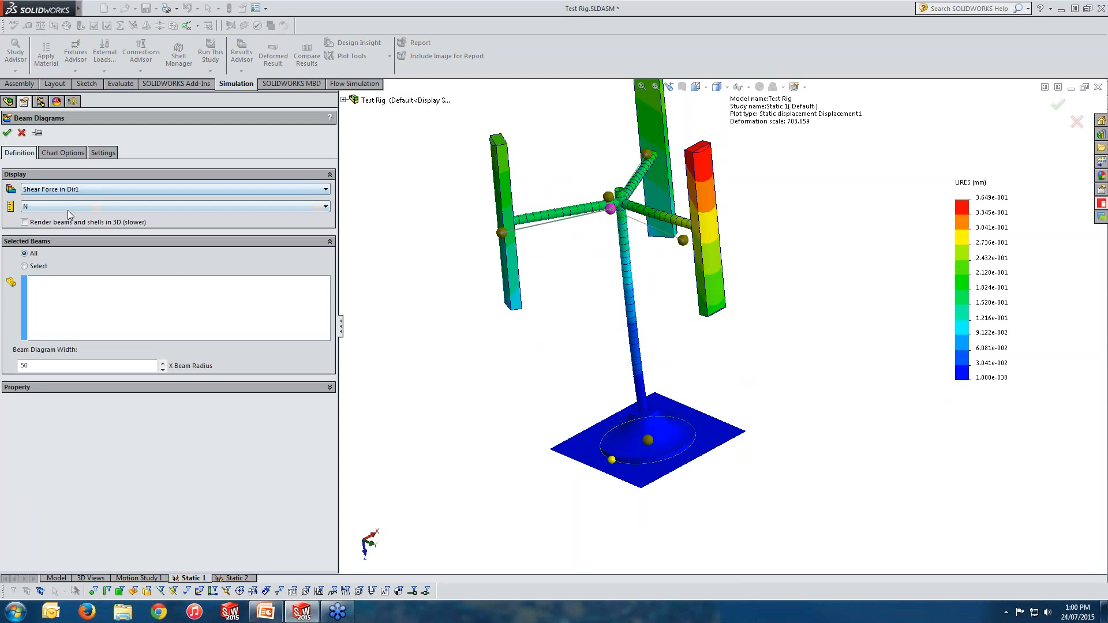
{"action": "left_click", "coordinate": [67, 191]}
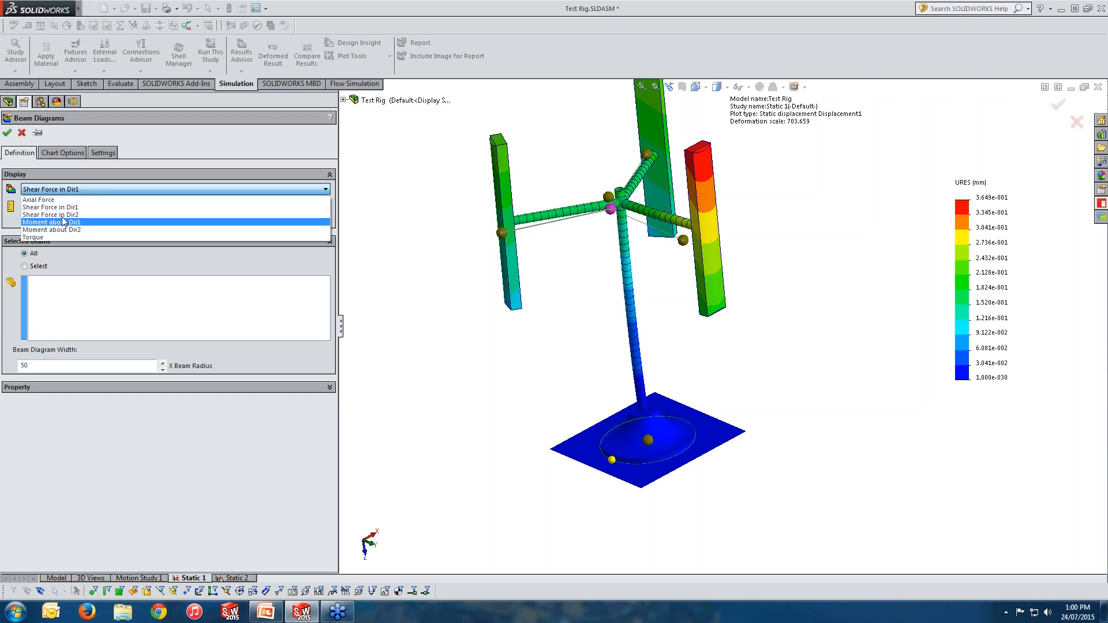
{"action": "left_click", "coordinate": [63, 224]}
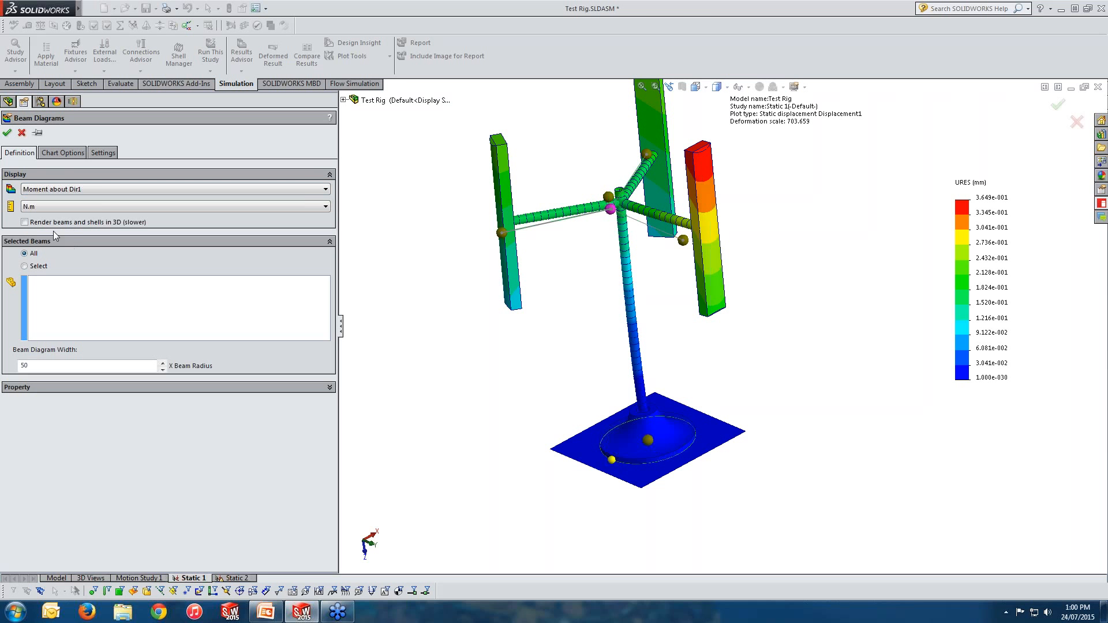
{"action": "left_click", "coordinate": [61, 313]}
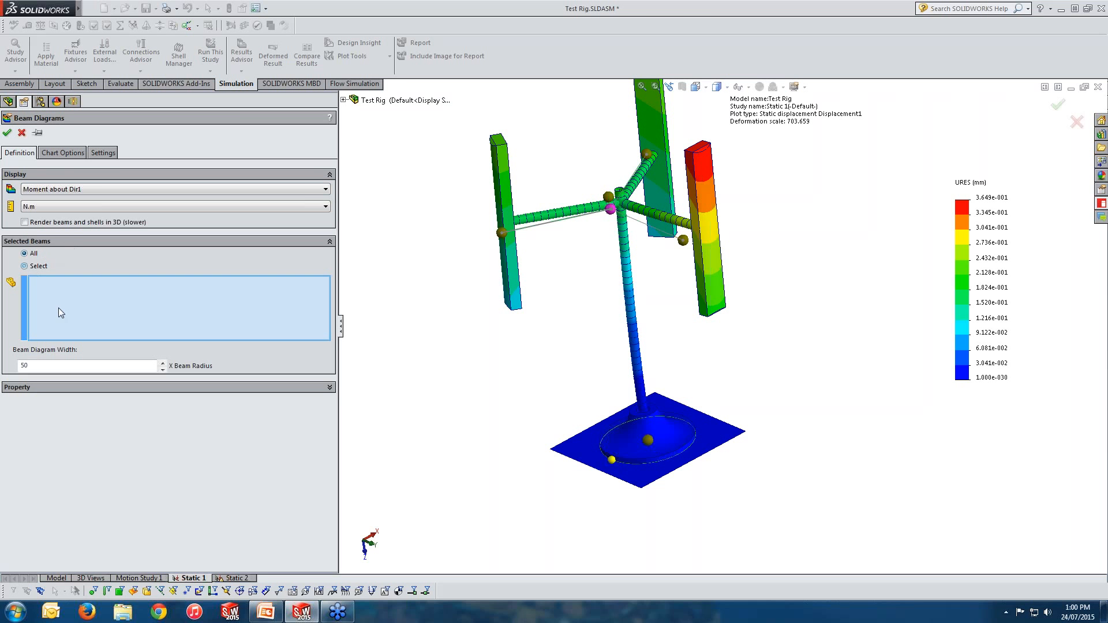
{"action": "left_click", "coordinate": [627, 322]}
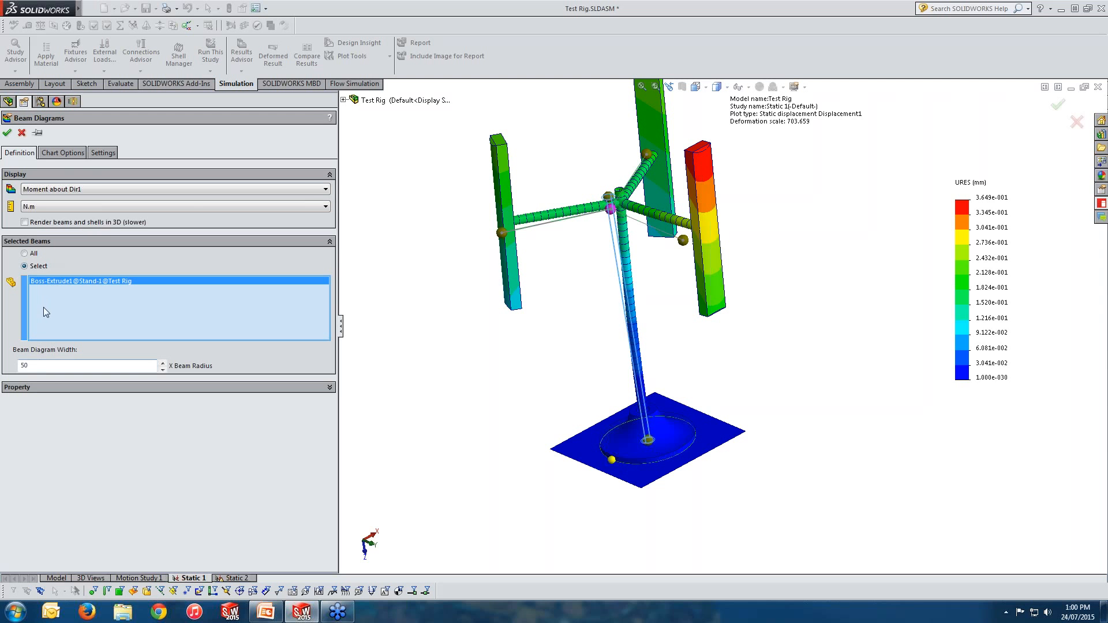
{"action": "left_click", "coordinate": [22, 134]}
Step: Display the Shear-Moment Plot1 beam diagram
{"action": "left_click", "coordinate": [78, 477]}
{"action": "left_click", "coordinate": [77, 488]}
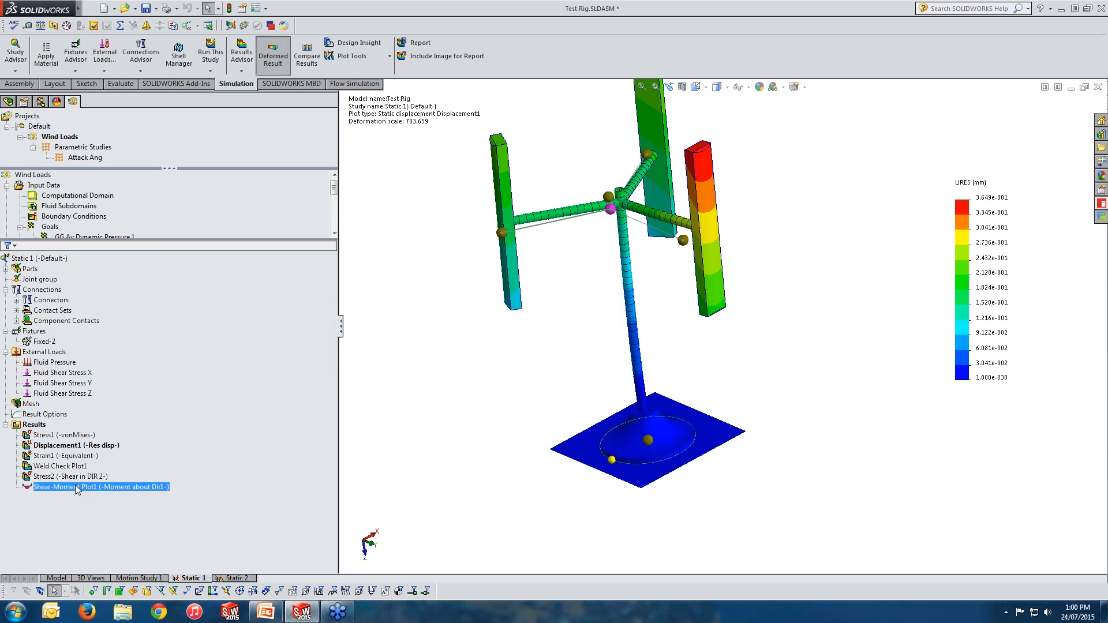
{"action": "double_click", "coordinate": [77, 488]}
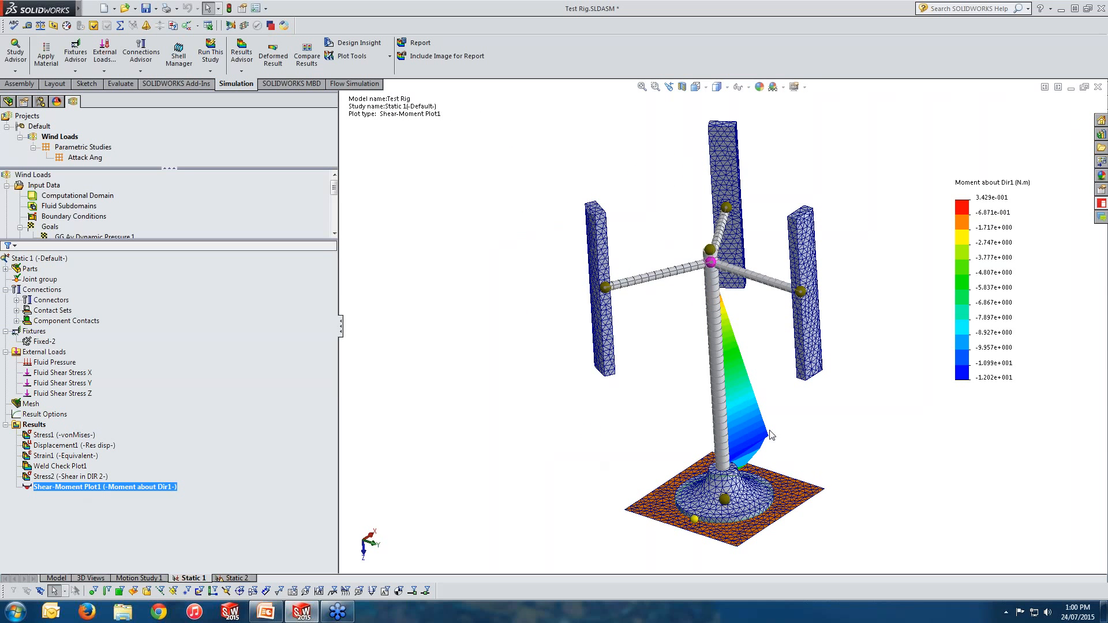
{"action": "middle_click_drag", "start_coordinate": [772, 435], "coordinate": [823, 418]}
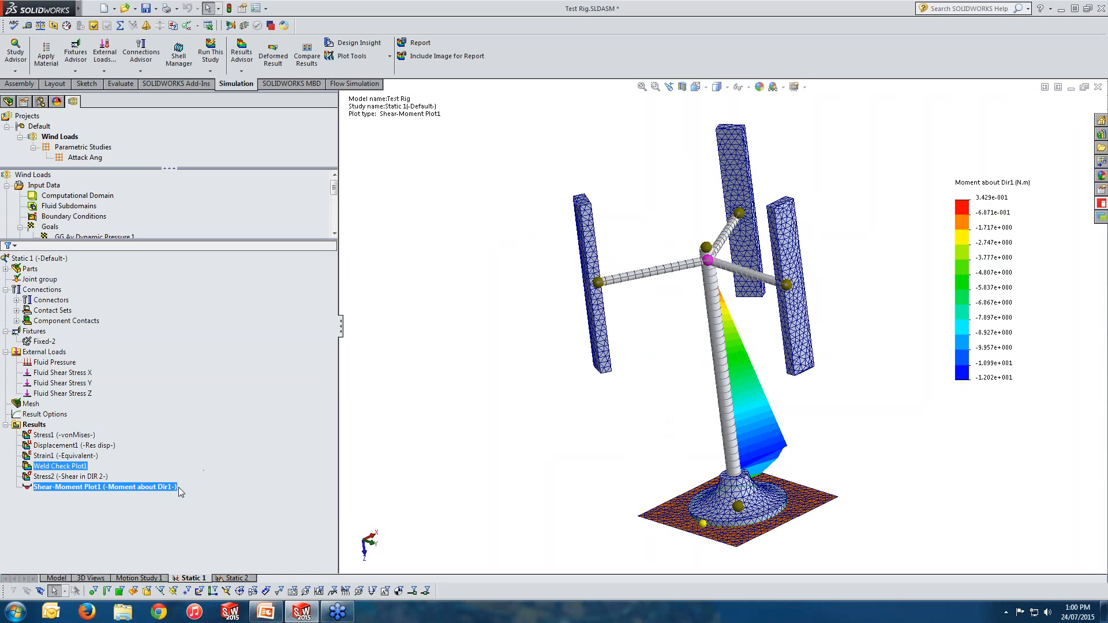
Step: Edit Shear-Moment Plot1 to add one of the turbine arm beams to the selected beams
{"action": "double_click", "coordinate": [158, 488]}
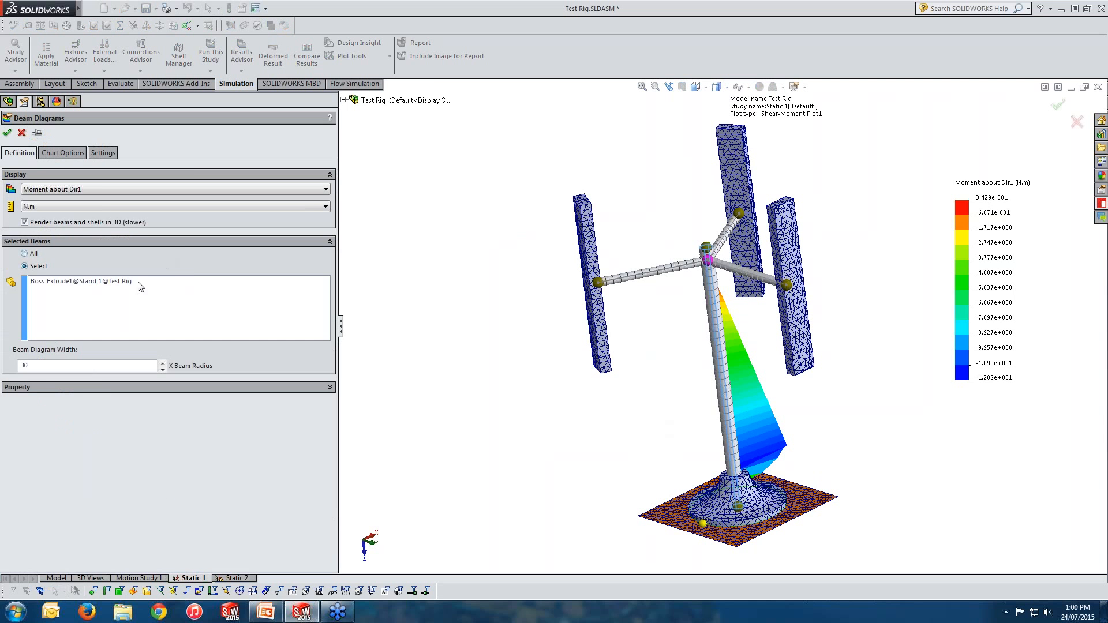
{"action": "left_click", "coordinate": [139, 302]}
{"action": "left_click", "coordinate": [636, 277]}
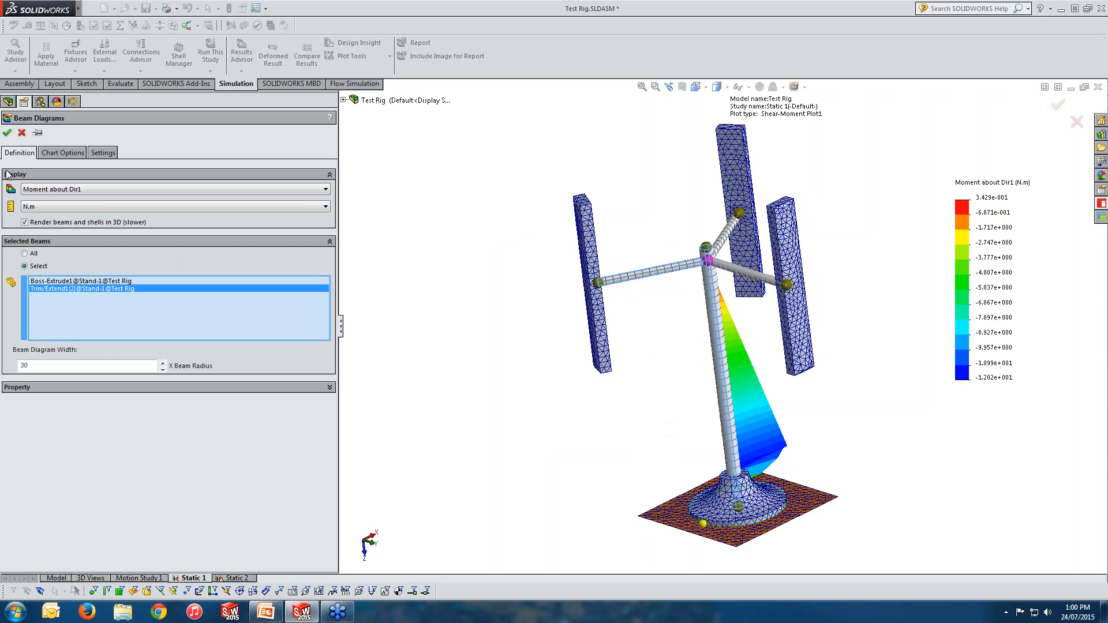
{"action": "left_click", "coordinate": [7, 133]}
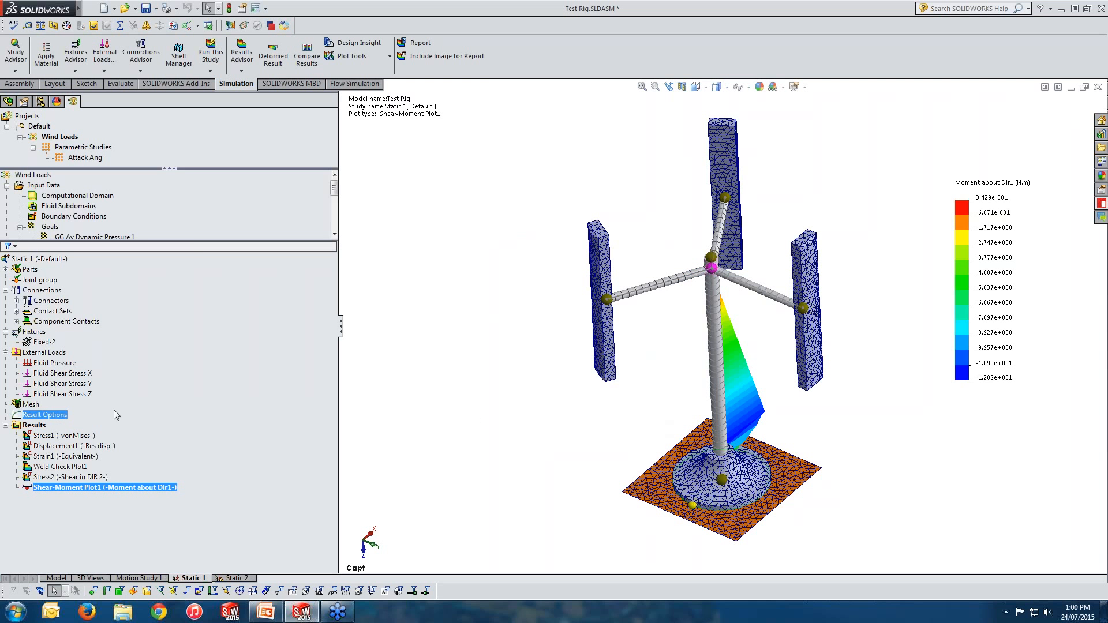
Step: List the beam forces of the study in SI units
{"action": "right_click", "coordinate": [37, 424]}
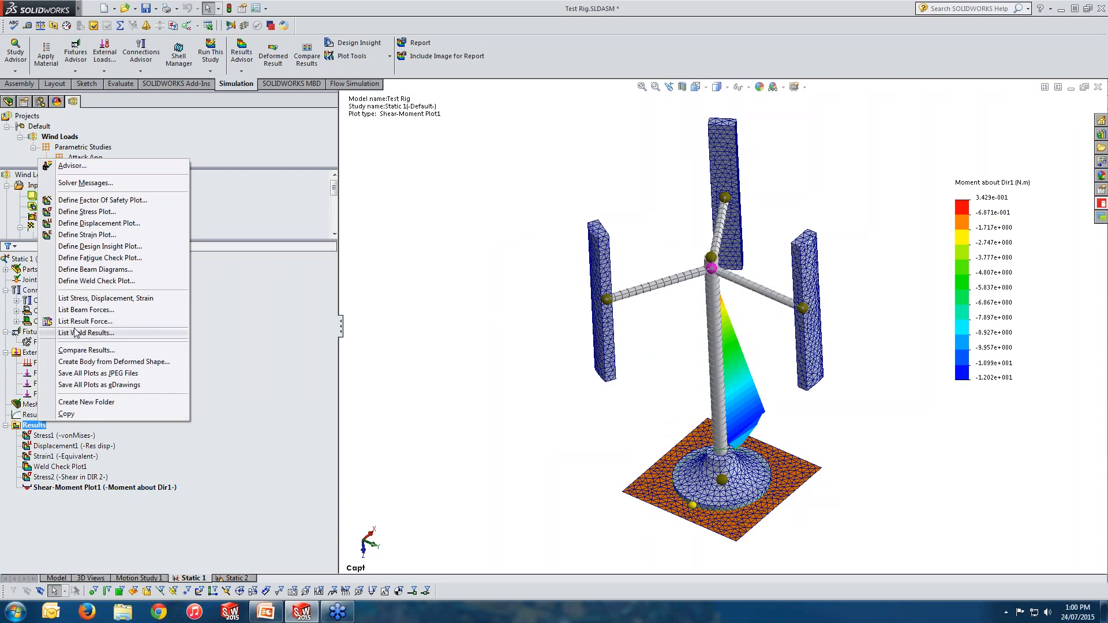
{"action": "left_click", "coordinate": [75, 310]}
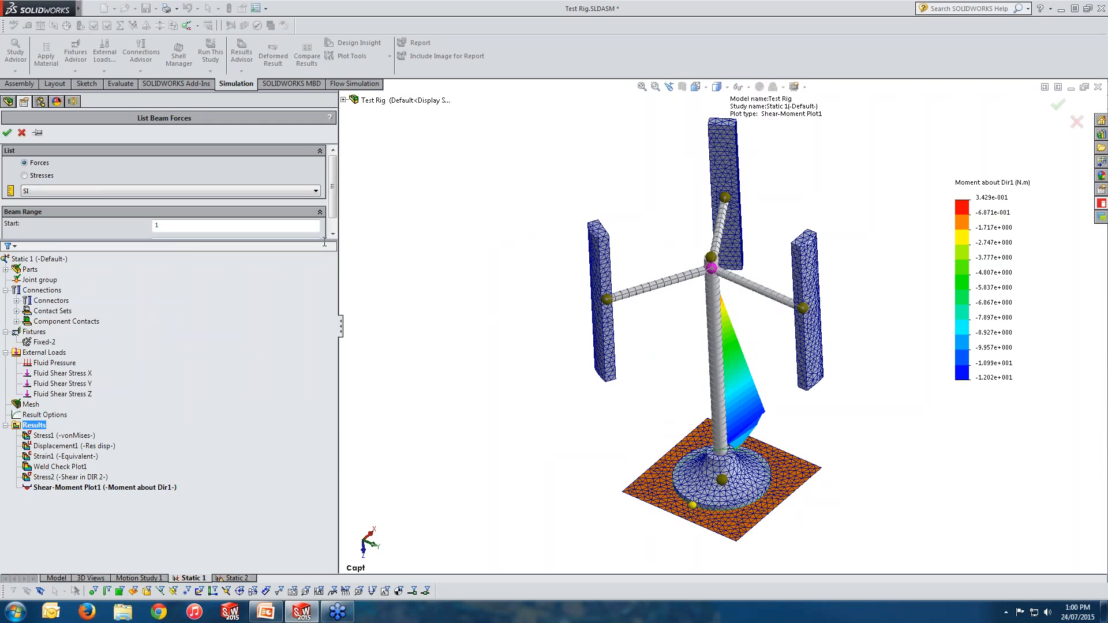
{"action": "left_click_drag", "start_coordinate": [324, 240], "coordinate": [324, 312]}
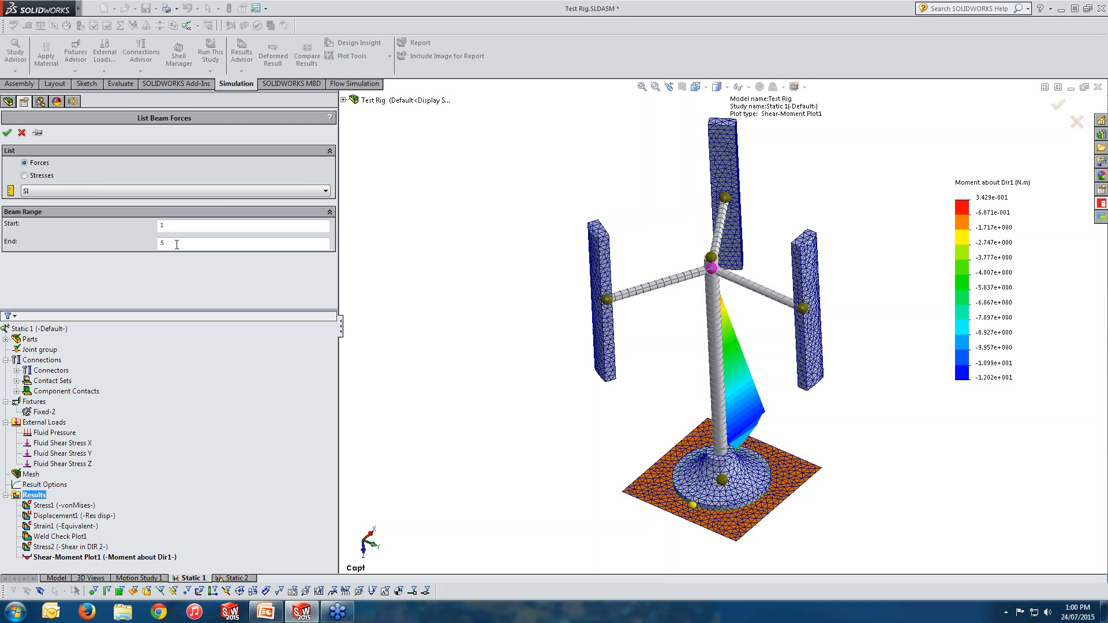
{"action": "left_click", "coordinate": [7, 132]}
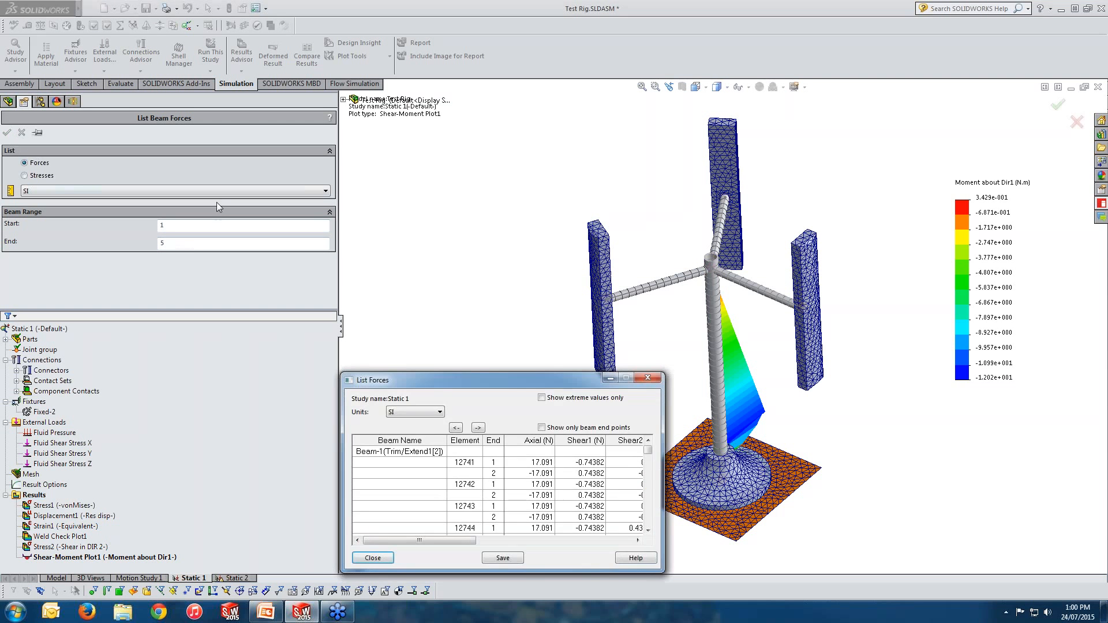
Step: Enlarge the beam force list, restrict it to extreme values only, and close it
{"action": "left_click_drag", "start_coordinate": [344, 374], "coordinate": [161, 129]}
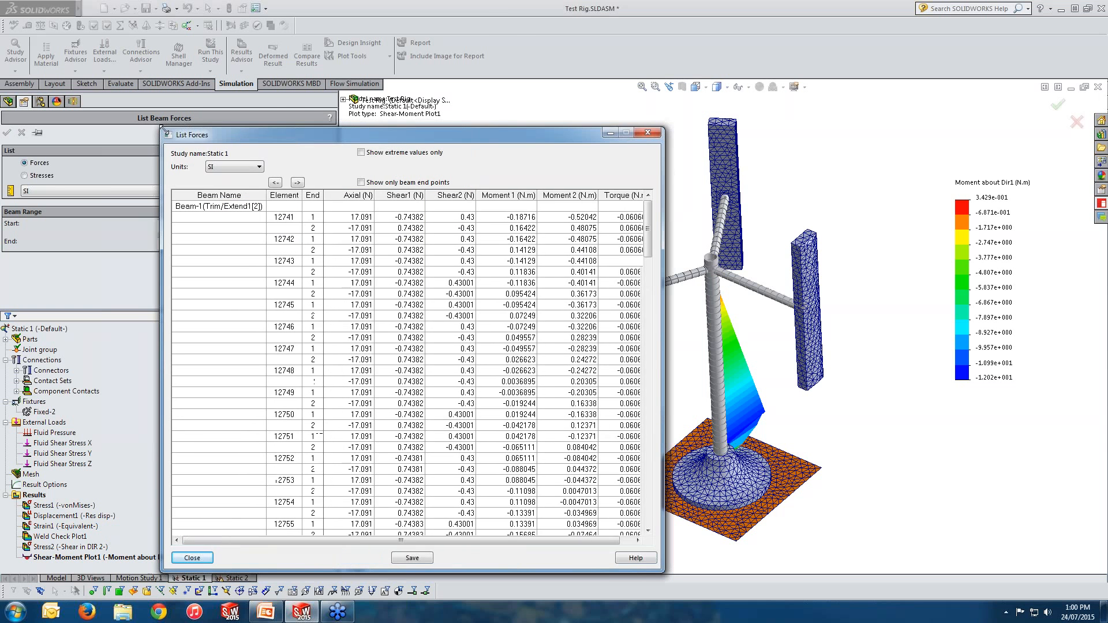
{"action": "left_click_drag", "start_coordinate": [664, 286], "coordinate": [811, 286]}
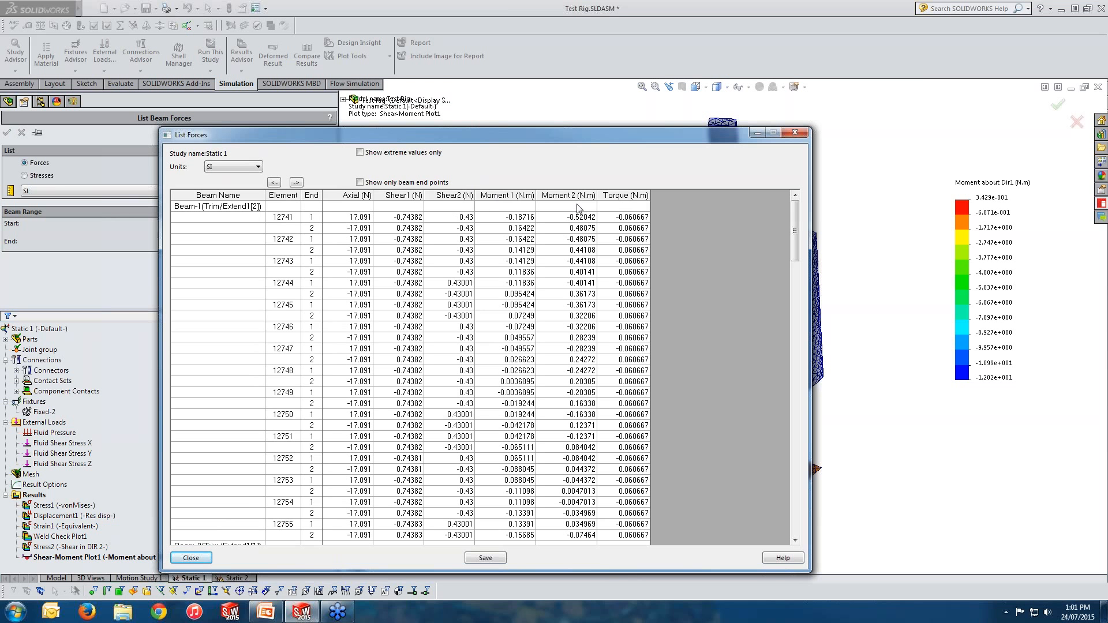
{"action": "left_click", "coordinate": [380, 157]}
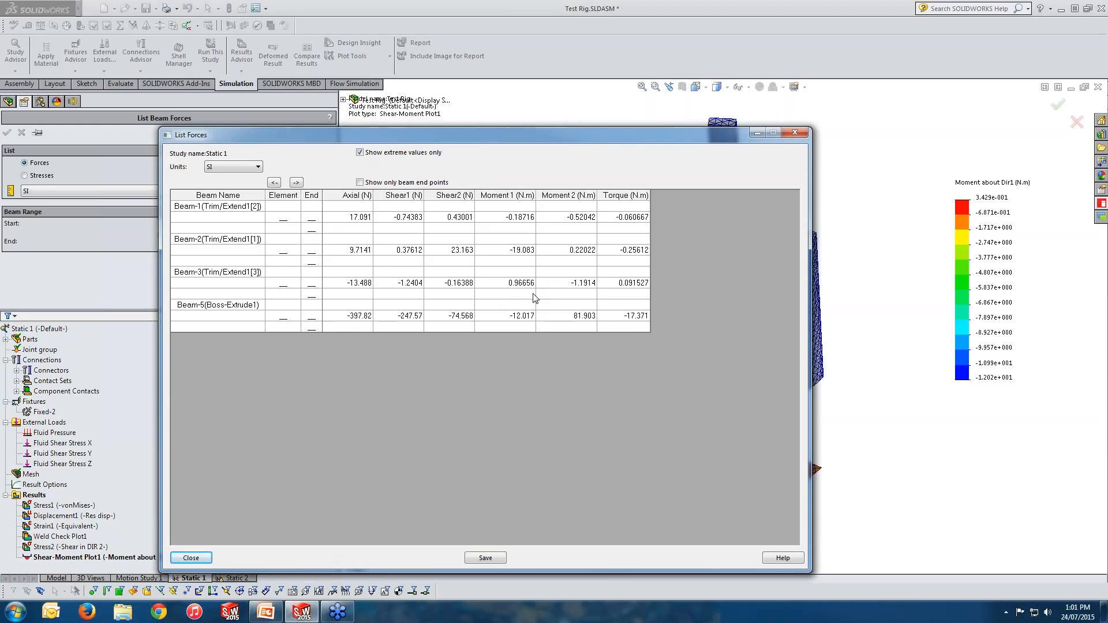
{"action": "left_click", "coordinate": [796, 134]}
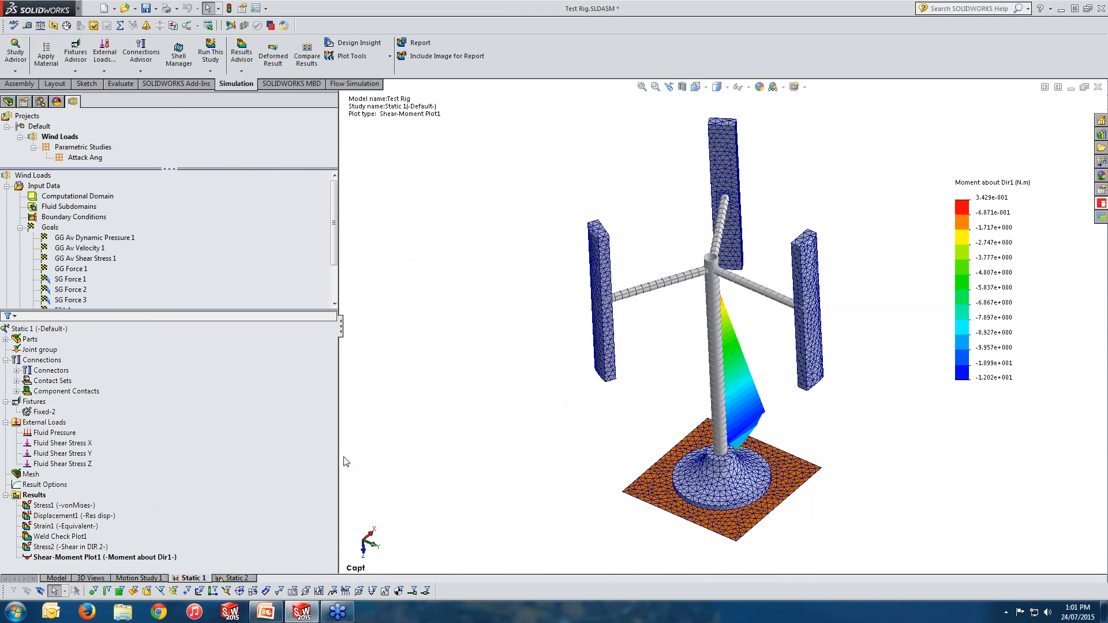
Step: List the edge weld results and go through each result type in the weld table
{"action": "left_click", "coordinate": [34, 495]}
{"action": "right_click", "coordinate": [41, 500]}
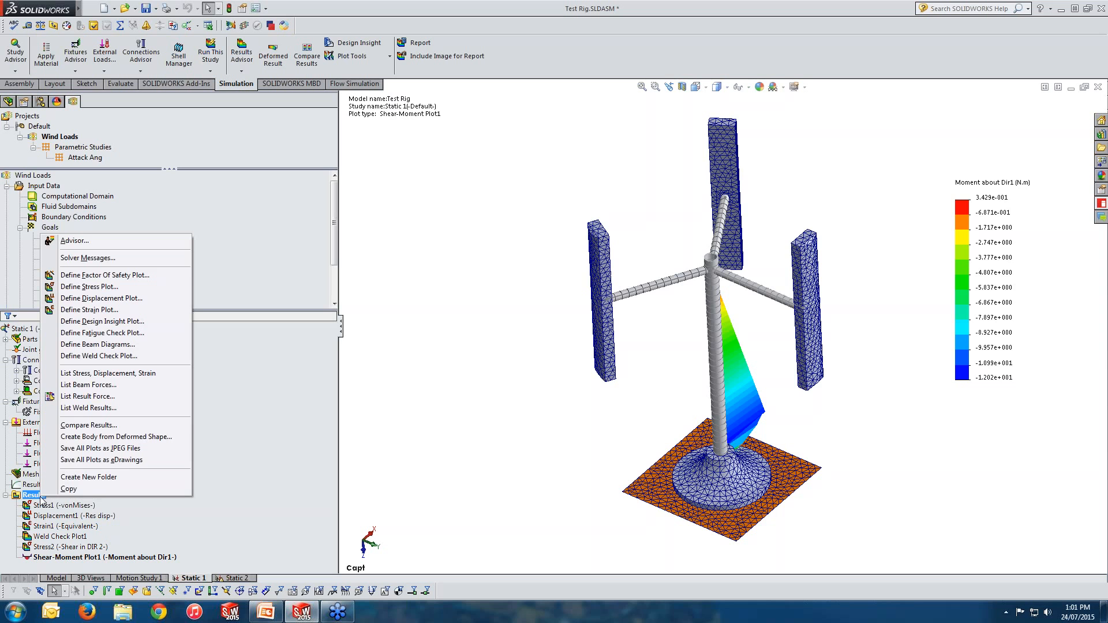
{"action": "left_click", "coordinate": [86, 408]}
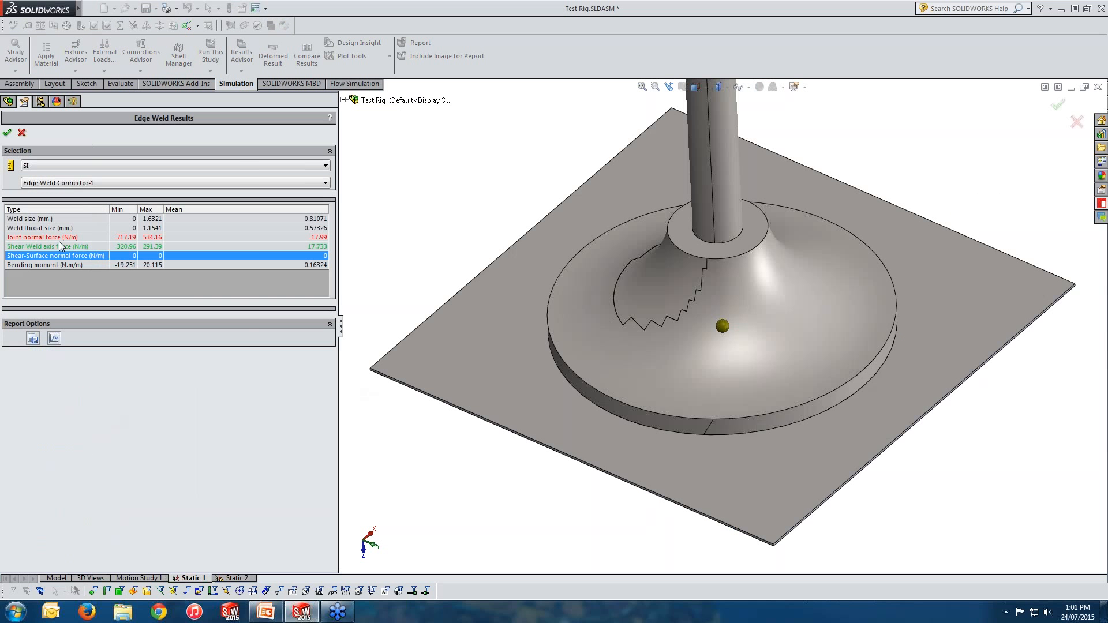
{"action": "left_click", "coordinate": [41, 221]}
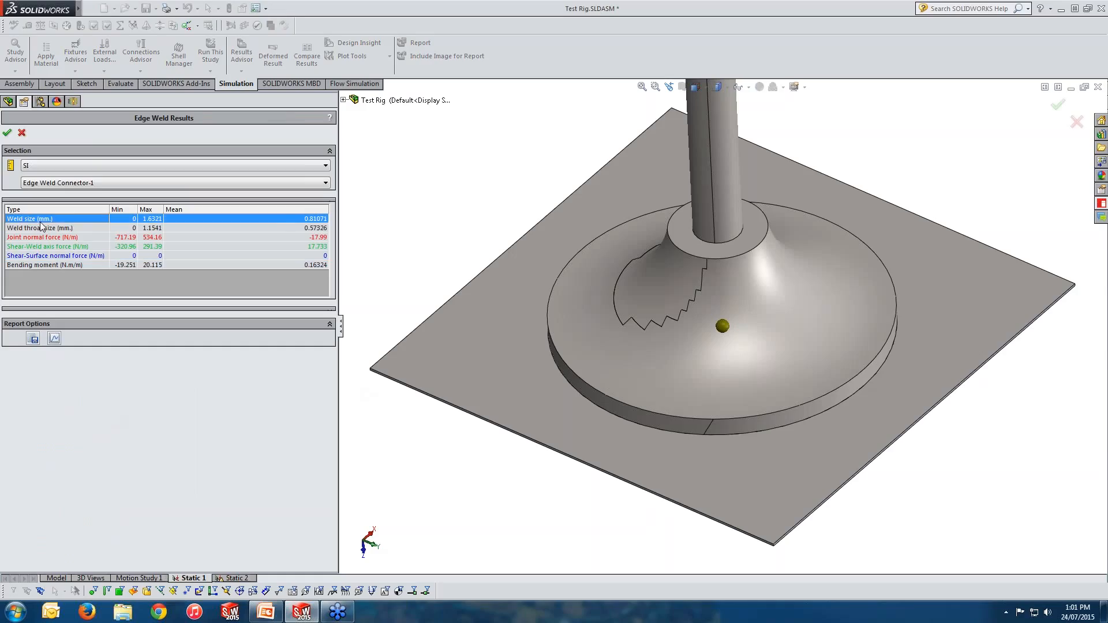
{"action": "left_click", "coordinate": [67, 230]}
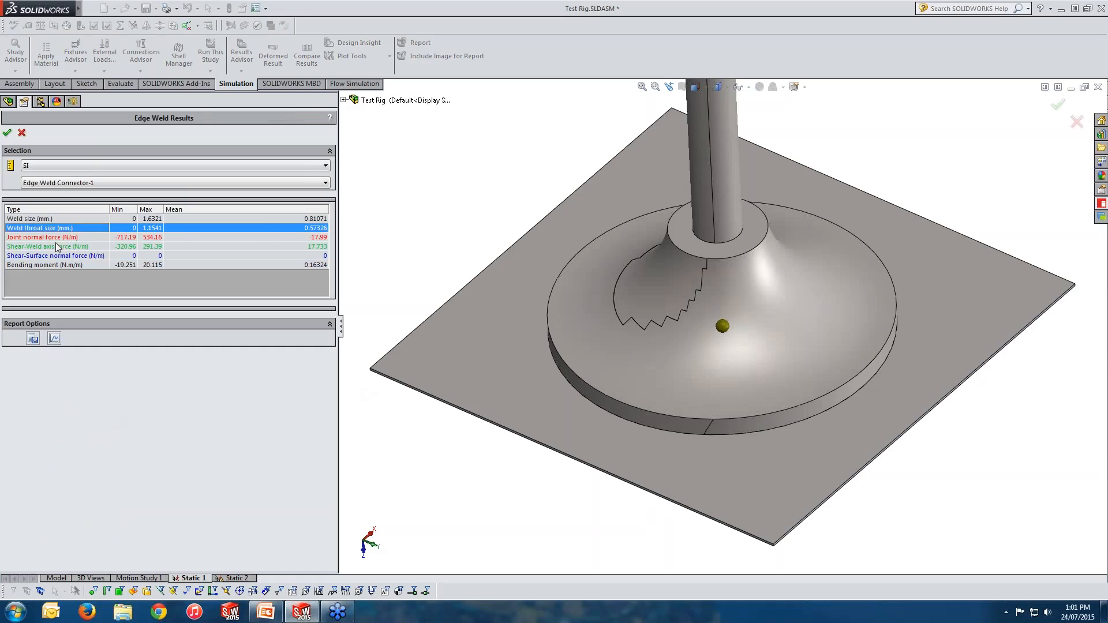
{"action": "left_click", "coordinate": [56, 242]}
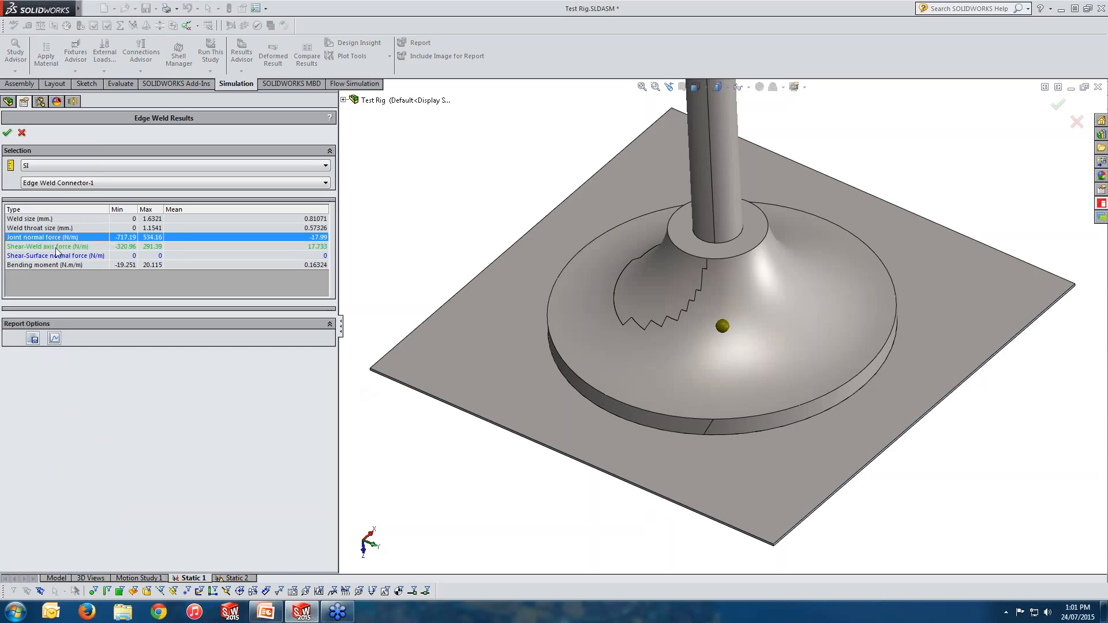
{"action": "left_click", "coordinate": [58, 250]}
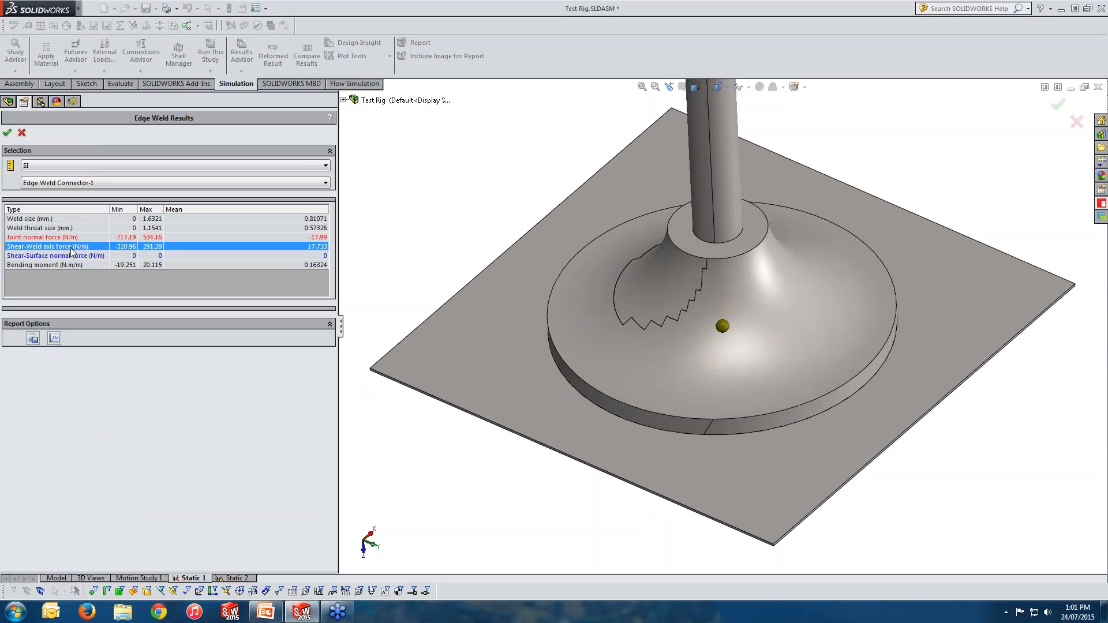
{"action": "left_click", "coordinate": [64, 256]}
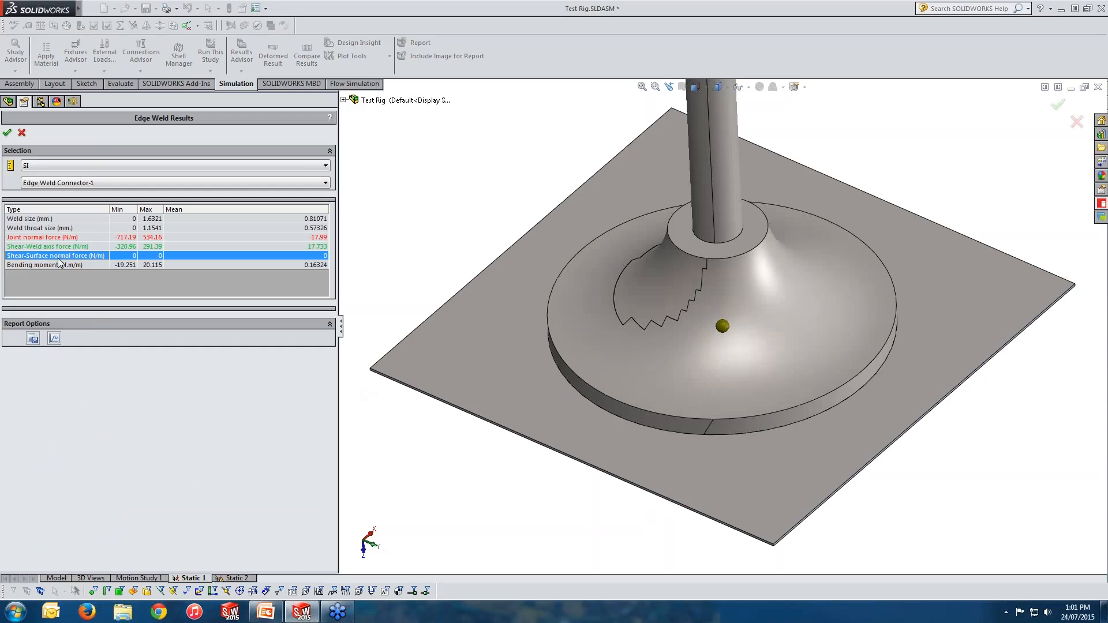
{"action": "left_click", "coordinate": [69, 265]}
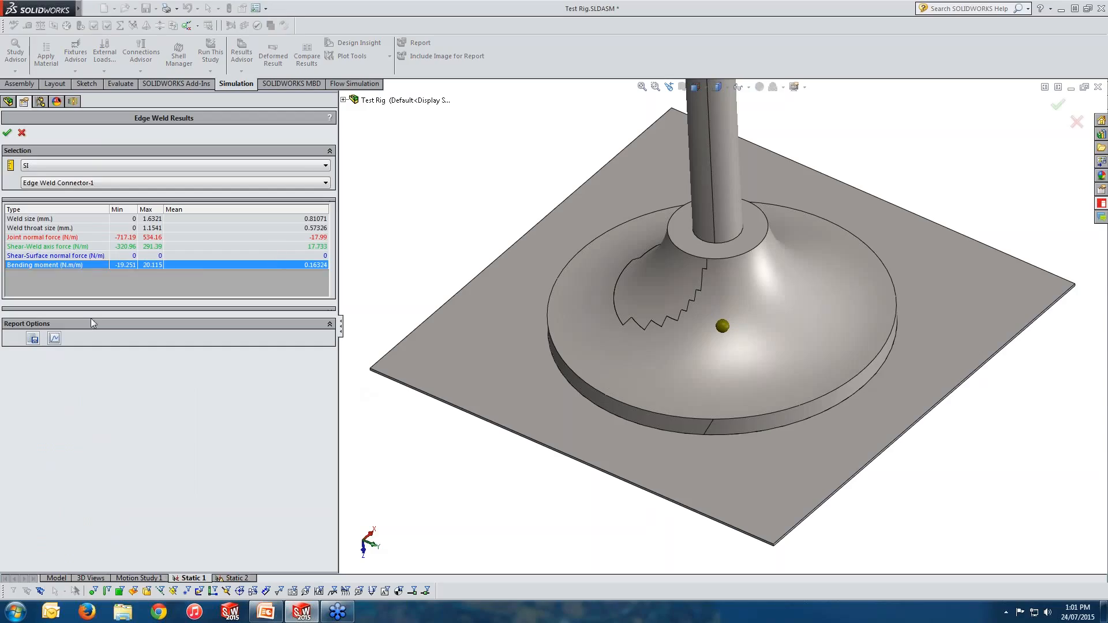
Step: Plot the edge weld size along the weld seam, then close the plot and the weld results
{"action": "left_click", "coordinate": [54, 339]}
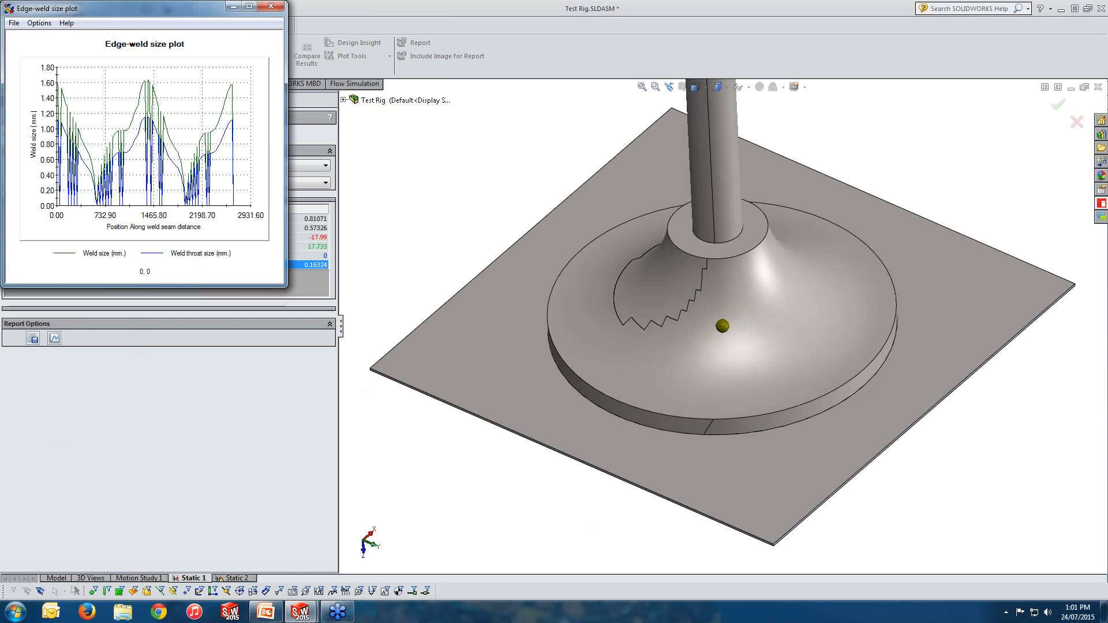
{"action": "left_click_drag", "start_coordinate": [285, 285], "coordinate": [437, 412]}
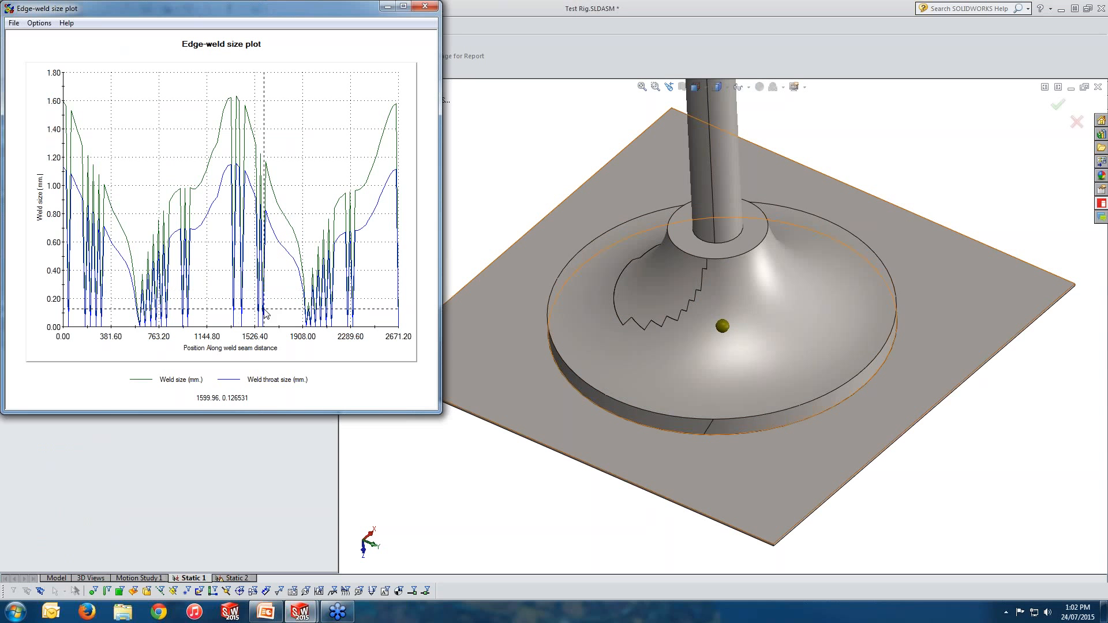
{"action": "left_click", "coordinate": [425, 7]}
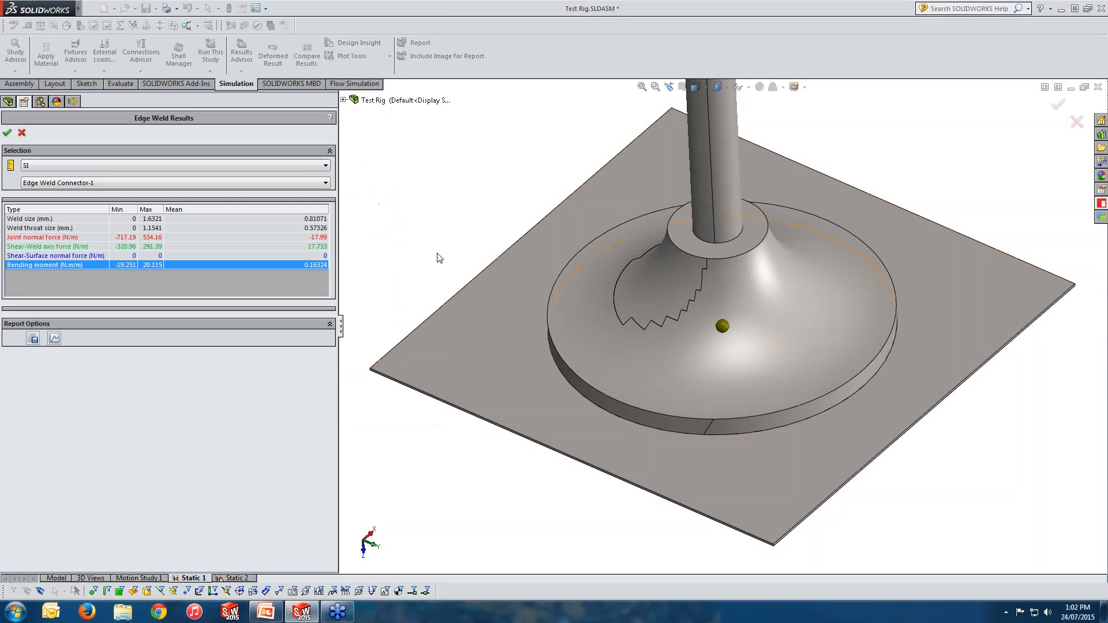
{"action": "left_click", "coordinate": [21, 134]}
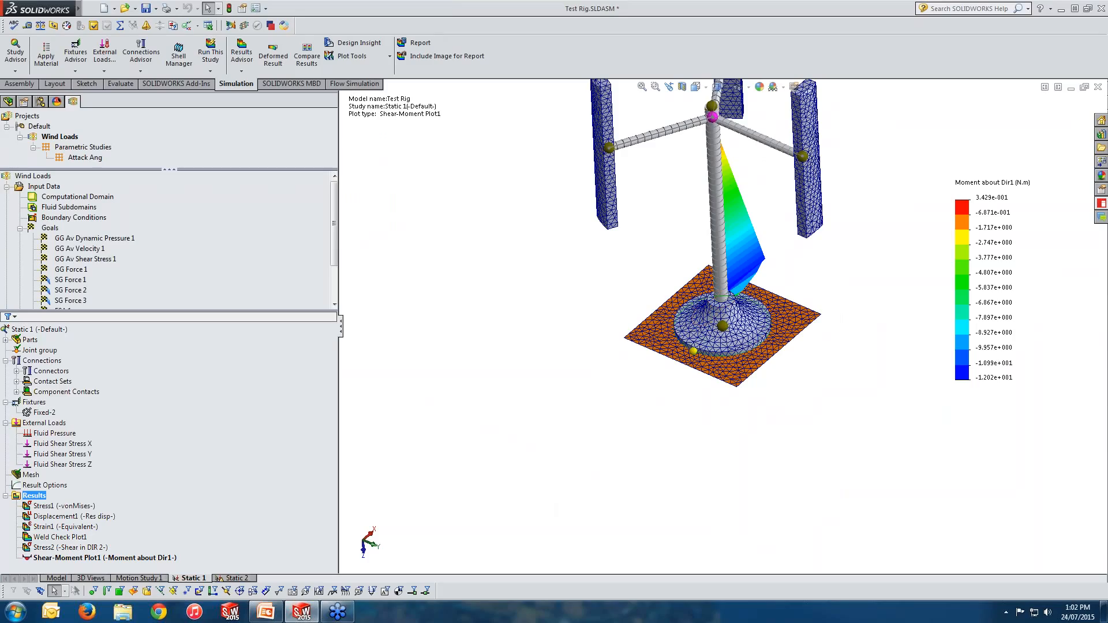
{"action": "key", "text": "alt+Tab"}
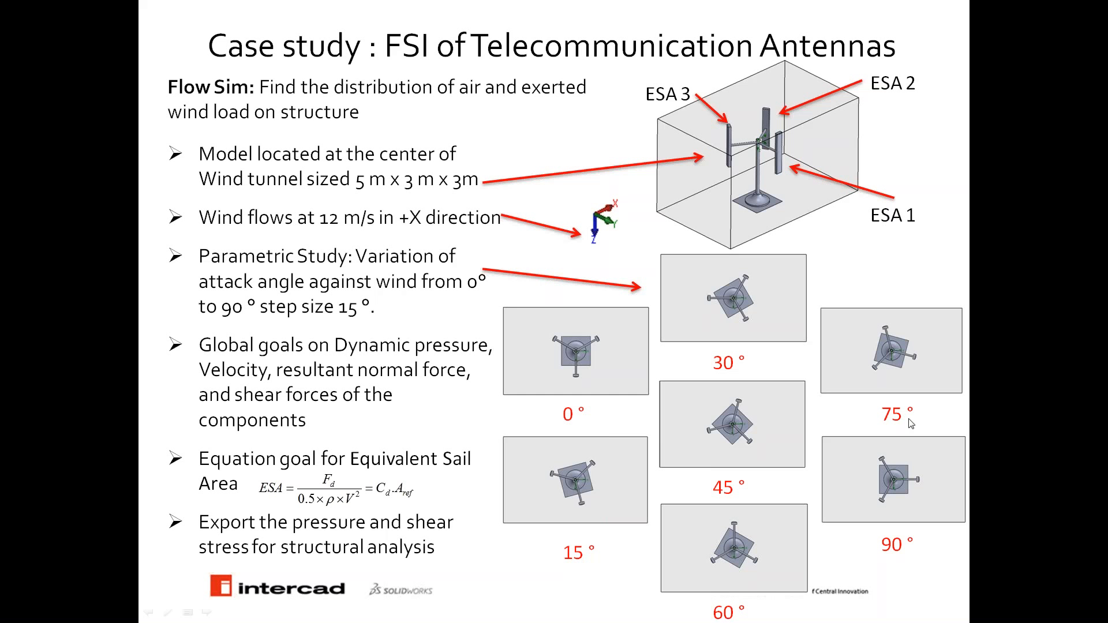
{"action": "left_click", "coordinate": [988, 403]}
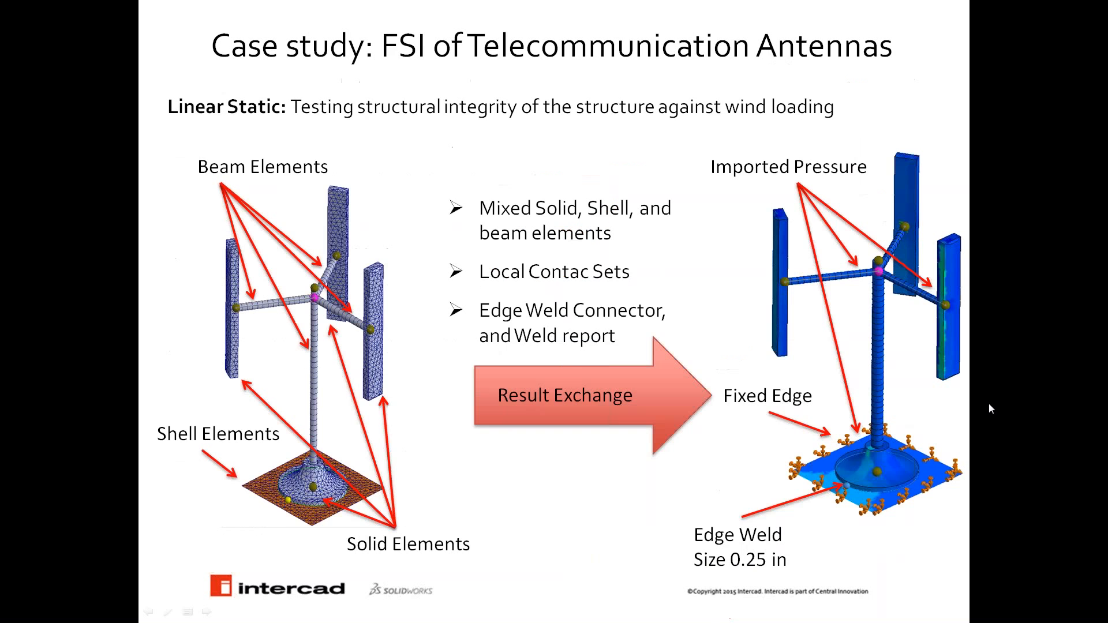
{"action": "left_click", "coordinate": [989, 404]}
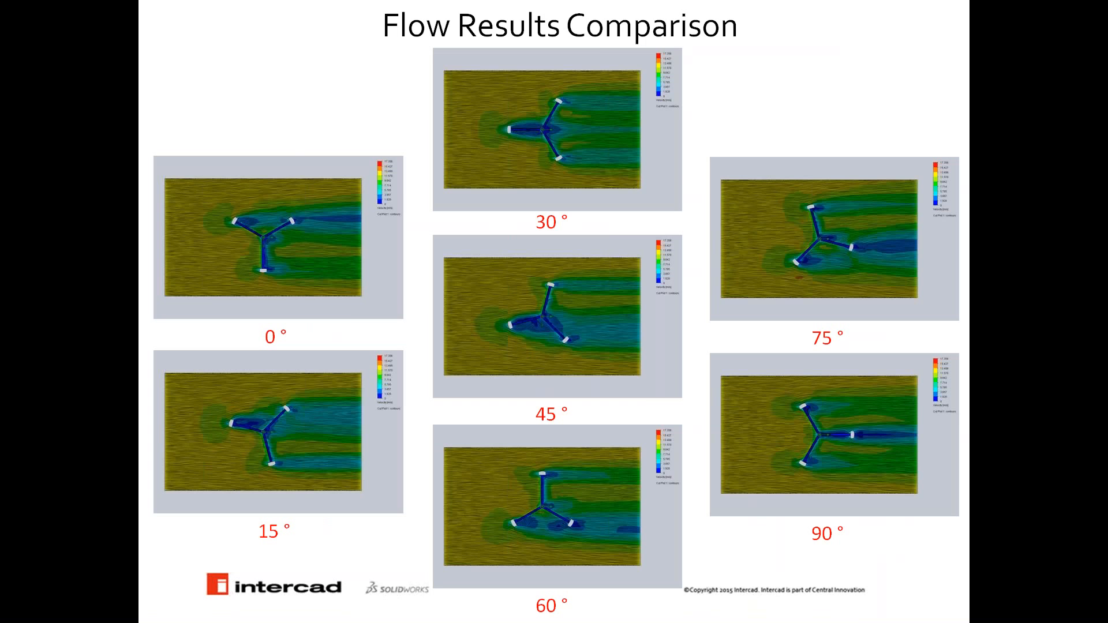
{"action": "key", "text": "Right"}
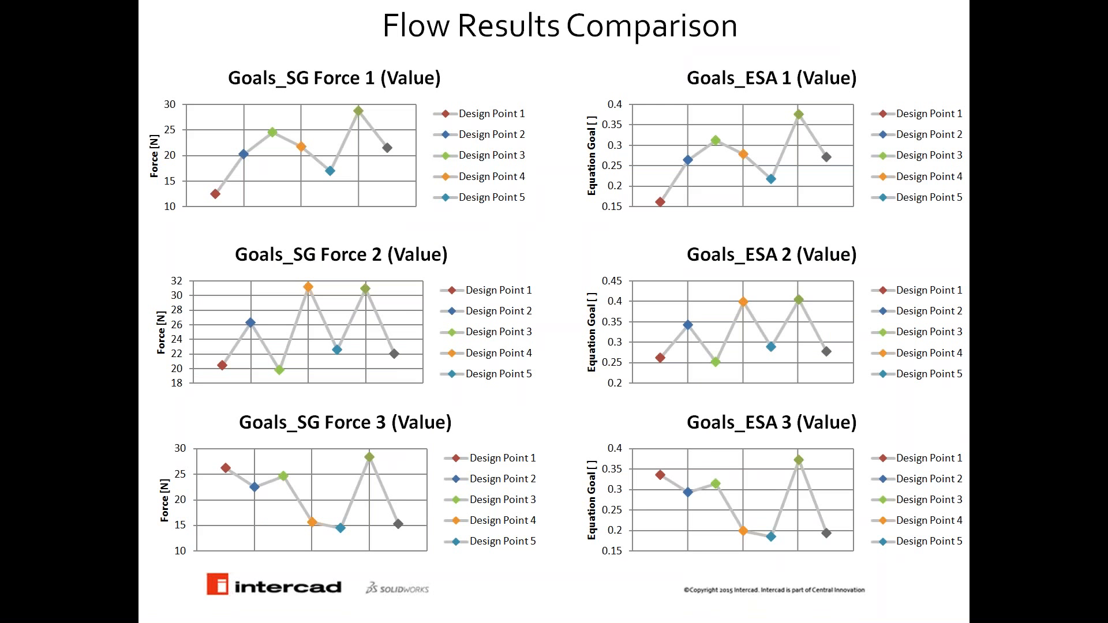